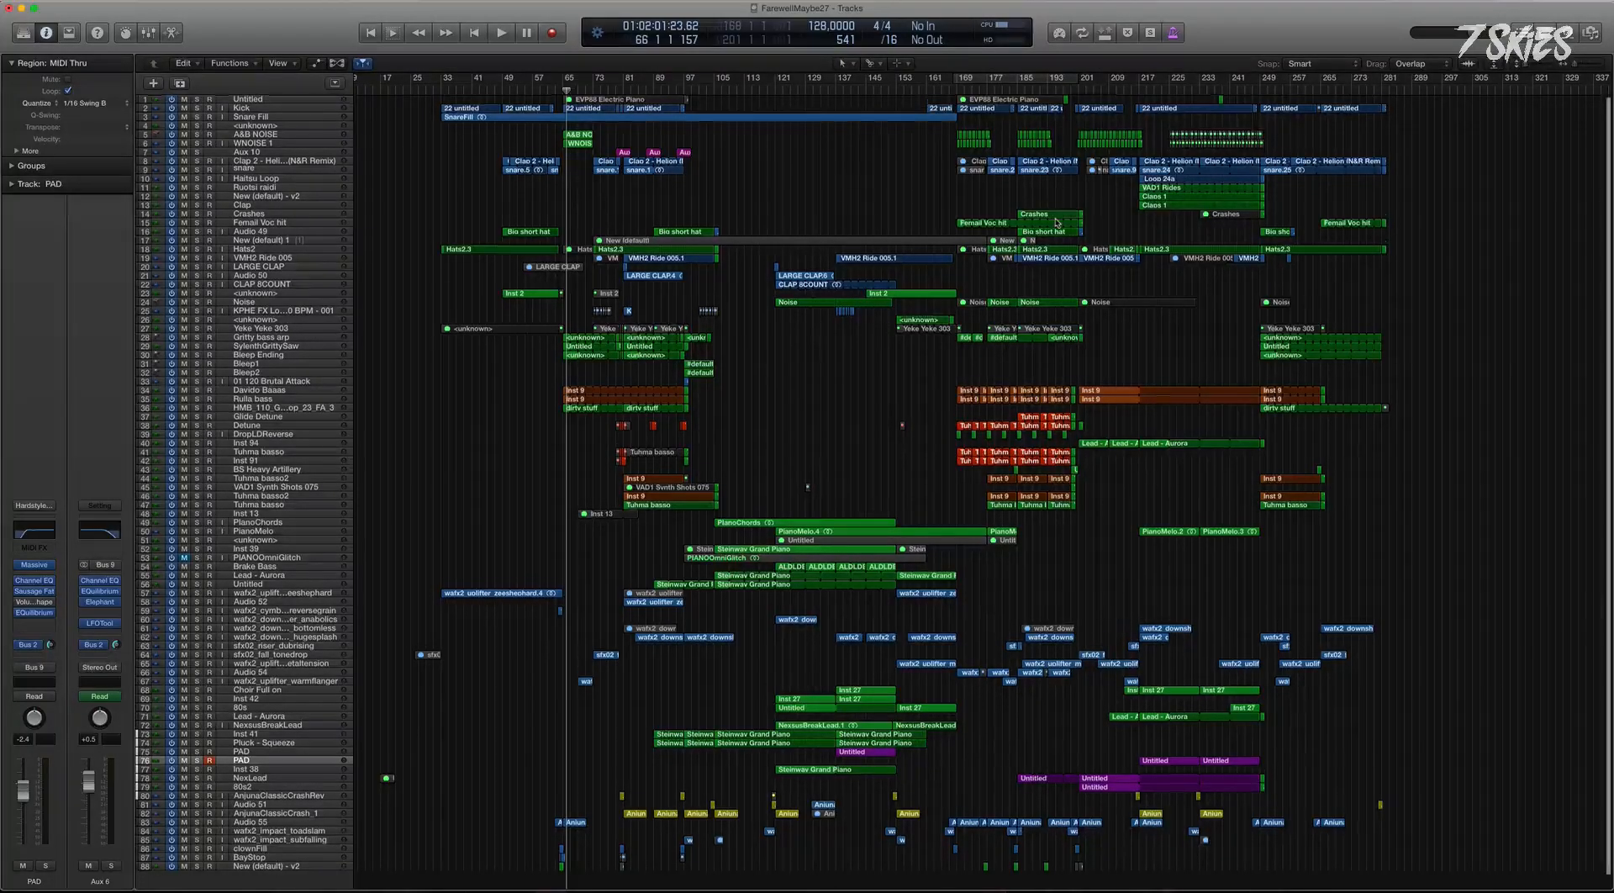
scroll(1057, 222, "down", 1)
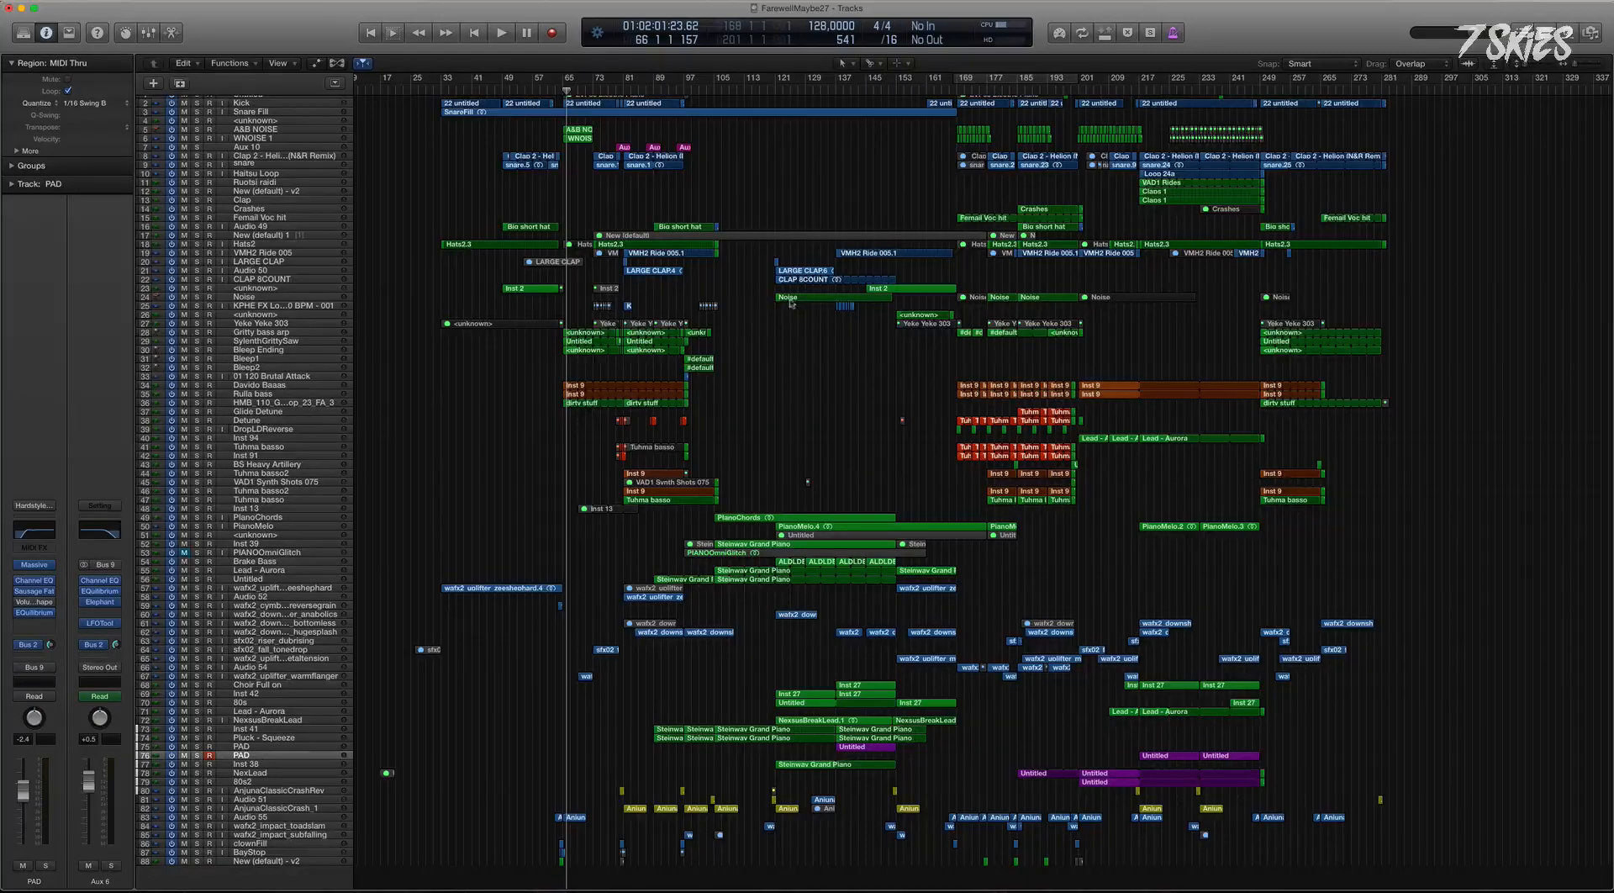
scroll(784, 304, "up", 2)
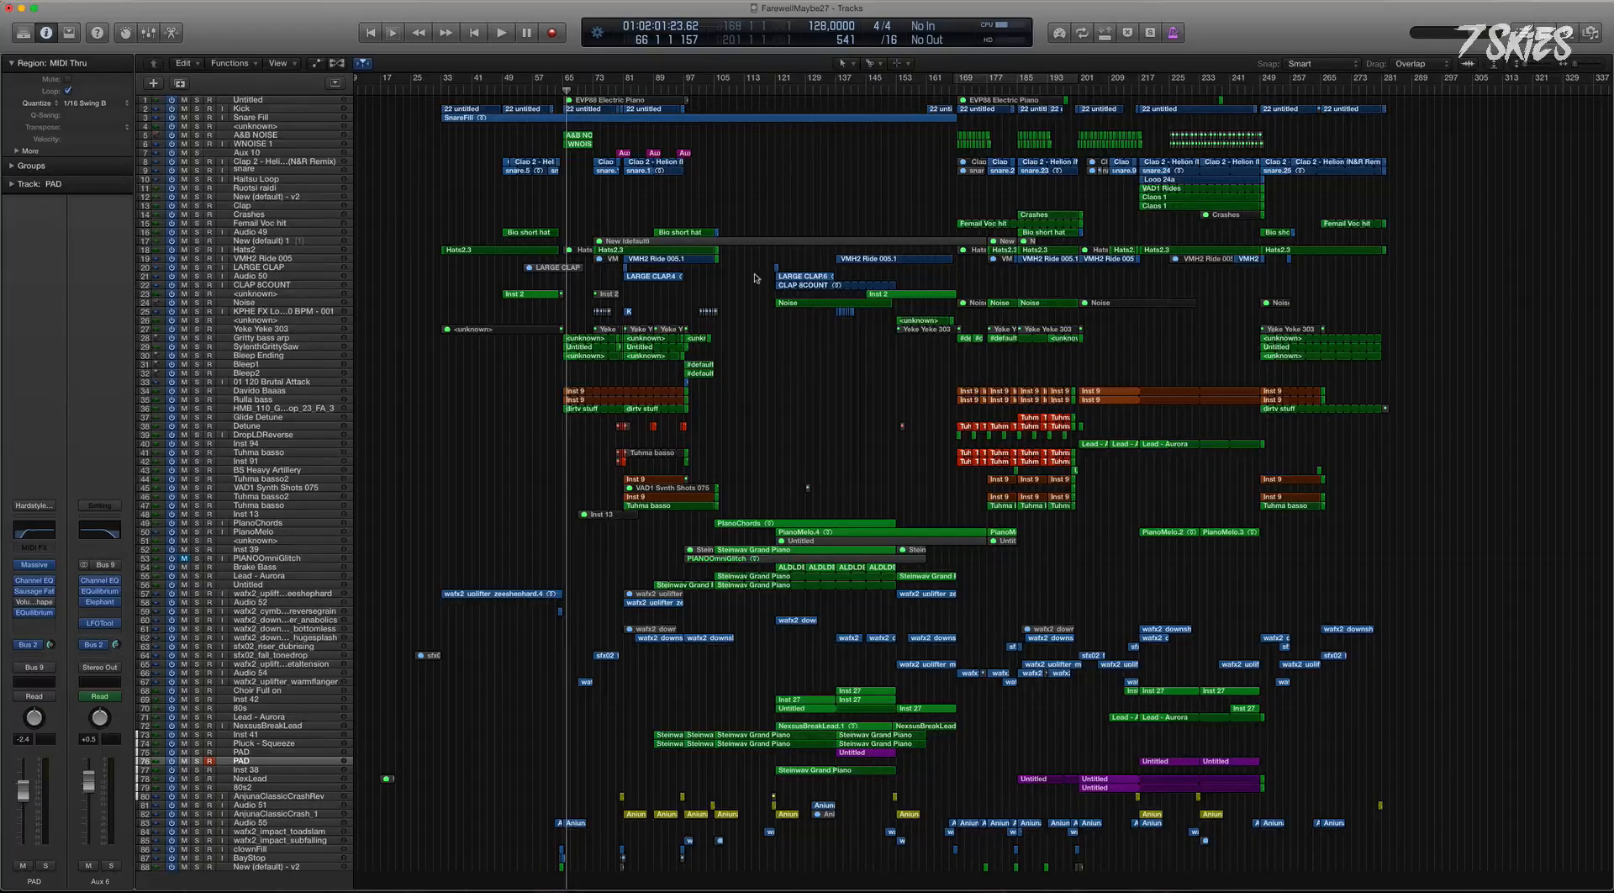
scroll(755, 280, "left", 3)
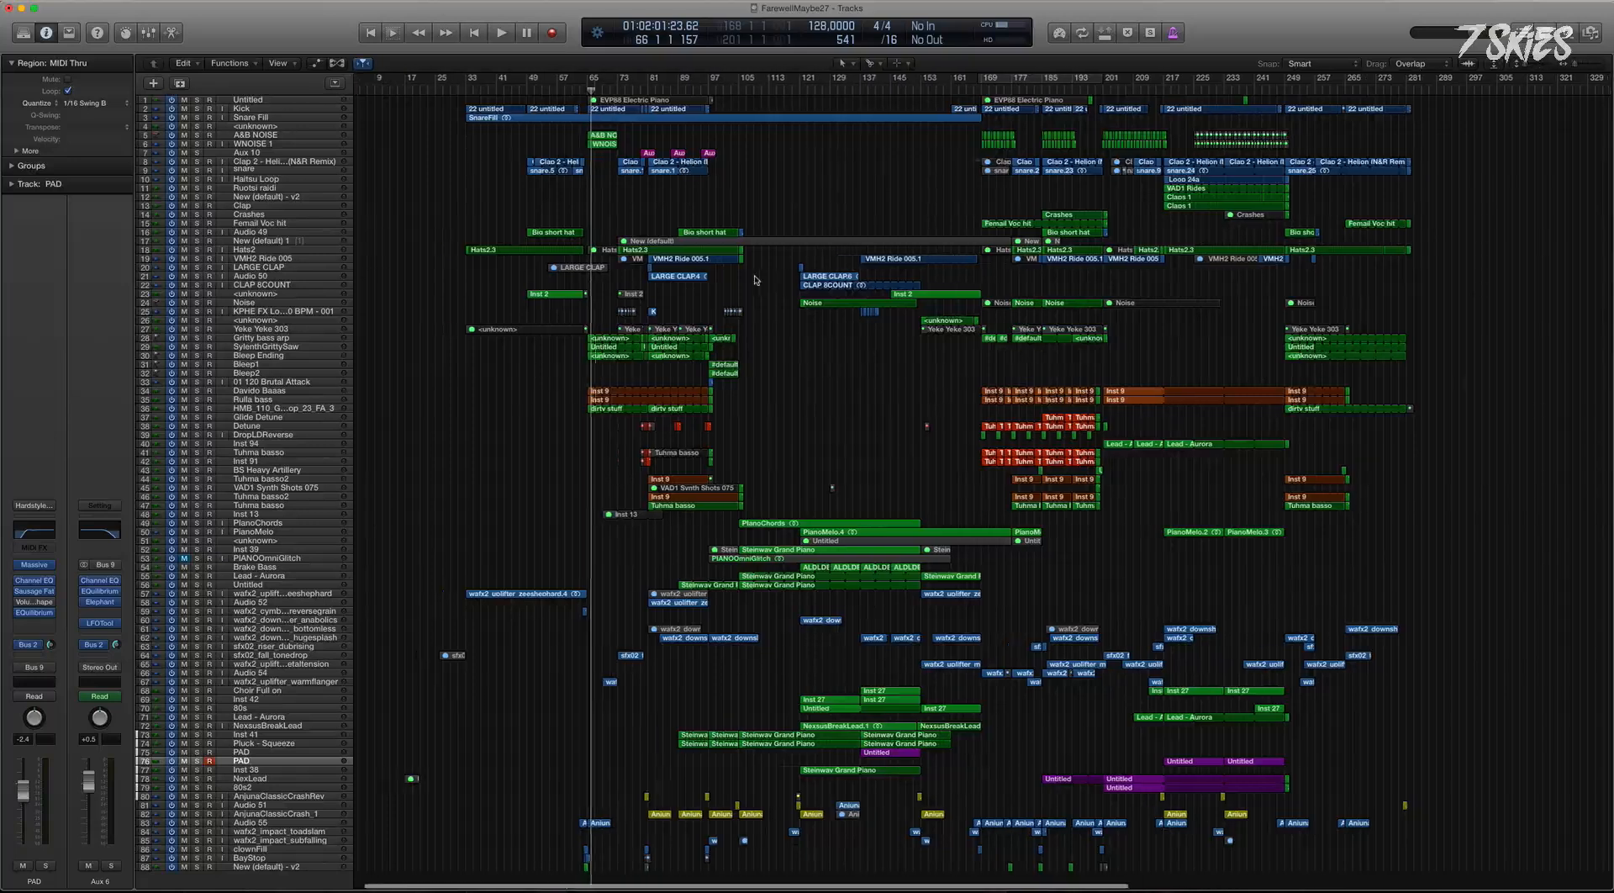
left_click(643, 240)
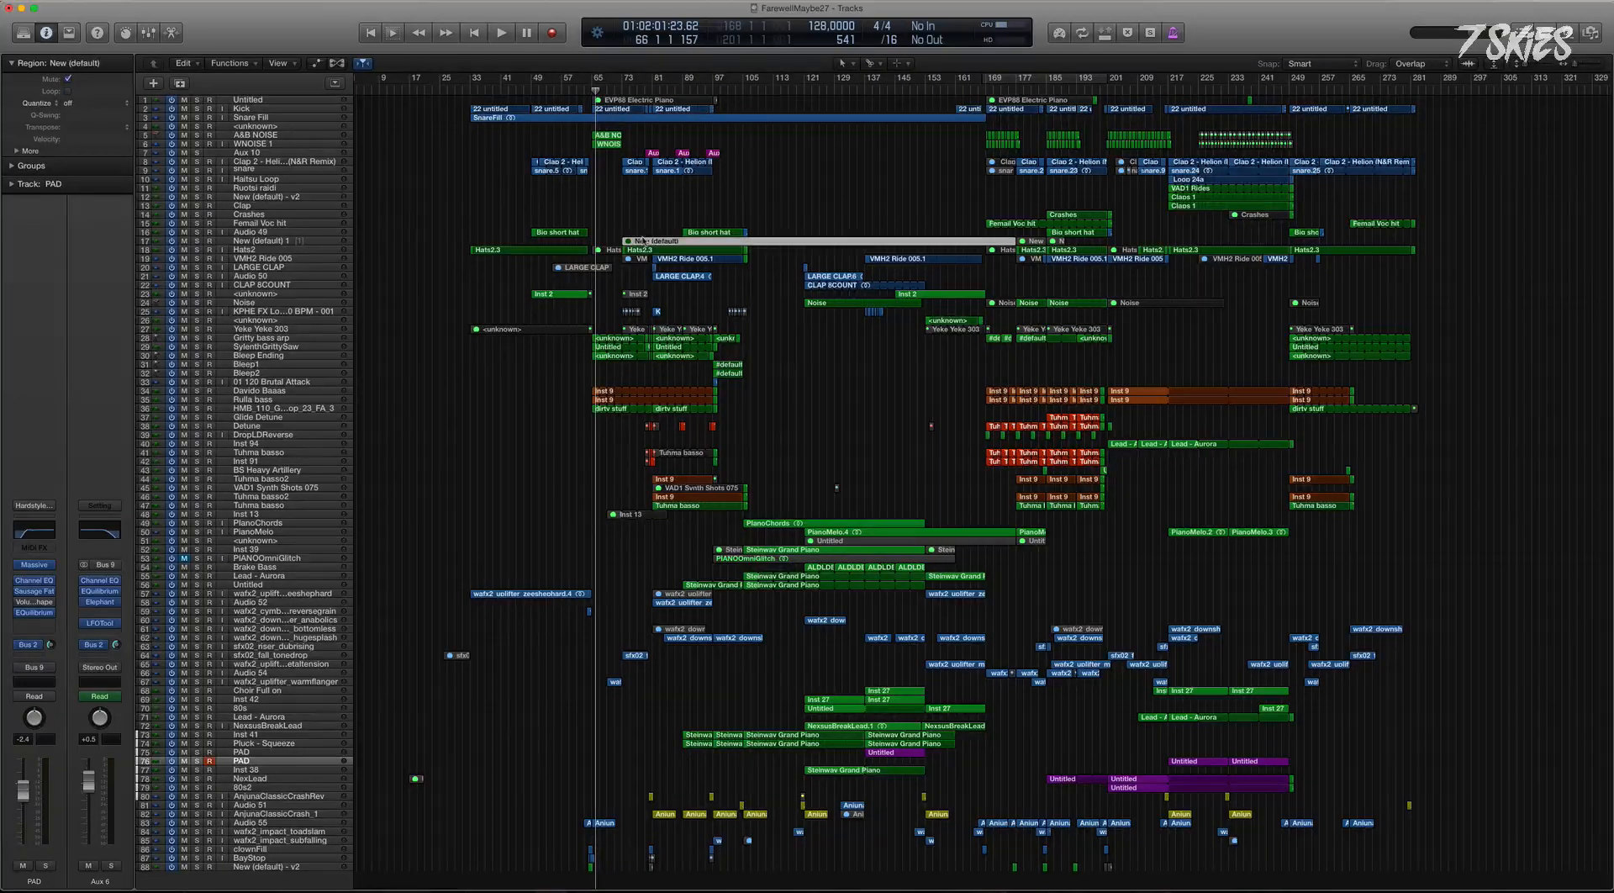
left_click(865, 210)
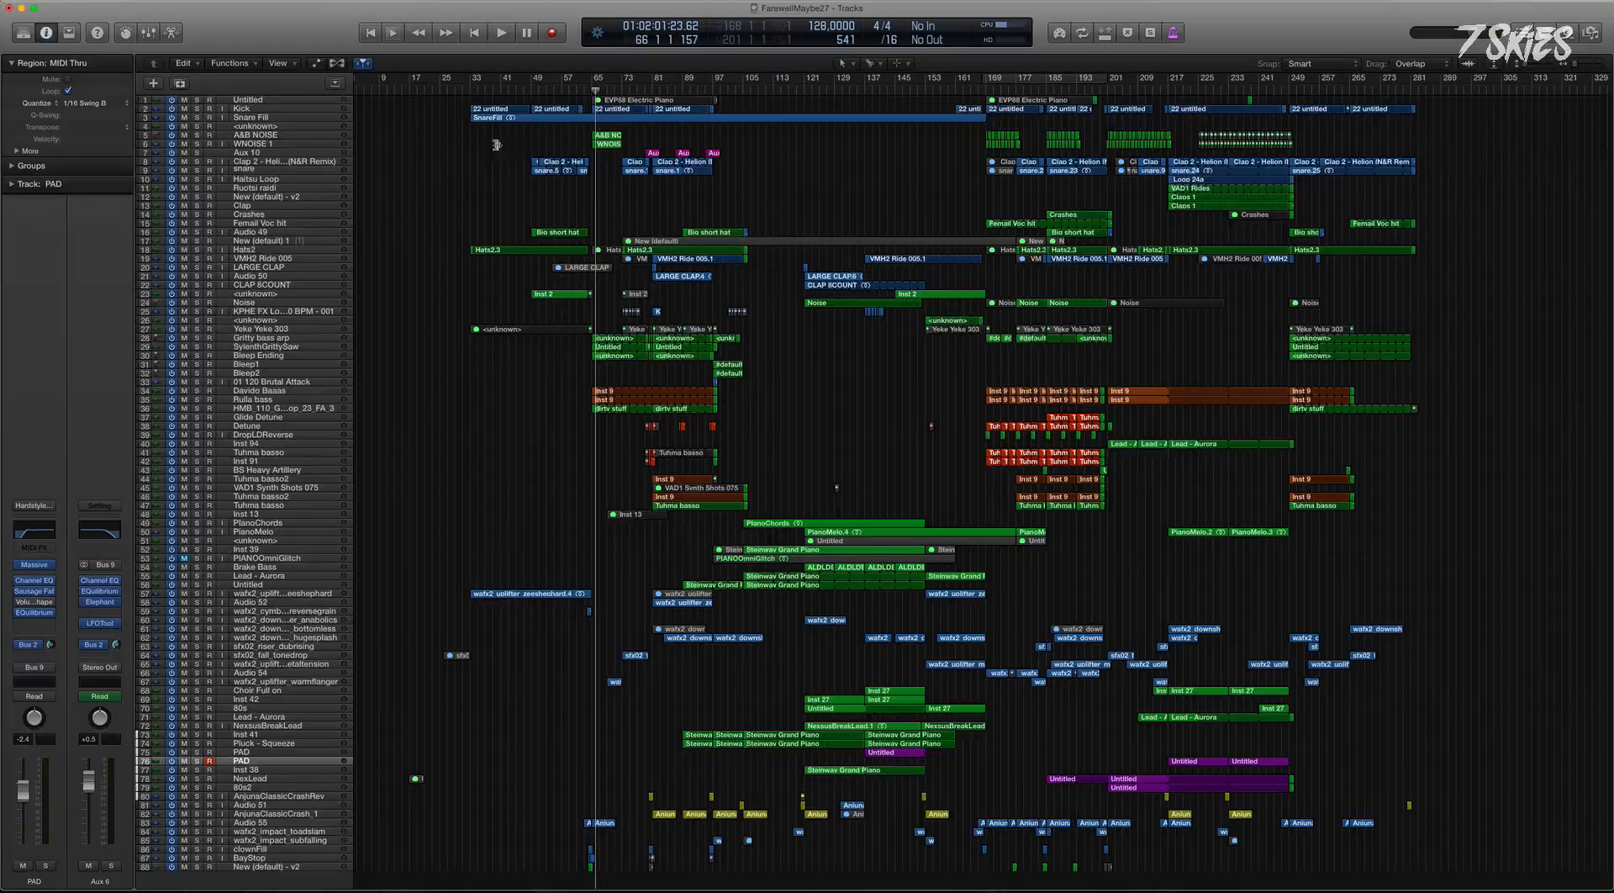
left_click(249, 109)
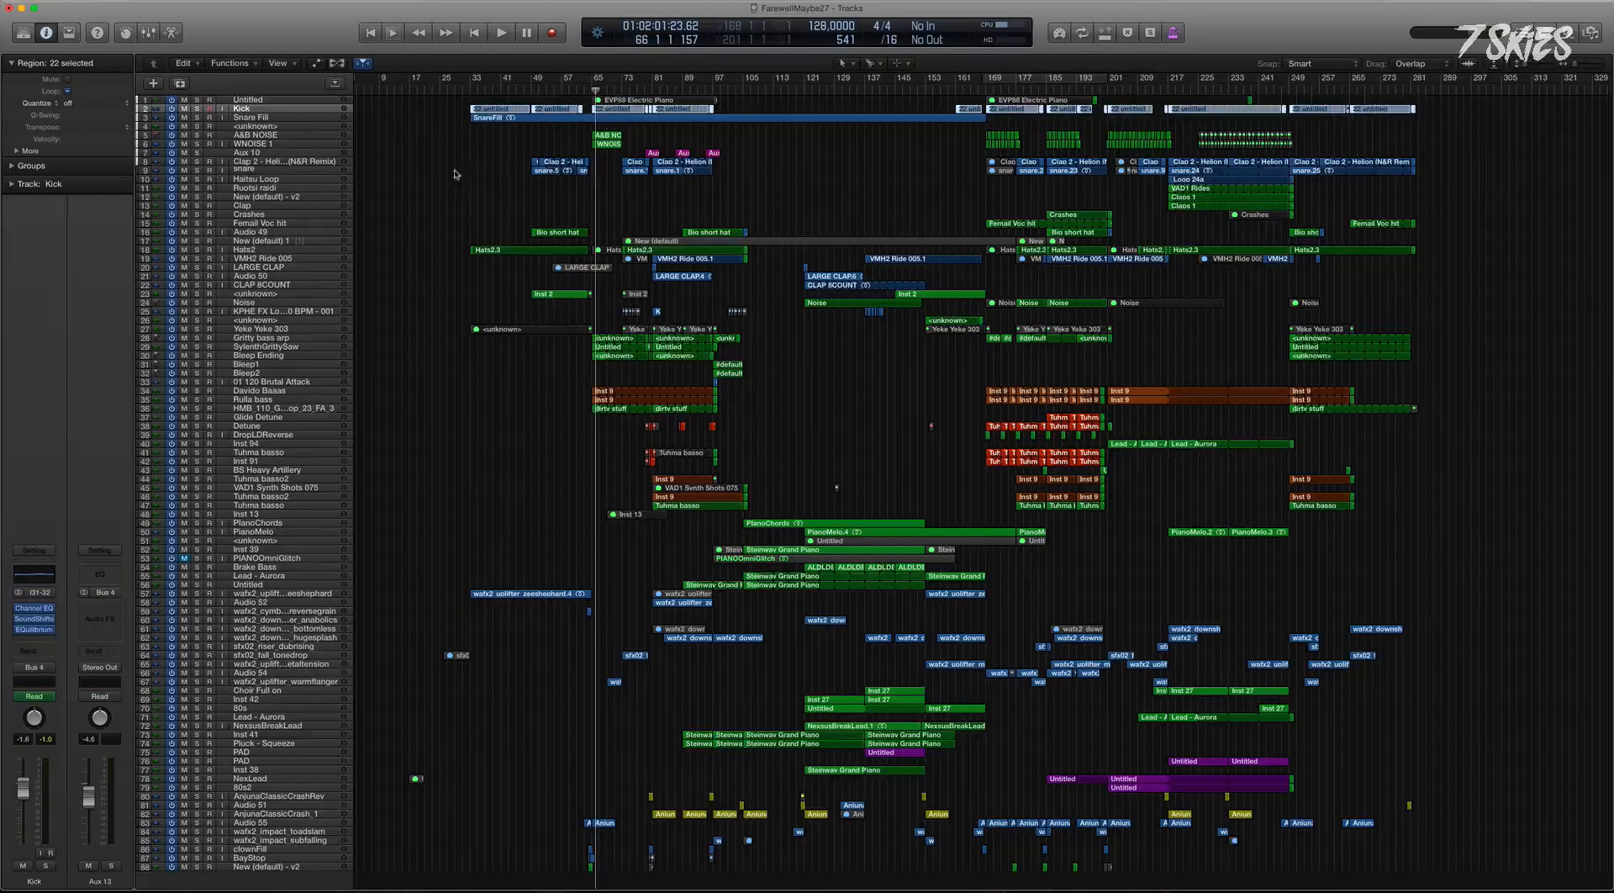
left_click(464, 108)
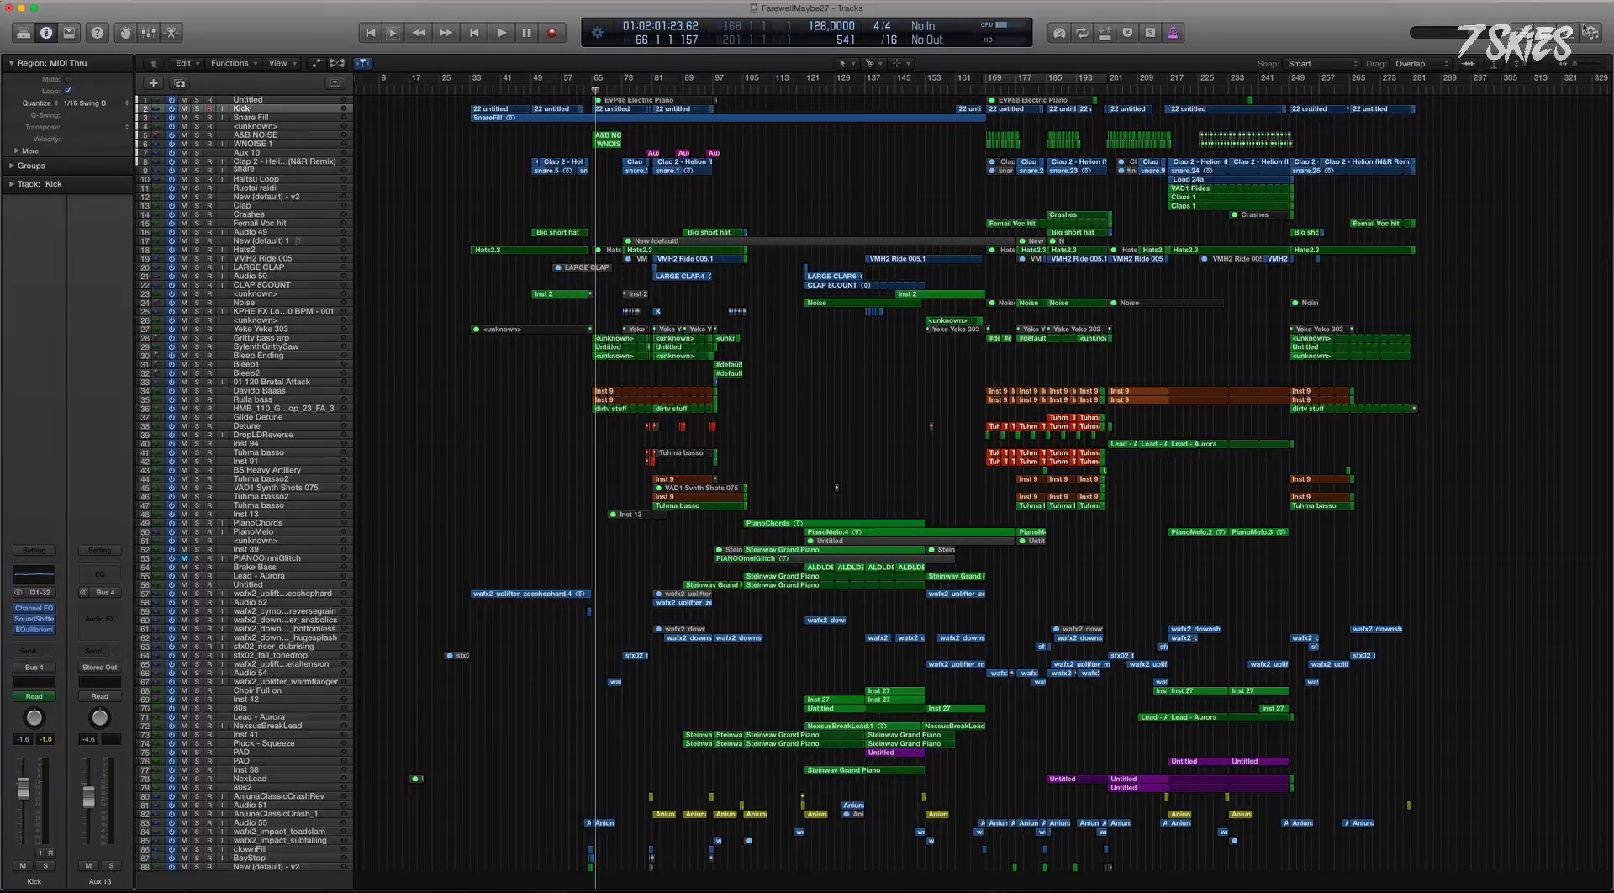
Select all unused audio in the project's audio file list and delete it.
left_click(1592, 32)
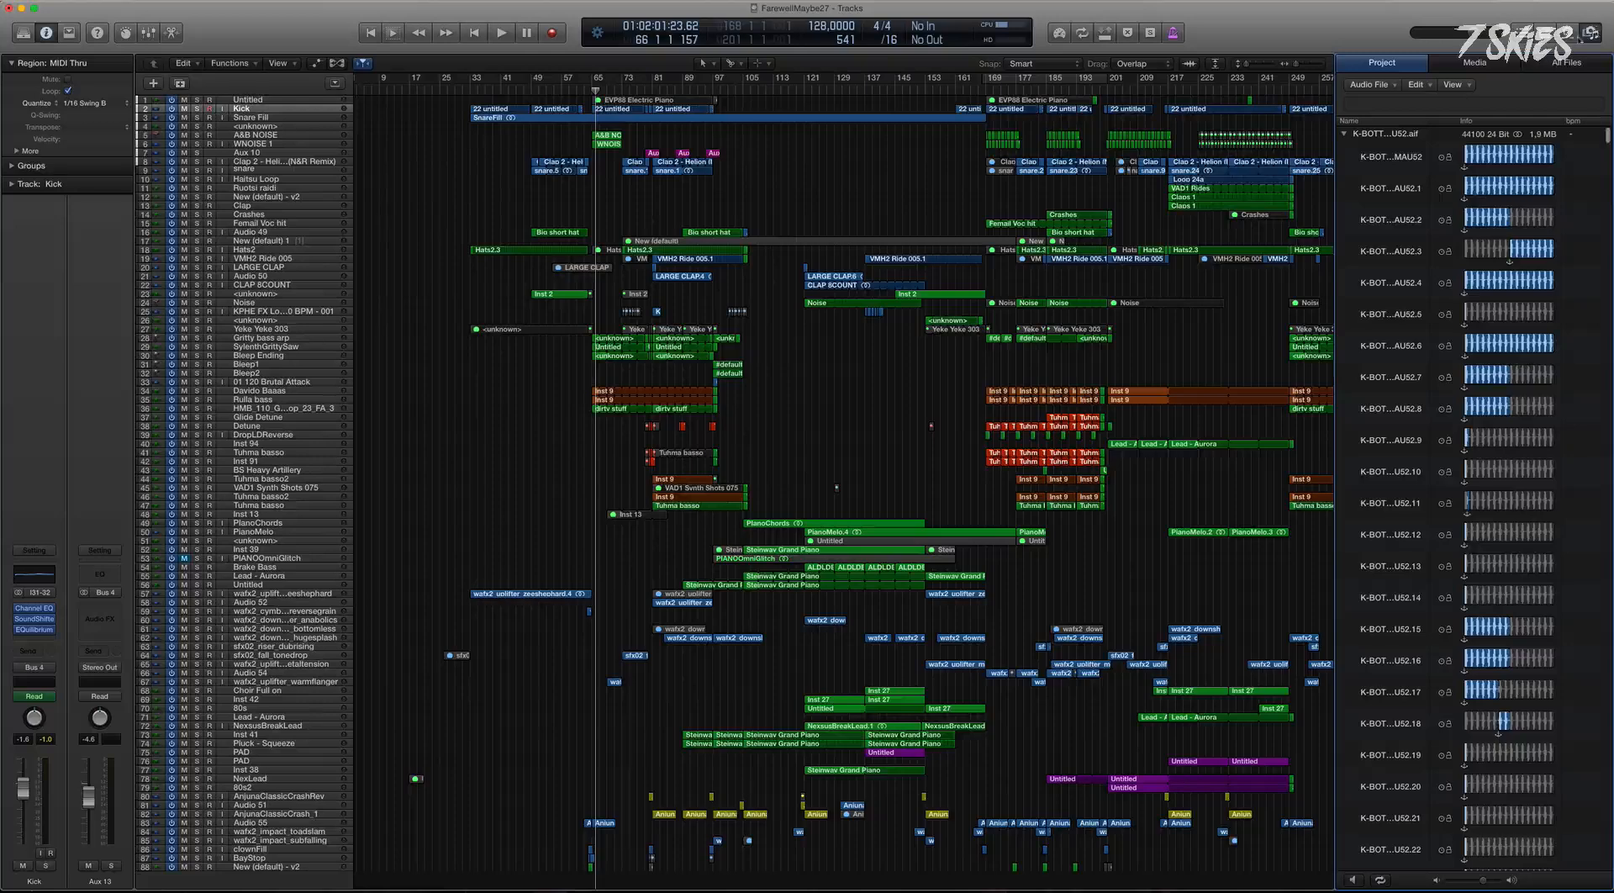
left_click(1416, 85)
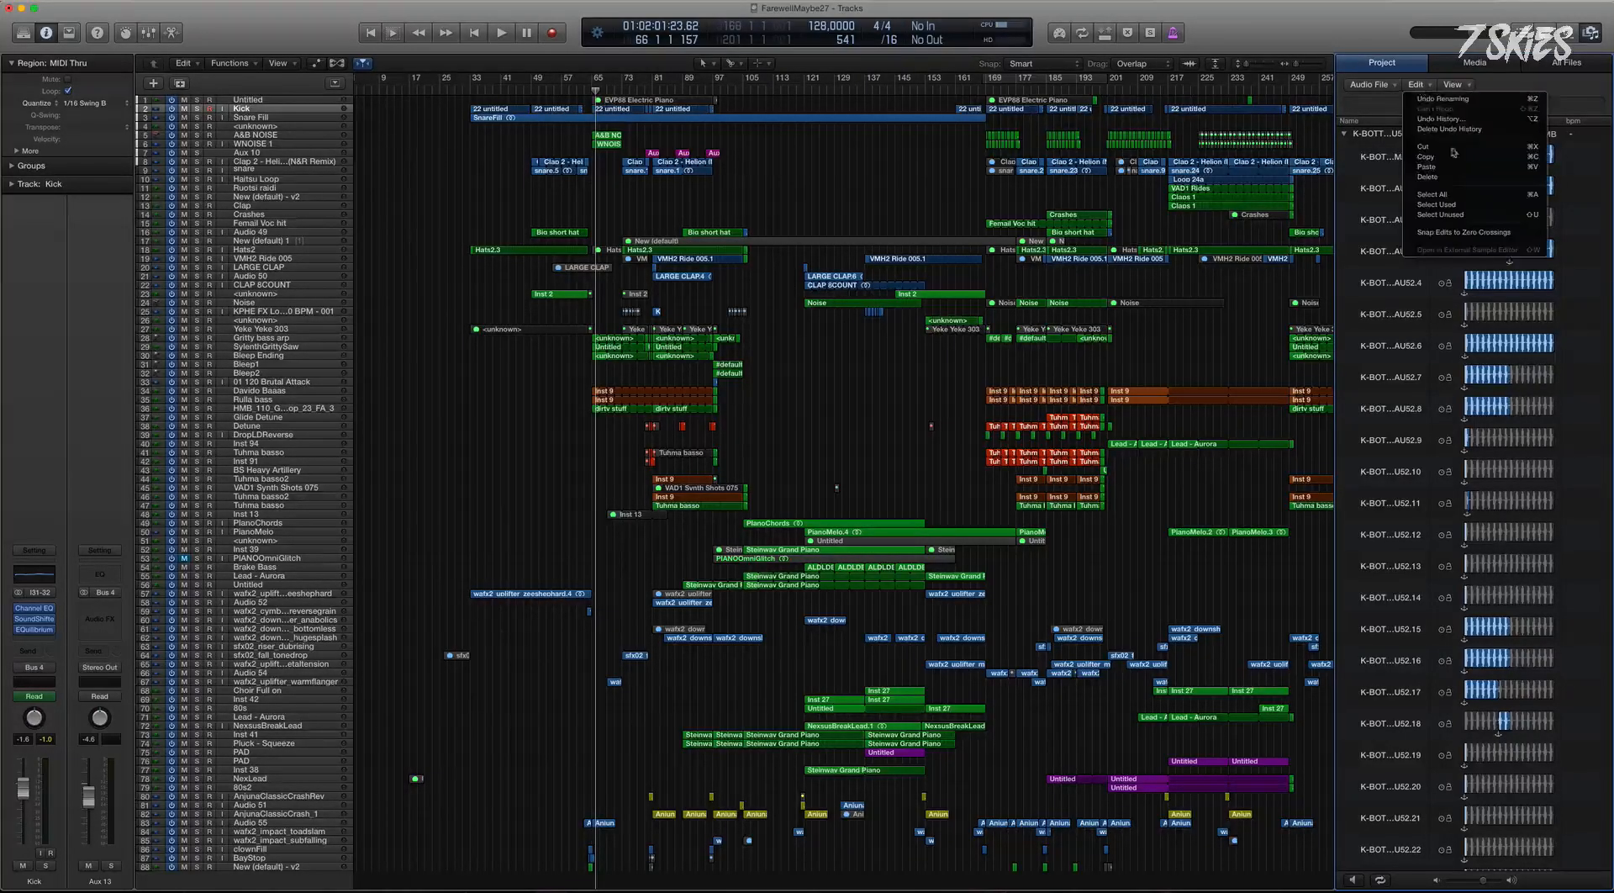
left_click(1467, 215)
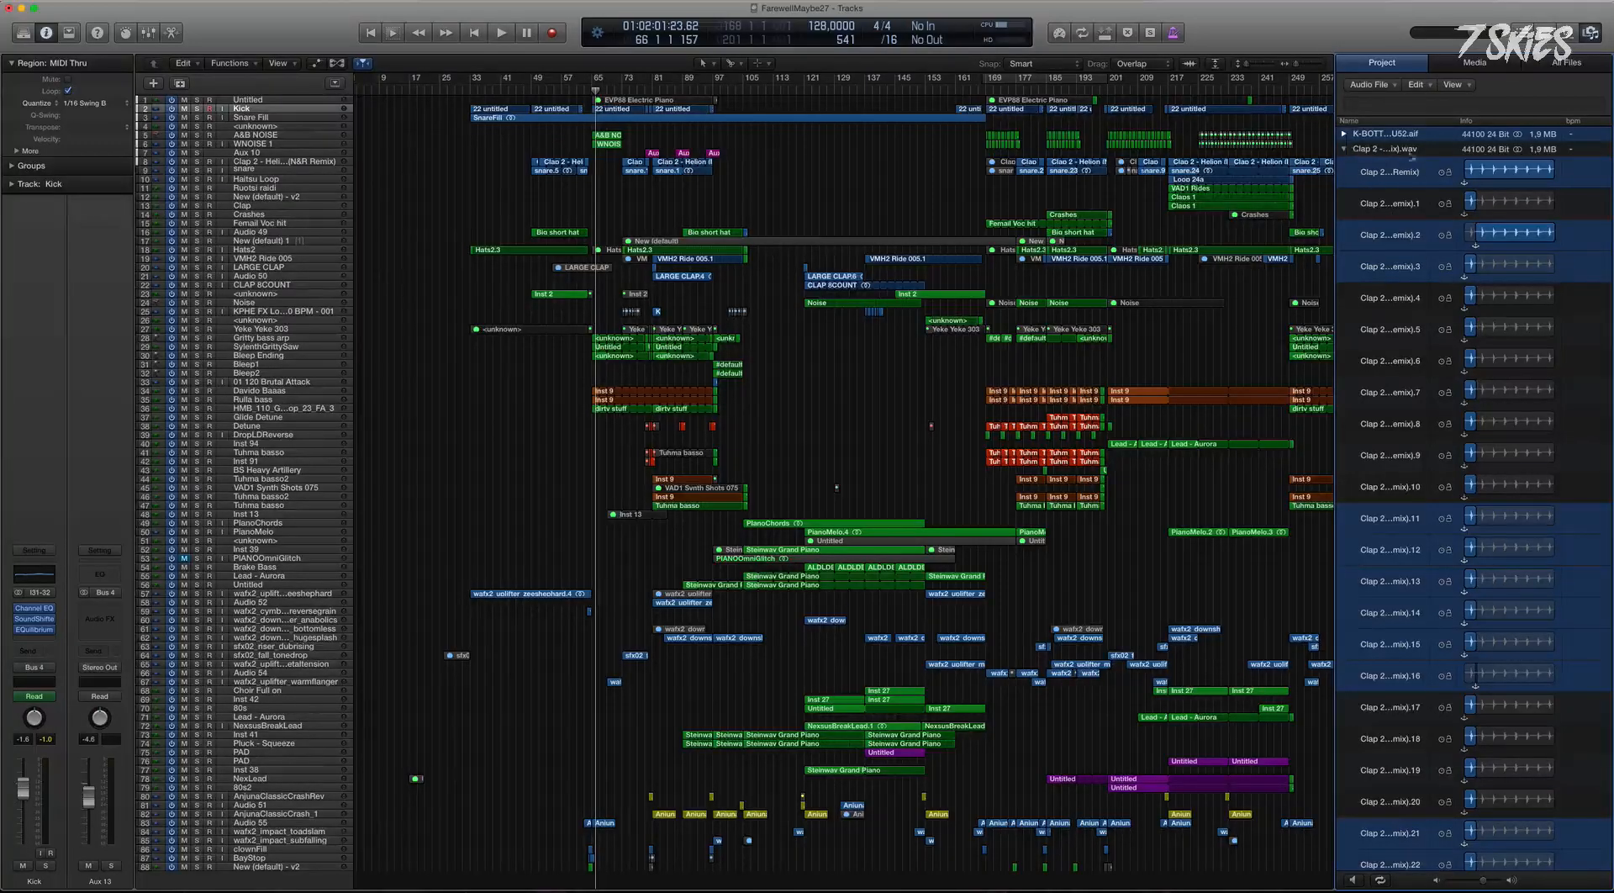
scroll(1446, 314, "down", 20)
scroll(1446, 314, "down", 20)
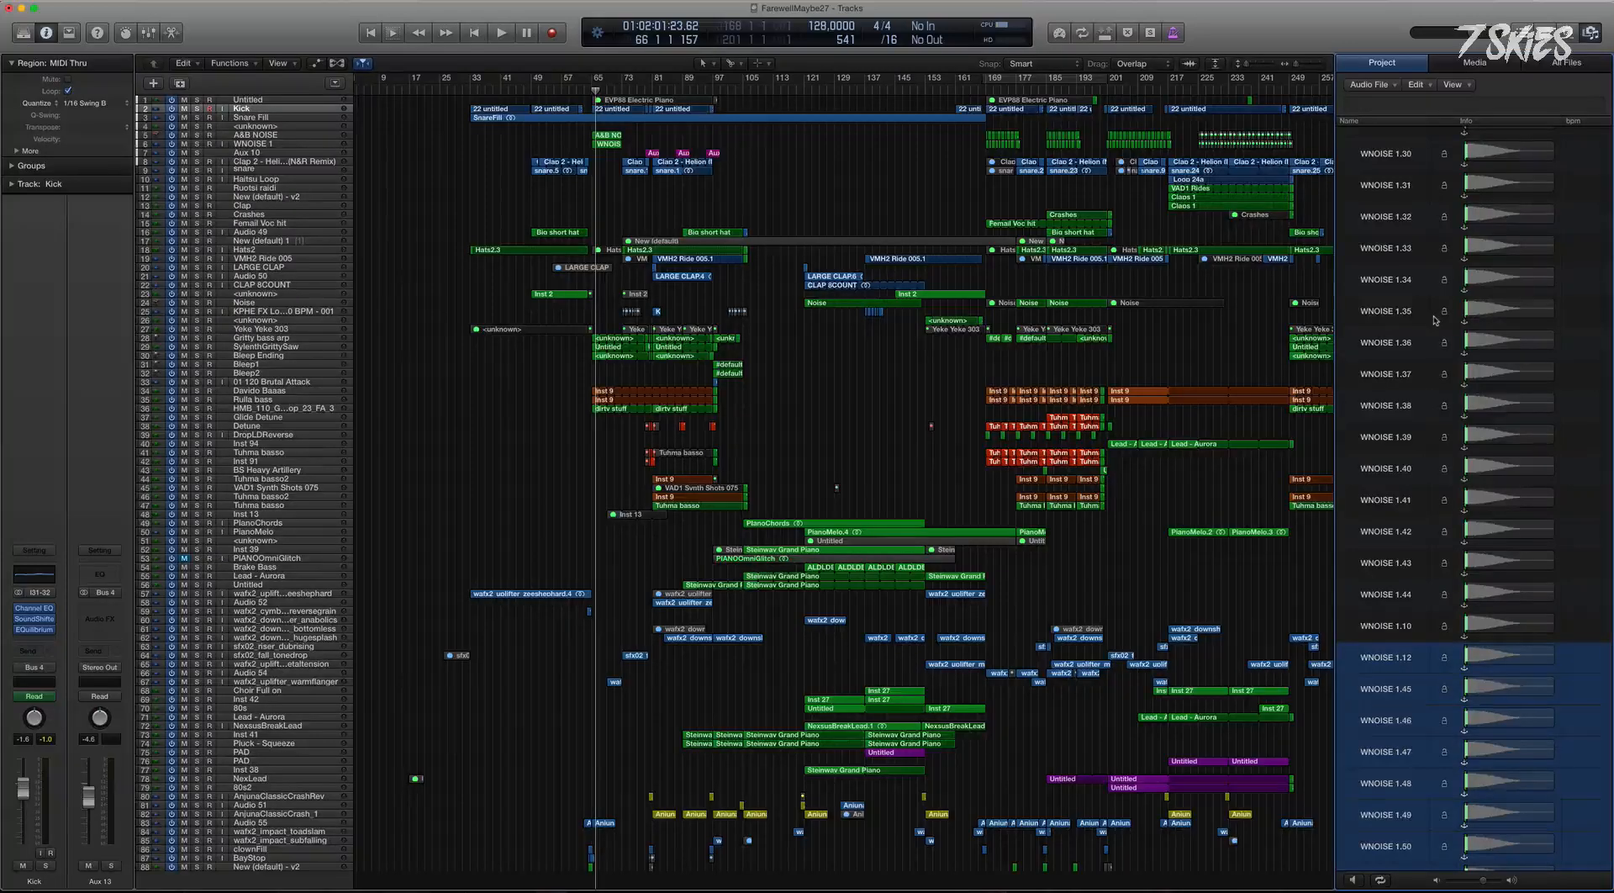
scroll(1435, 320, "down", 15)
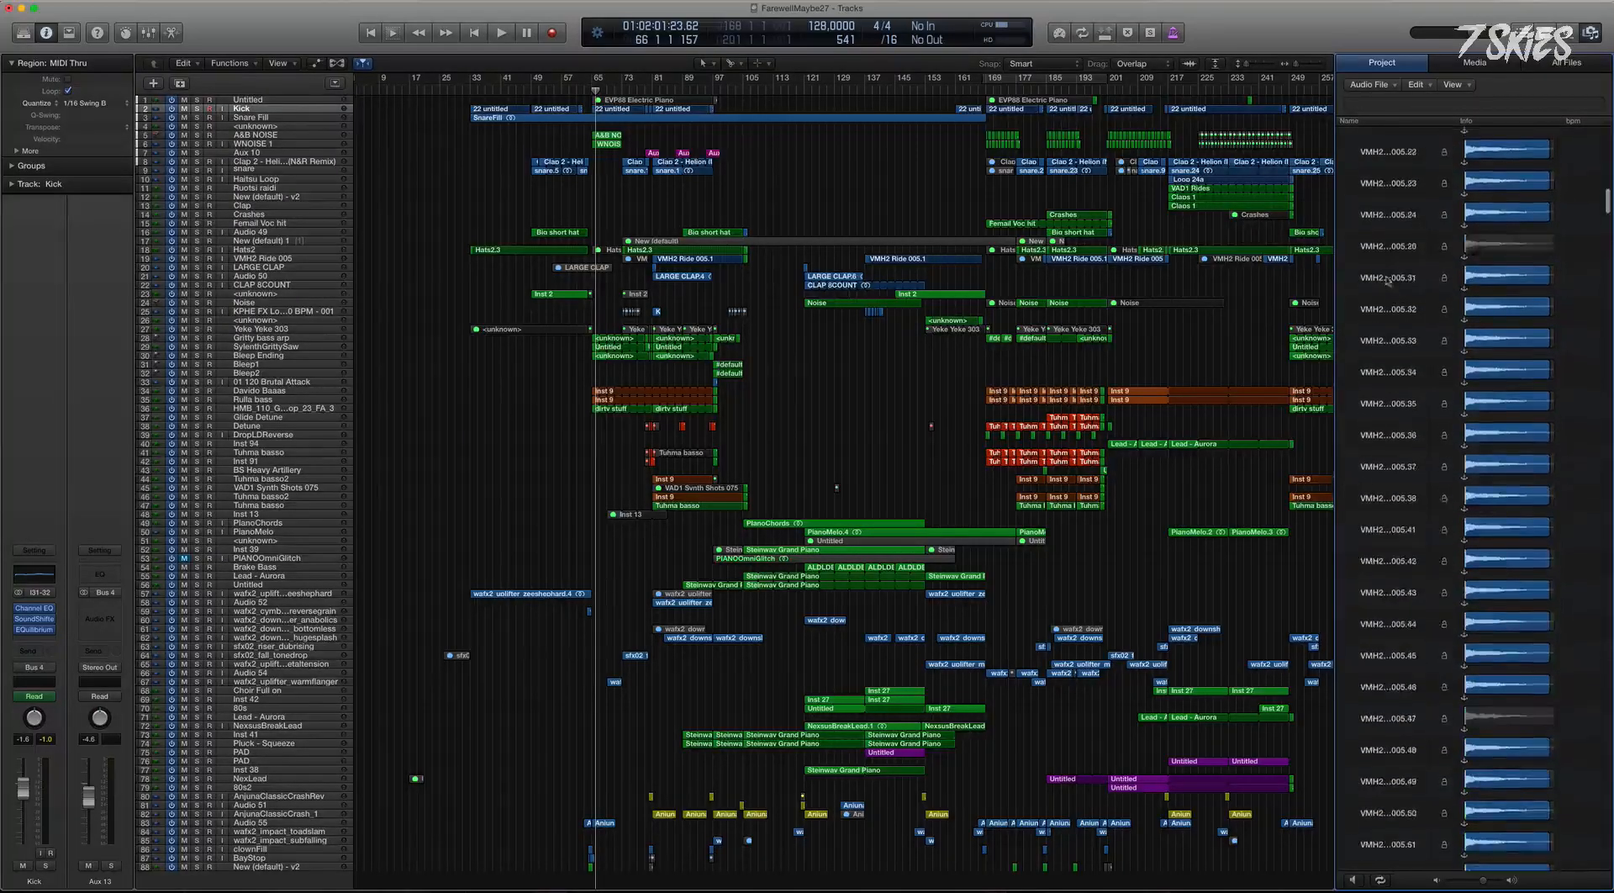
Collapse all entries in the project's audio file list and close the list.
scroll(1387, 282, "up", 20)
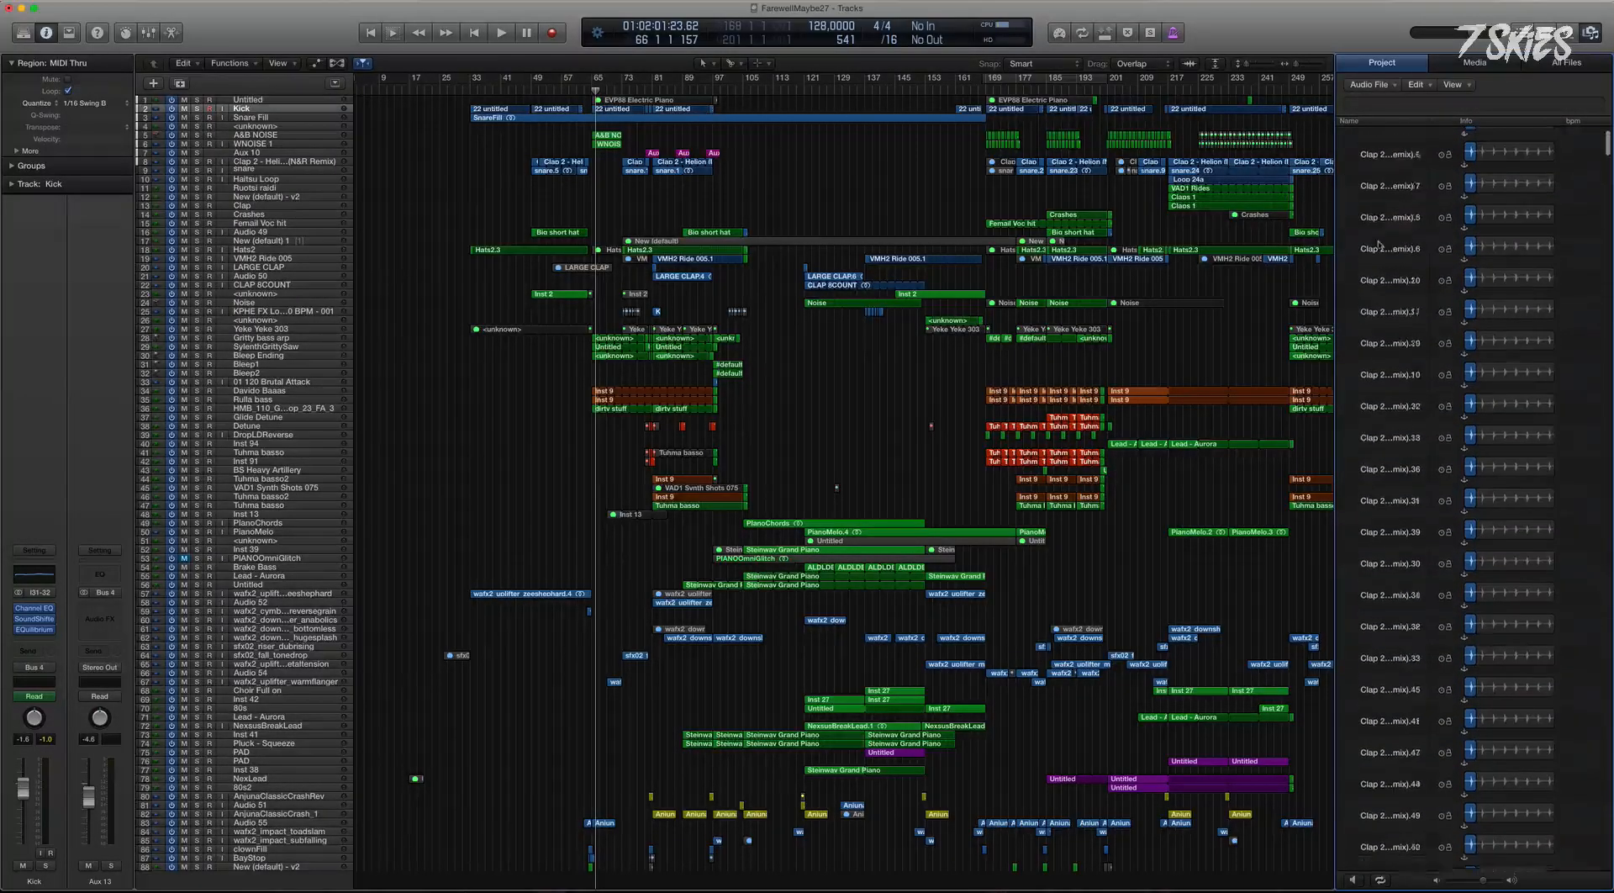
scroll(1378, 245, "up", 5)
left_click(1343, 134, "alt")
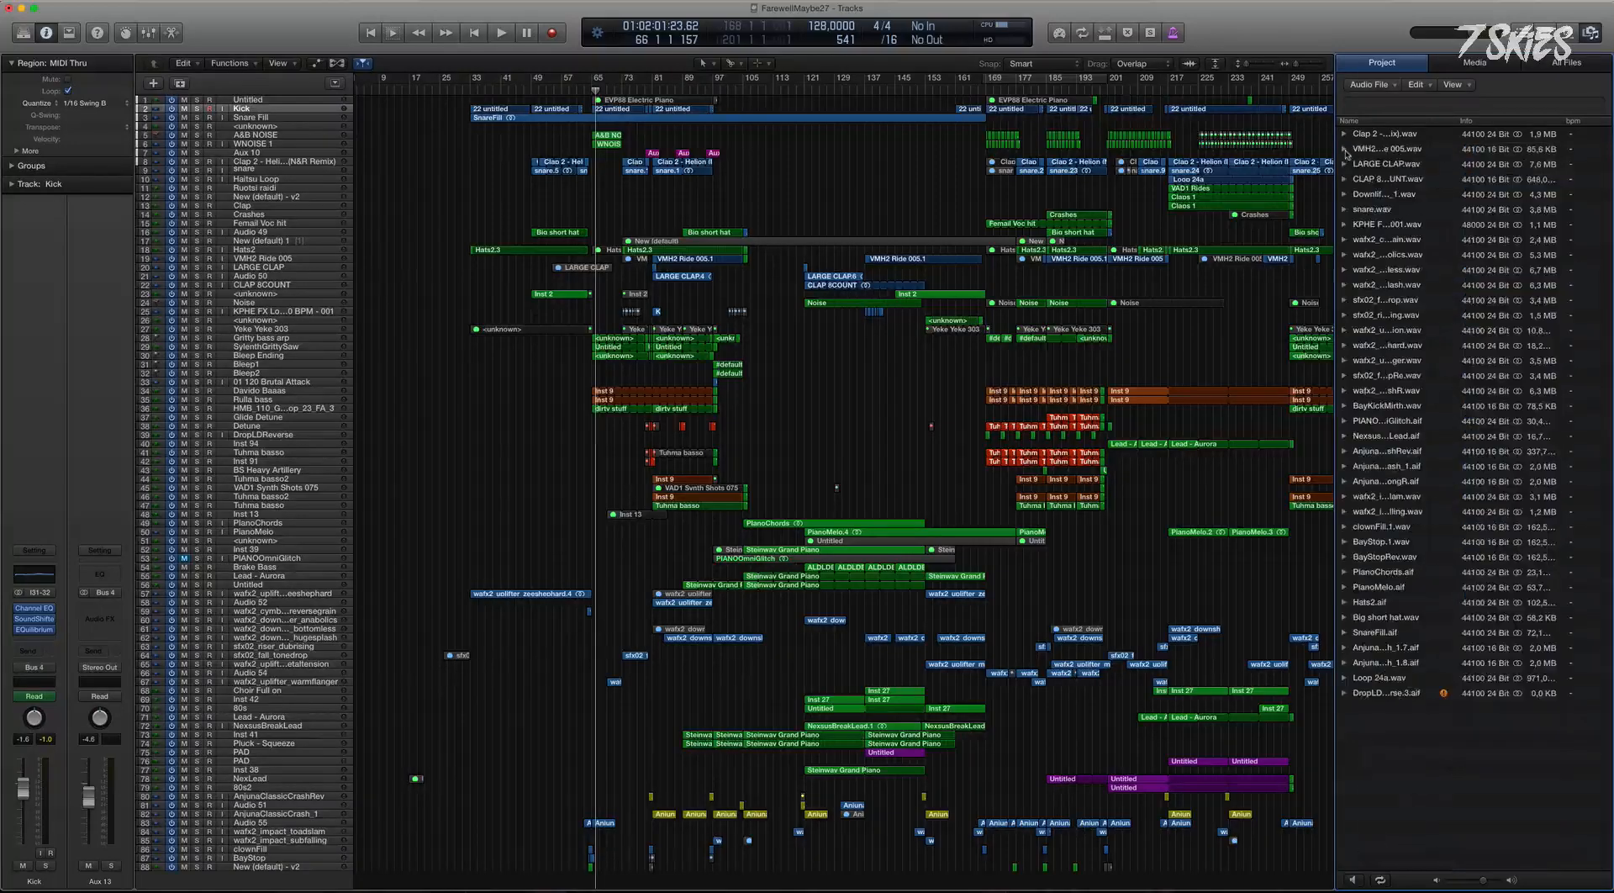
left_click(1592, 32)
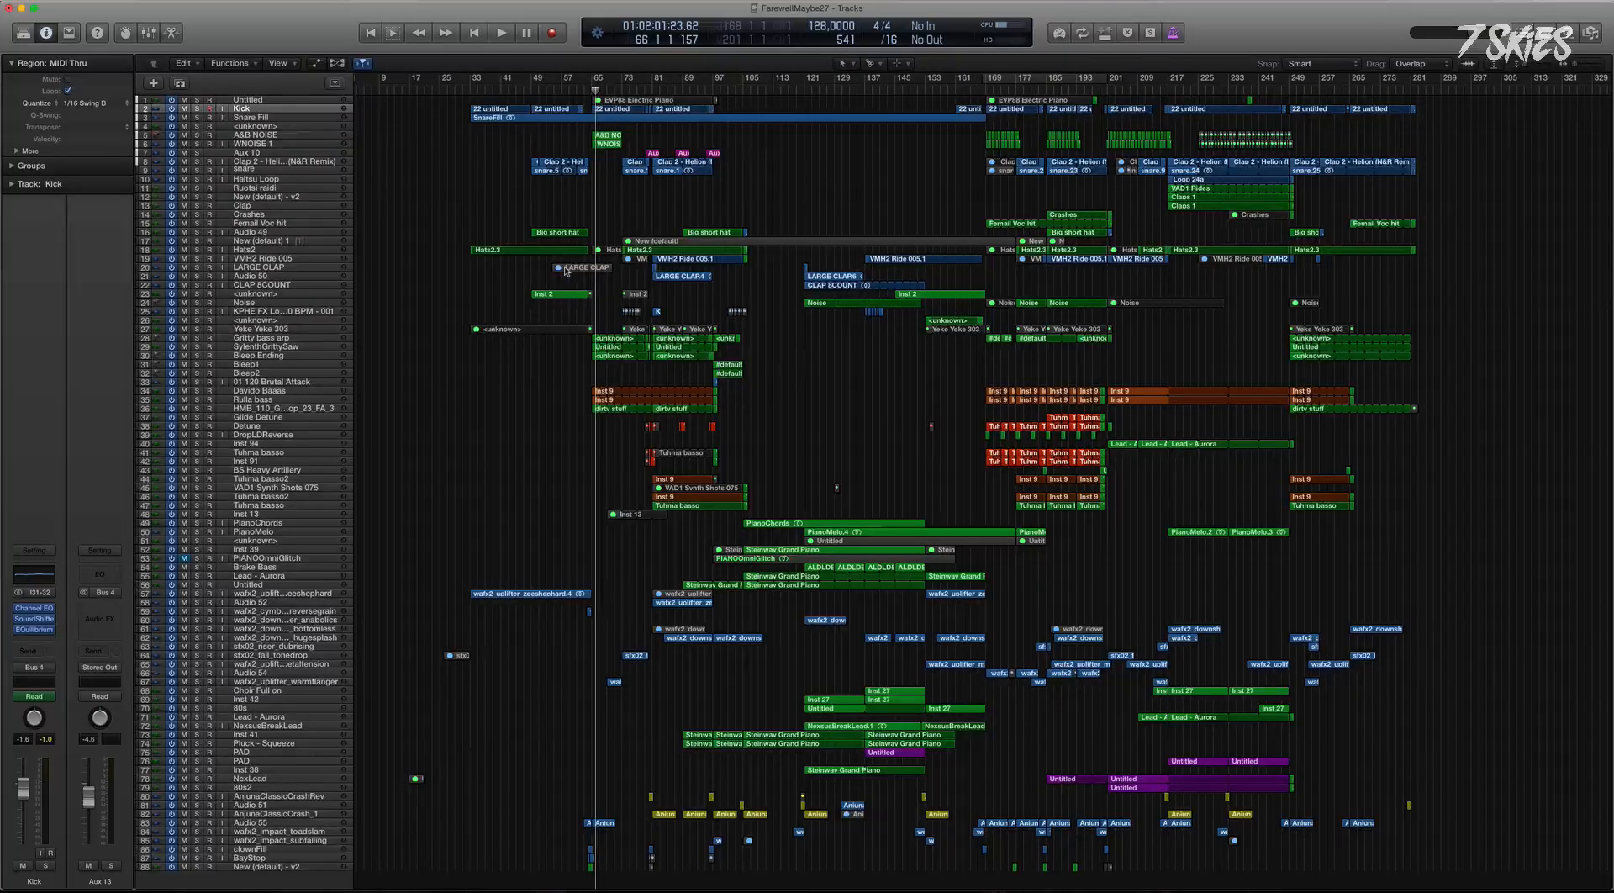
Examine the looped Hats2.3 region starting at bar 73 on the Hats2 track up close.
left_click_drag(494, 224, 936, 300)
left_click(720, 401)
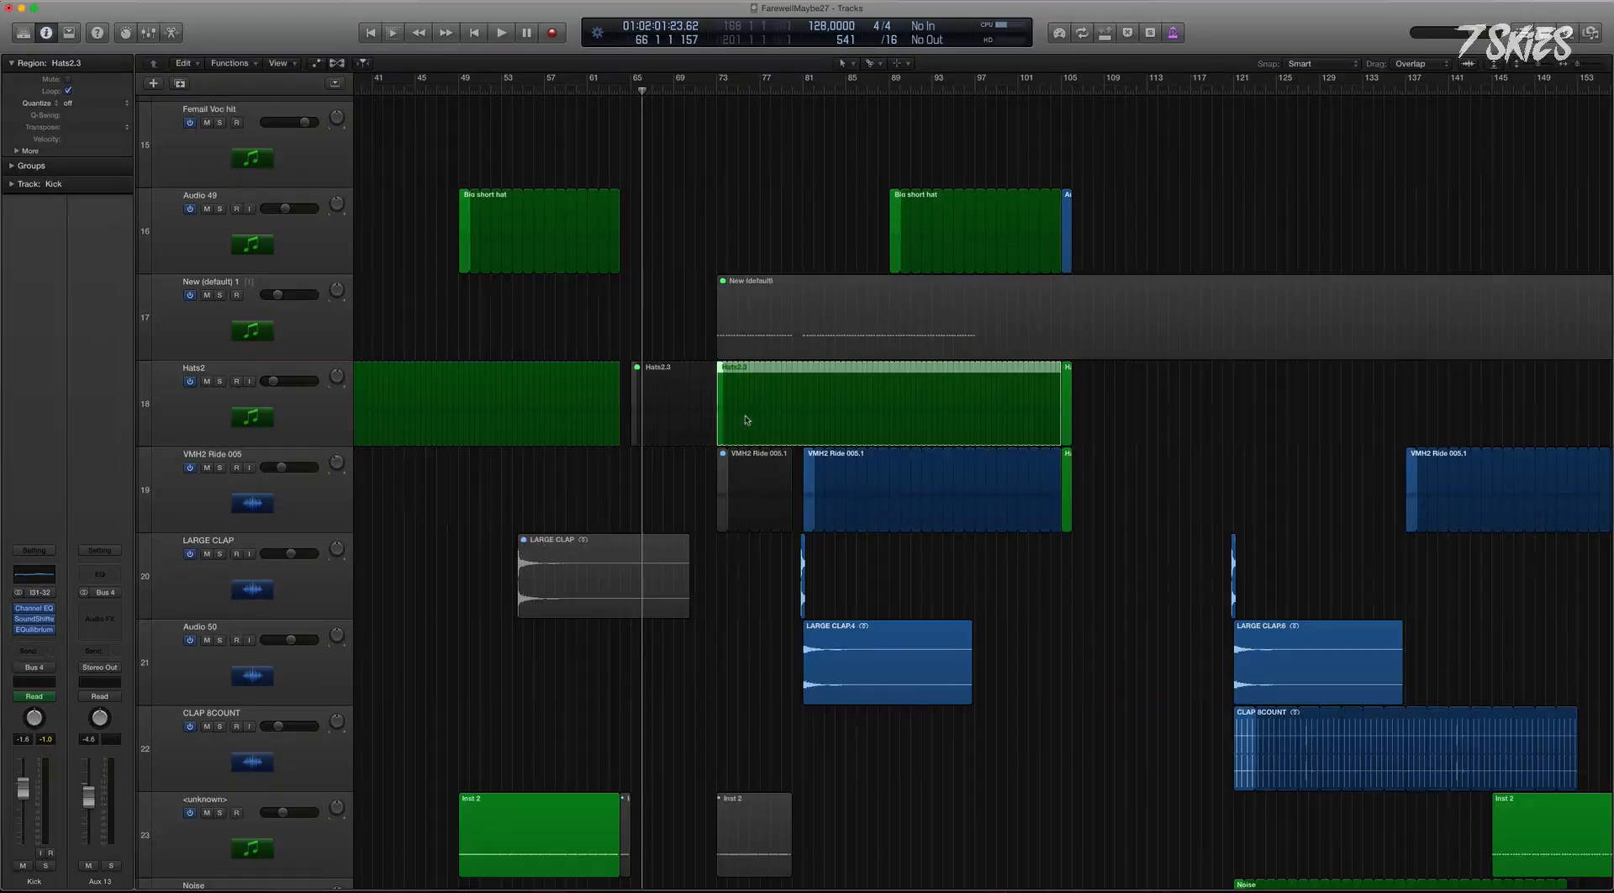
left_click_drag(688, 338, 1324, 609)
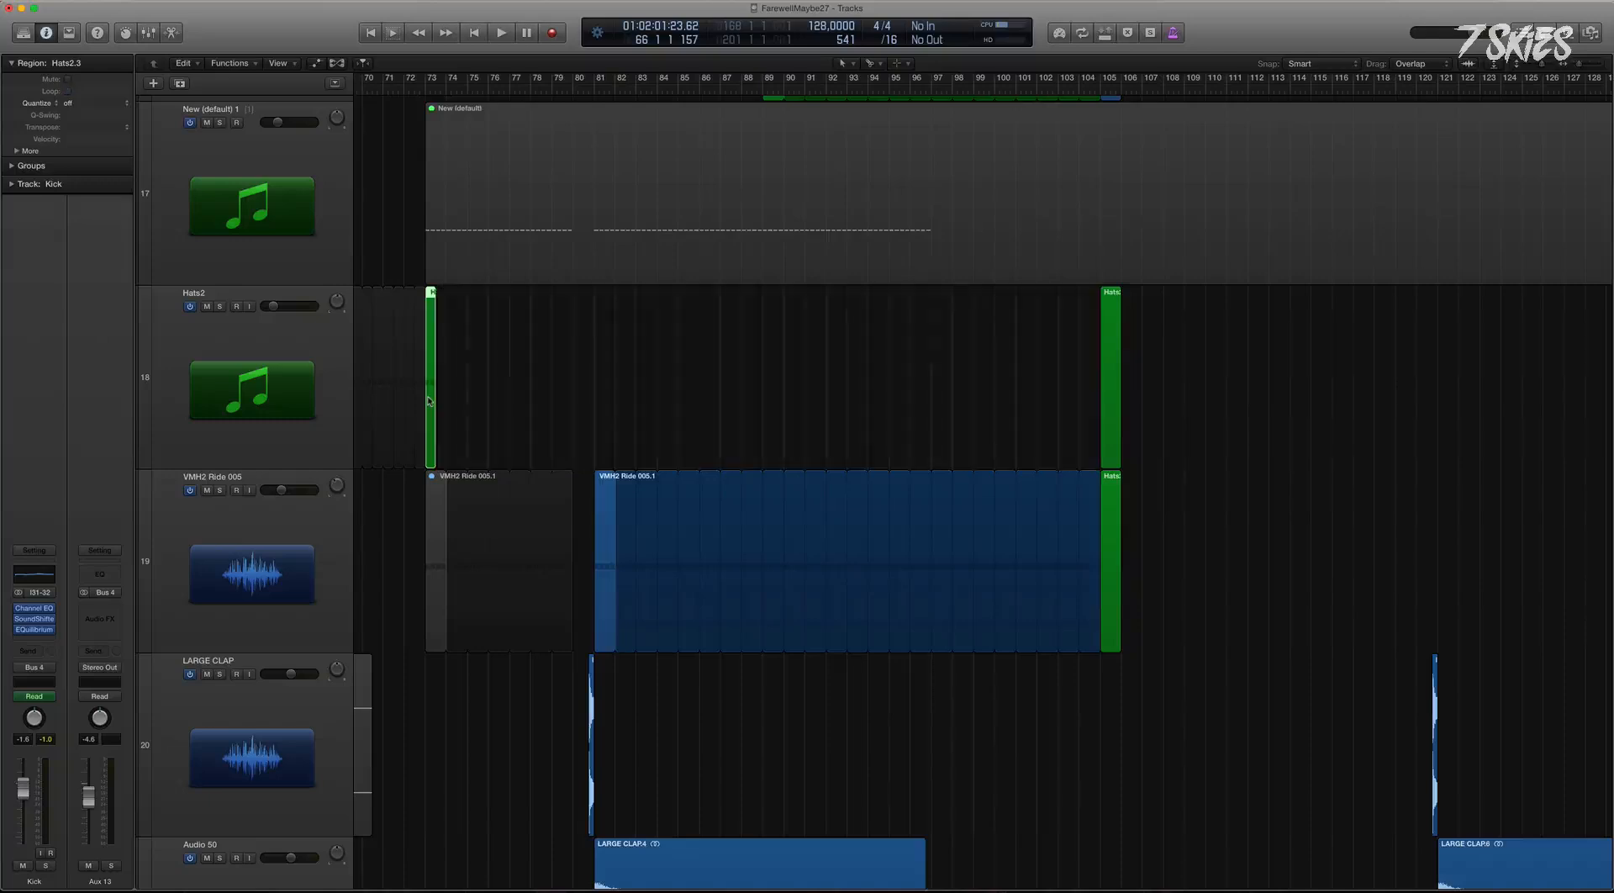
left_click(1190, 464, "ctrl+alt")
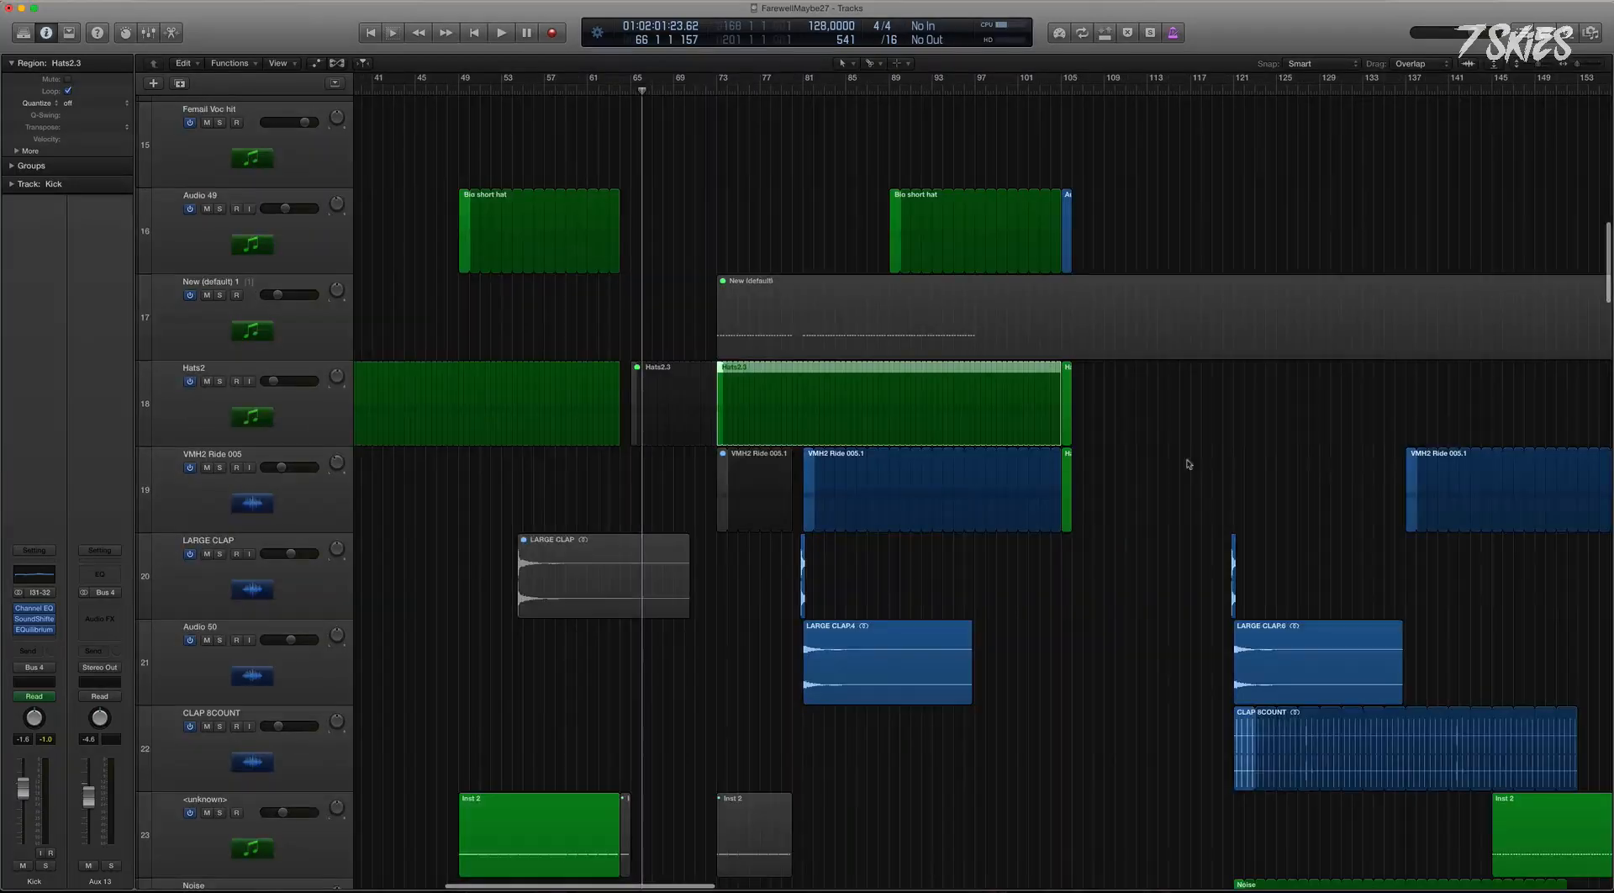
left_click(852, 266, "ctrl+alt")
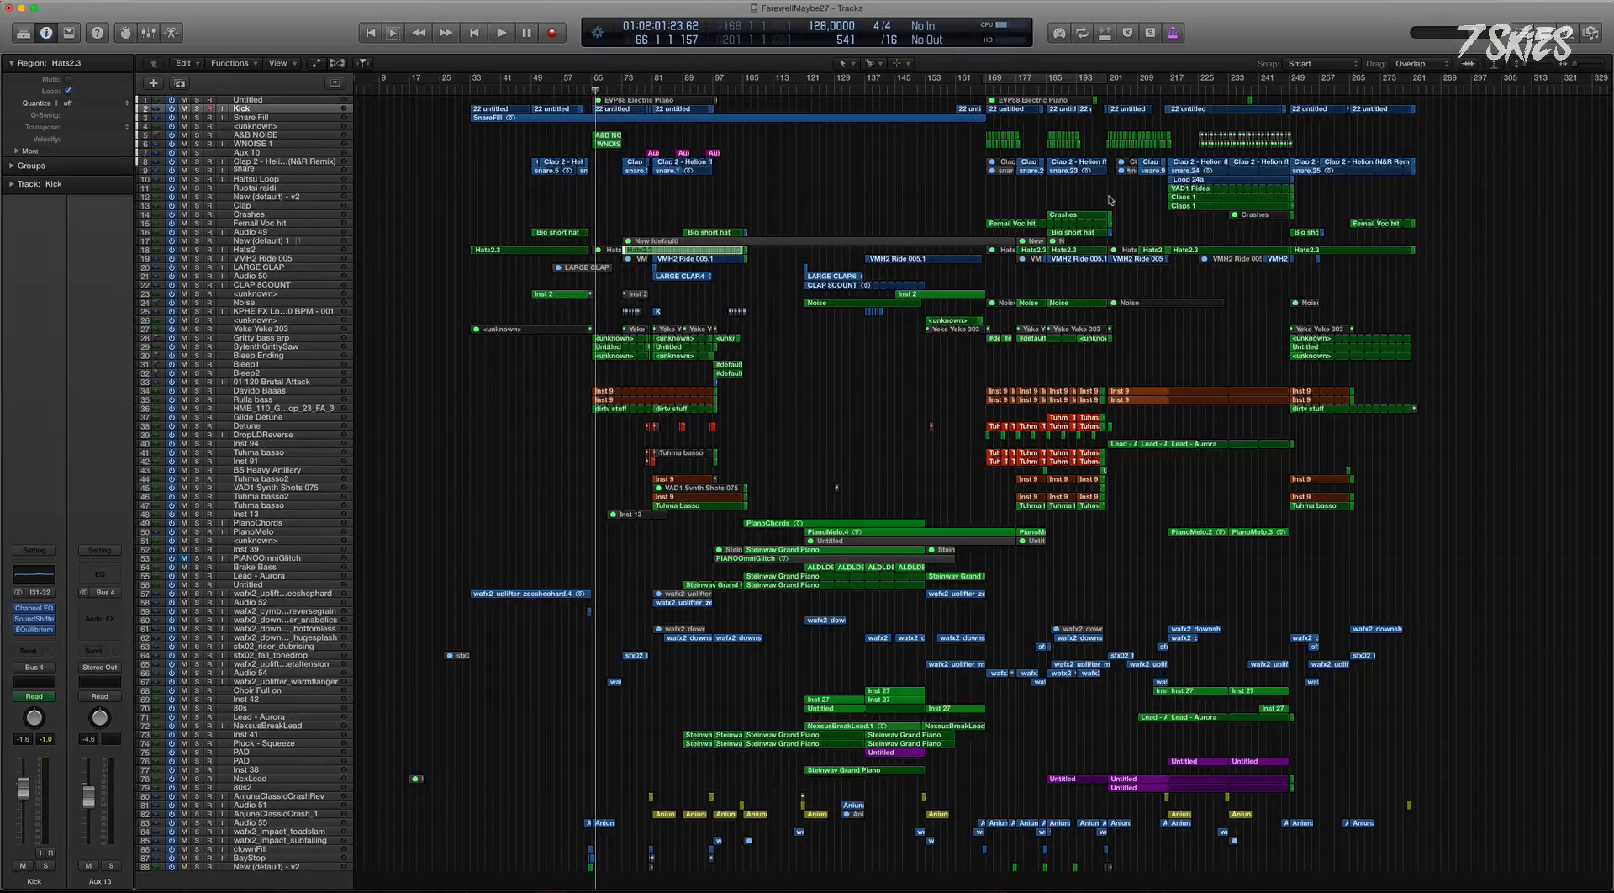
Convert every loop in the arrangement to separate regions and undo the conversion.
key("super+a")
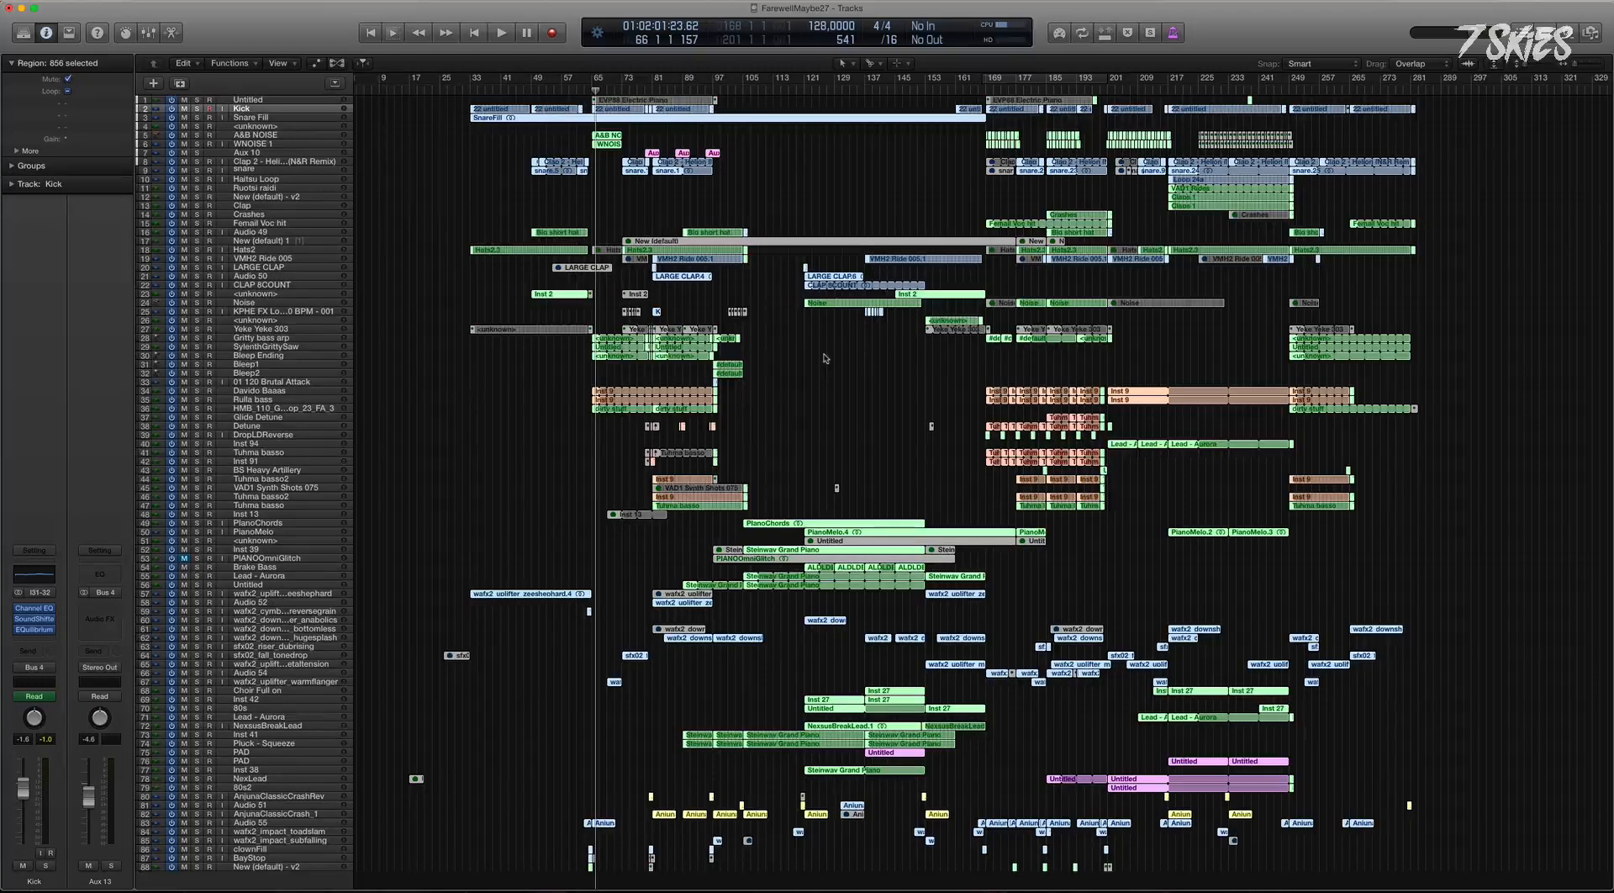
key("ctrl+l")
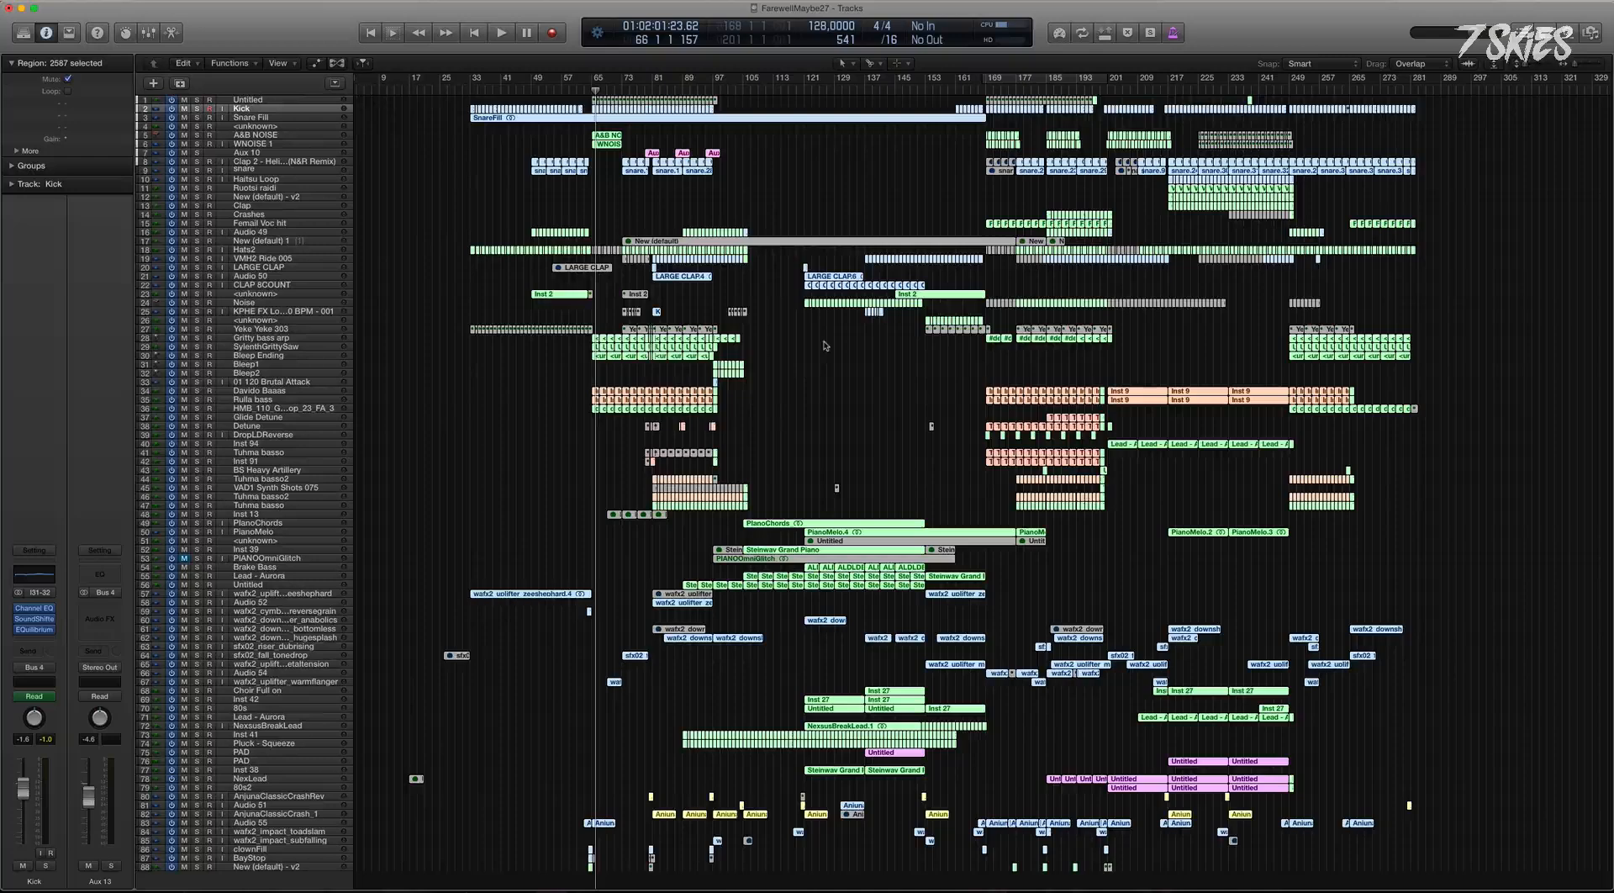
left_click(822, 348)
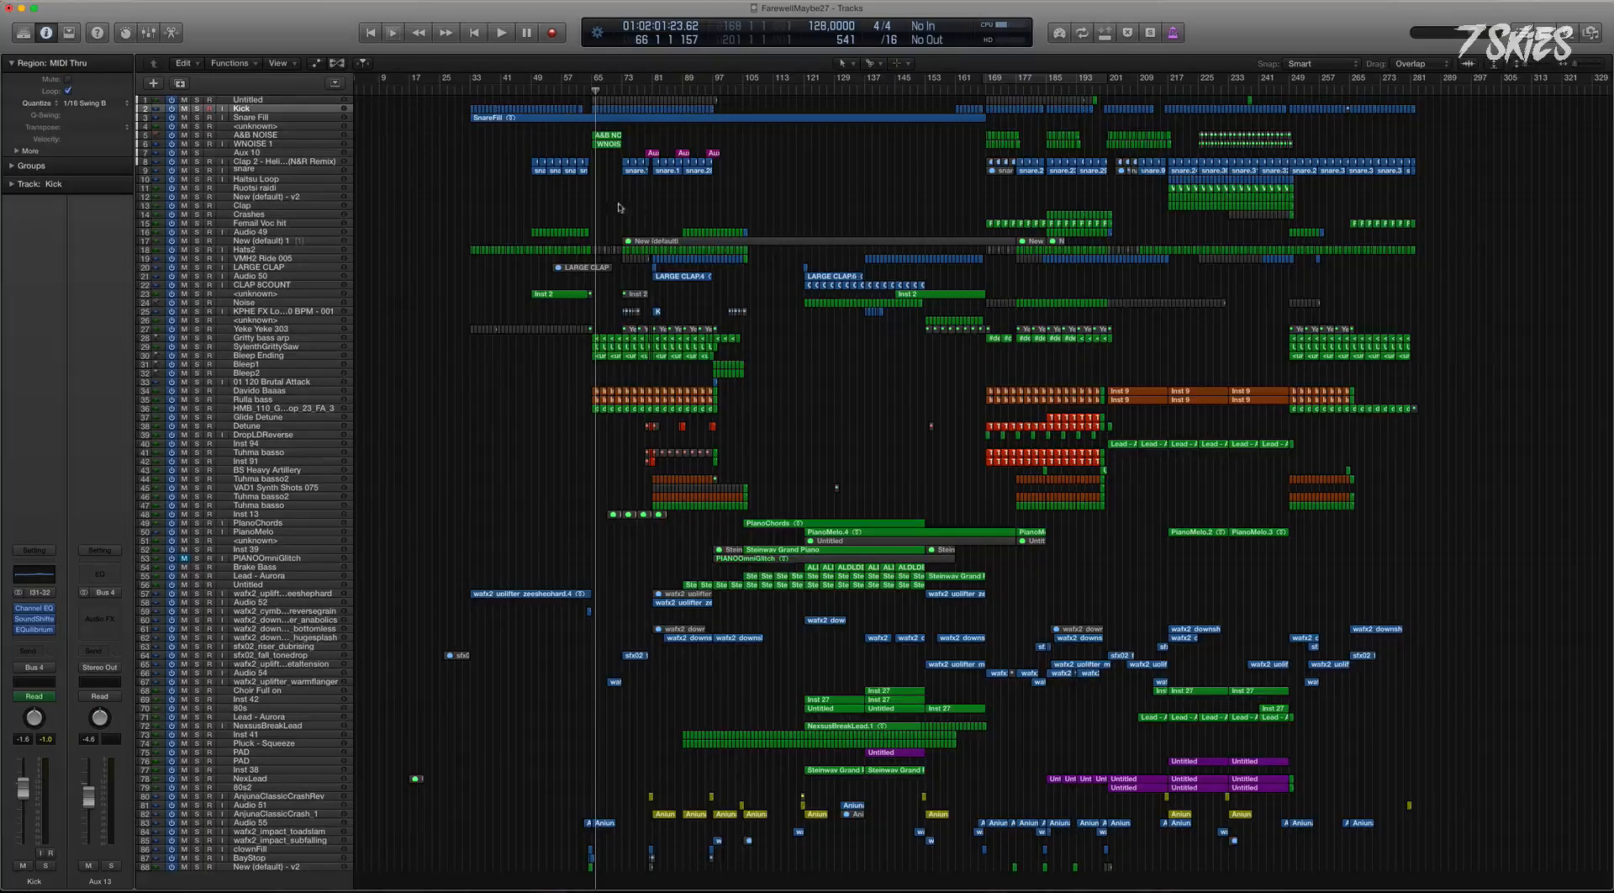
left_click_drag(600, 222, 948, 326)
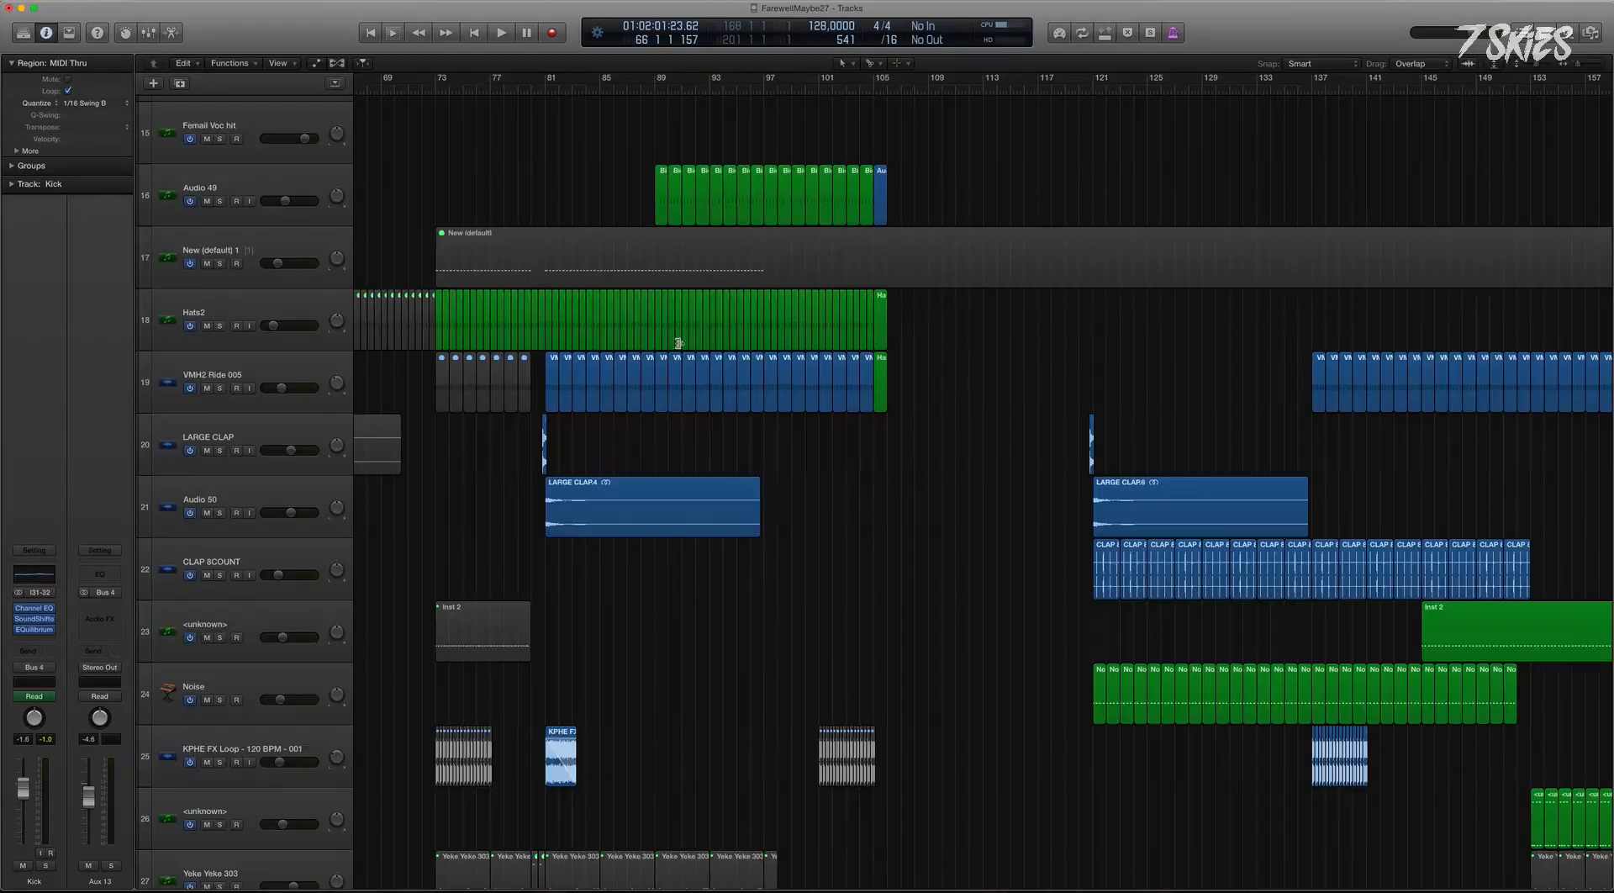
key("super+a")
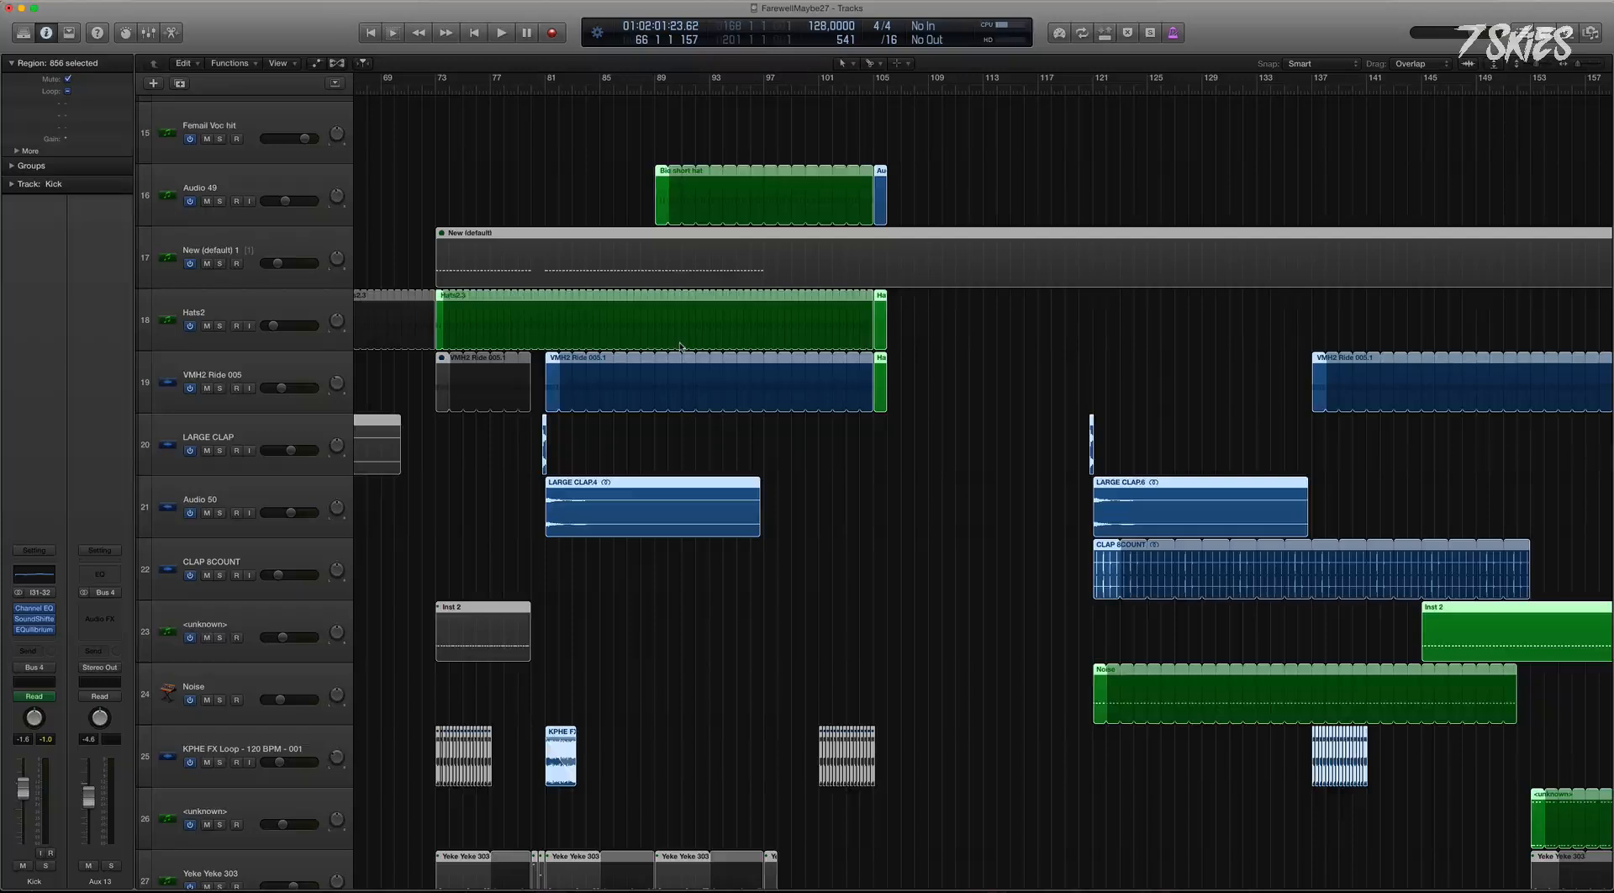
left_click(750, 472)
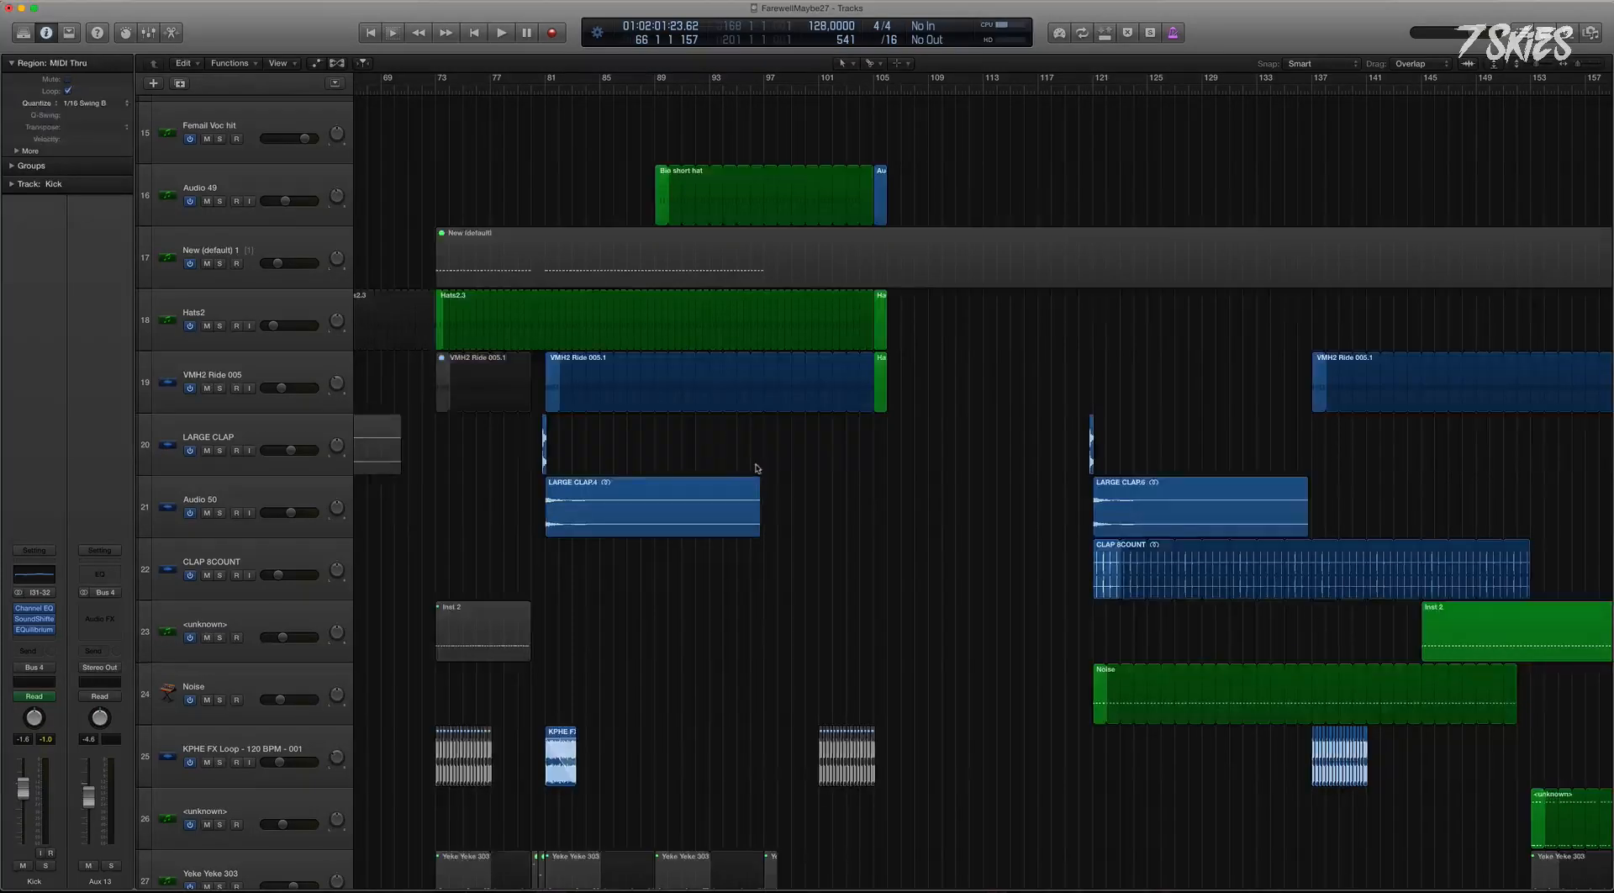
Repeat the loop-to-region conversion across all tracks and undo it again.
key("super+a")
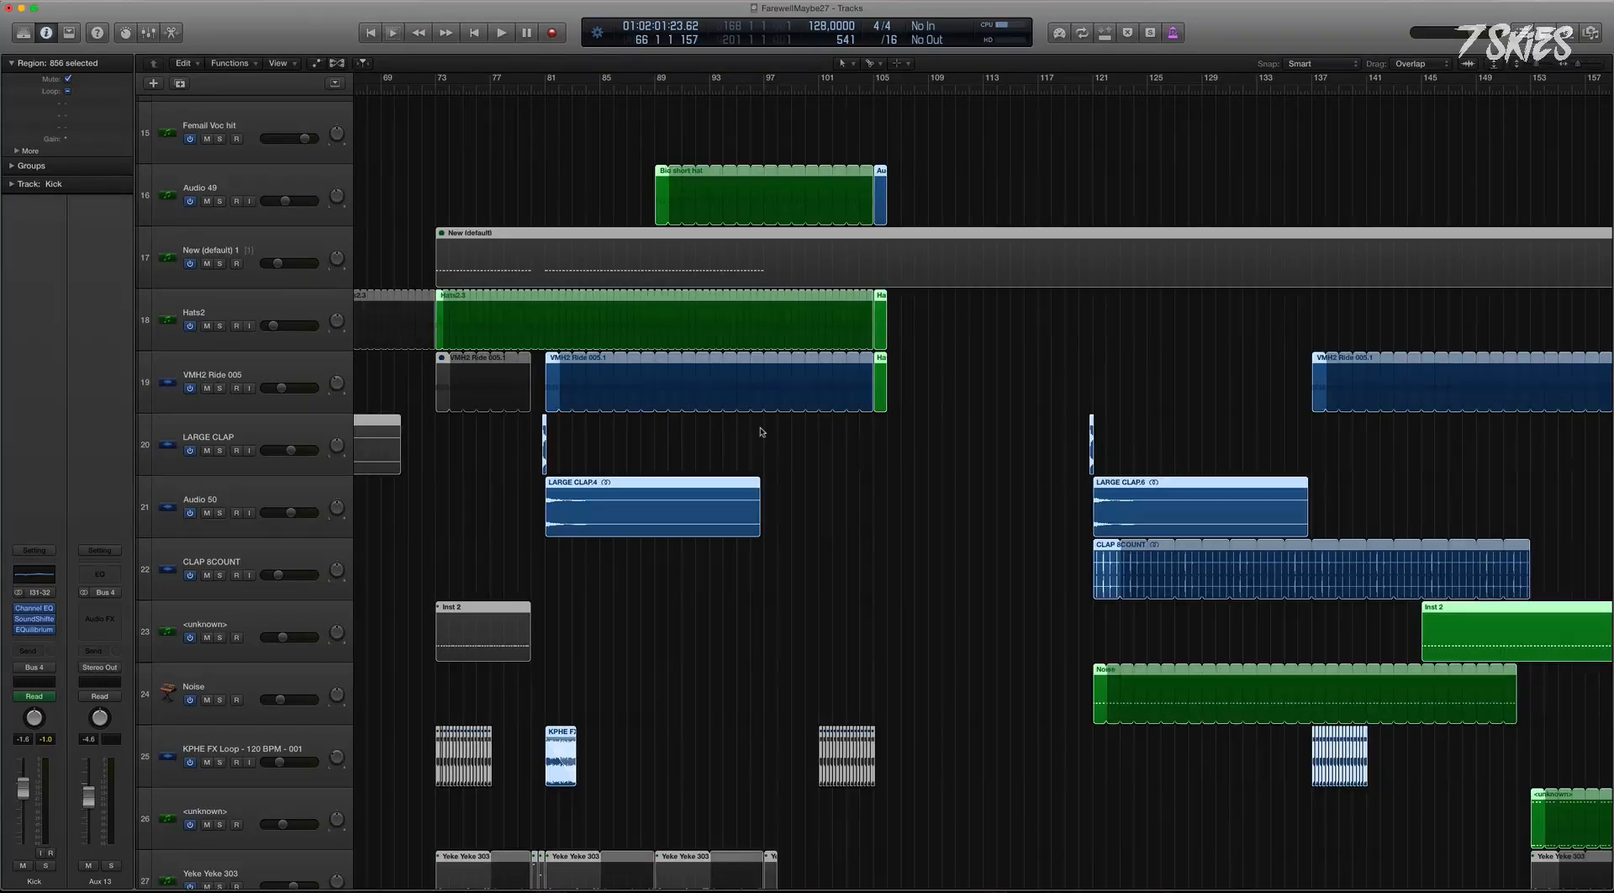
key("ctrl+l")
left_click(761, 432)
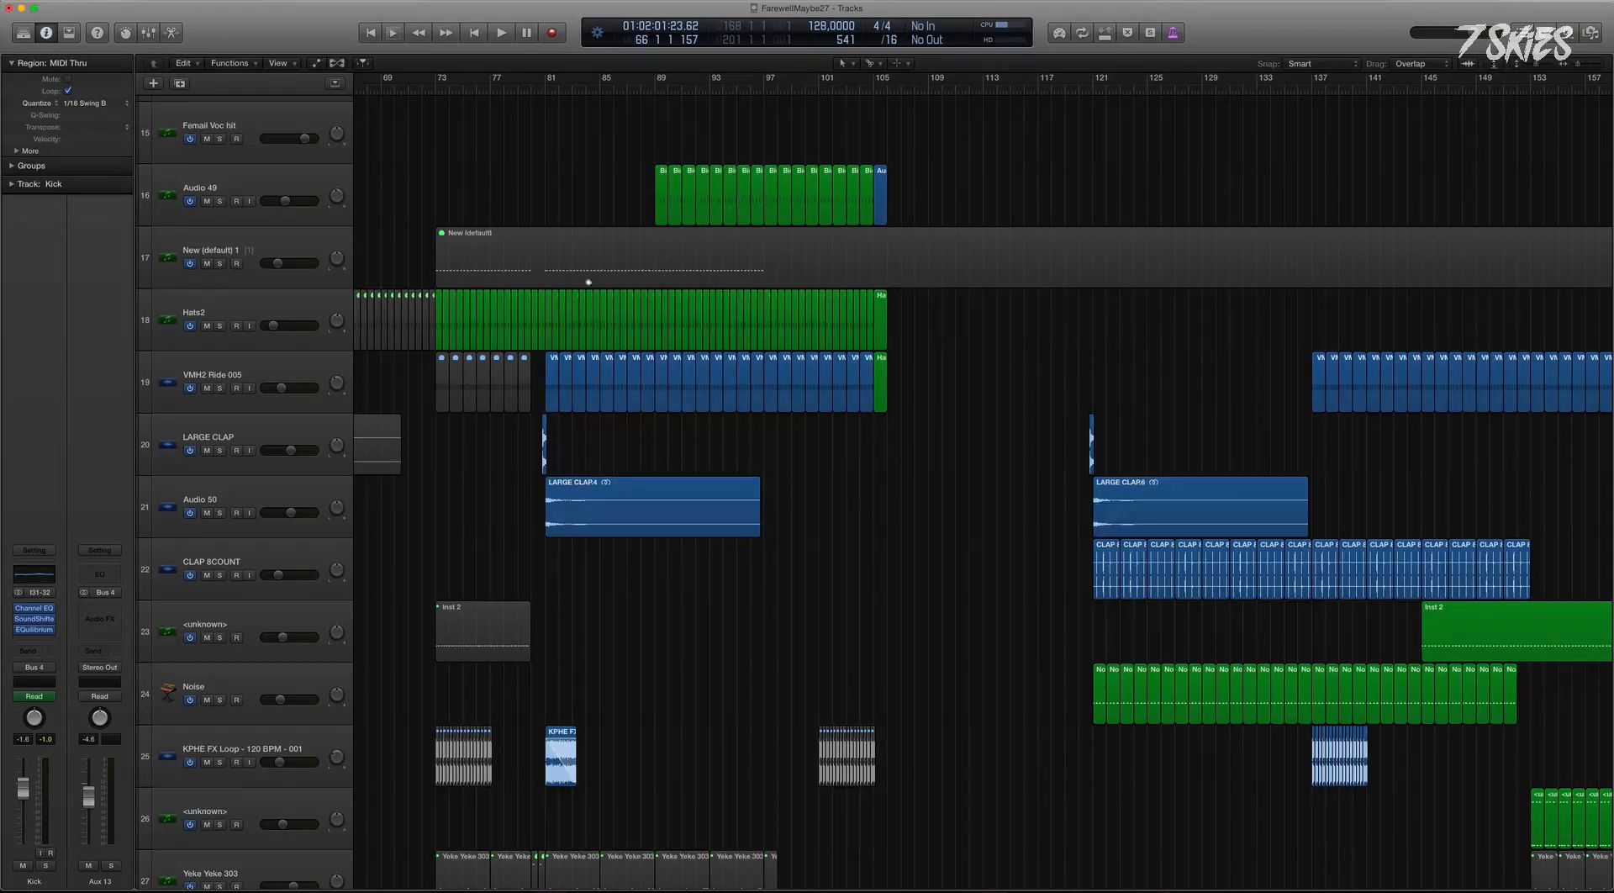
key("z")
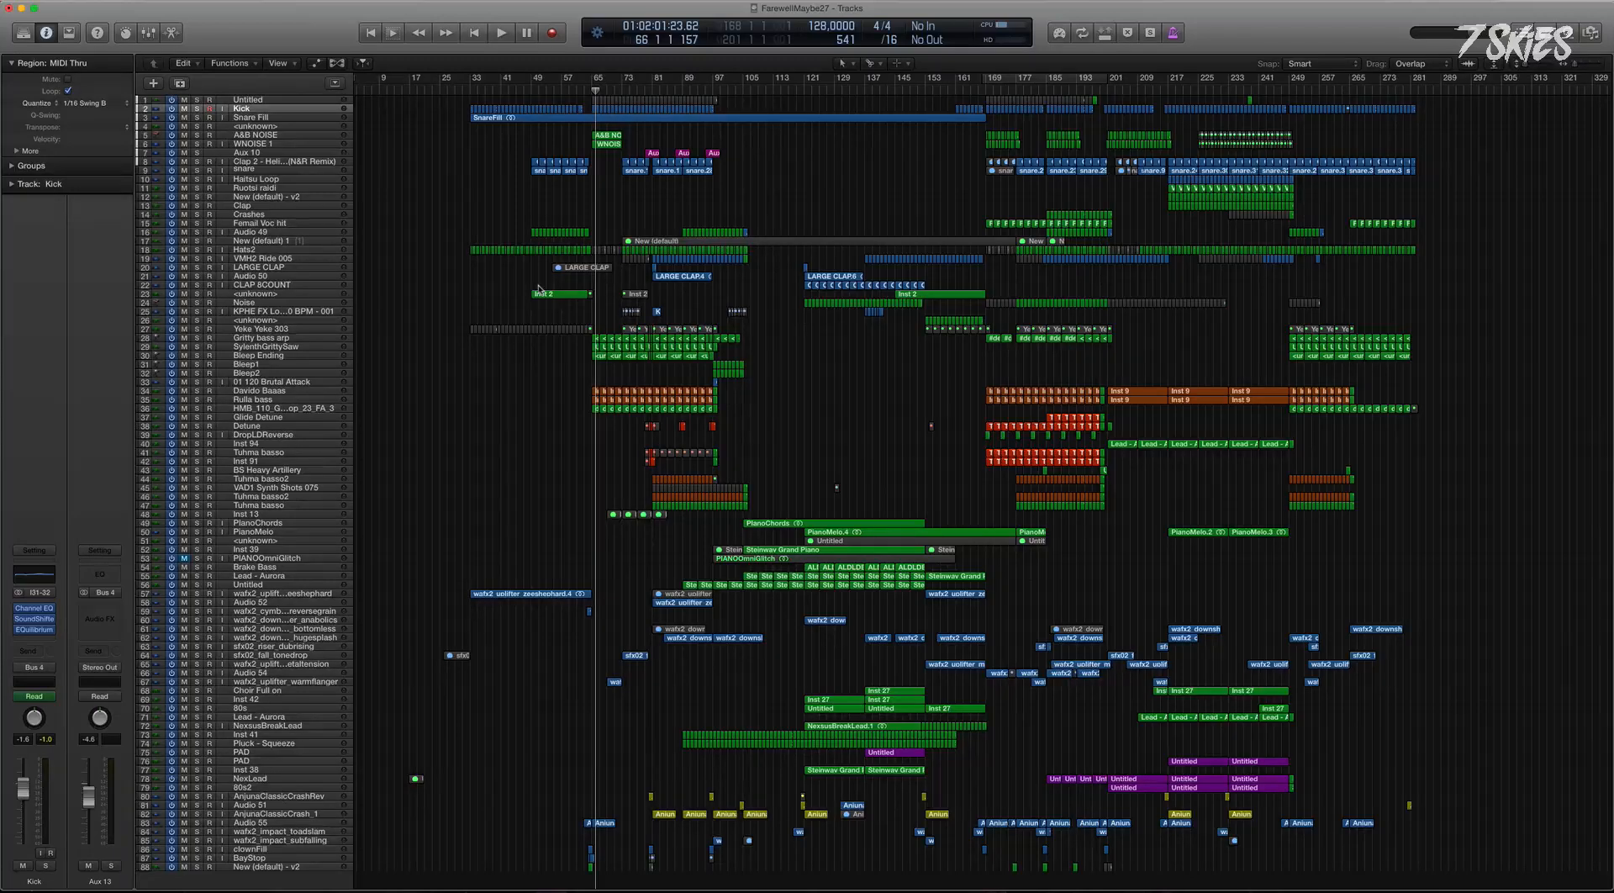
left_click(130, 1)
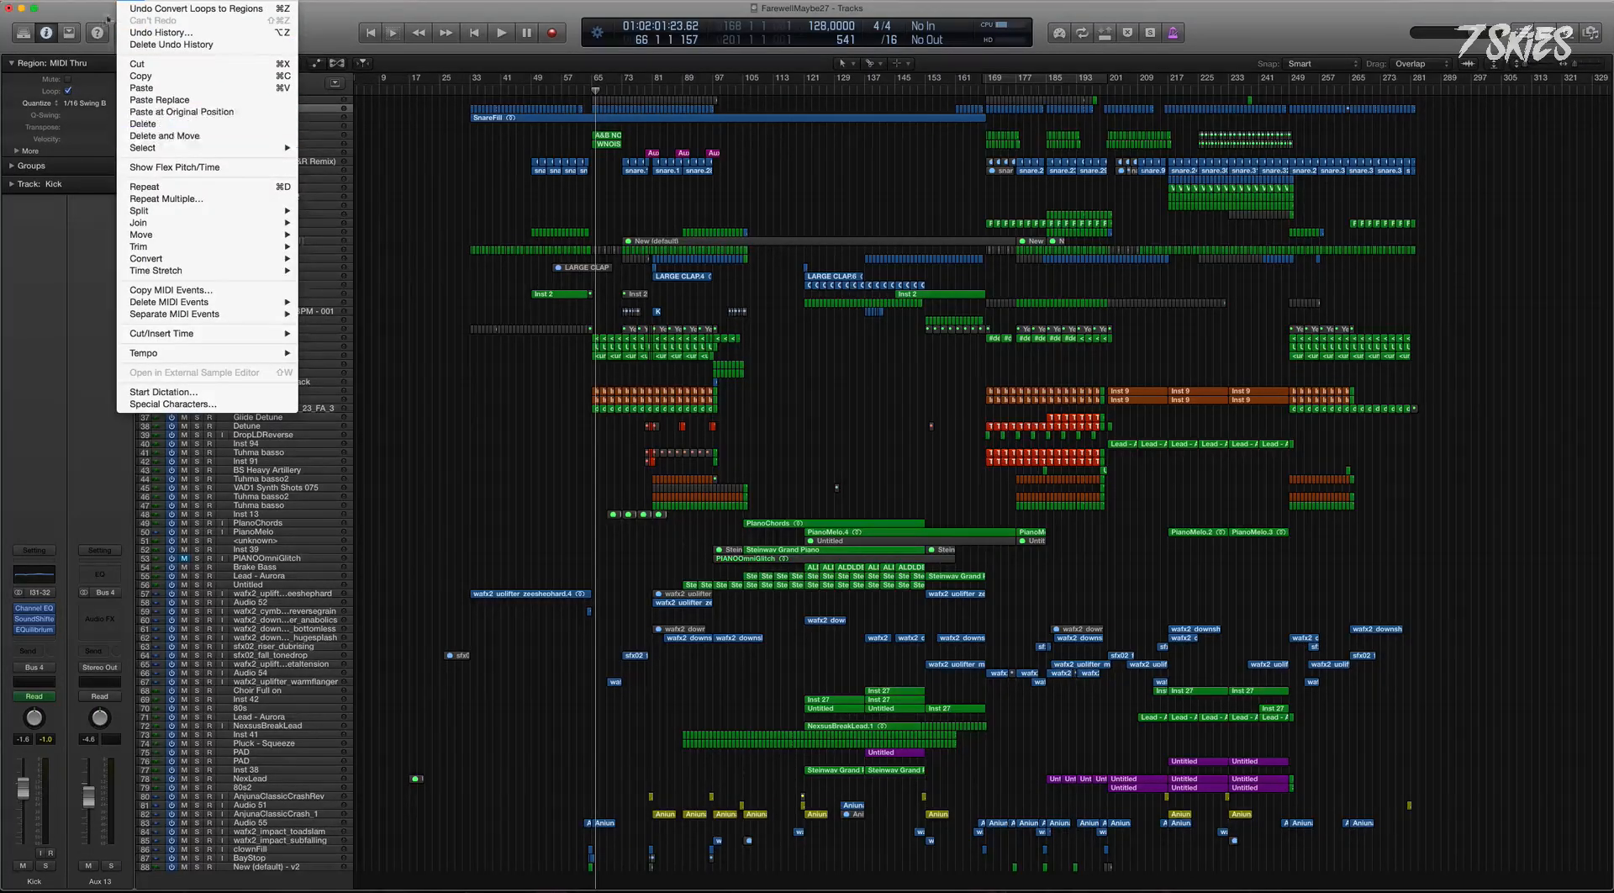
left_click(132, 1)
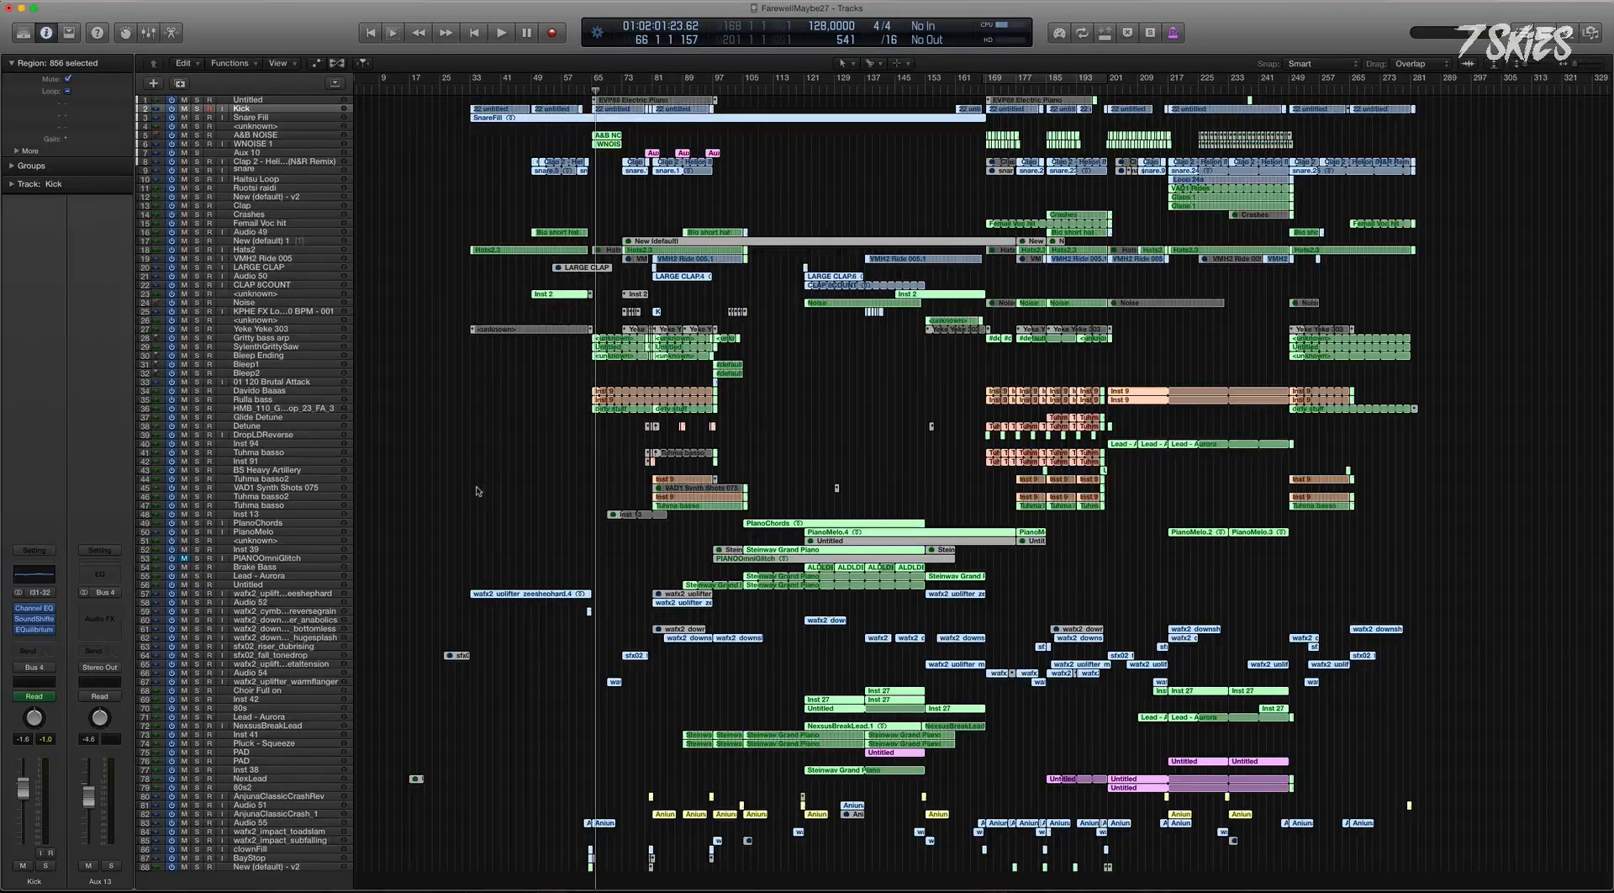
Convert the loops of all selected regions to real regions and clear the selection.
key("ctrl+l")
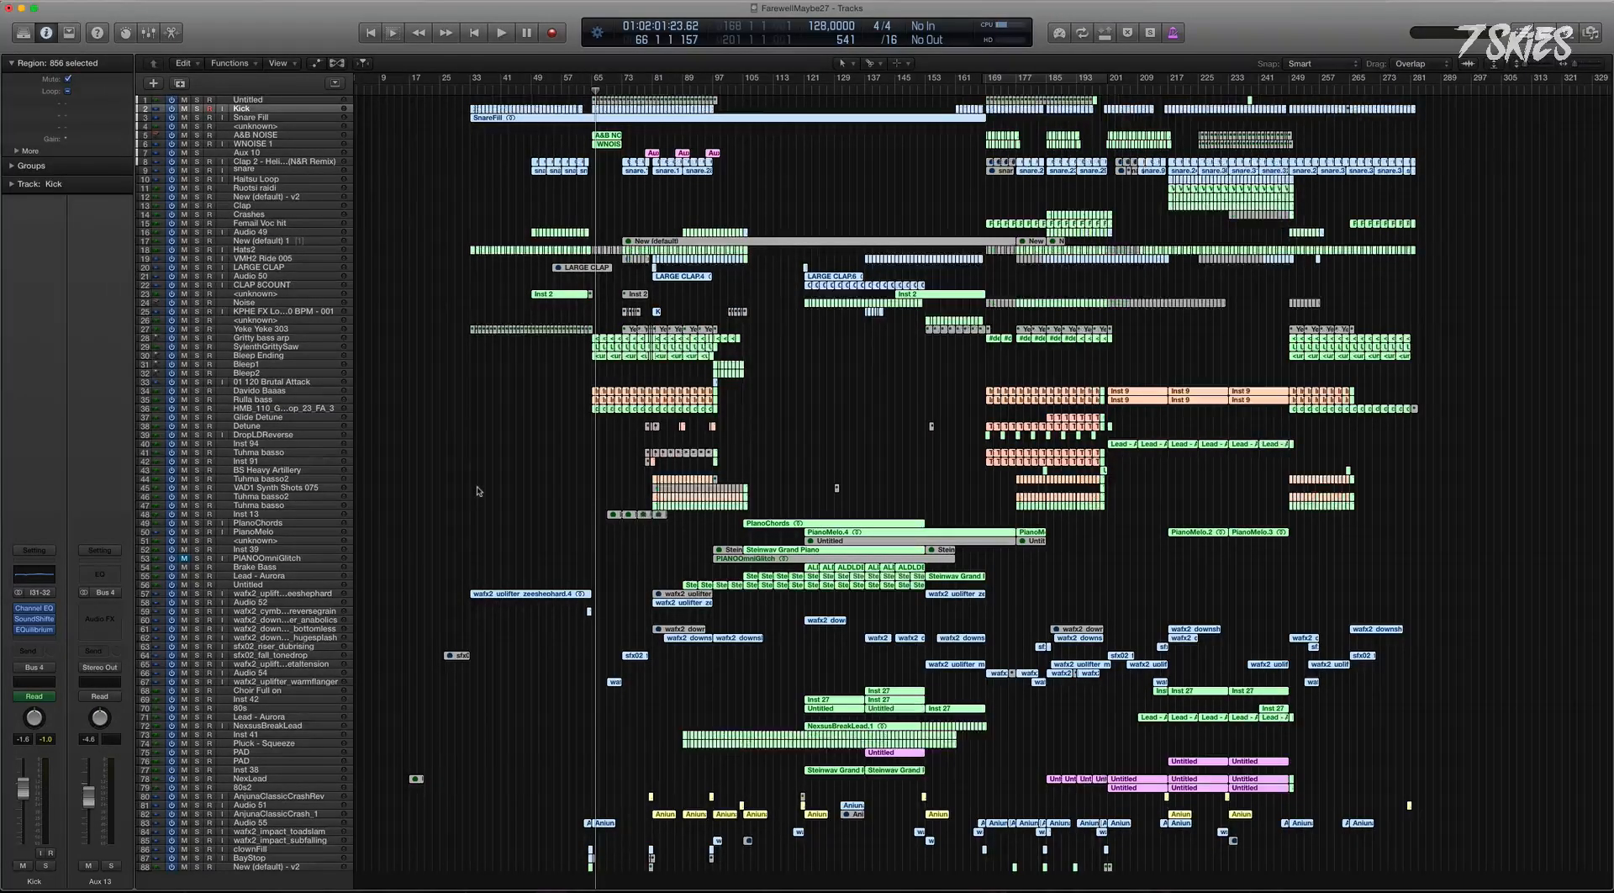
left_click(147, 1)
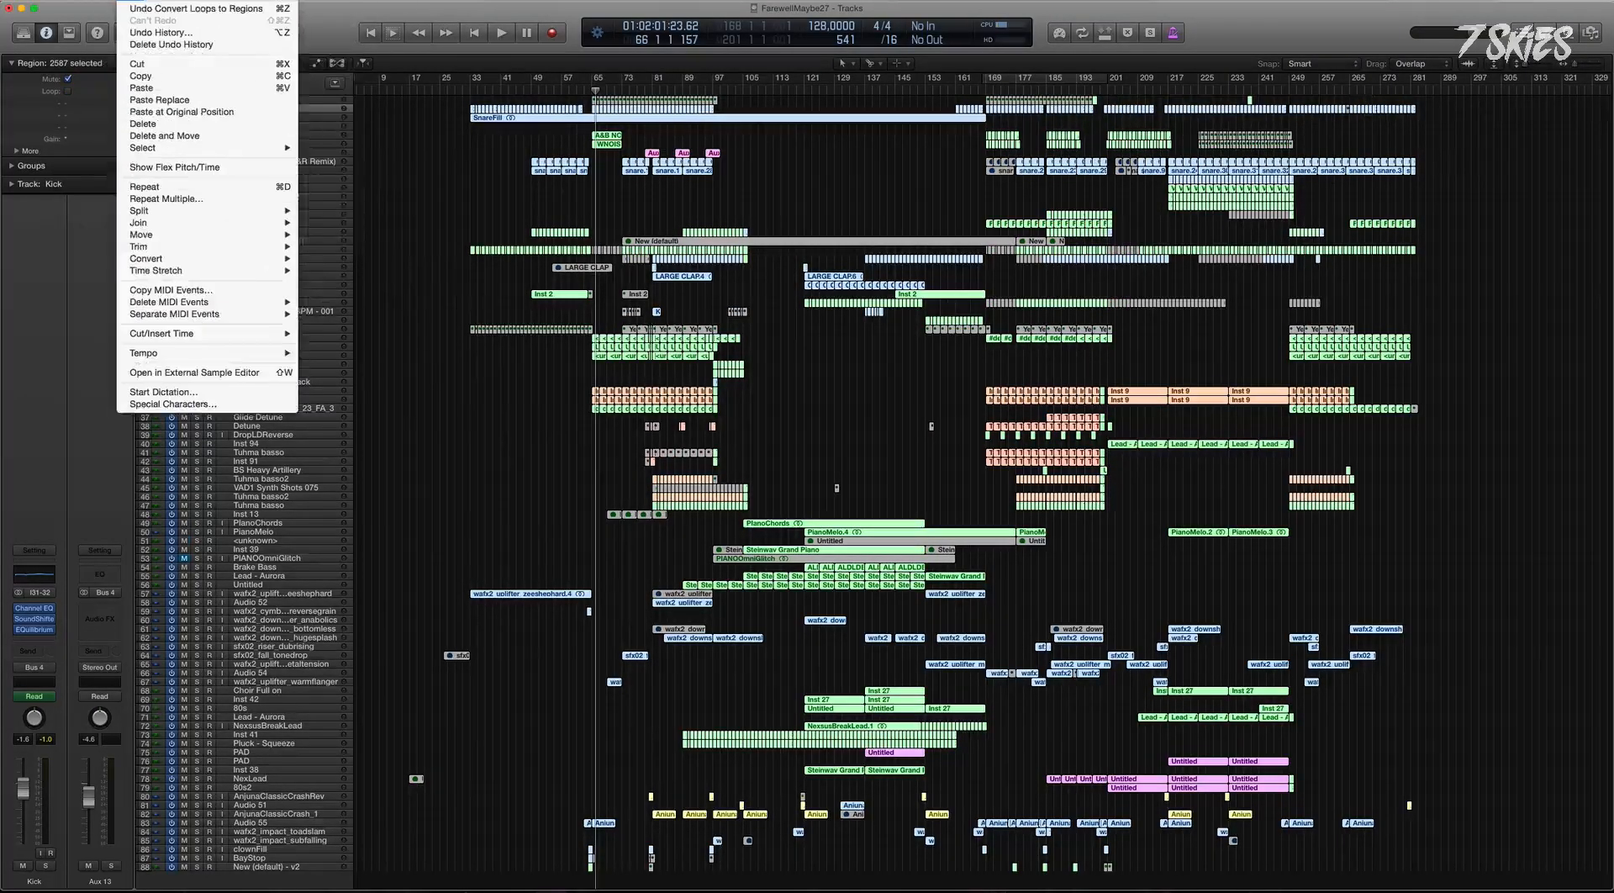
left_click(492, 257)
left_click(432, 204)
Select all muted regions across the arrangement and delete them.
left_click(148, 1)
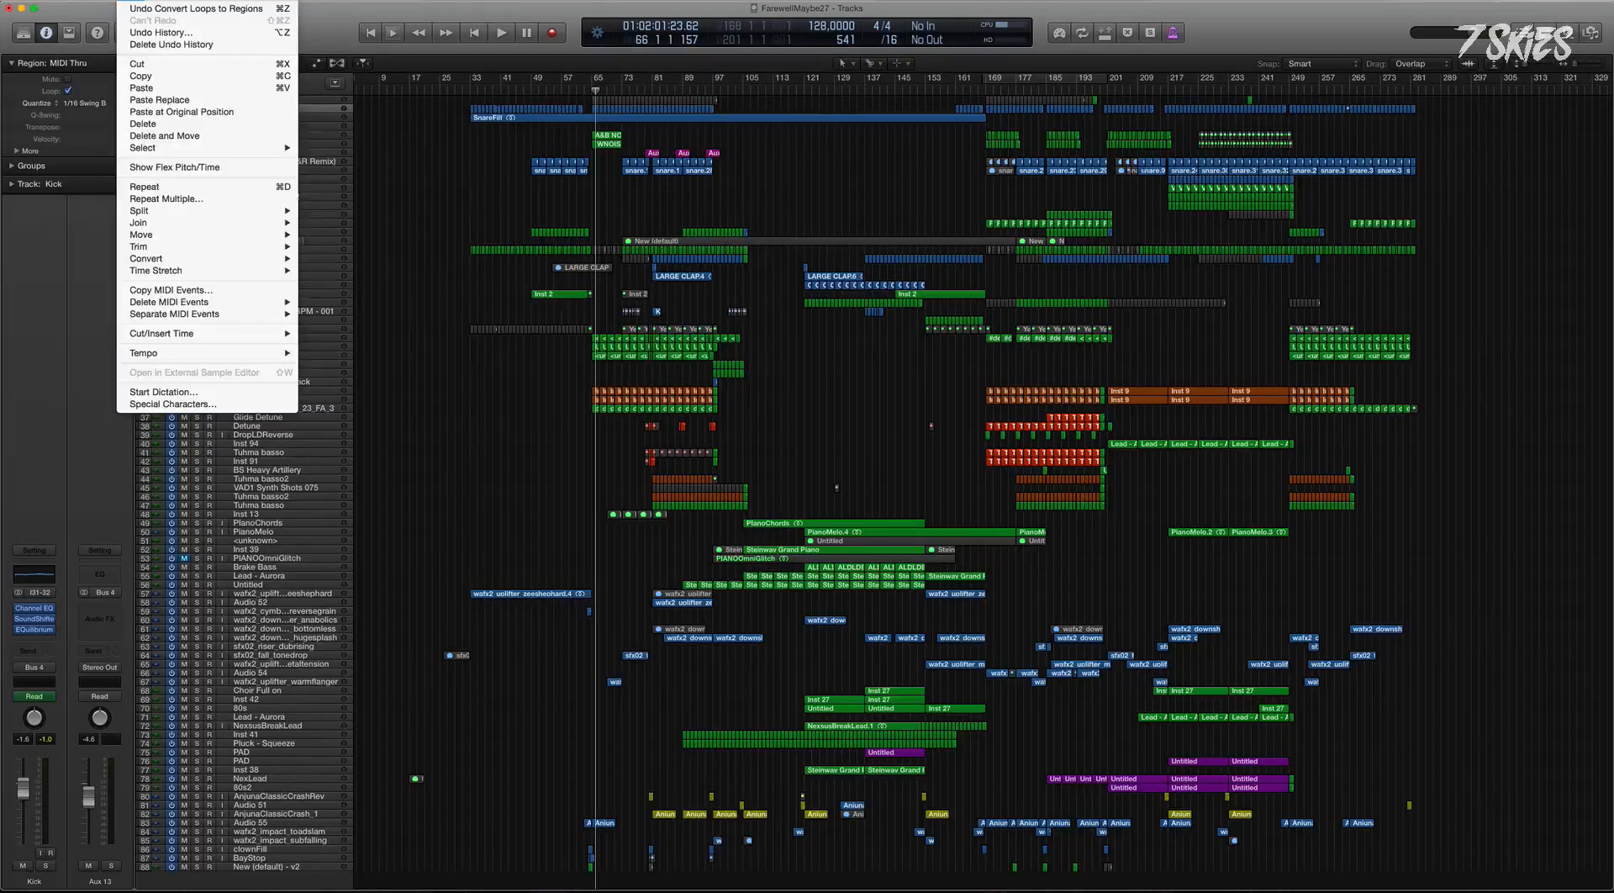
mouse_move(177, 146)
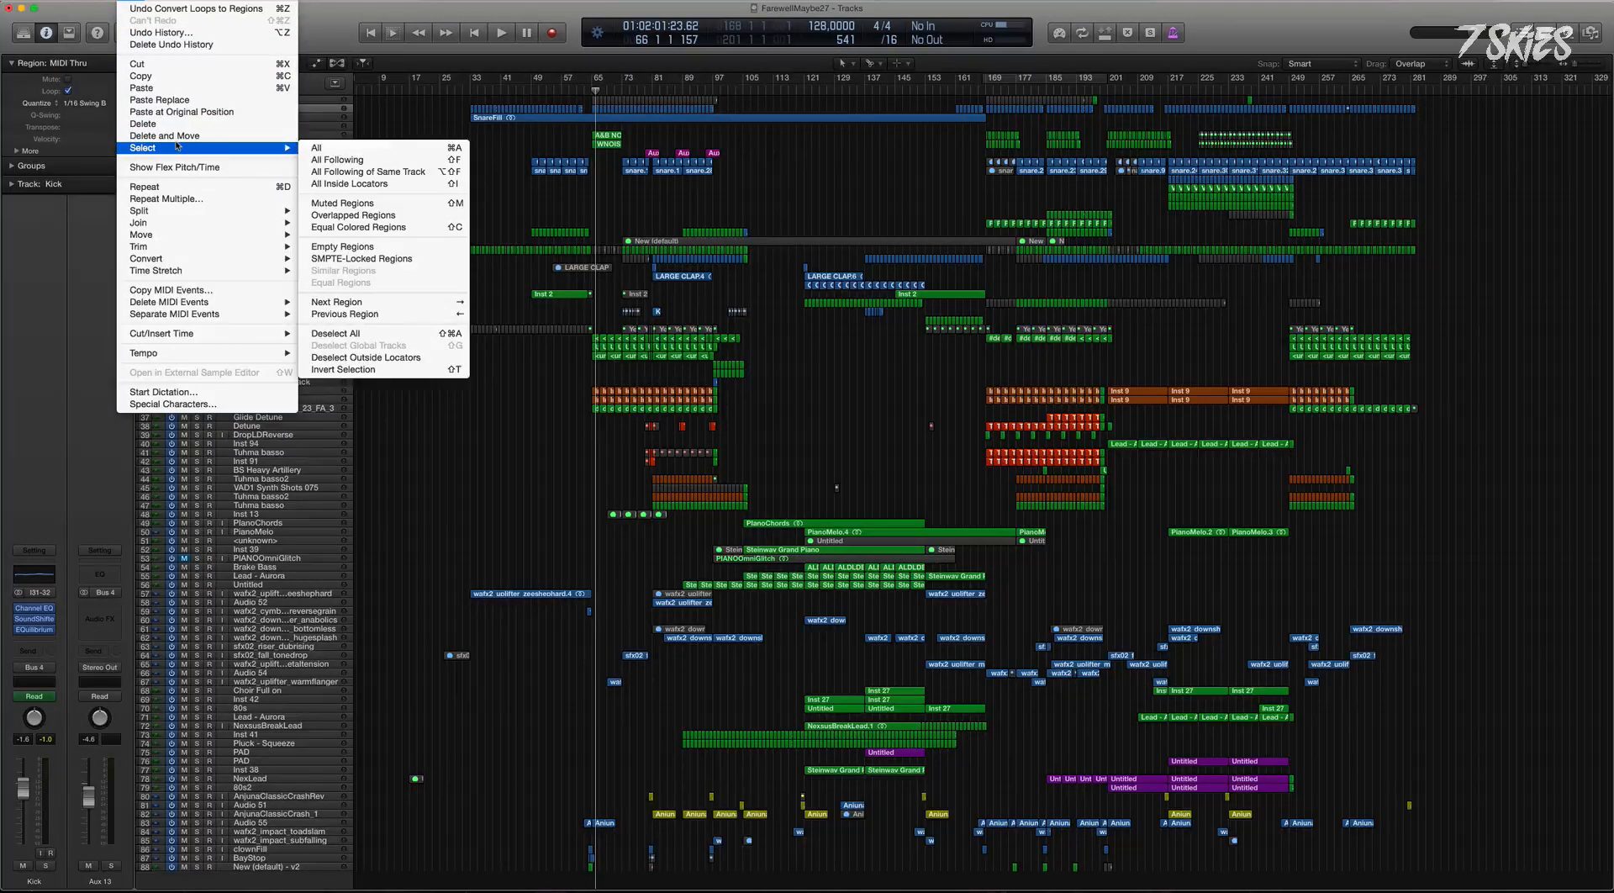
left_click(451, 204)
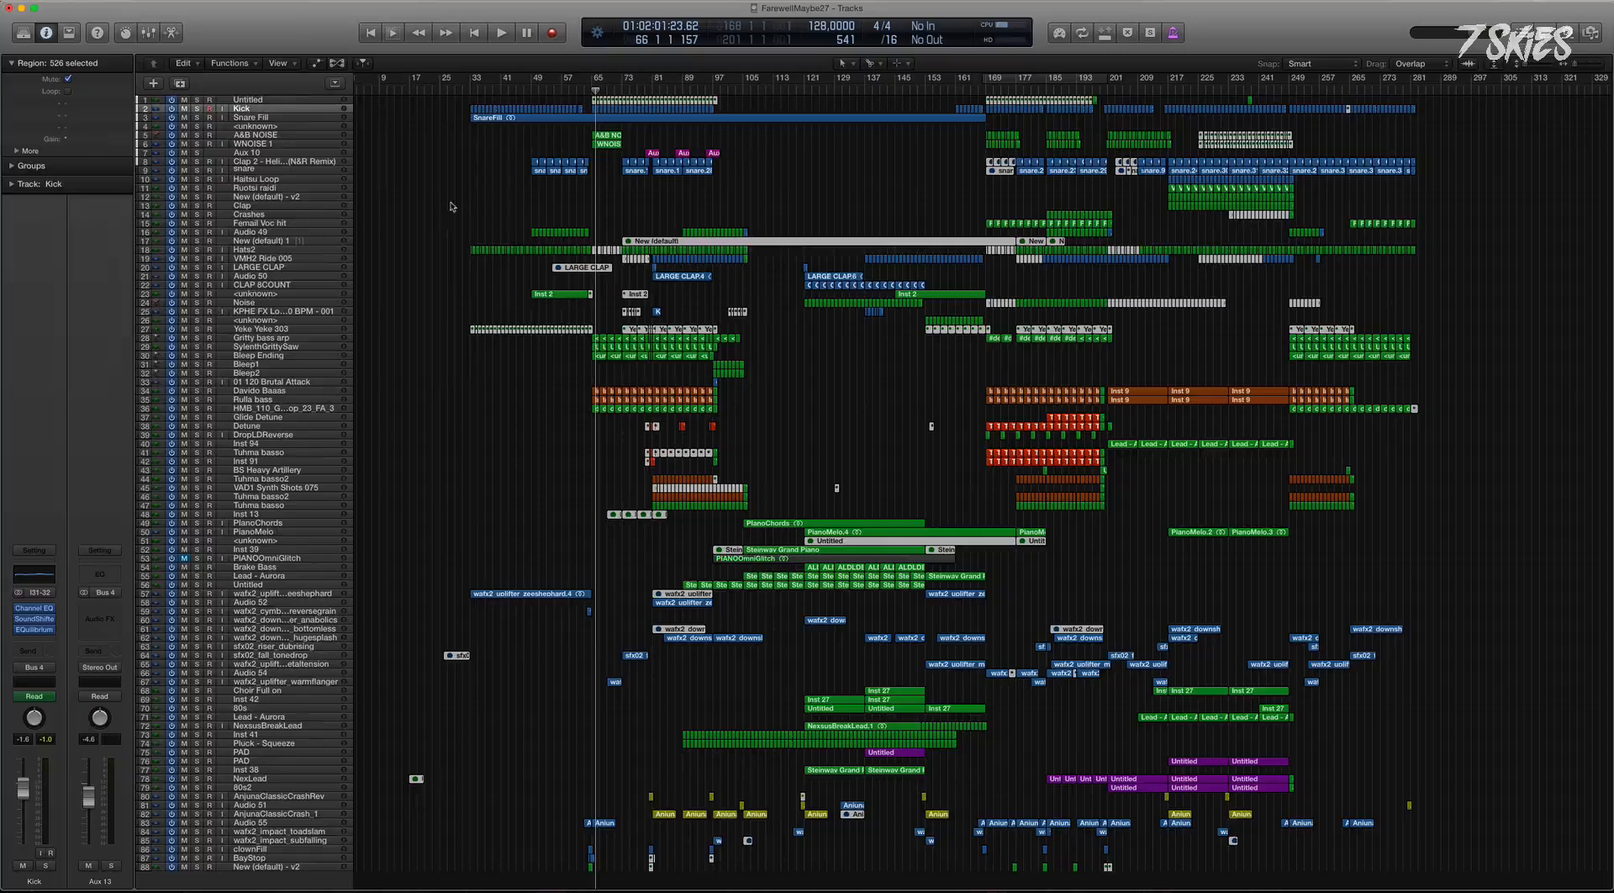
left_click_drag(532, 227, 1202, 565)
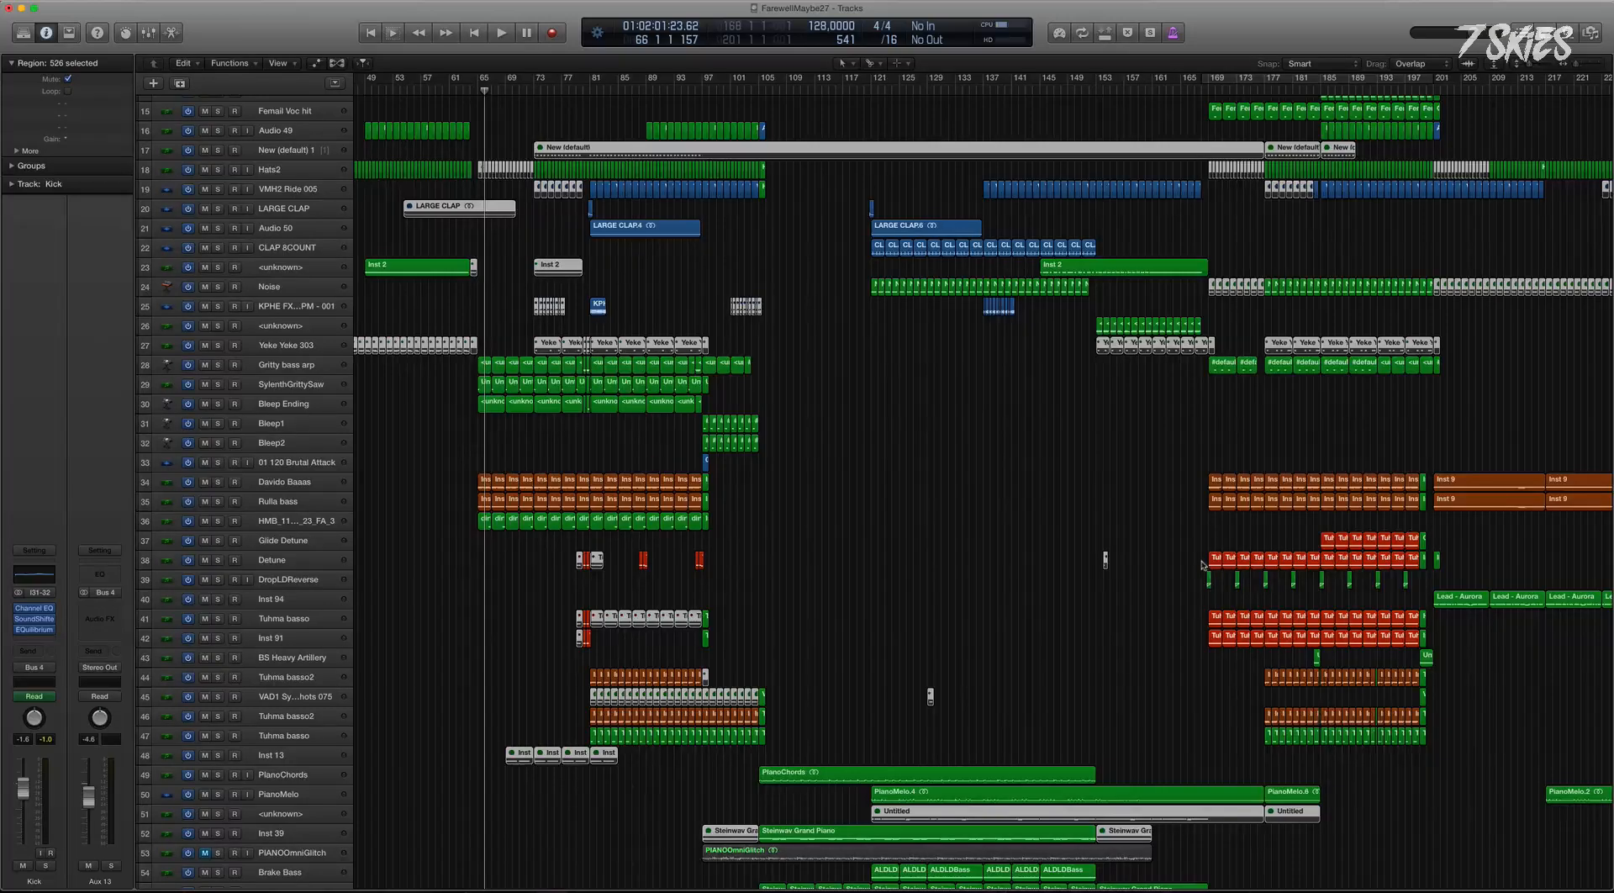
key("z")
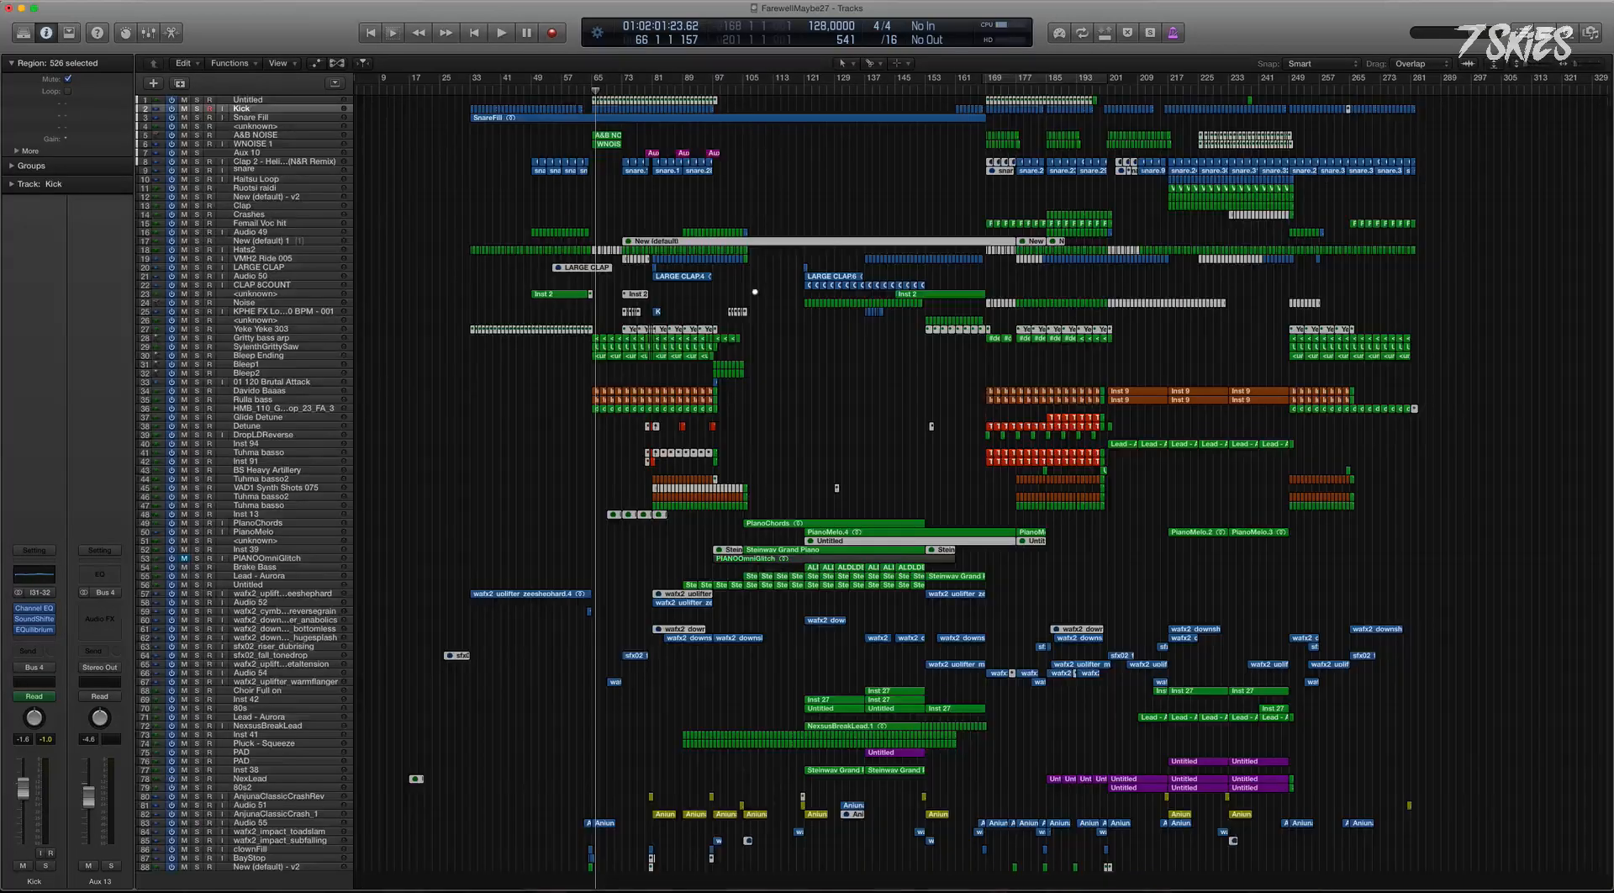
scroll(925, 420, "down", 1)
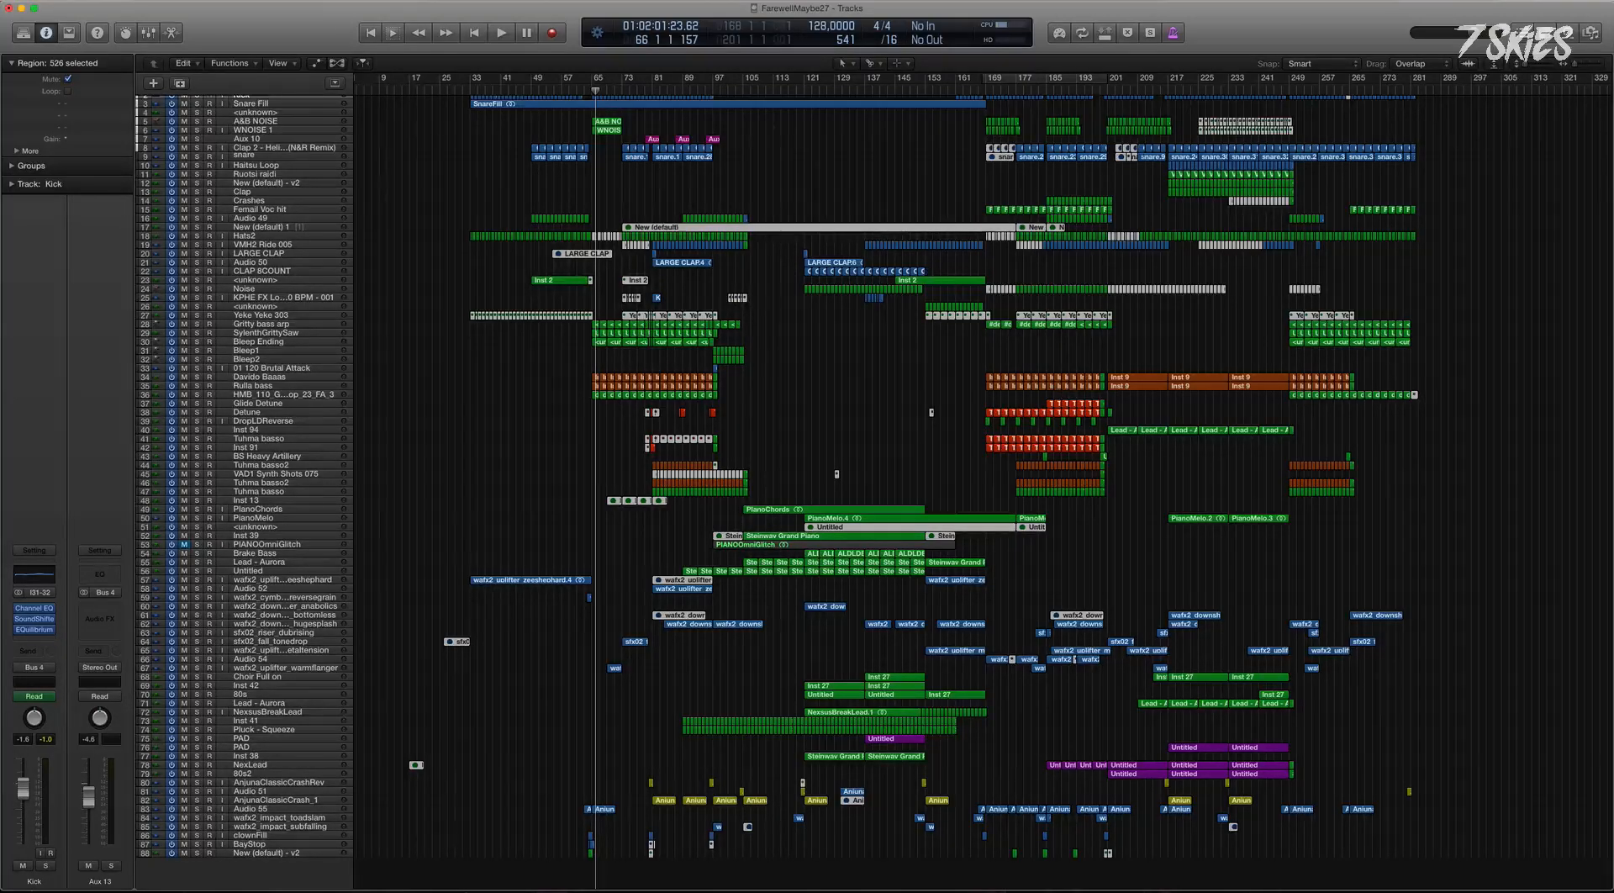
left_click(131, 1)
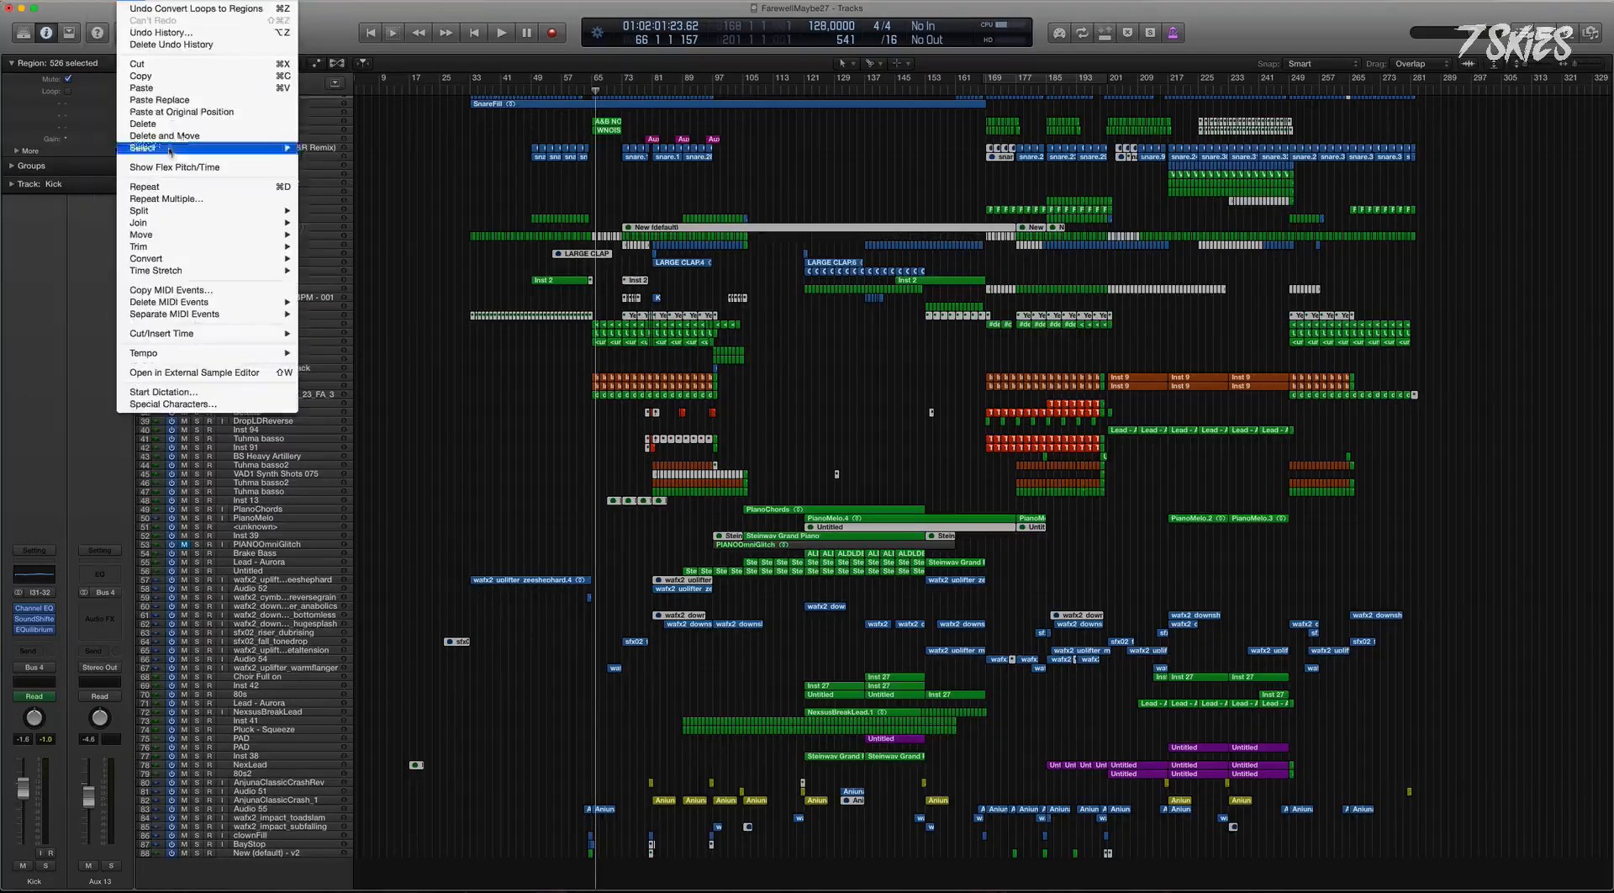
mouse_move(178, 149)
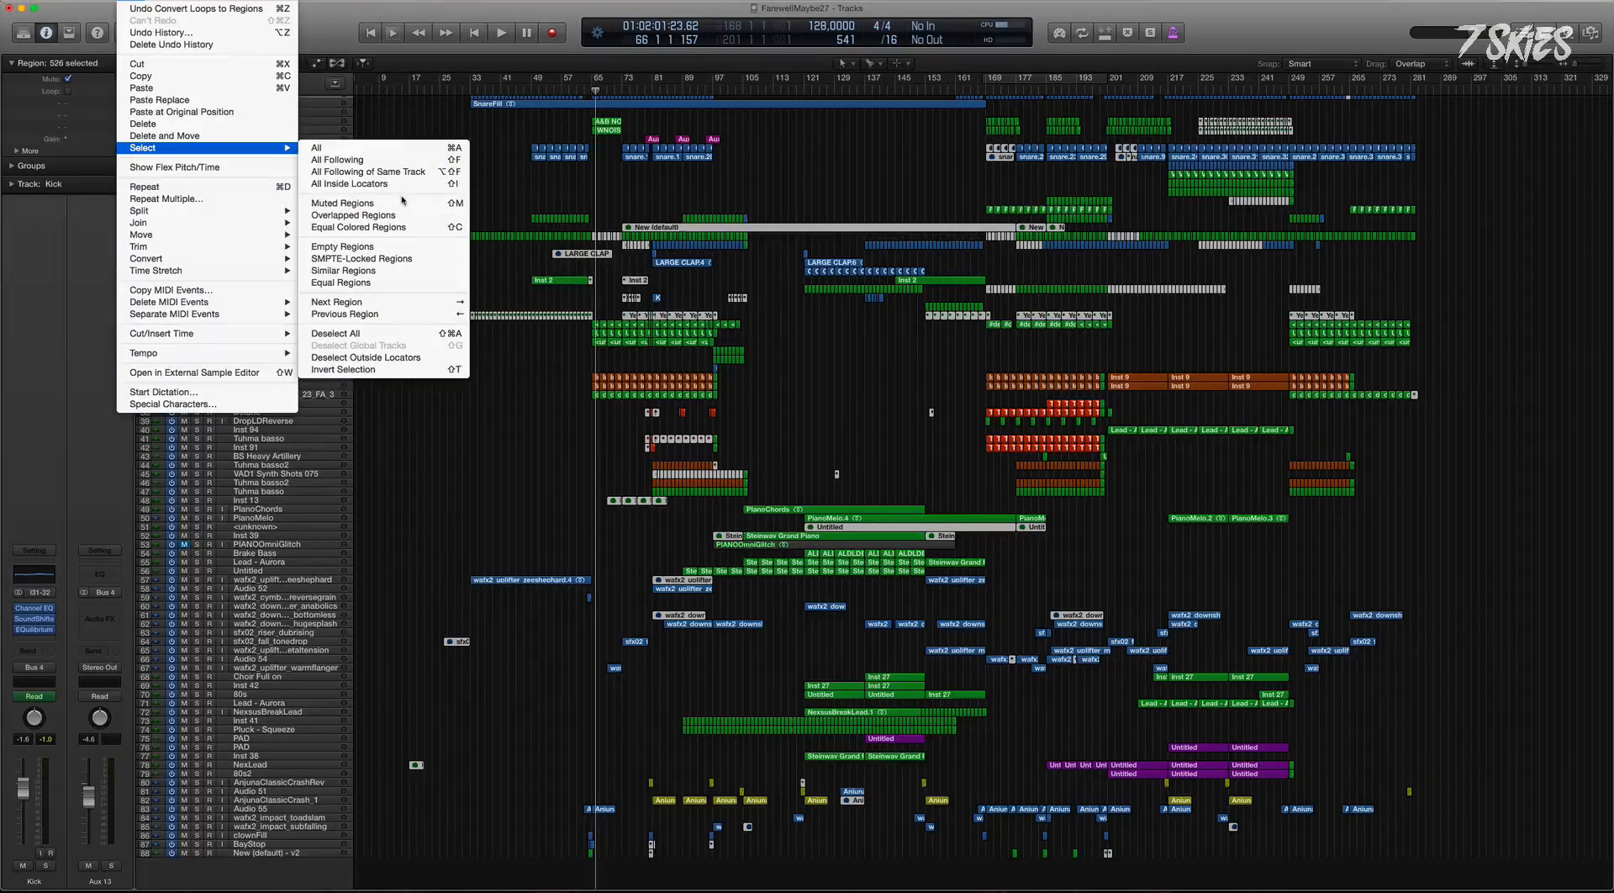
left_click(504, 457)
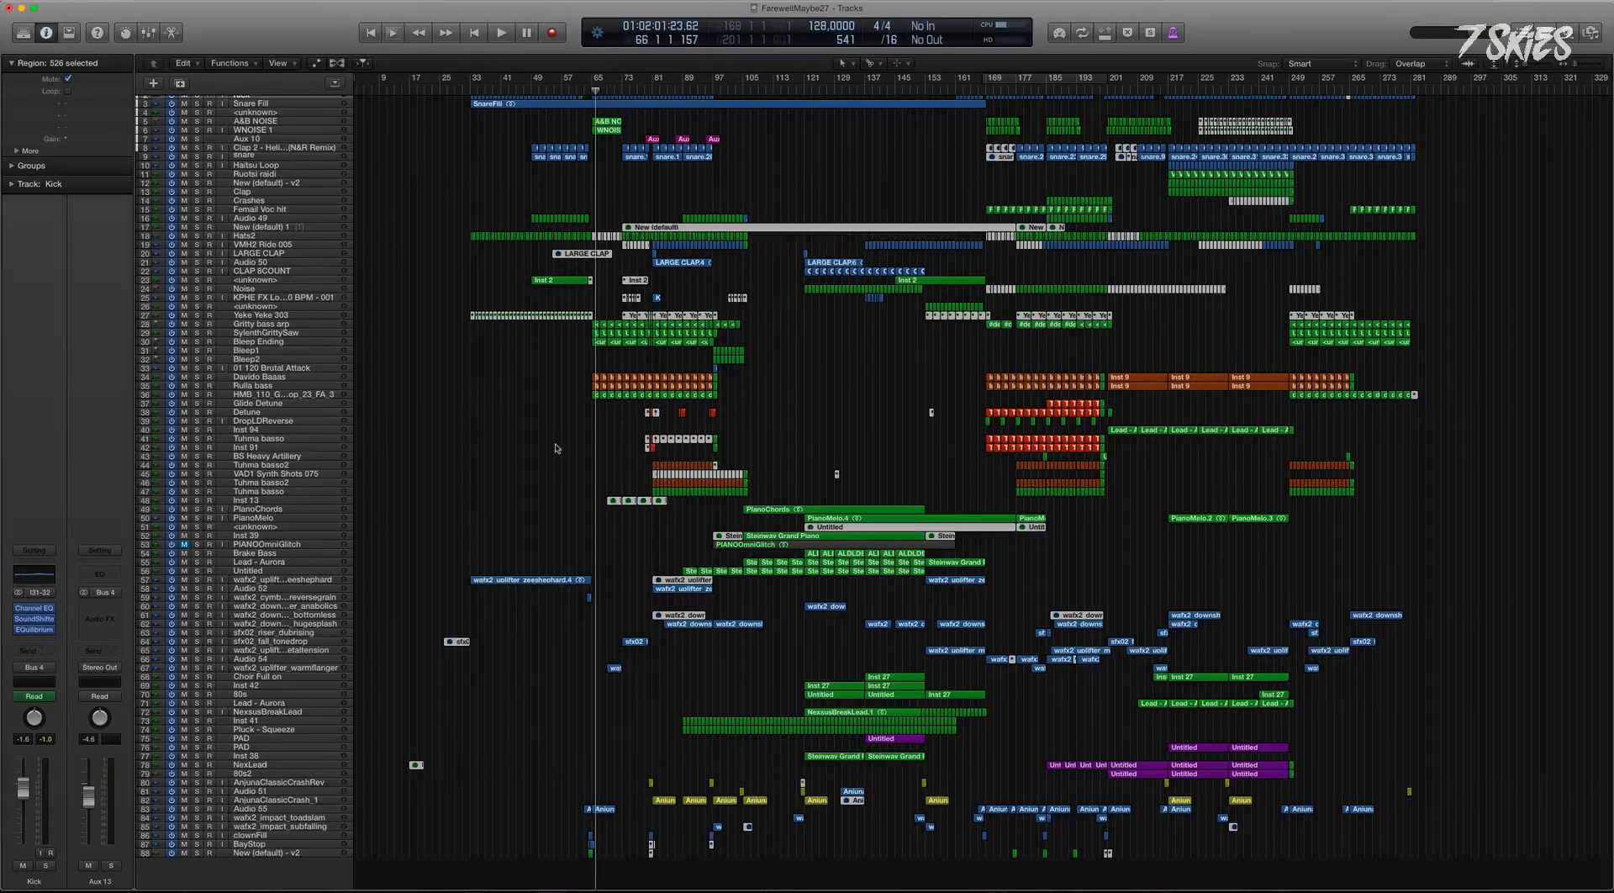
key("Delete")
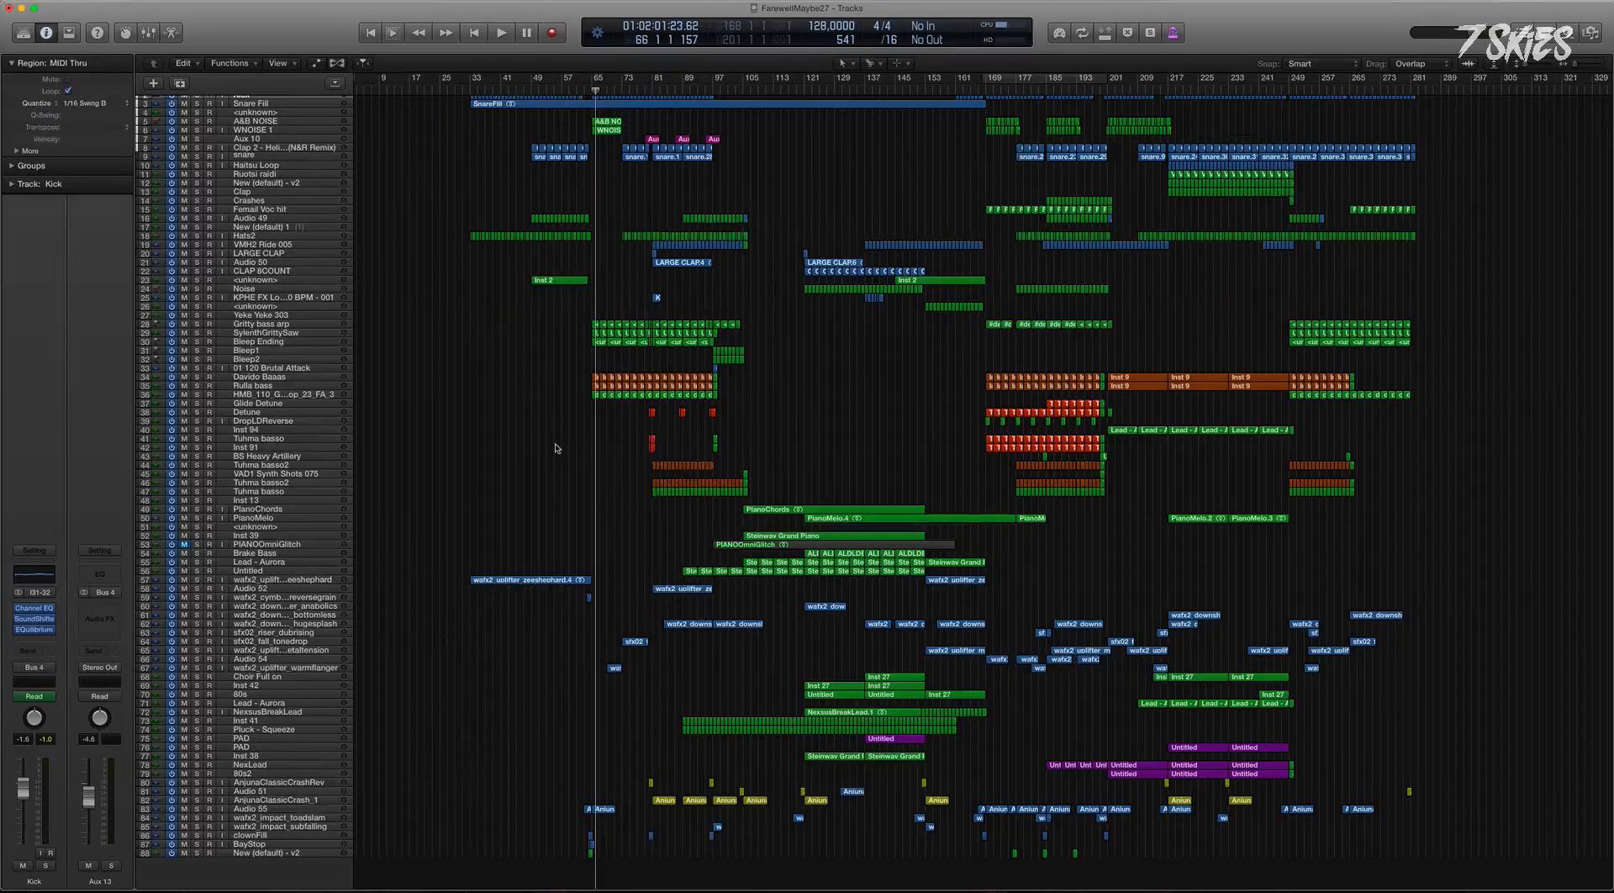
Survey the whole arrangement across its timeline and from the first track down.
key("super+Right")
key("super+Right")
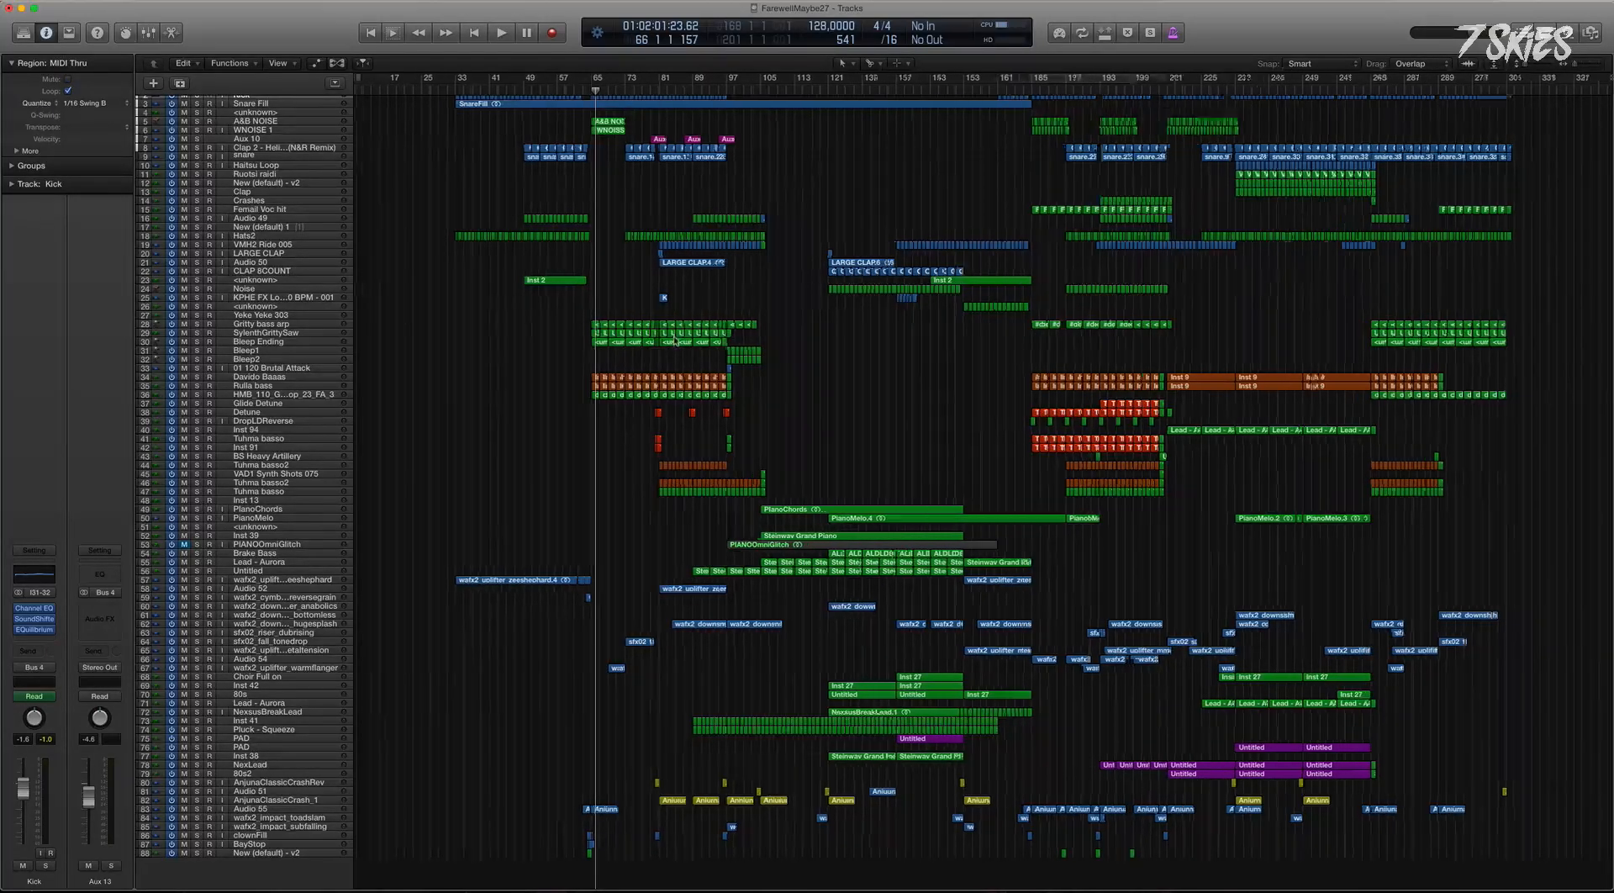
key("super+Left")
key("super+Left")
key("super+Left")
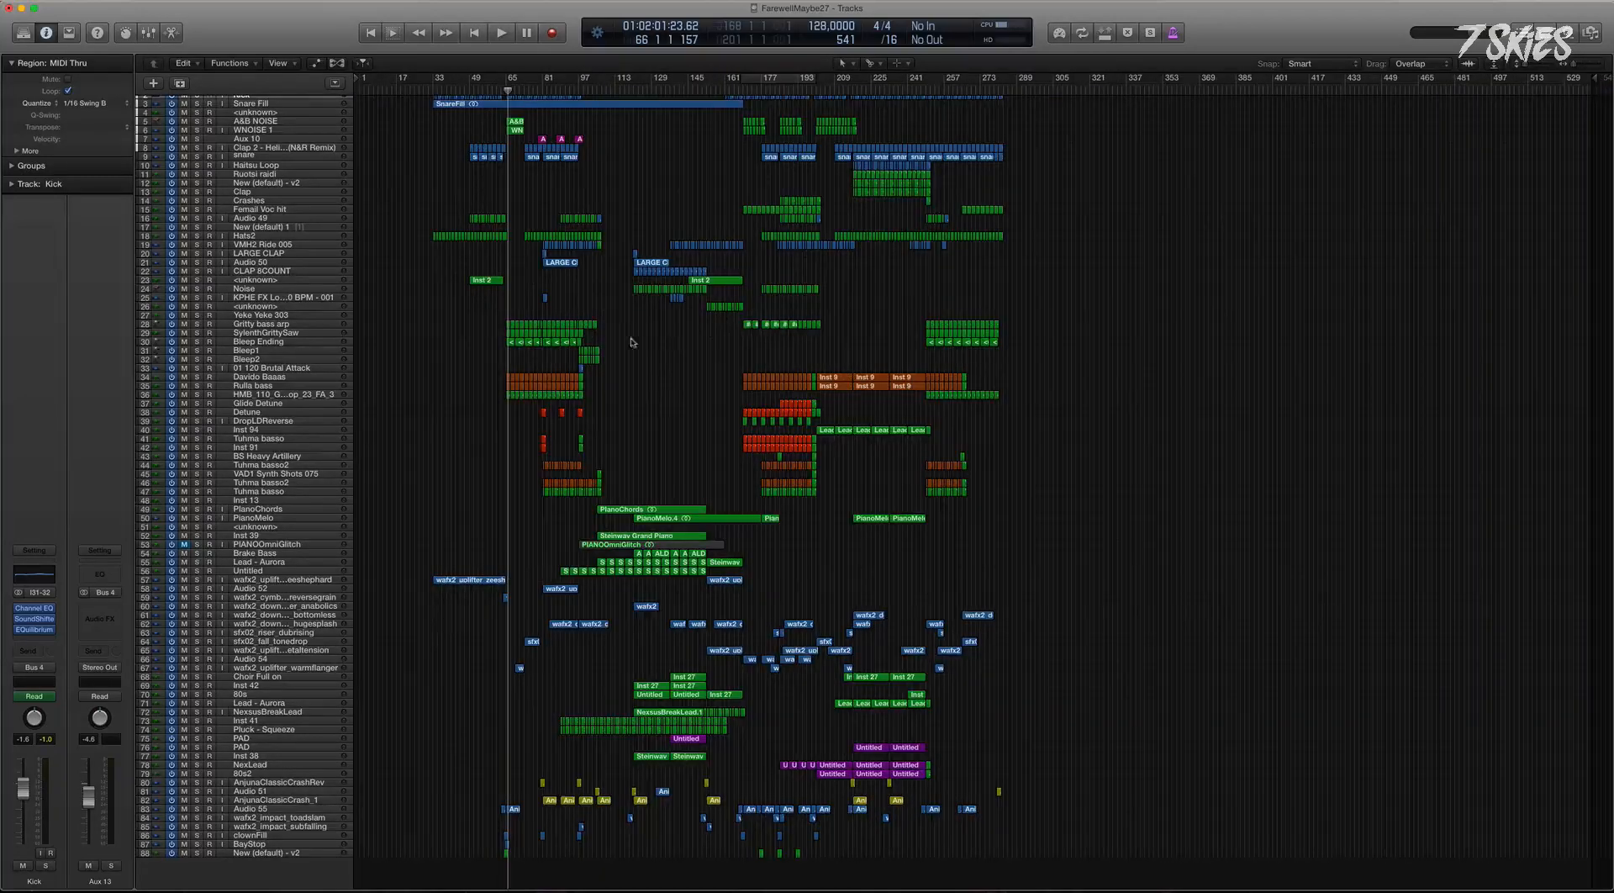
key("super+Right")
key("super+Right")
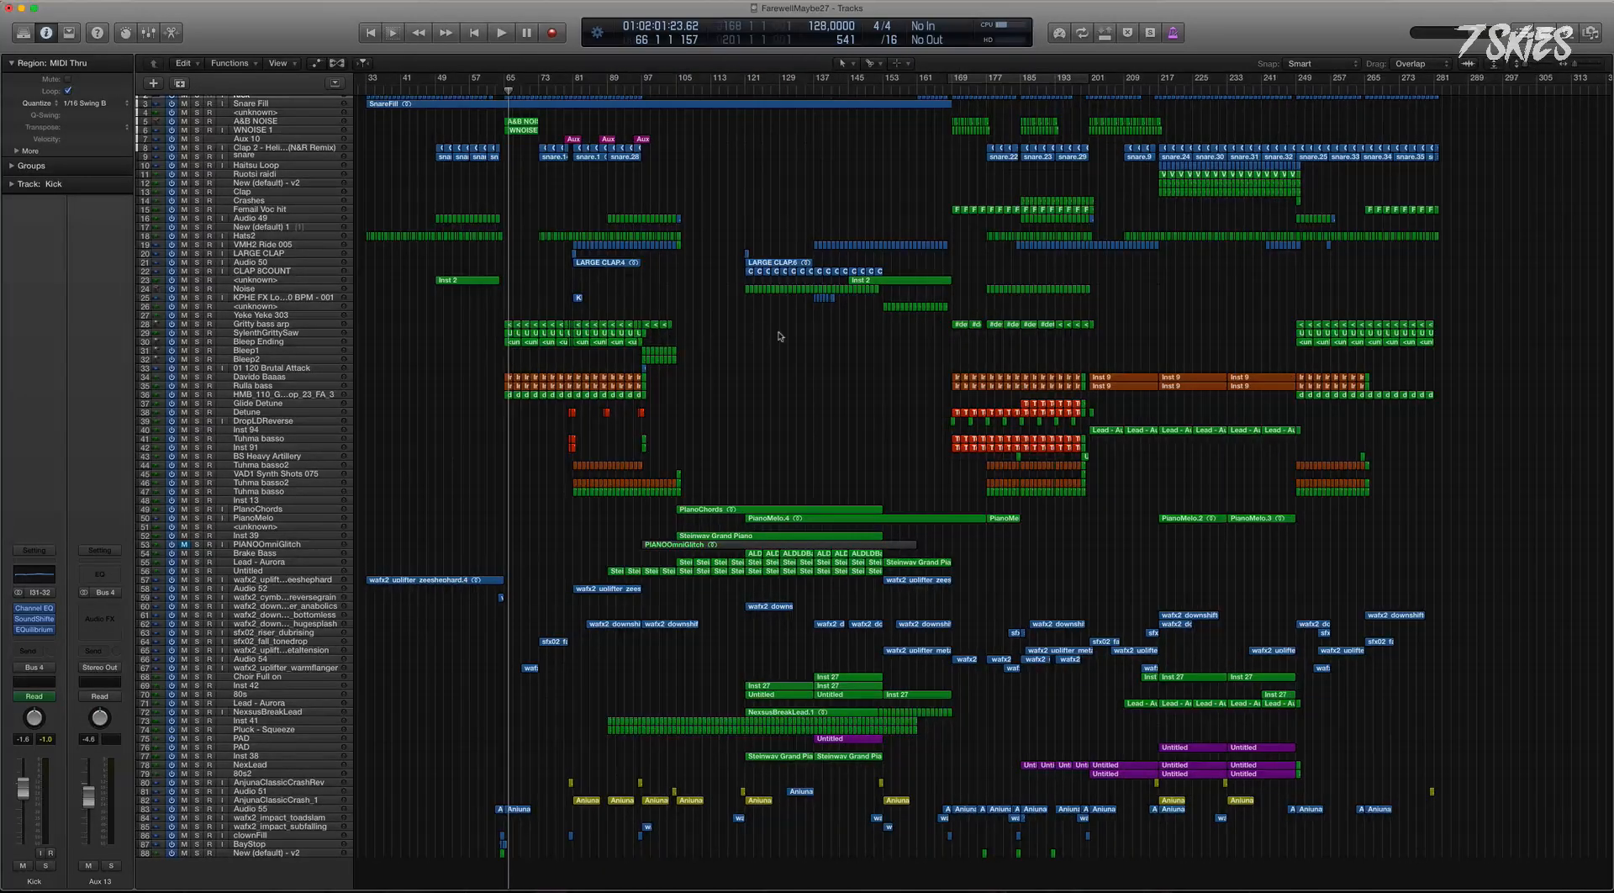
scroll(787, 400, "up", 2)
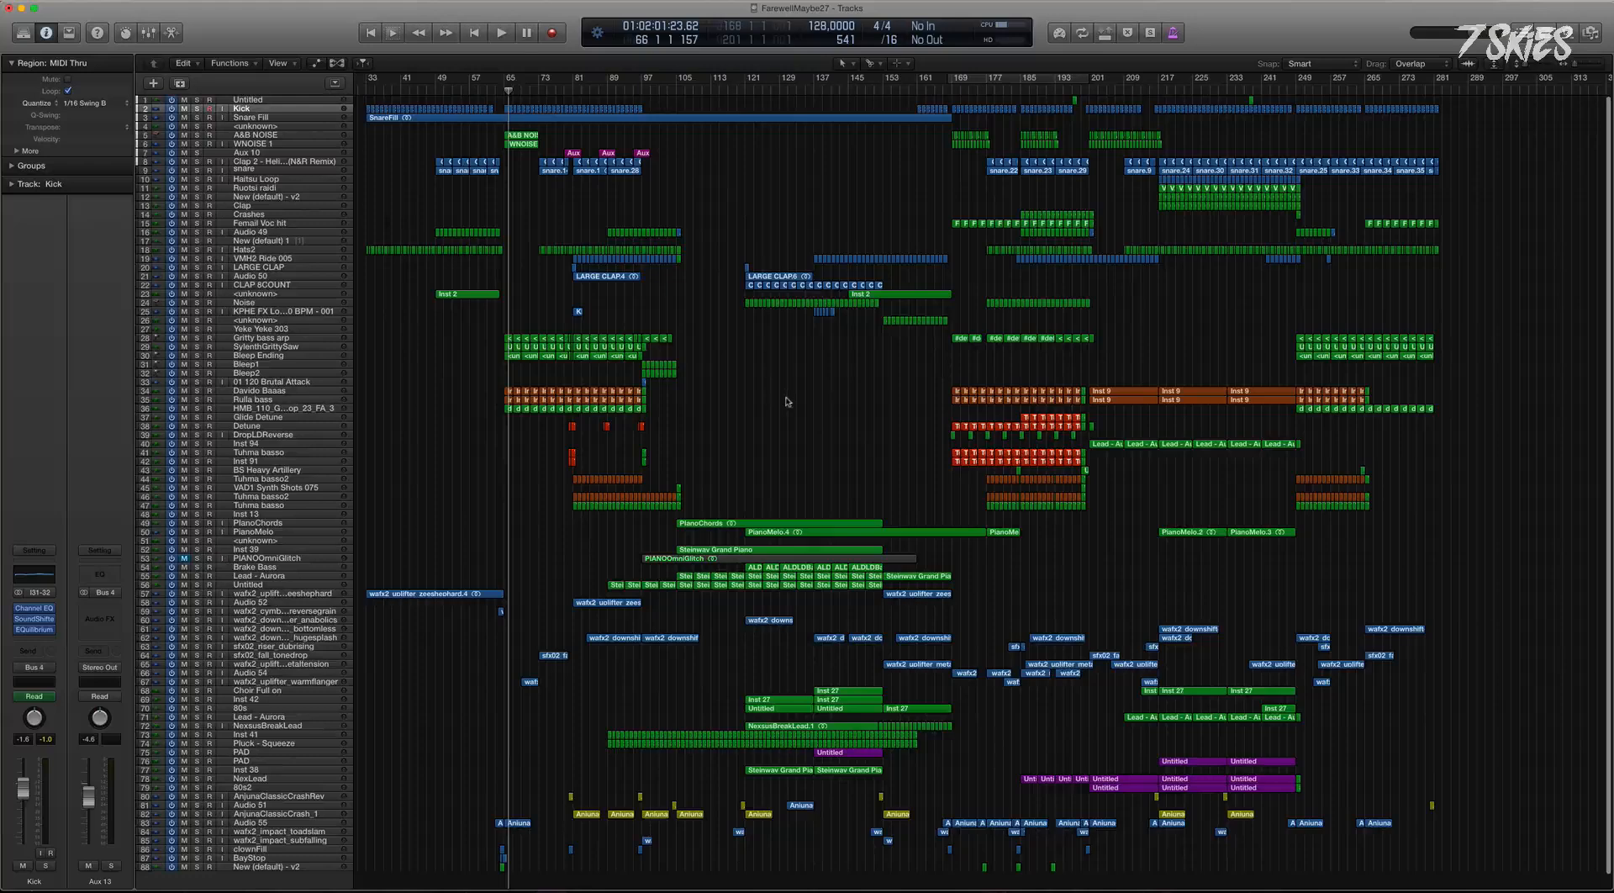
scroll(787, 402, "left", 5)
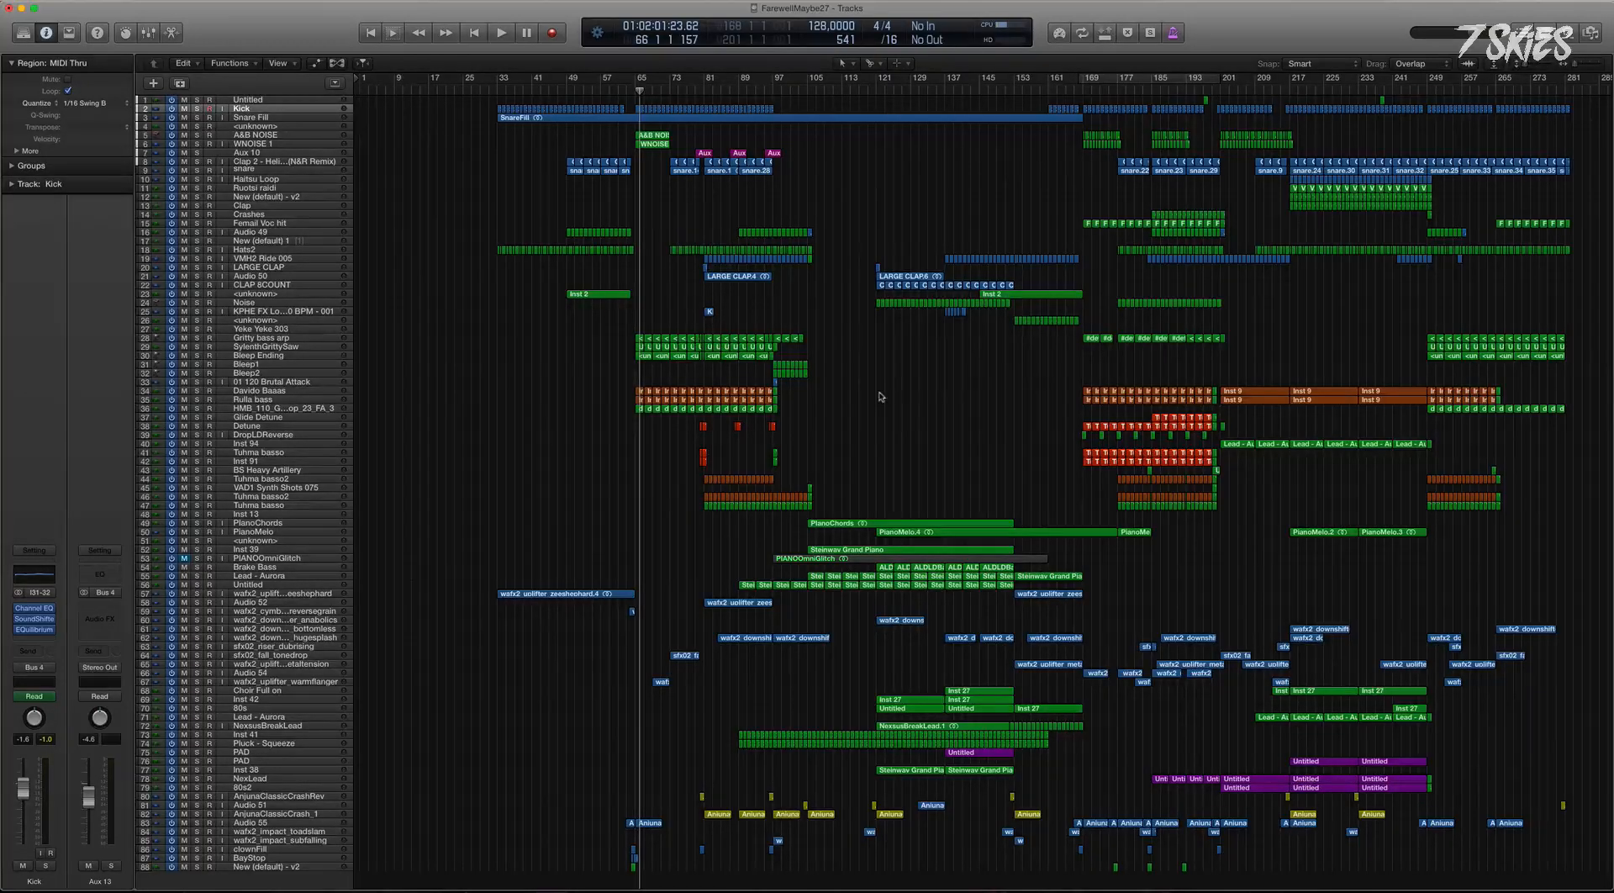
Select every region on the Kick track and examine the names of the regions starting at bar 33.
key("super+Down")
key("super+Down")
key("super+Down")
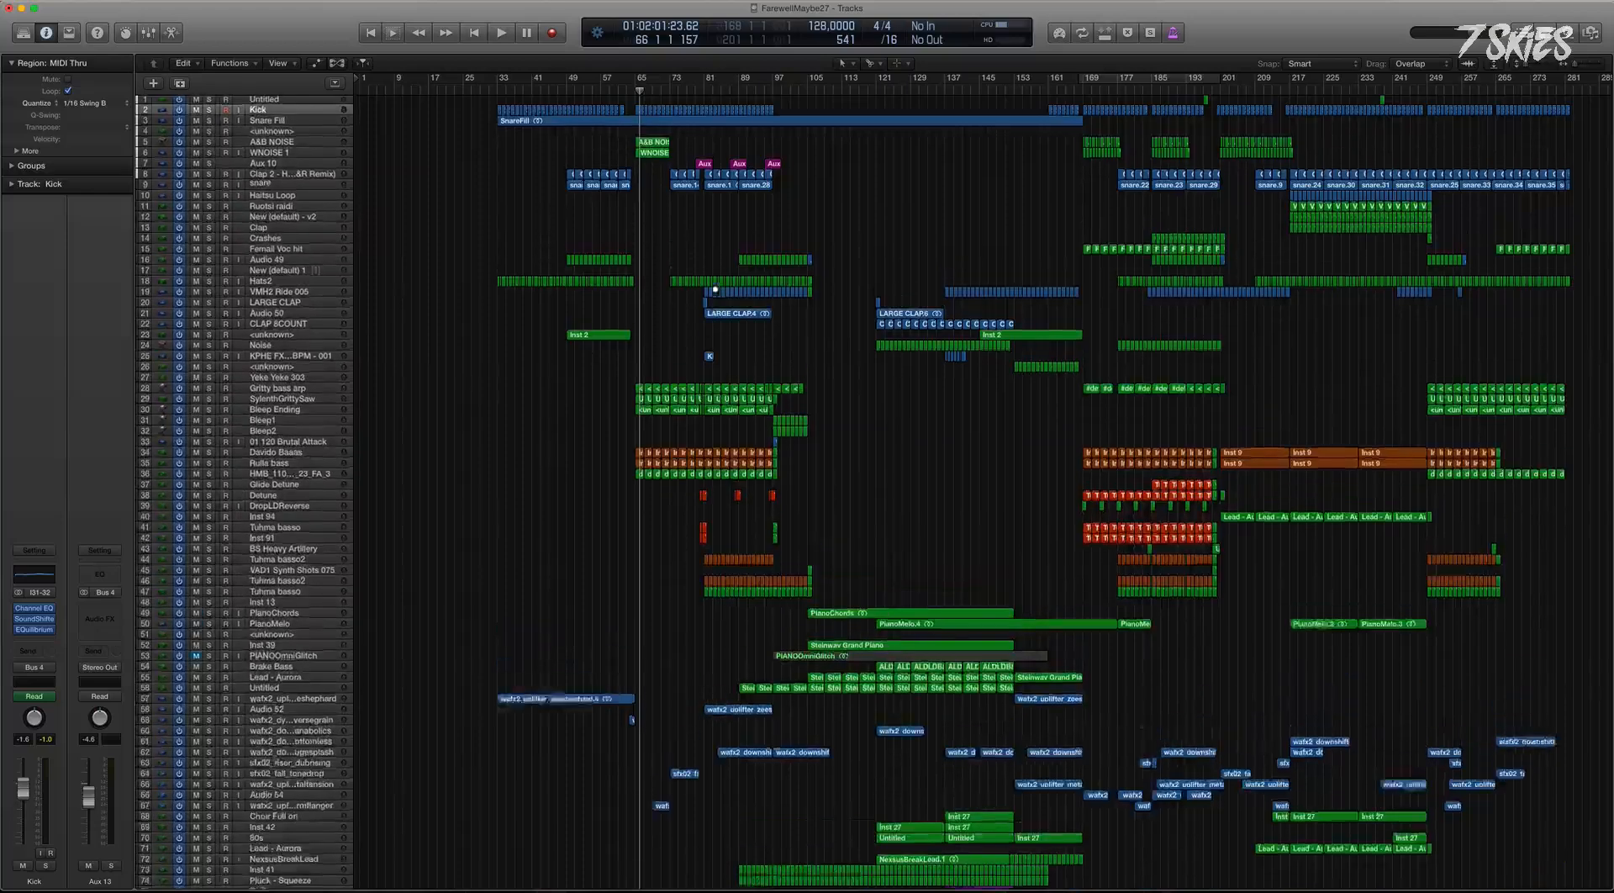
key("super+Down")
key("super+Right")
key("super+Right")
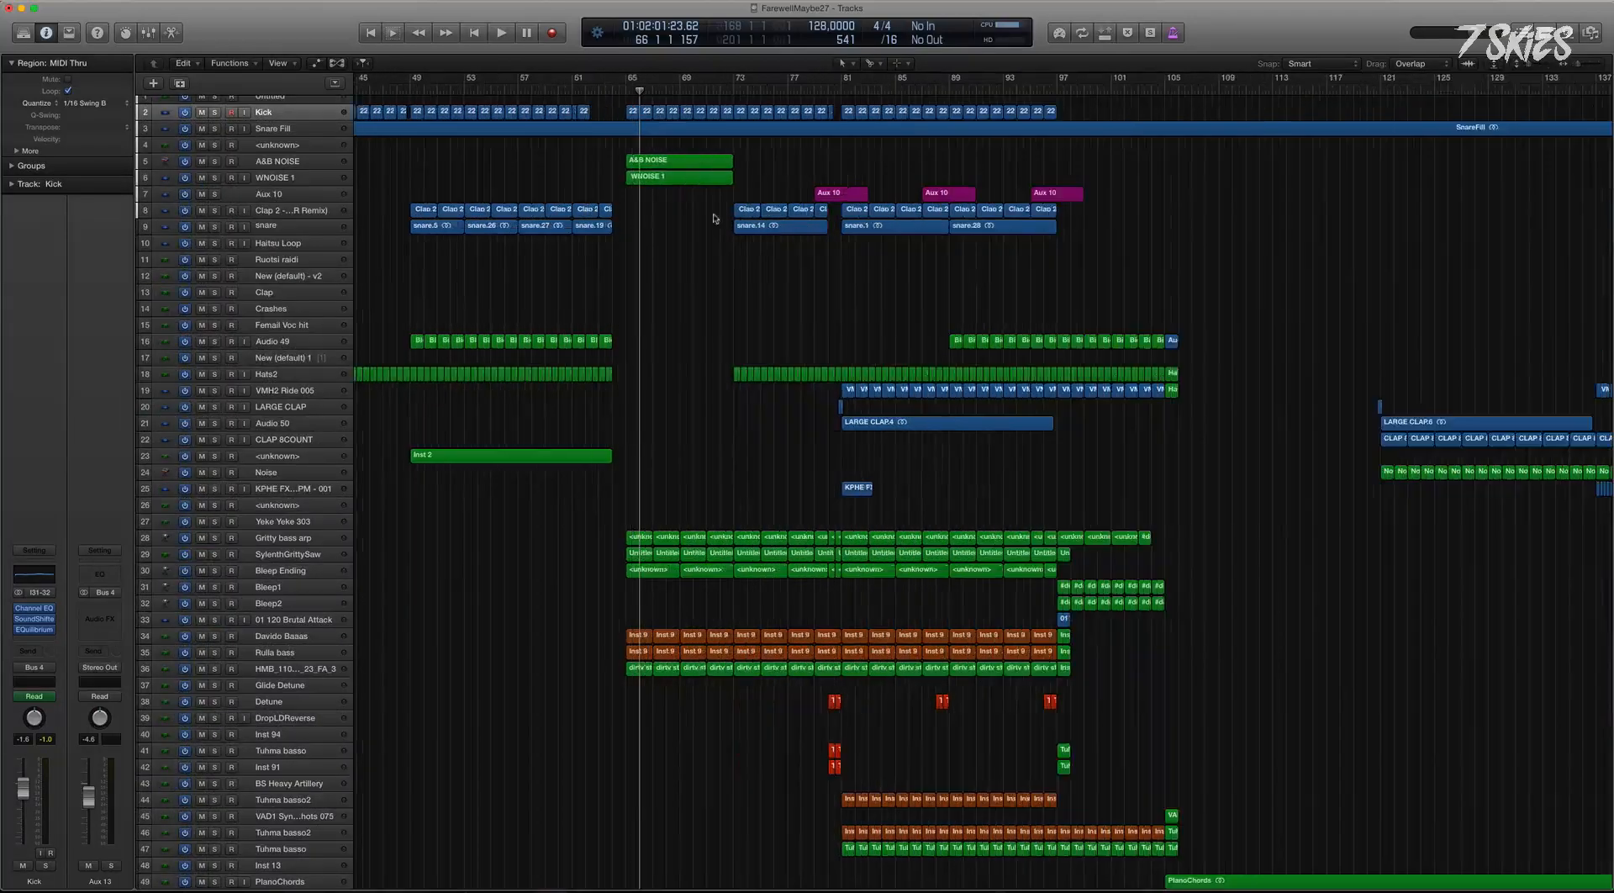
key("super+Up")
key("super+Up")
key("super+Down")
key("super+Down")
key("super+Down")
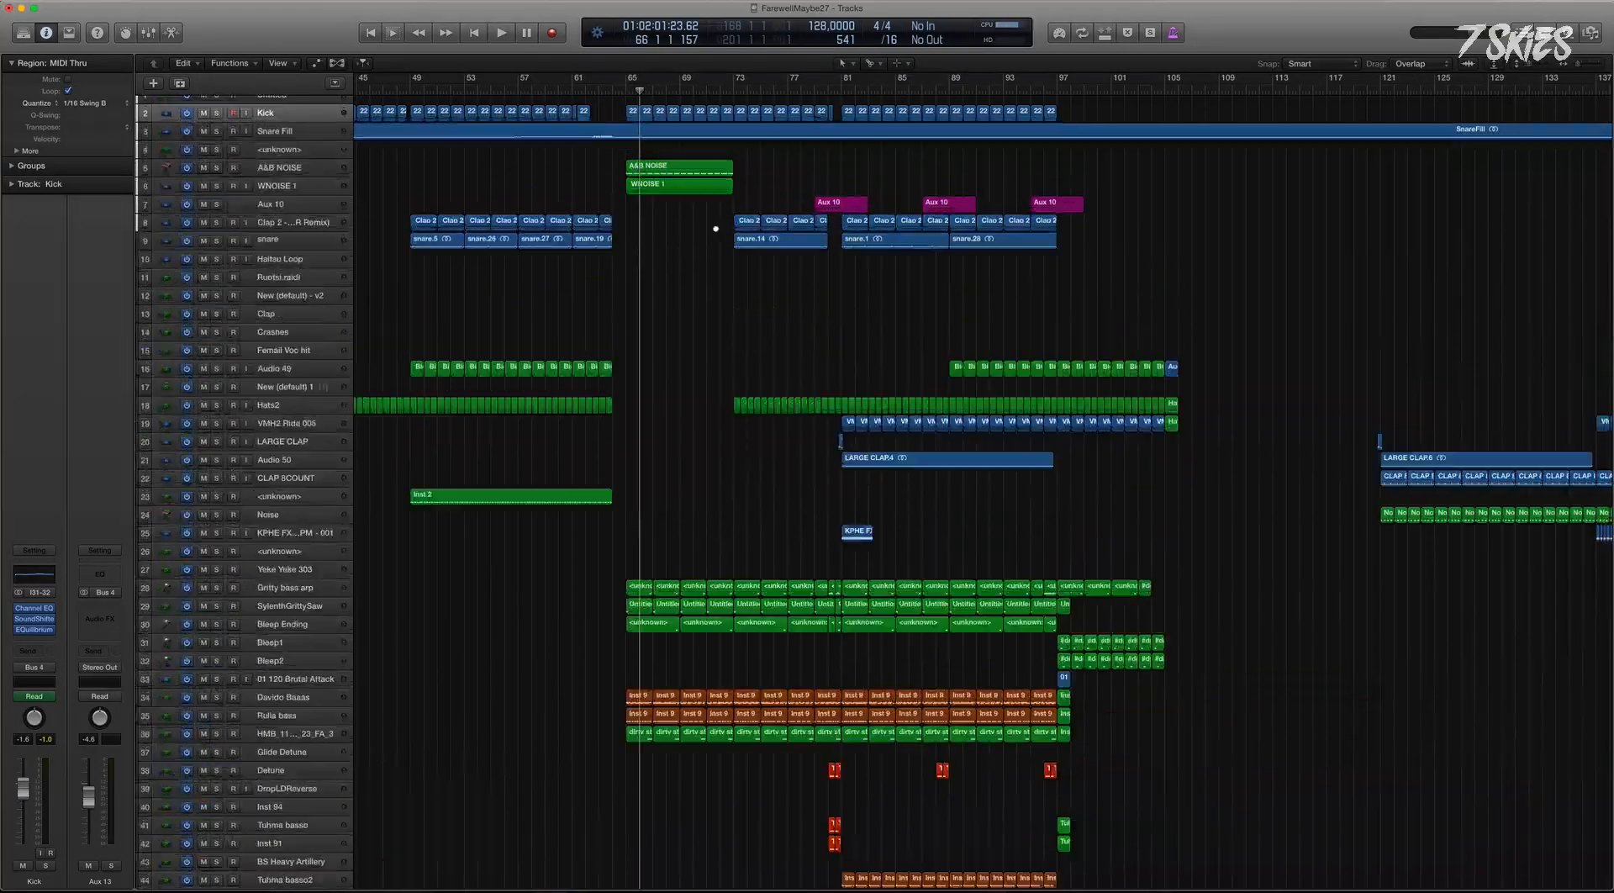
key("super+Down")
scroll(760, 221, "left", 8)
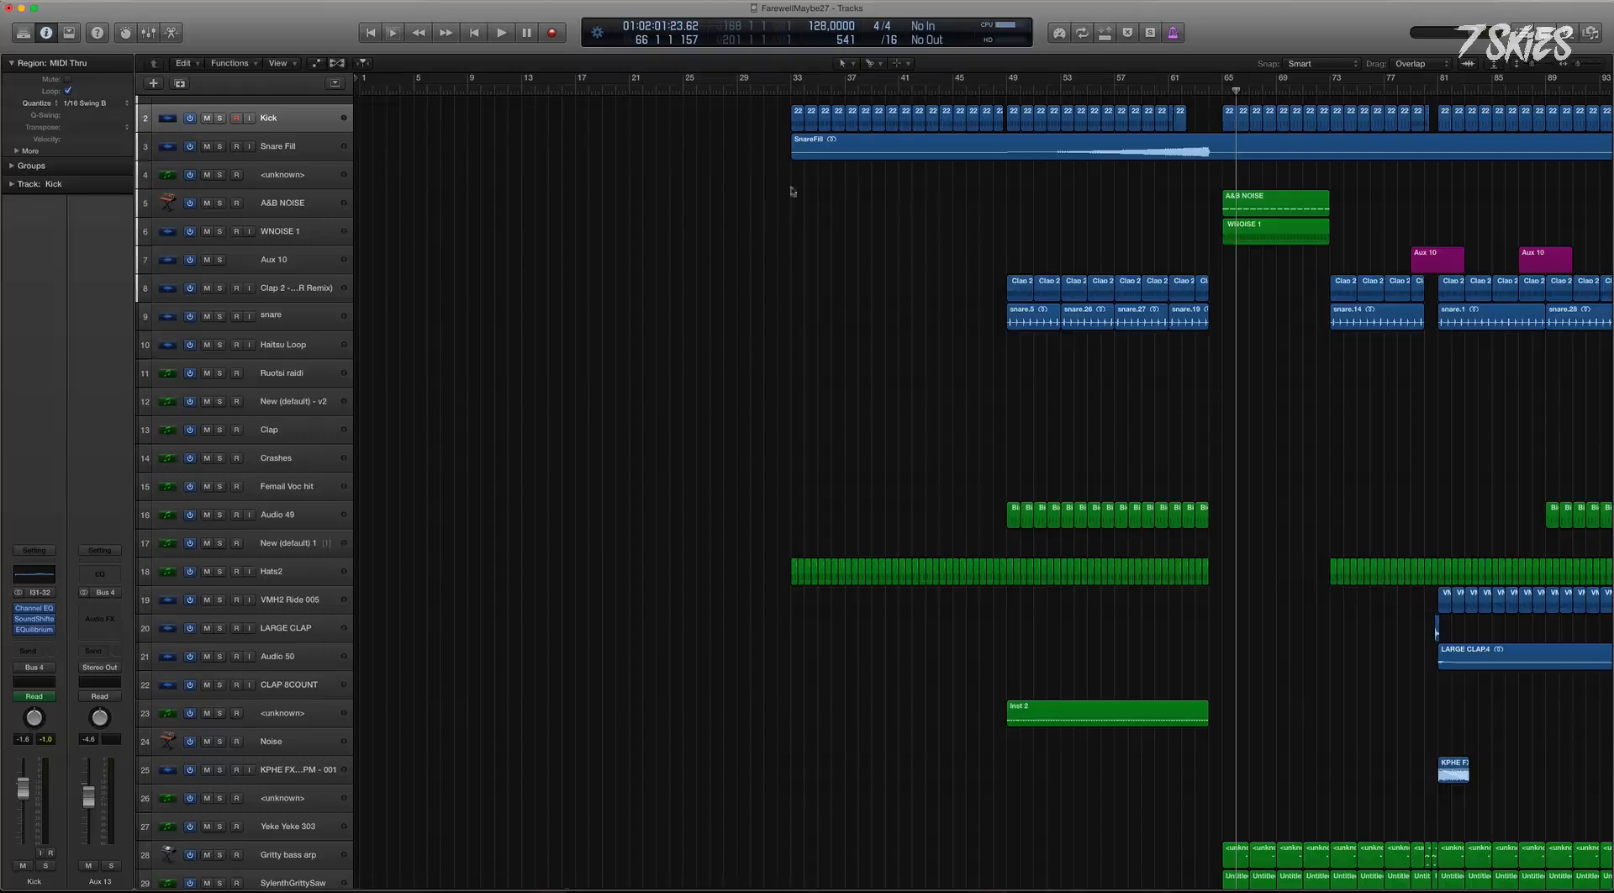
key("super+a")
scroll(803, 208, "right", 6)
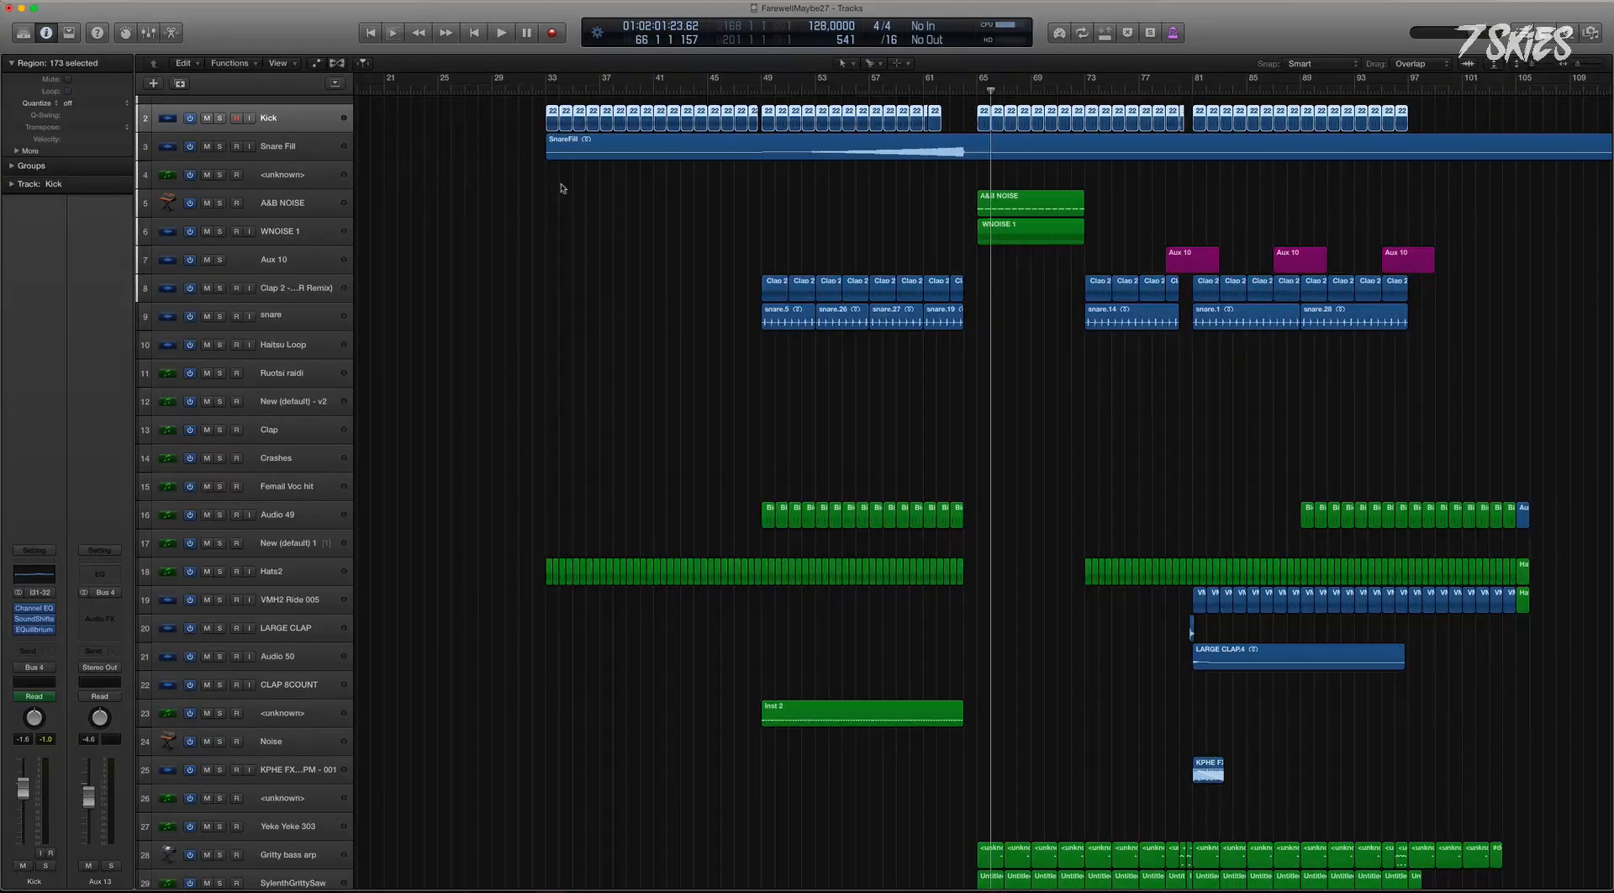
left_click_drag(507, 132, 731, 127)
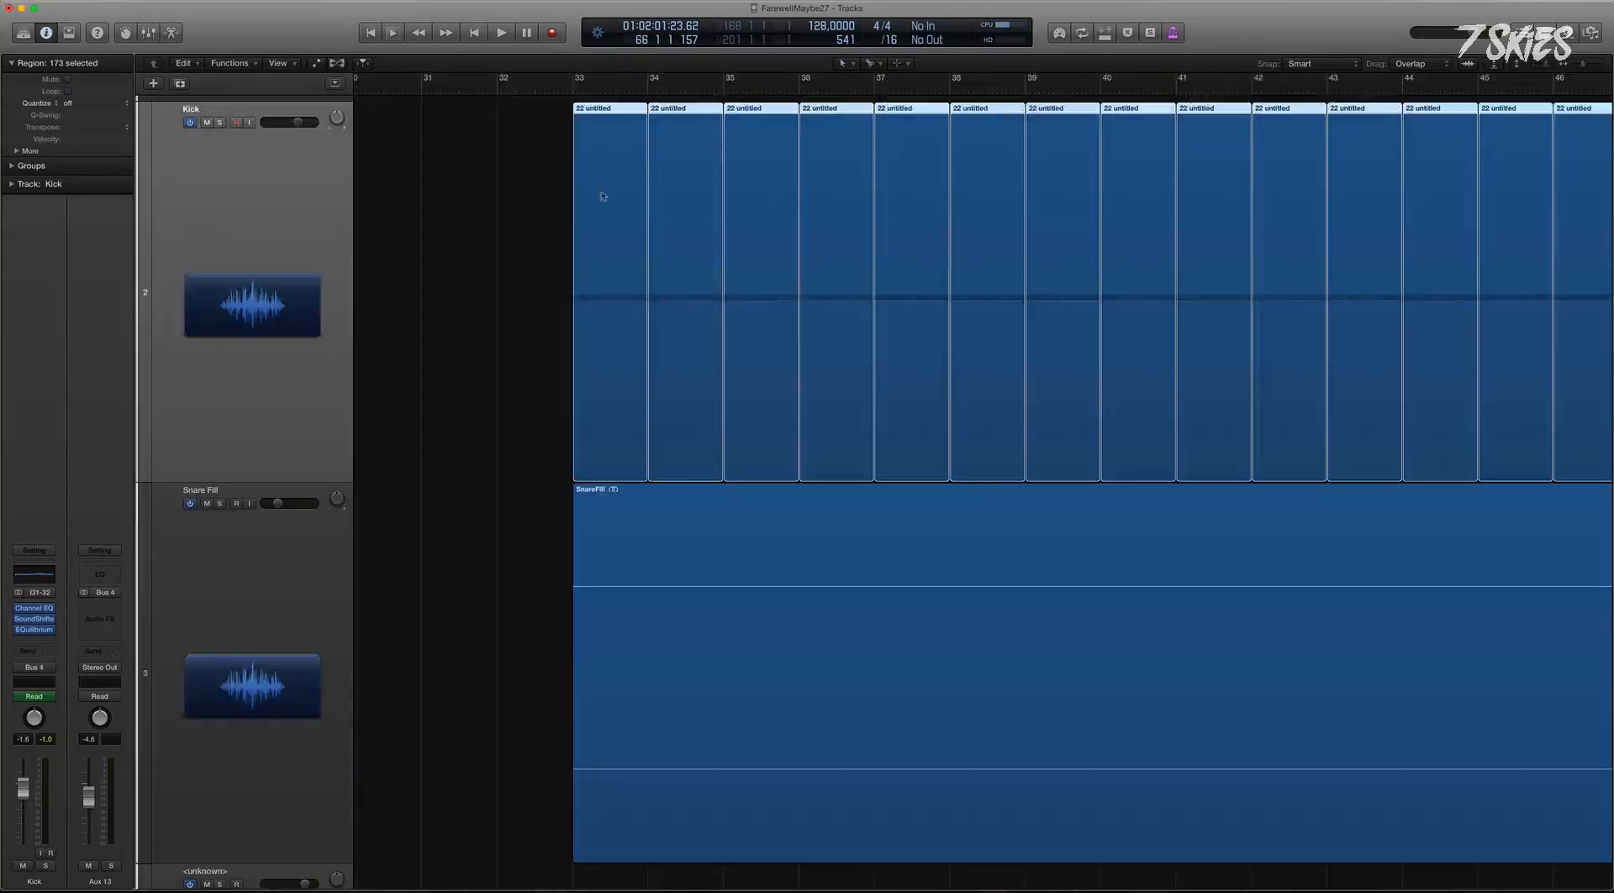
left_click(521, 250, "ctrl+alt")
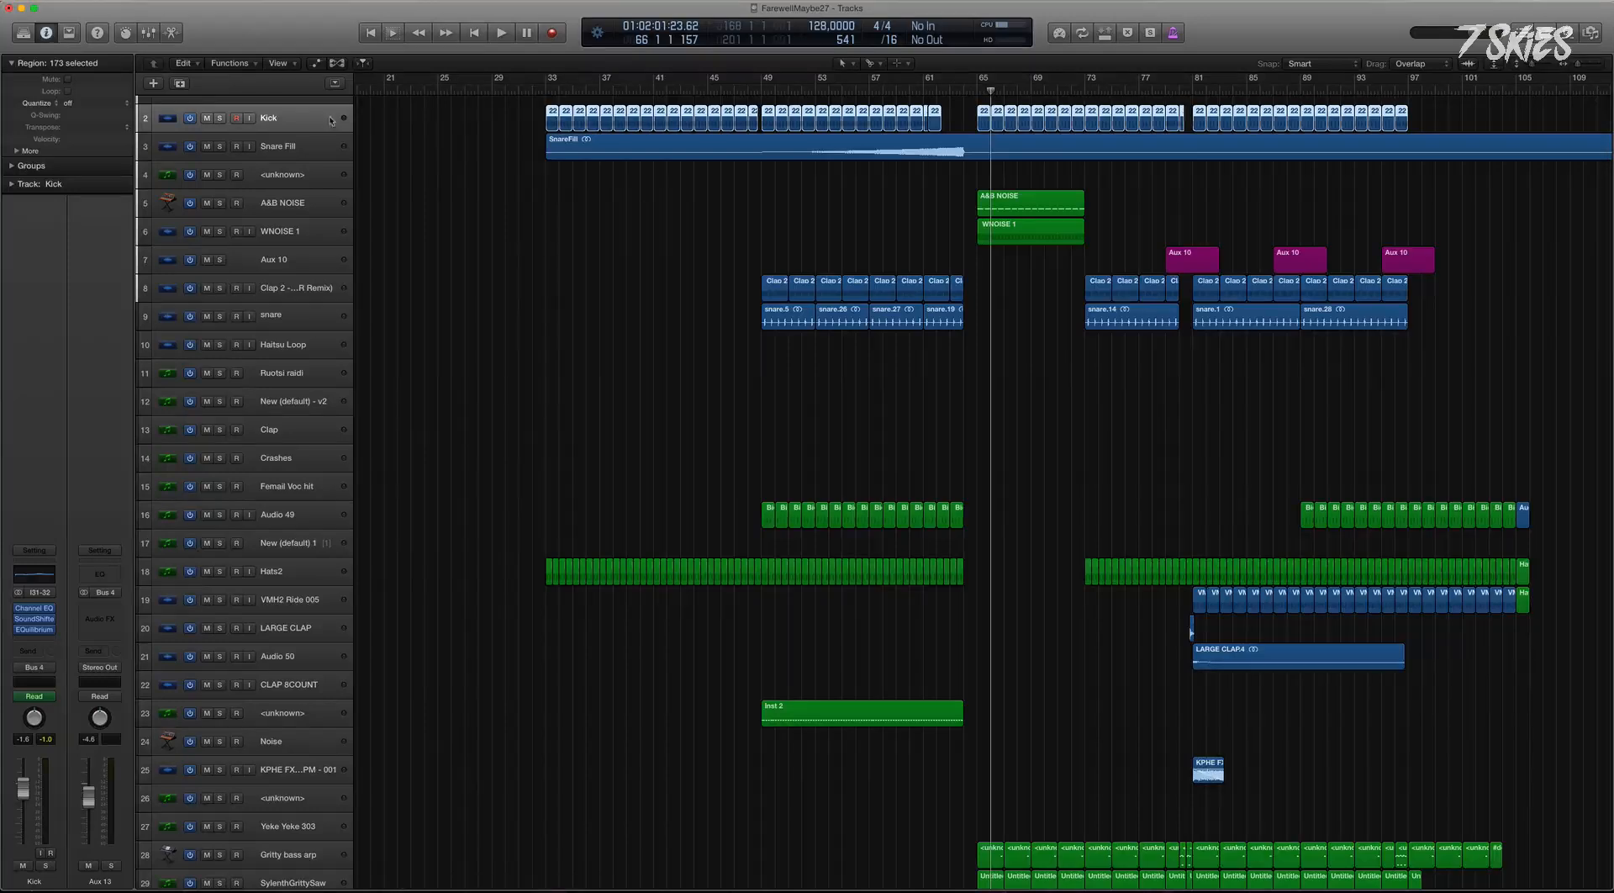
Clear the region selection and reselect all regions on the Kick track.
scroll(412, 187, "up", 1)
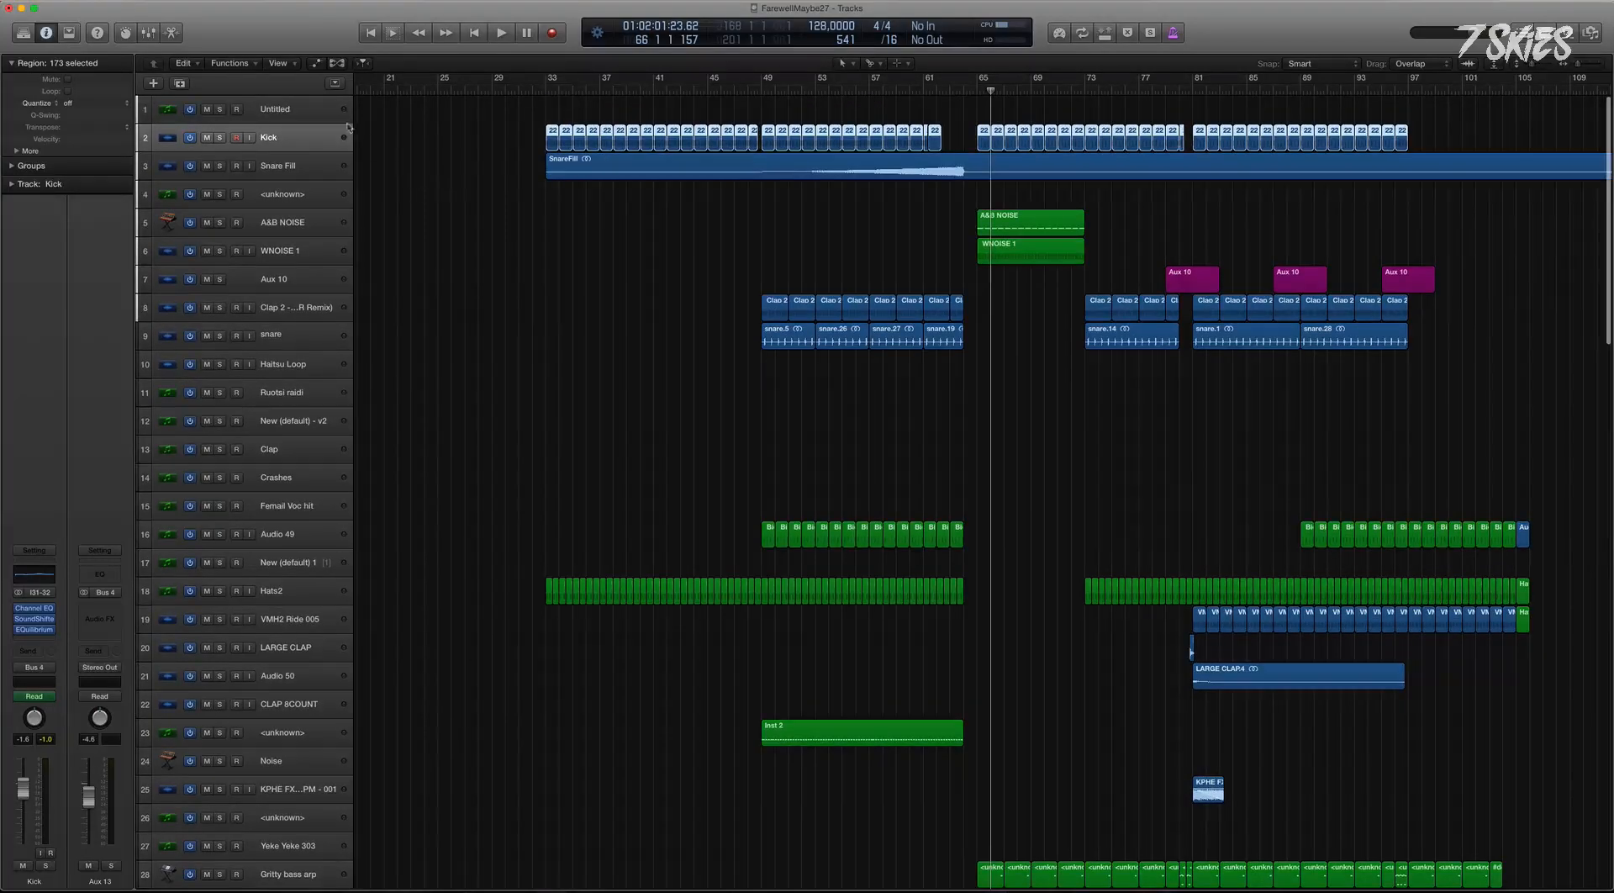
left_click(492, 150)
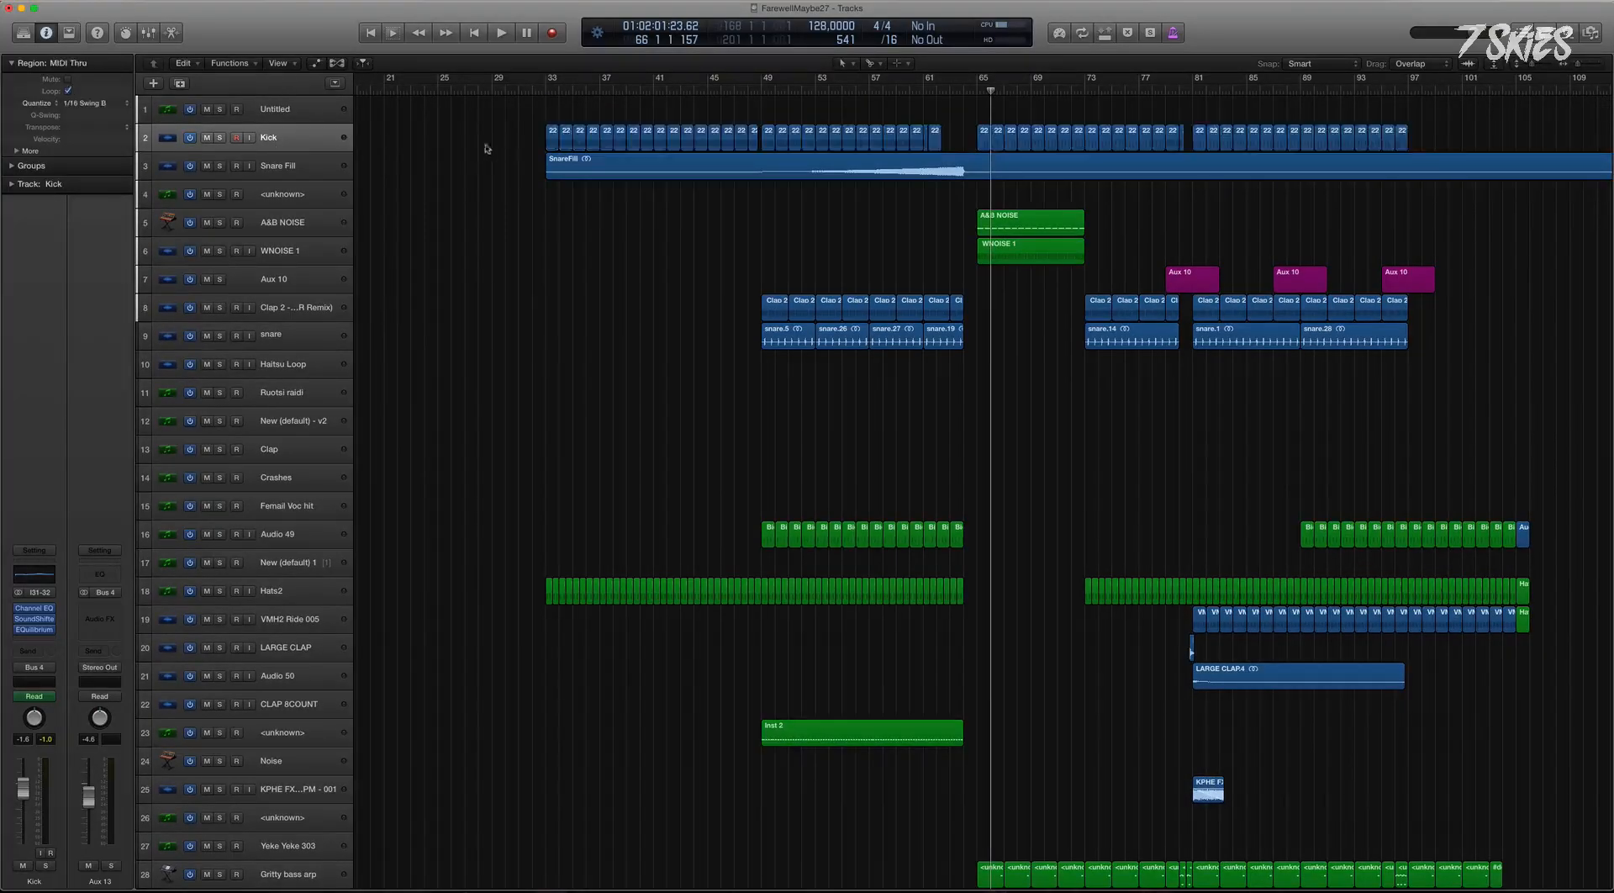
left_click(307, 136)
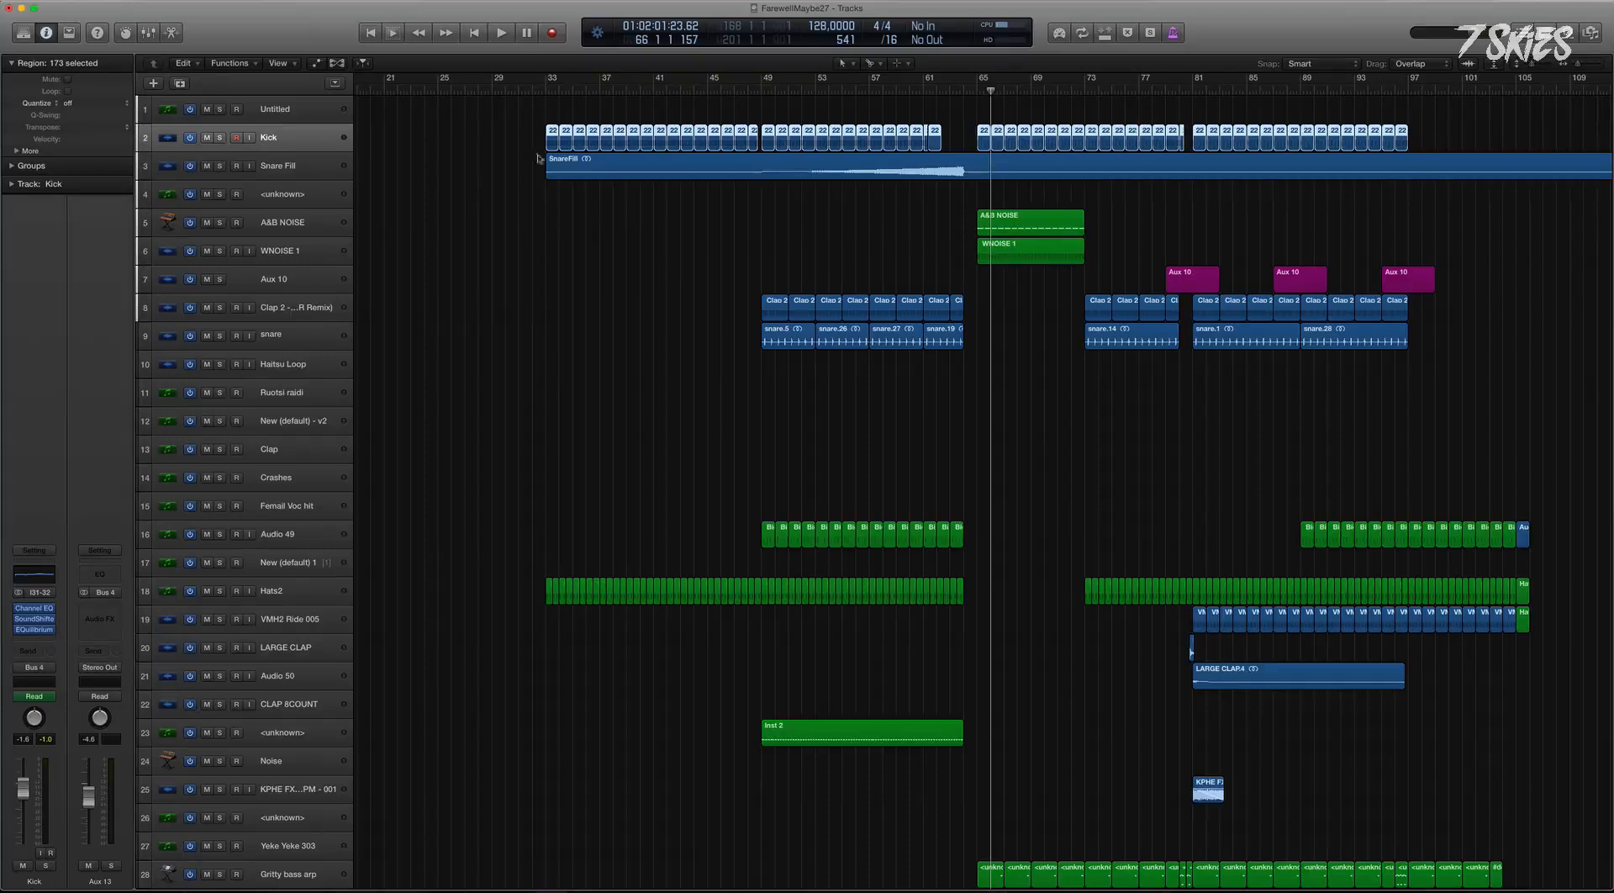
left_click(447, 160)
left_click(304, 143)
scroll(545, 162, "down", 10)
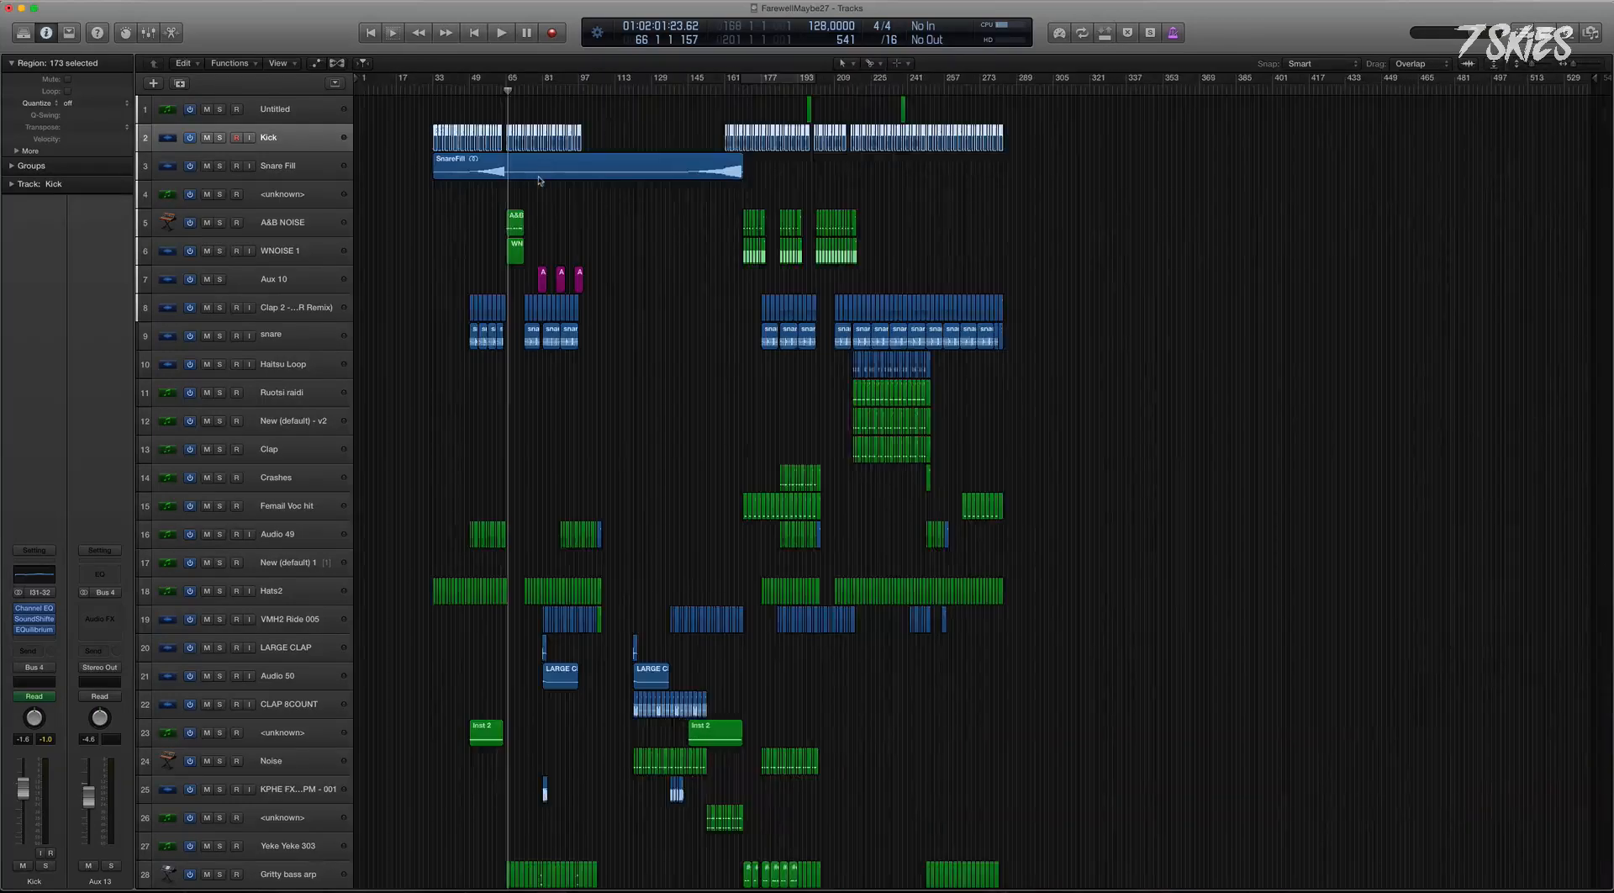
scroll(523, 164, "down", 2)
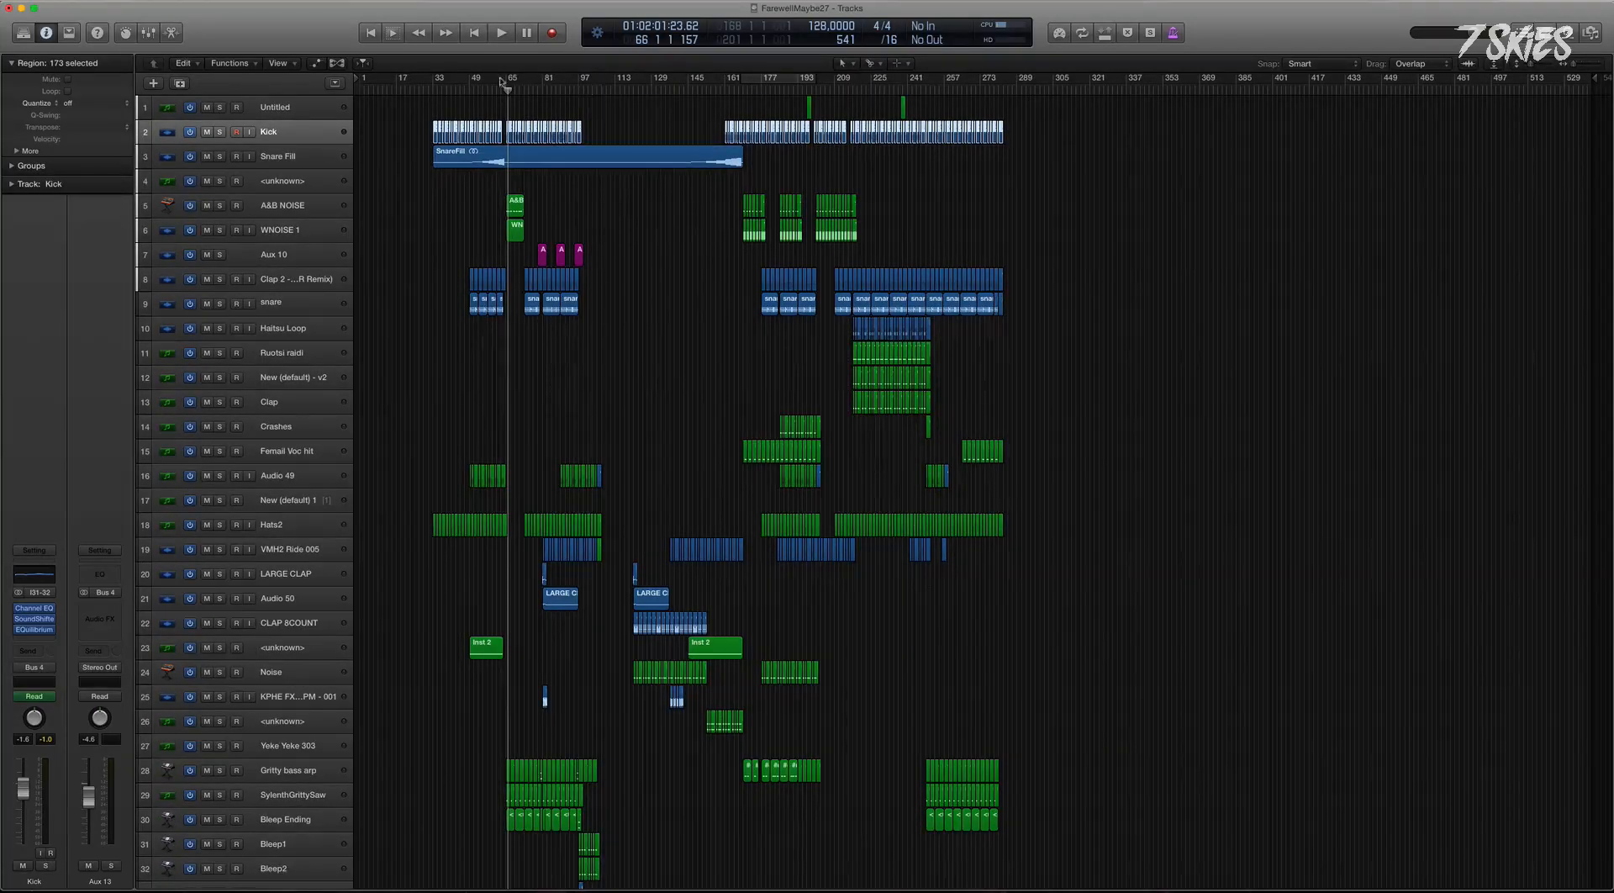
Set a cycle range over bars 66 to 84 and select only the Kick regions inside it.
left_click_drag(508, 85, 548, 81)
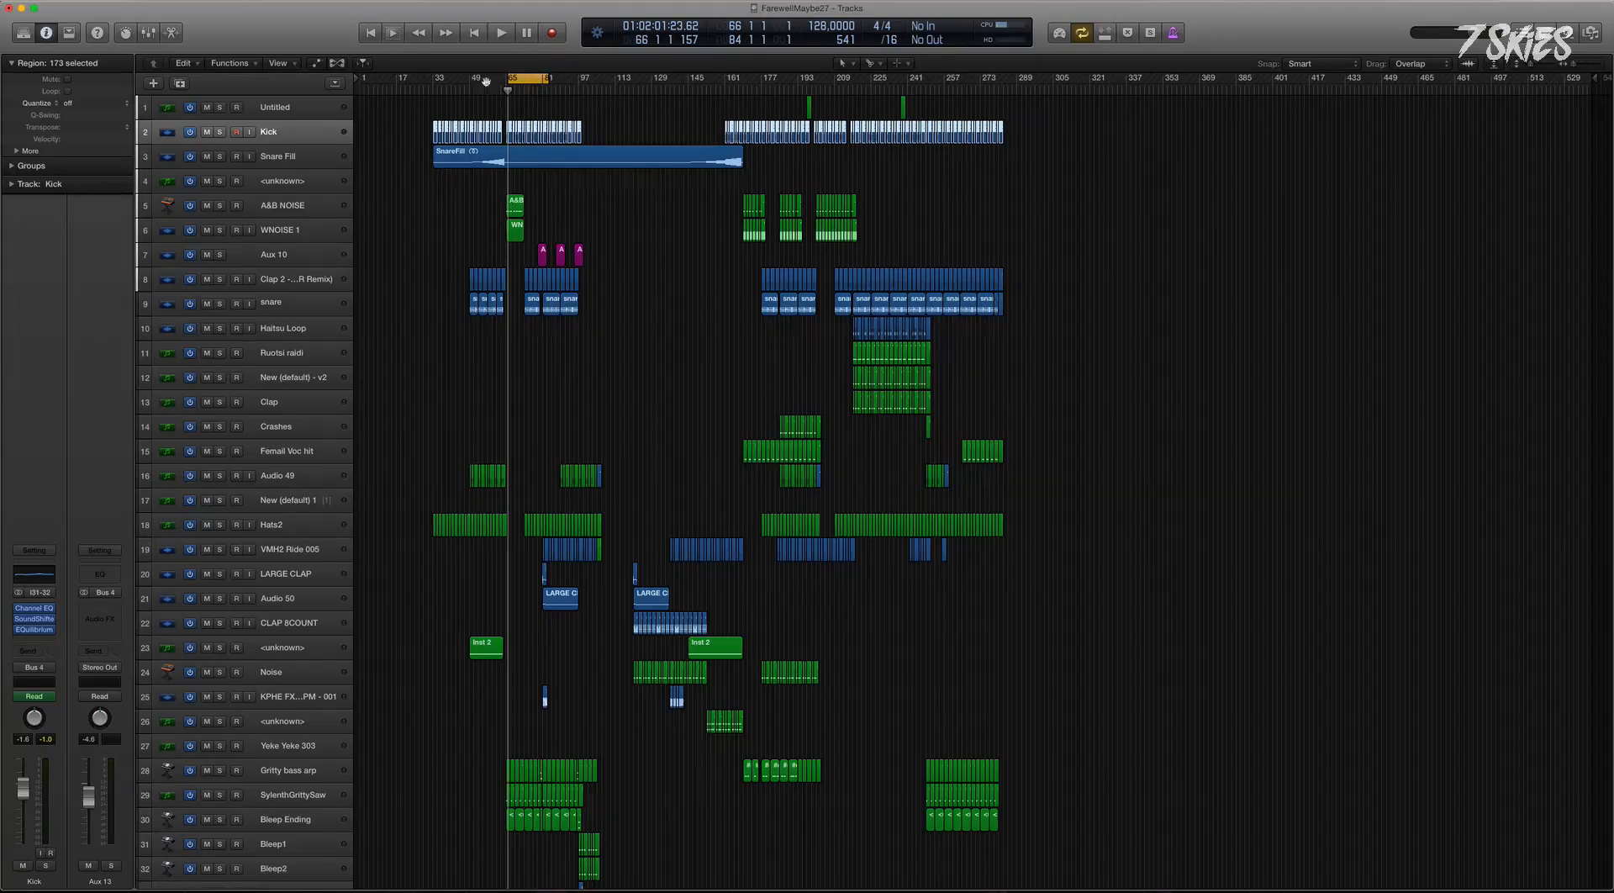
left_click(380, 132)
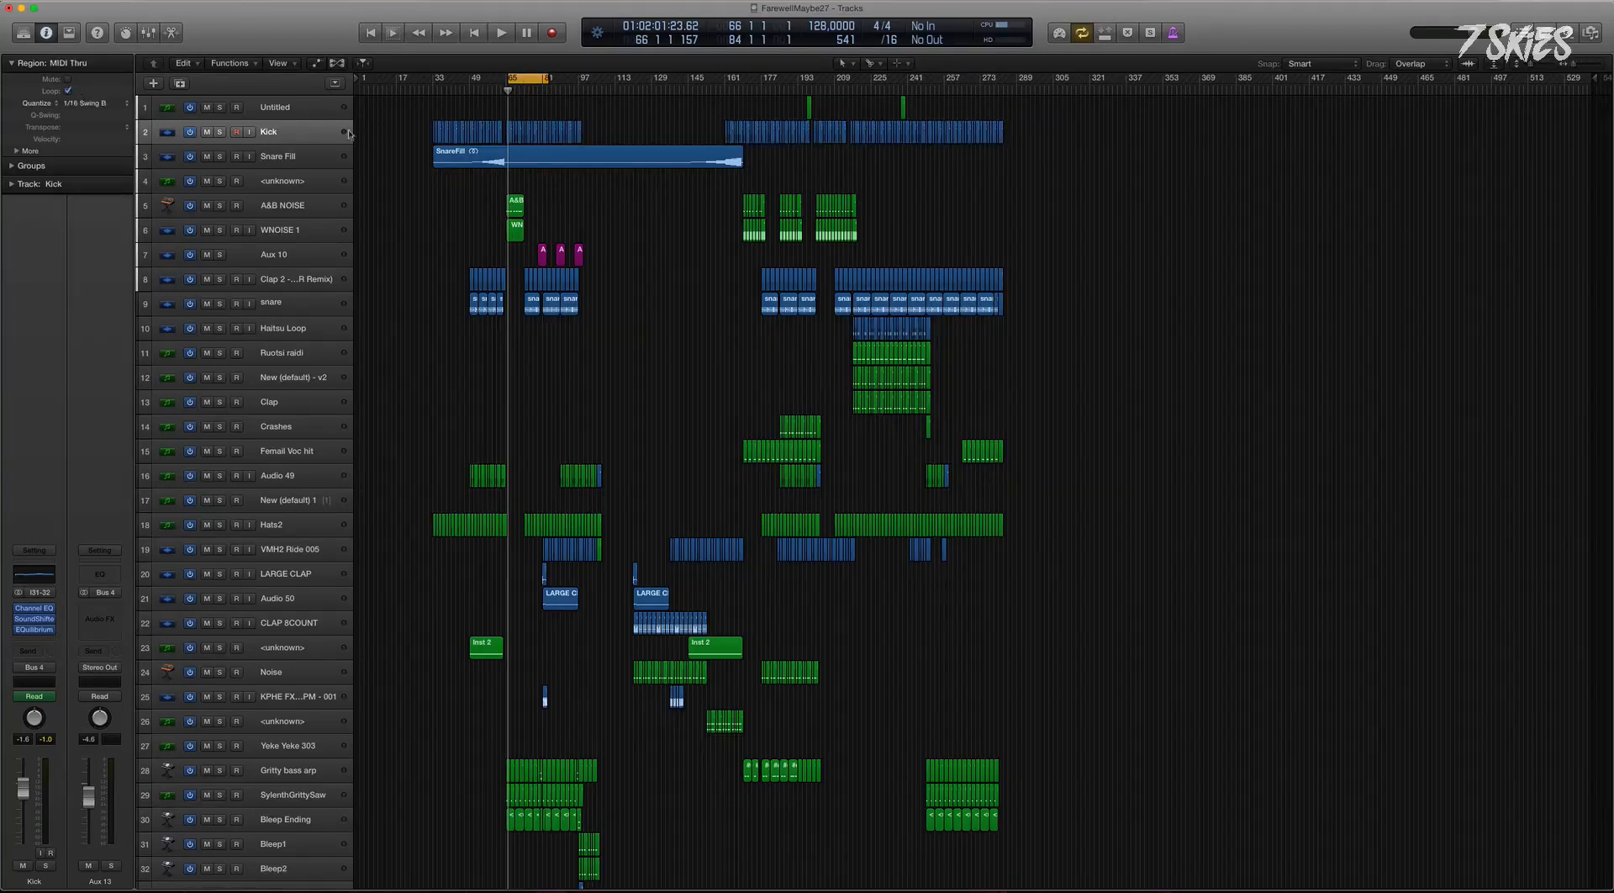
left_click(300, 132)
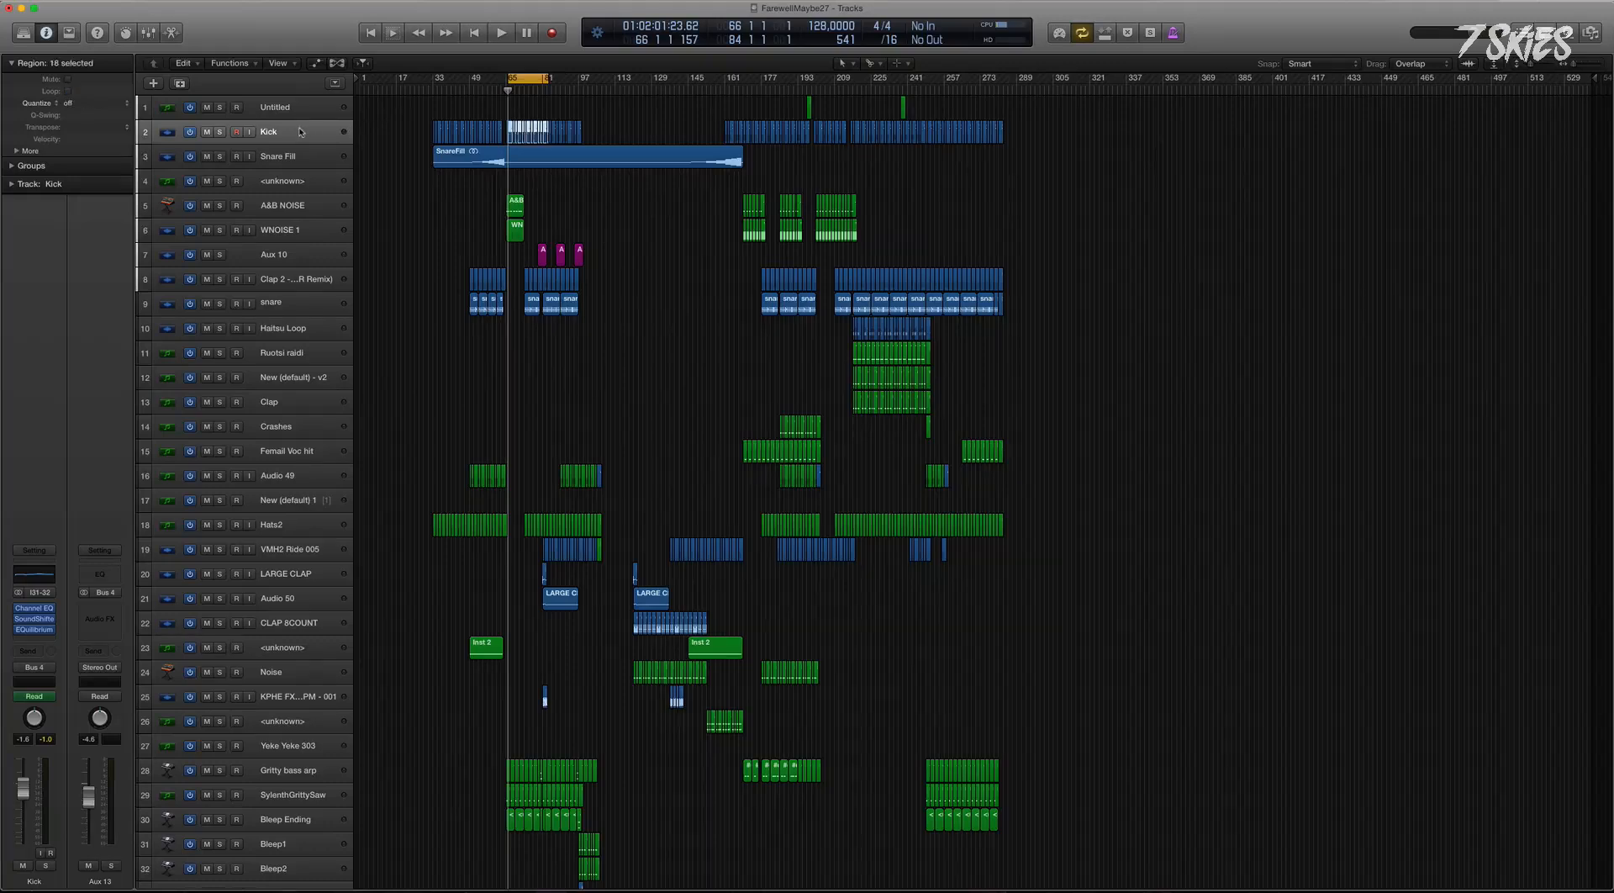
Turn off the cycle range and select all regions along the entire Kick track.
left_click(527, 79)
left_click(404, 178)
left_click(279, 135)
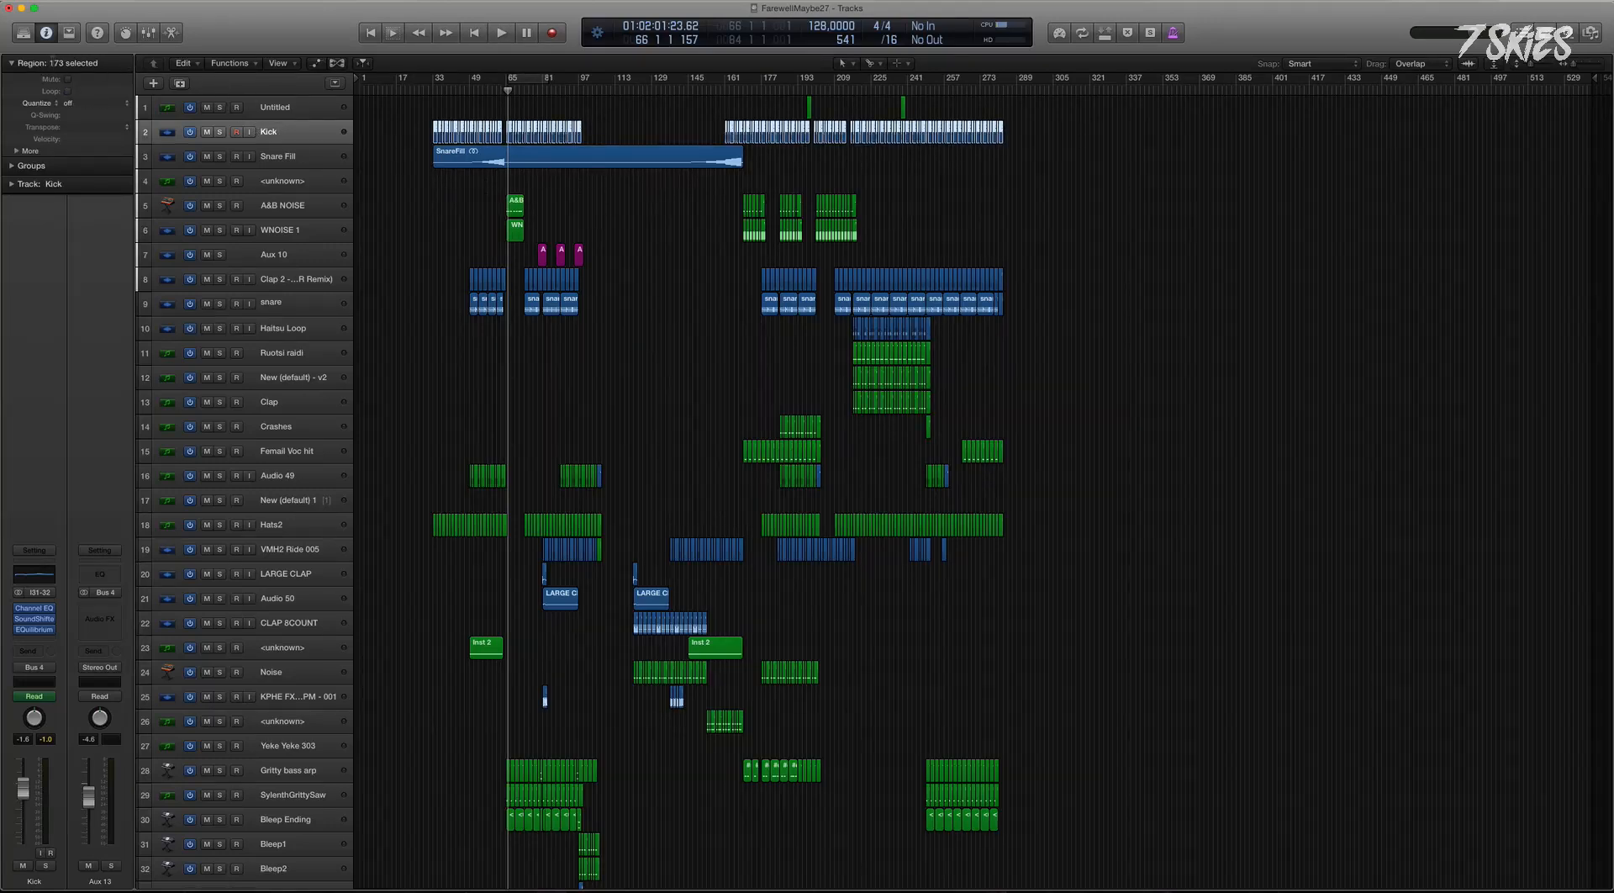
Try to rename the selected Kick regions as "fahasfh" and inspect them up close.
double_click(68, 63)
type("fahasfh")
key("Escape")
left_click_drag(595, 170, 671, 195)
left_click(513, 292, "ctrl+alt")
Name all regions on the Kick track after their track name and check the new names from bar 33.
left_click_drag(414, 282, 1102, 160)
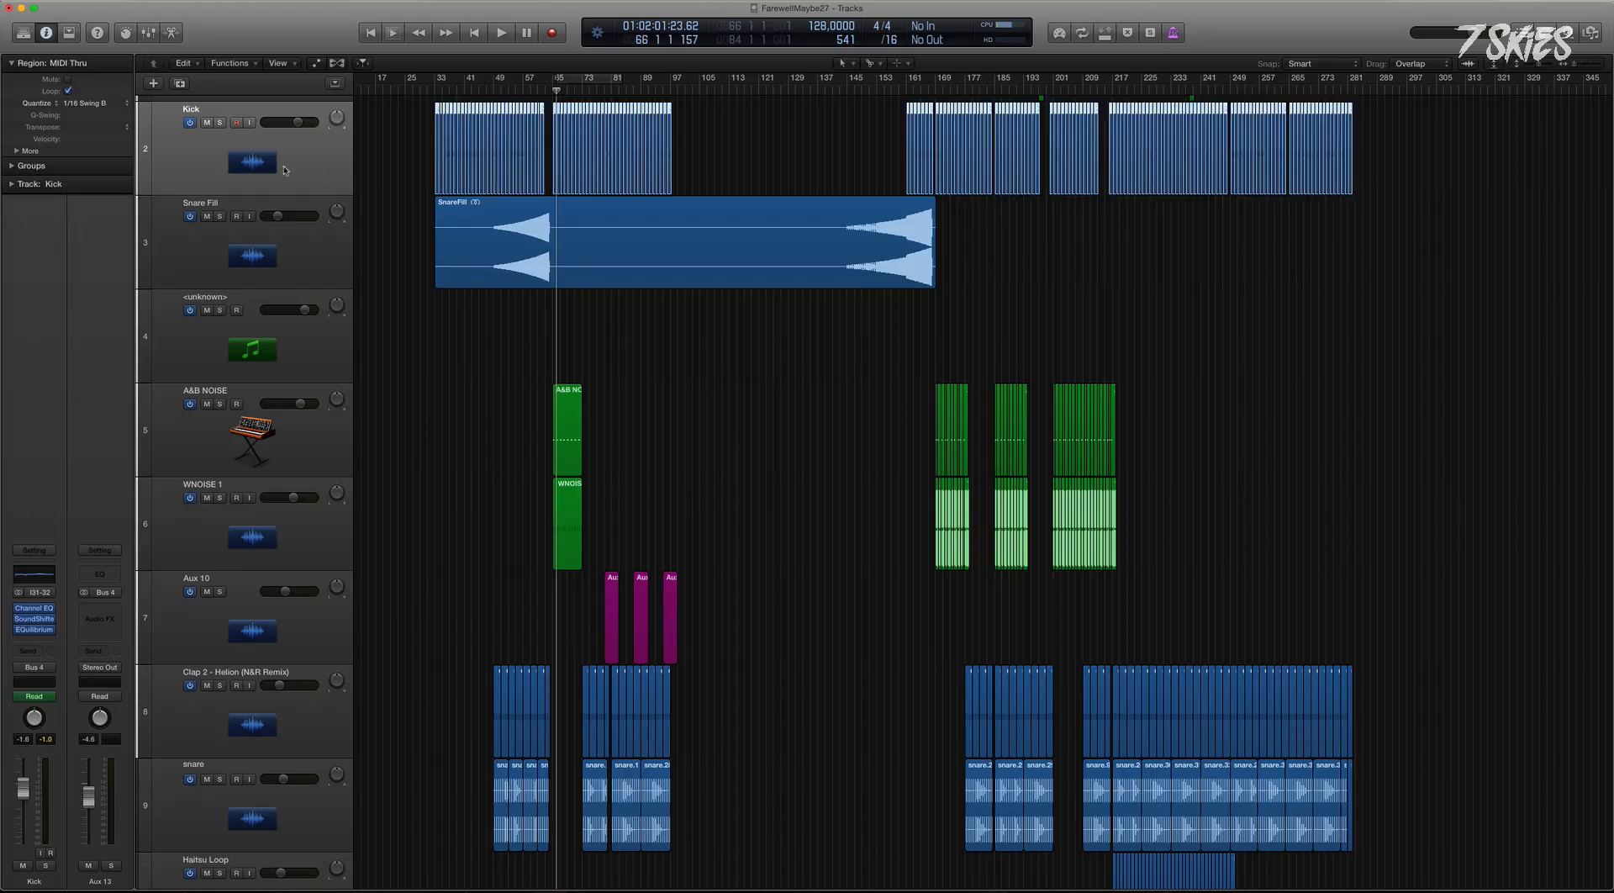
left_click(225, 64)
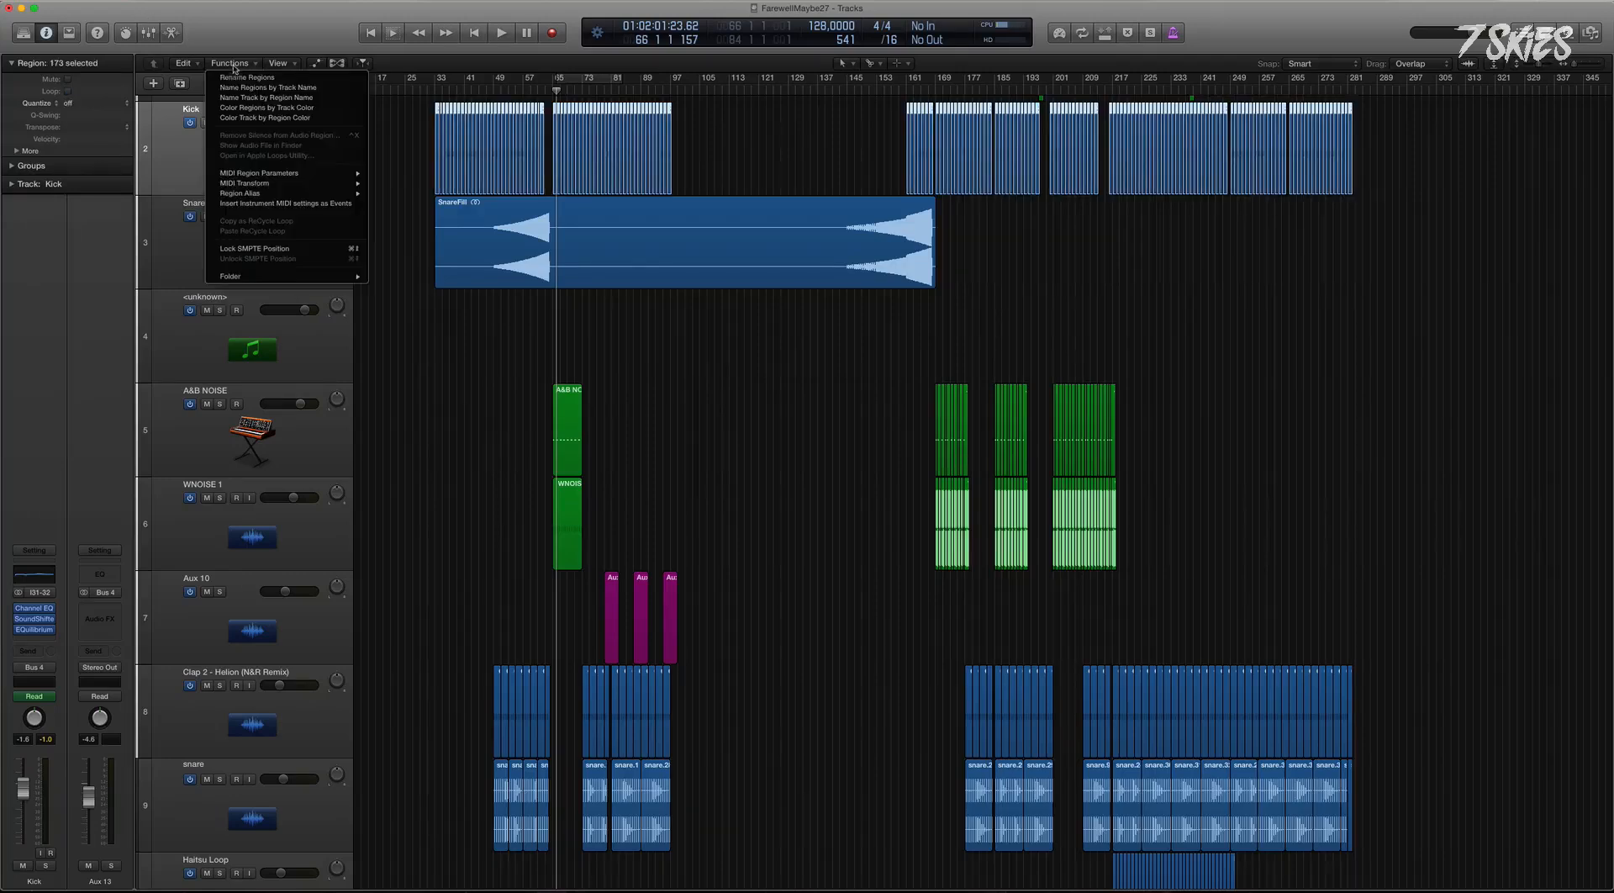
left_click(310, 90)
left_click_drag(413, 143, 621, 91)
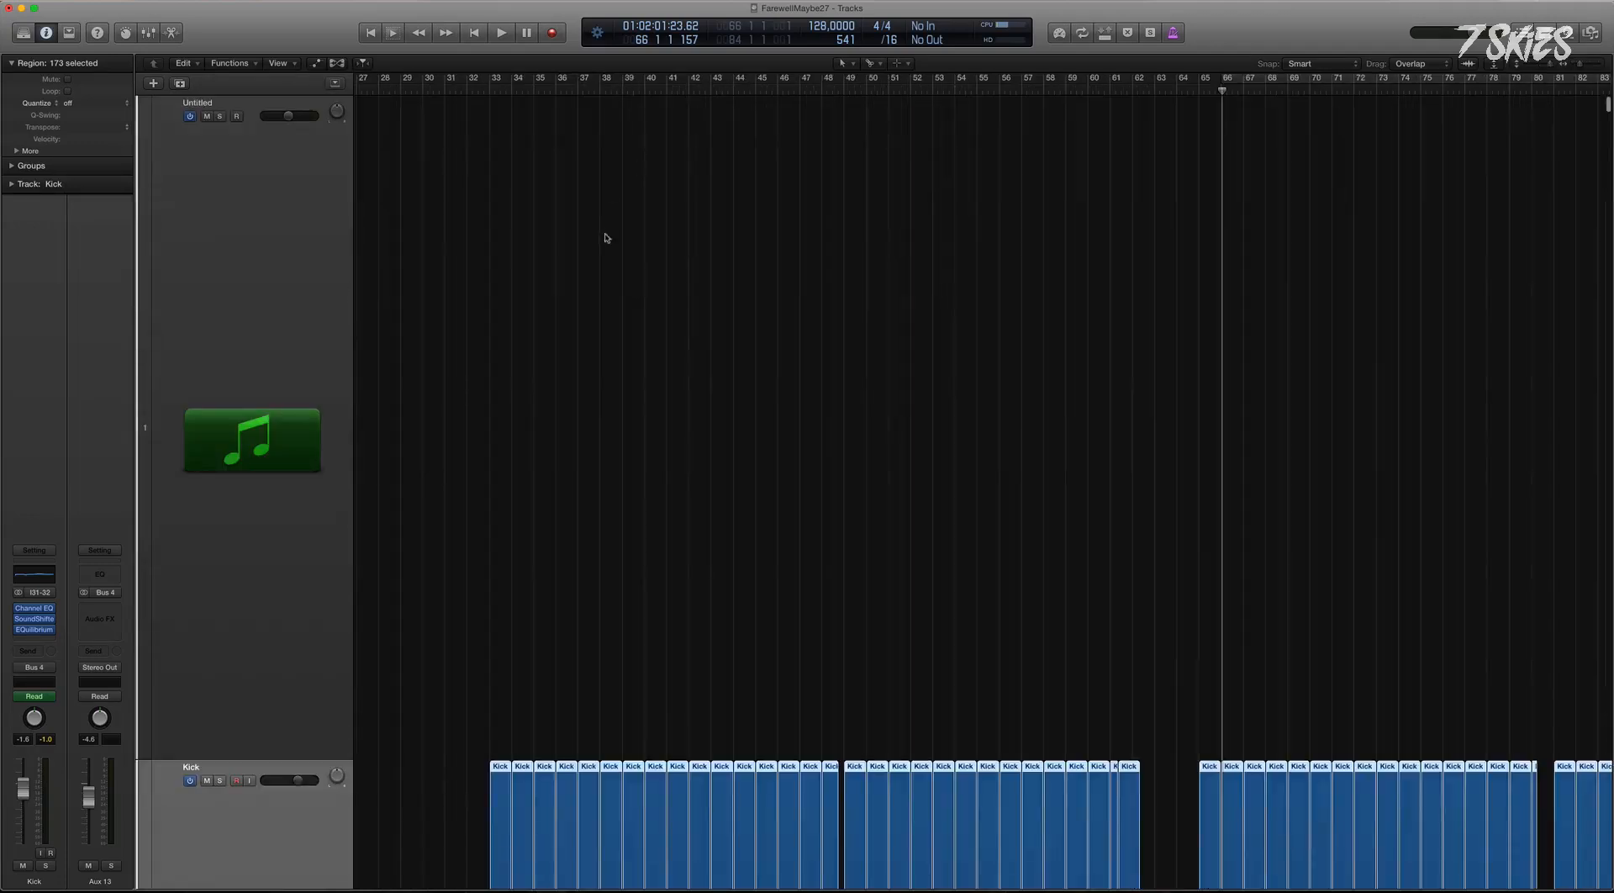
left_click_drag(468, 728, 911, 839)
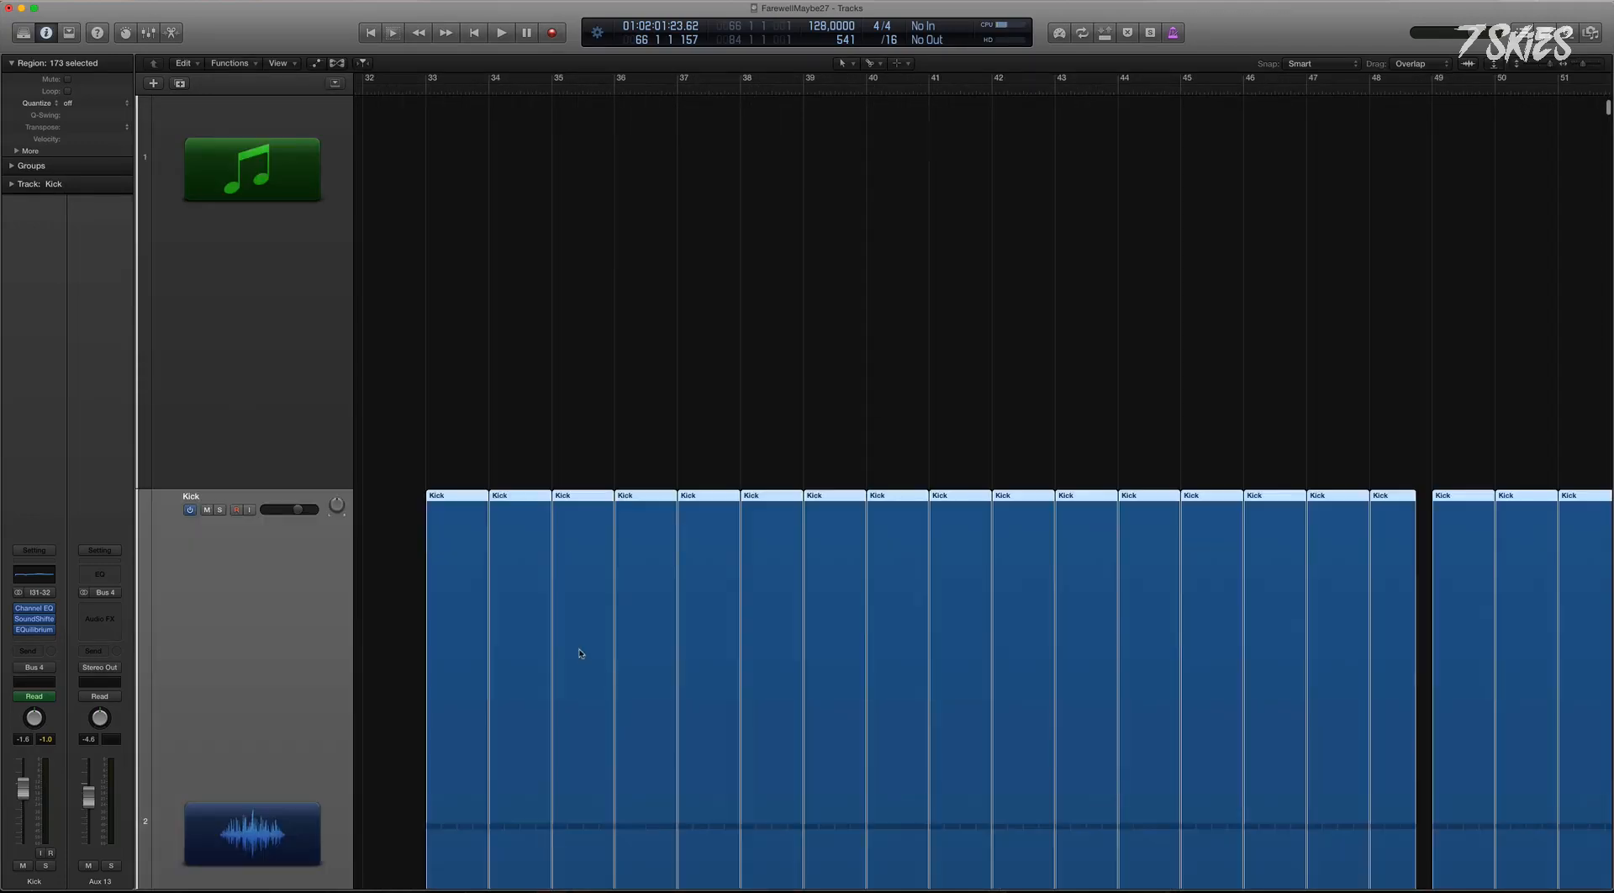
Solo the <unknown> track 23 and play its first Inst 2 region from bar 49 to hear whether it is used.
left_click(804, 479, "ctrl+alt")
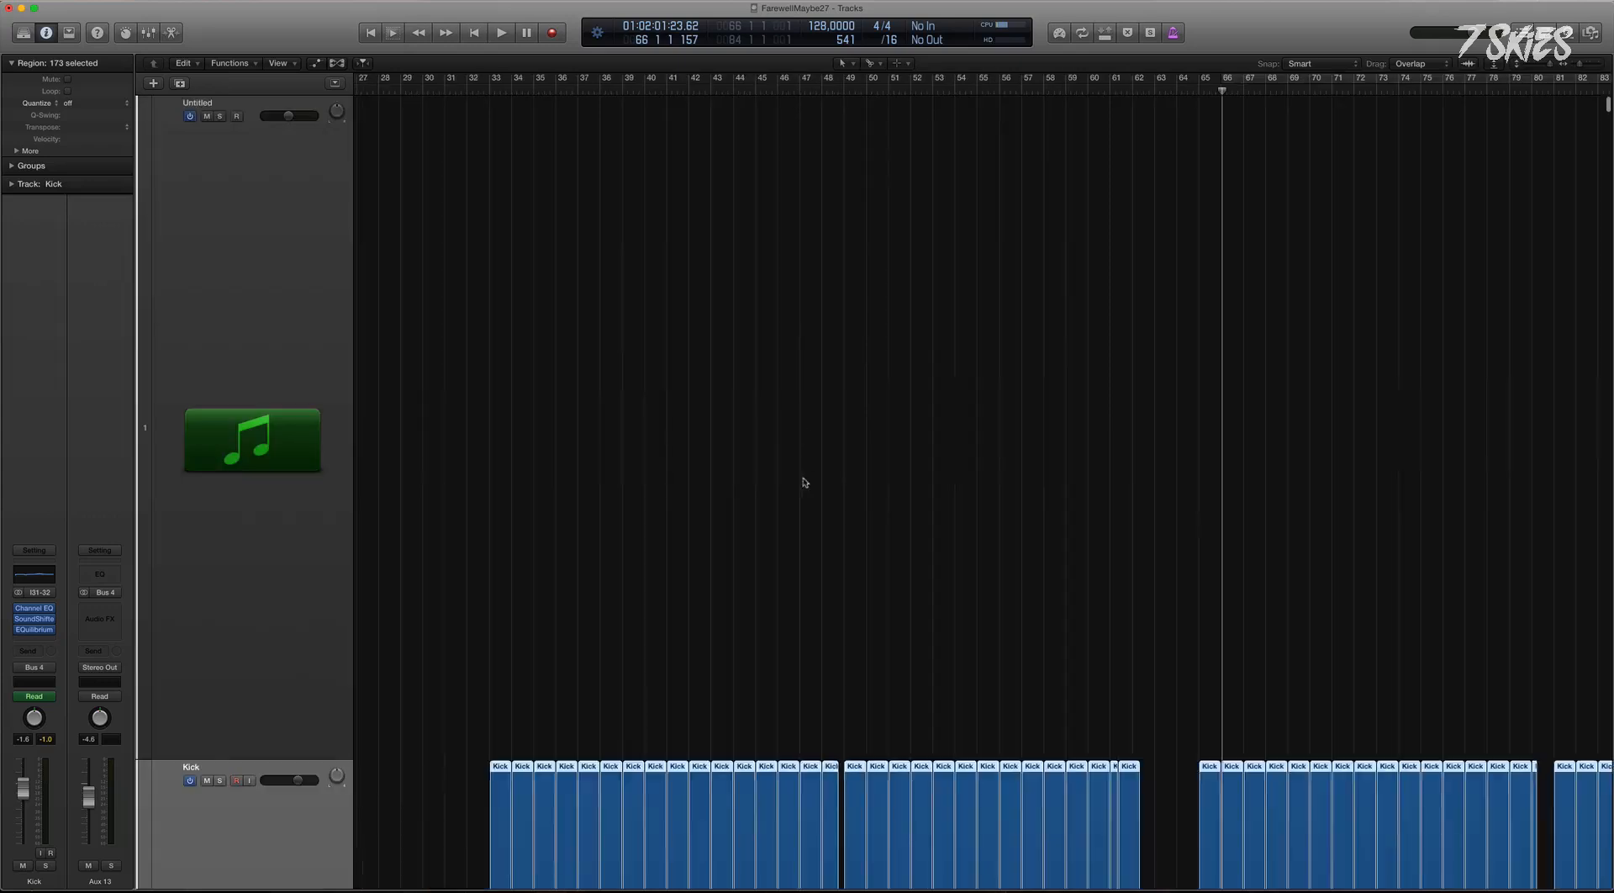
key("super+Up")
key("super+Up")
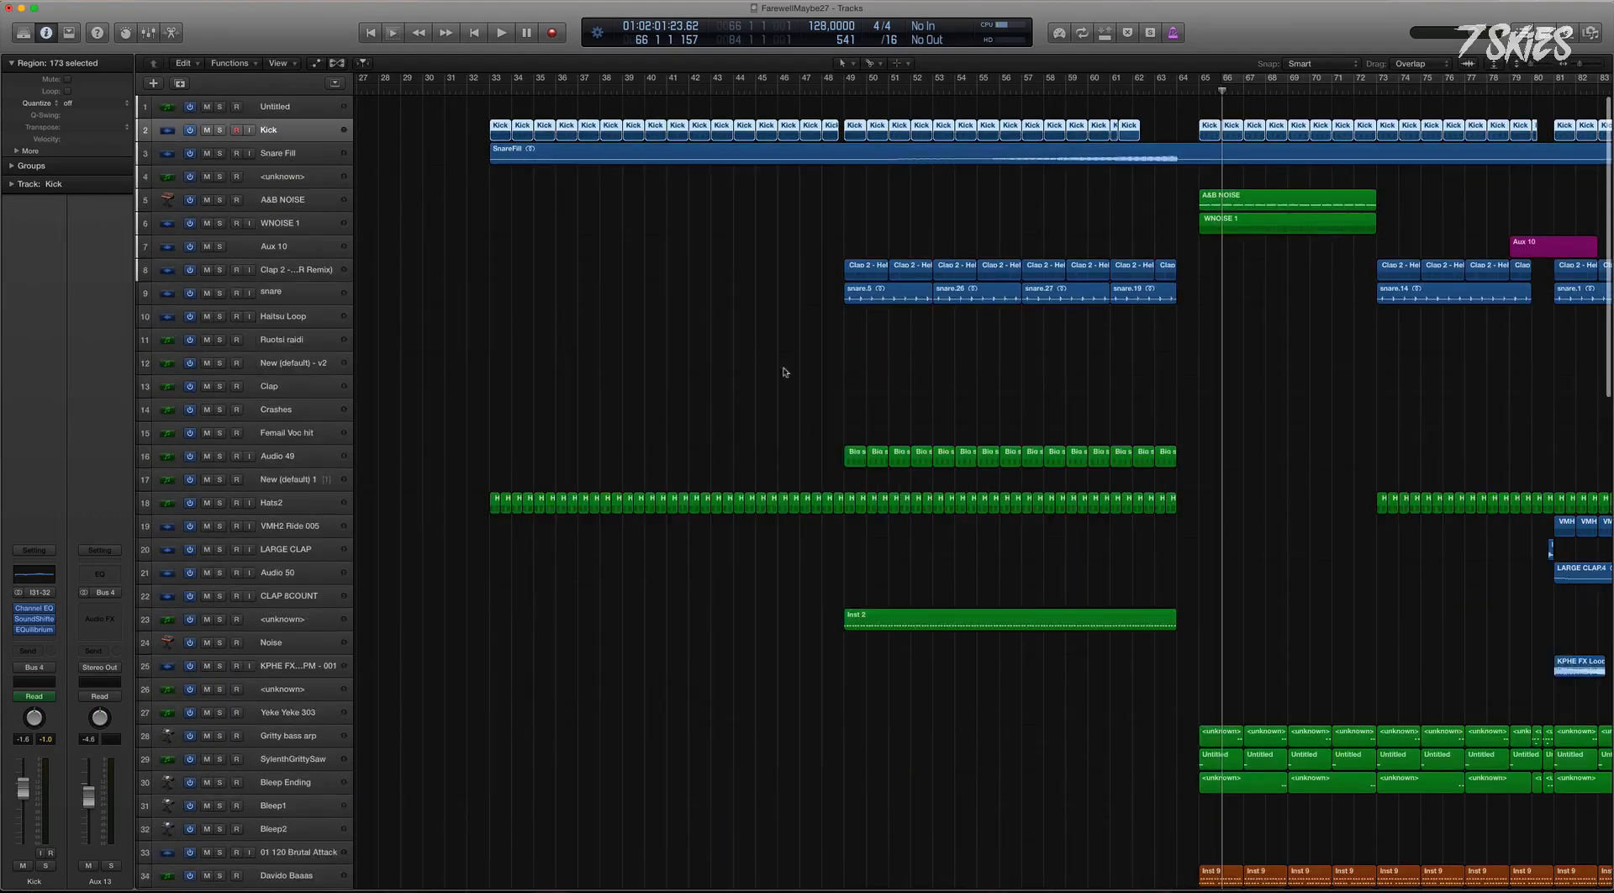
key("super+Left")
key("super+Left")
key("super+Left")
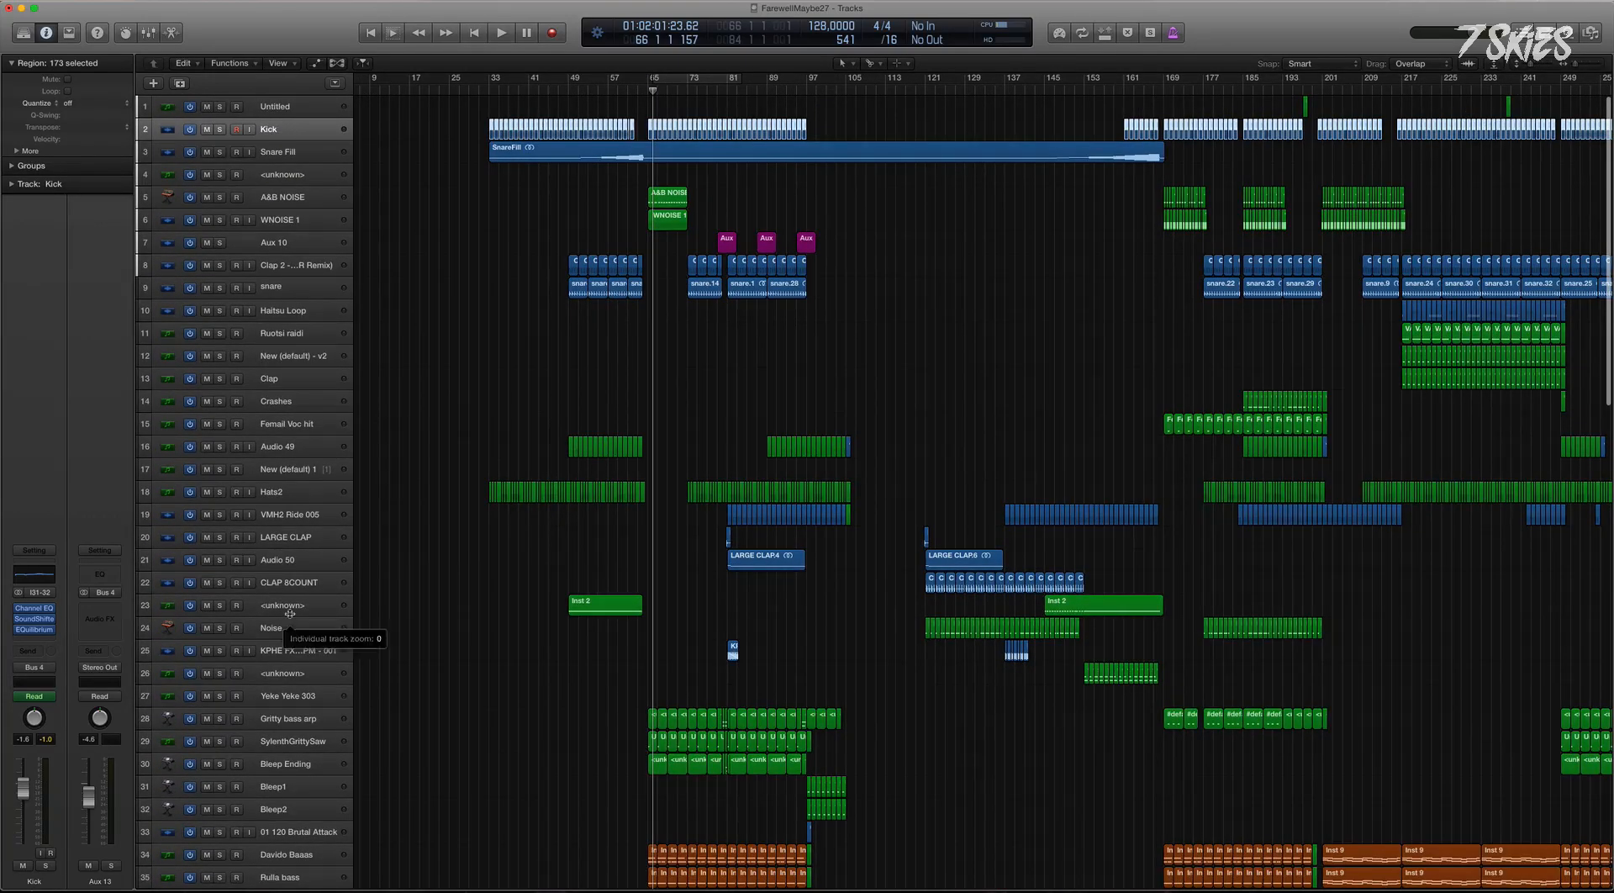
left_click(301, 607)
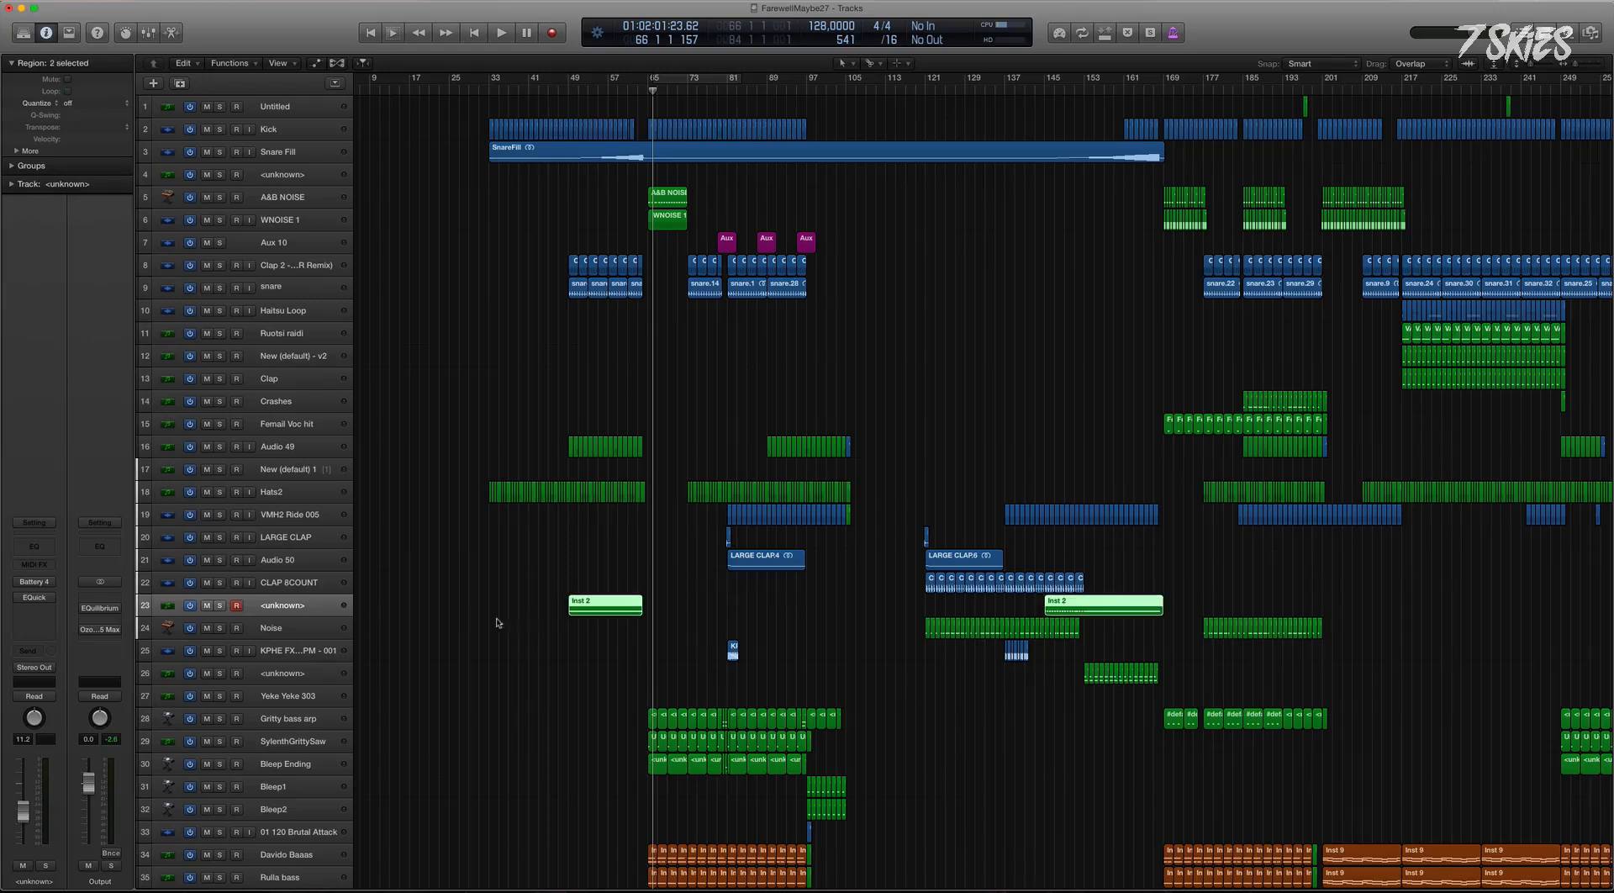
left_click_drag(535, 585, 688, 658)
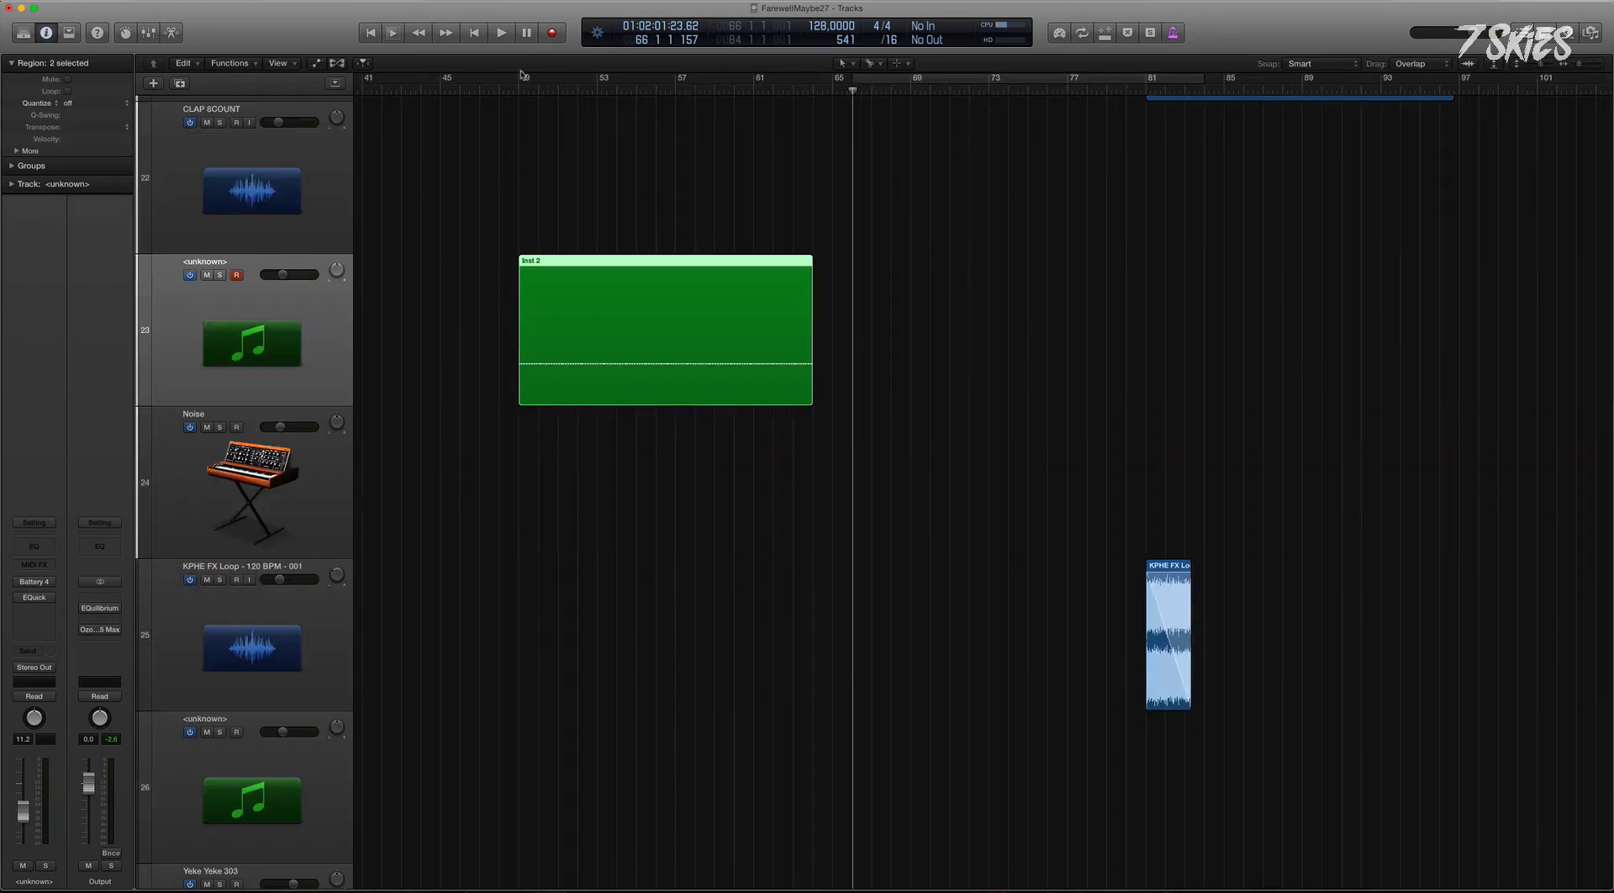
left_click(218, 275)
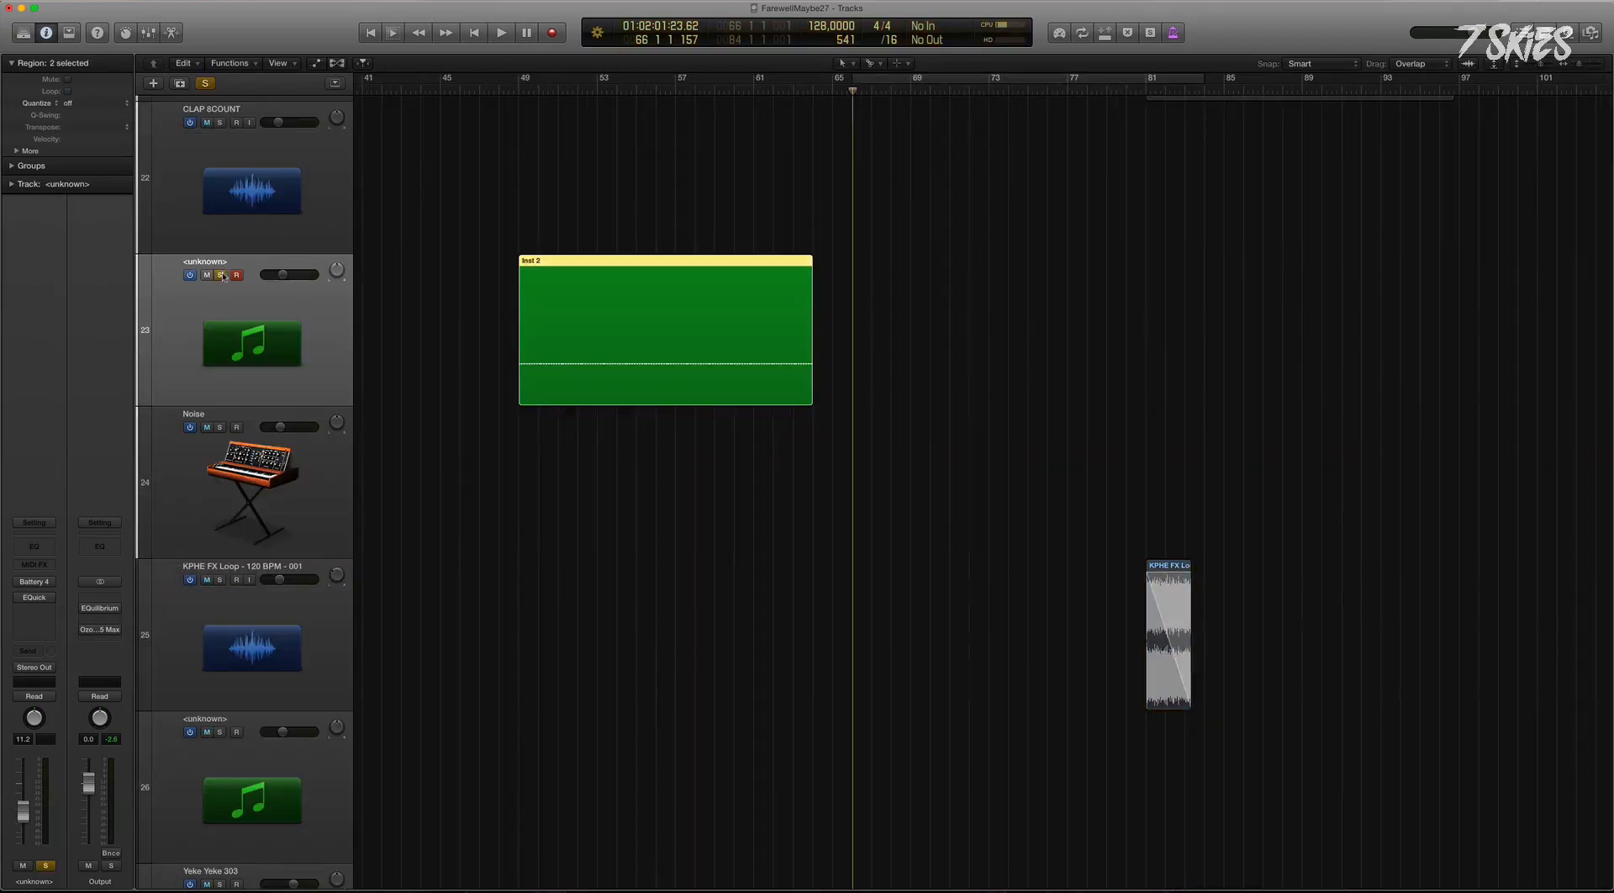
left_click(514, 91)
key("space")
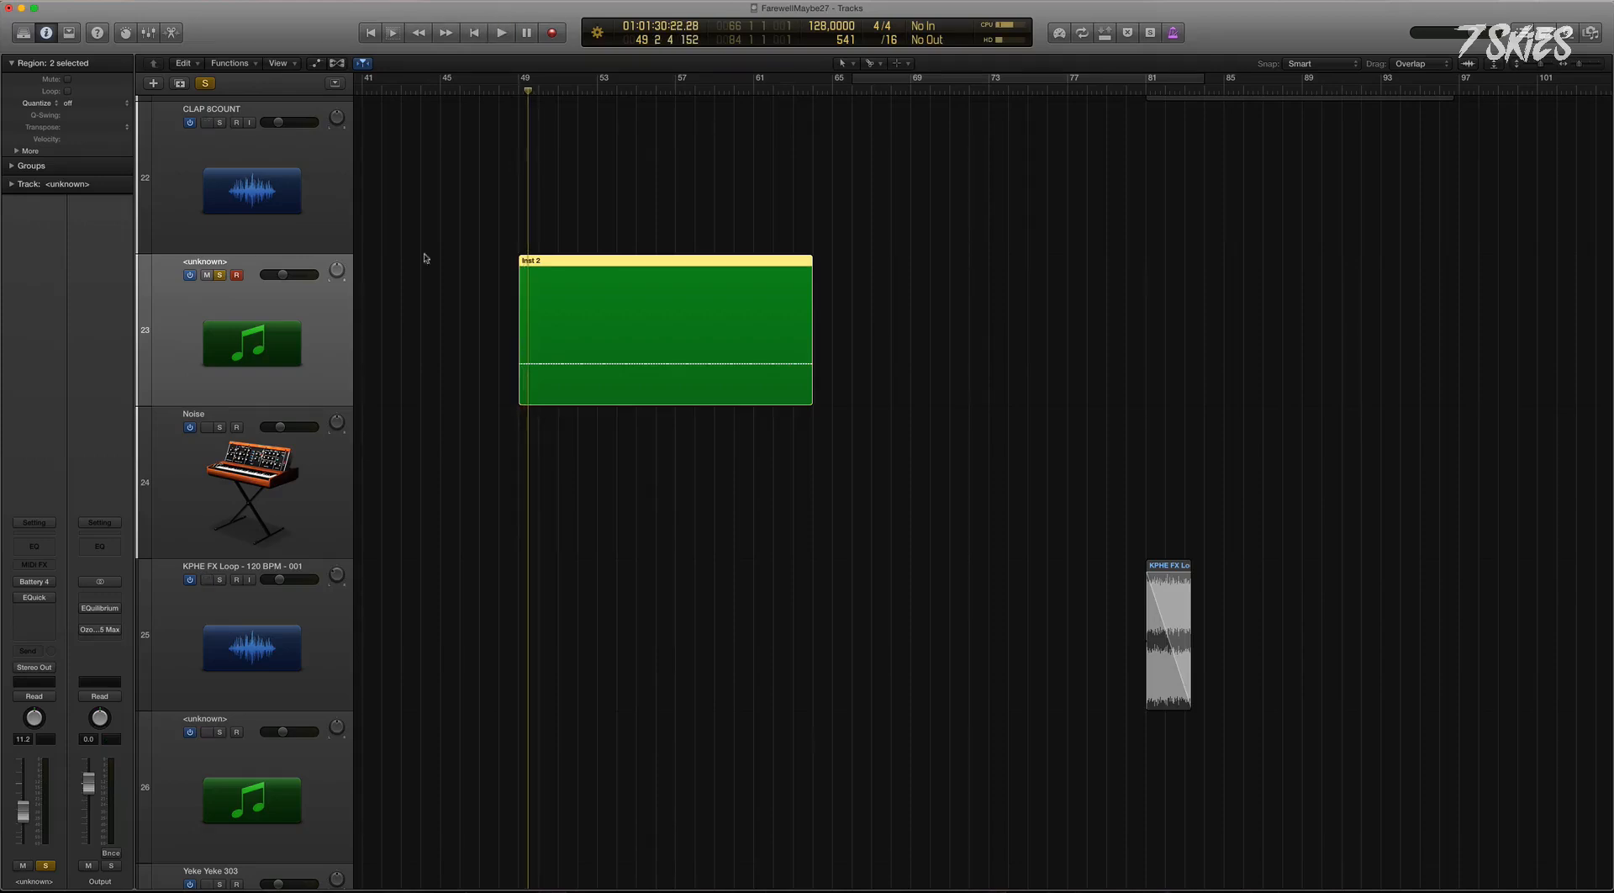
Delete the two Inst 2 regions and the emptied <unknown> track 23 that held them.
key("Delete")
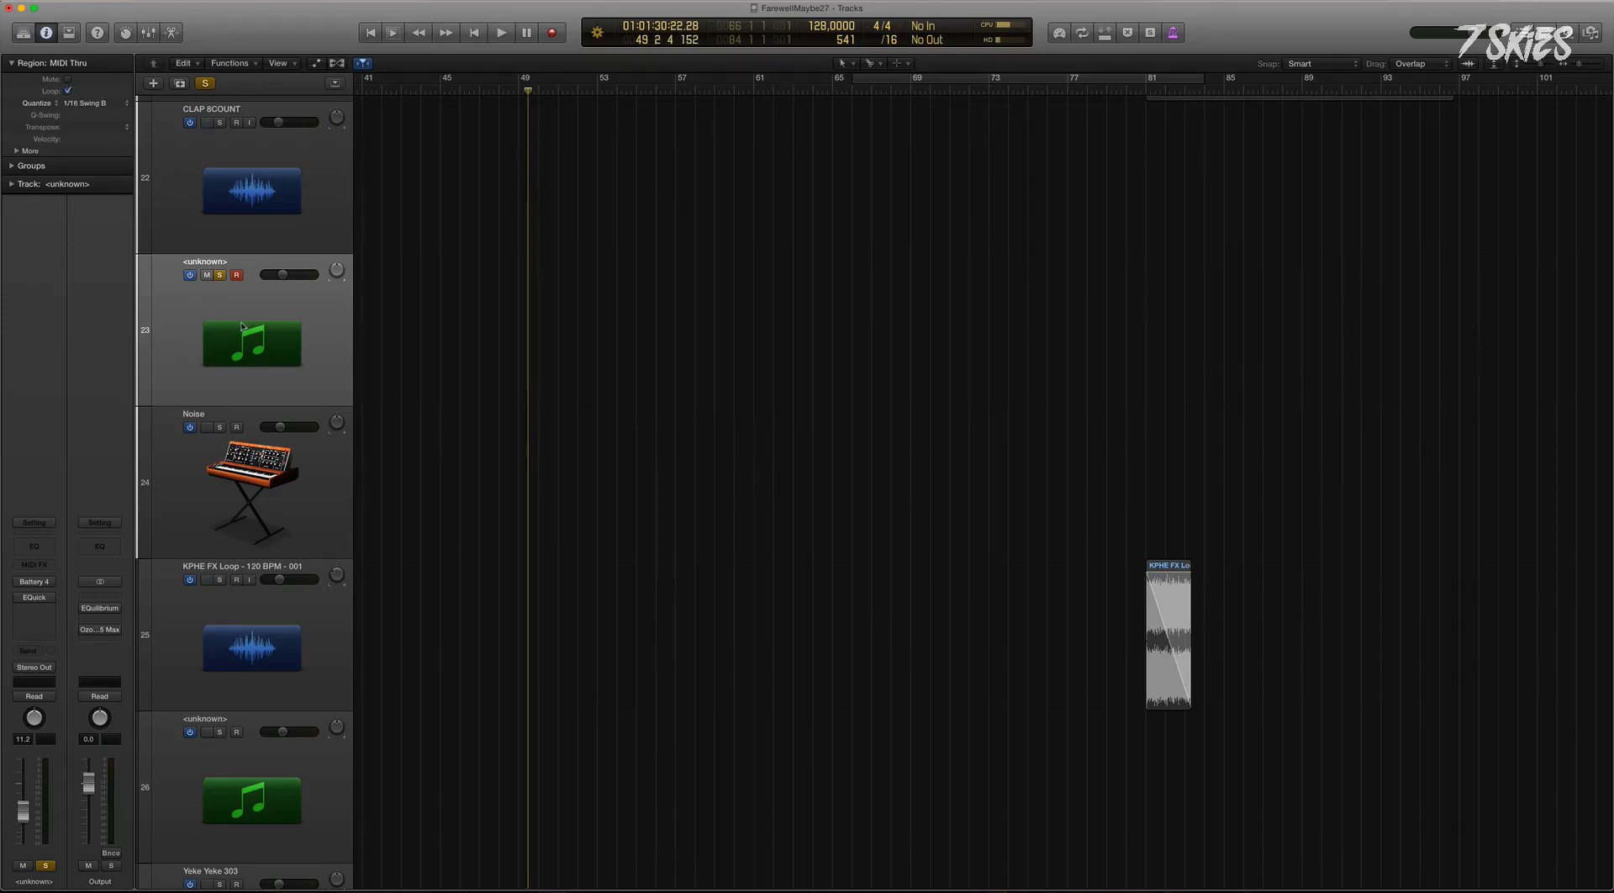
key("Delete")
key("z")
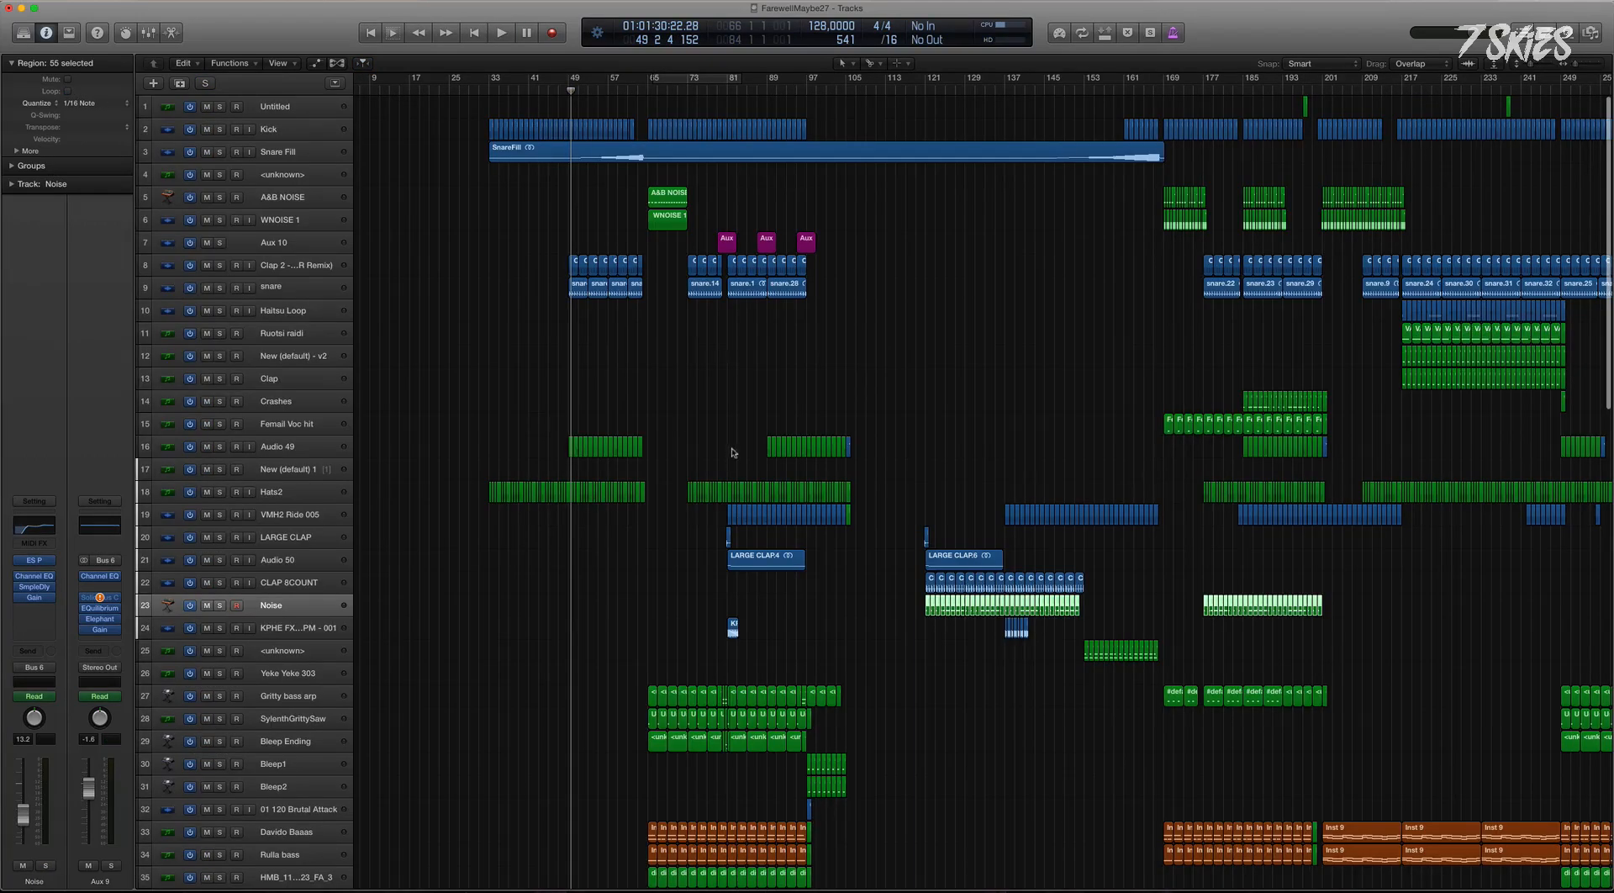
Delete the muted PIANOOmniGlitch track together with its region.
key("super+Up")
scroll(762, 597, "down", 5)
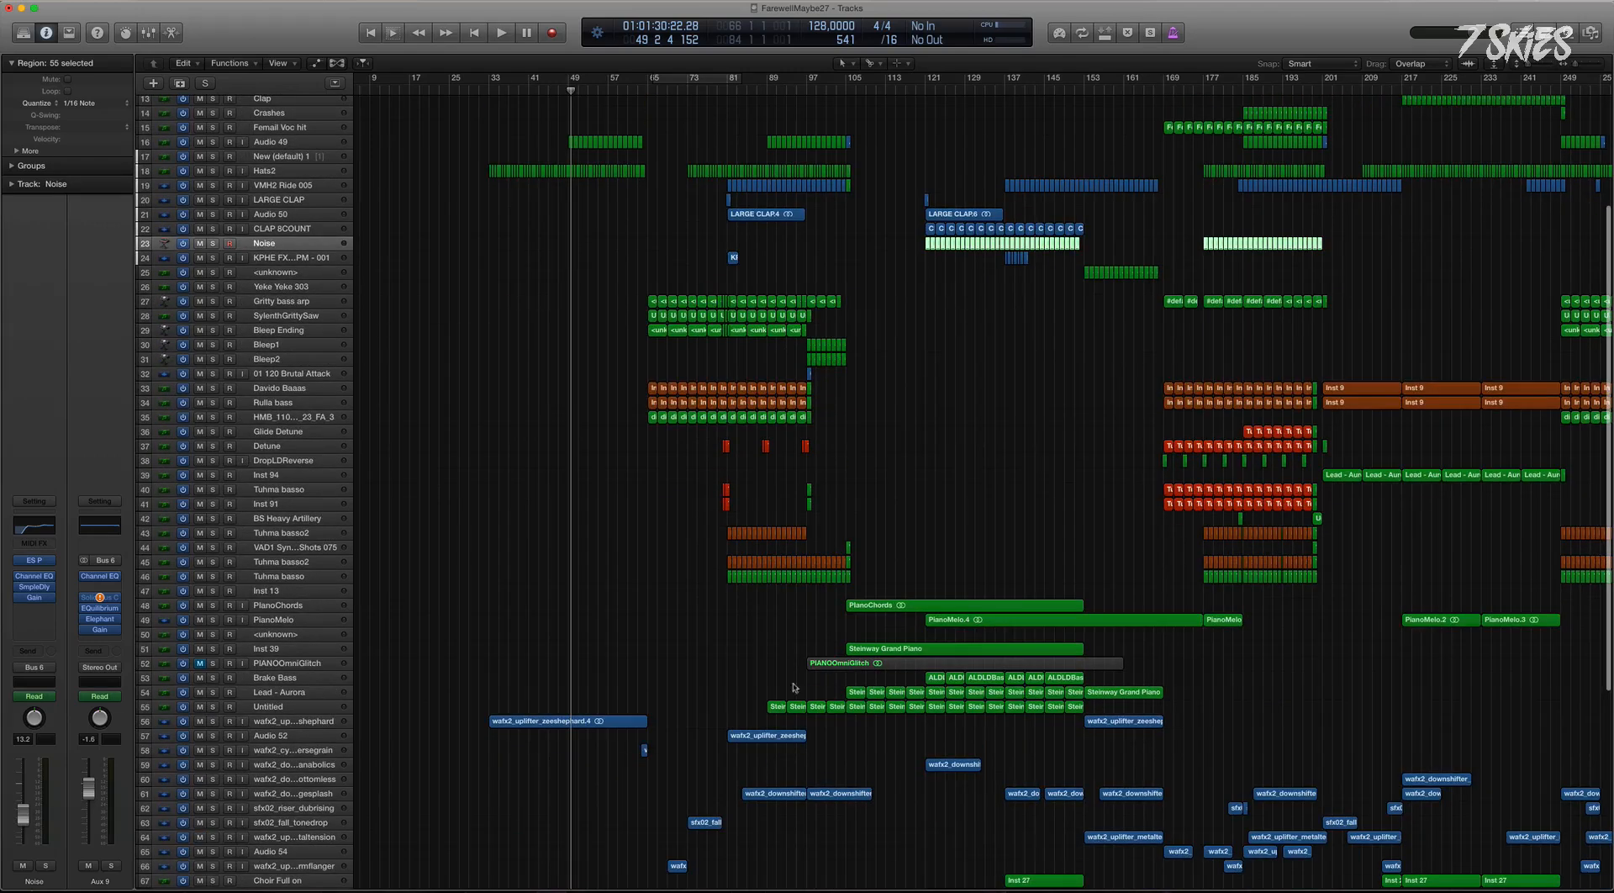
left_click(307, 664)
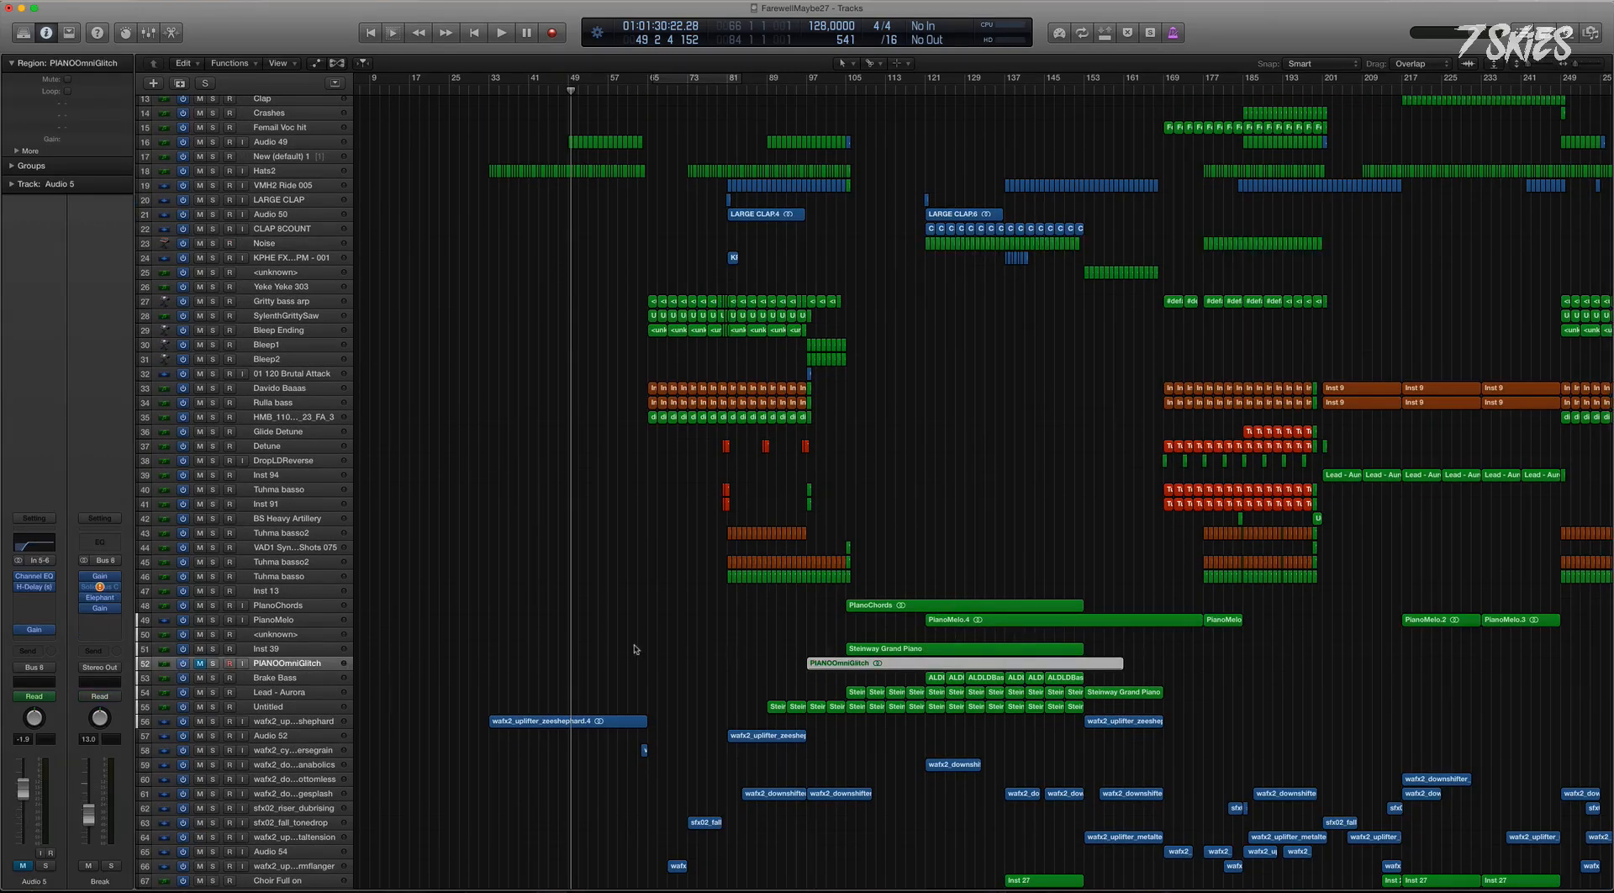
key("super+BackSpace")
left_click(917, 282)
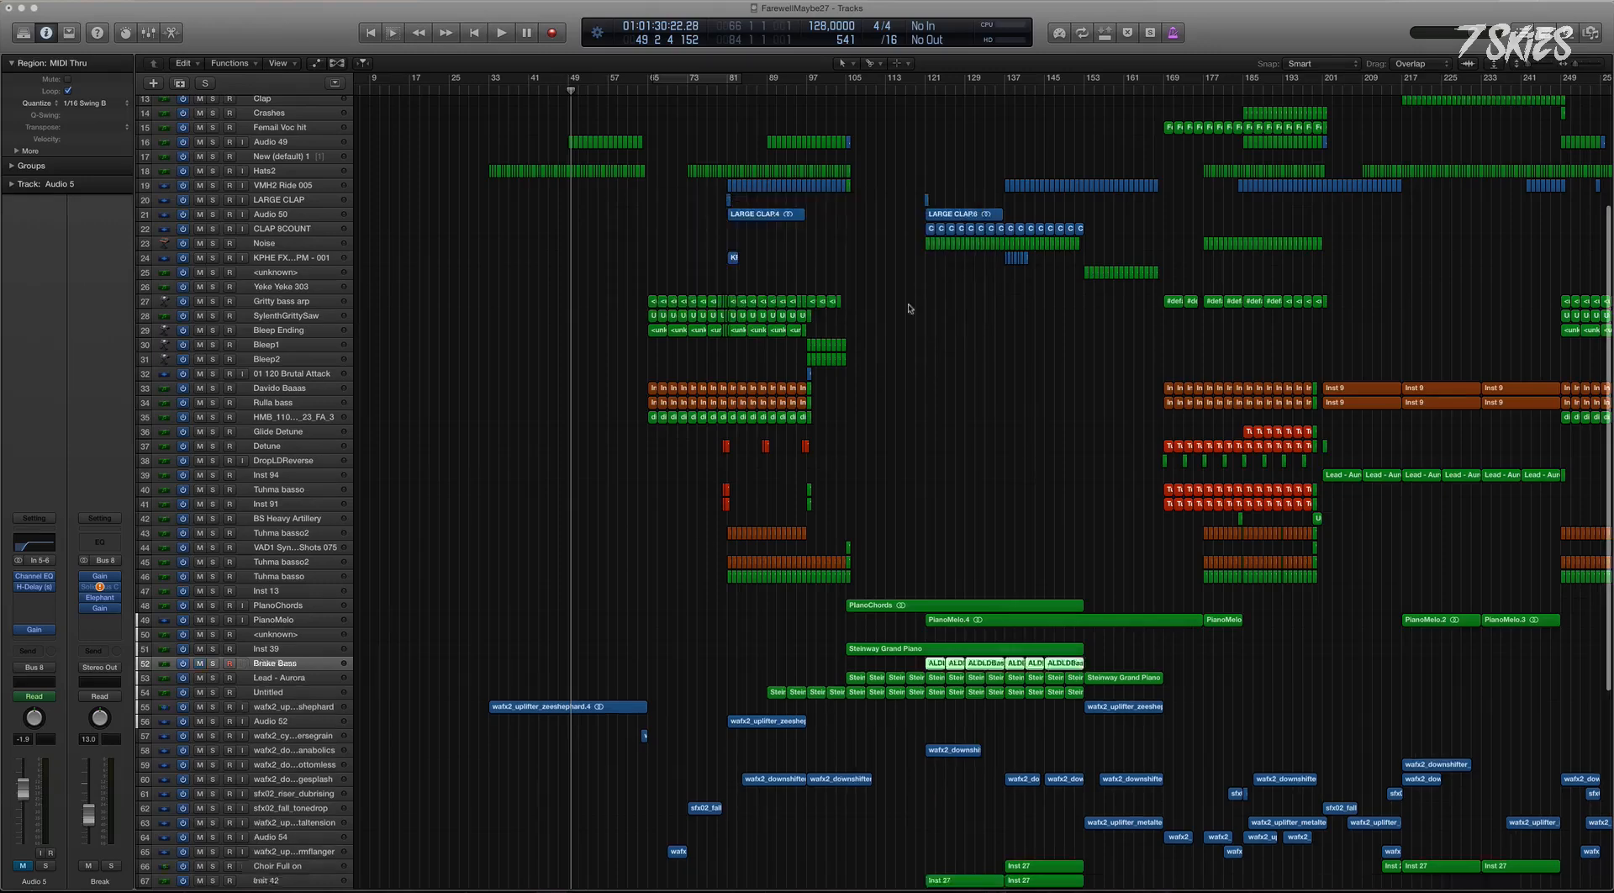
Name all regions on the Choir Full on track after their track name.
scroll(681, 636, "right", 5)
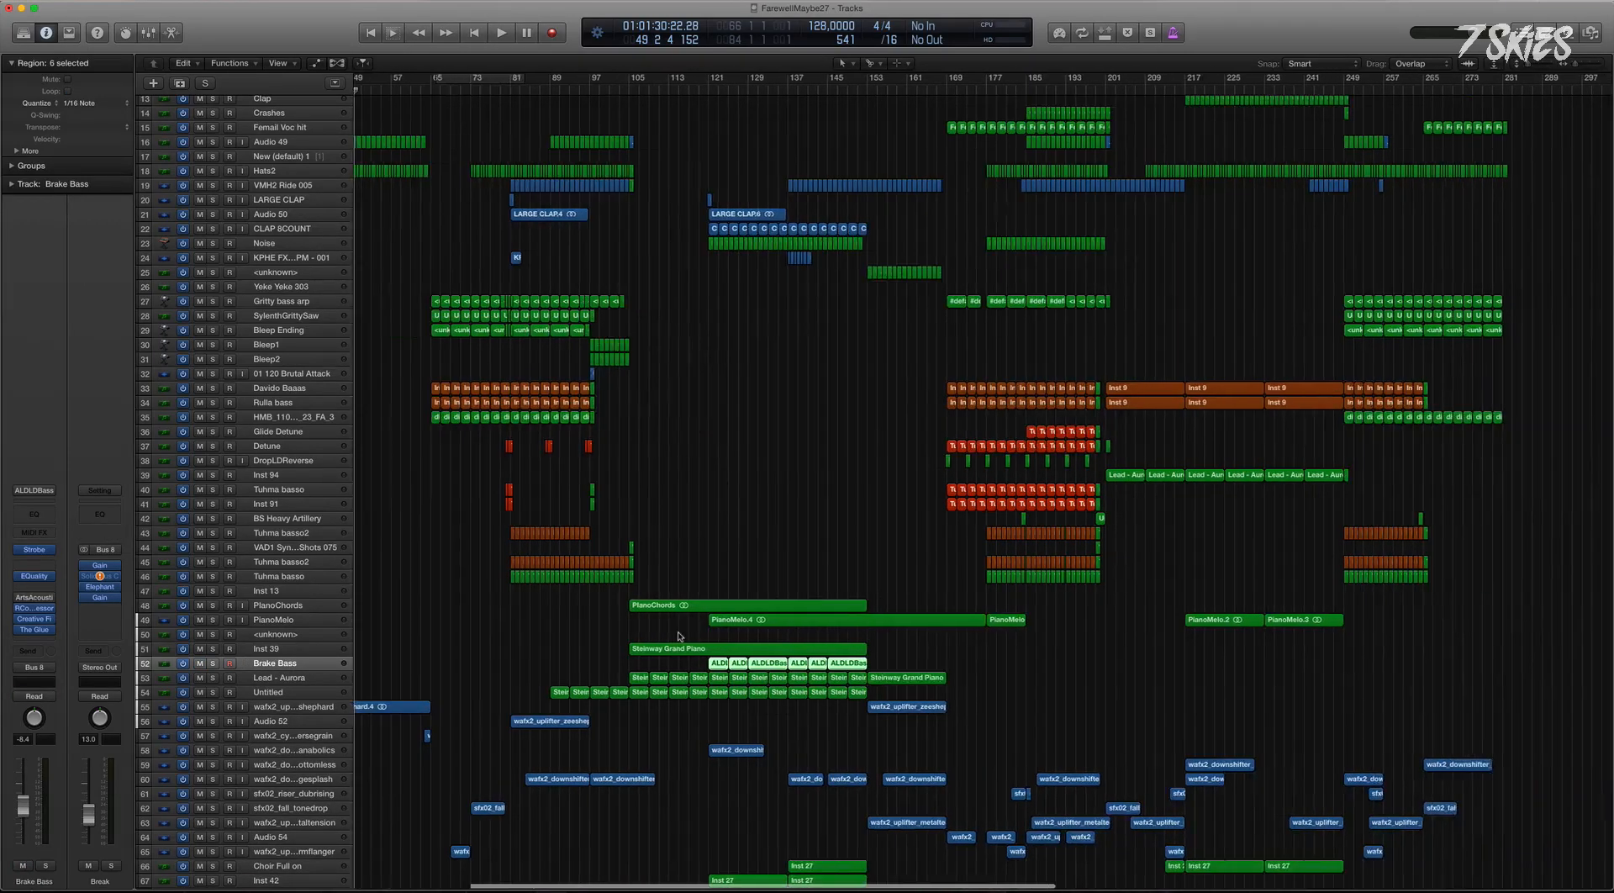
scroll(681, 636, "down", 4)
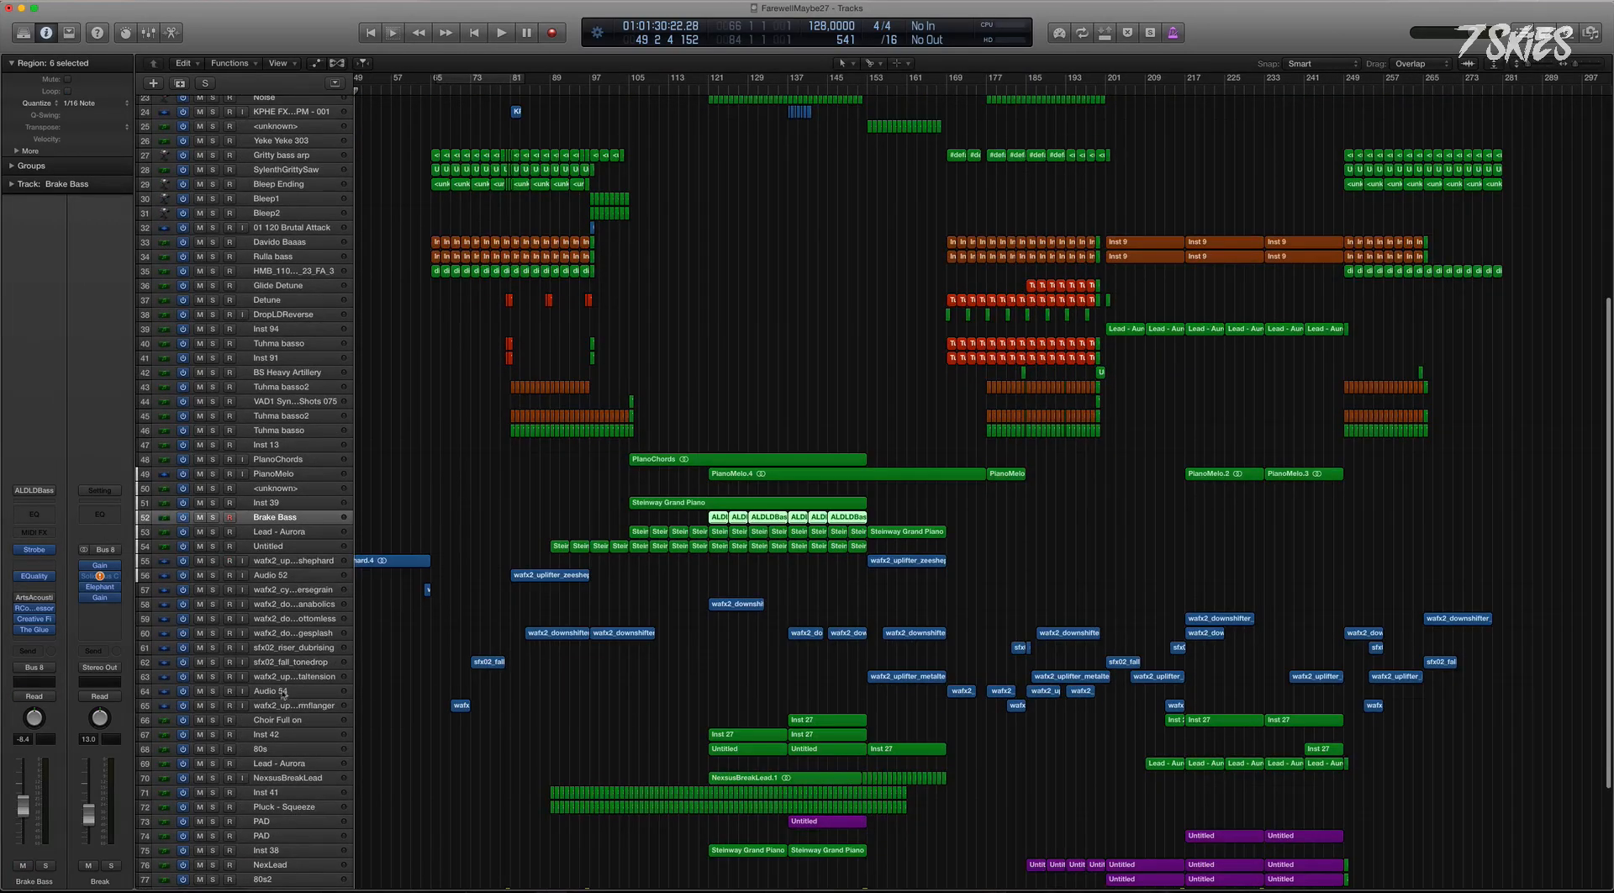
left_click(290, 720)
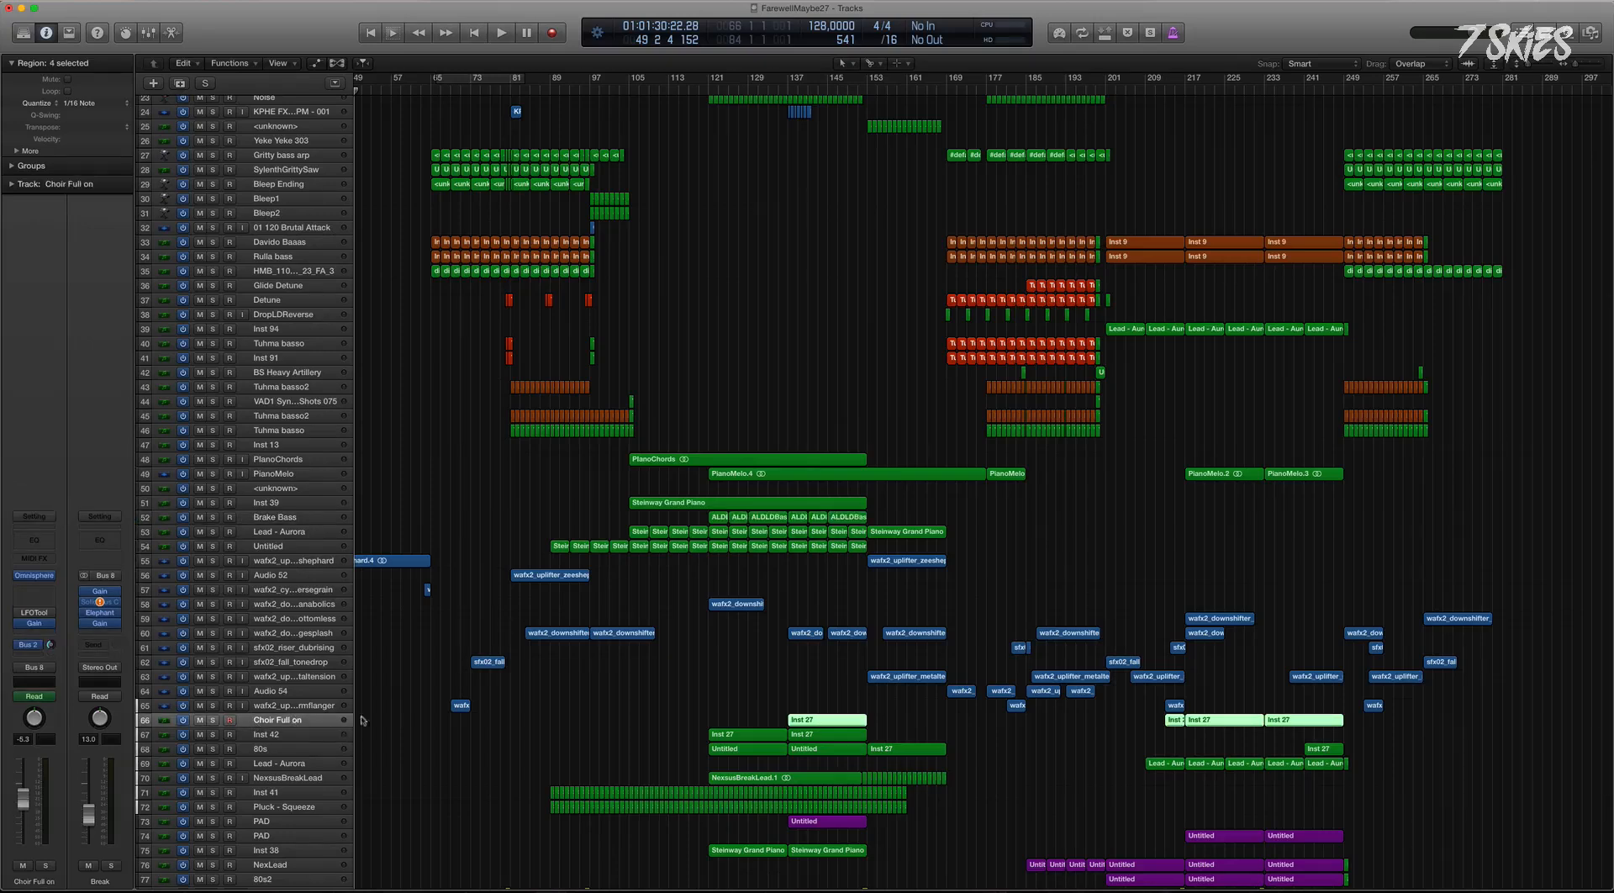
left_click(252, 64)
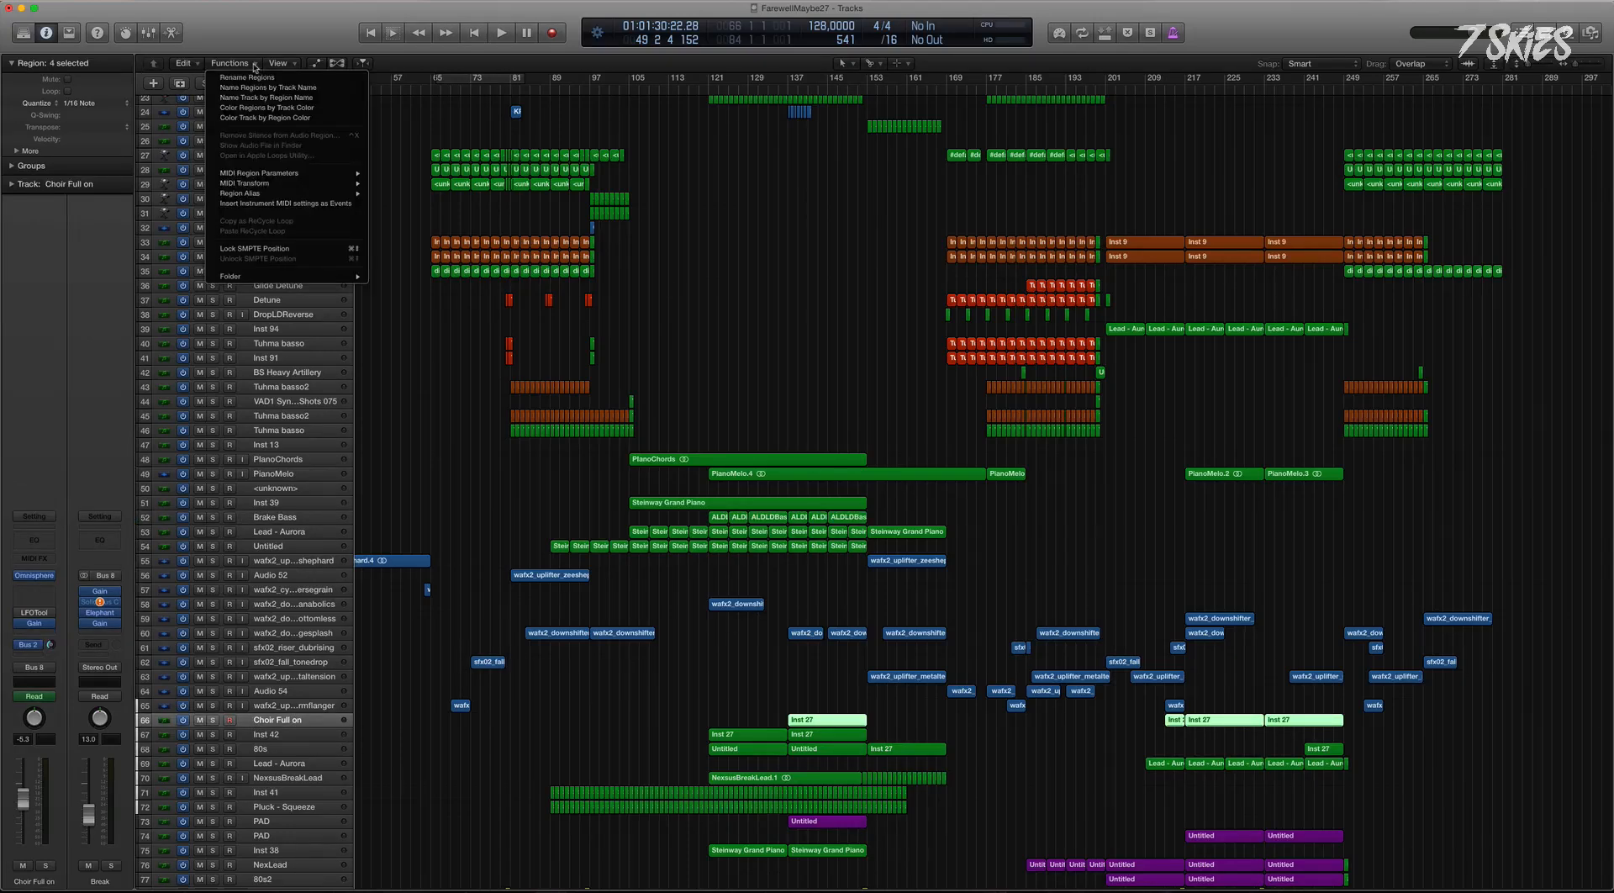
left_click(291, 89)
Rename the Inst 42 track as "Omnisphere" and name its regions after the track.
left_click(307, 737)
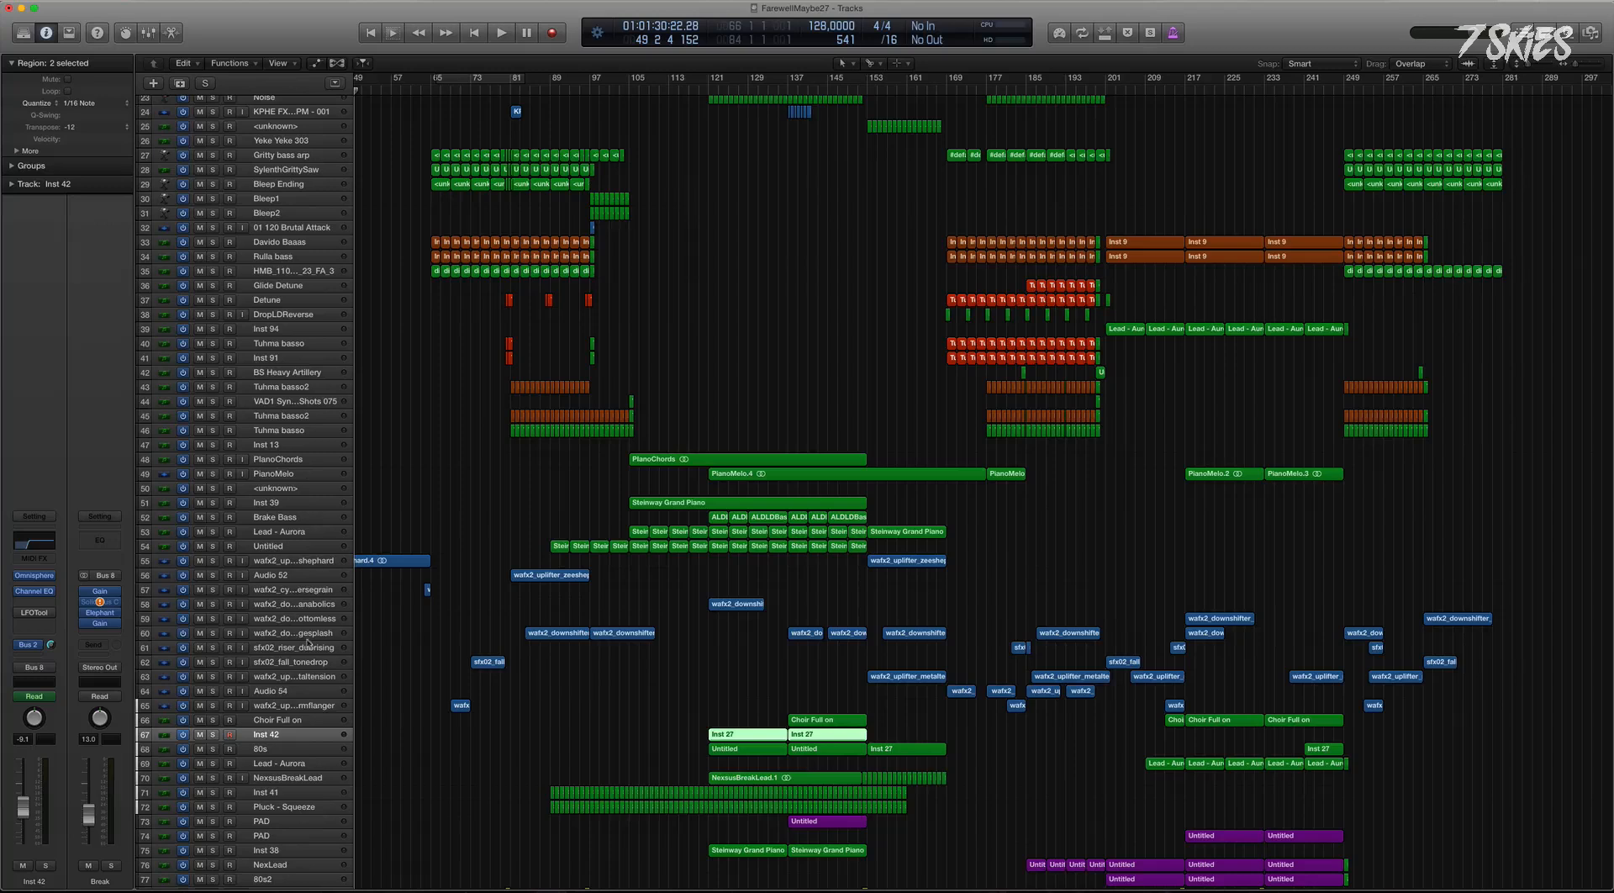
double_click(269, 729)
type("Omnisphere")
key("Return")
left_click(249, 65)
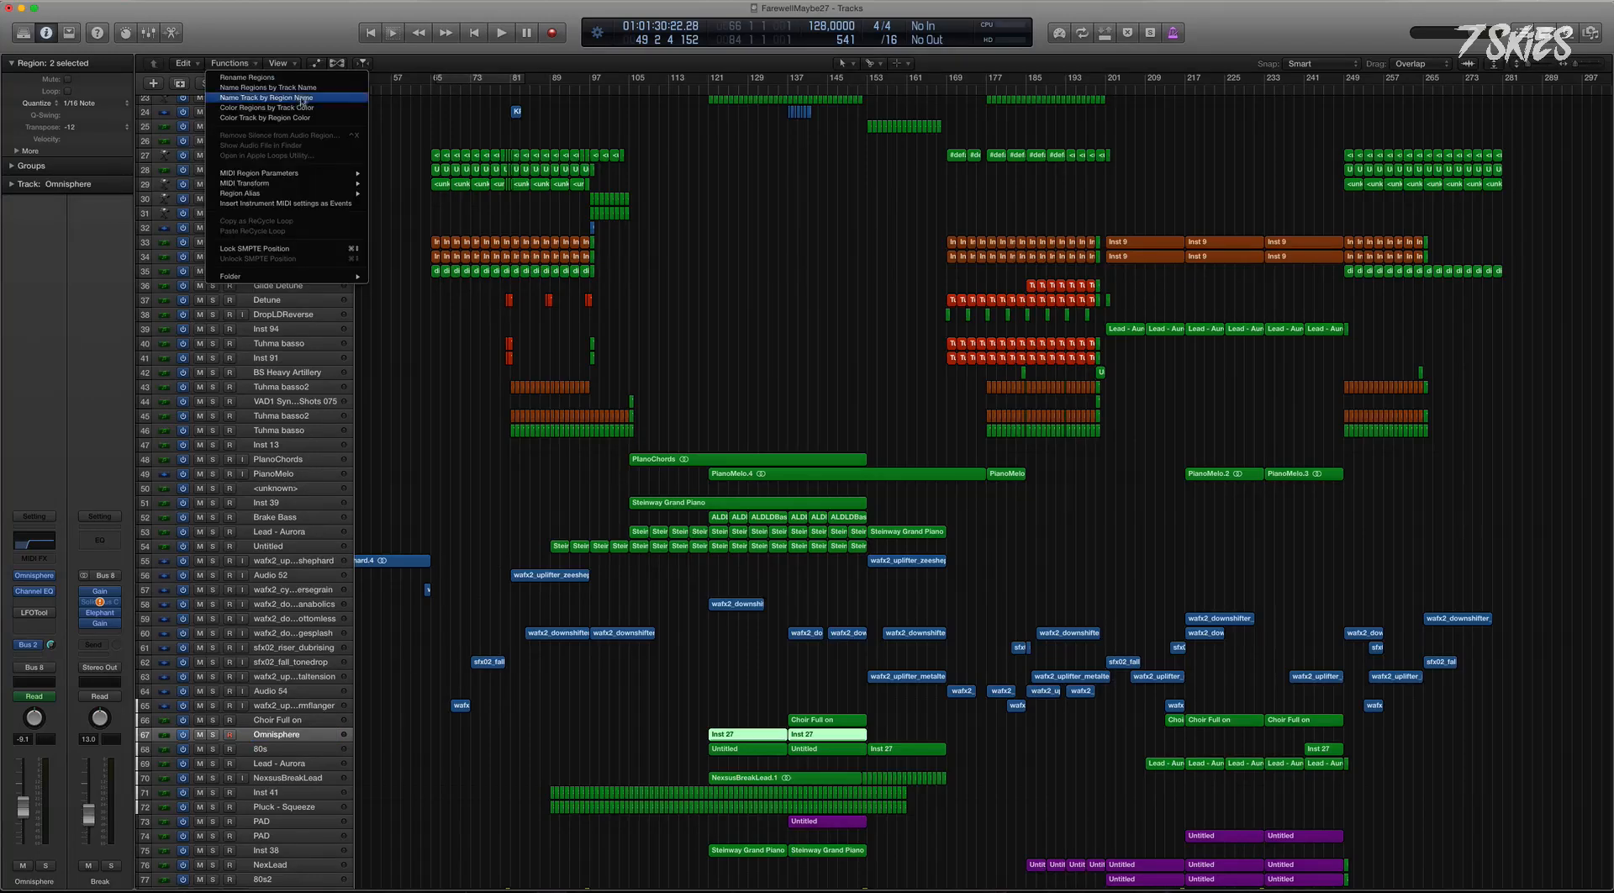
left_click(267, 87)
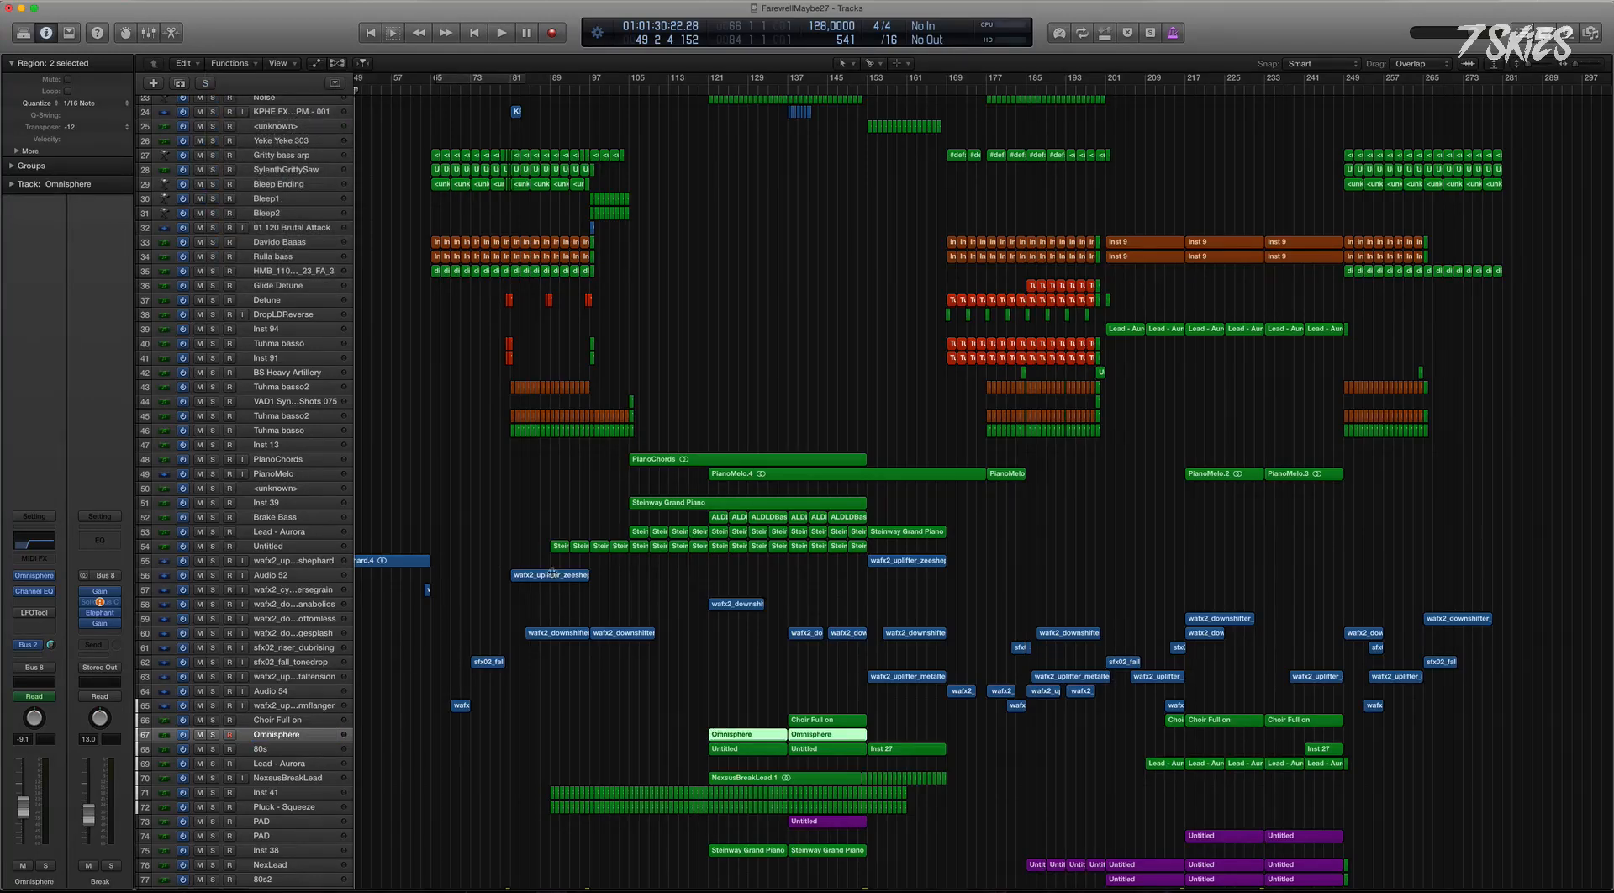
Name all regions on the 80s track after their track name and check them up close.
left_click(265, 749)
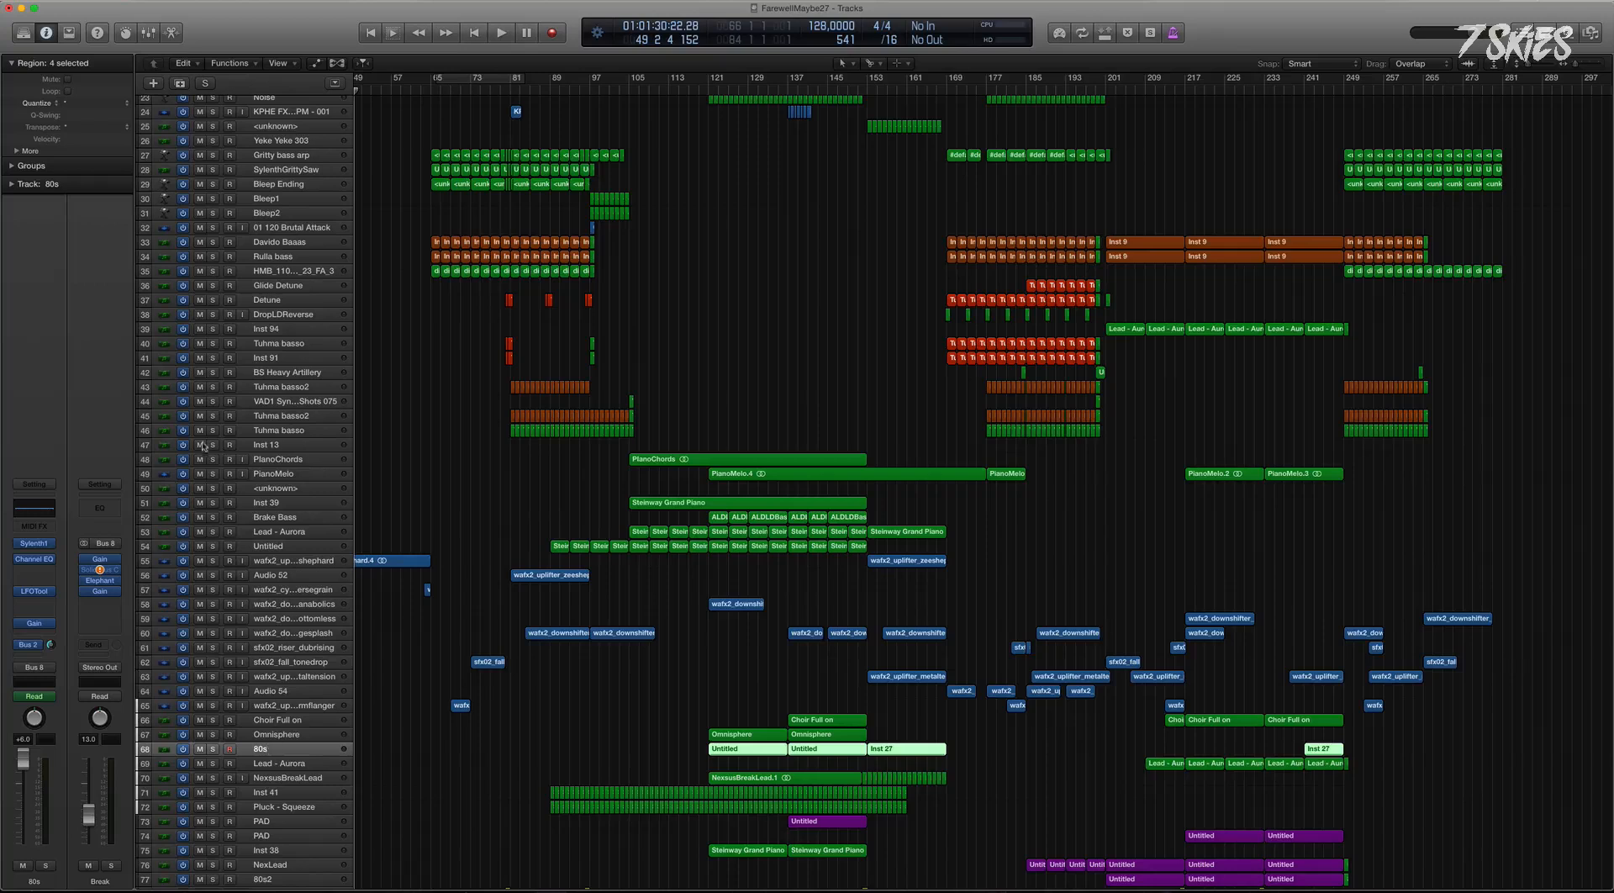
left_click(248, 66)
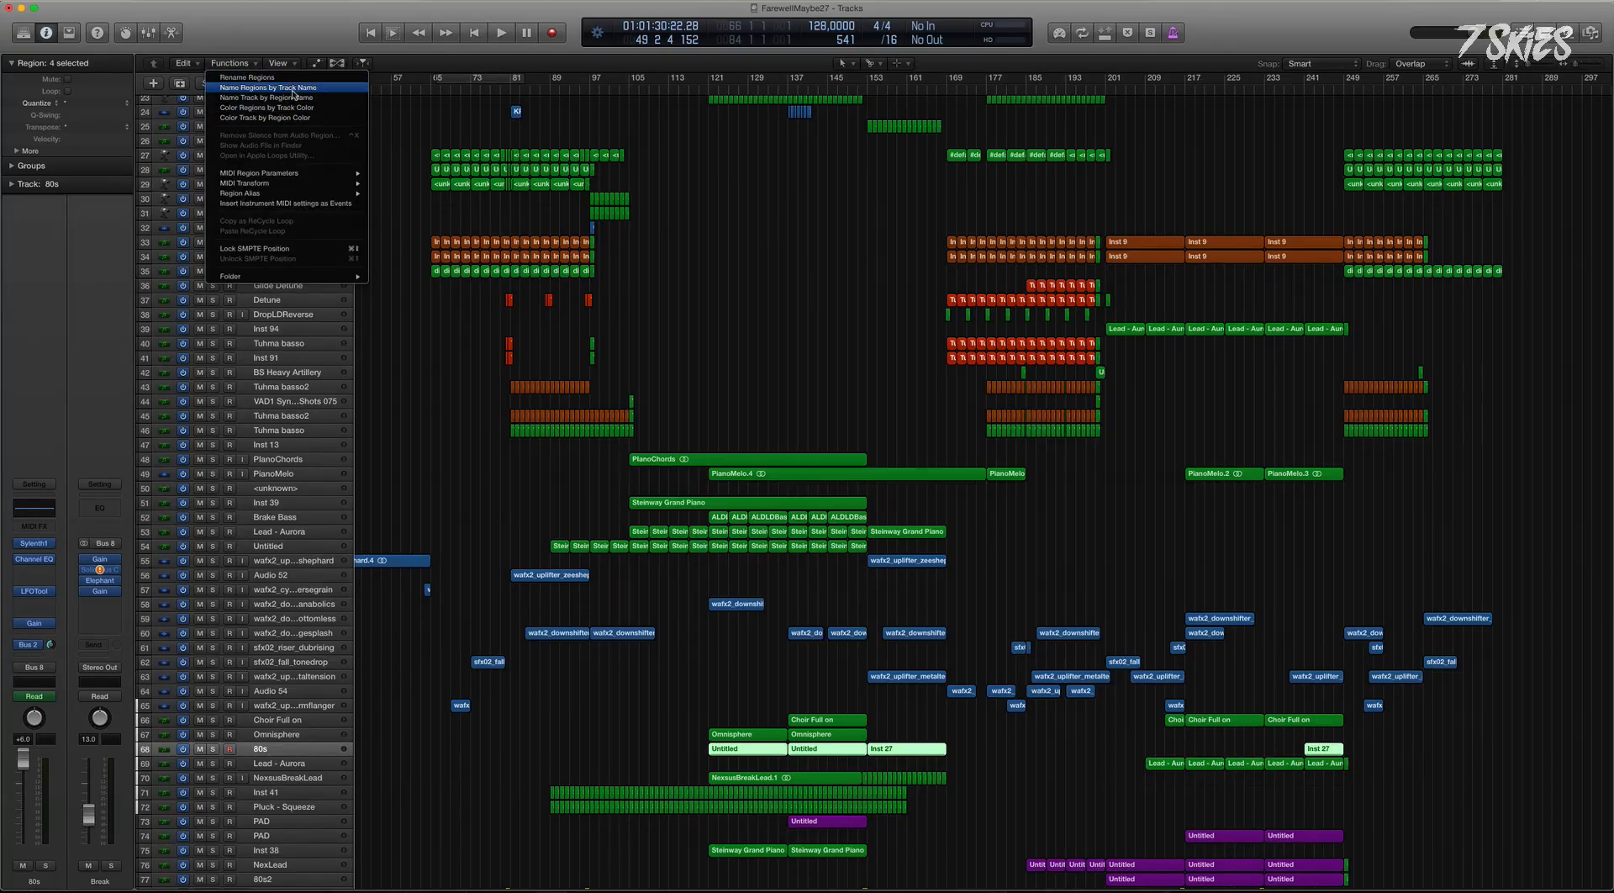
left_click(293, 90)
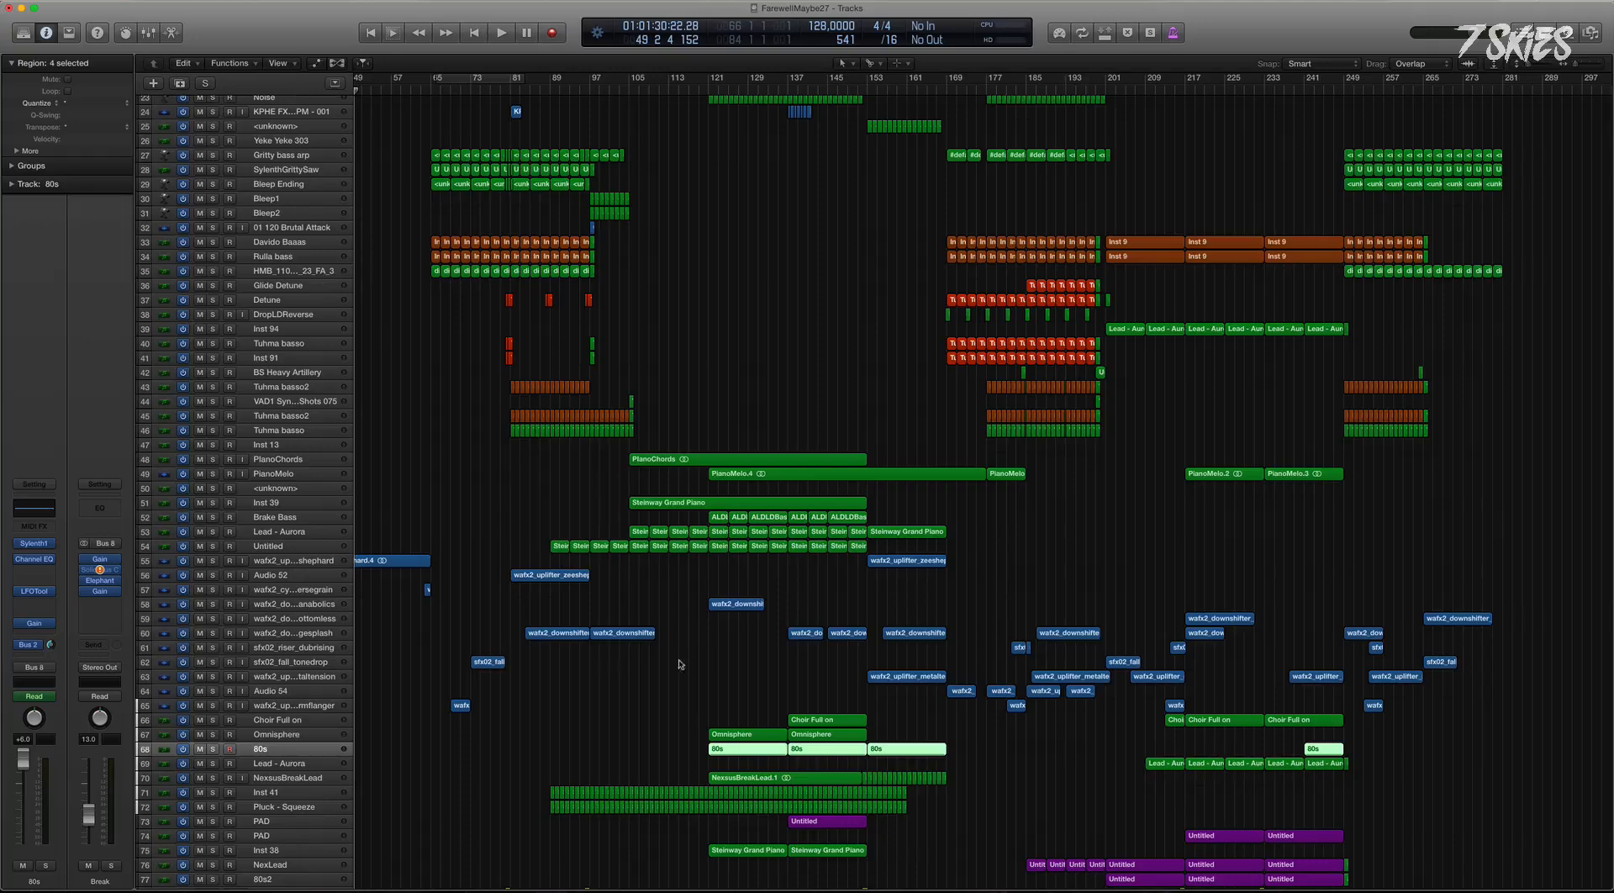
scroll(680, 664, "down", 1)
left_click_drag(502, 714, 1104, 811)
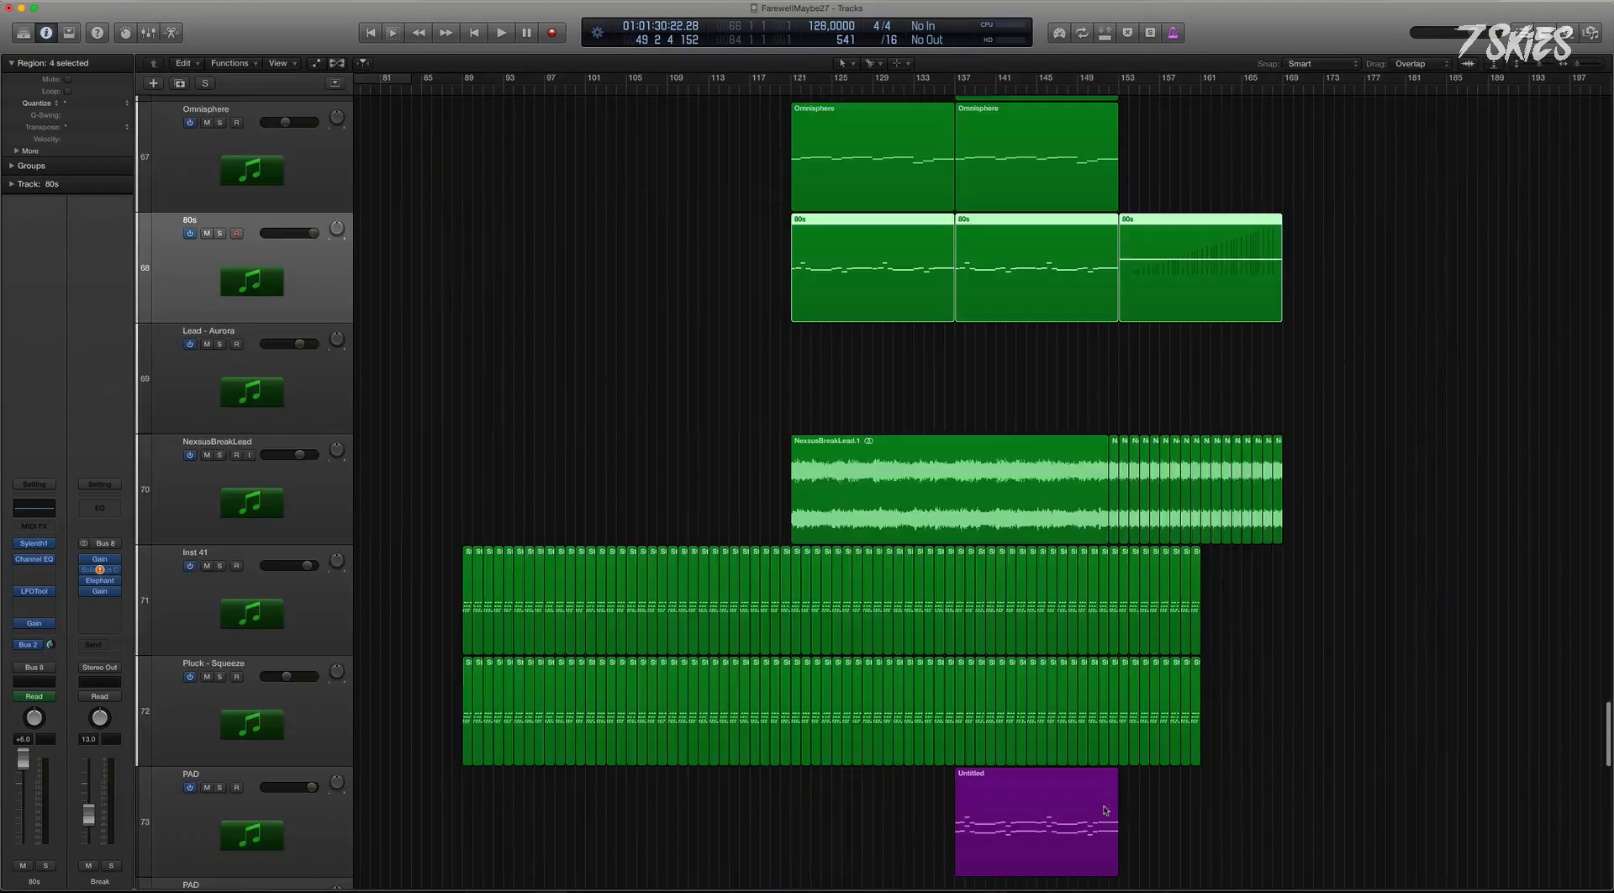
Name all regions on the Davido Basas and Rulla bass tracks after their respective track names.
left_click(426, 585, "ctrl+alt")
key("super+Up")
key("super+Up")
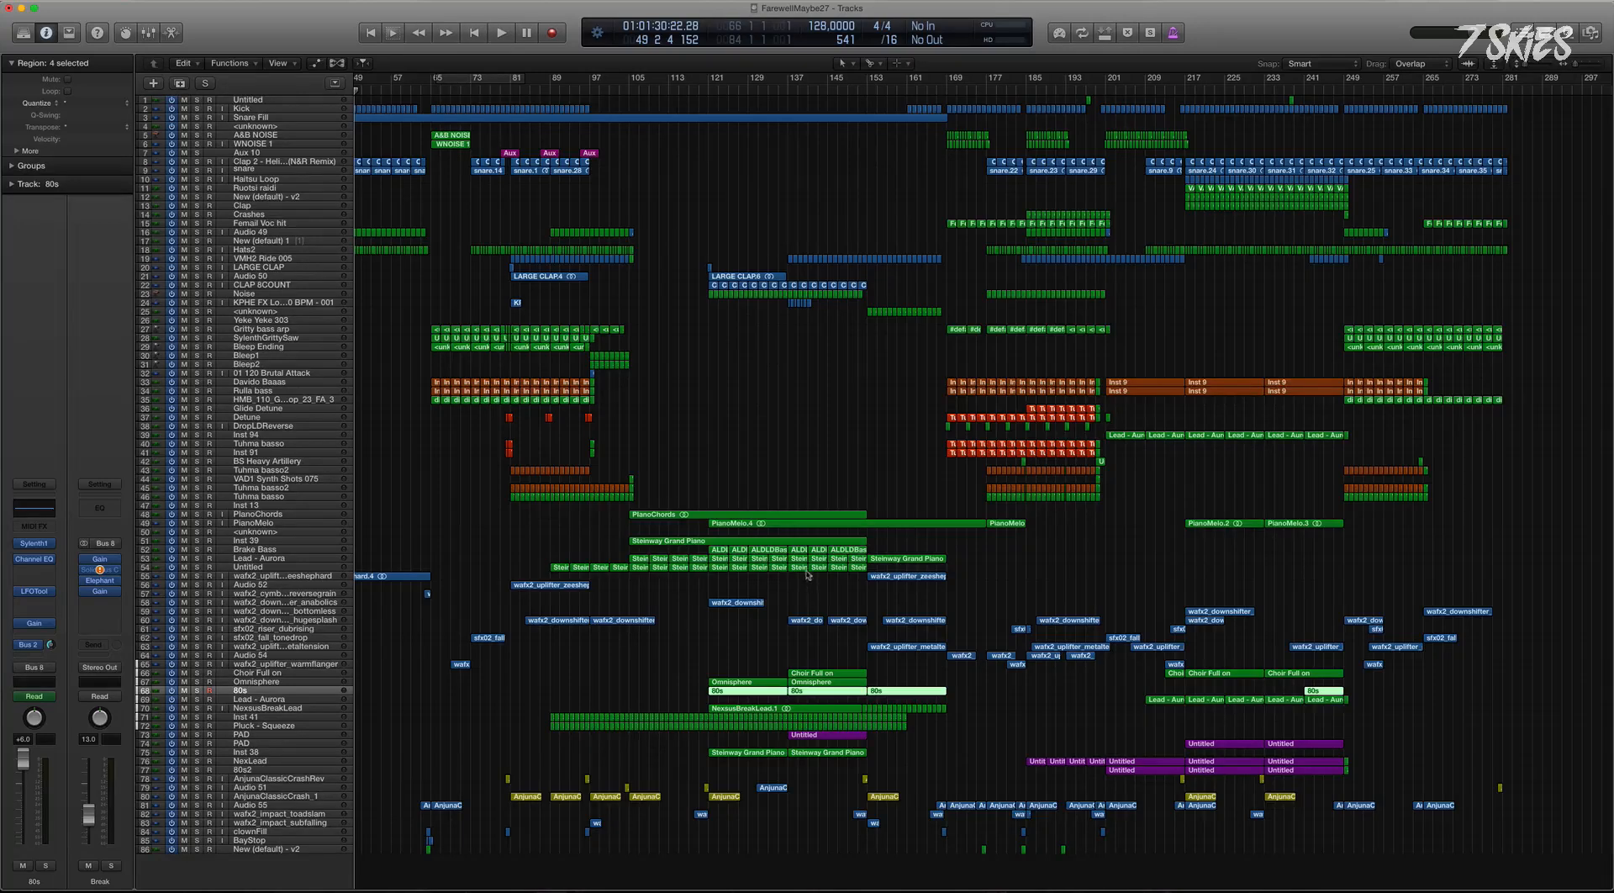
scroll(882, 495, "left", 1)
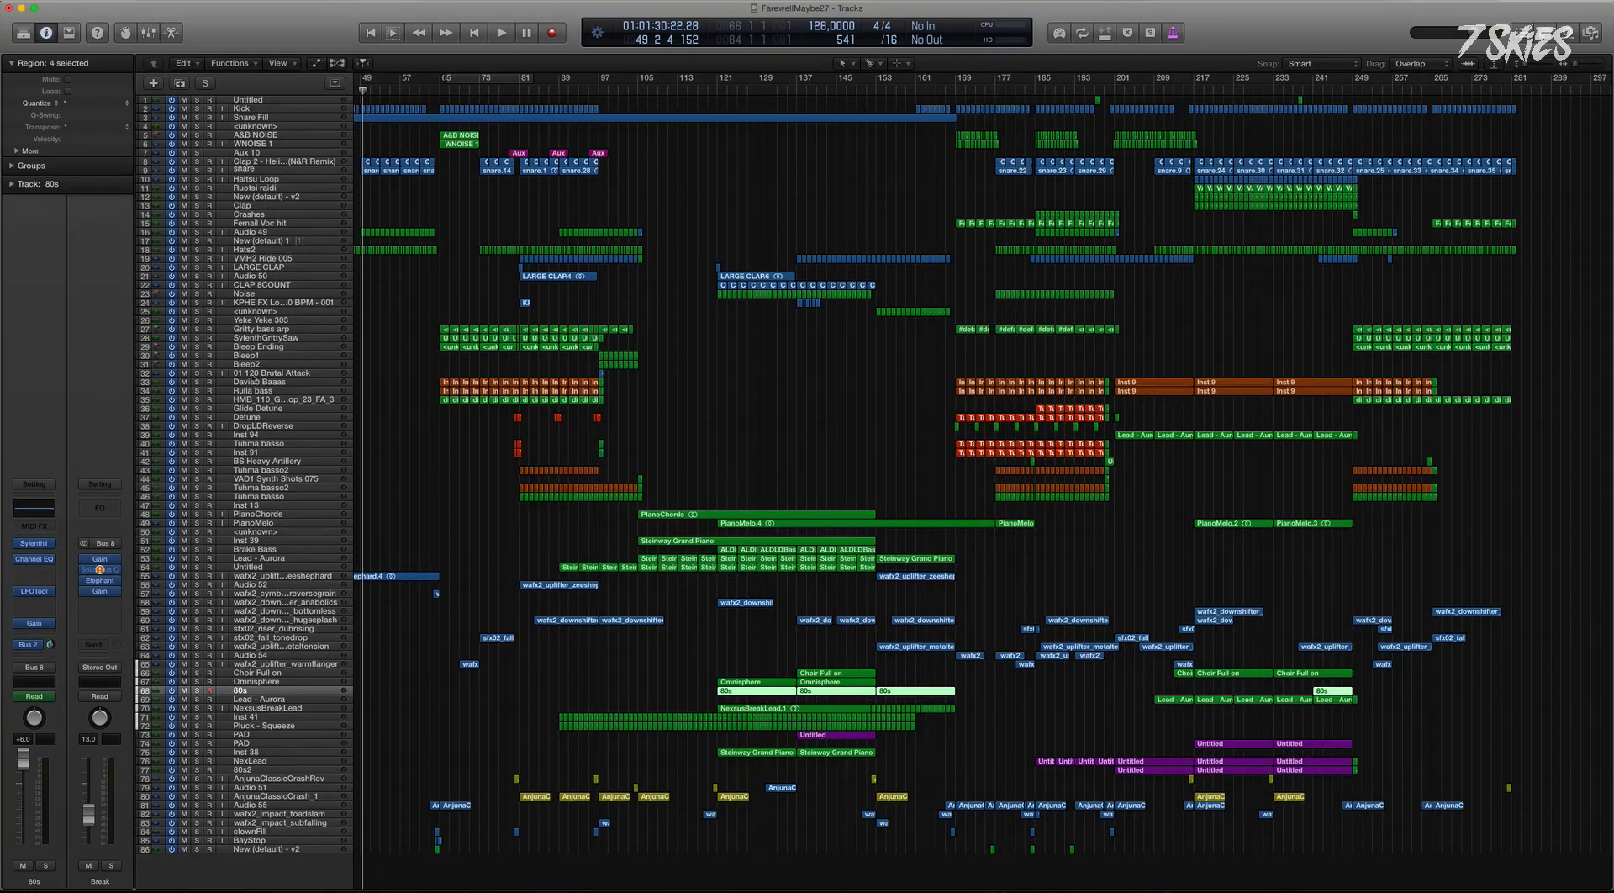
left_click(253, 382)
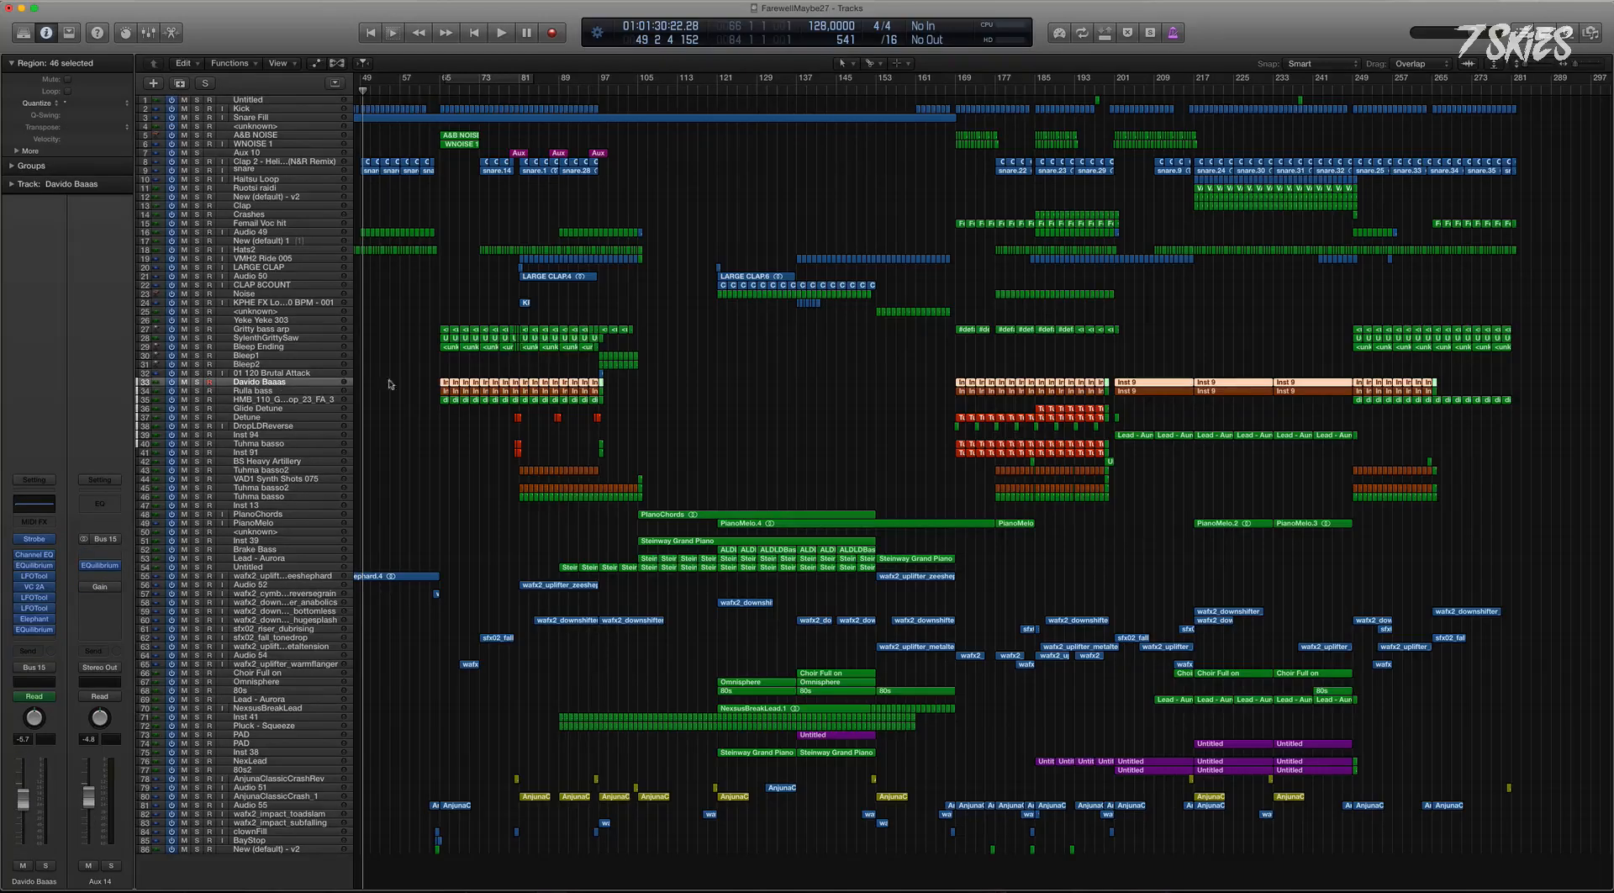
left_click(262, 66)
left_click(265, 86)
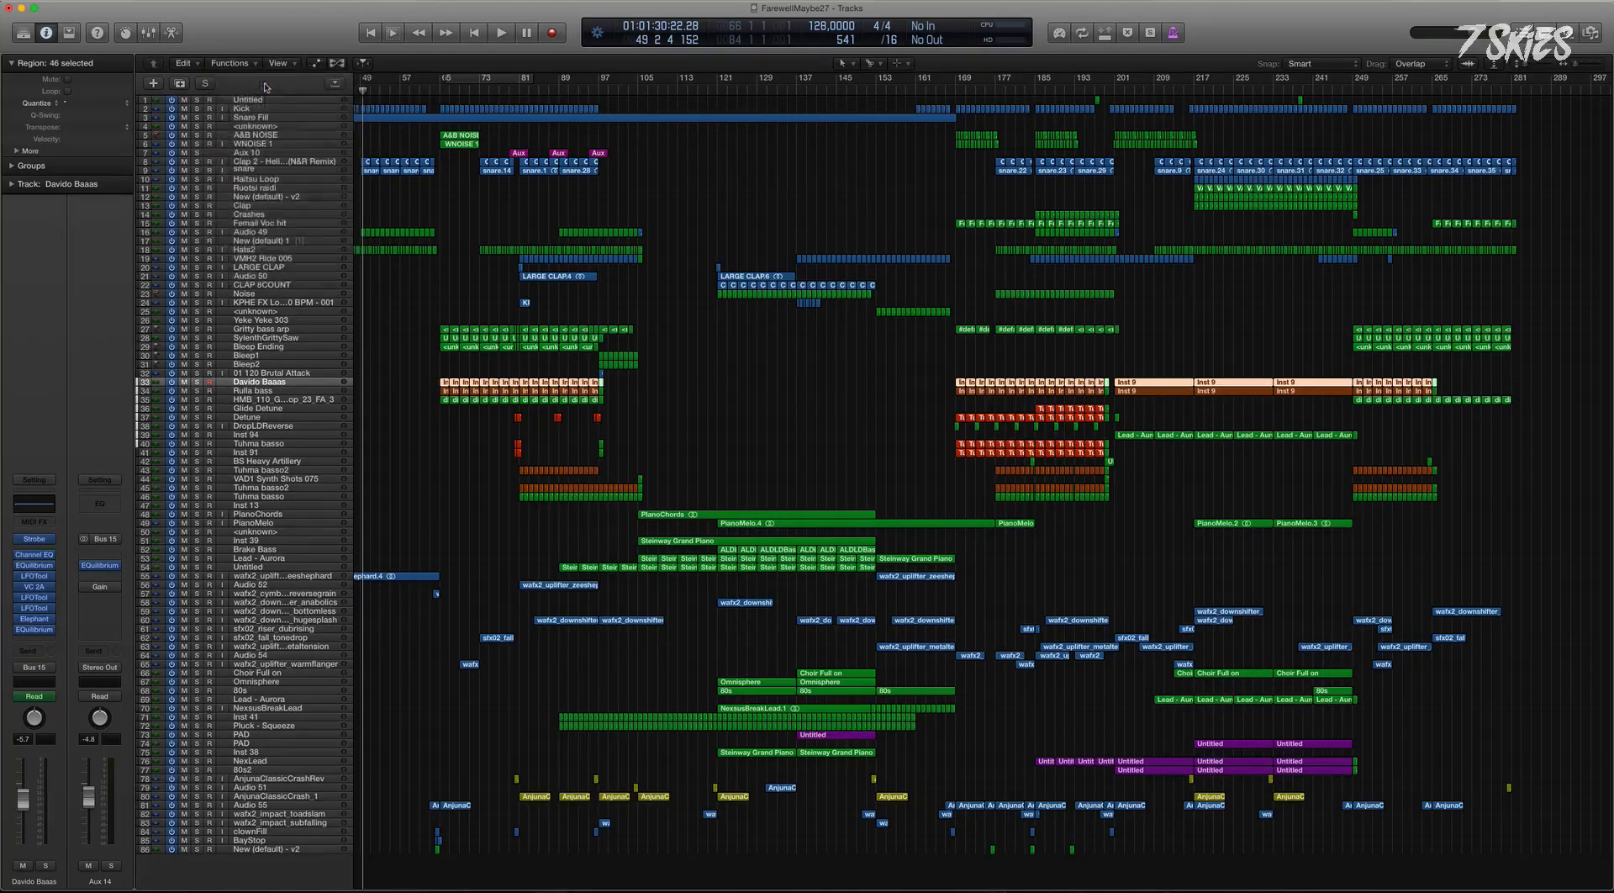
left_click(255, 390)
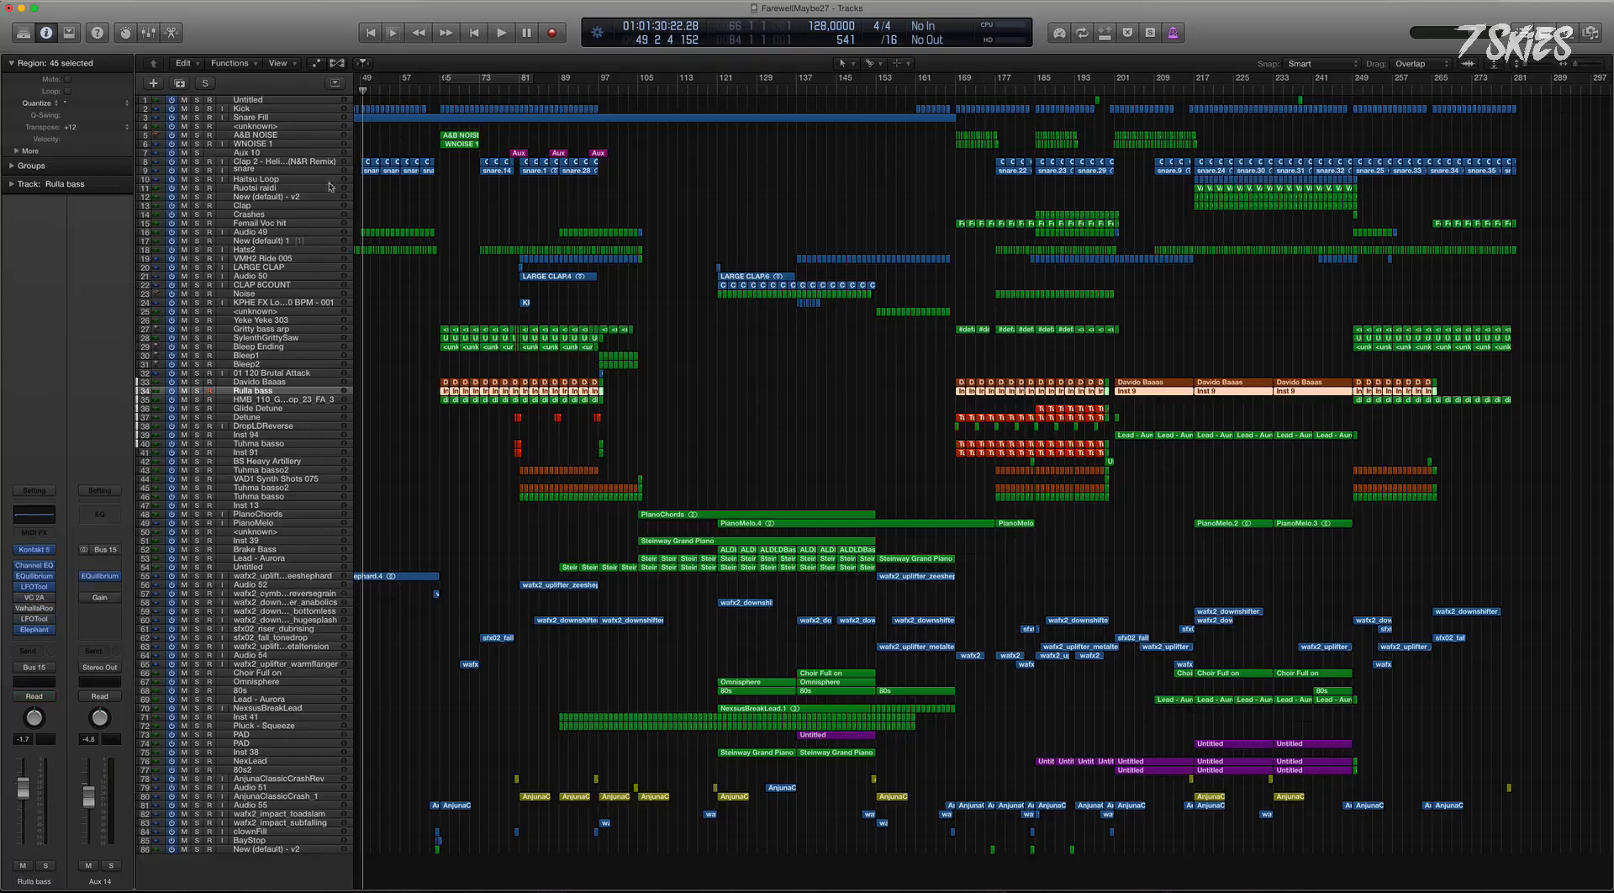
left_click(244, 64)
left_click(264, 110)
Select all regions on the HMB_110 track, followed by all regions on the Hats2 track, to review them across the arrangement.
left_click(275, 400)
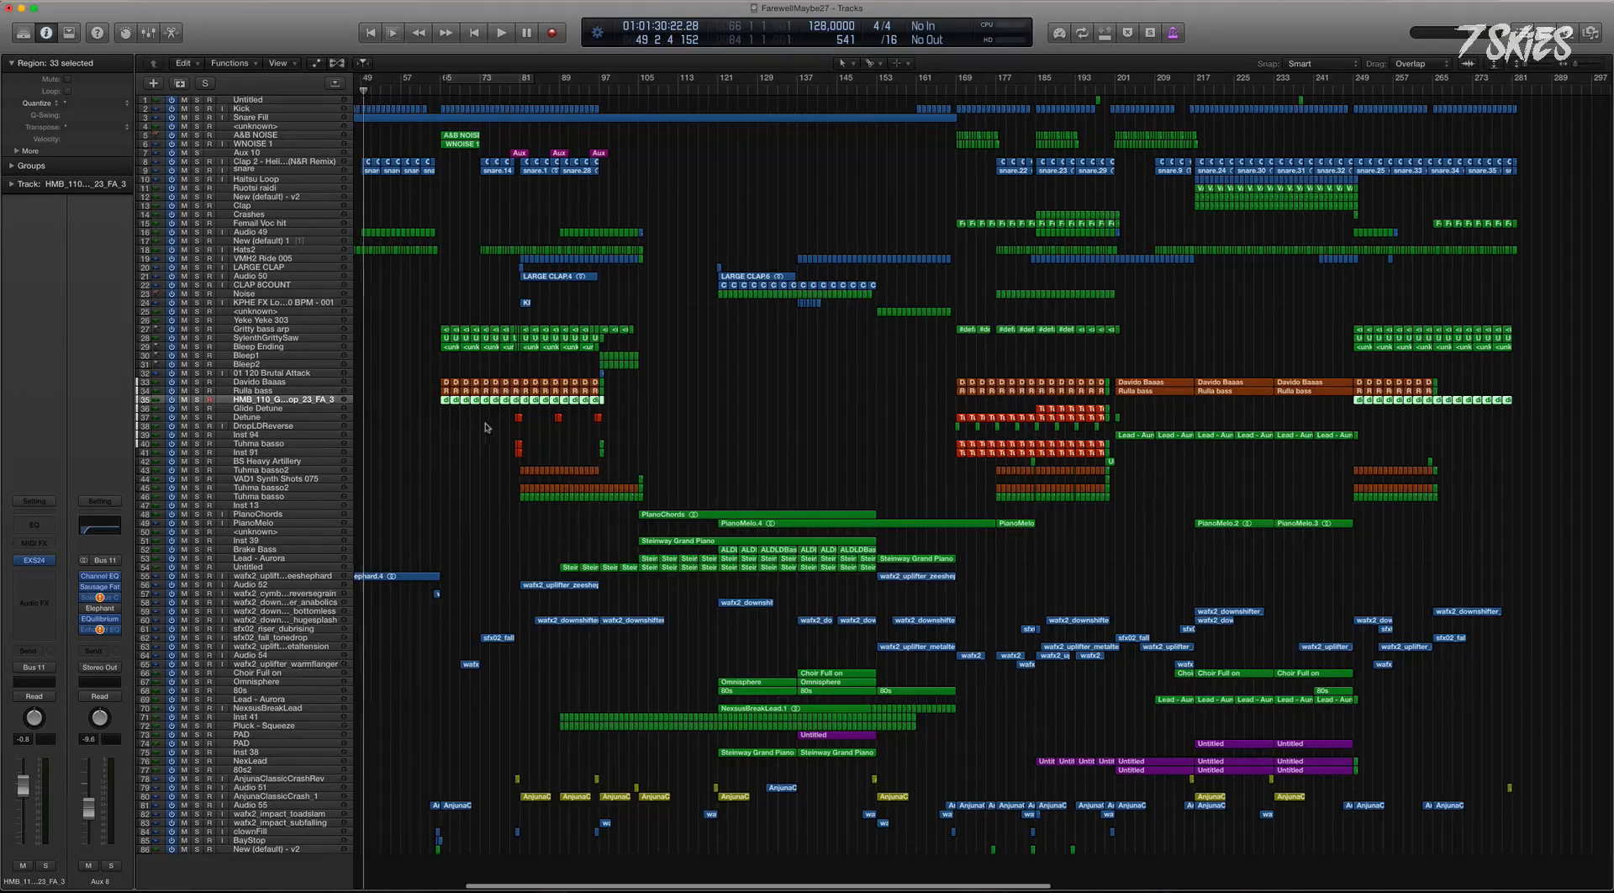
scroll(504, 319, "left", 5)
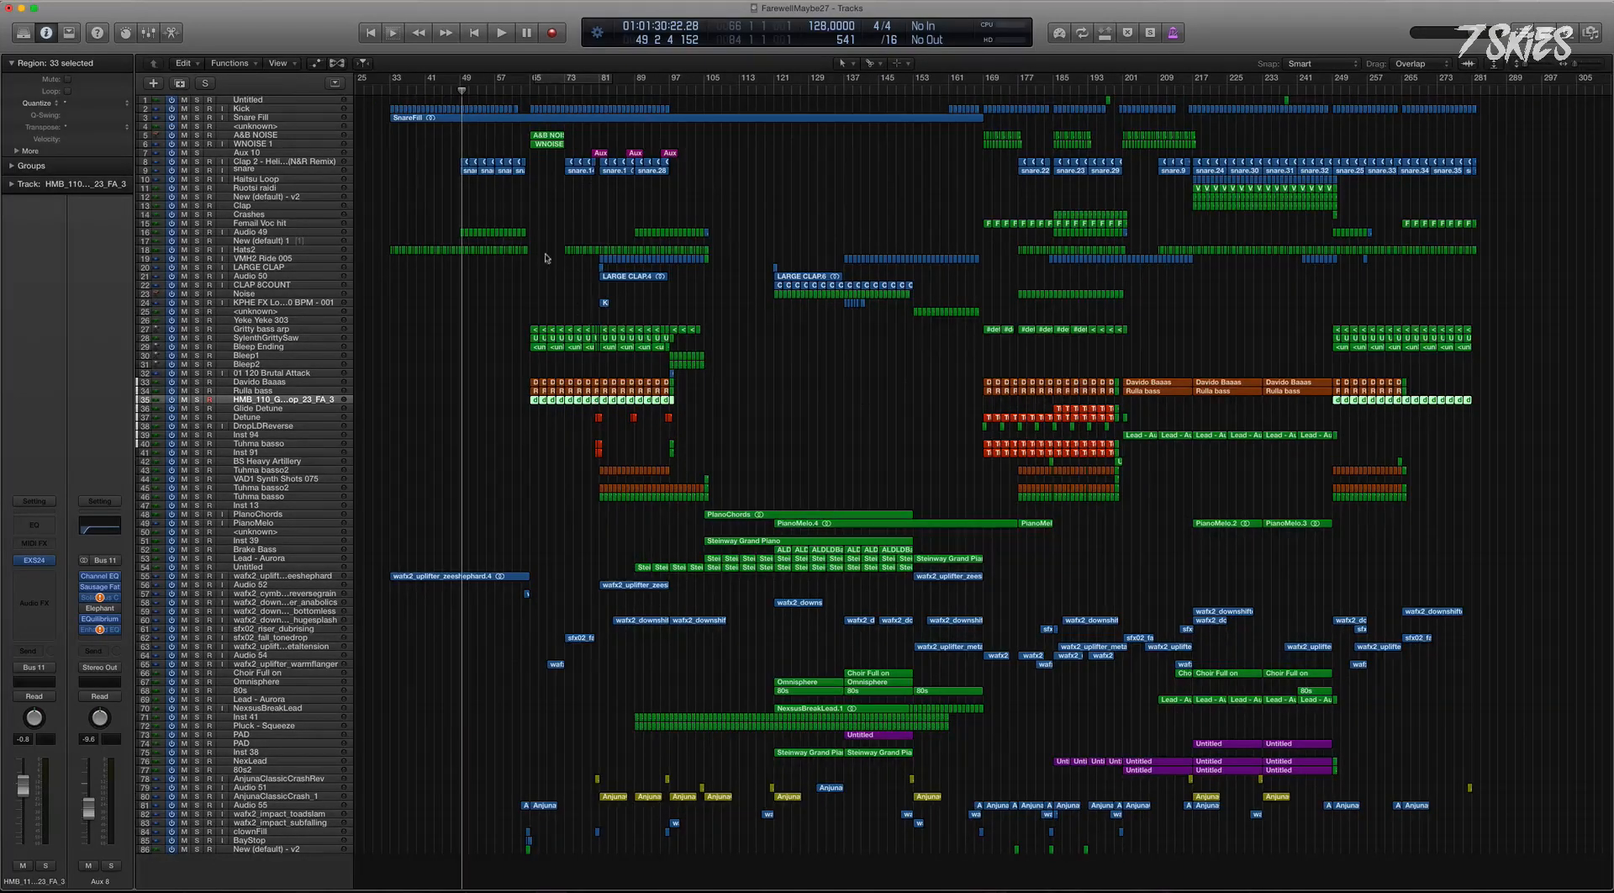
left_click(259, 250)
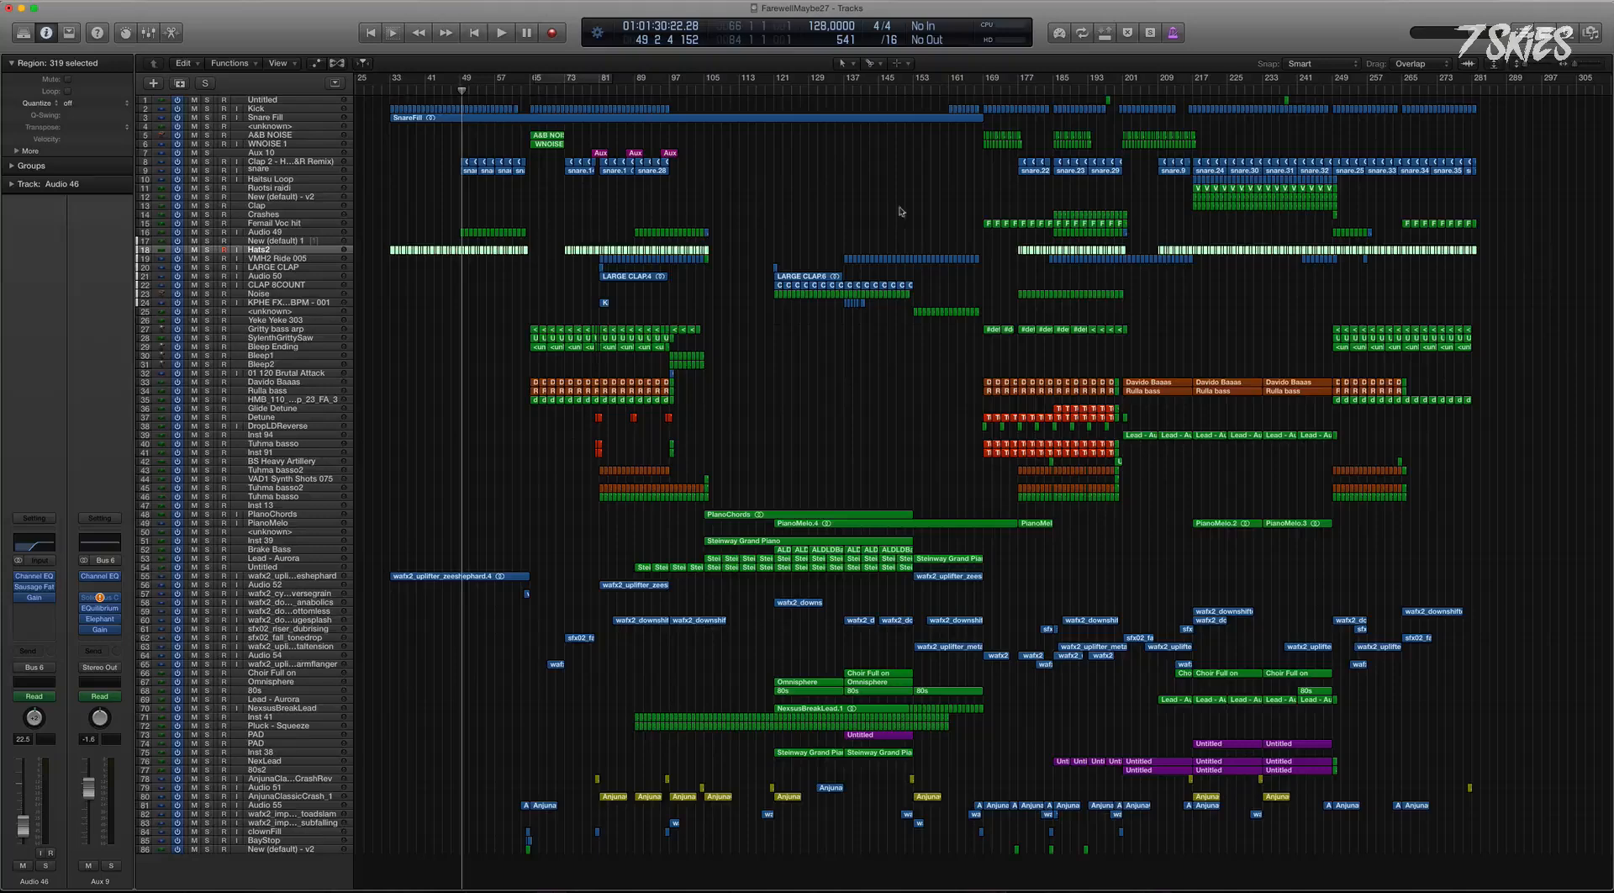
Delete the silent middle section of the long Snare Fill region, from bar 65 to about bar 144.
scroll(786, 300, "up", 1)
scroll(704, 324, "up", 1)
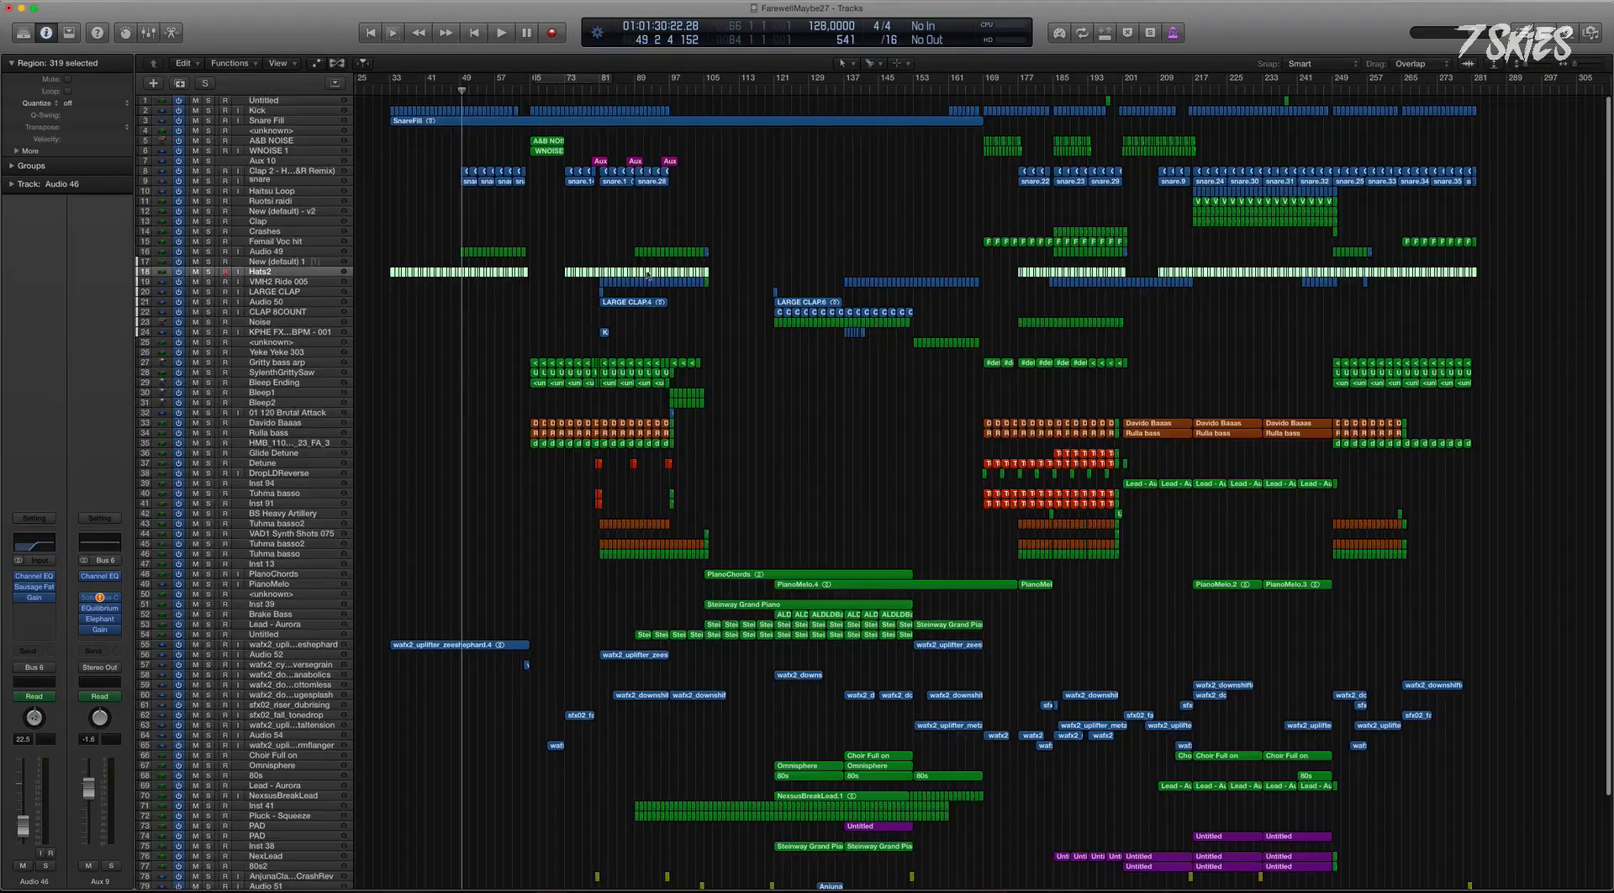
scroll(598, 116, "up", 8)
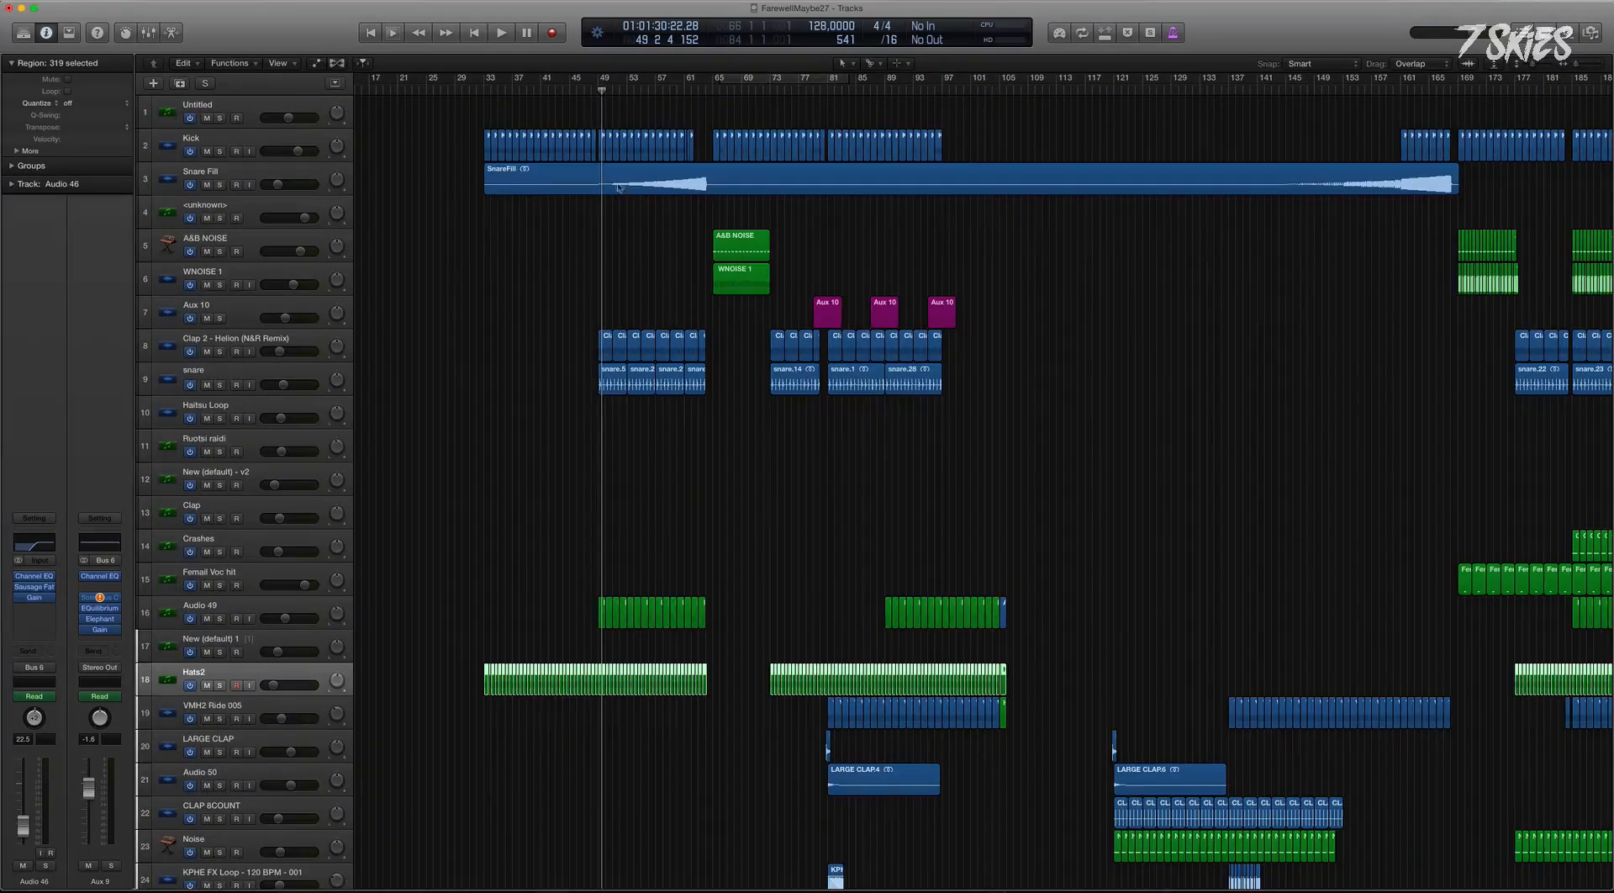
left_click(716, 179)
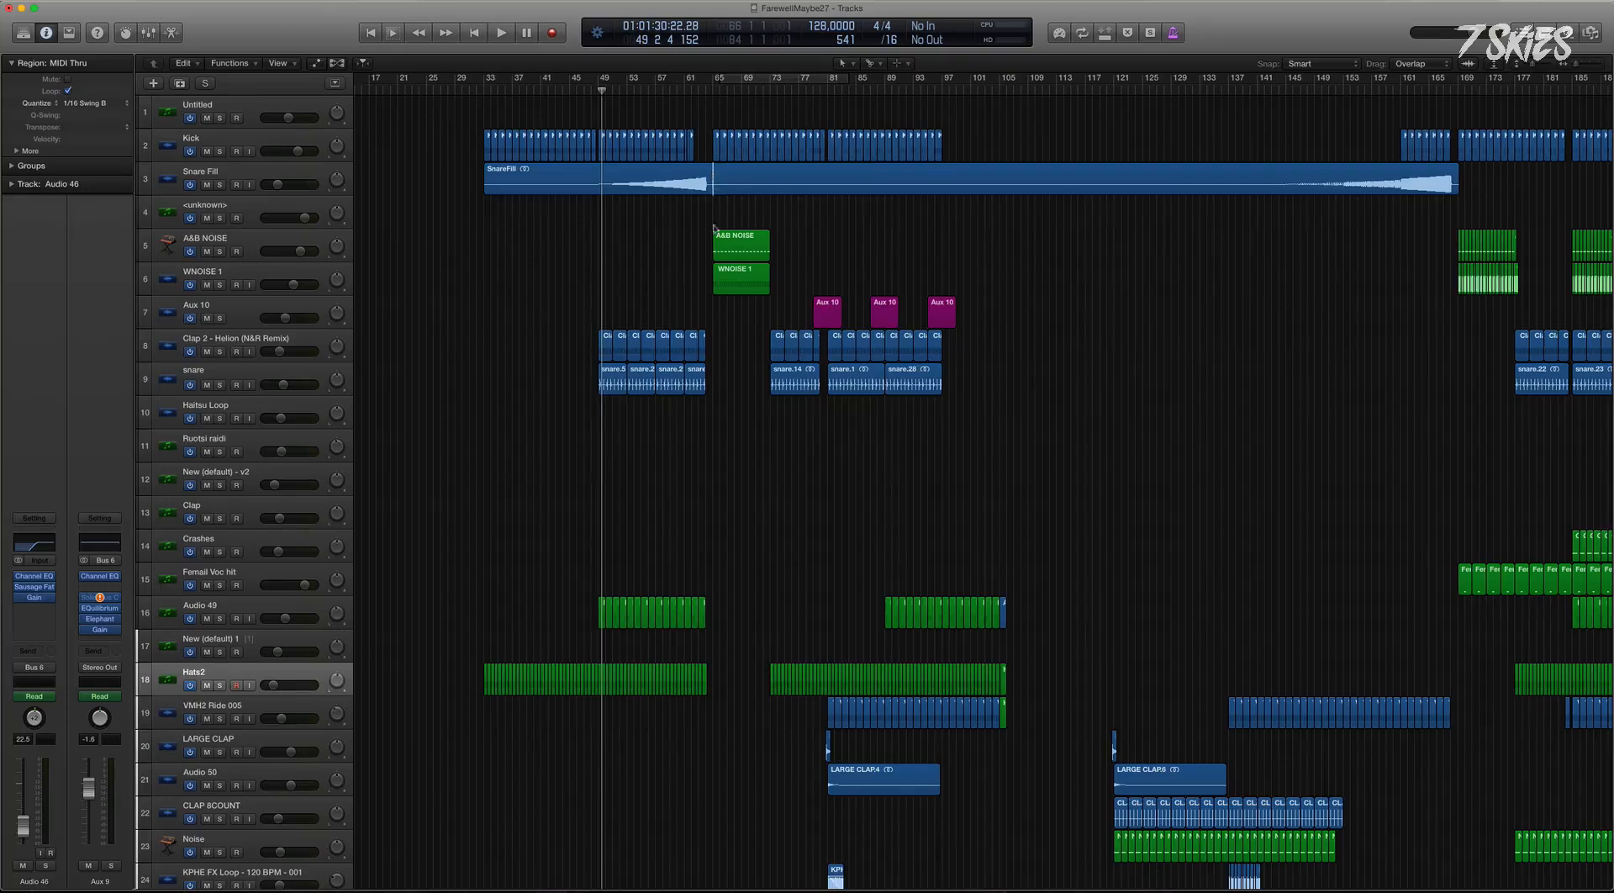
left_click_drag(577, 247, 1504, 109)
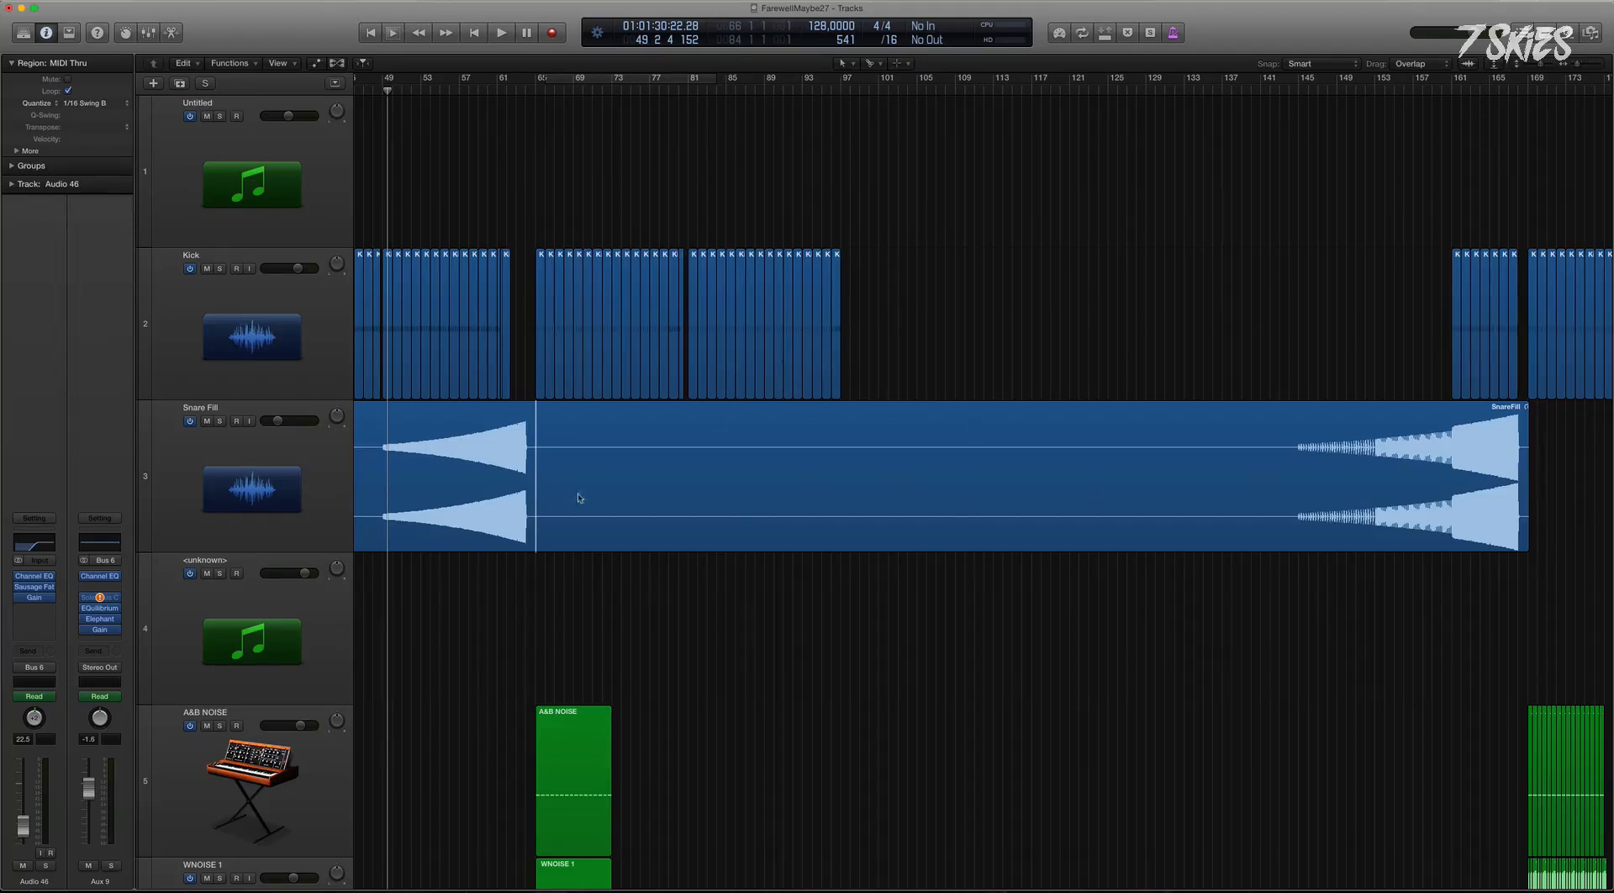
left_click_drag(537, 480, 1290, 535)
key("Delete")
Delete the silent start of the first Snare Fill region up to bar 48.
scroll(843, 497, "left", 10)
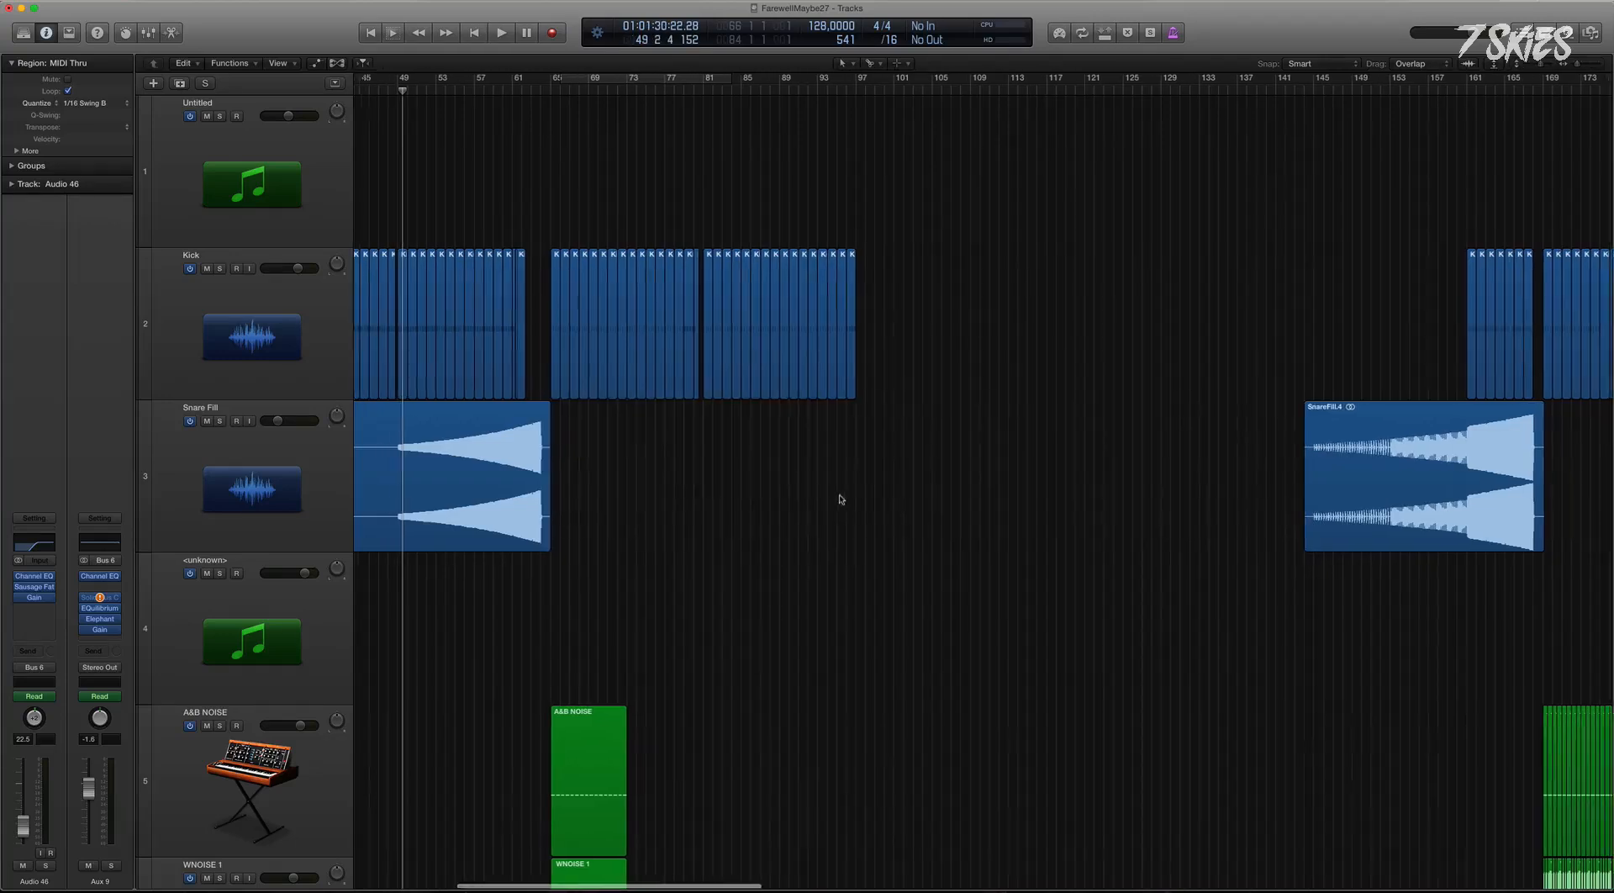
left_click_drag(551, 458, 807, 557)
key("Delete")
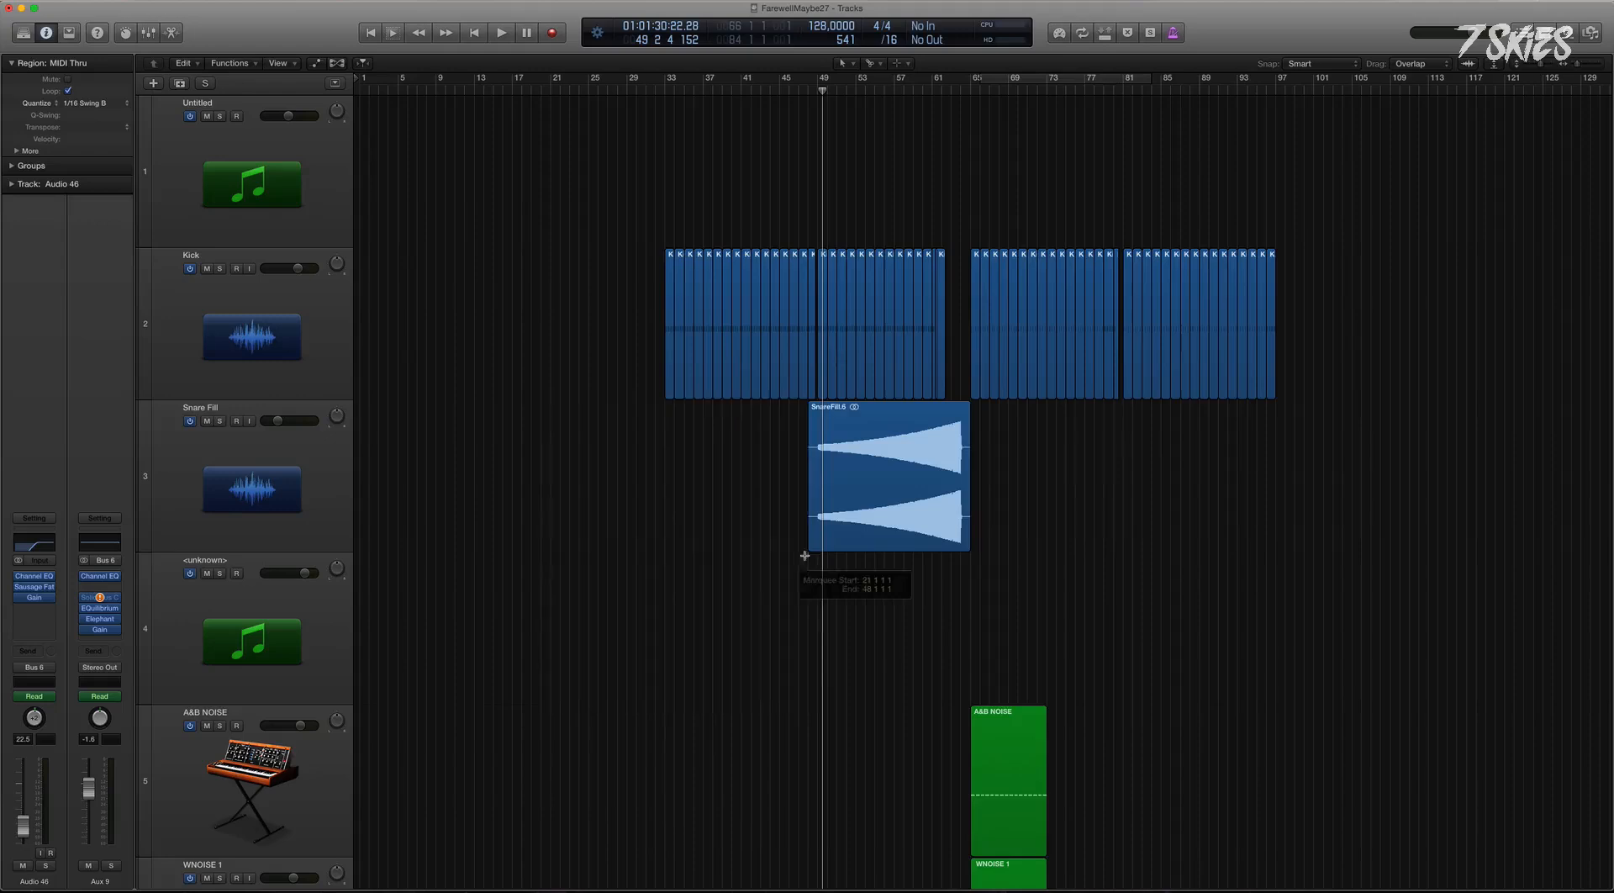
Delete the silent tail of the PianoMelo regions from about bar 160 up to the empty region's end near bar 185.
scroll(735, 385, "down", 10)
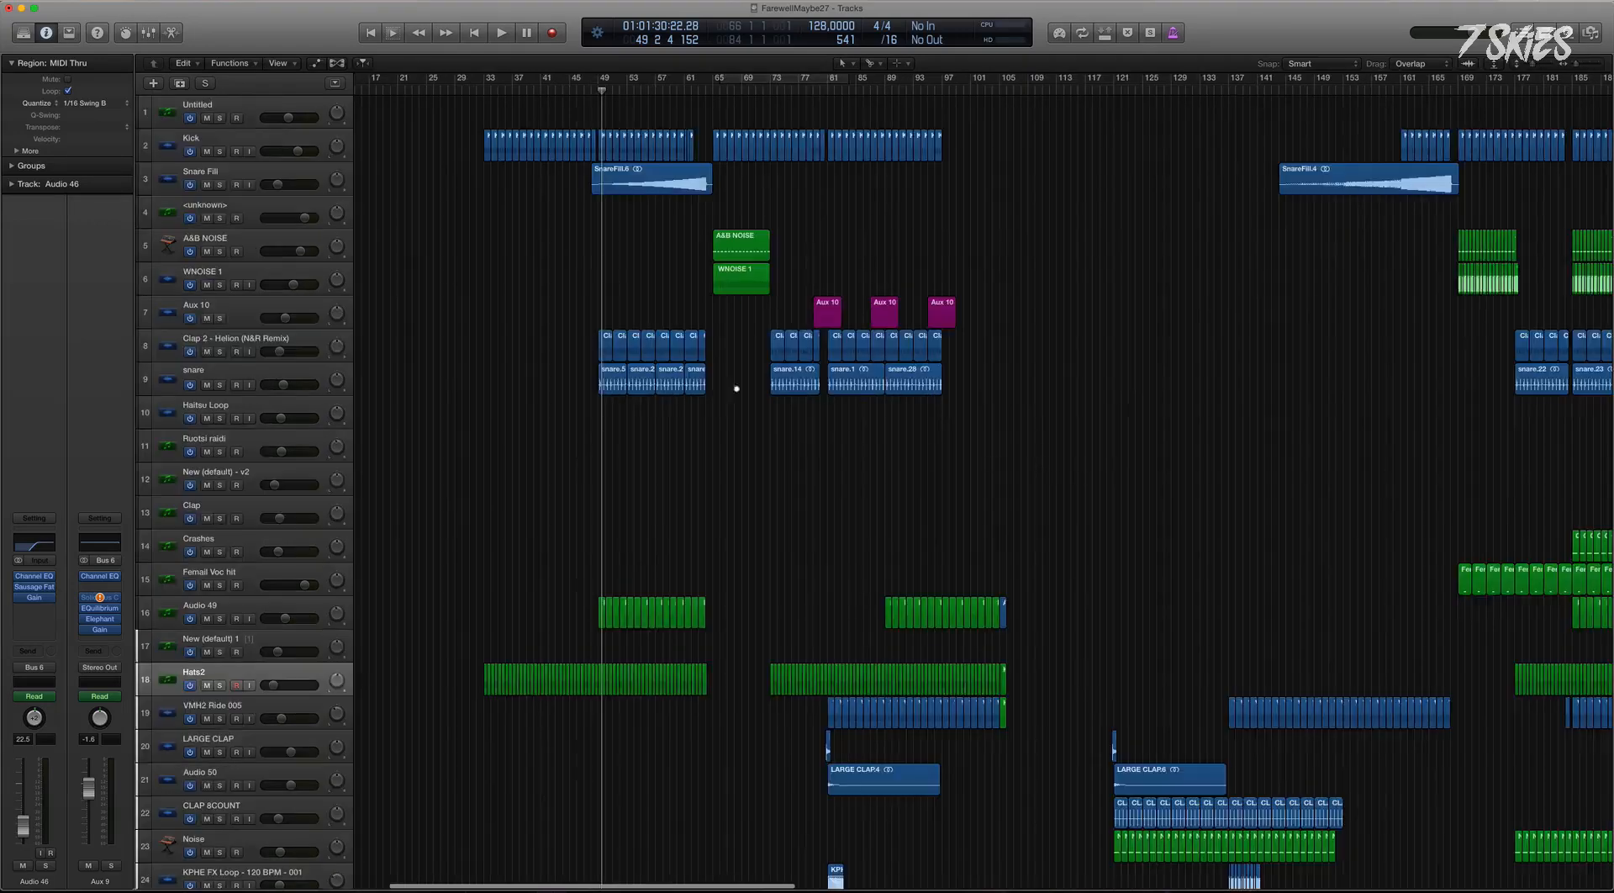
scroll(745, 375, "down", 2)
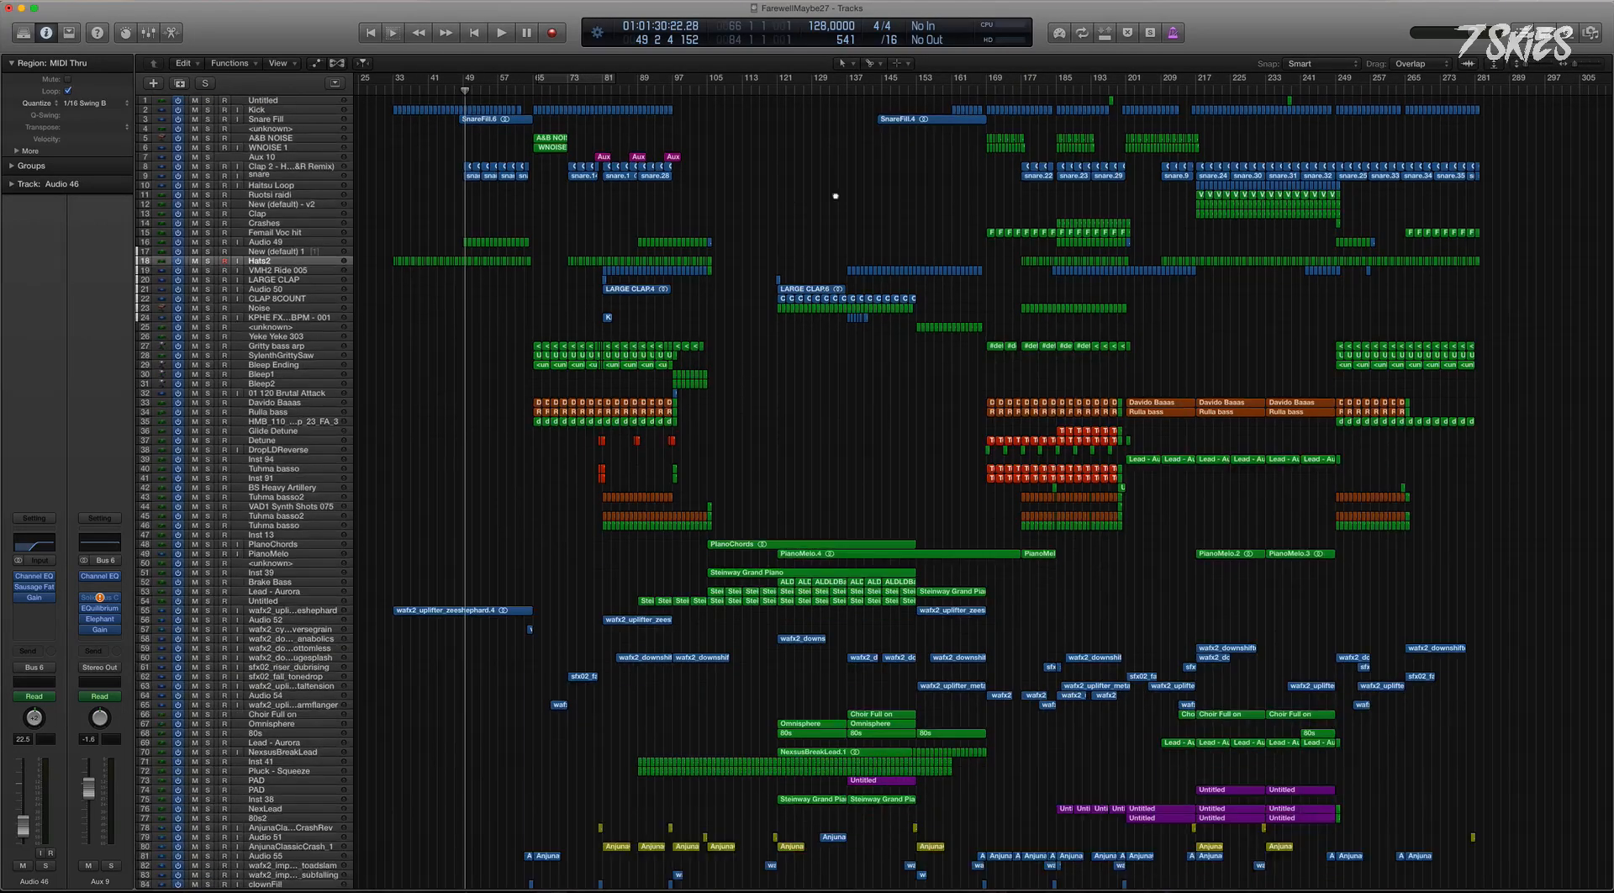
scroll(979, 252, "up", 10)
left_click_drag(1021, 208, 1009, 207)
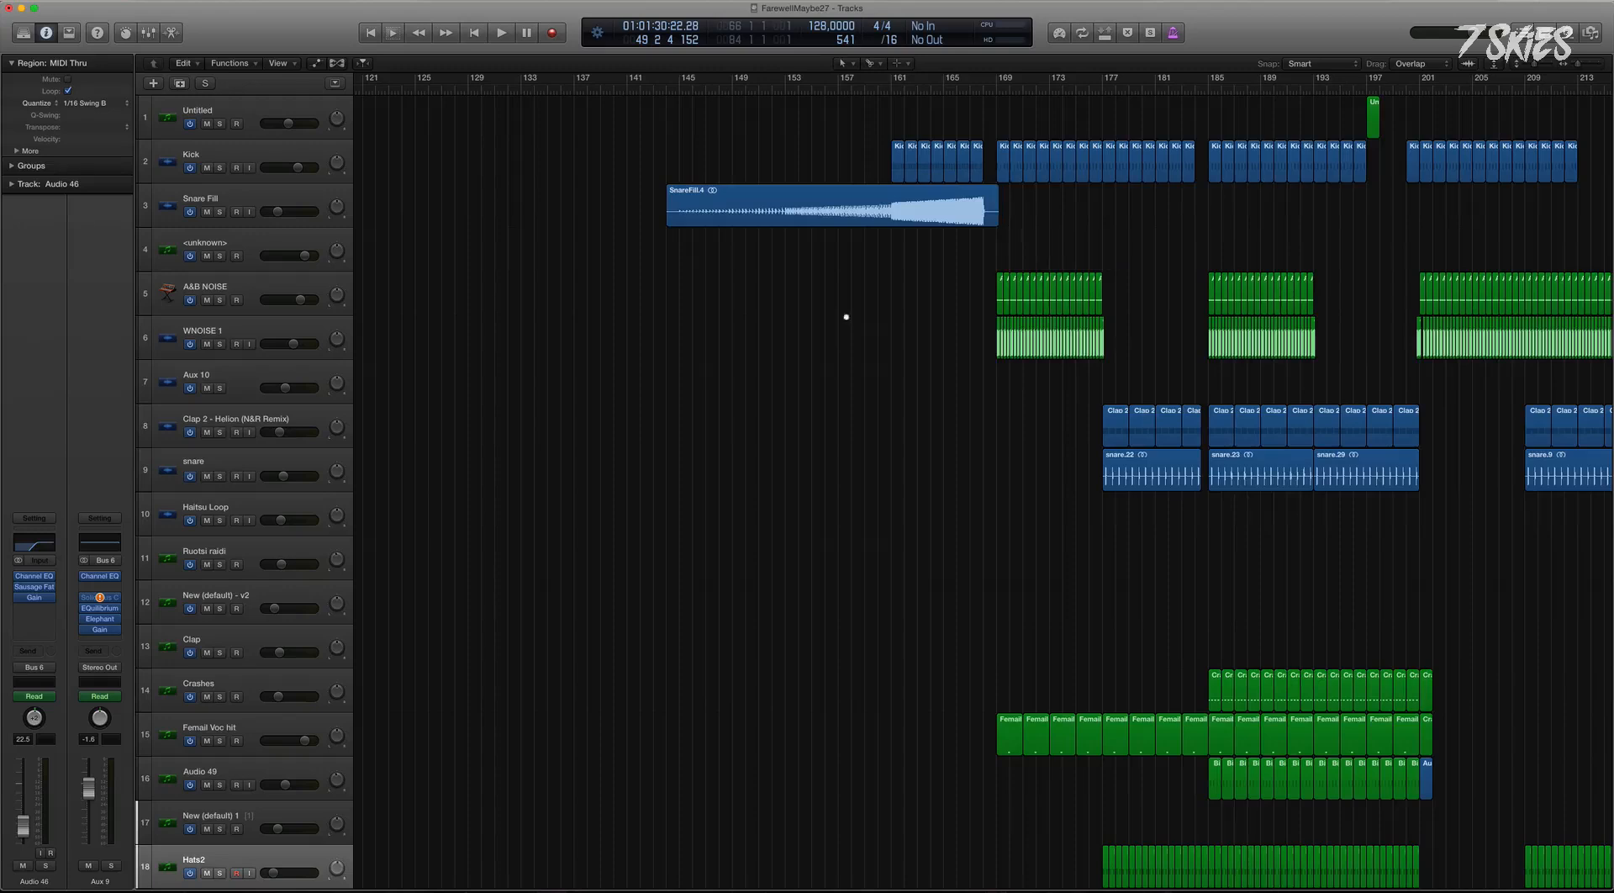
key("z")
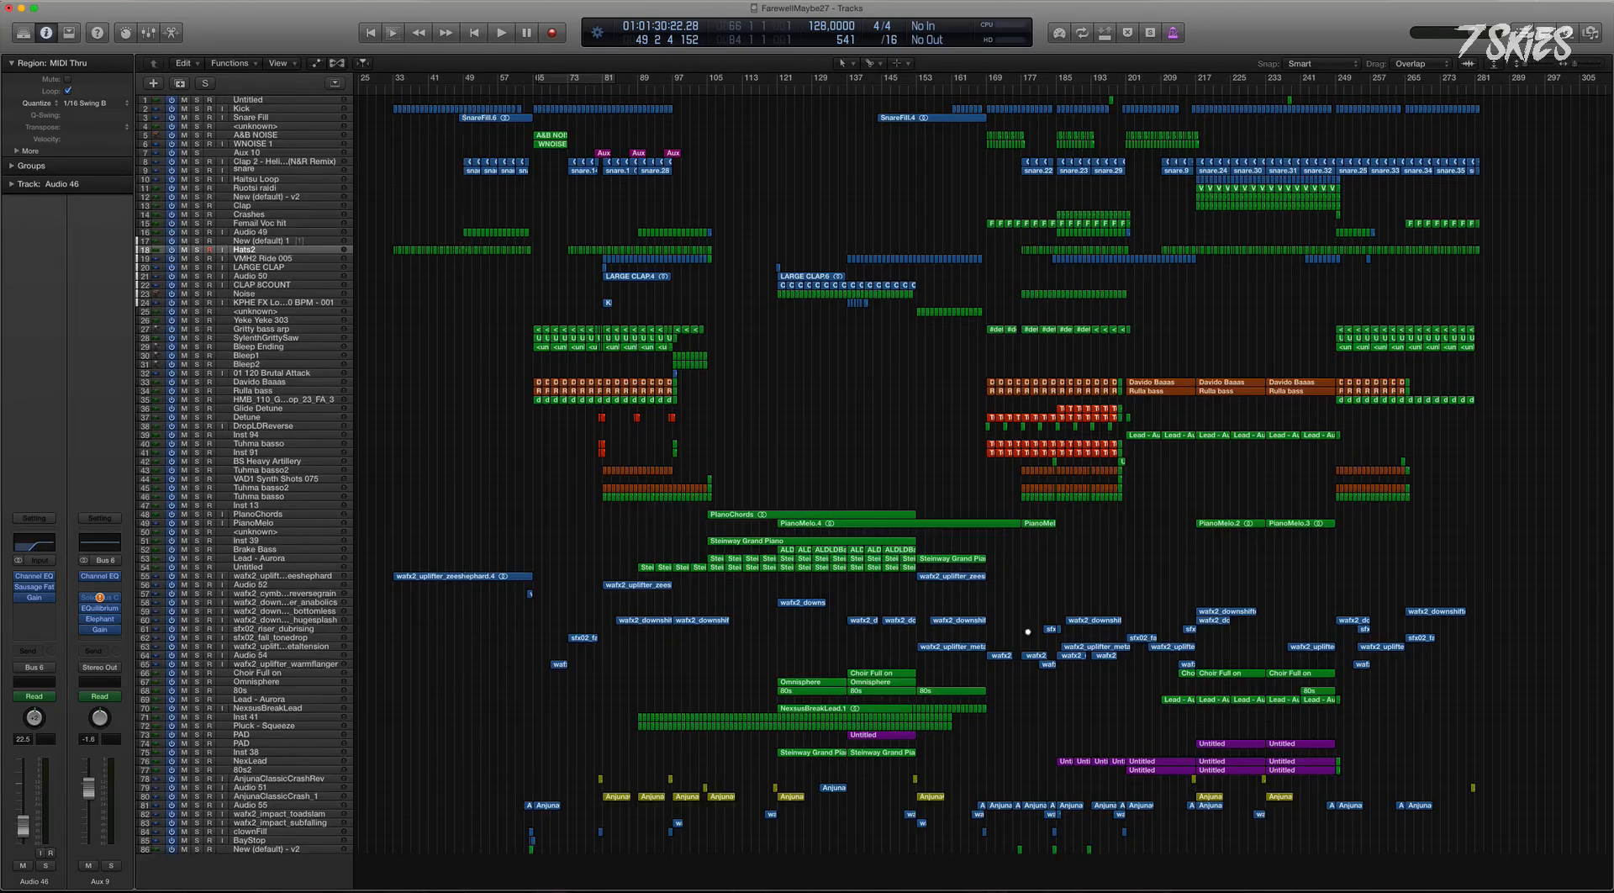
left_click_drag(647, 485, 1028, 631)
scroll(823, 452, "down", 1)
scroll(822, 452, "right", 5)
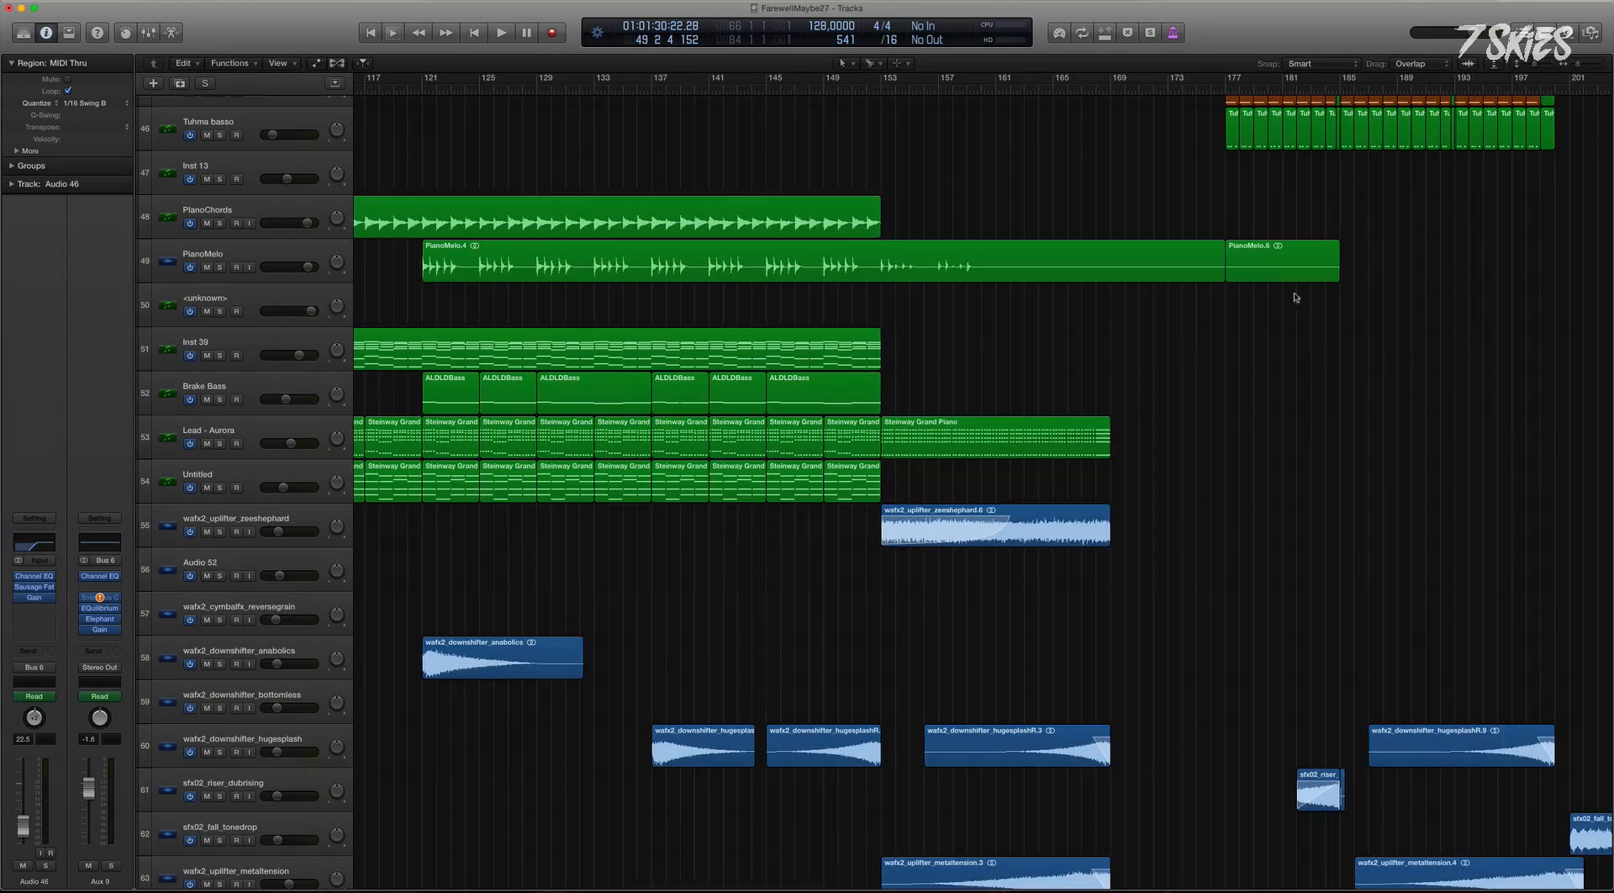
left_click_drag(1416, 249, 981, 361)
key("Delete")
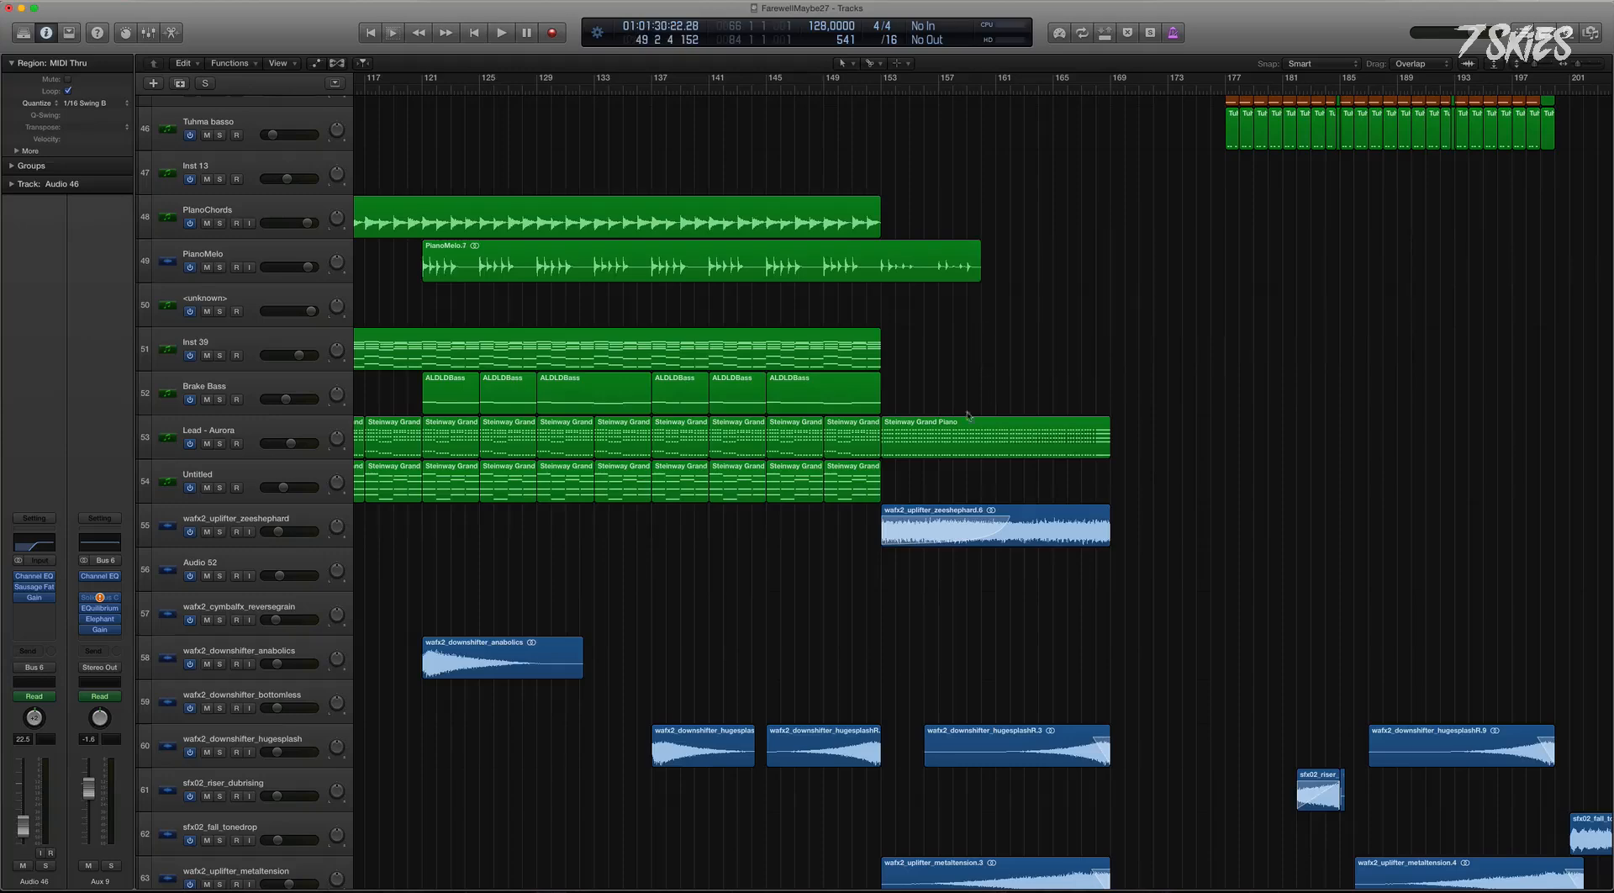
key("z")
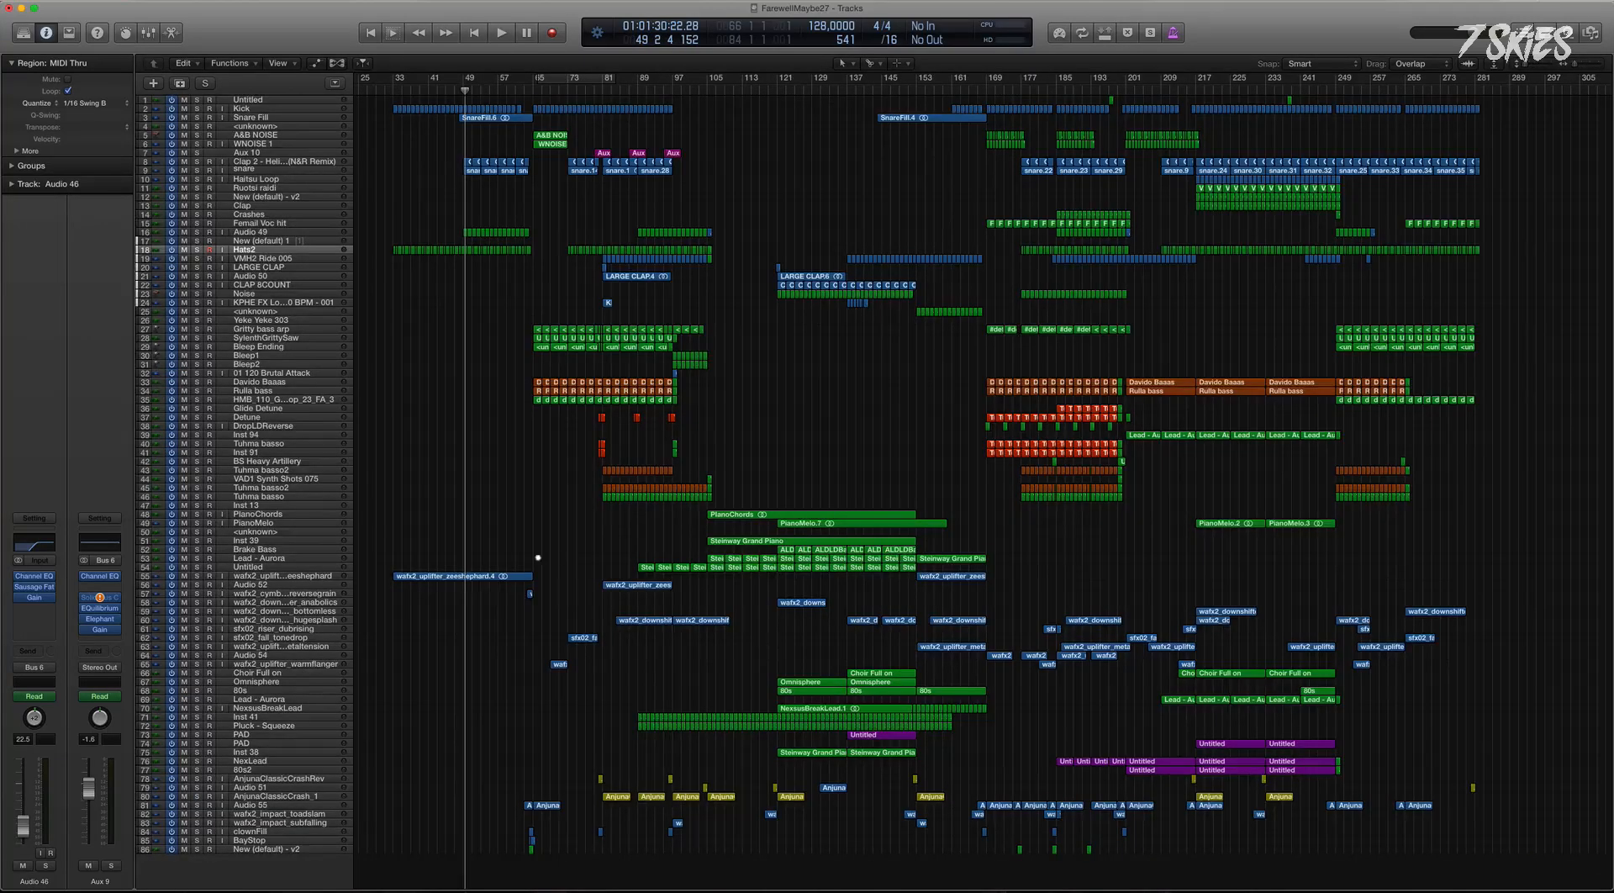
left_click_drag(538, 557, 1020, 773)
scroll(913, 555, "right", 4)
scroll(884, 548, "left", 7)
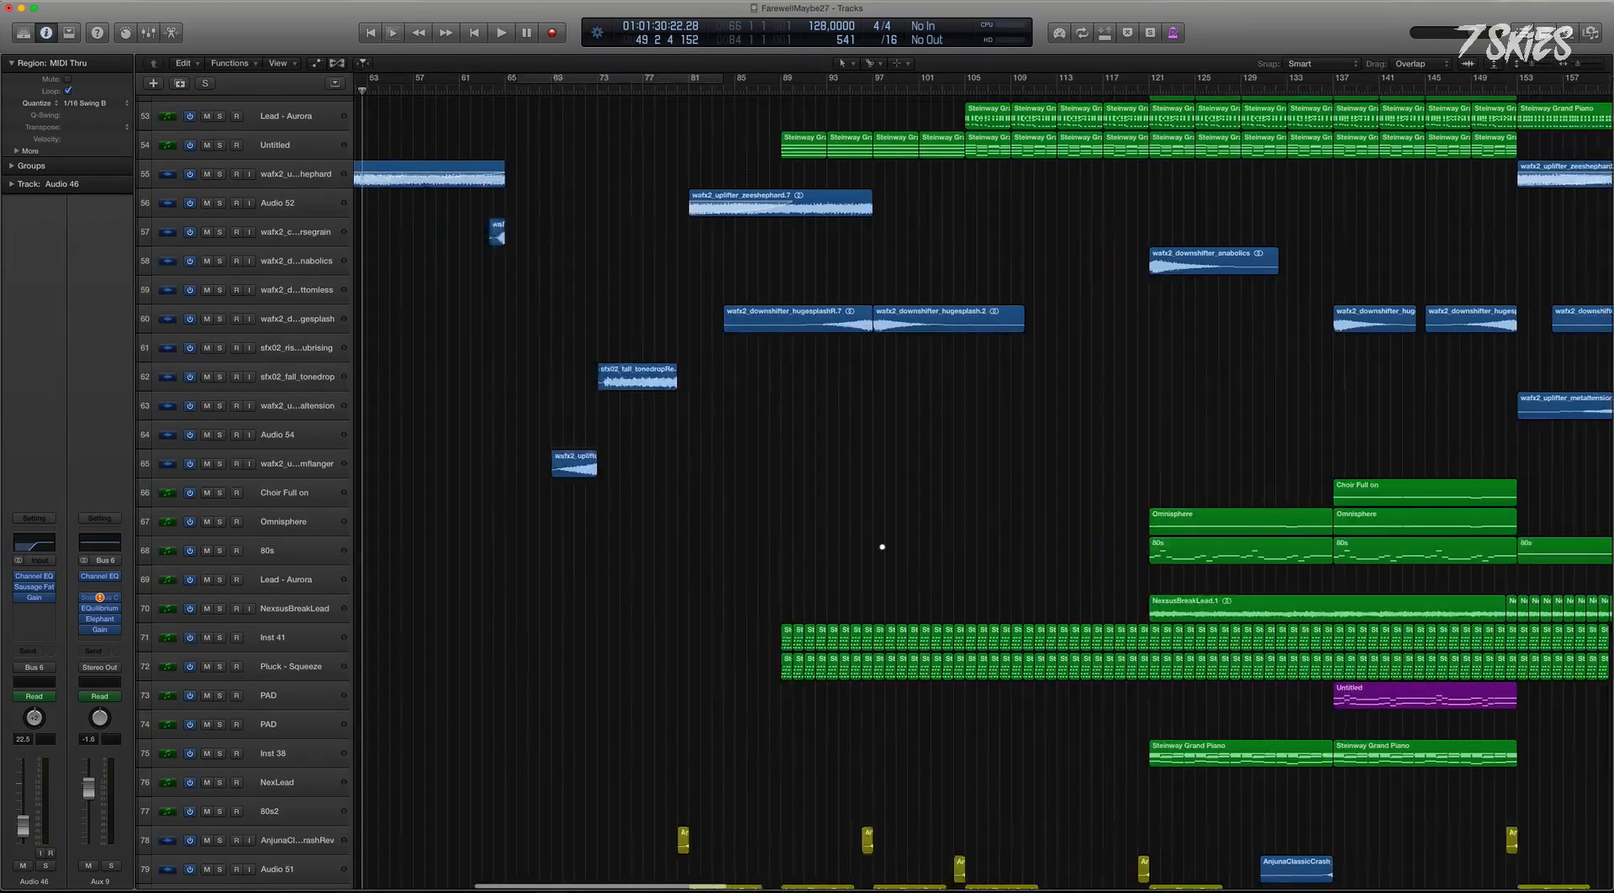
key("z")
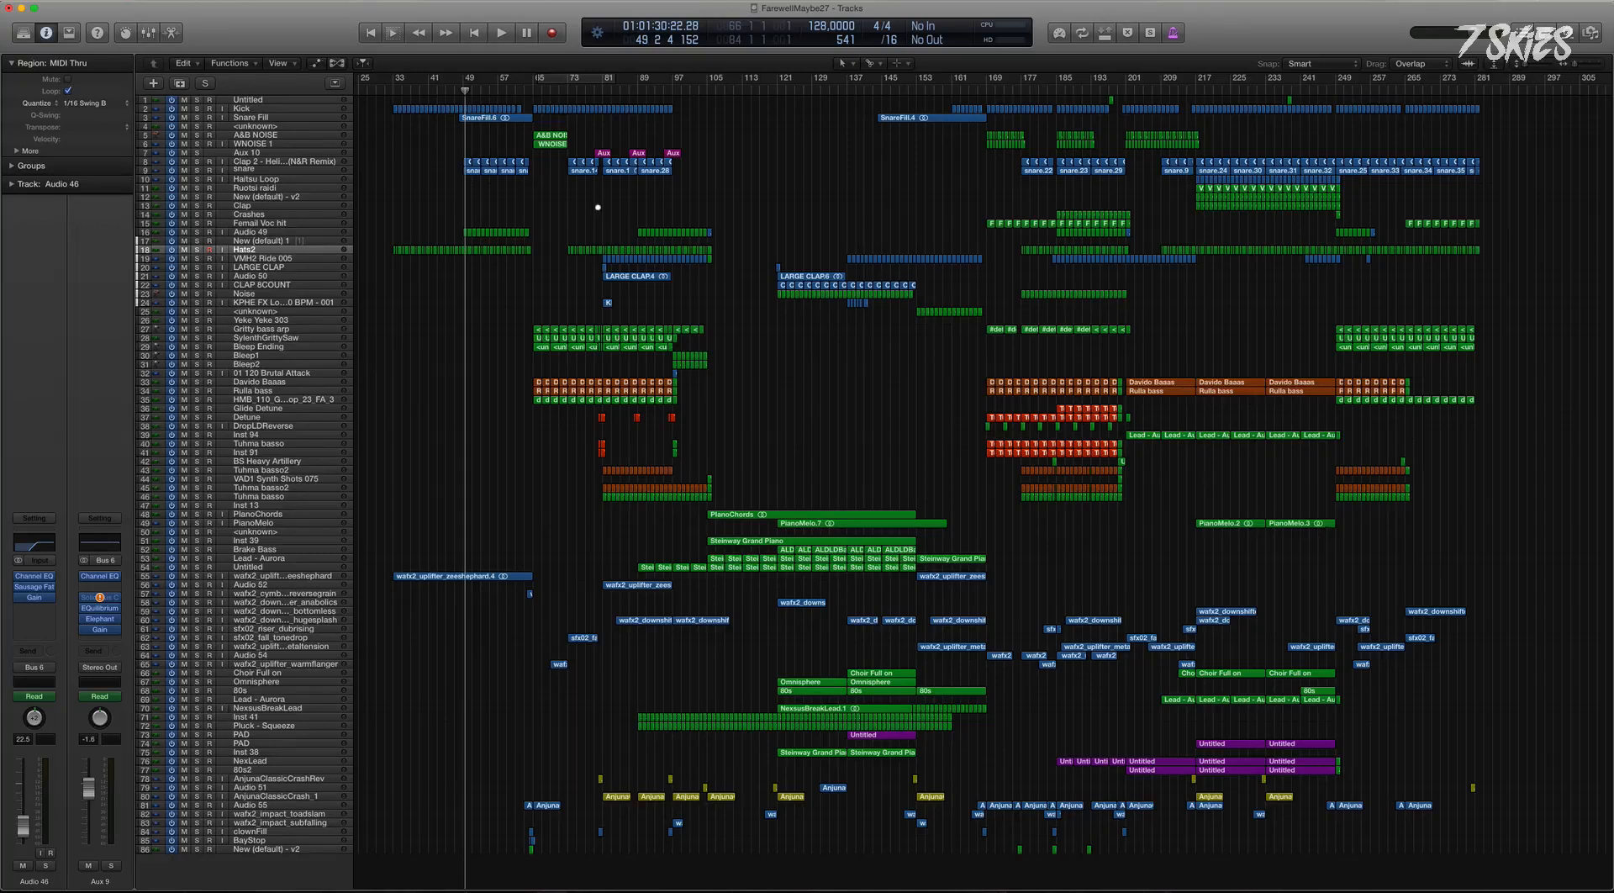
Open the color palette, color all regions on the Kick track bright red, and close the palette.
key("alt+c")
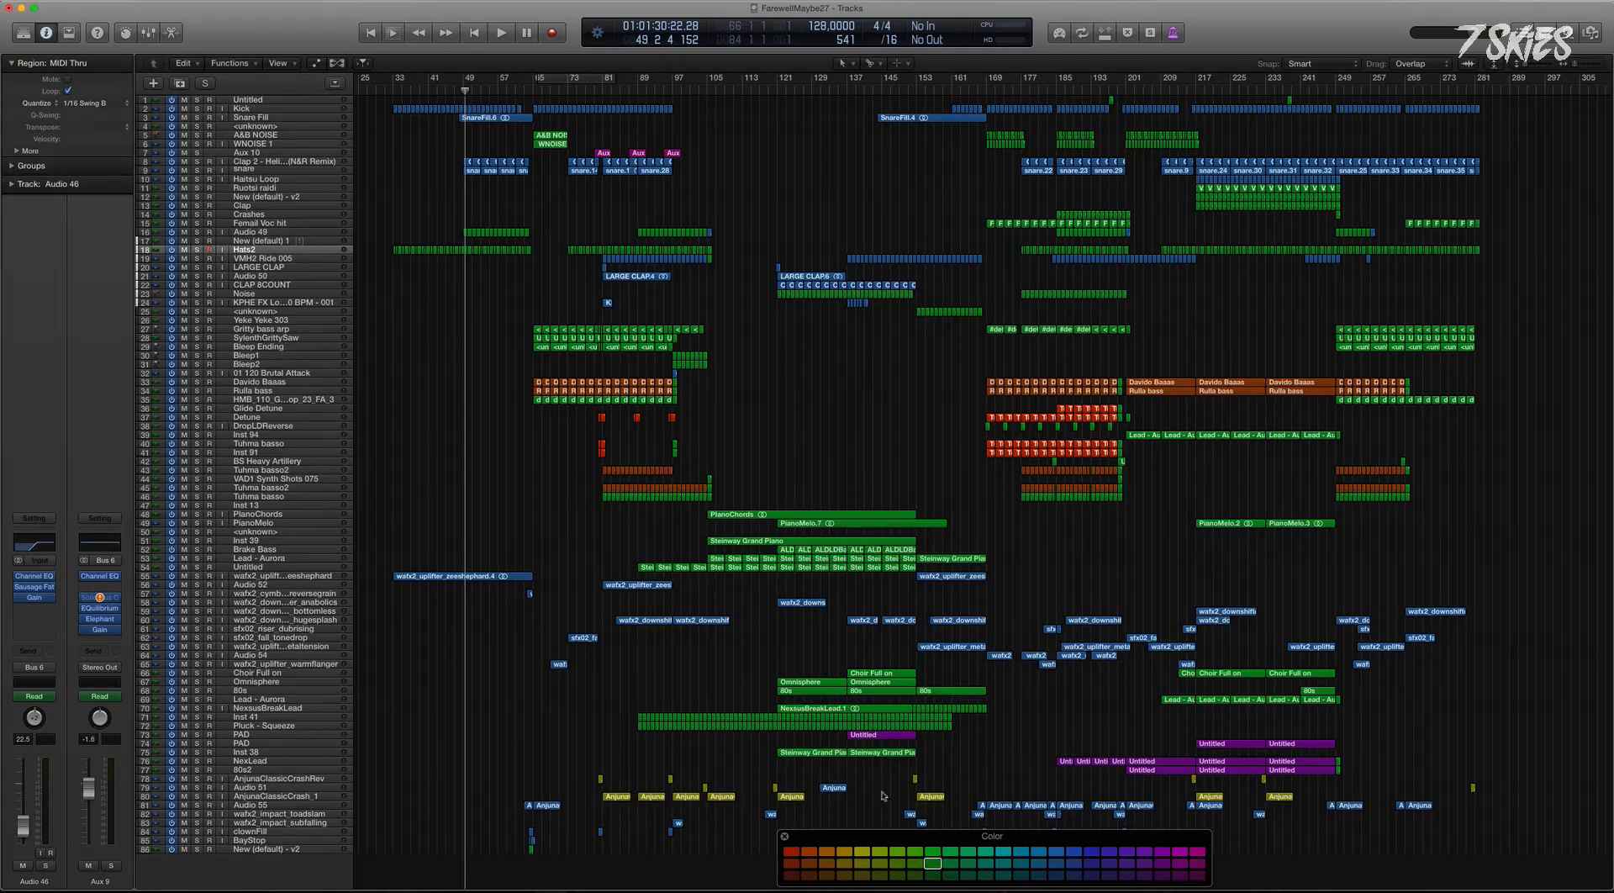
left_click_drag(908, 834, 885, 457)
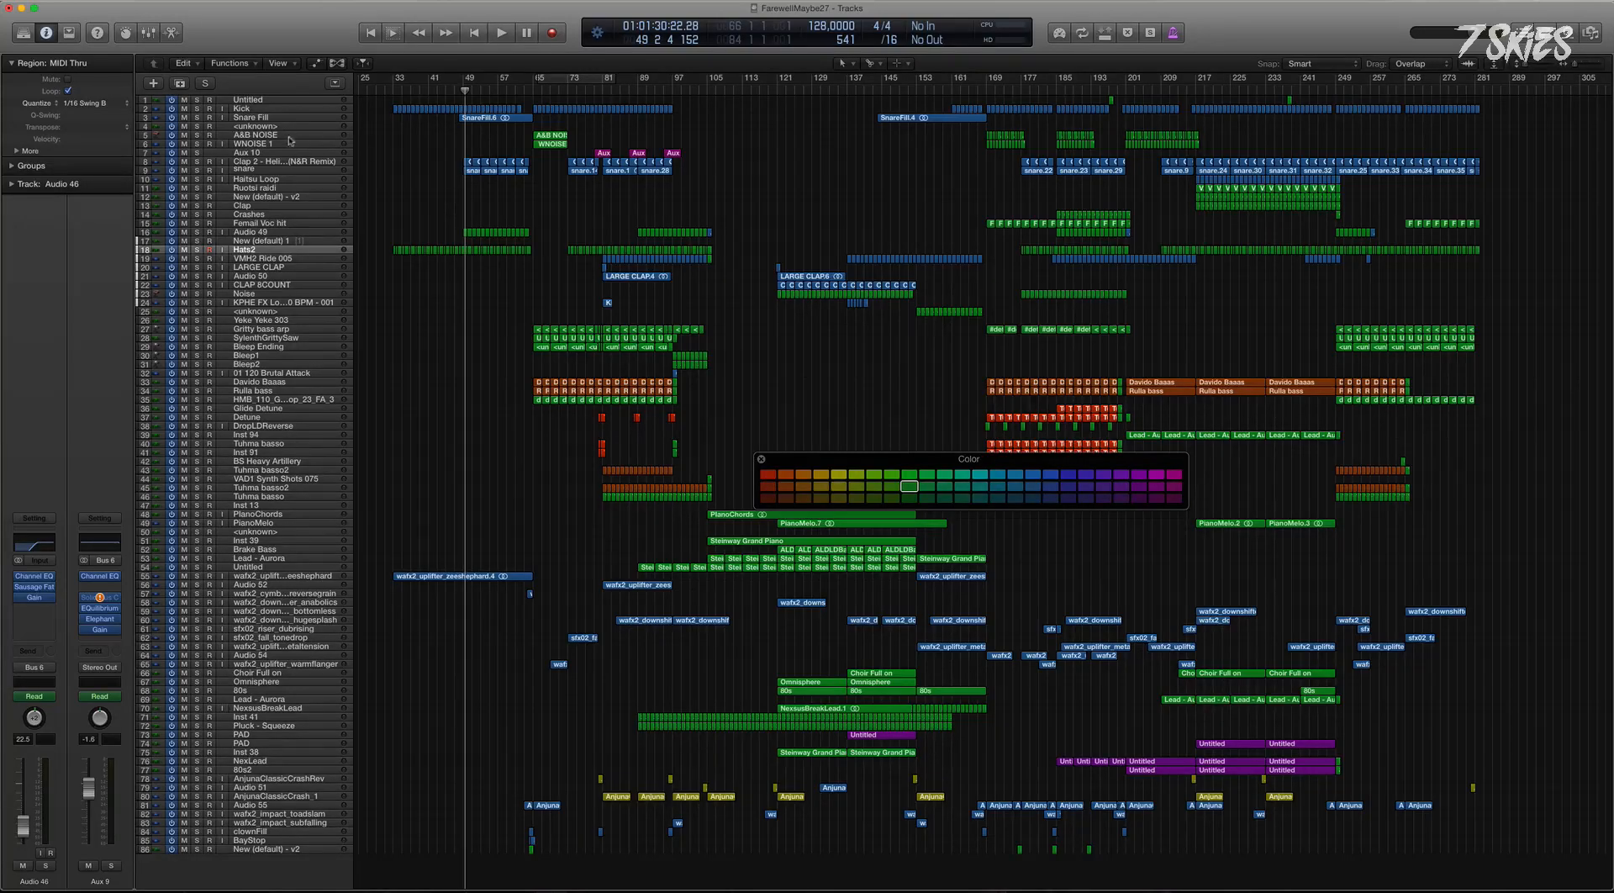
left_click(257, 110)
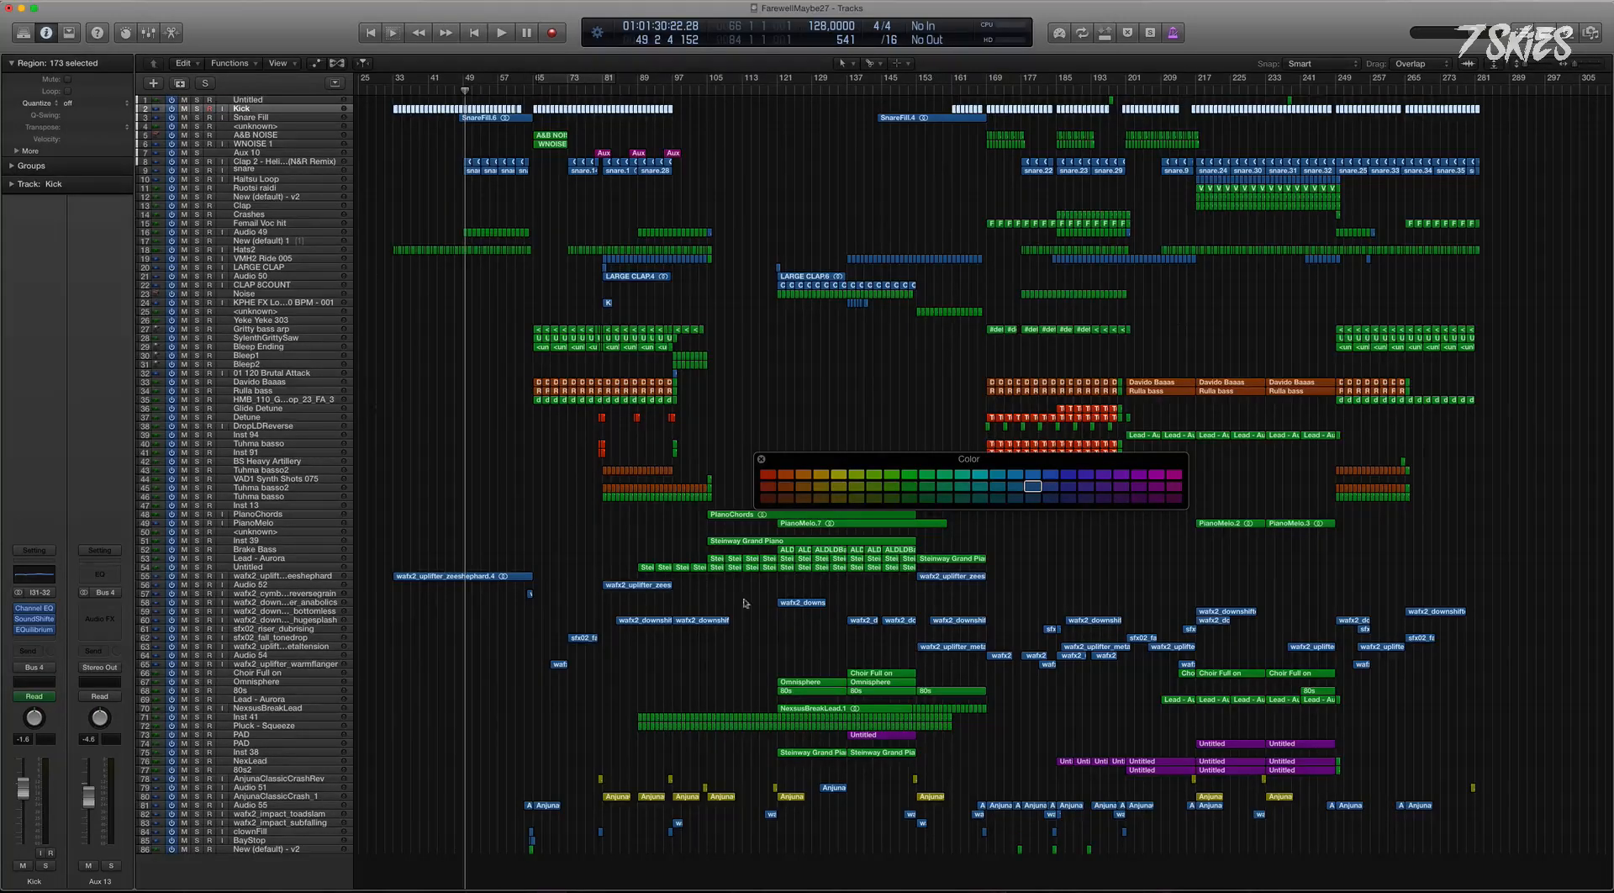
key("ctrl+z")
left_click(770, 476)
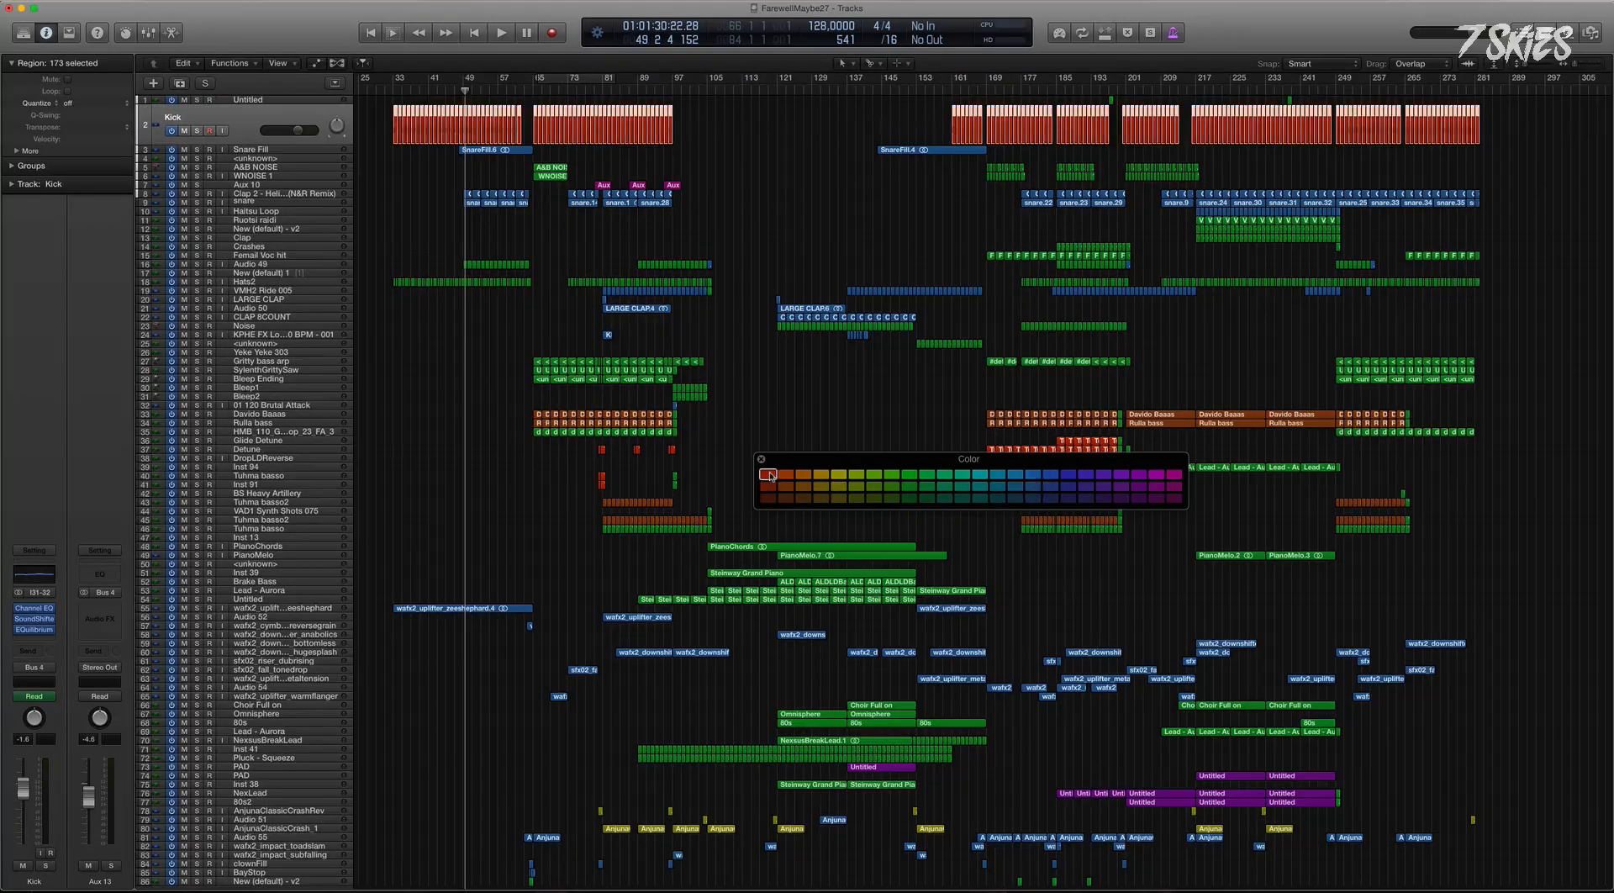
left_click(792, 389)
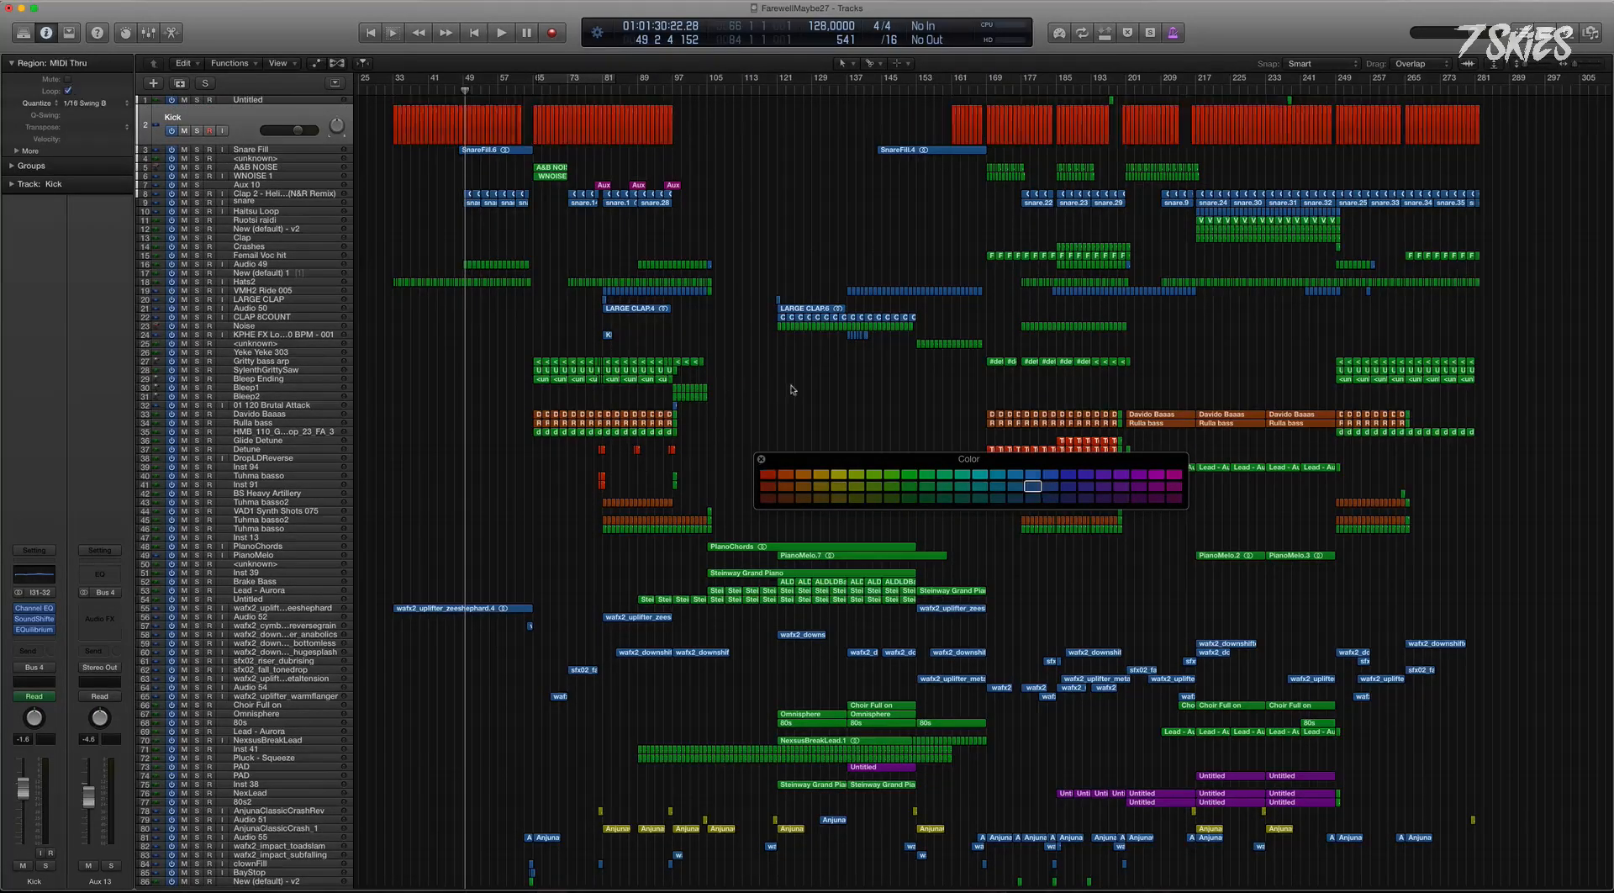
left_click(768, 474)
left_click(761, 459)
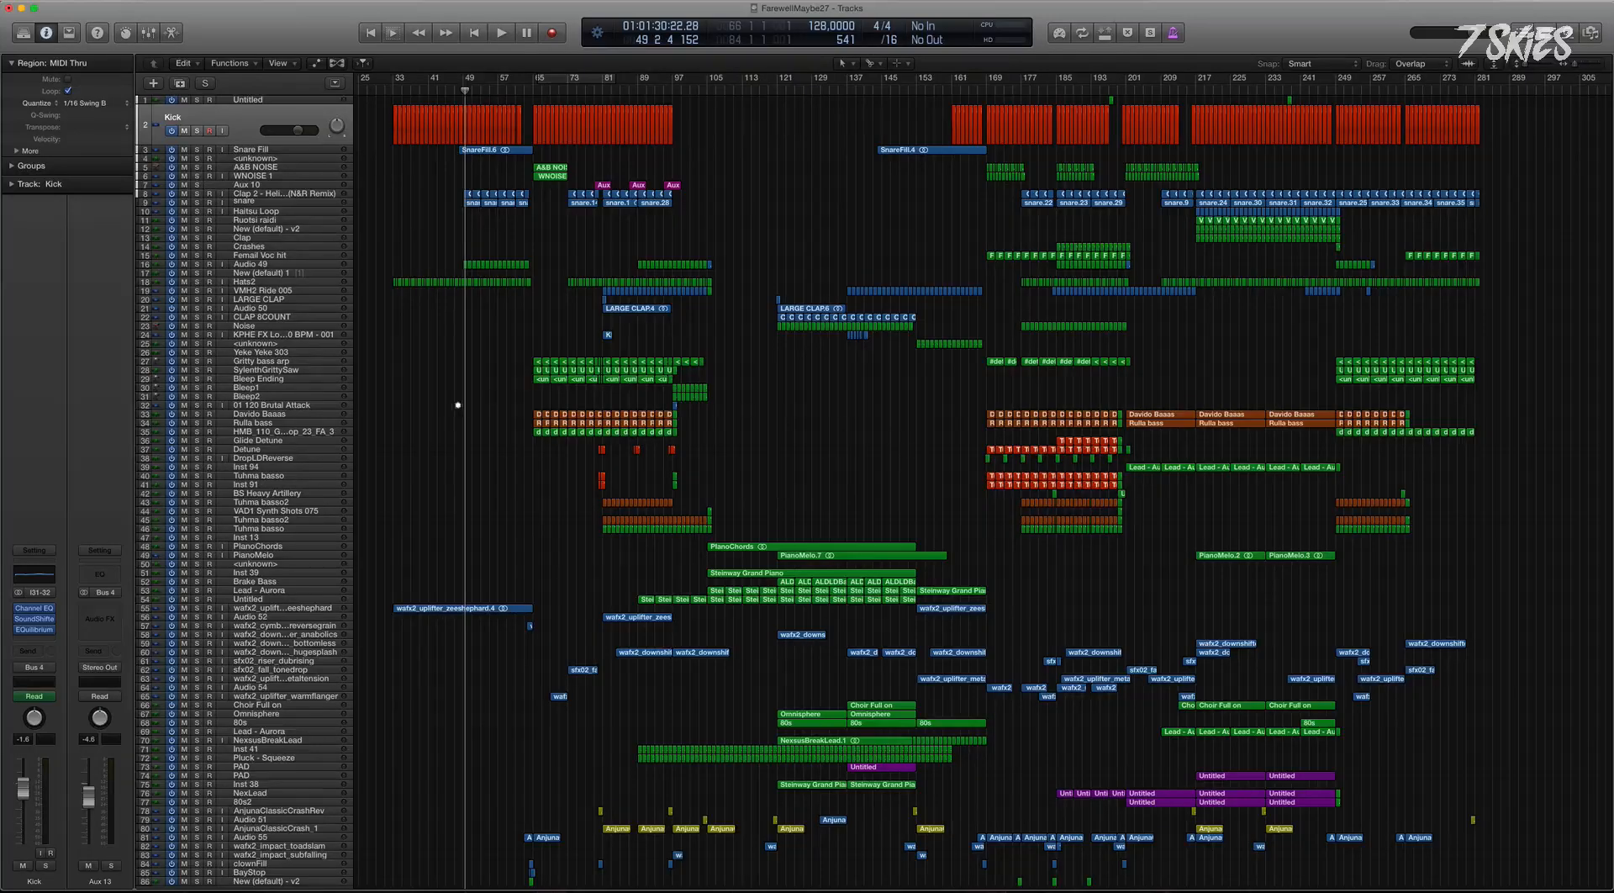
Select all tracks from Davido Basas down to the last Tuhma basso track to review their regions.
left_click_drag(458, 399, 1332, 526)
key("super+Up")
key("super+Up")
key("super+Up")
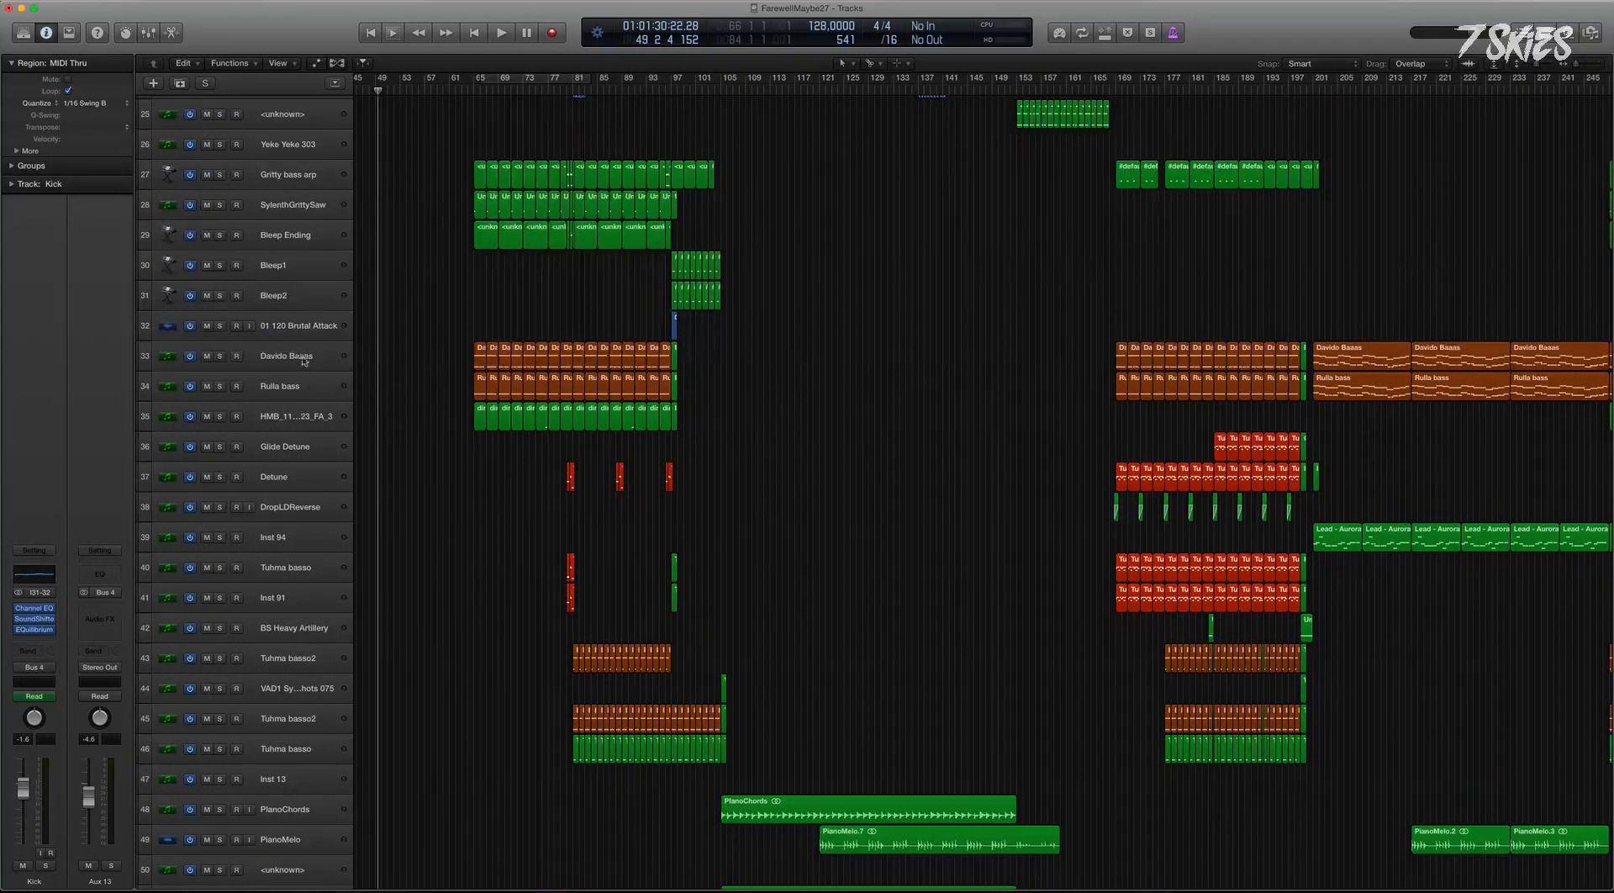
left_click(303, 357)
key("ctrl+z")
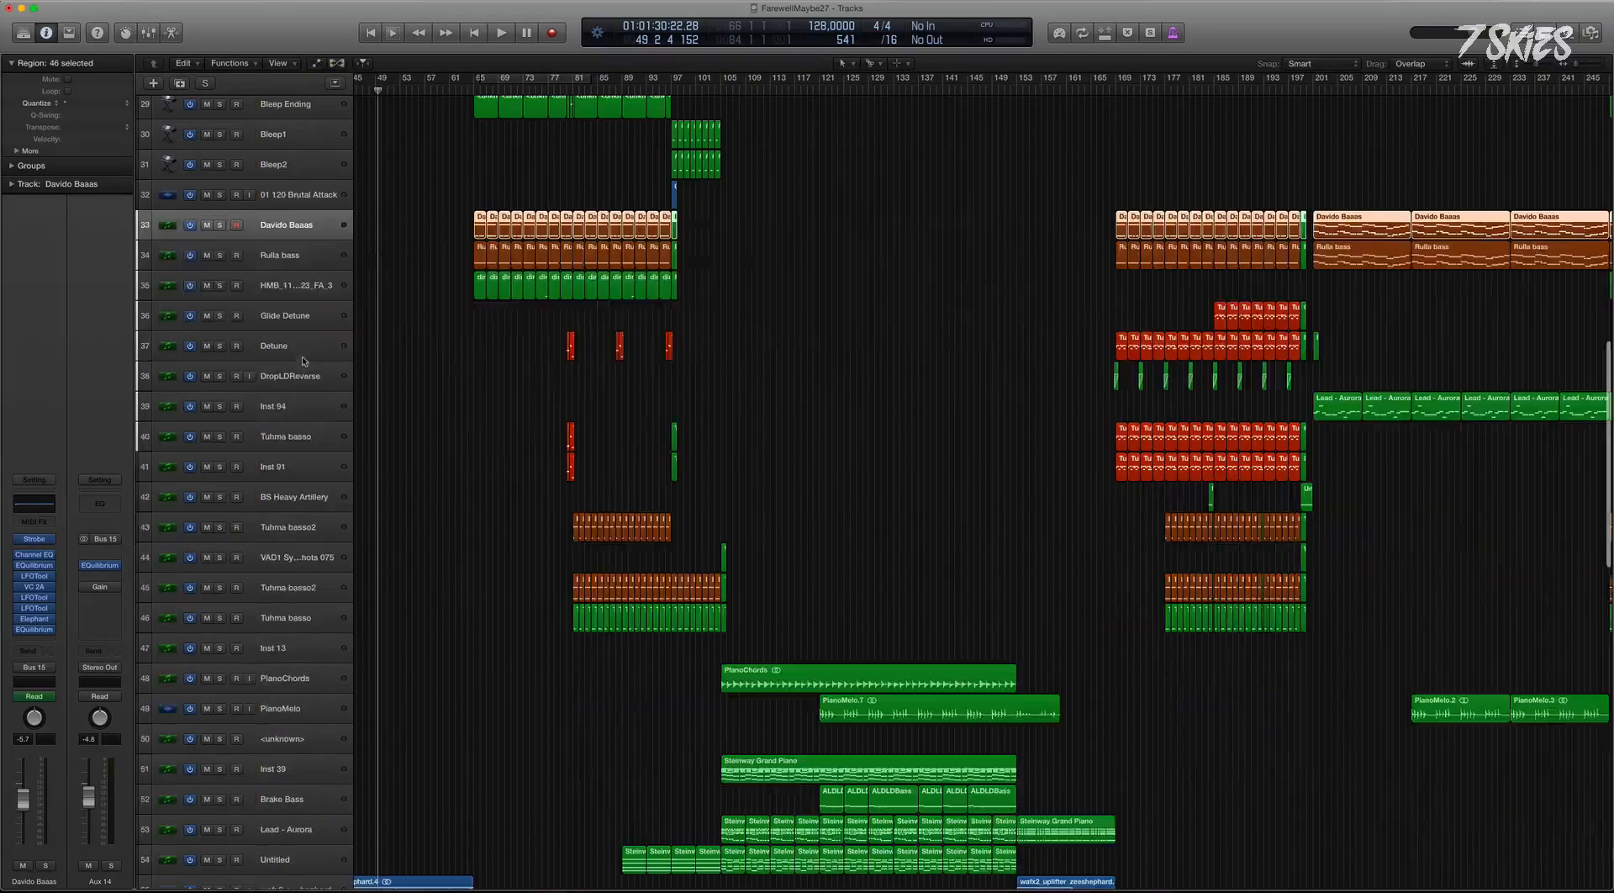
key("super+Up")
key("super+Up")
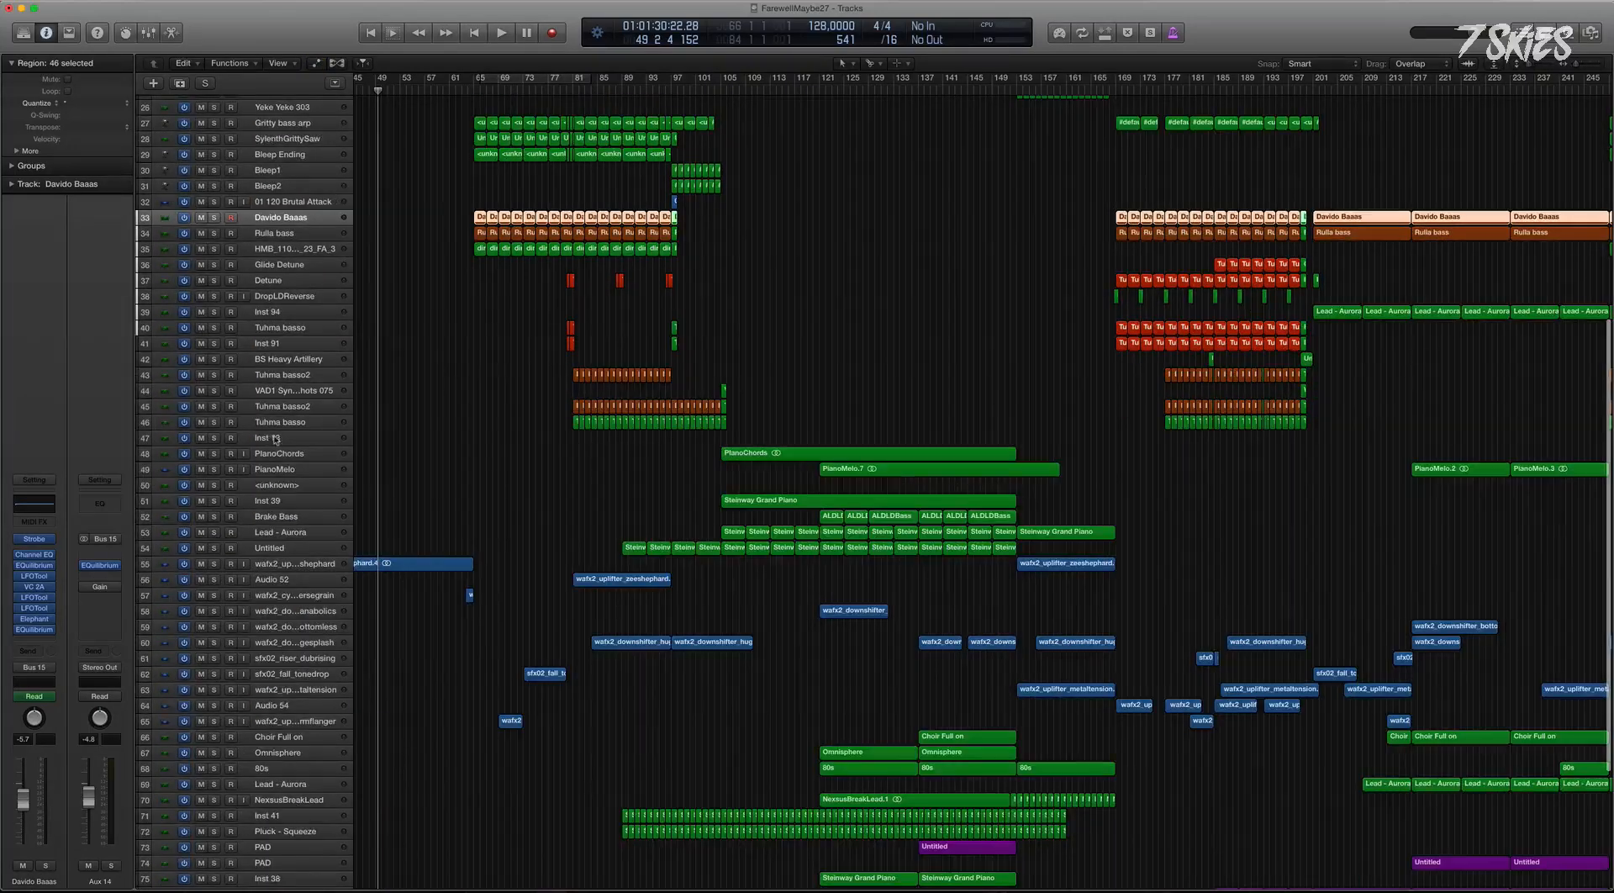
left_click(288, 427, "shift")
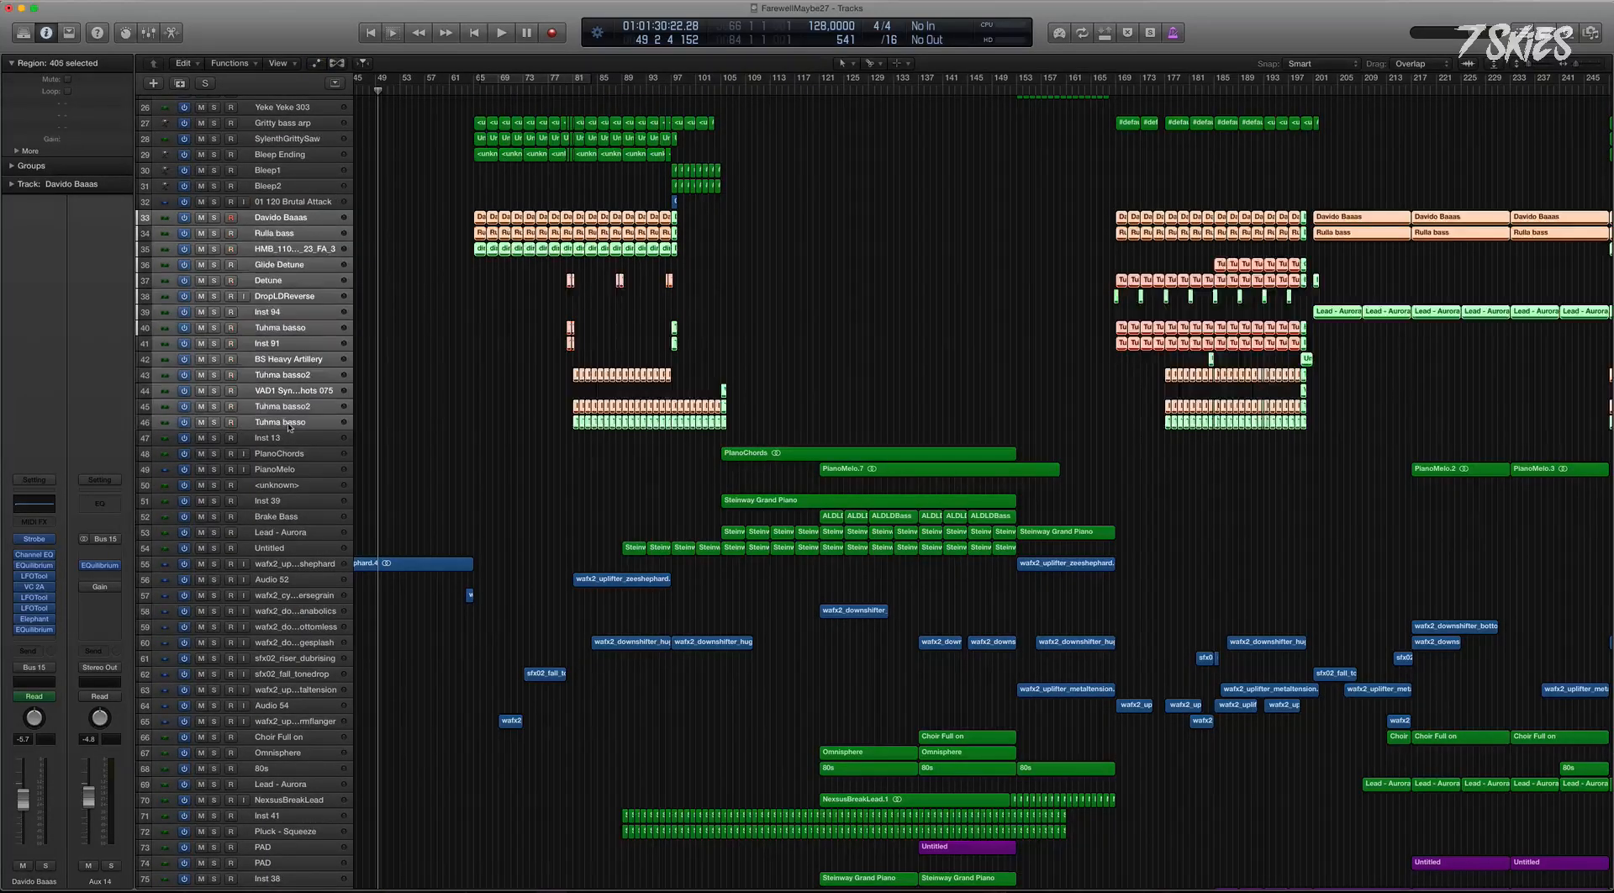
key("super+Left")
key("super+Up")
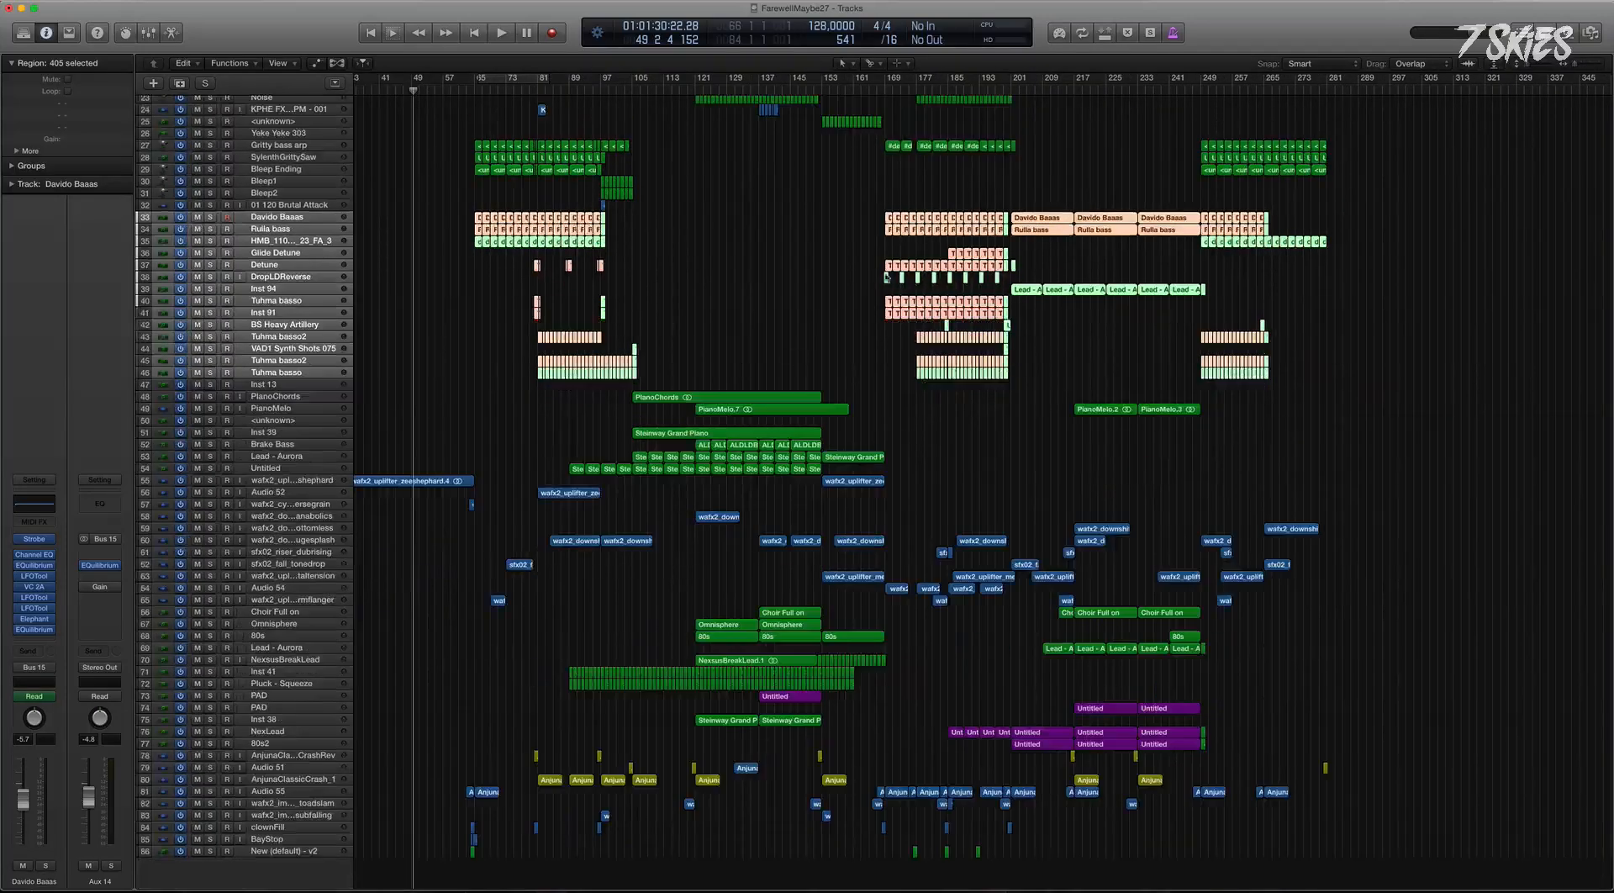
key("z")
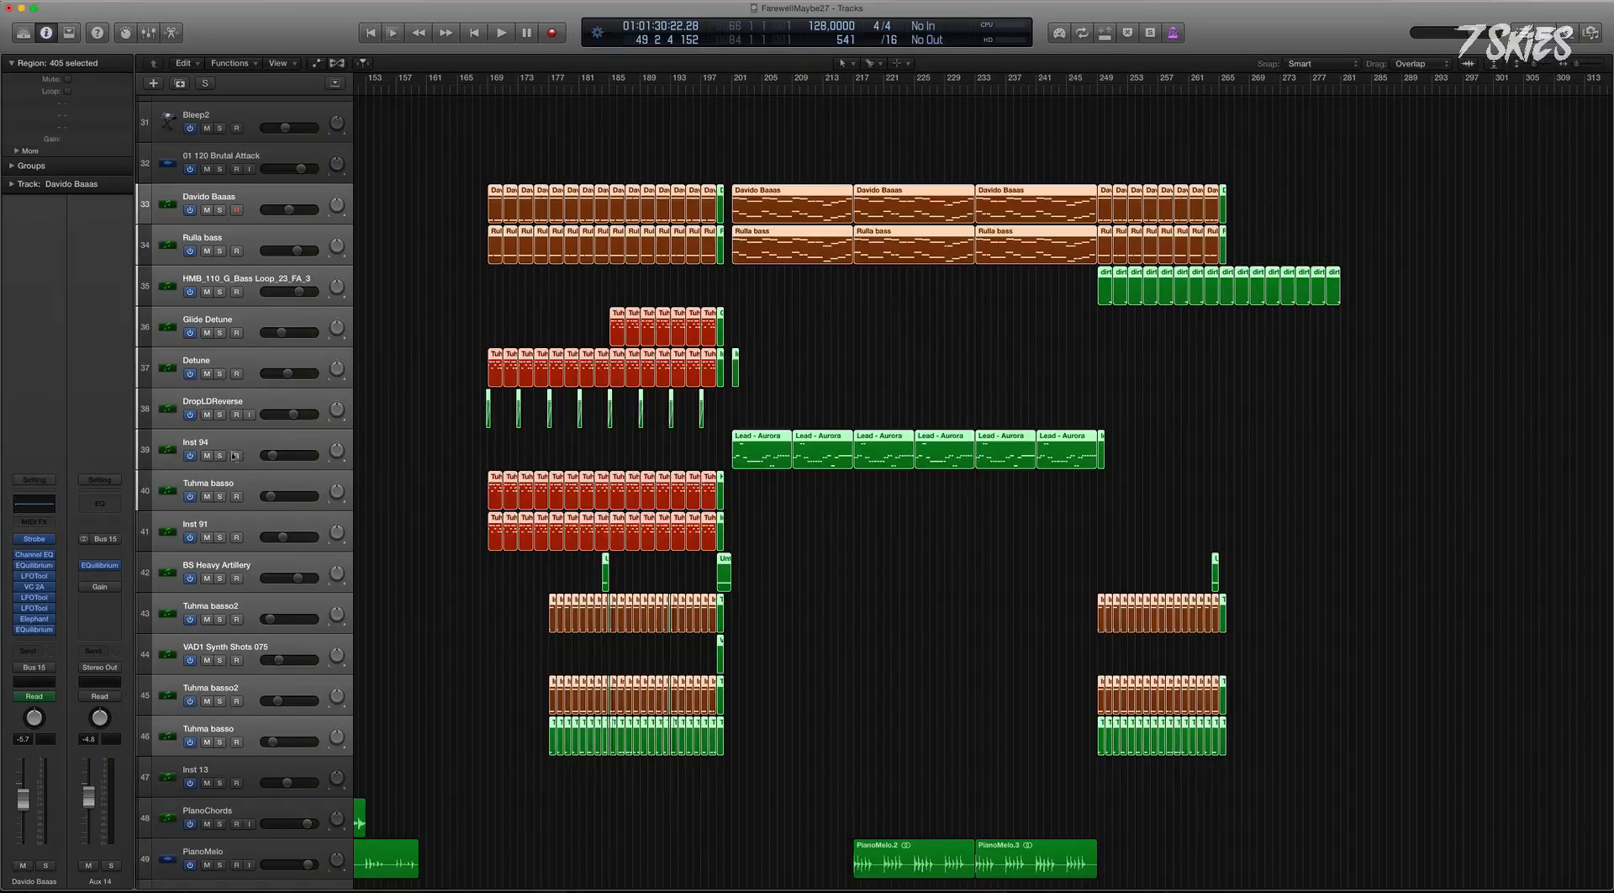
Solo the Inst 94 track and play it from about bar 200 to hear what it contains.
left_click(389, 453)
left_click(239, 521)
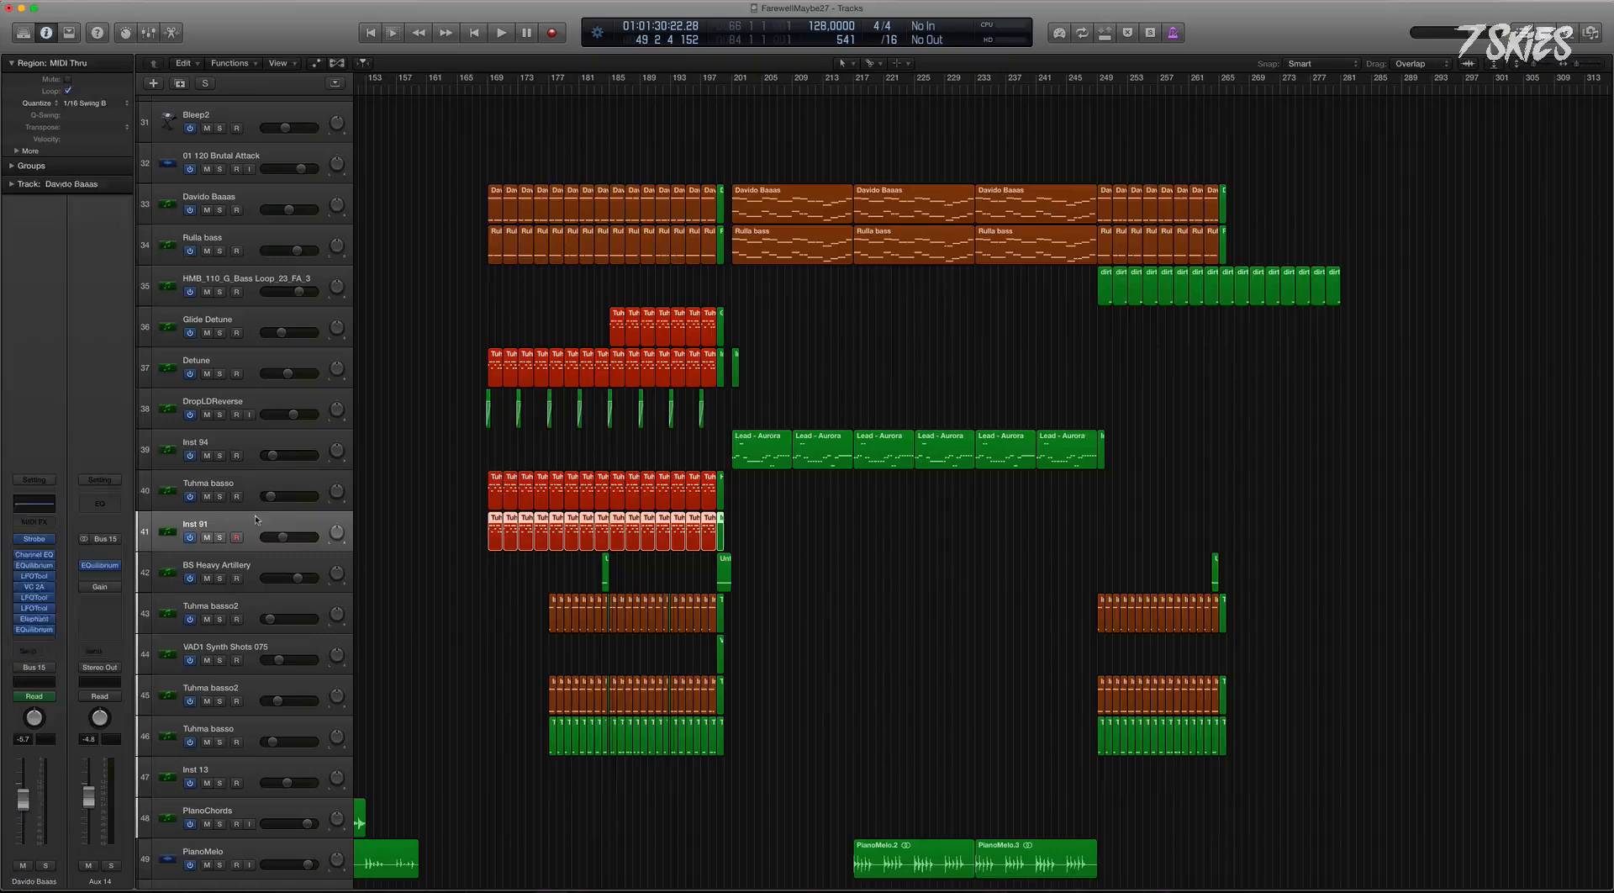
left_click(220, 455)
left_click(243, 444)
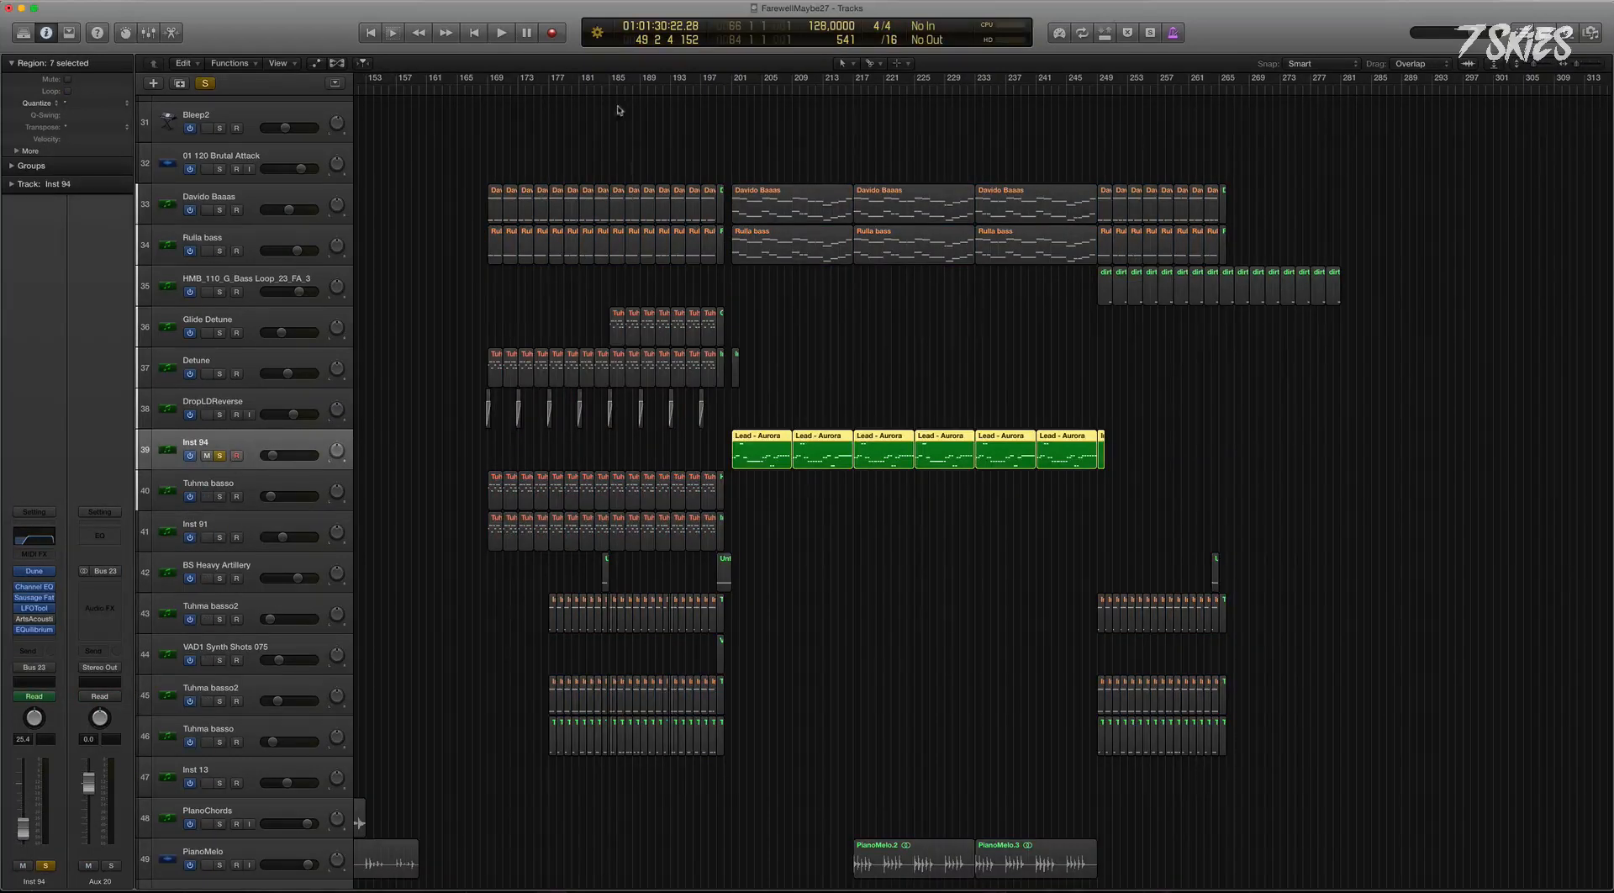
left_click(729, 84)
key("space")
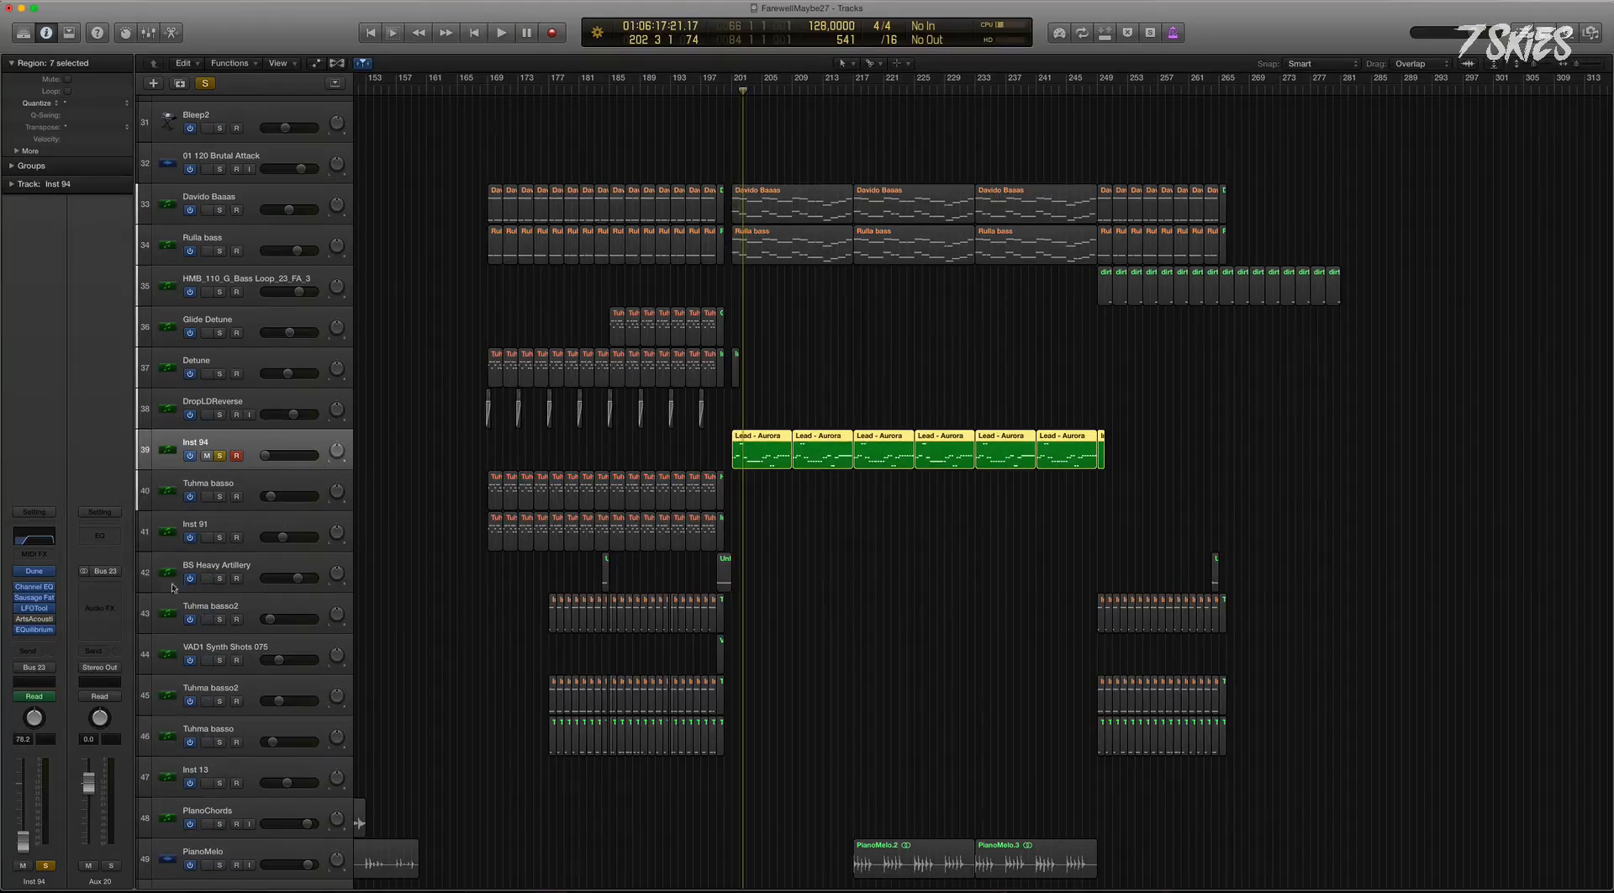
Check Inst 94's volume automation, play the track from bar 217, and hide the automation again.
key("a")
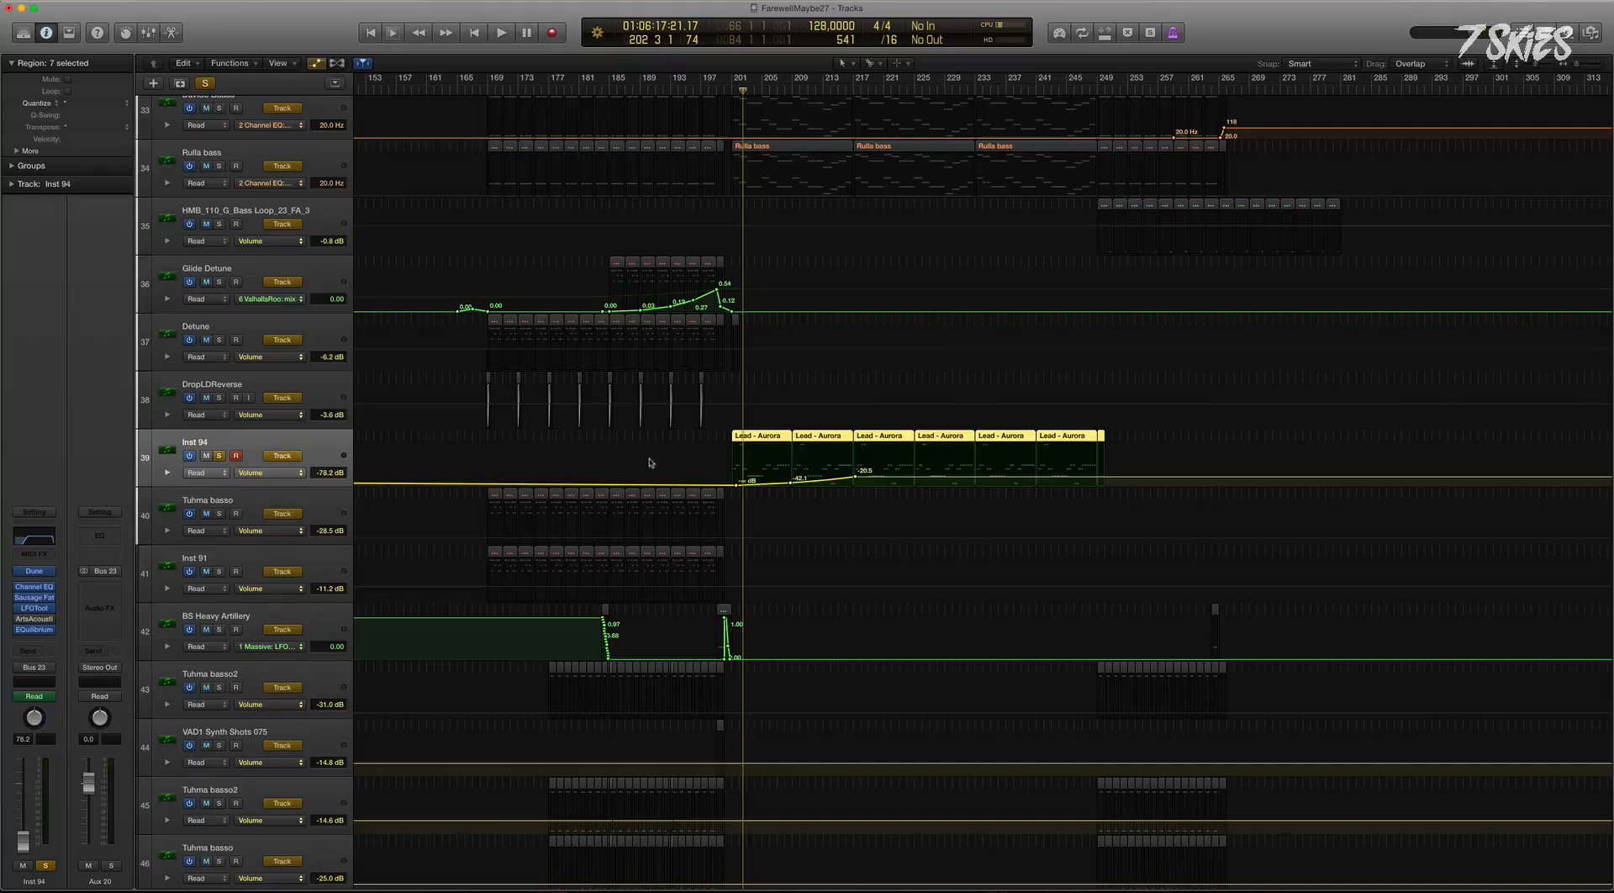
left_click(846, 90)
key("space")
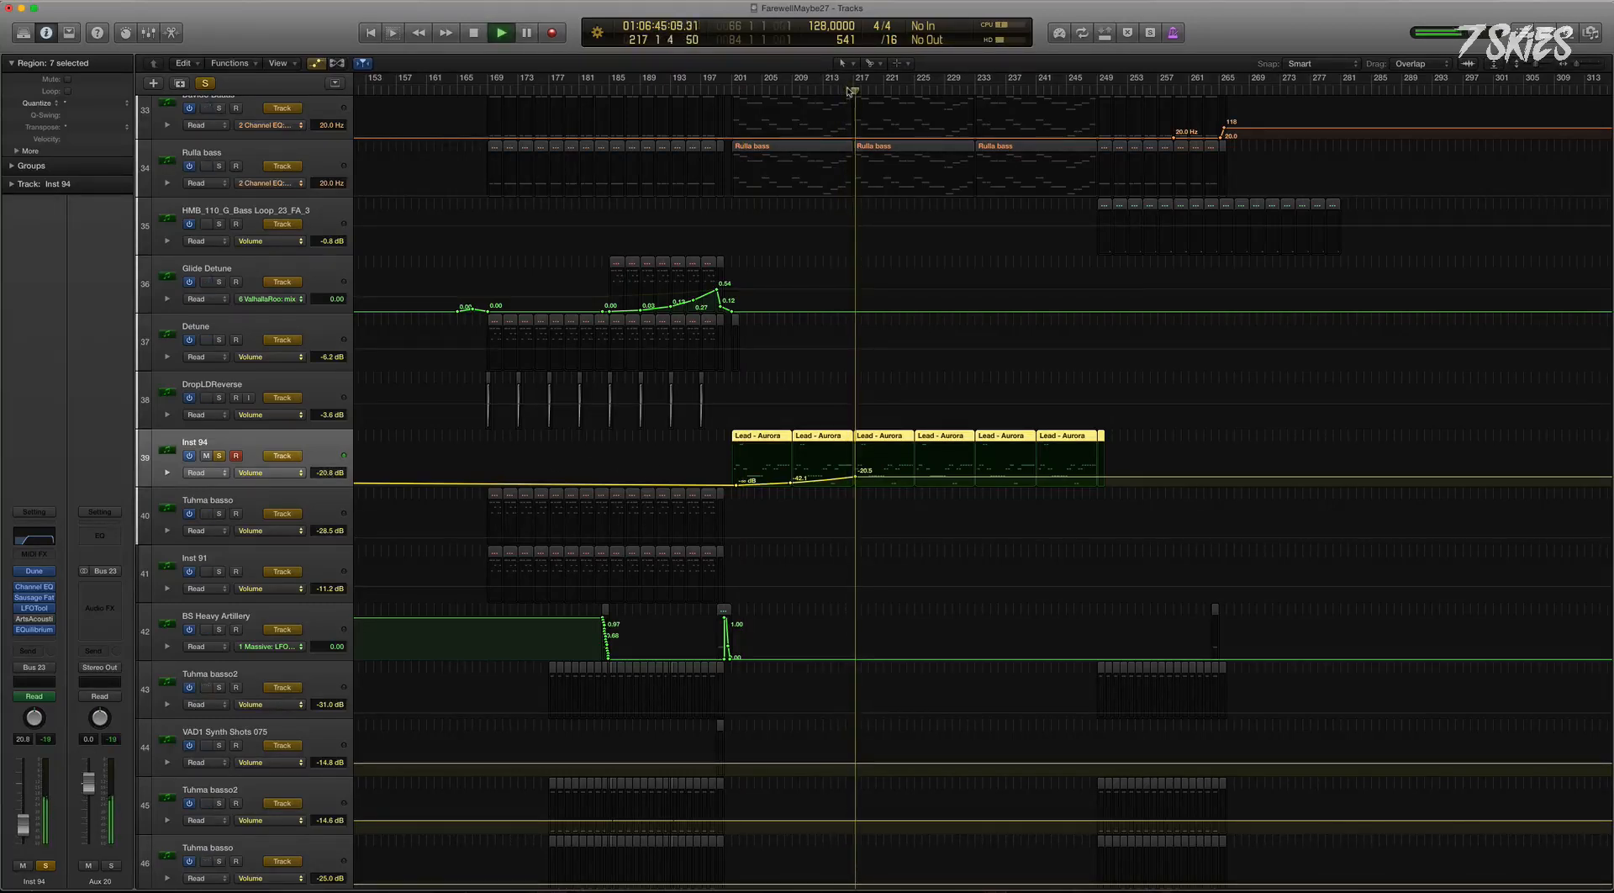
key("space")
key("a")
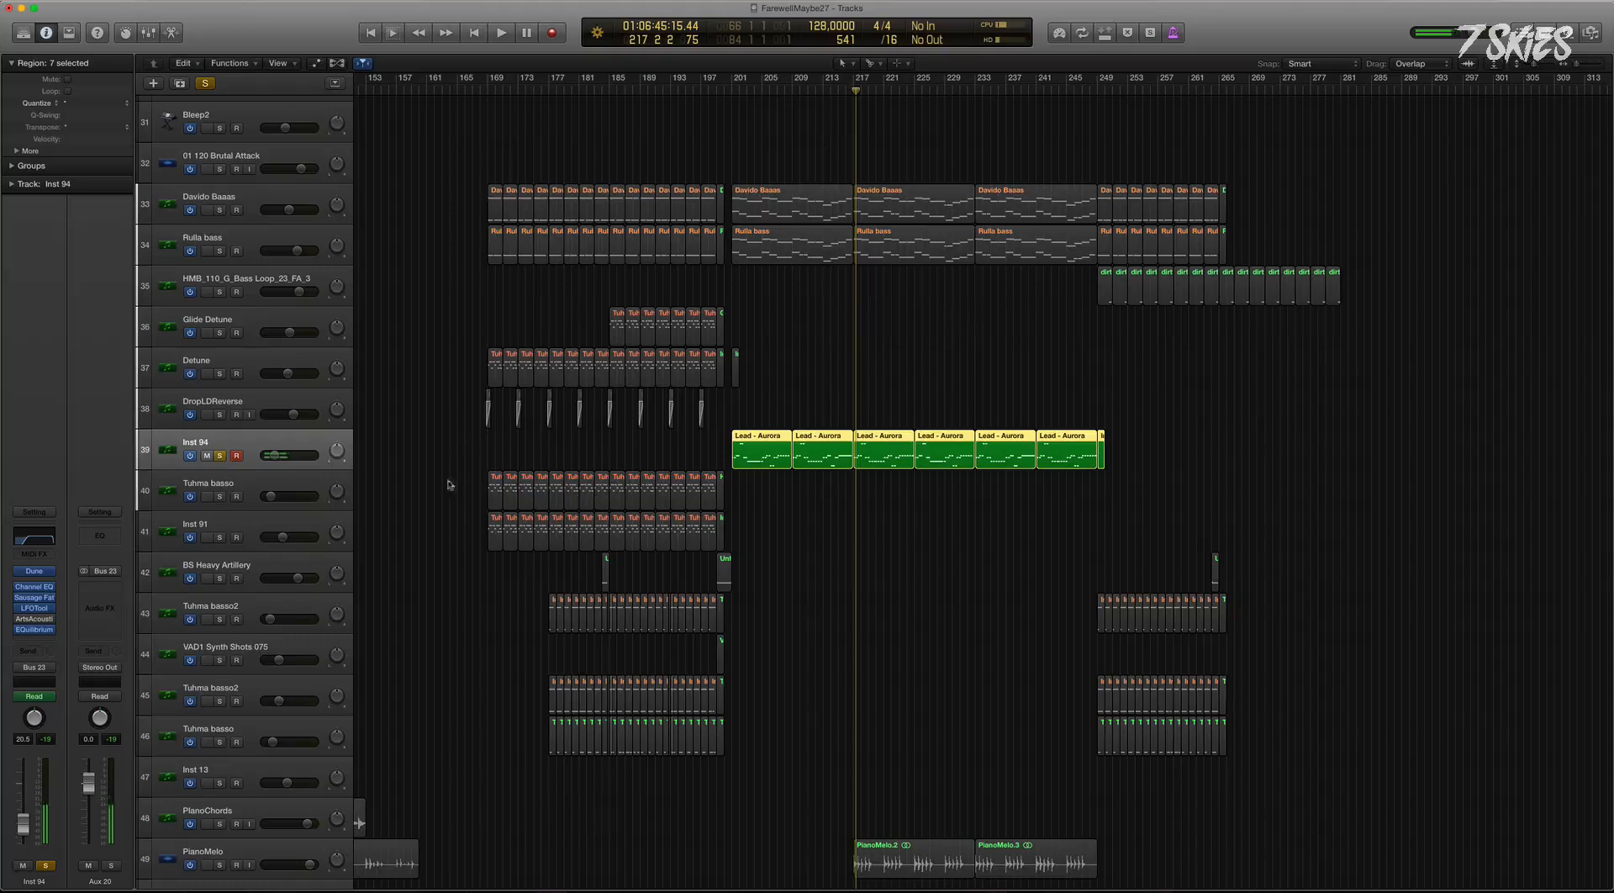
Unsolo the Inst 94 track and move it out of the bass tracks to between Inst 13 and PianoChords.
left_click(219, 455)
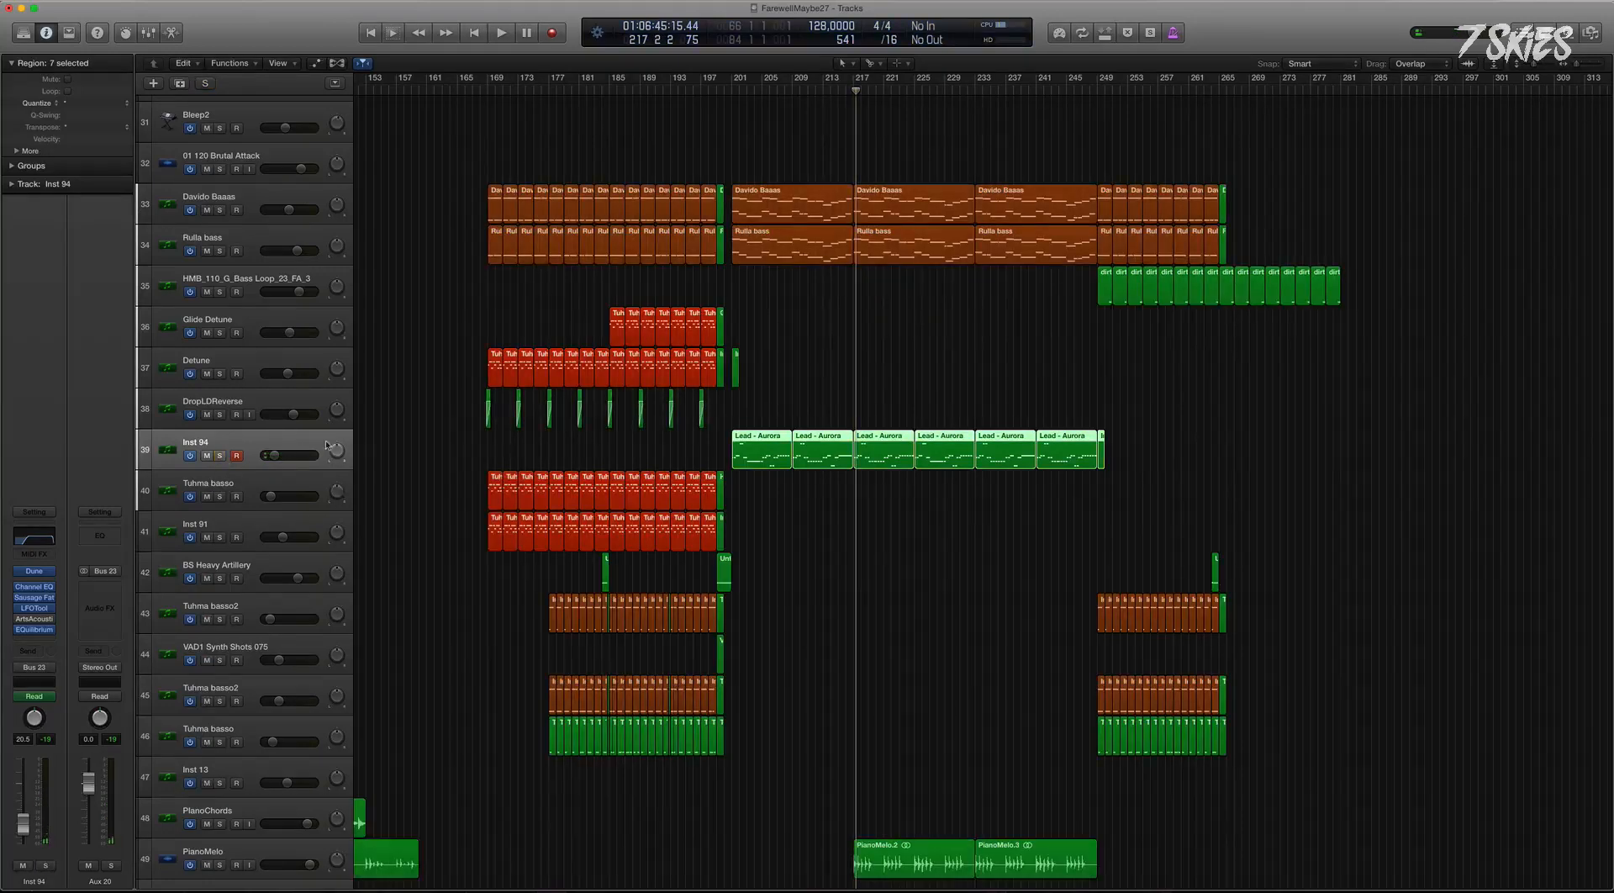
left_click_drag(337, 451, 317, 777)
key("super+Up")
key("super+Up")
key("super+Up")
key("super+Up")
key("super+Up")
key("super+Up")
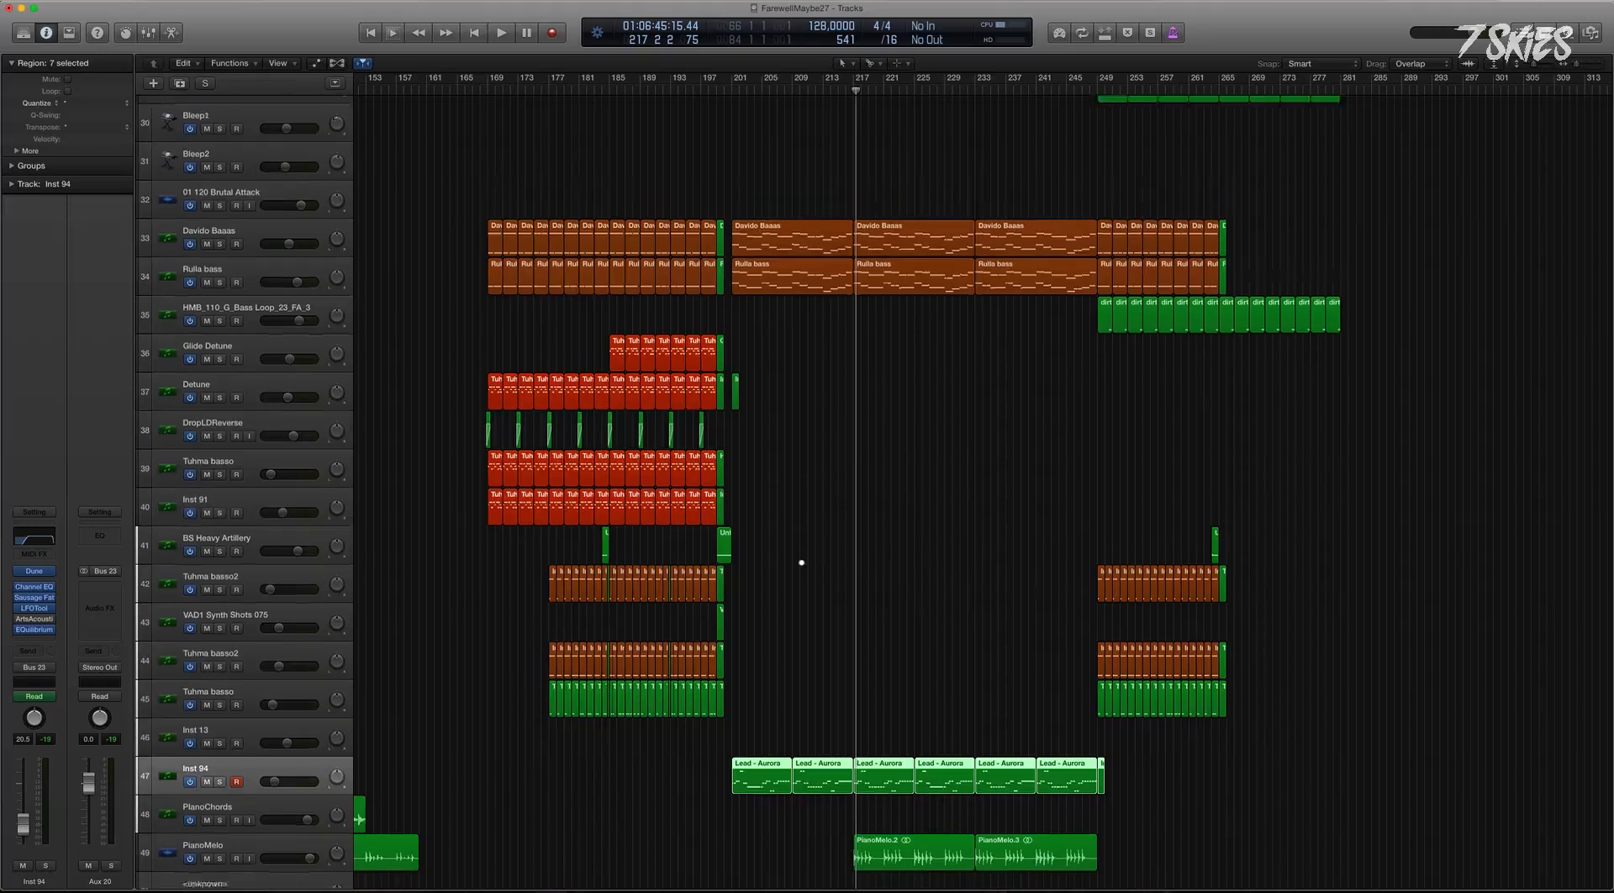
key("super+Left")
key("super+Left")
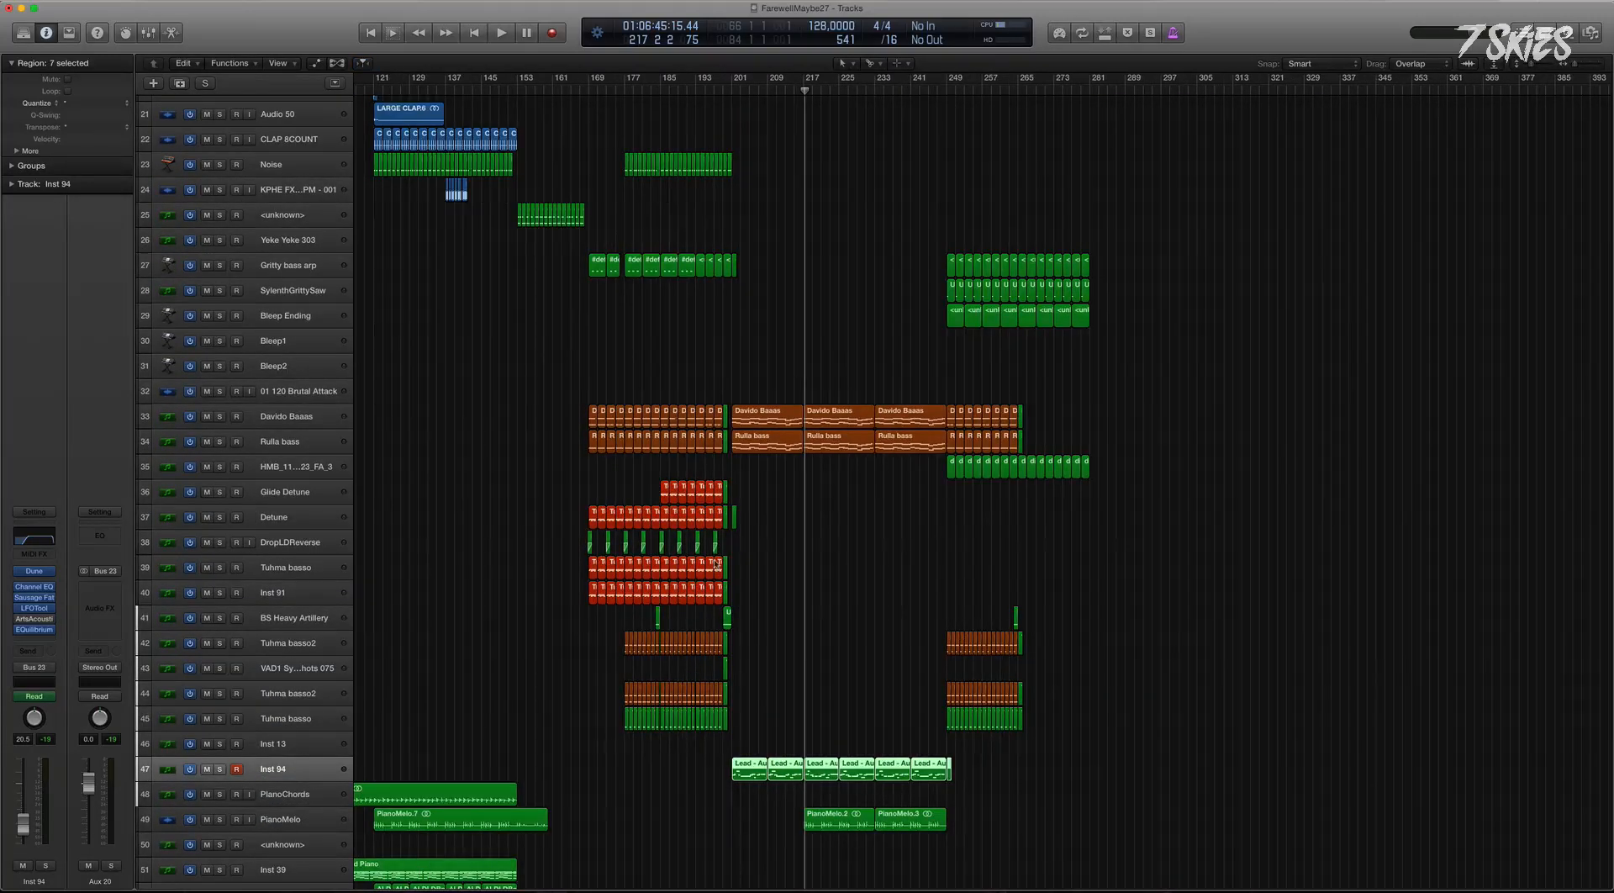
key("super+Up")
key("super+Up")
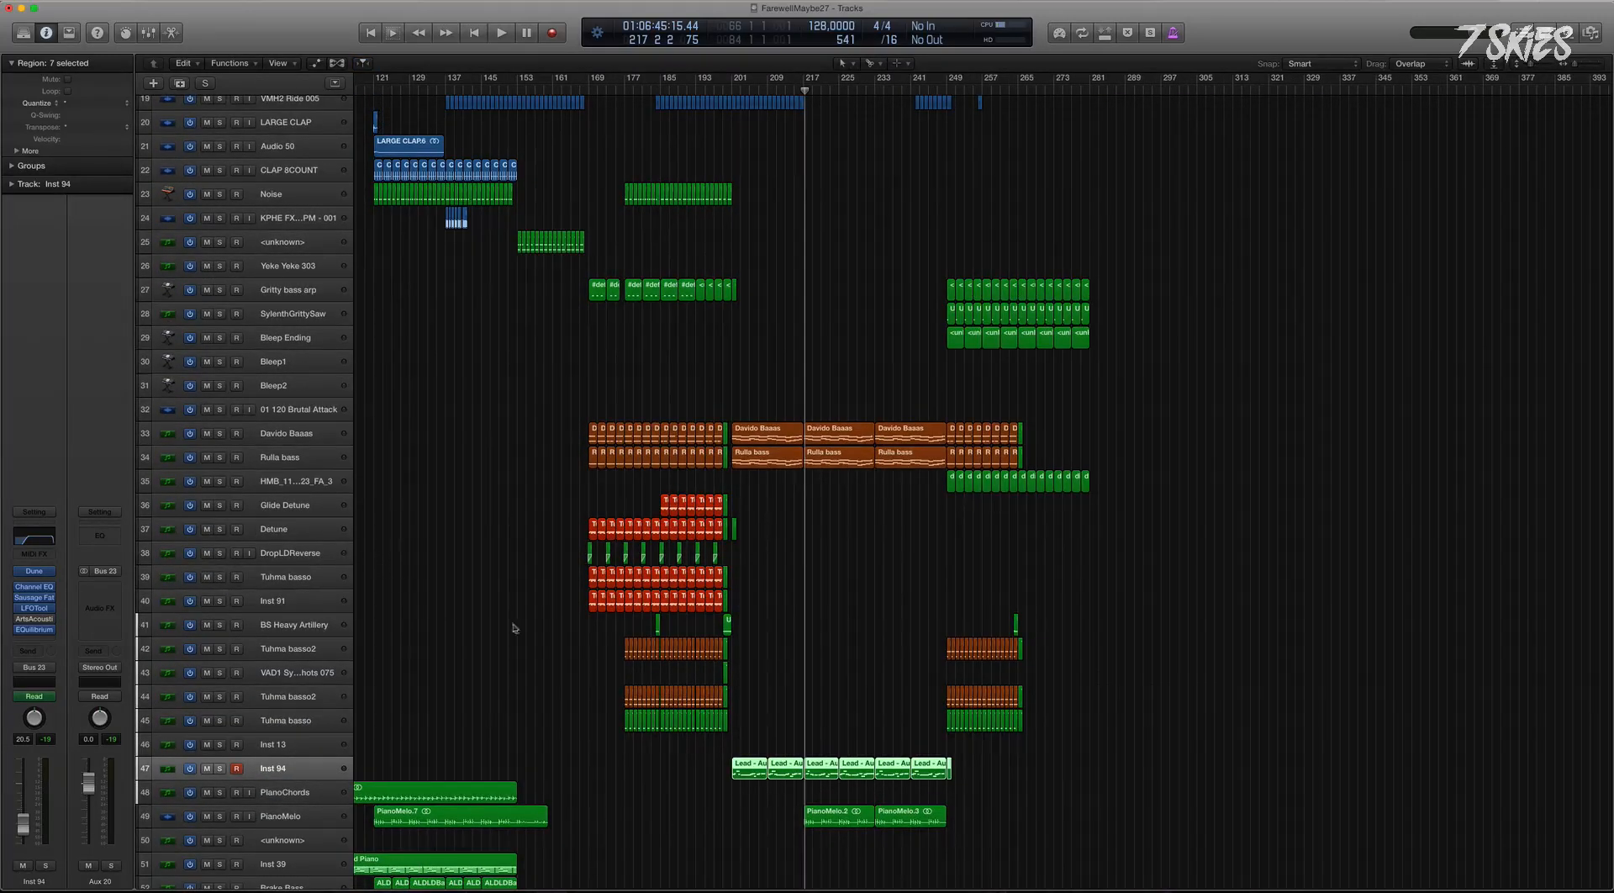
left_click(257, 721)
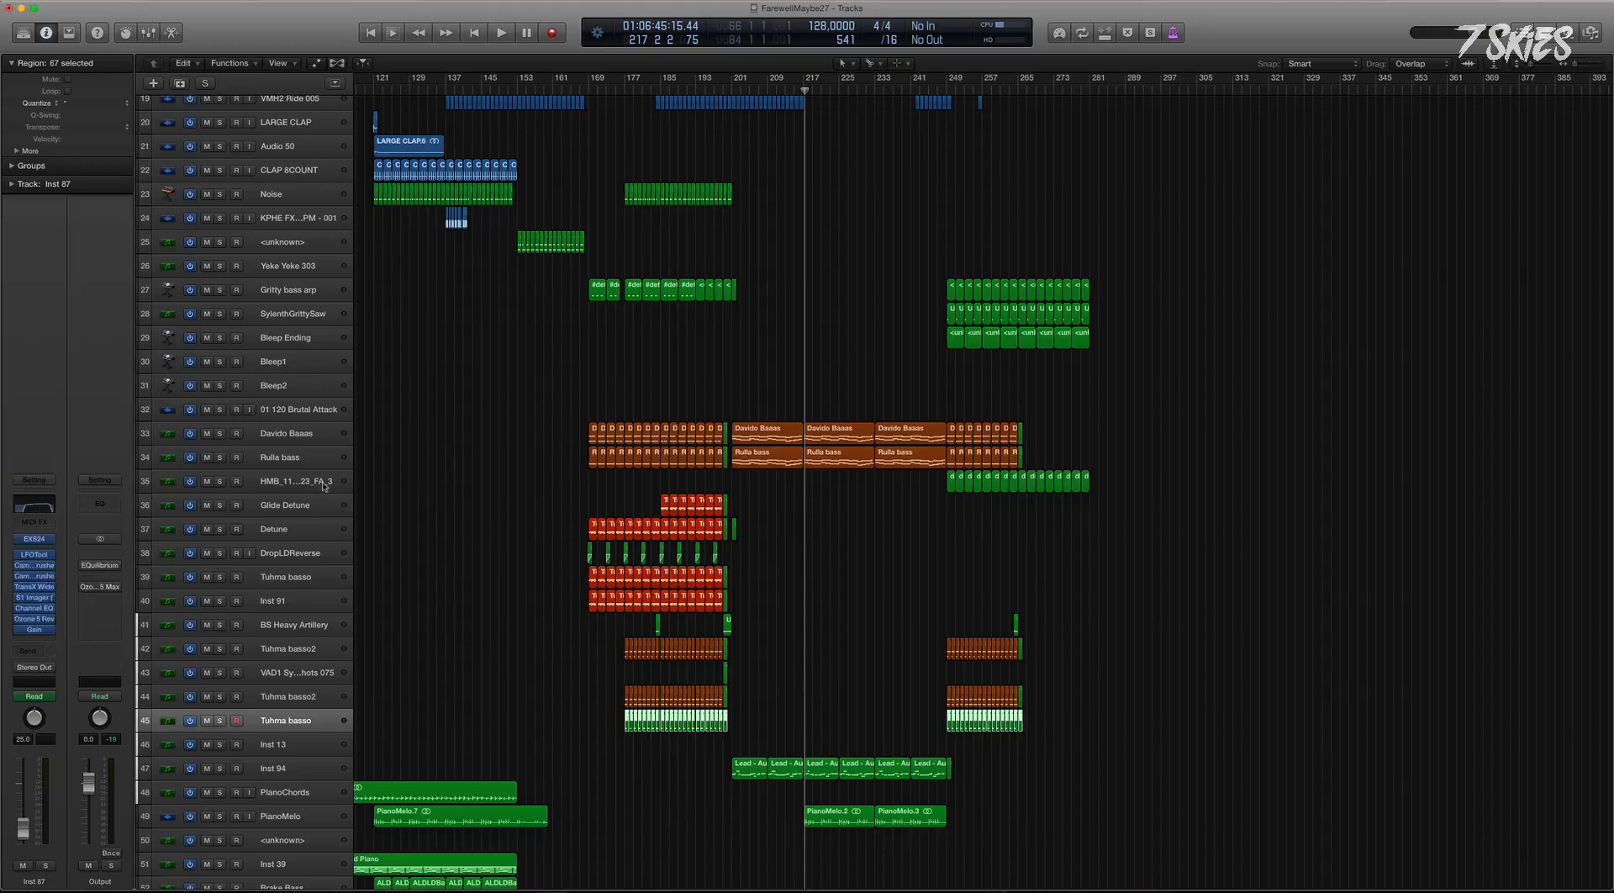
left_click(286, 439, "shift")
right_click(287, 437)
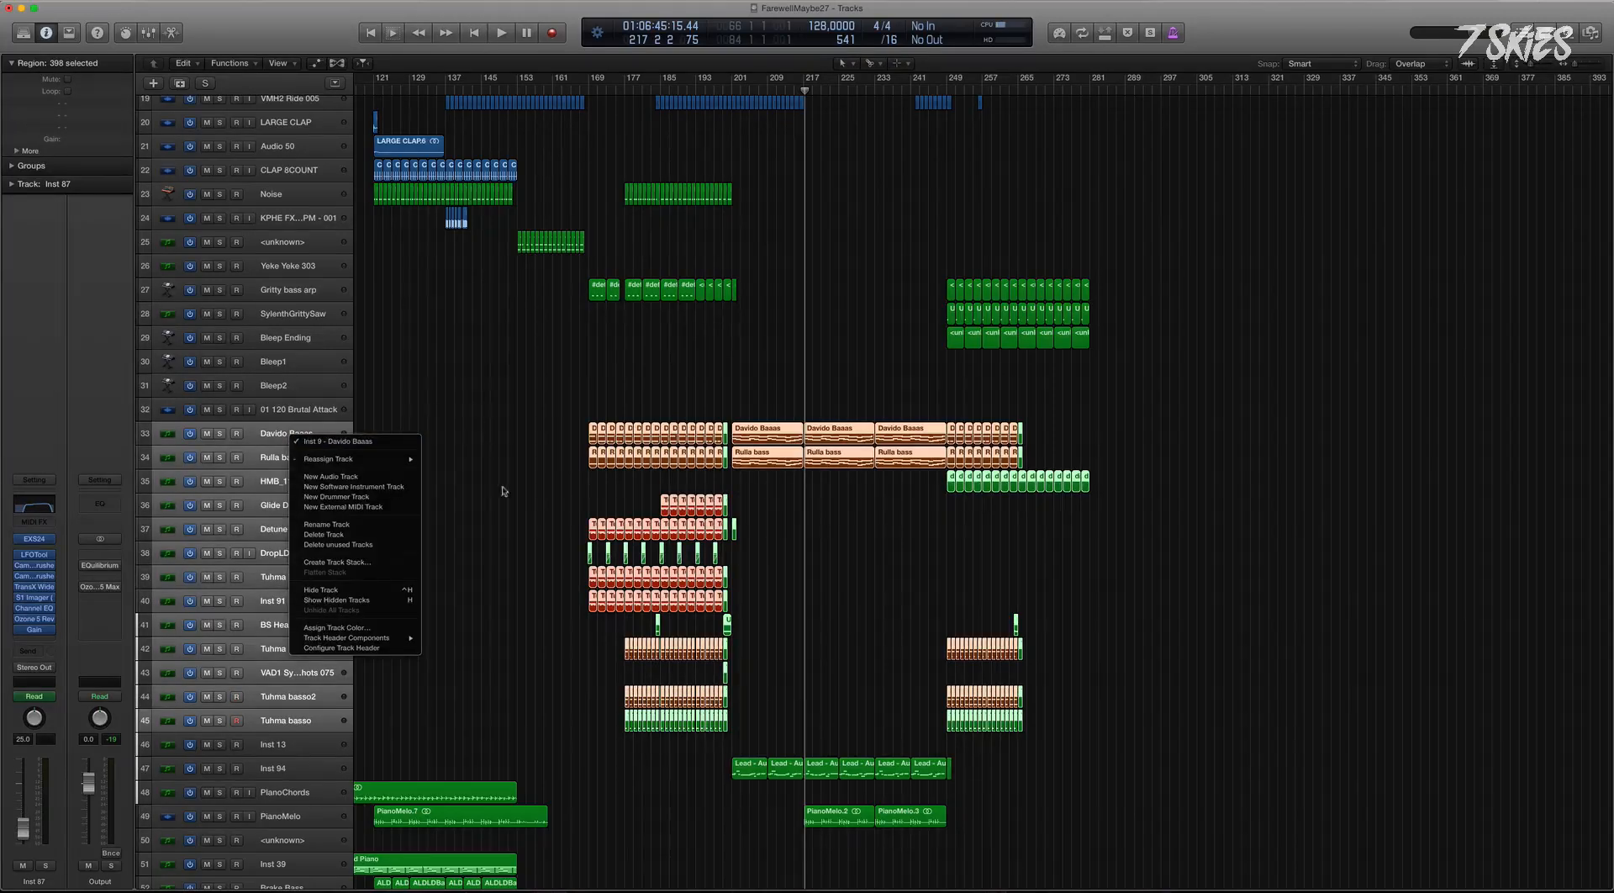
left_click(508, 451)
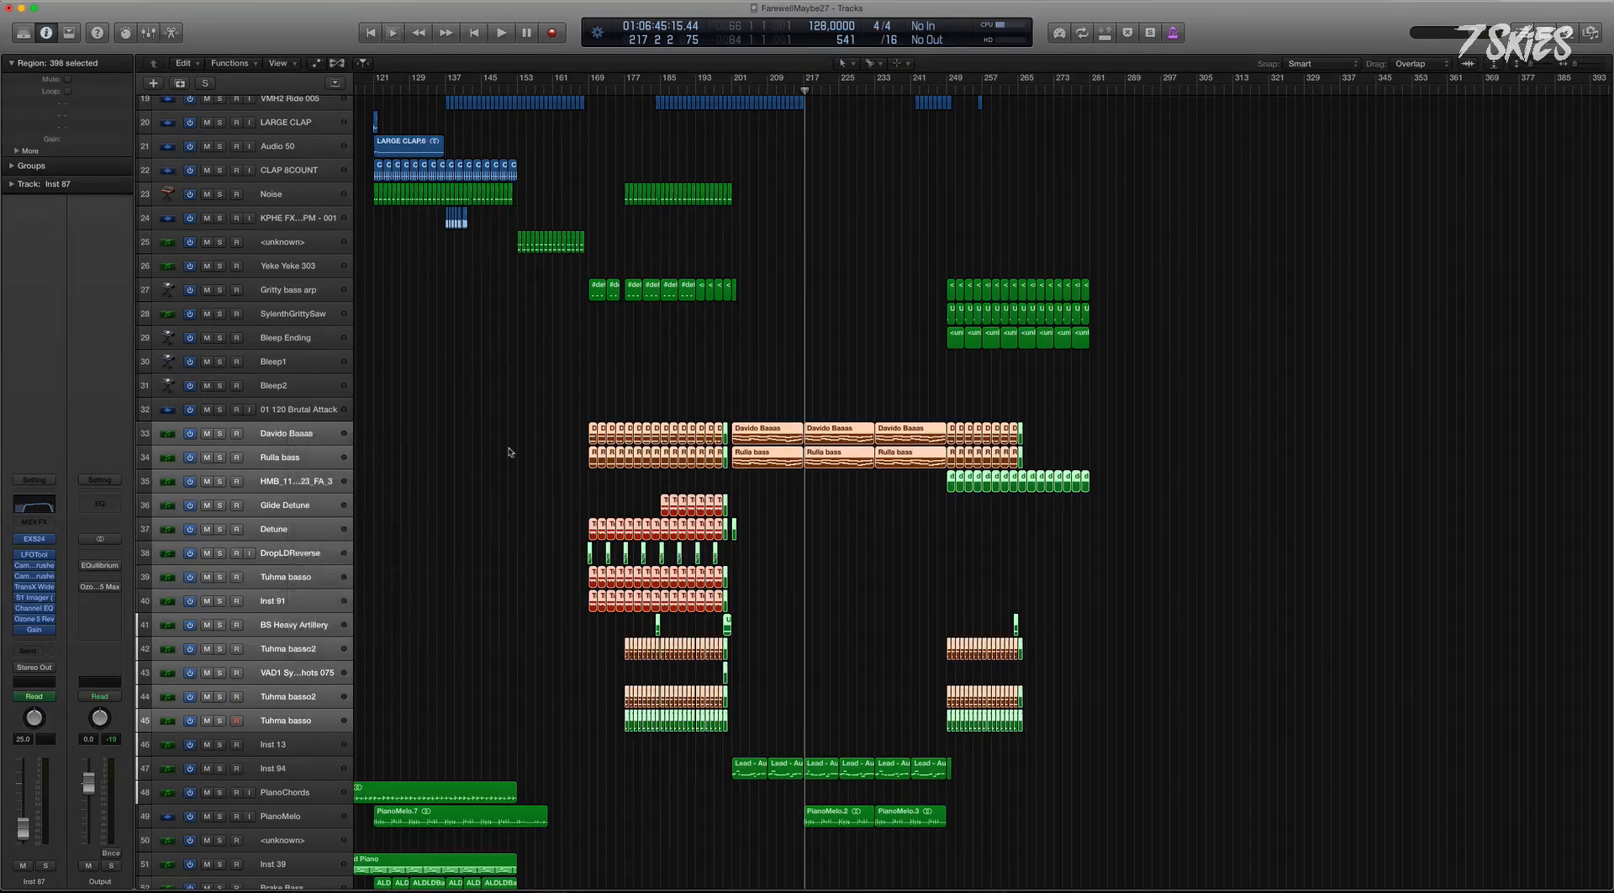
Step through the tracks between Davido Basas and the upper red Tuhma basso to check their channel strips and output routing.
left_click(302, 432)
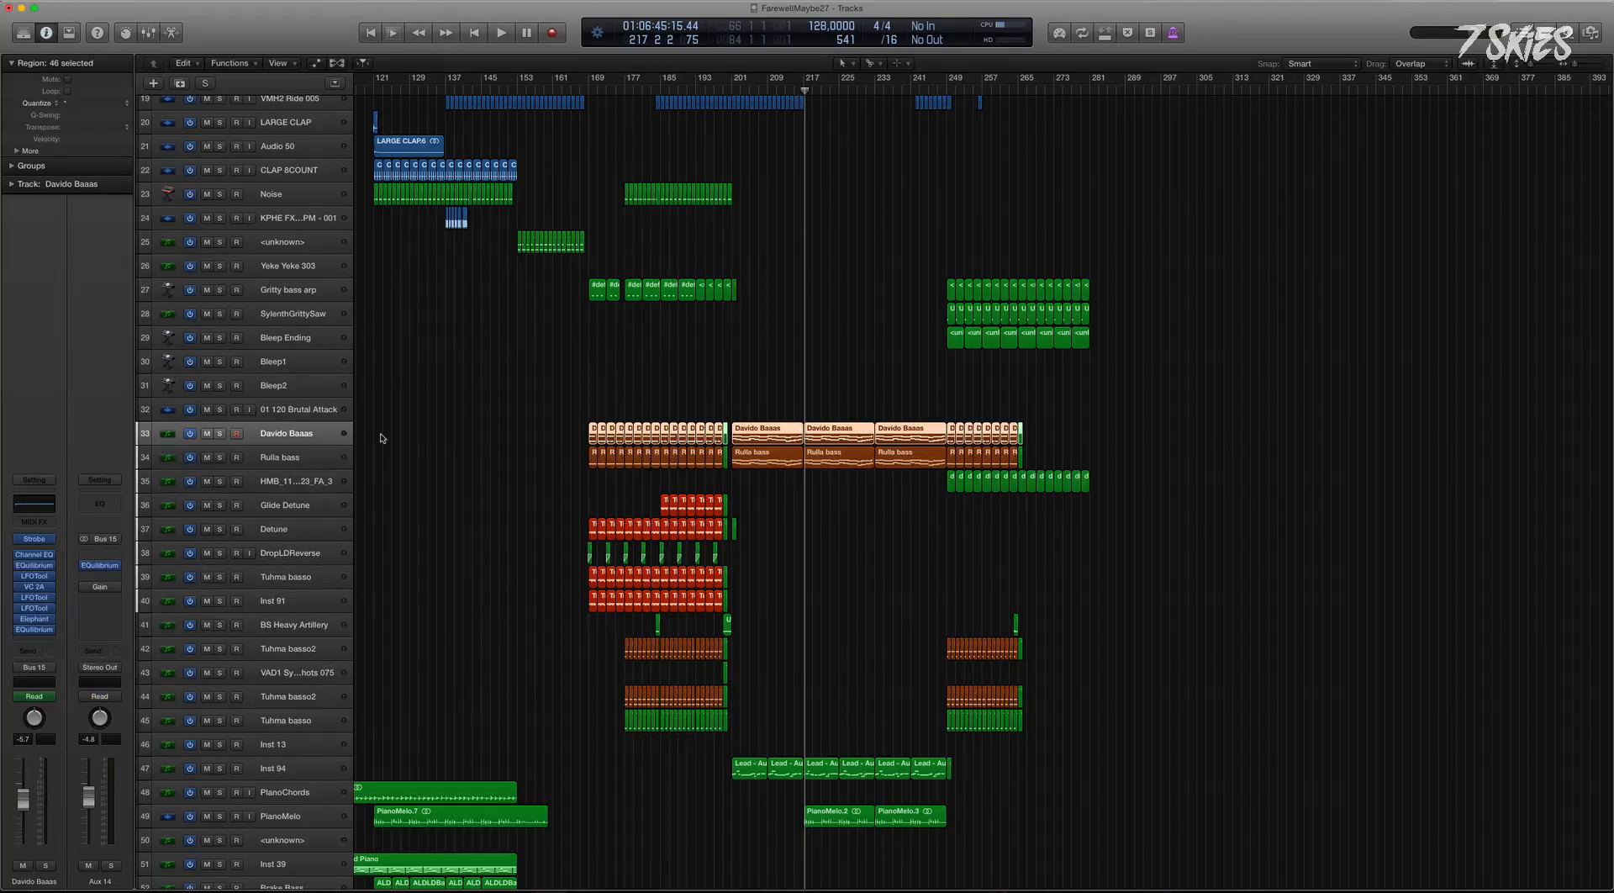
key("Down")
key("Down")
key("Down")
key("Down")
key("Down")
key("Down")
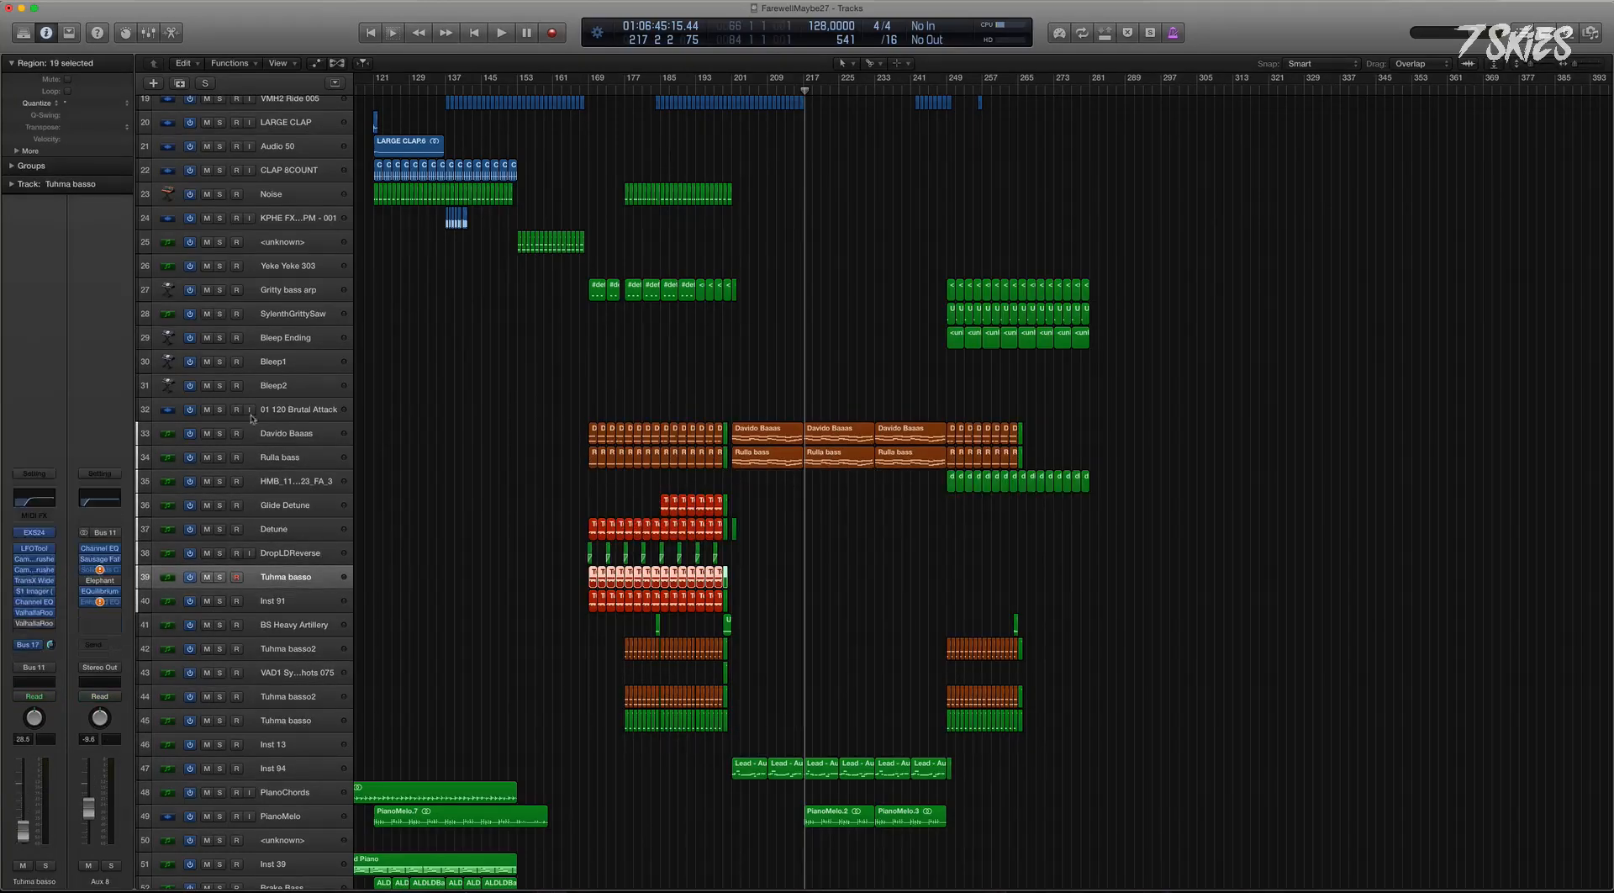
key("Up")
key("Up")
key("Up")
key("Up")
key("Up")
key("Up")
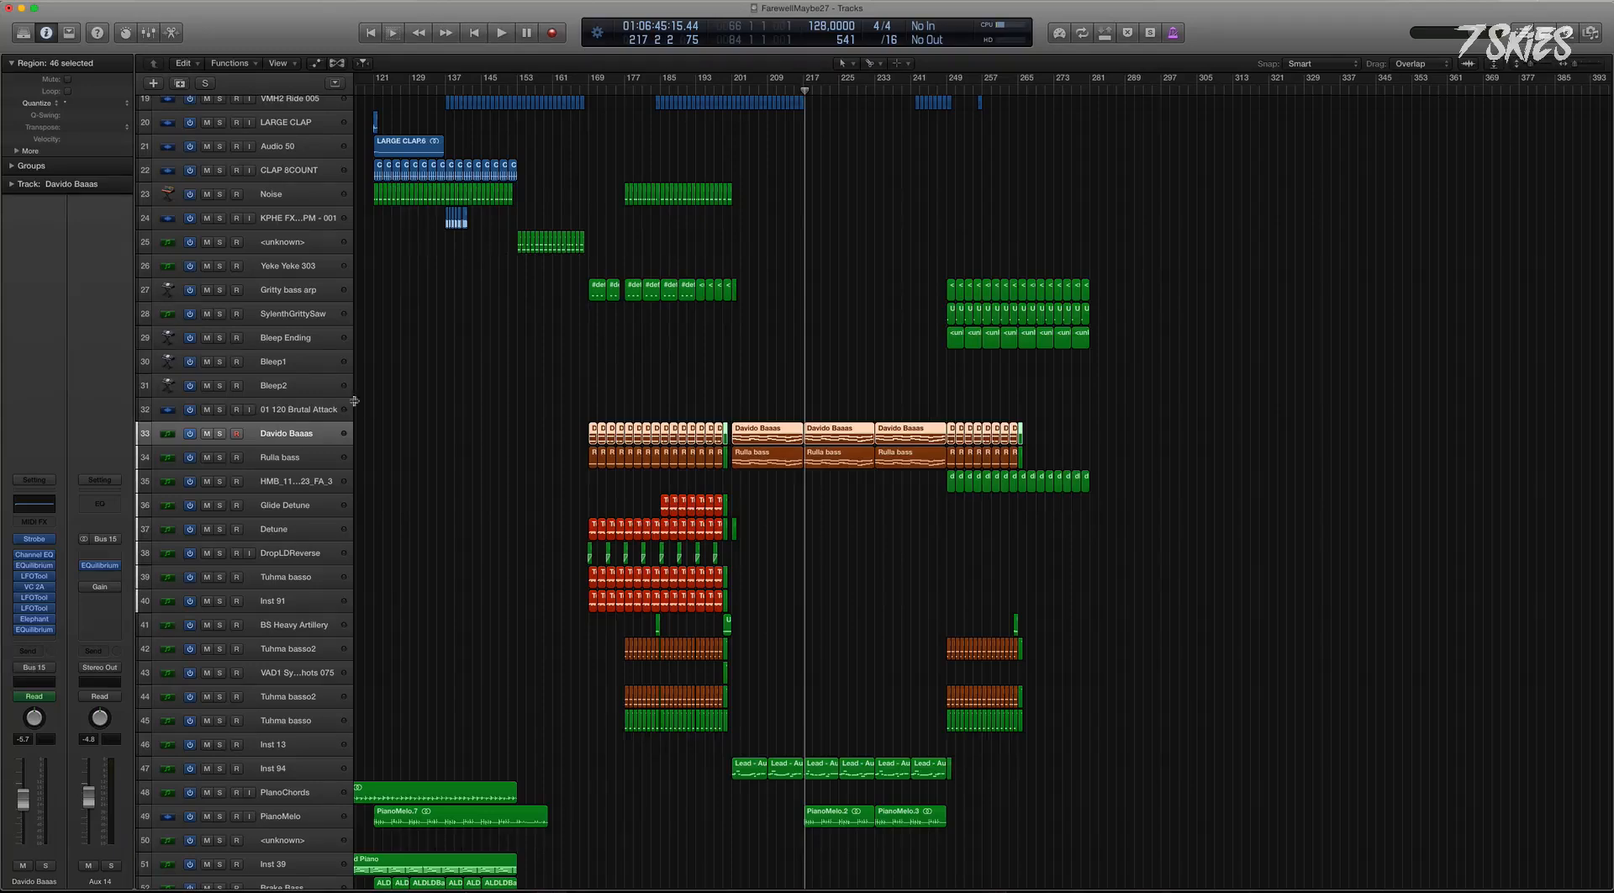
key("Down")
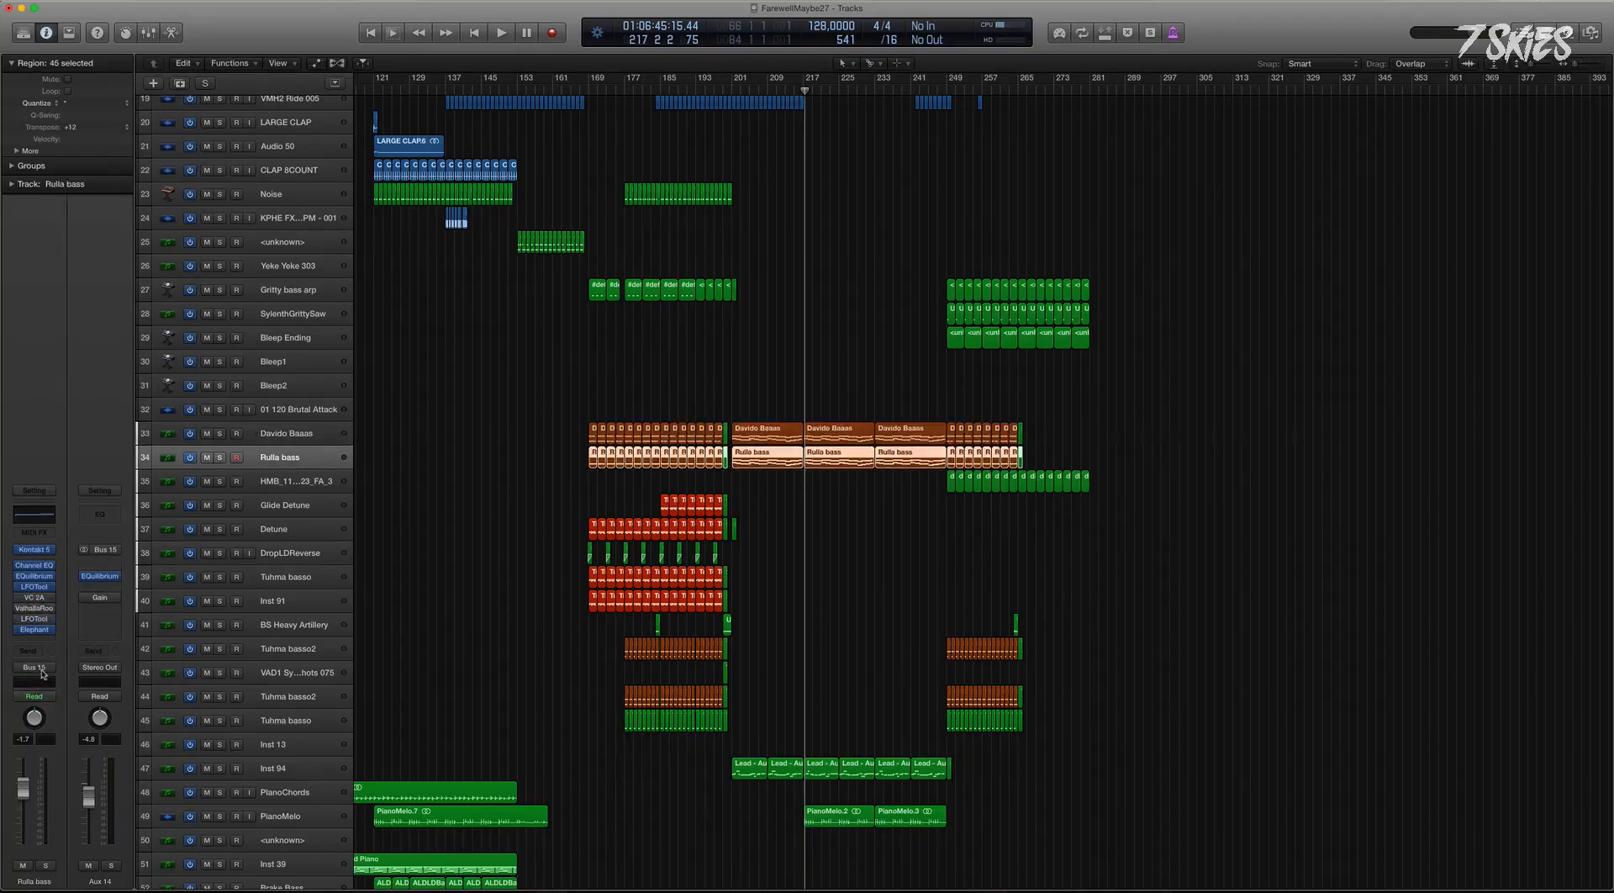
key("Down")
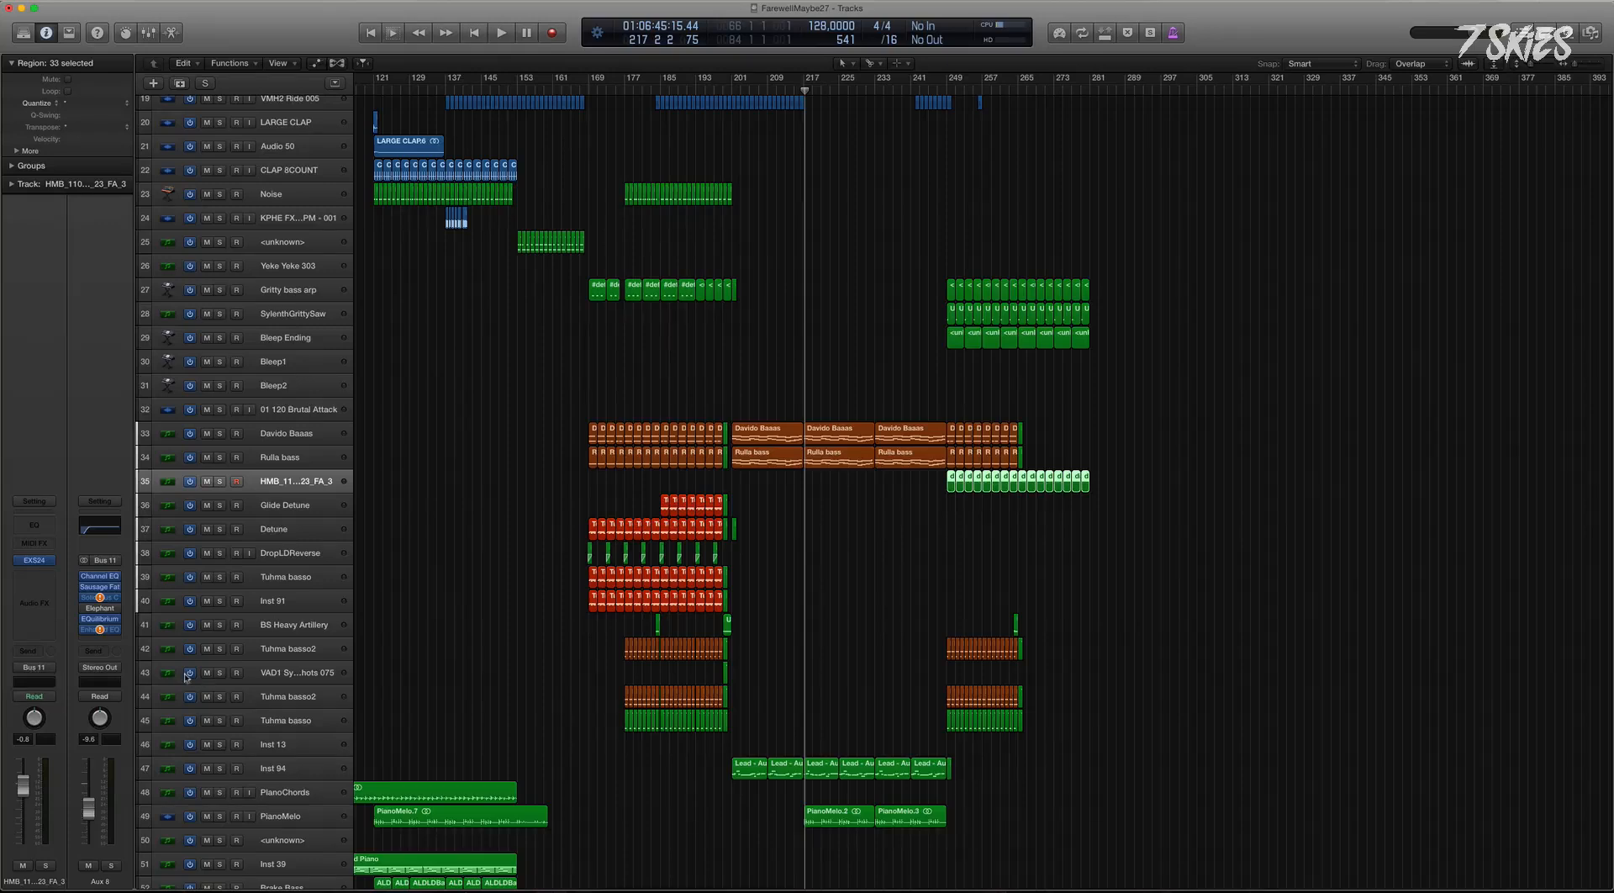
key("Down")
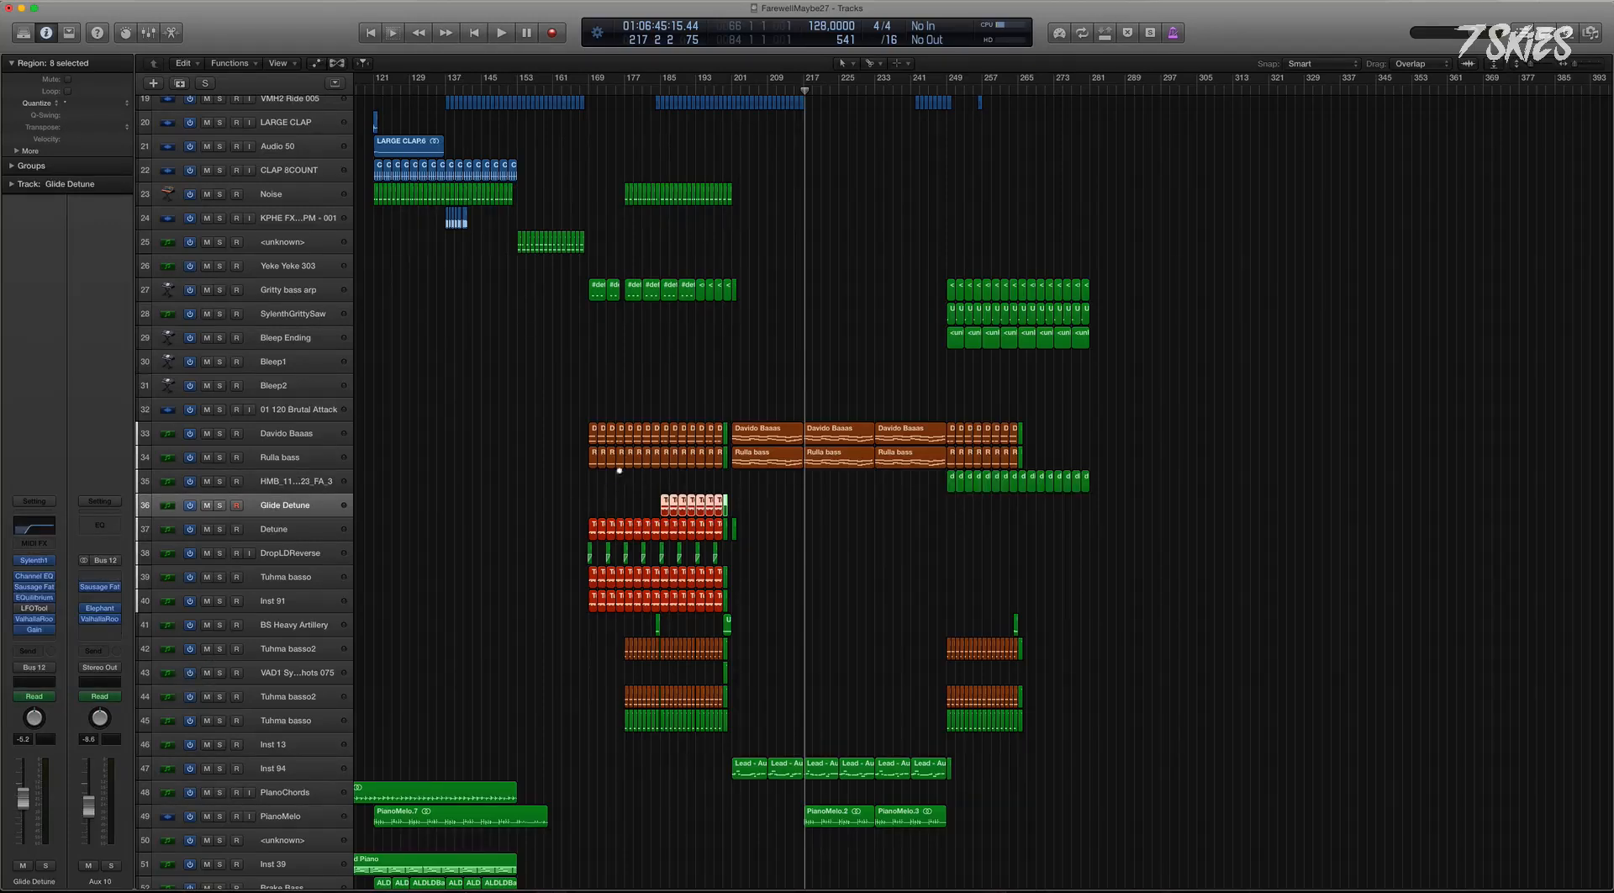
Solo the Glide Detune track, play it from bar 185 to hear its sound, and unsolo it again.
key("z")
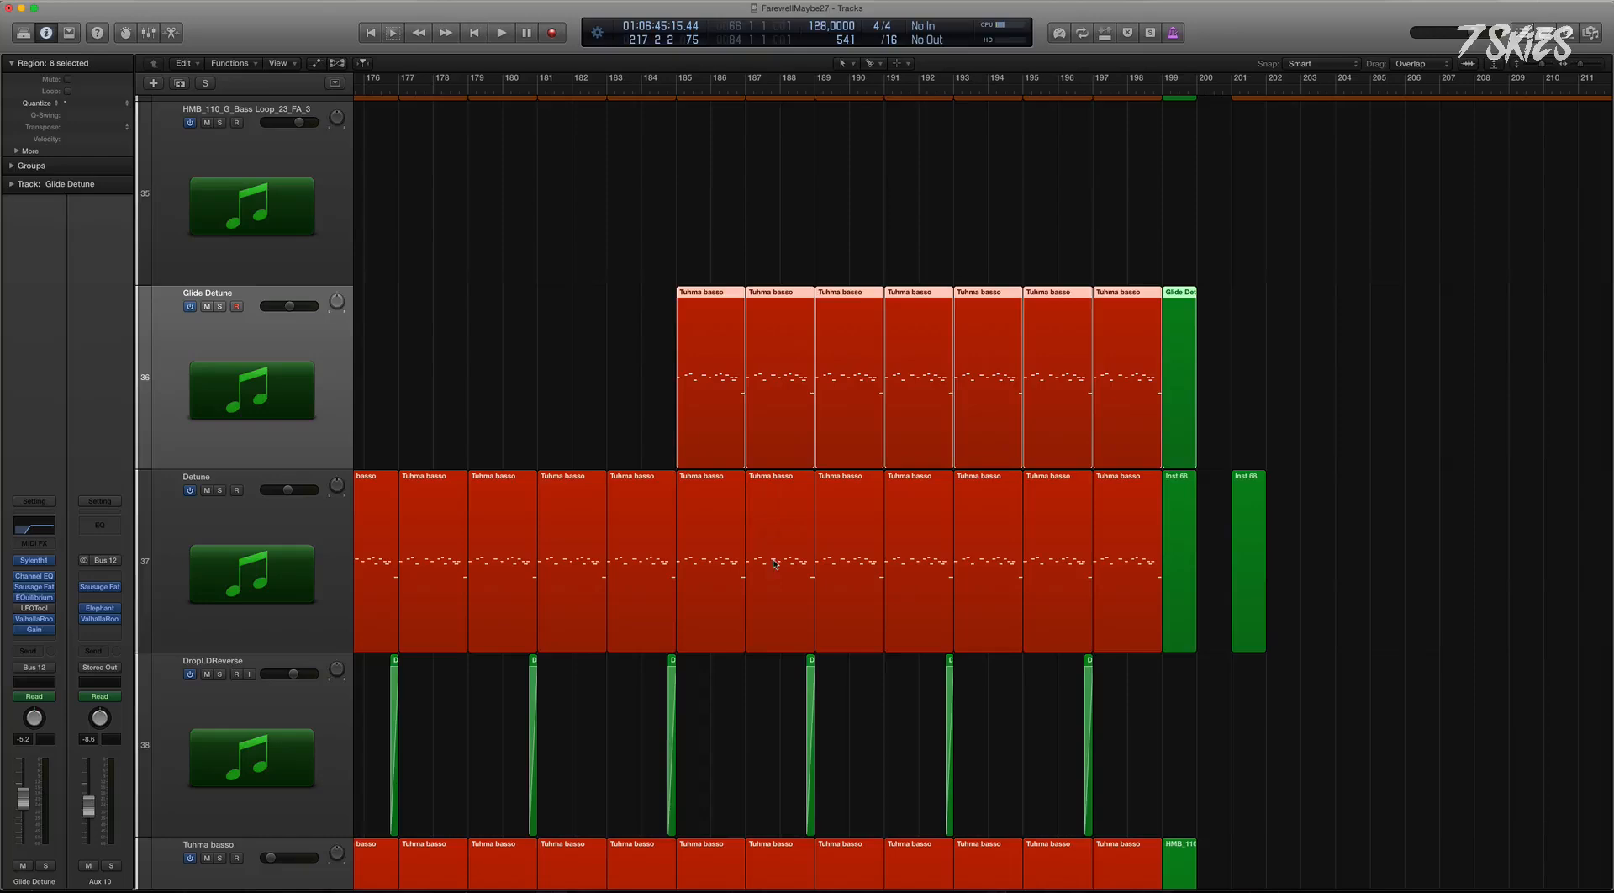
left_click(220, 307)
left_click(676, 88)
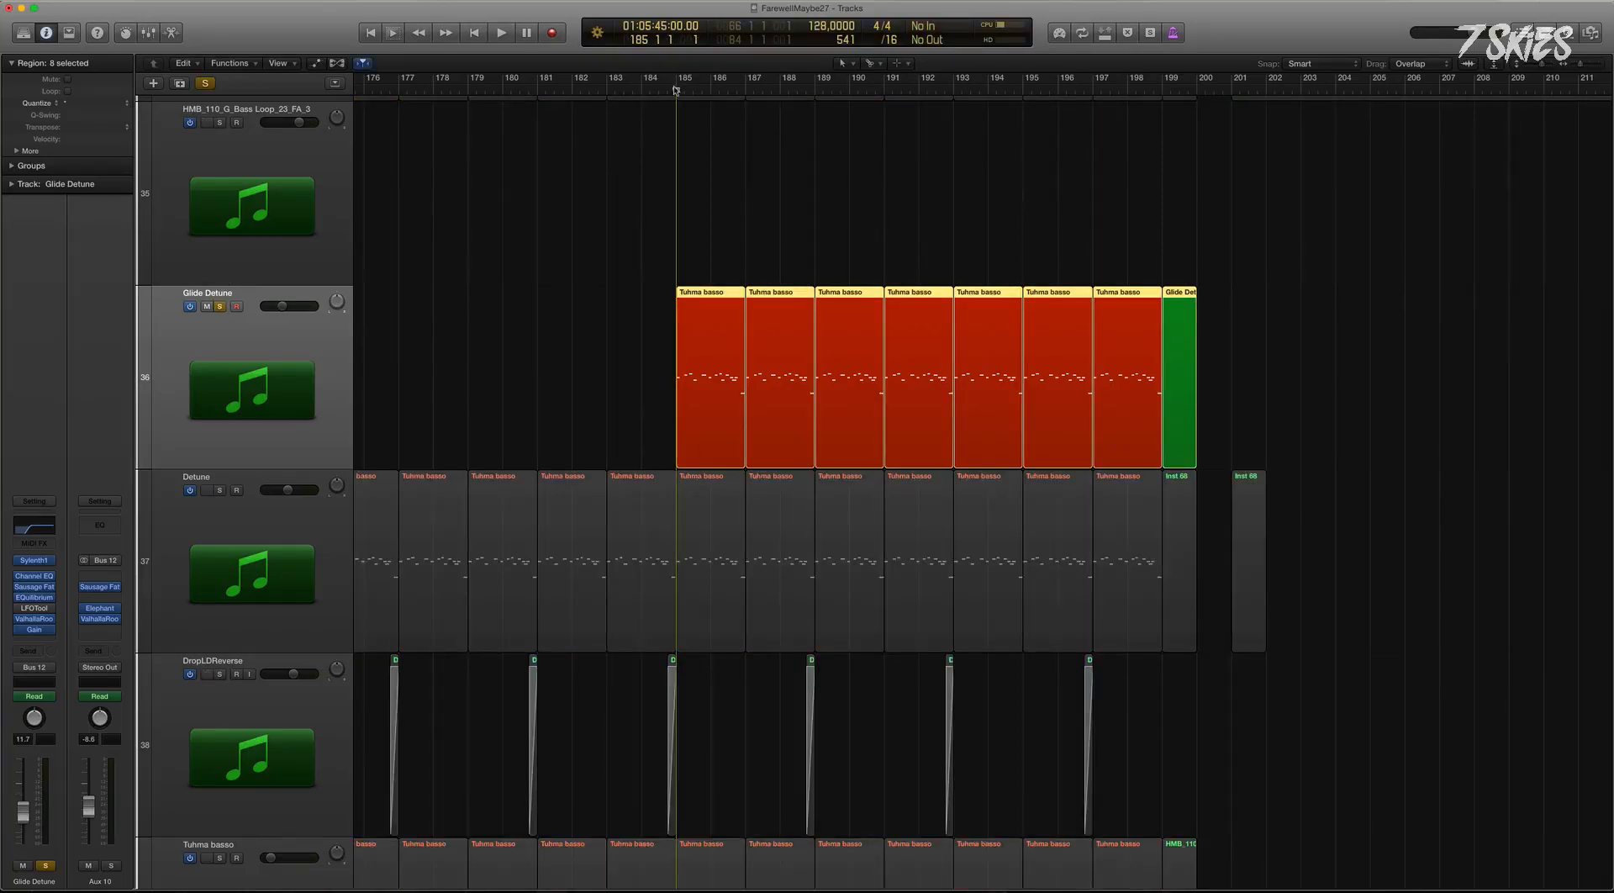
key("space")
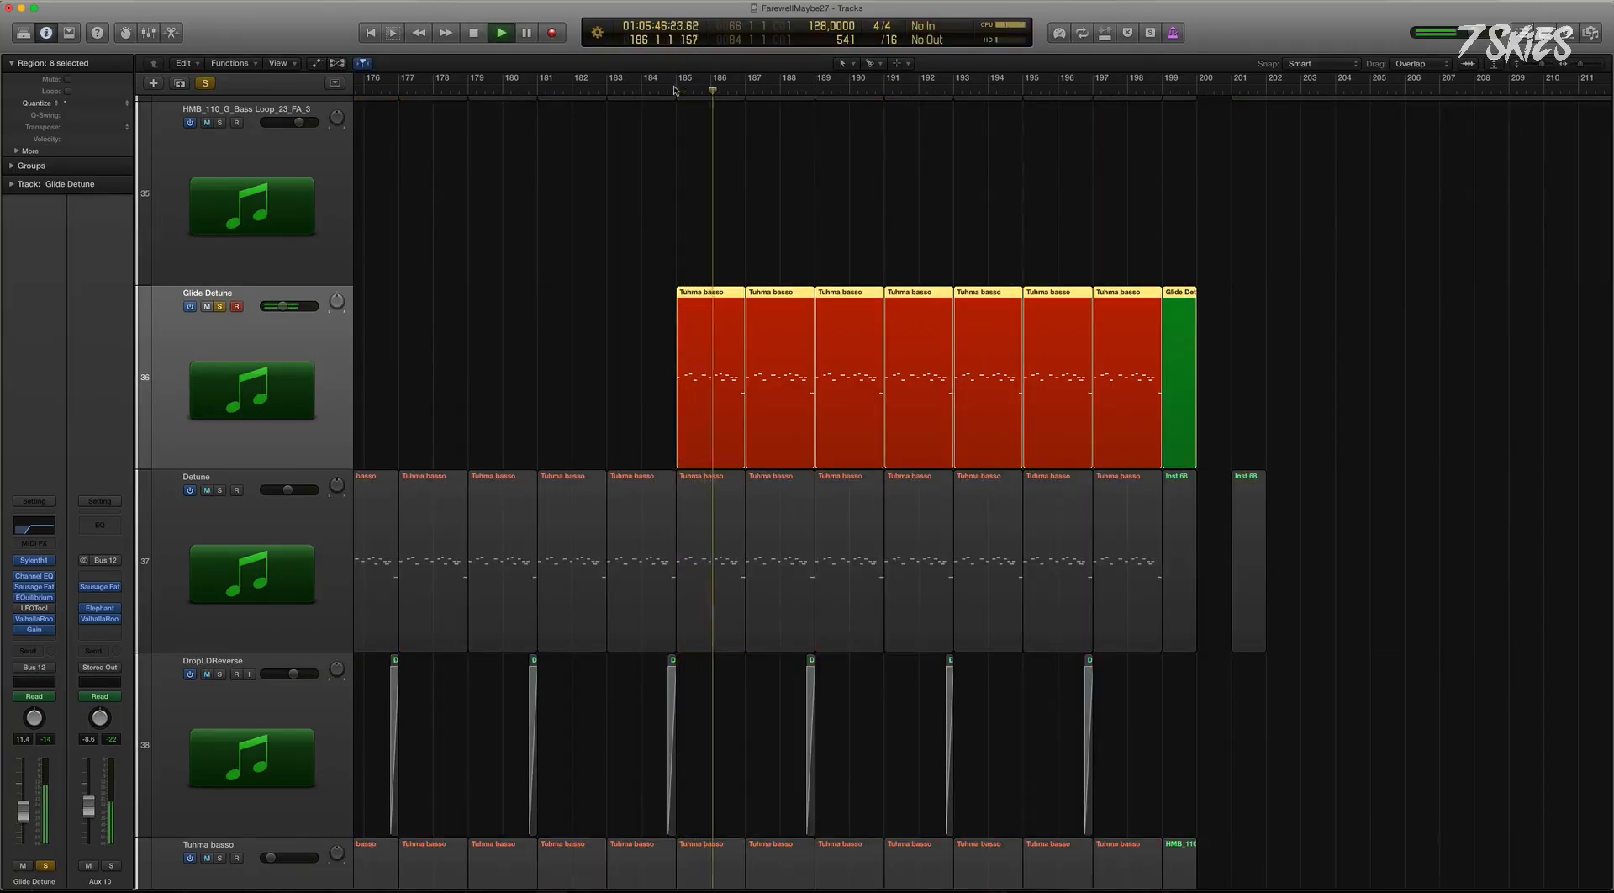
key("space")
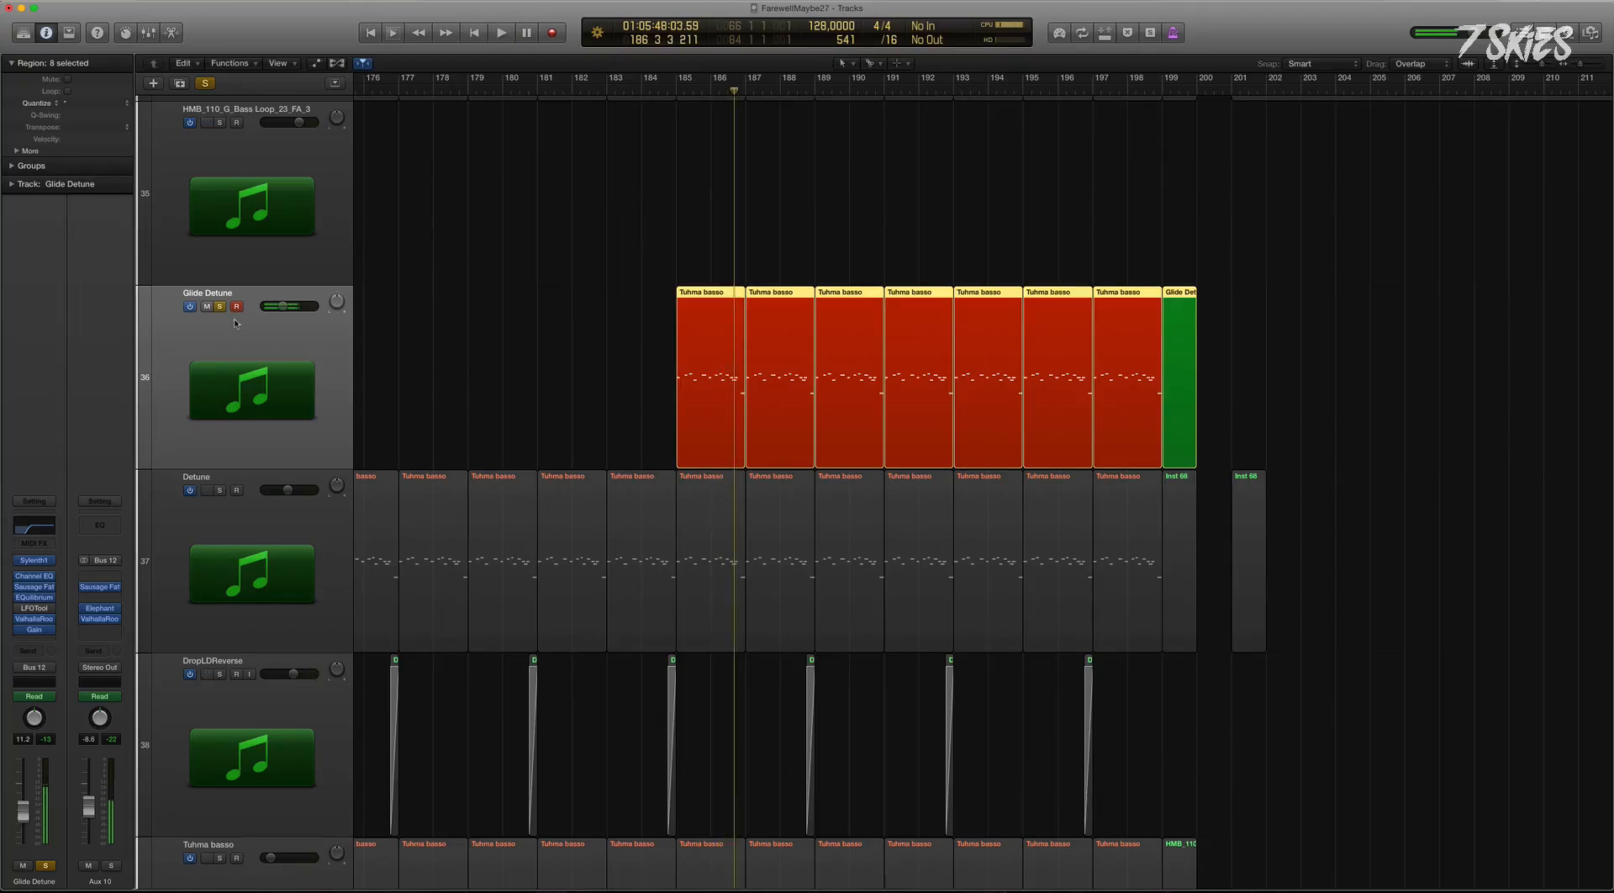
left_click(220, 307)
key("z")
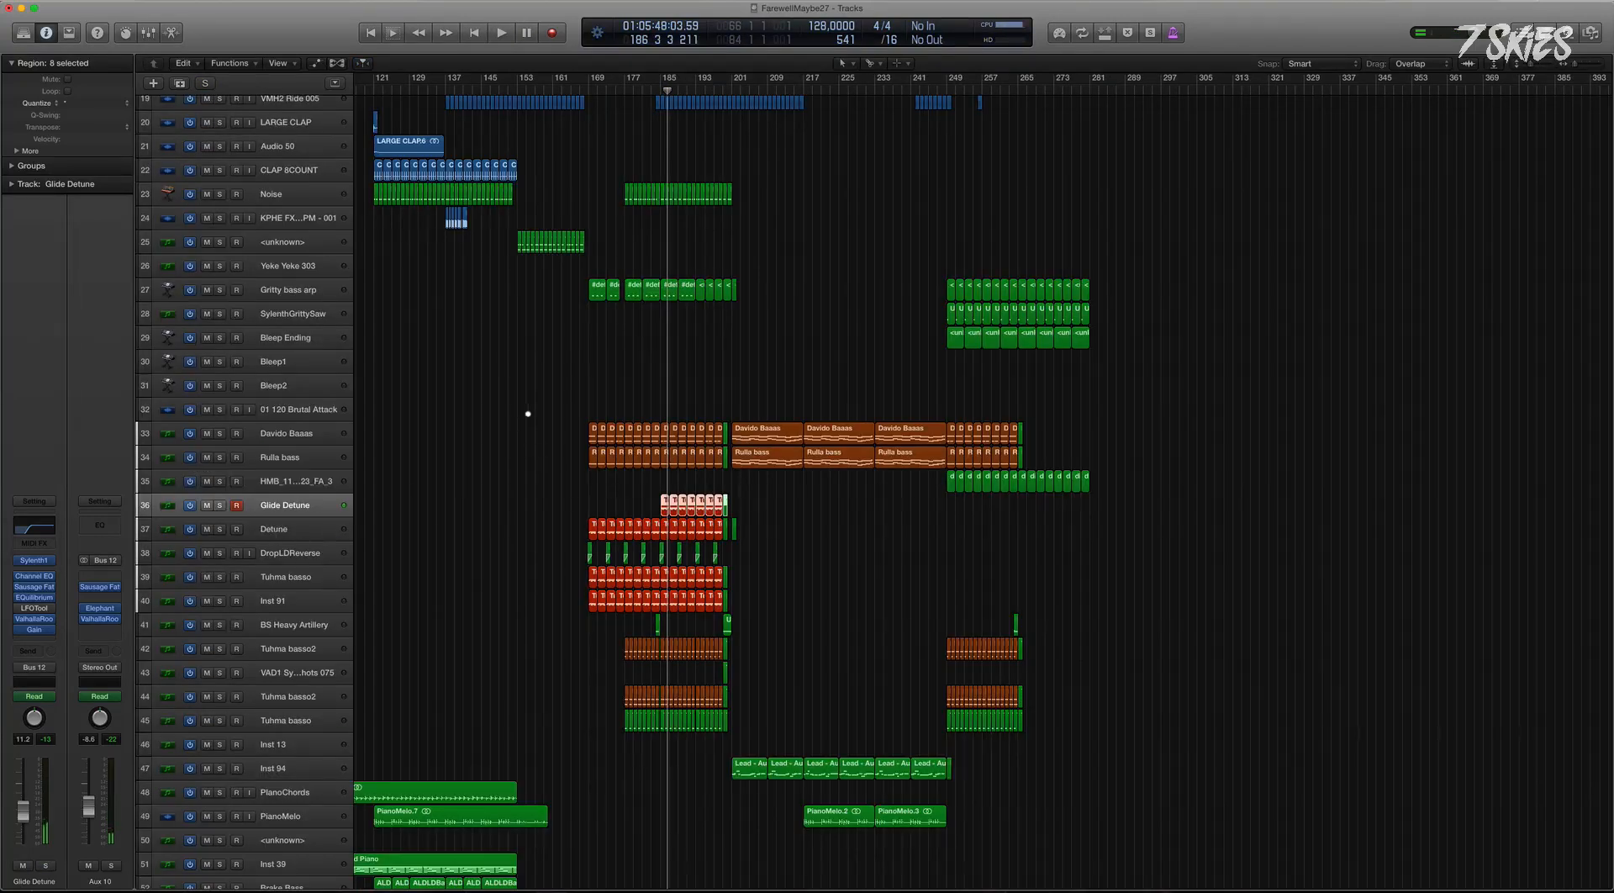
Select the Davido Basas, Rulla bass and HMB bass loop tracks and examine the regions of the bass tracks below.
left_click(286, 481)
left_click(286, 433, "shift")
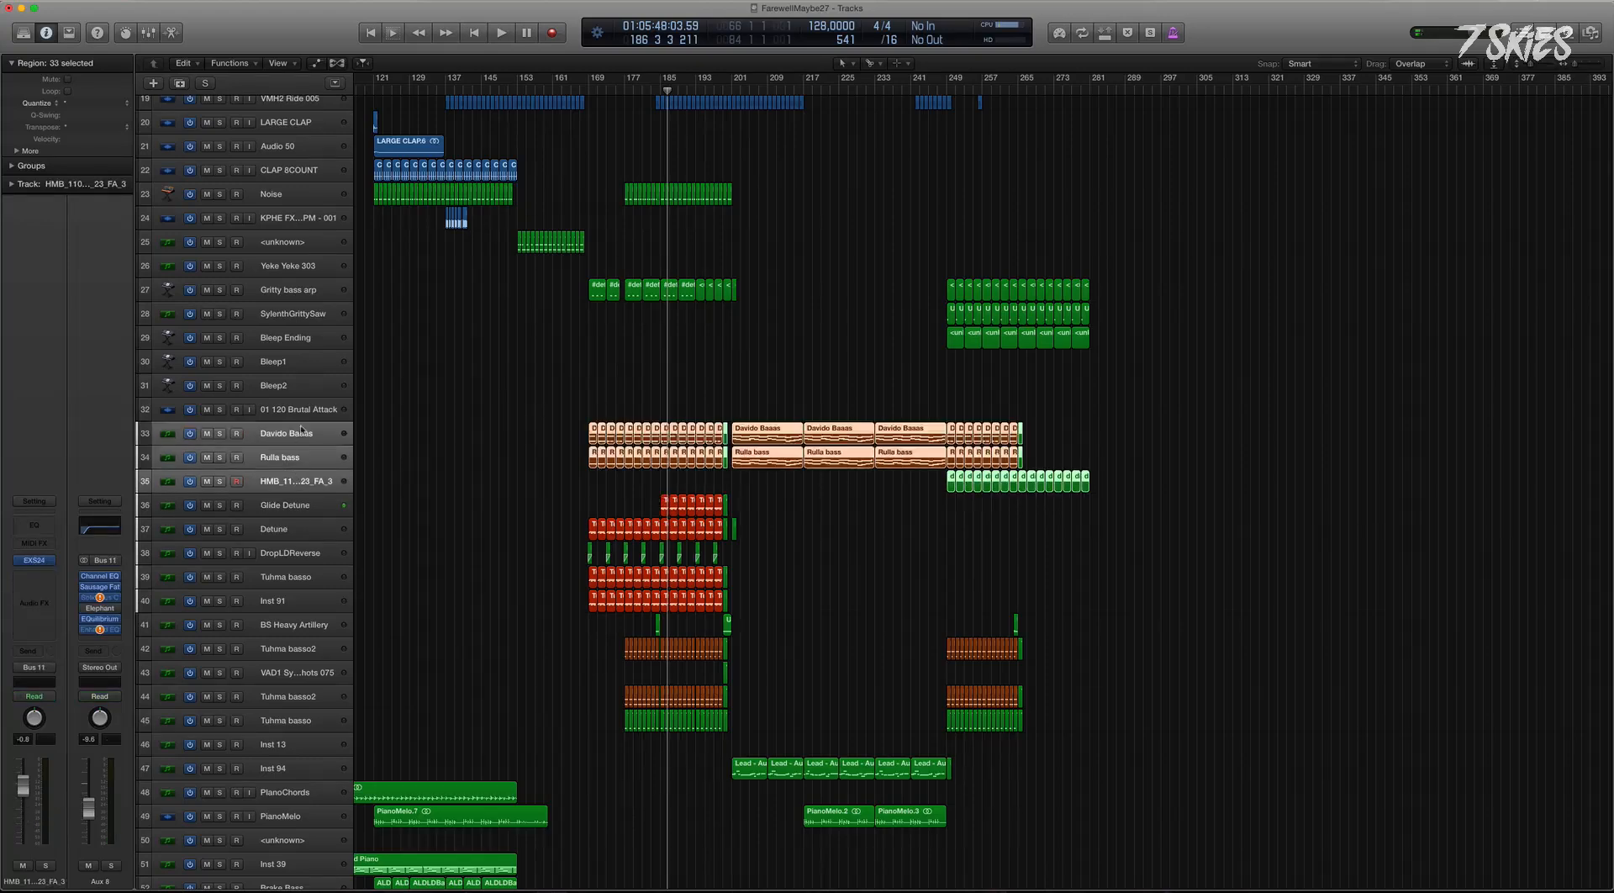
left_click_drag(415, 450, 920, 647)
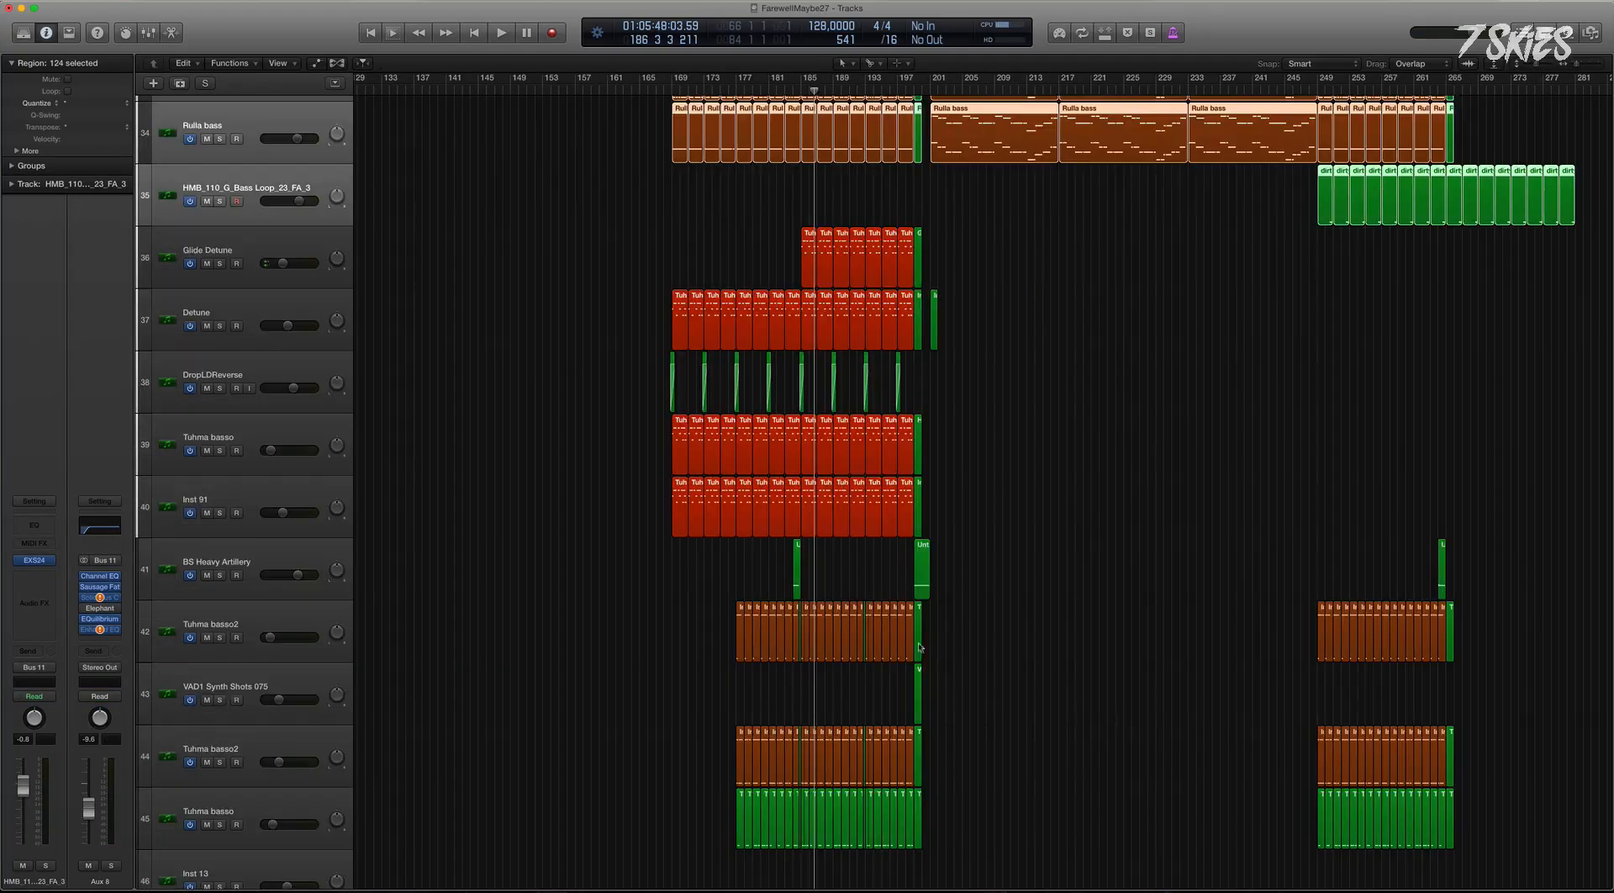
Solo and play the two Tuhma basso2 tracks and the green Tuhma basso track one at a time to hear what each contains.
left_click(275, 622)
left_click(264, 674)
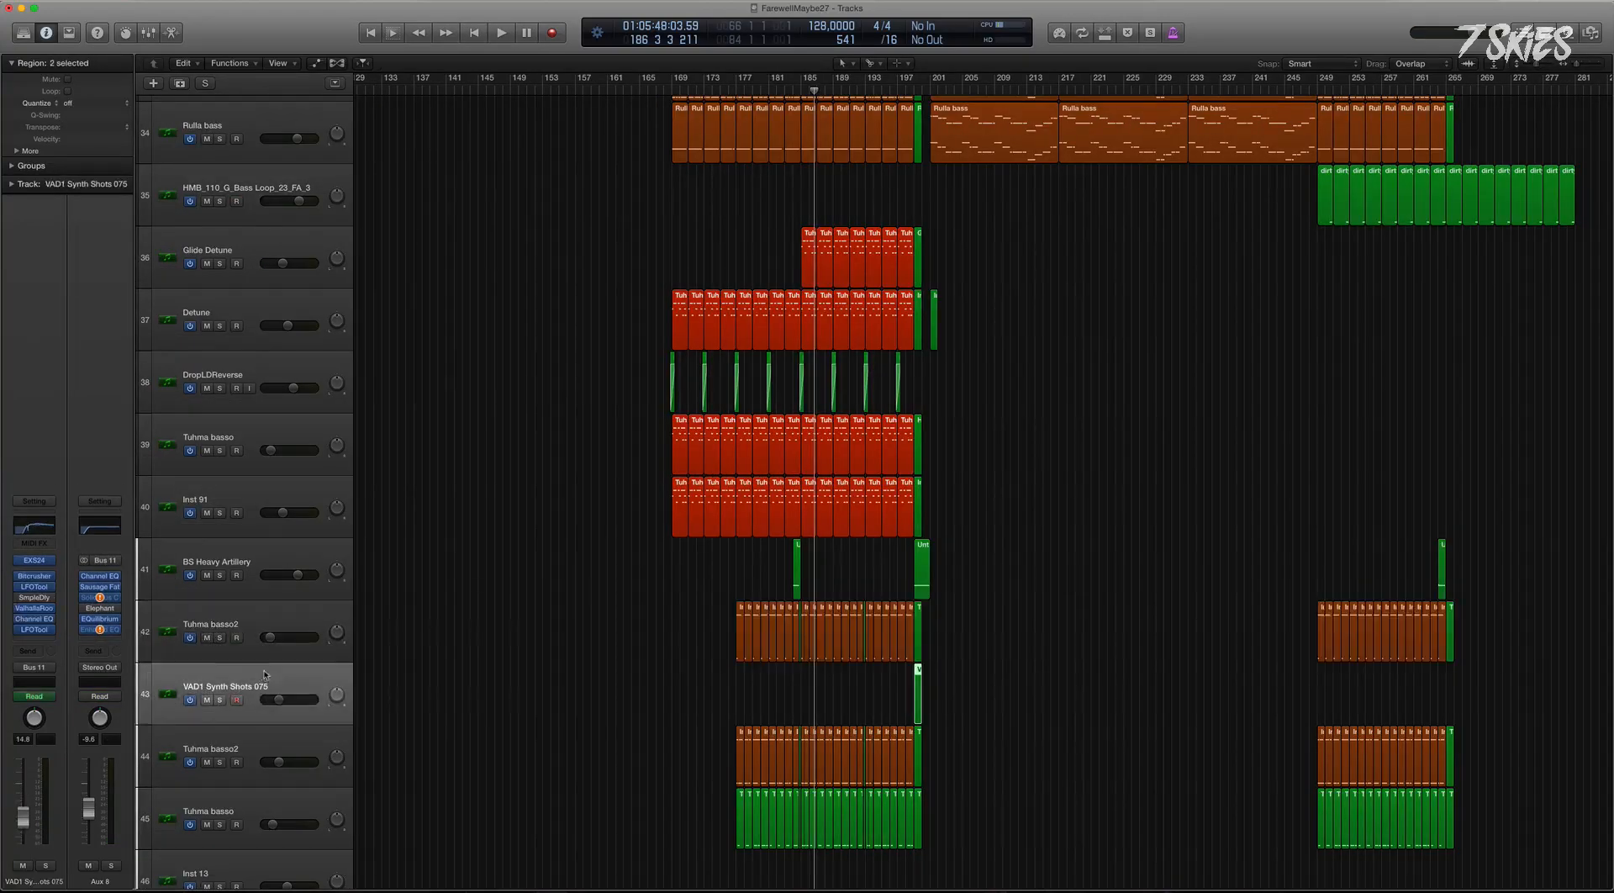
left_click(286, 627)
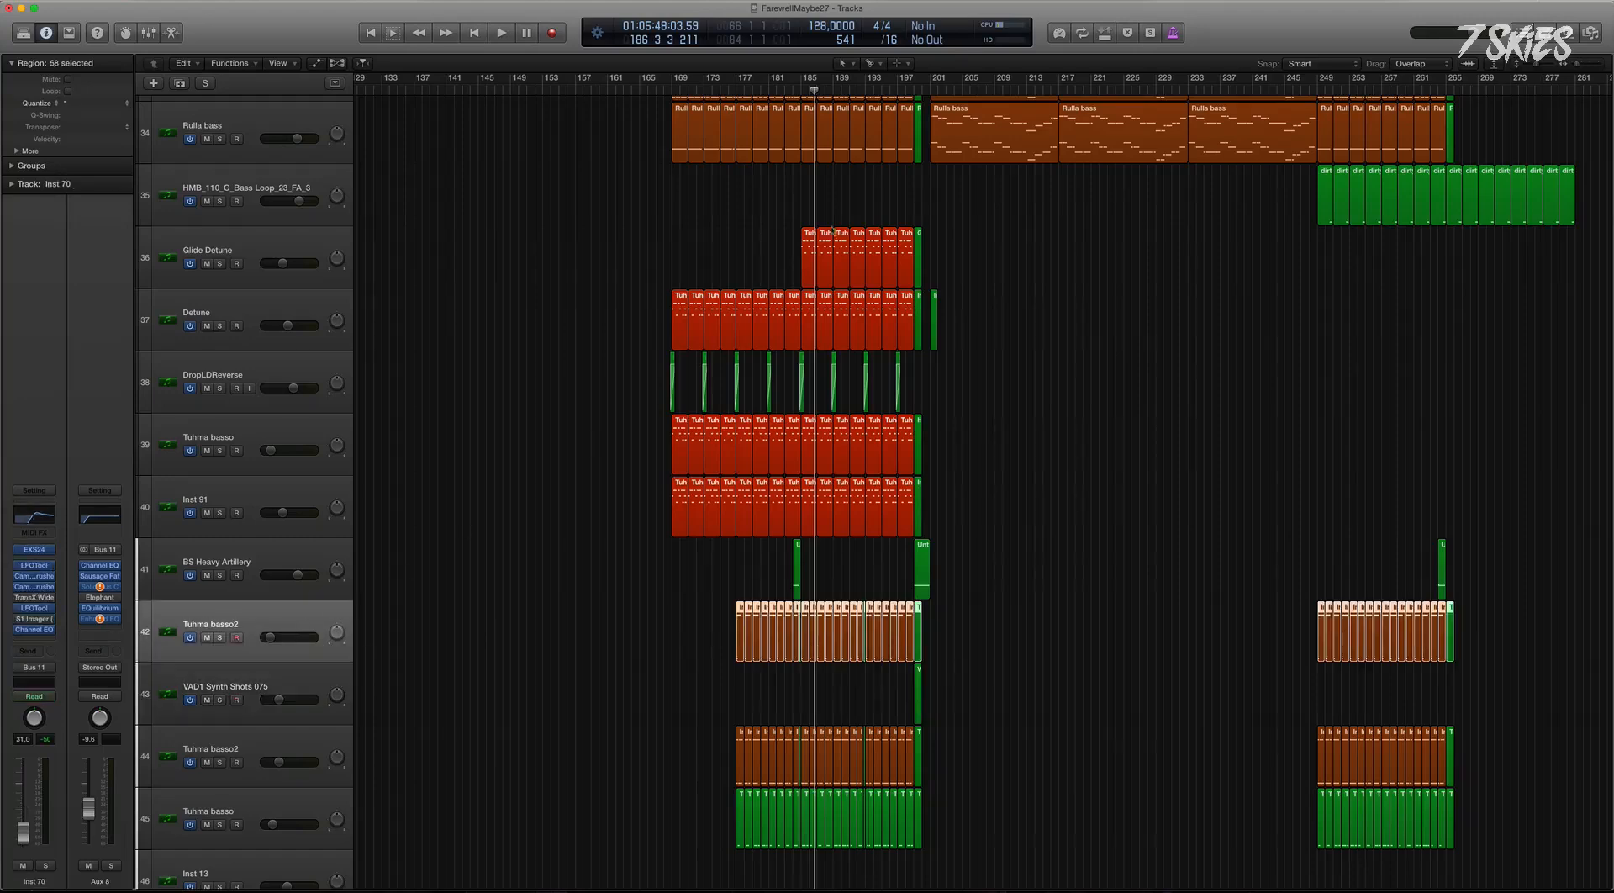
left_click(220, 638)
key("space")
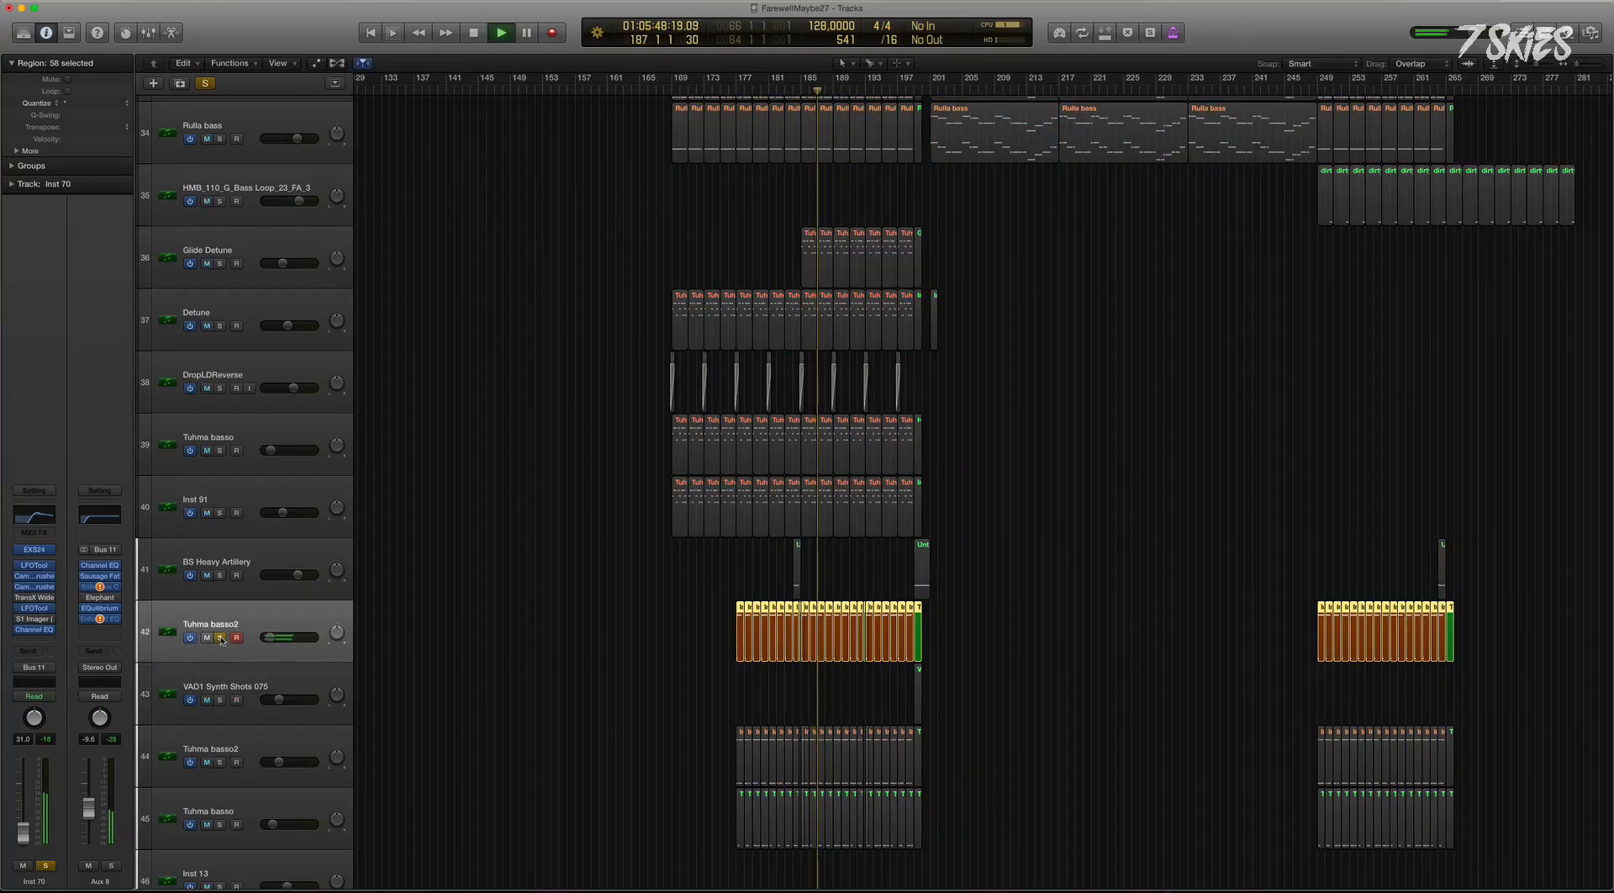
key("ctrl+s")
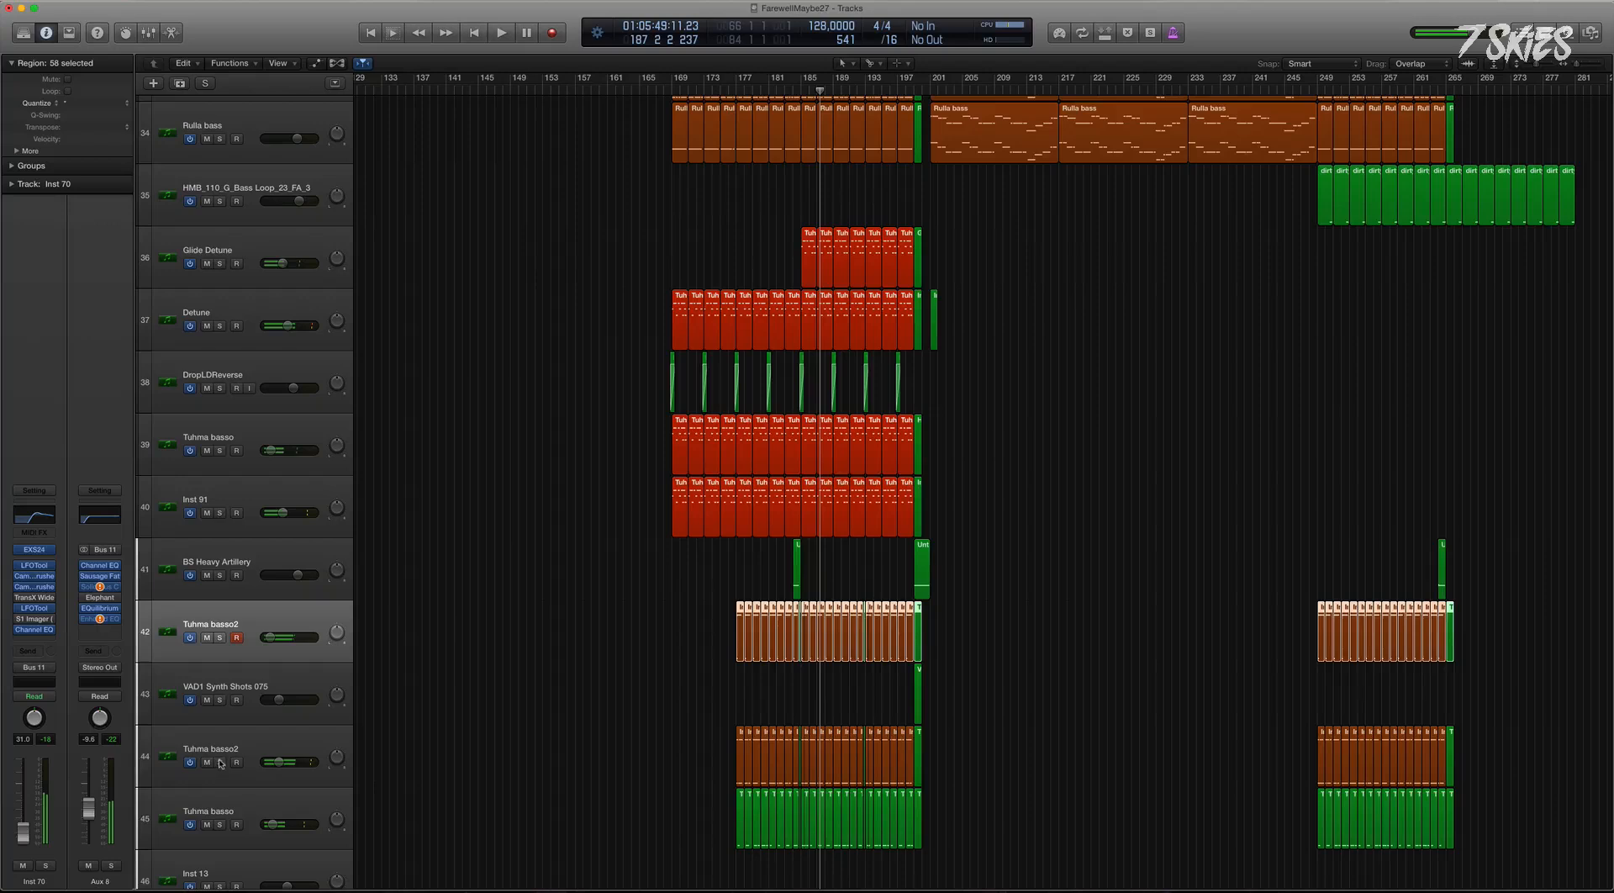
left_click(221, 763)
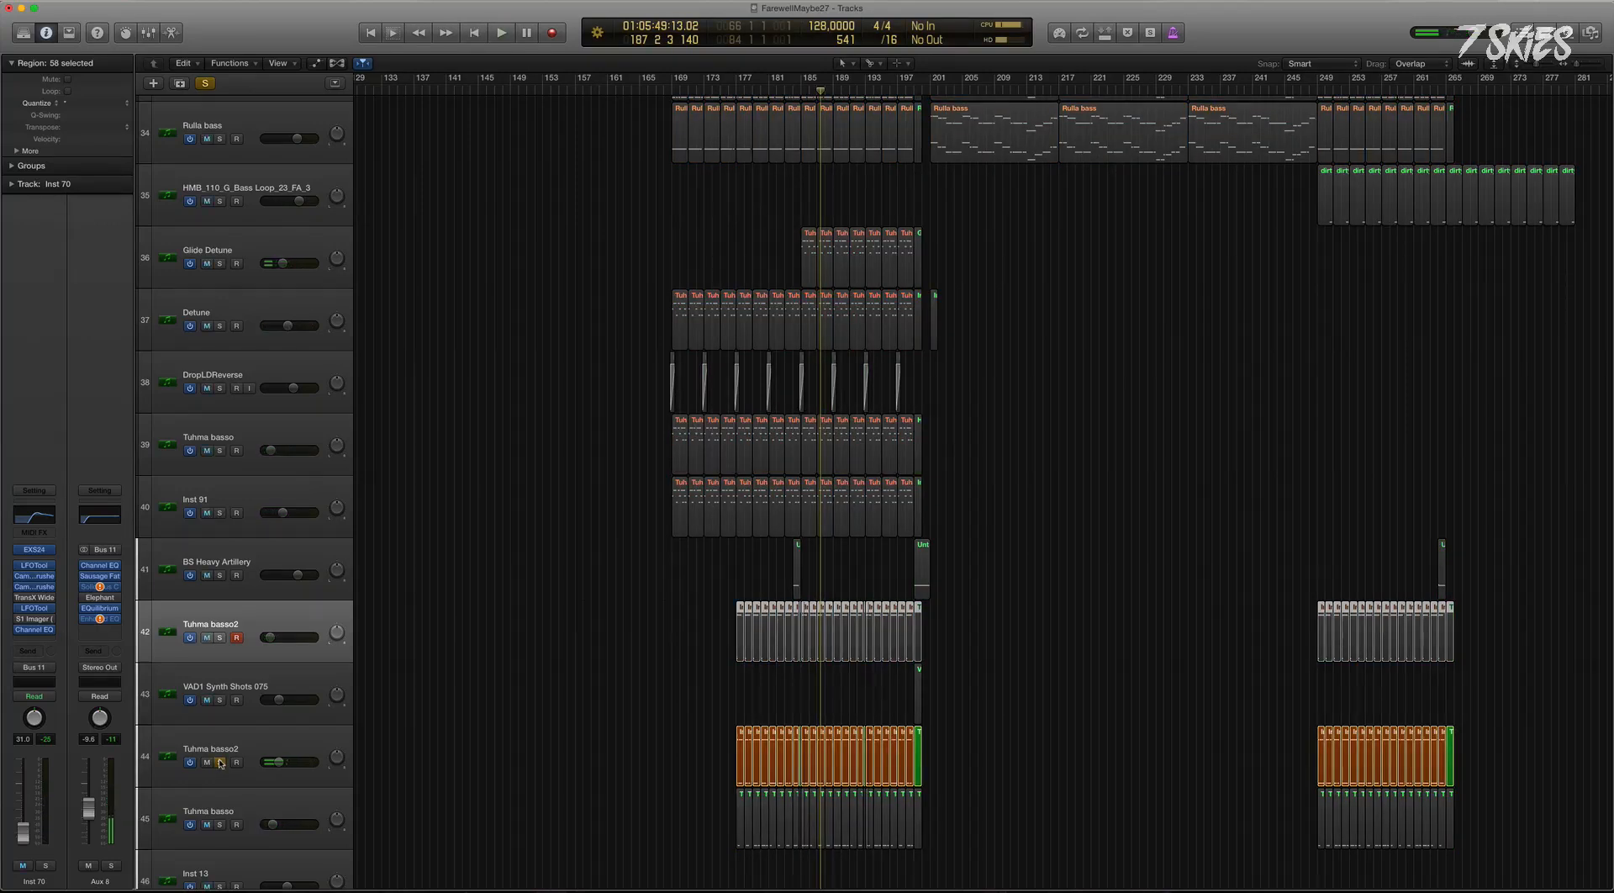
left_click(220, 763)
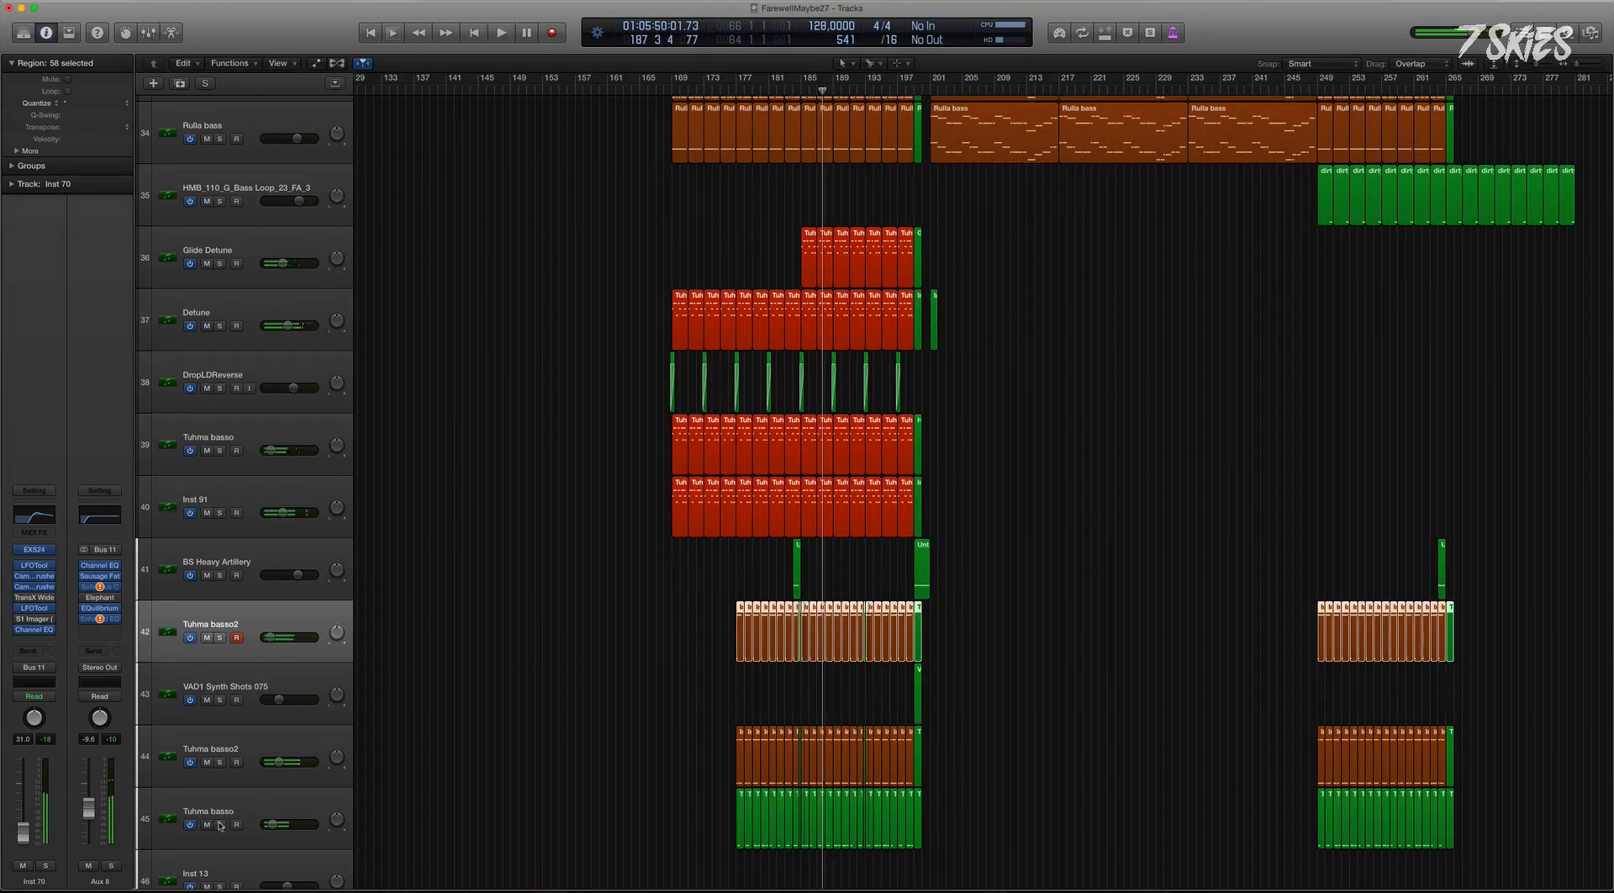
left_click(219, 825)
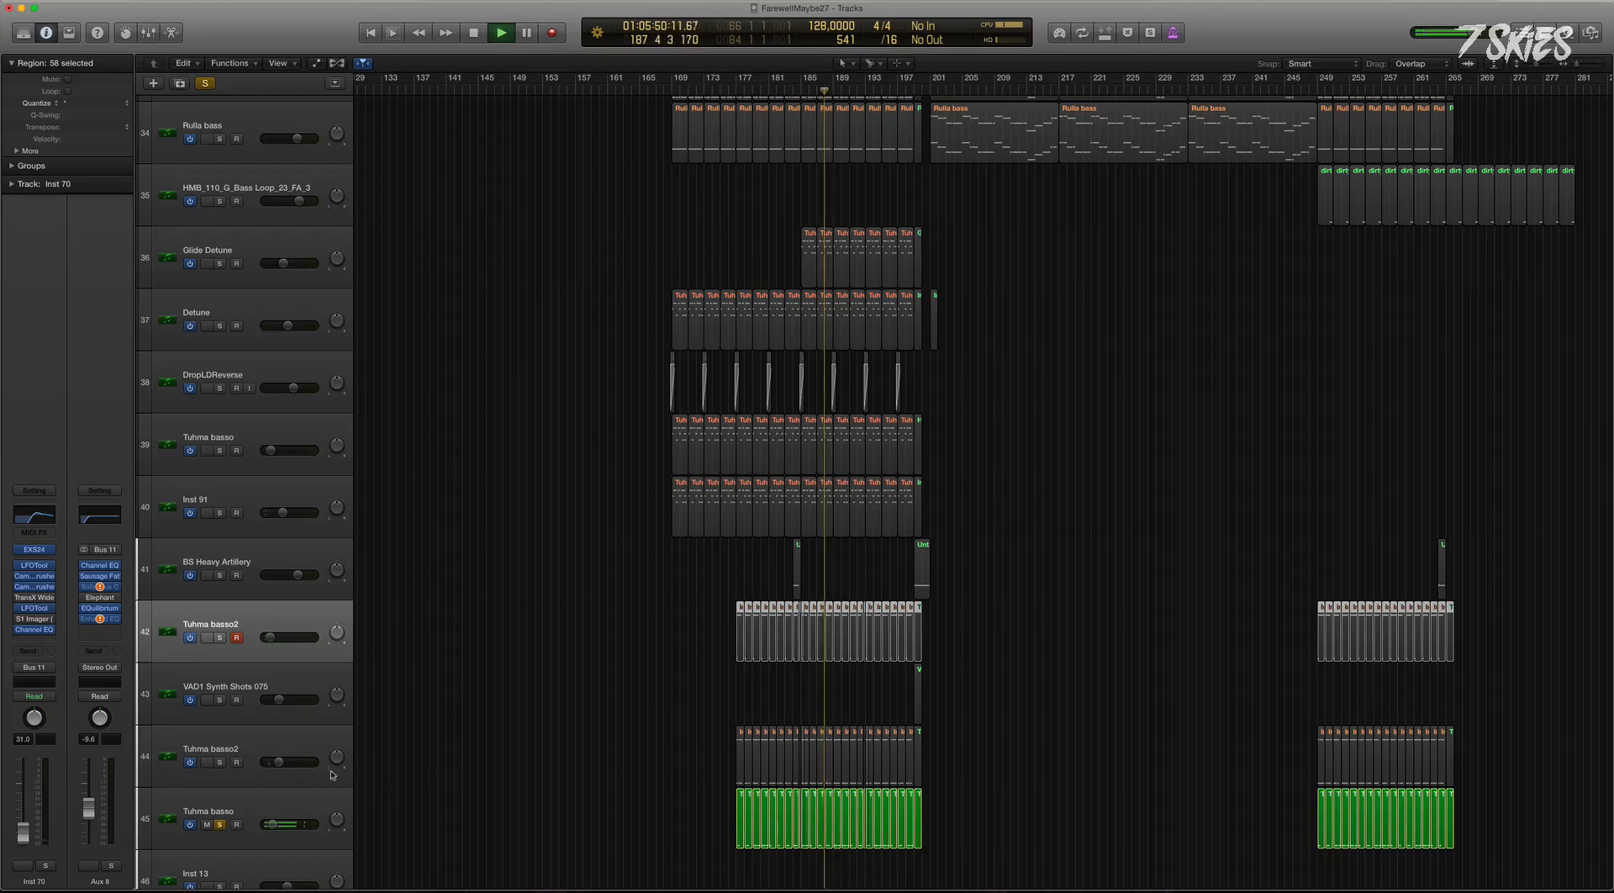
left_click(219, 825)
Move the two Tuhma basso2 tracks and the green Tuhma basso track together to between Rulla bass and the HMB bass loop.
left_click(240, 755)
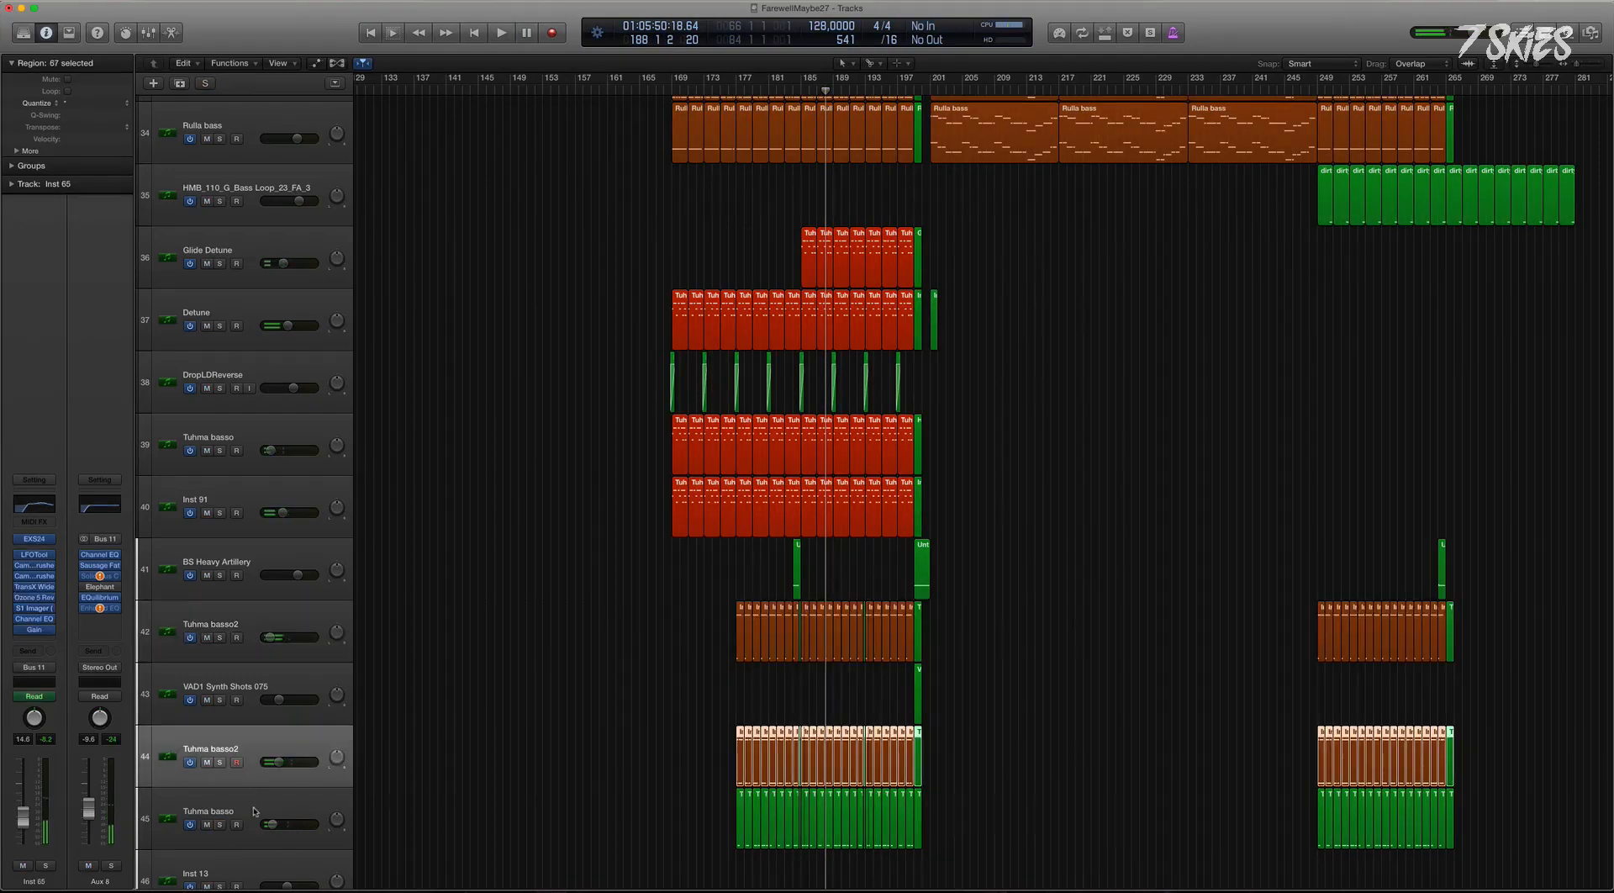
left_click(253, 809, "shift")
left_click(259, 628, "shift")
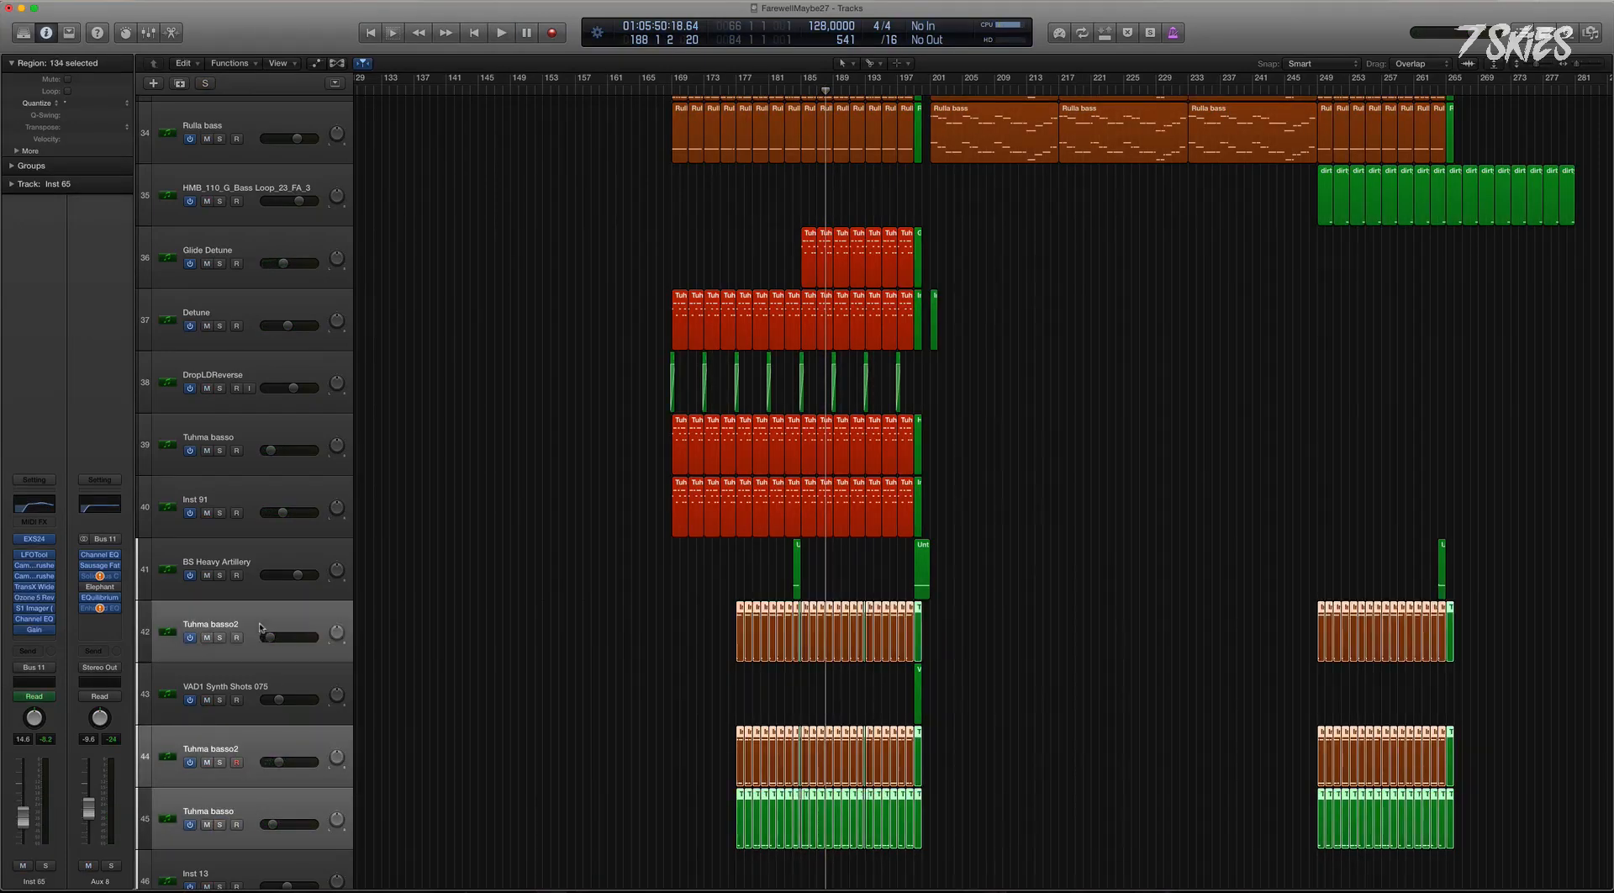
scroll(577, 653, "up", 2)
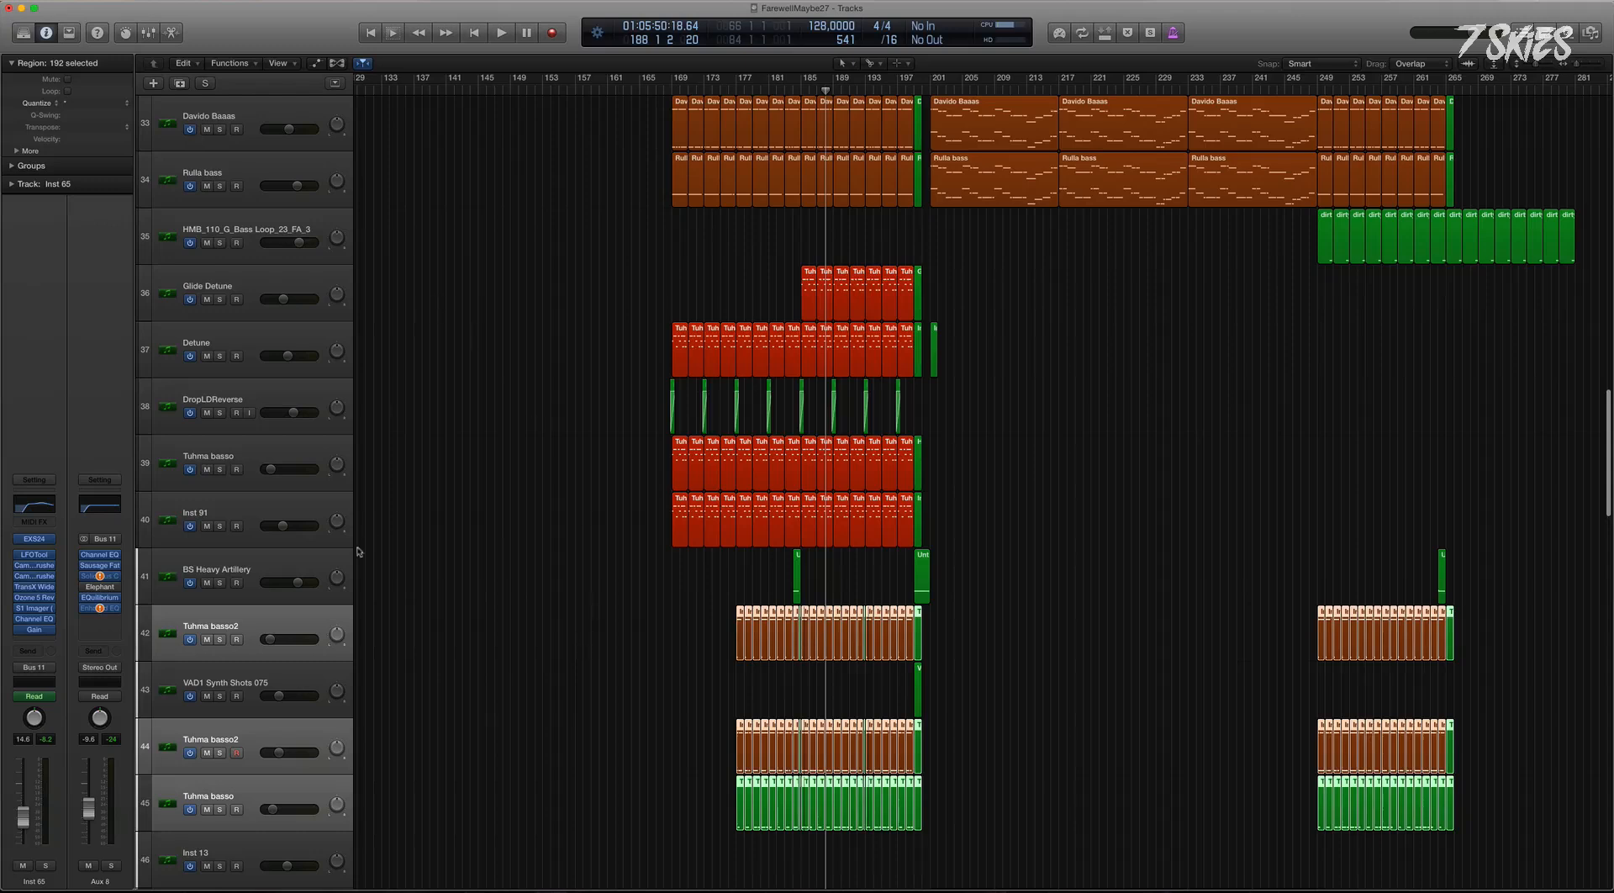
left_click_drag(270, 615, 318, 229)
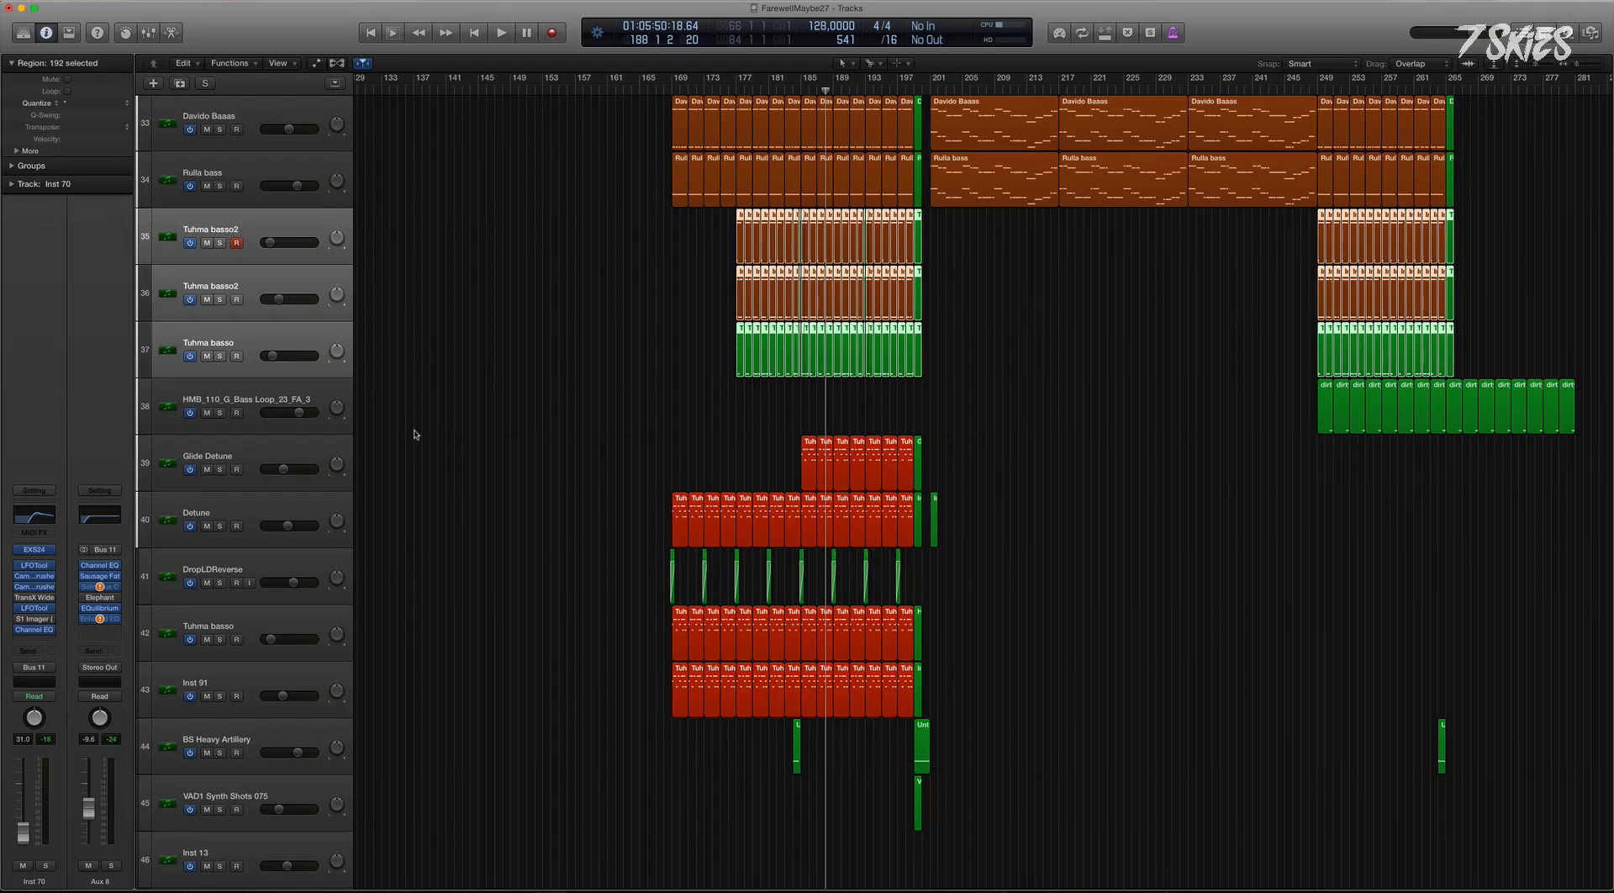
Solo the Inst 91 track to audition it, and unsolo it again.
scroll(551, 534, "up", 3)
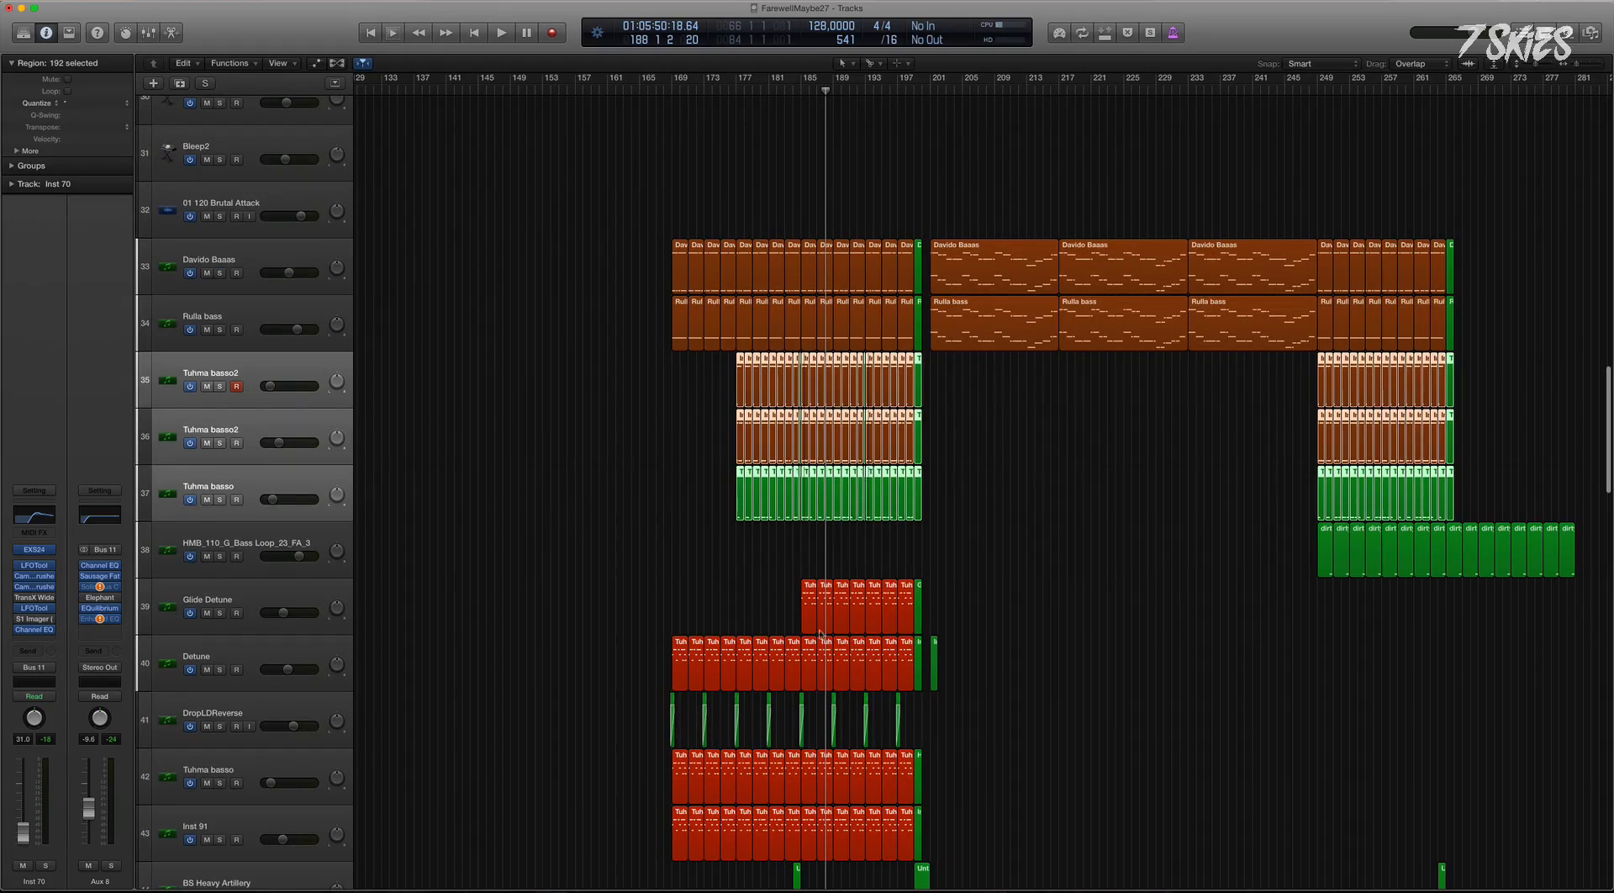
scroll(504, 580, "down", 6)
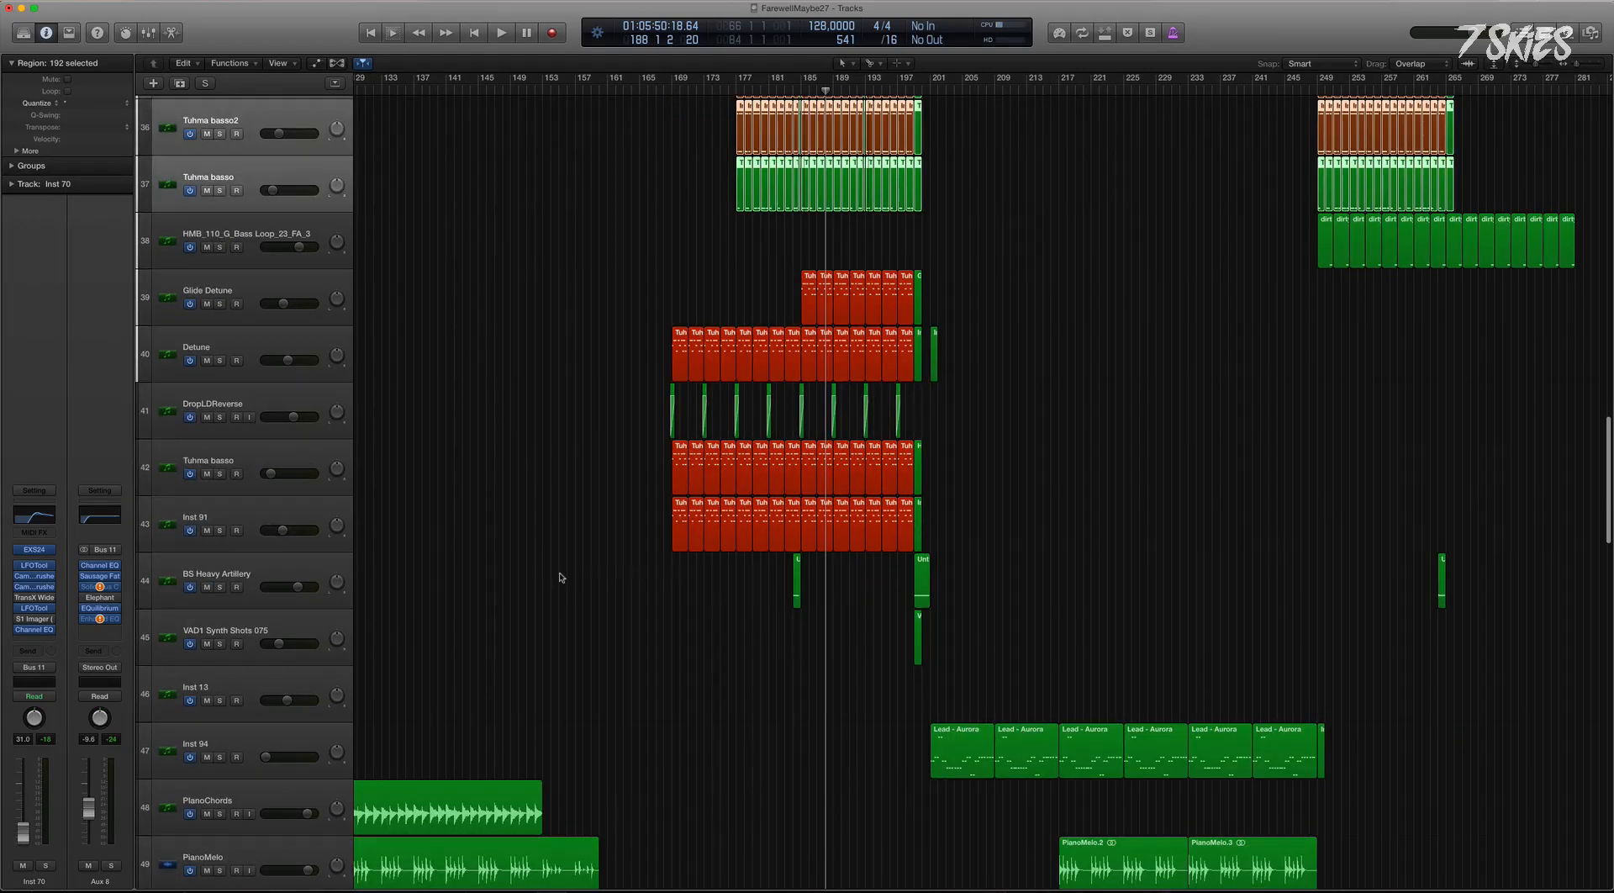
left_click(220, 530)
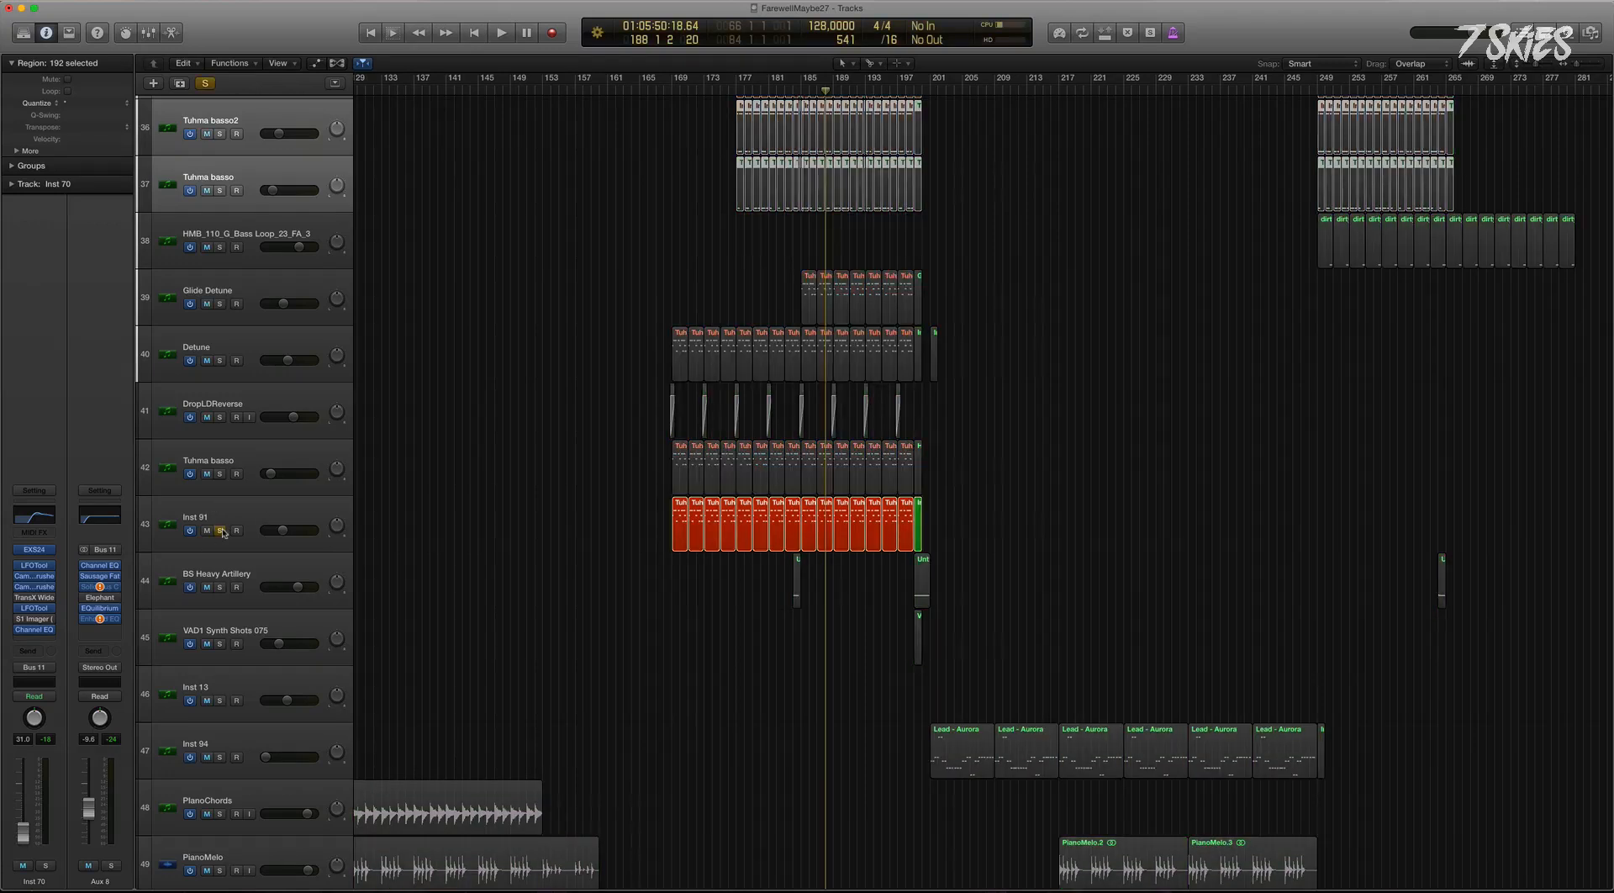
left_click(220, 531)
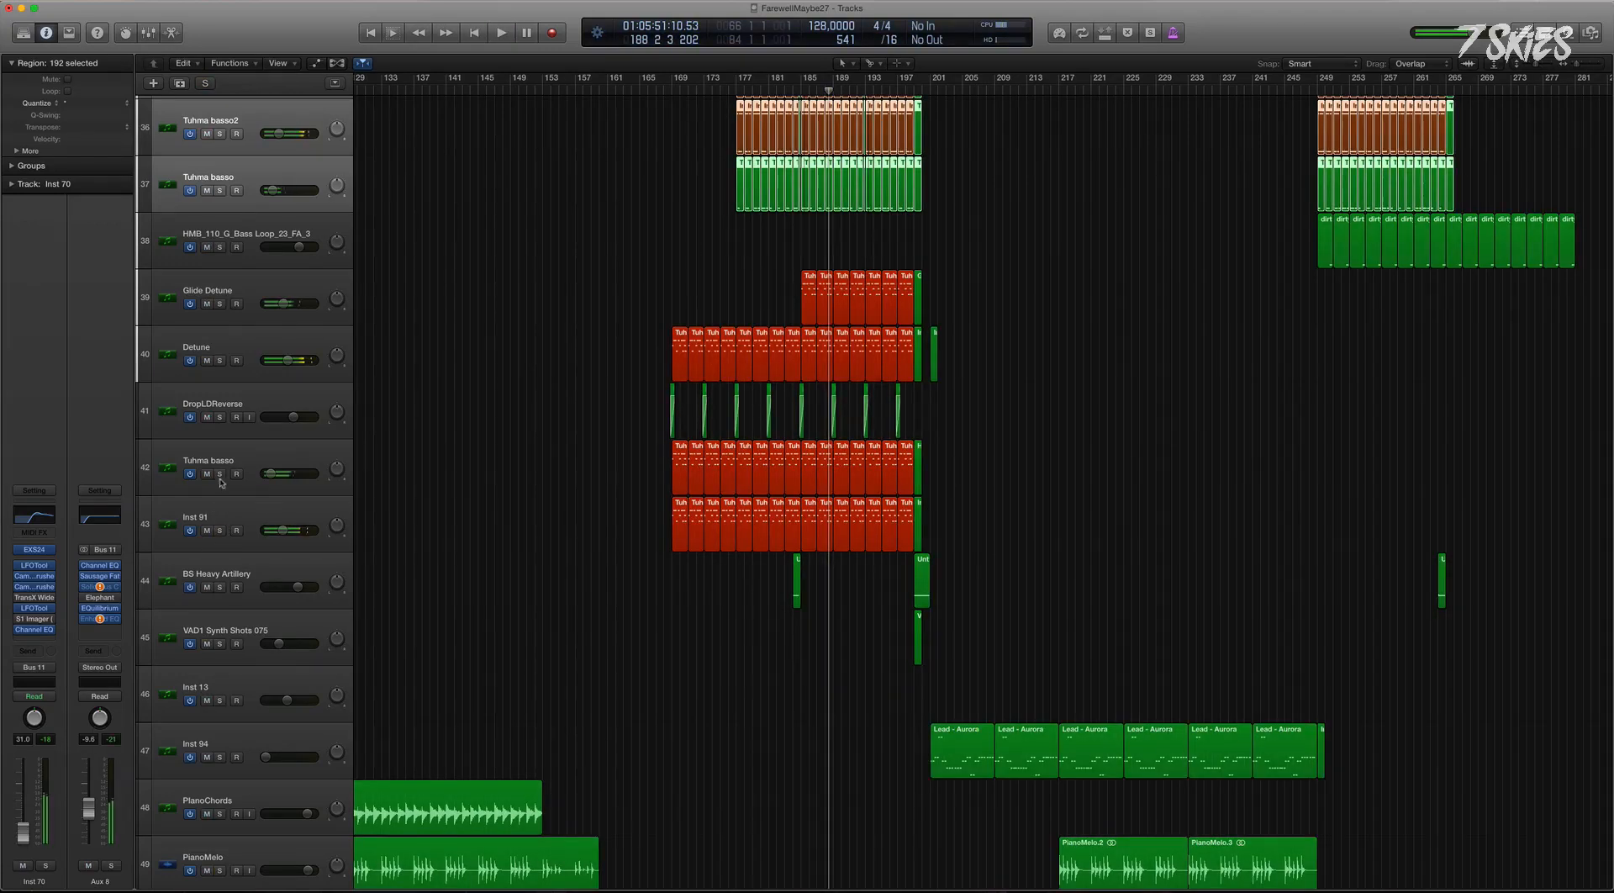
Solo the DropLDReverse track and play it from bar 169 to hear what it contains.
left_click(220, 416)
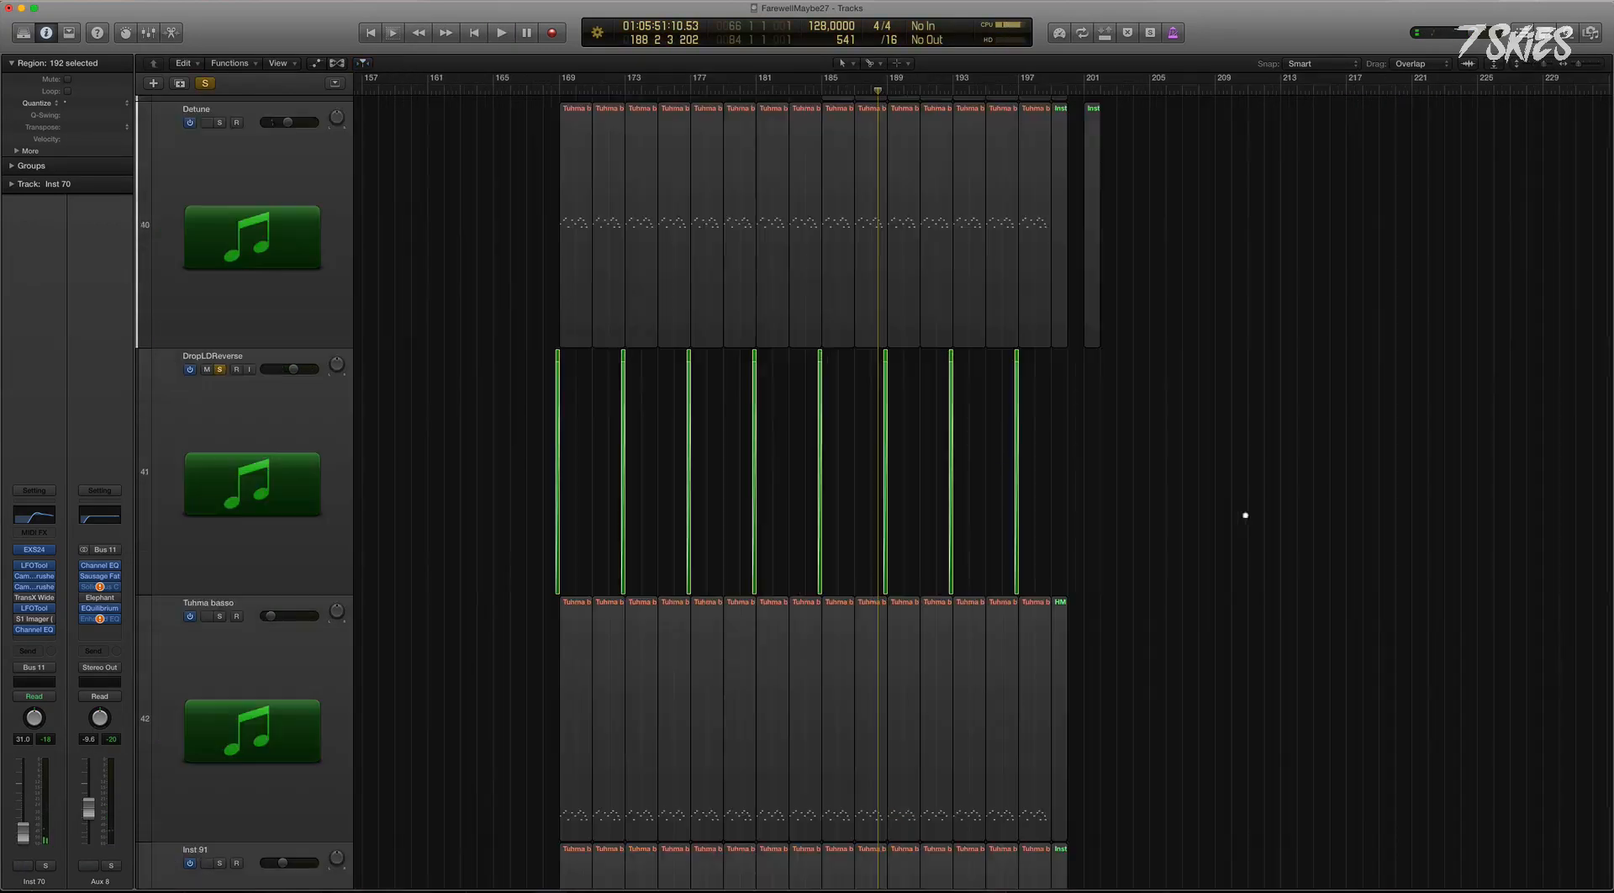
key("z")
left_click(549, 91)
key("space")
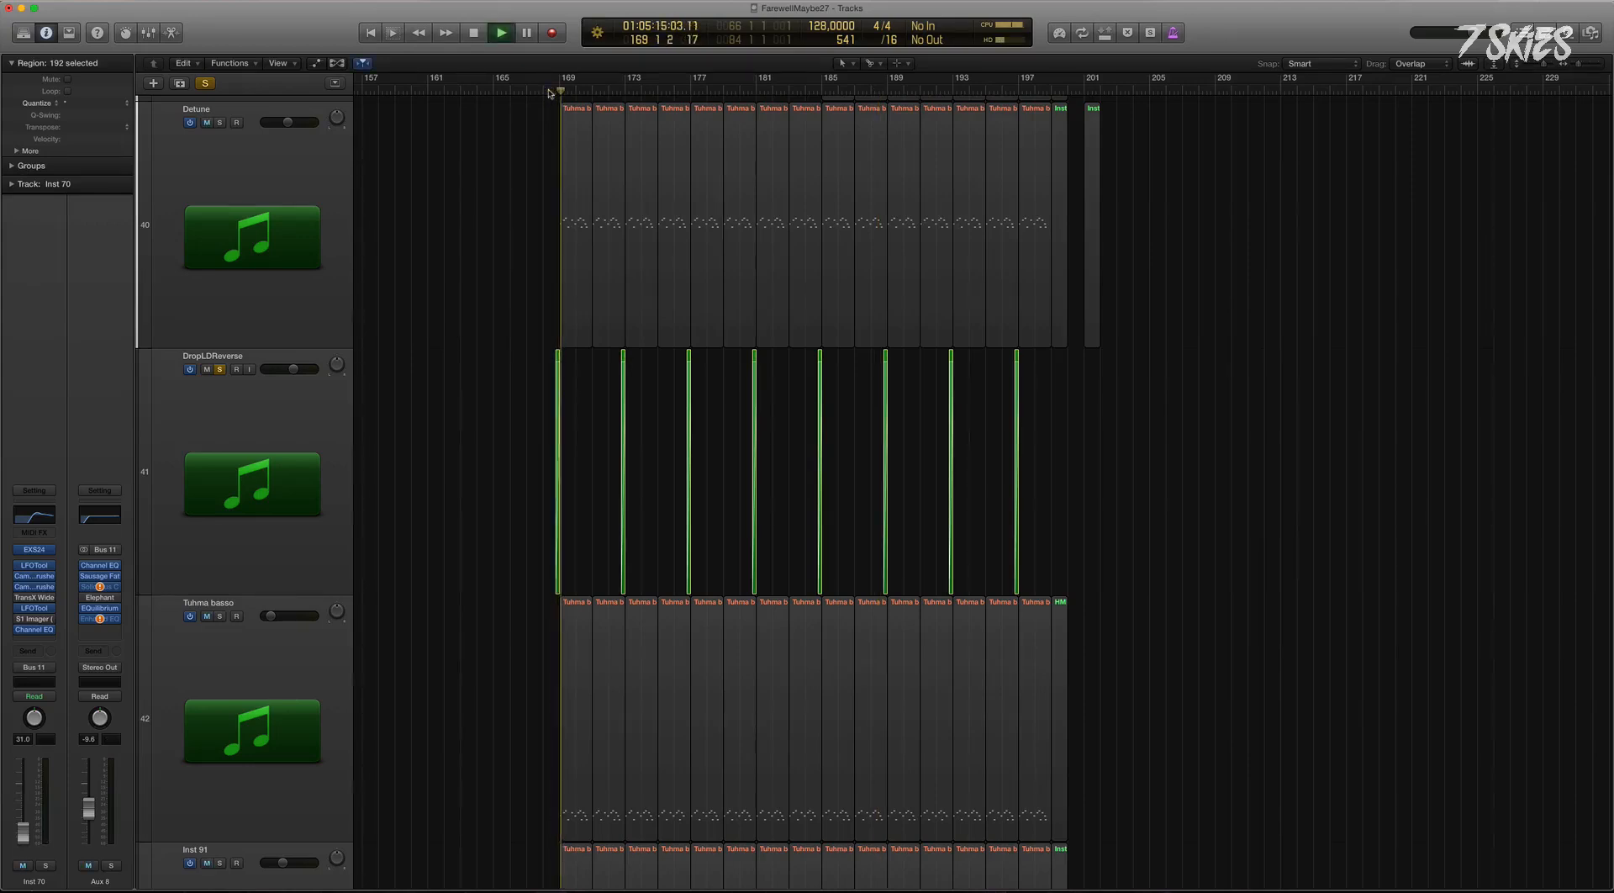
Stop playback and delete the DropLDReverse track together with all its regions.
key("space")
left_click(252, 398)
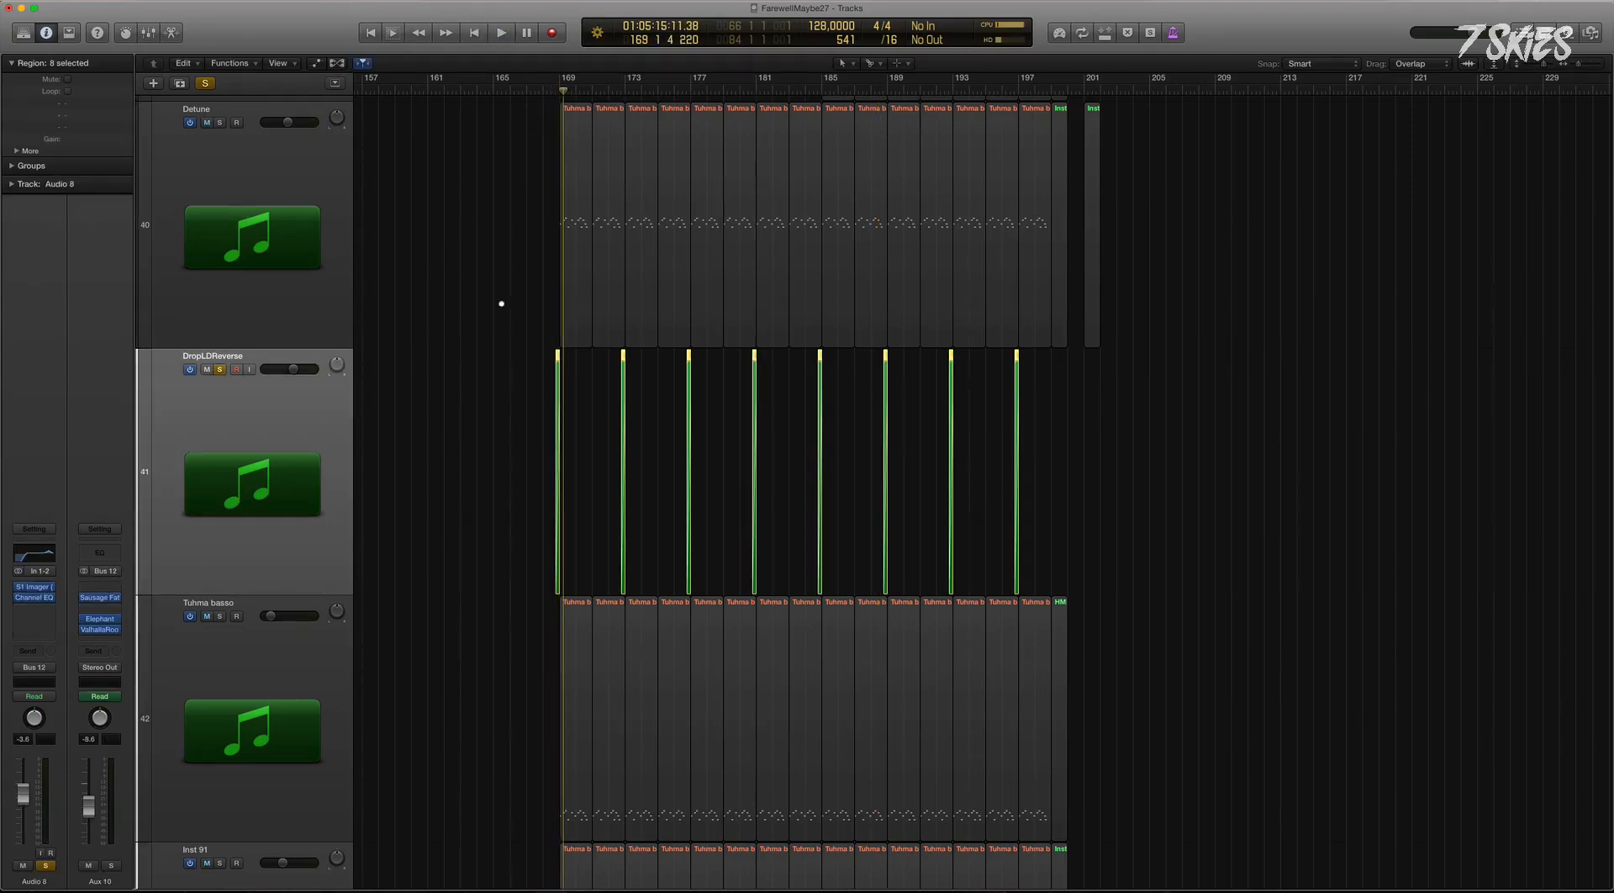
key("z")
key("super+Up")
key("super+Up")
key("super+Up")
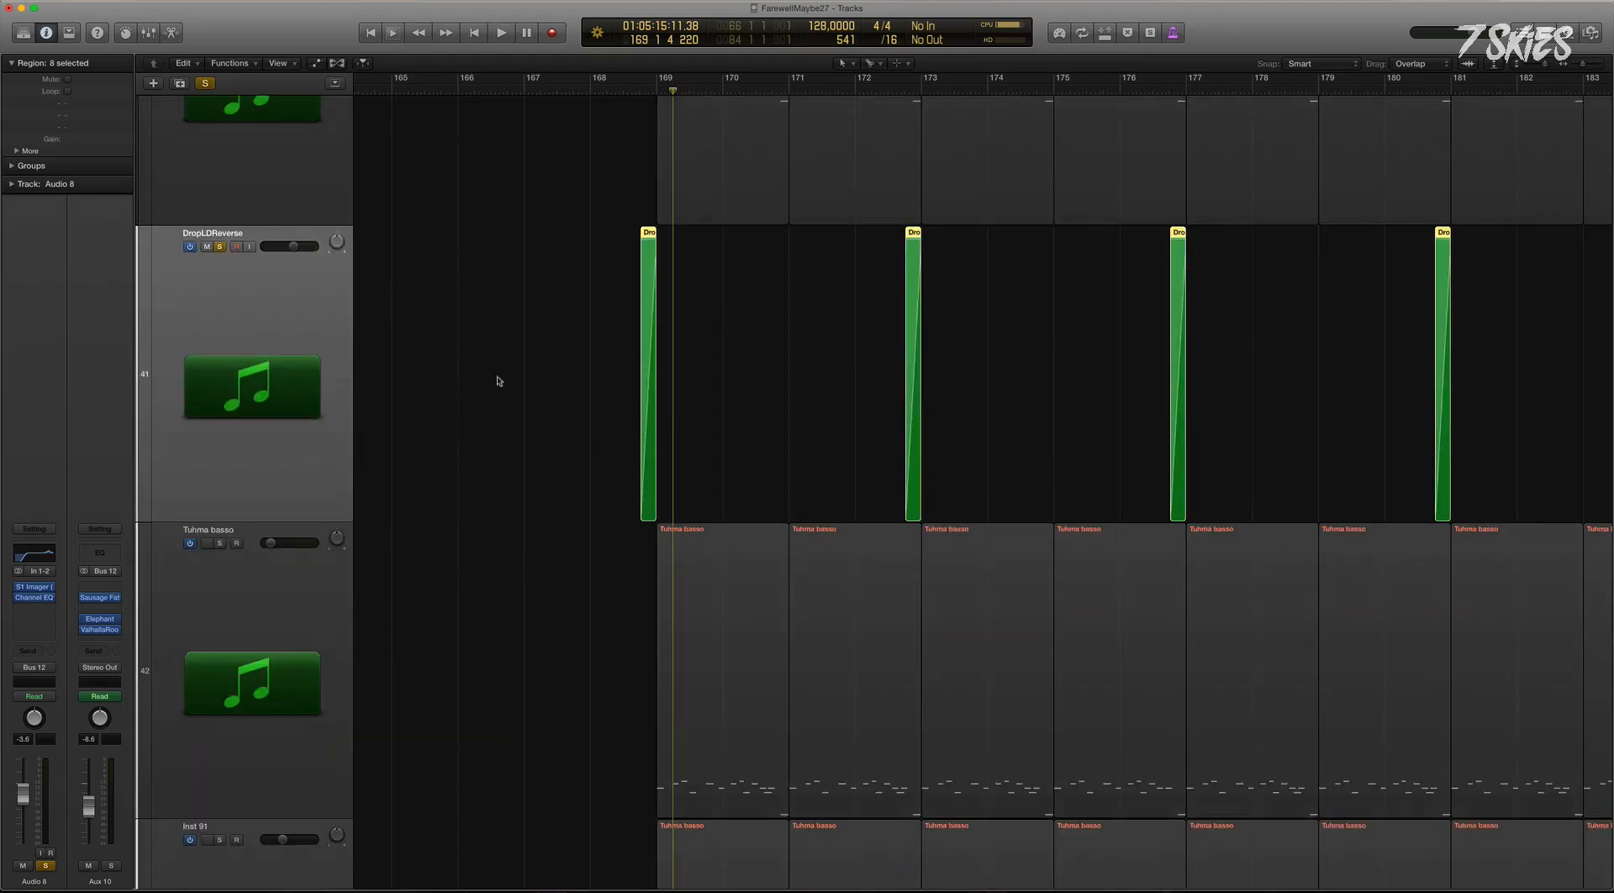
scroll(520, 370, "down", 5)
key("z")
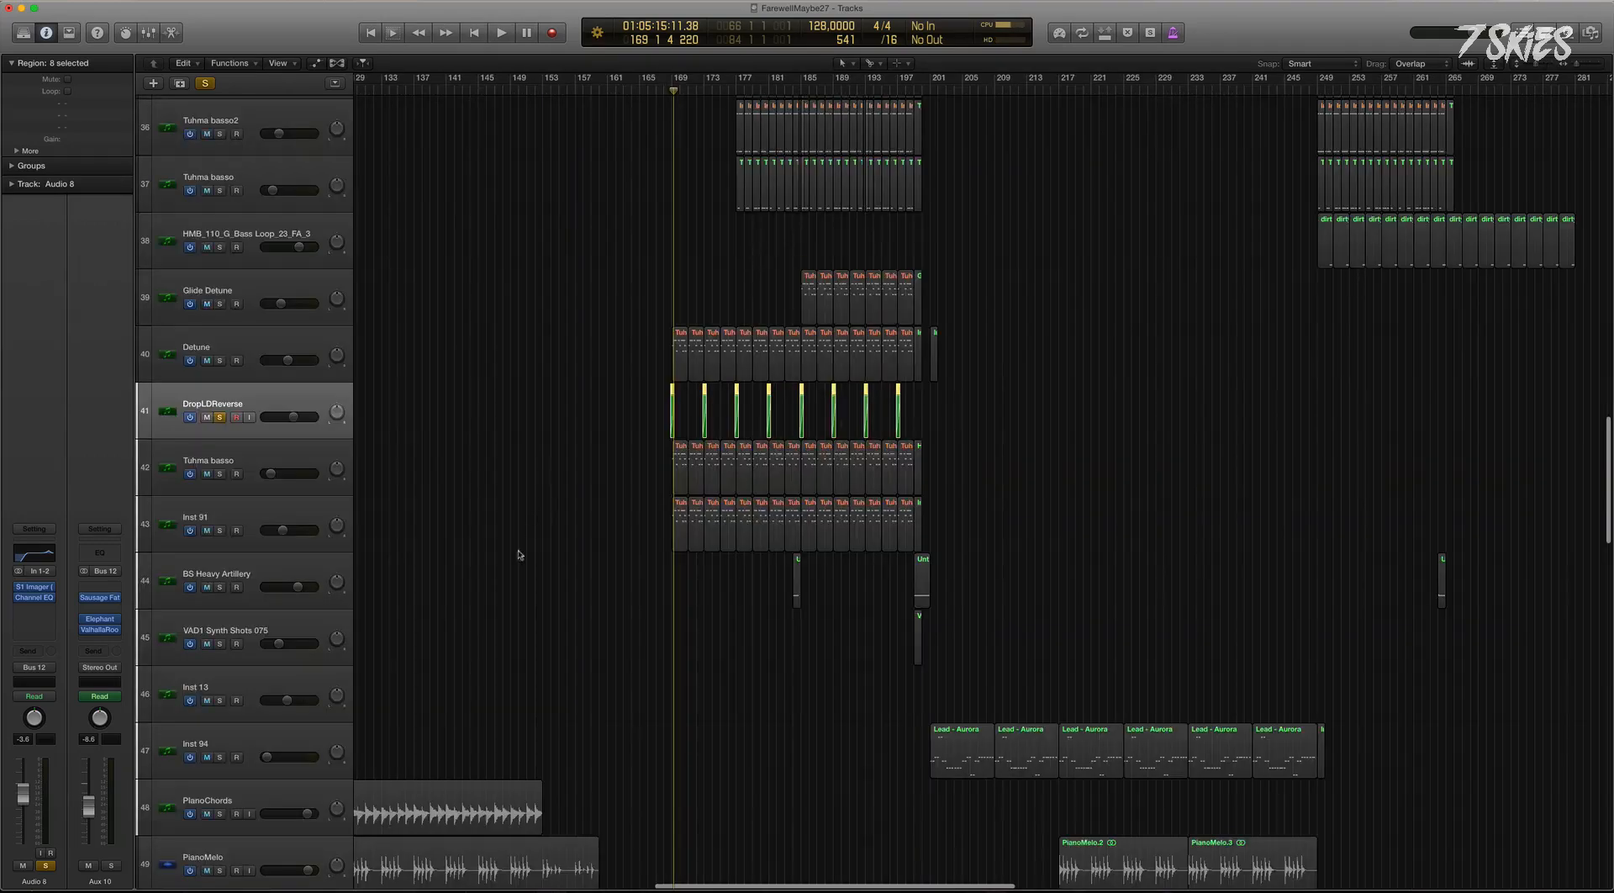
key("Delete")
key("Delete")
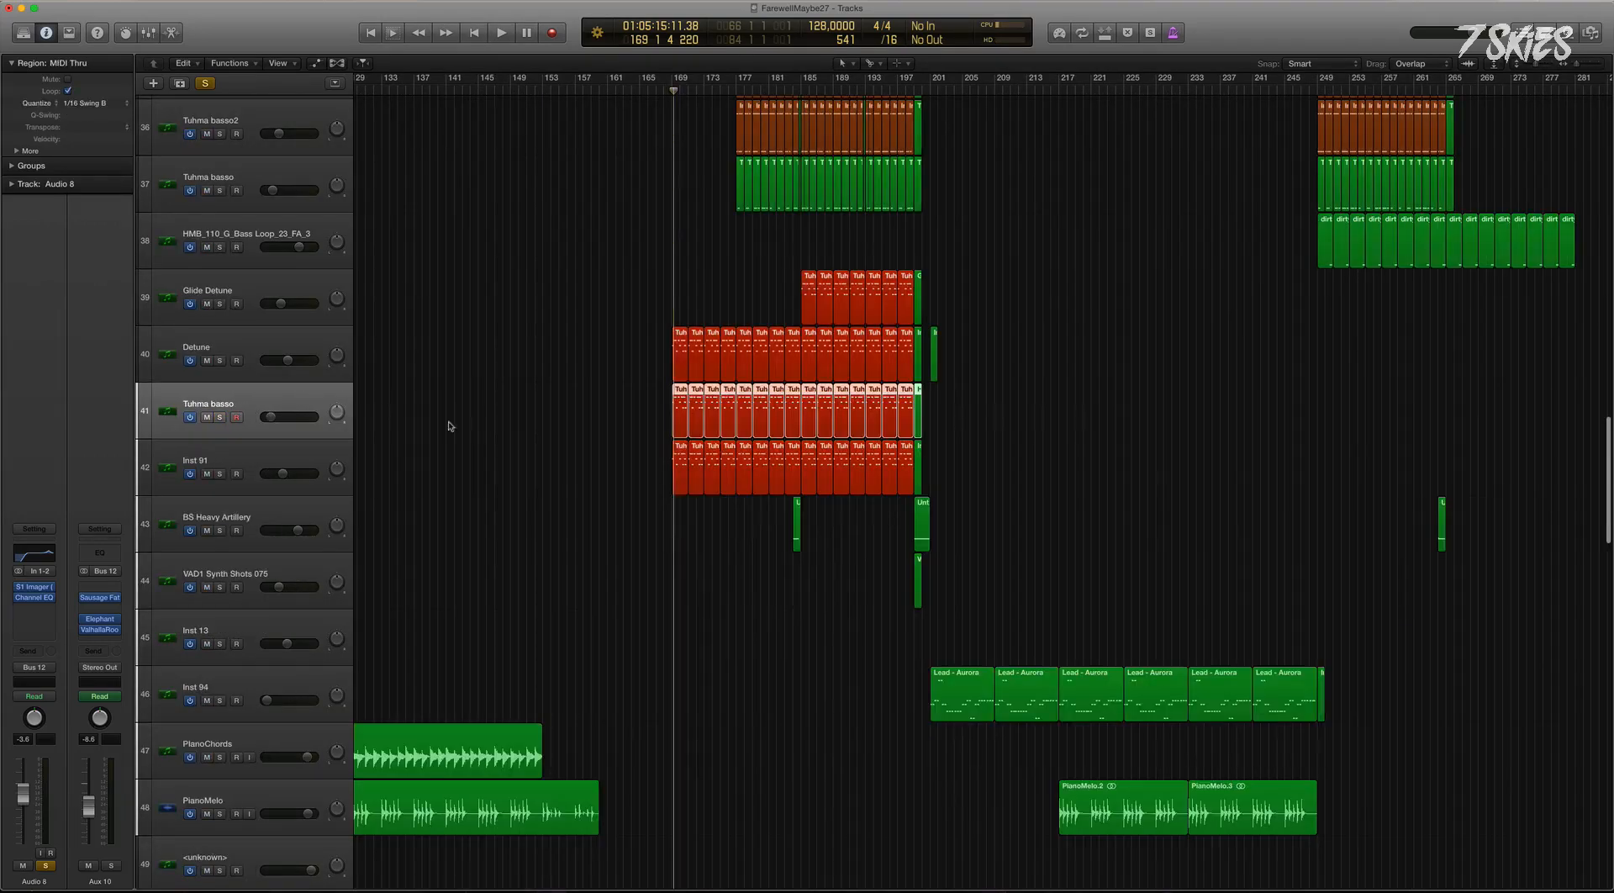
Look over the whole arrangement and the block of bass tracks from Davido Baaas to the HMB bass loop.
scroll(541, 457, "up", 2)
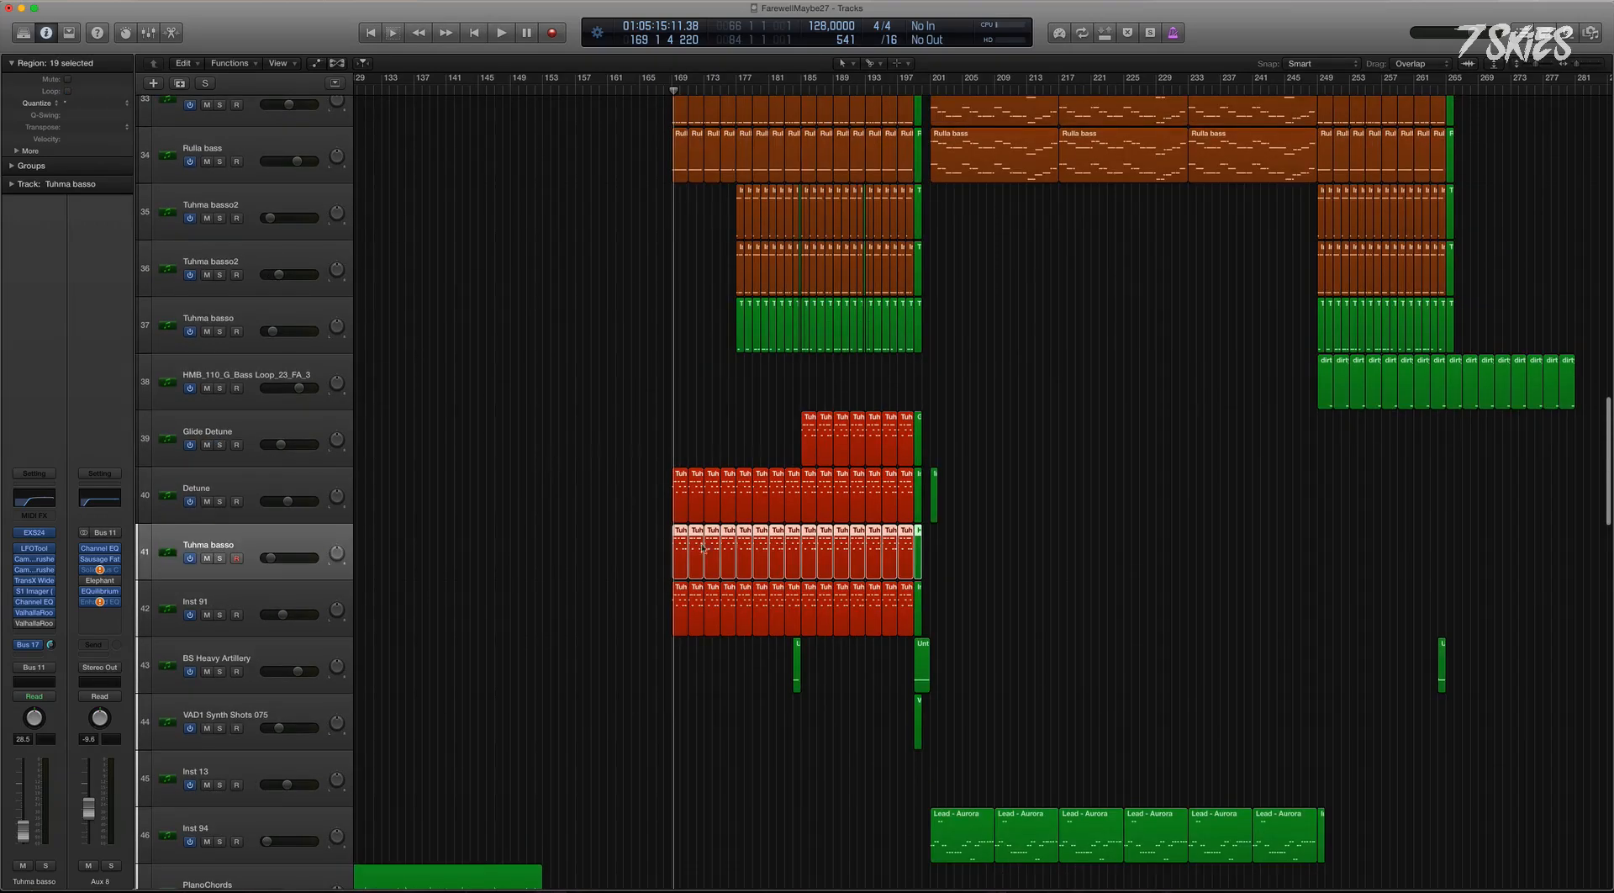
scroll(689, 516, "down", 3)
key("super+Up")
key("super+Up")
key("super+Up")
key("super+Up")
key("super+Up")
key("super+Up")
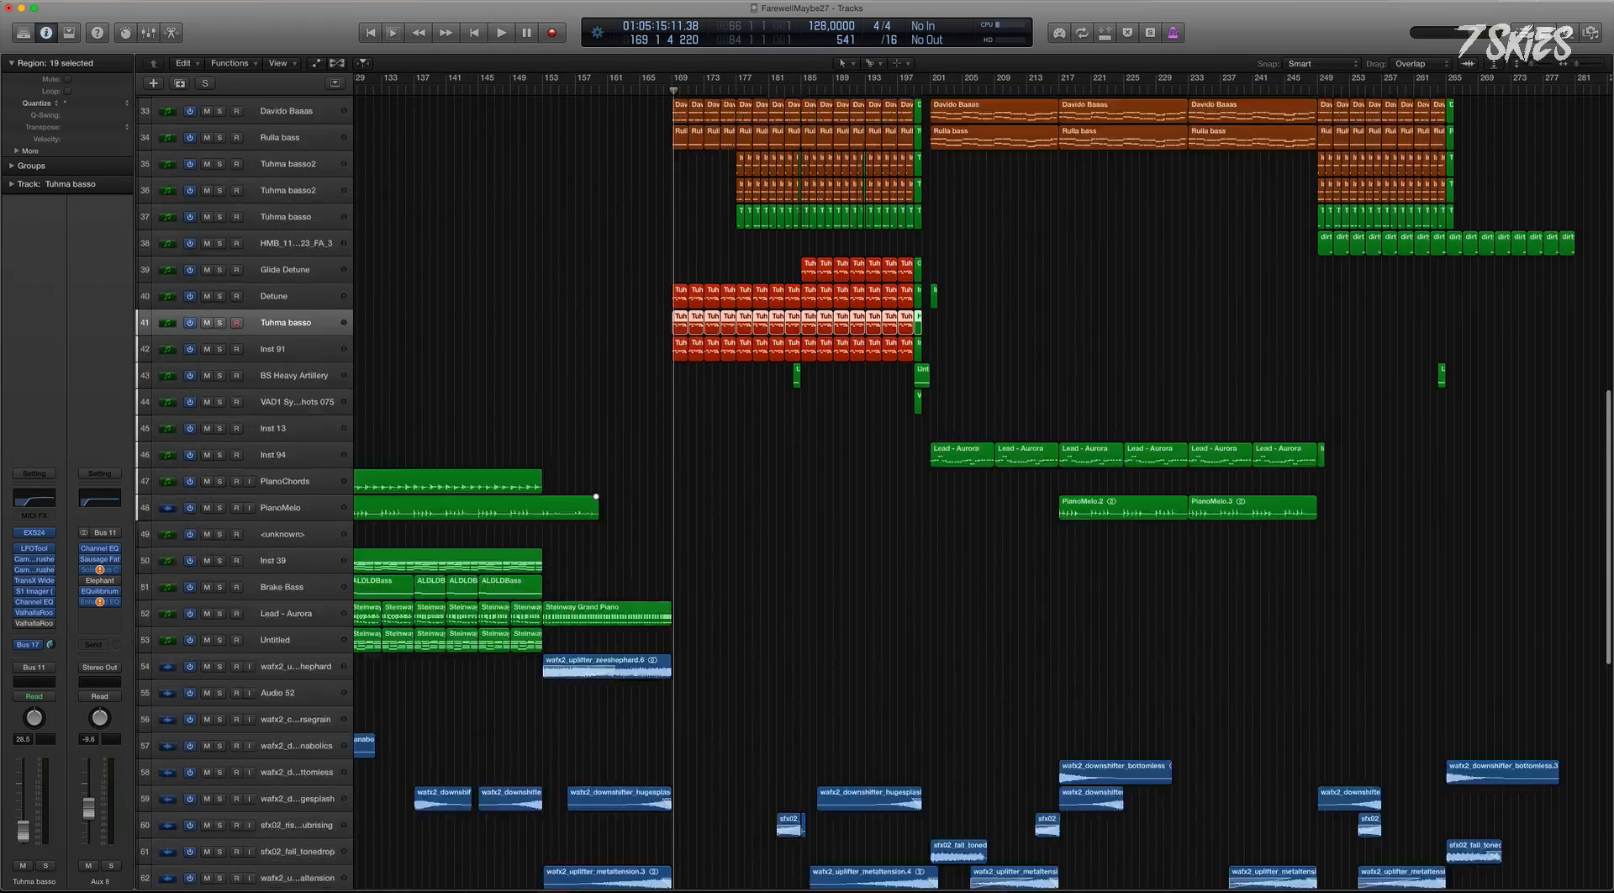
key("super+Left")
key("super+Left")
key("super+Left")
key("super+Left")
key("super+Up")
key("super+Up")
key("super+Up")
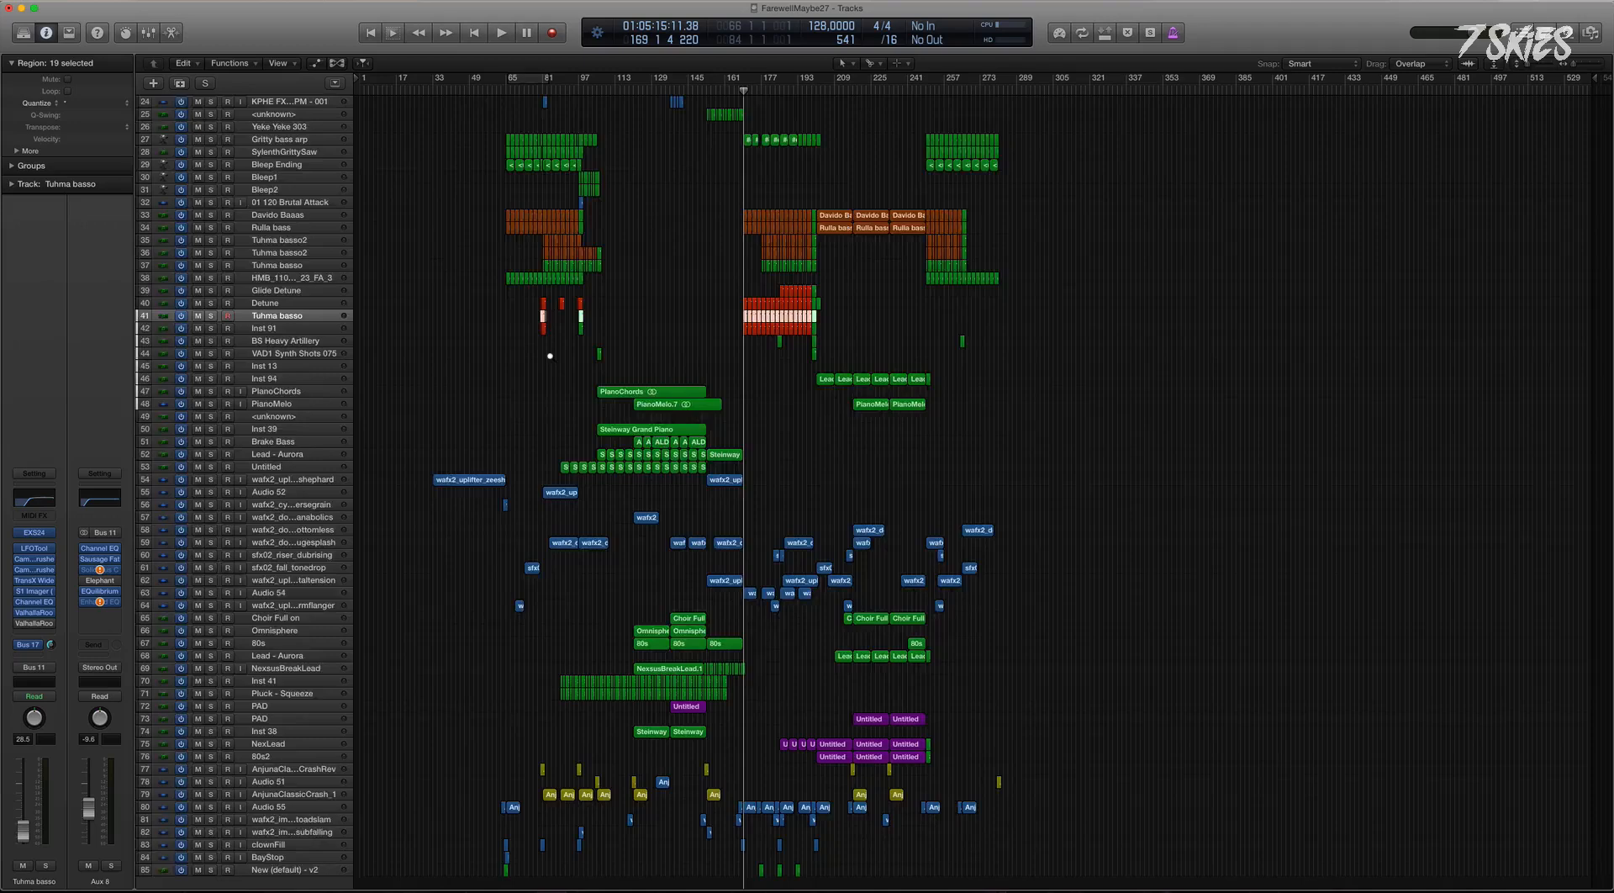
key("z")
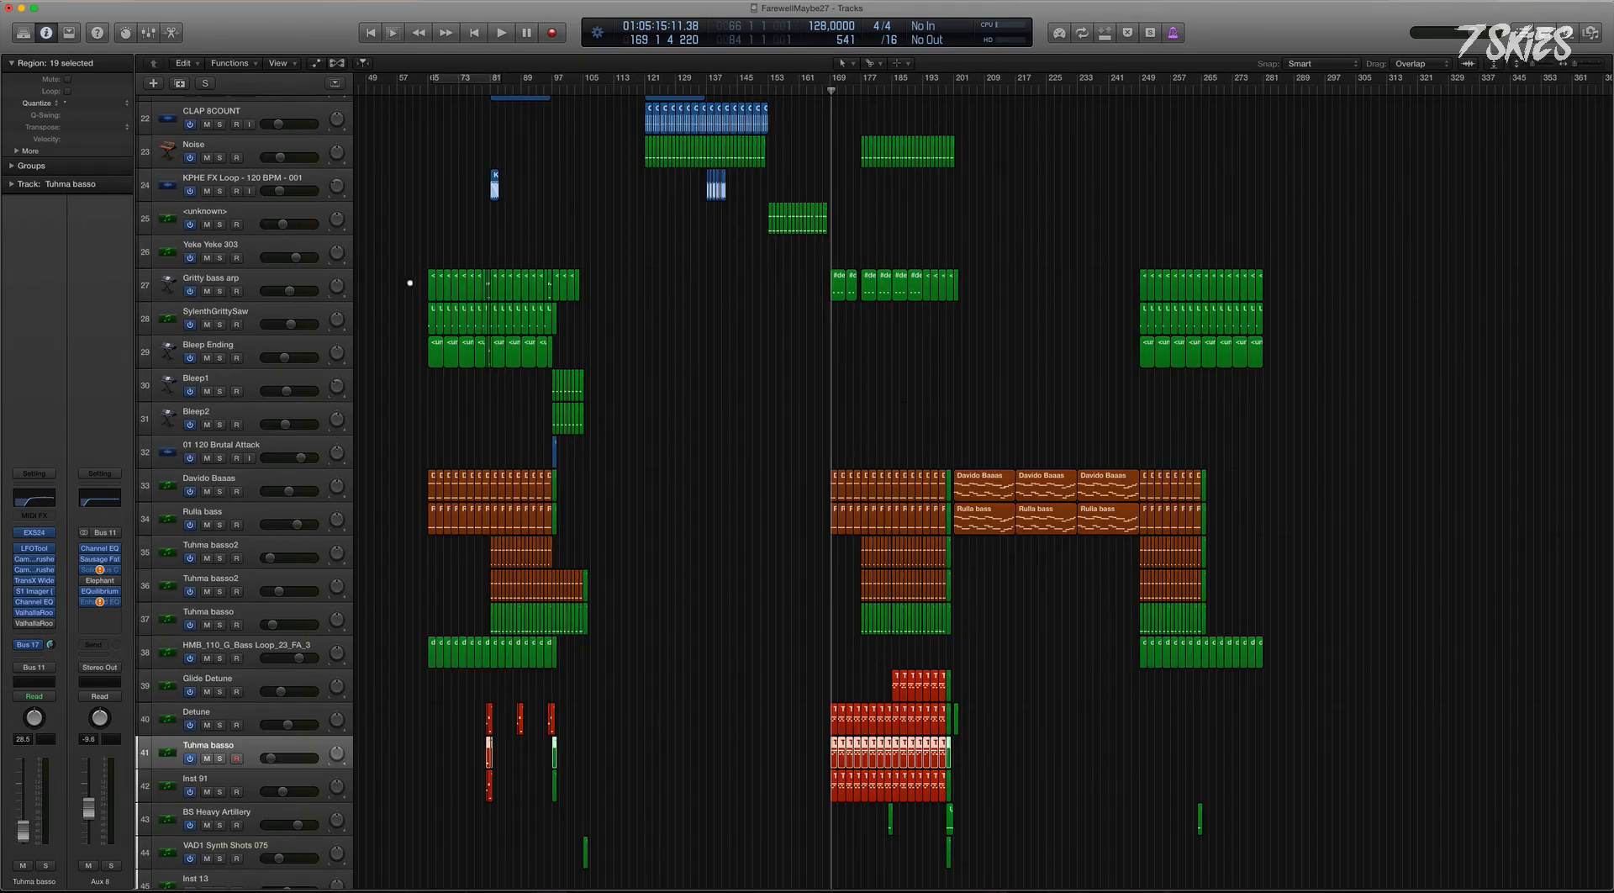
key("super+Right")
key("super+Right")
key("super+Down")
key("super+Down")
key("super+Up")
key("super+Up")
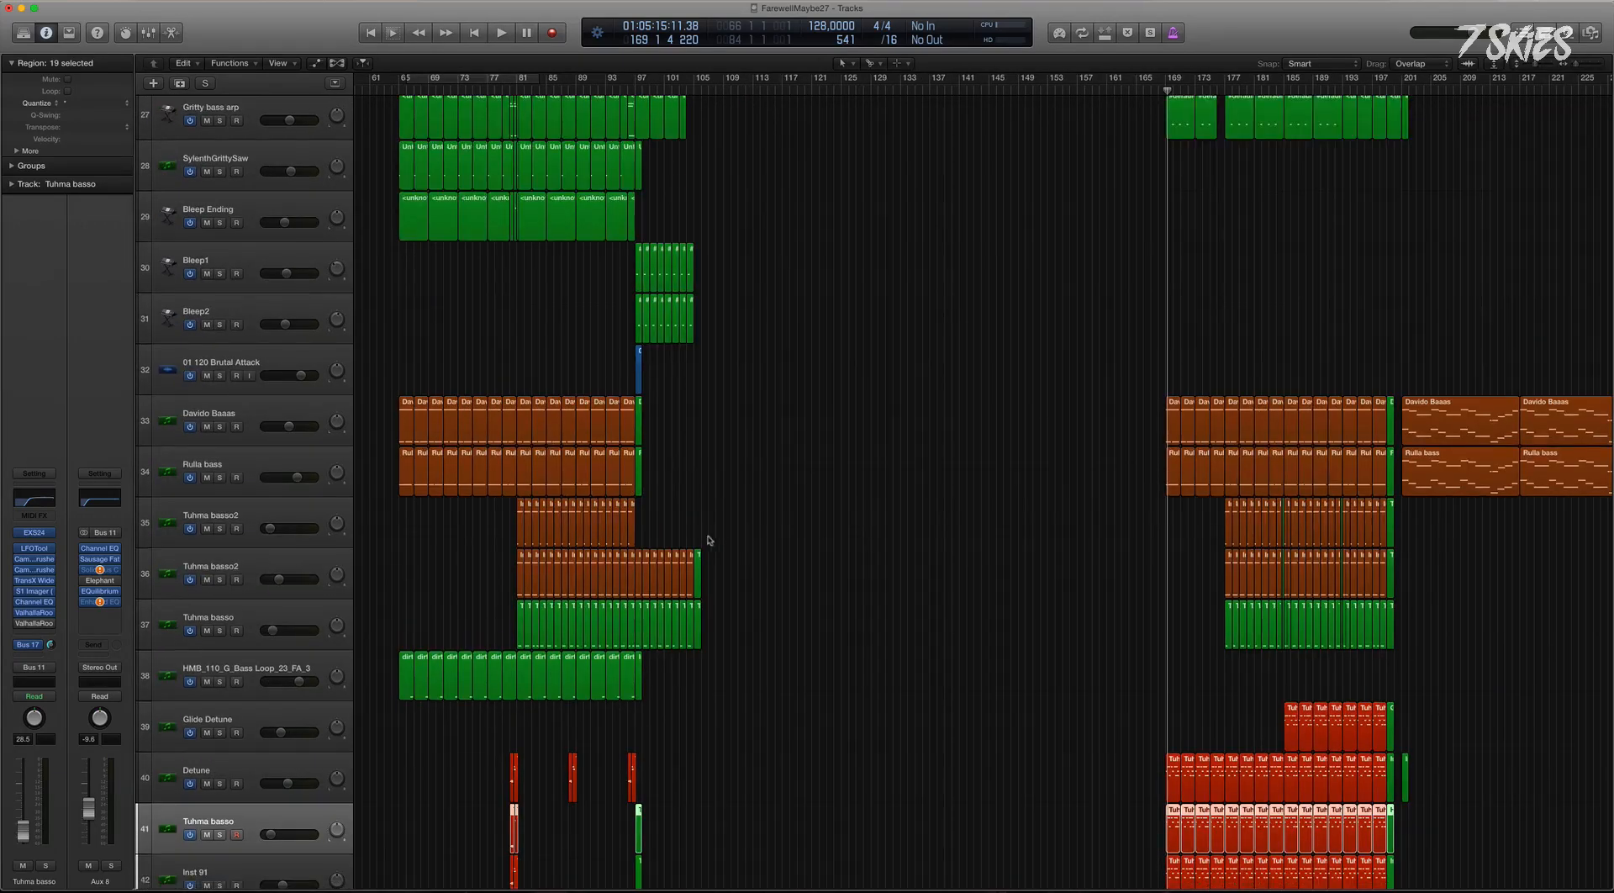
left_click(245, 664)
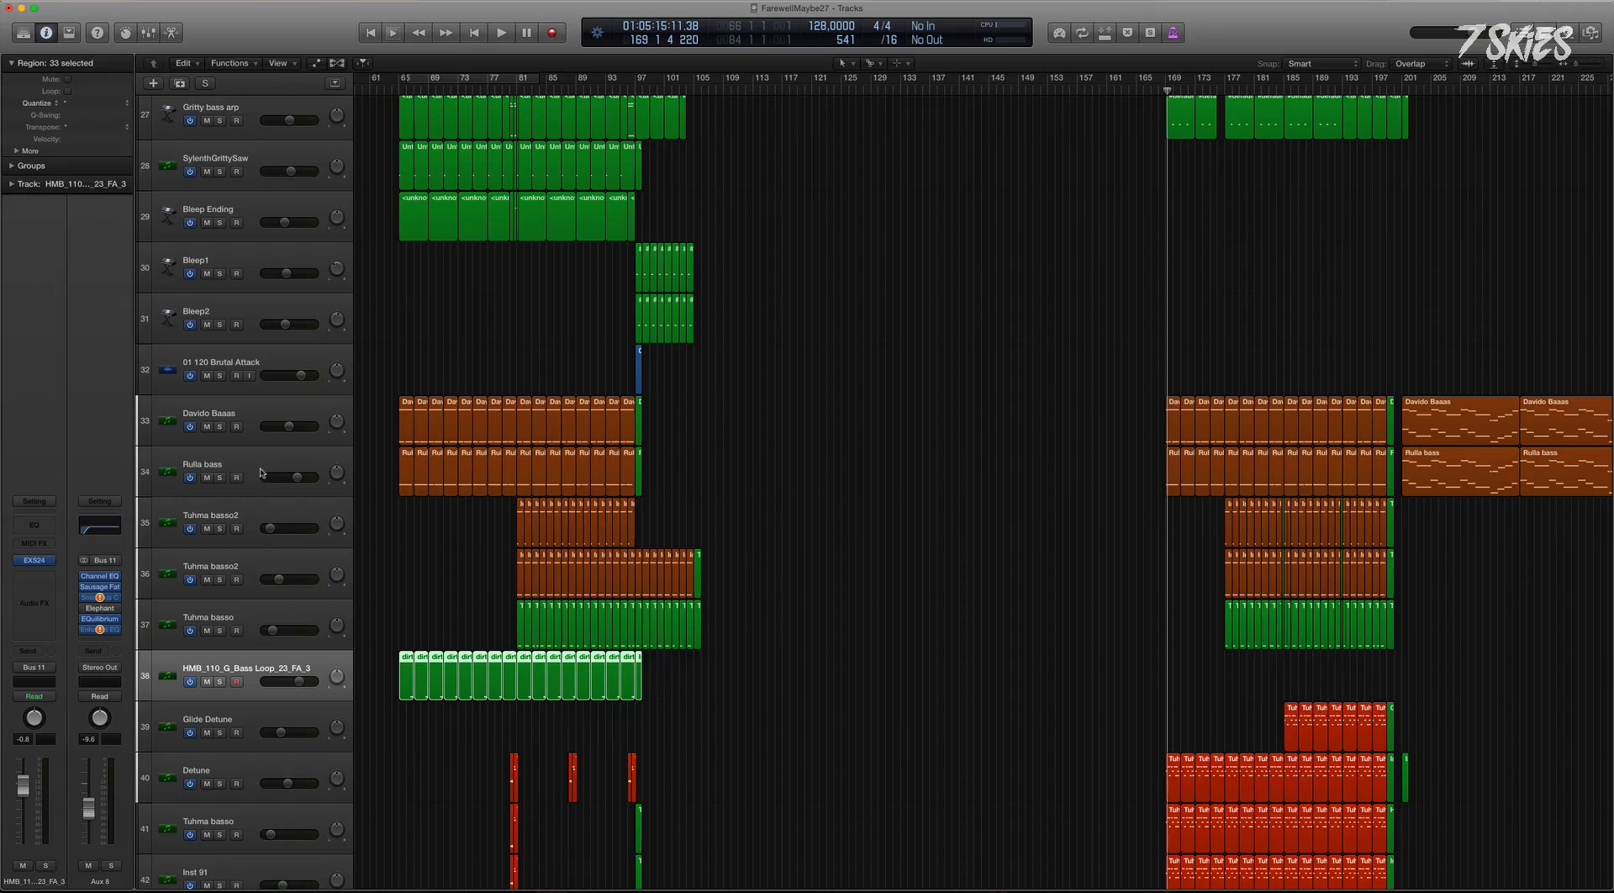
left_click(263, 461, "shift")
left_click(262, 408, "shift")
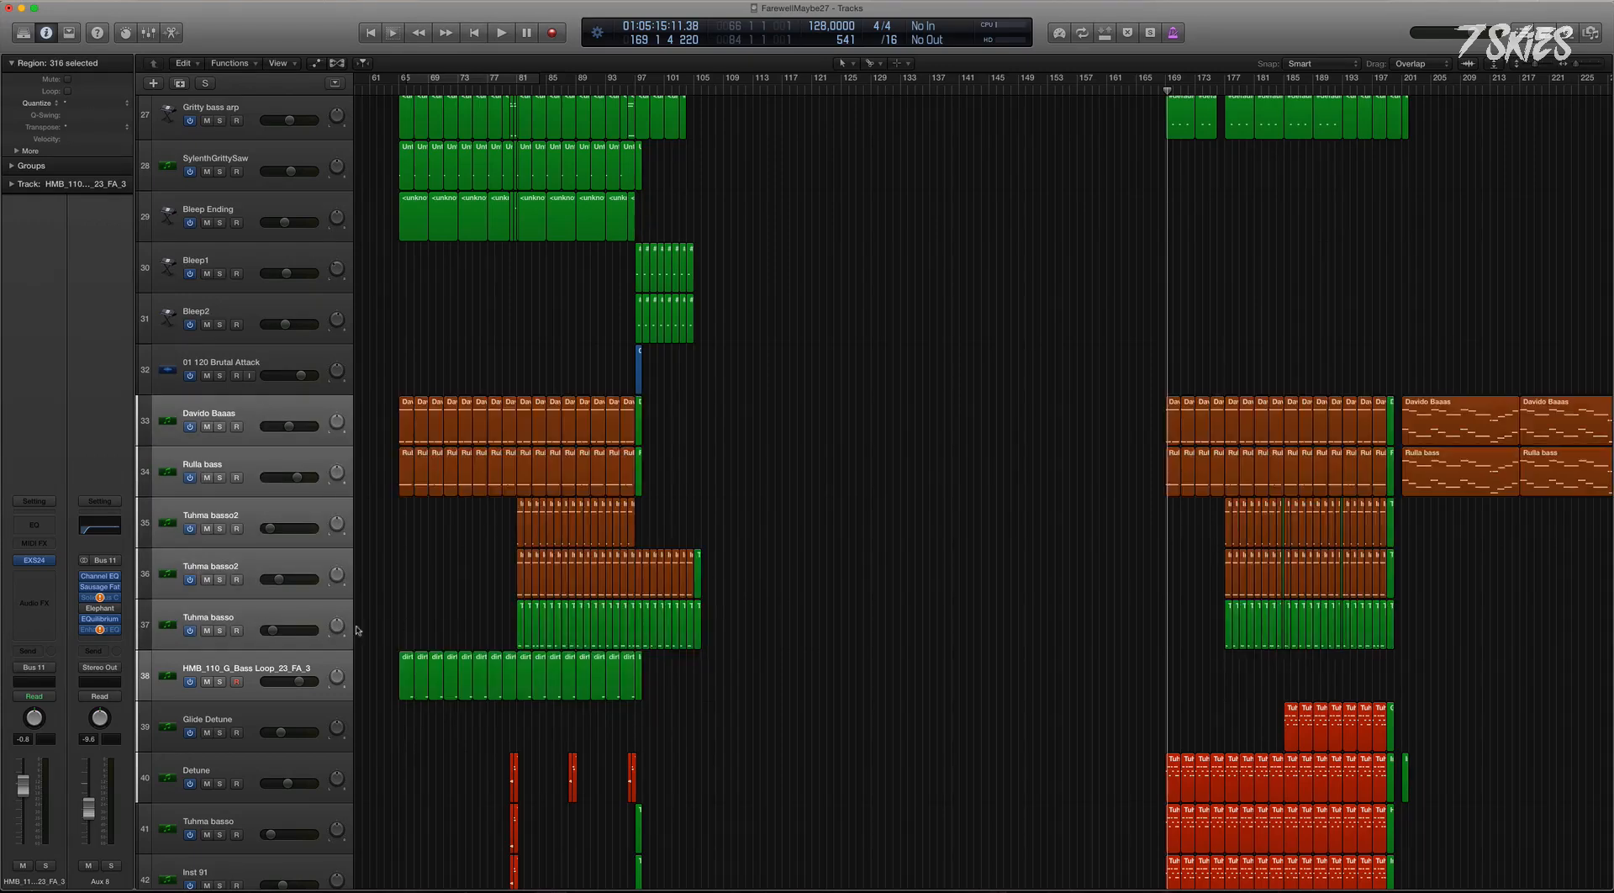
left_click(288, 665)
key("Up")
key("Up")
key("Up")
key("Up")
key("Up")
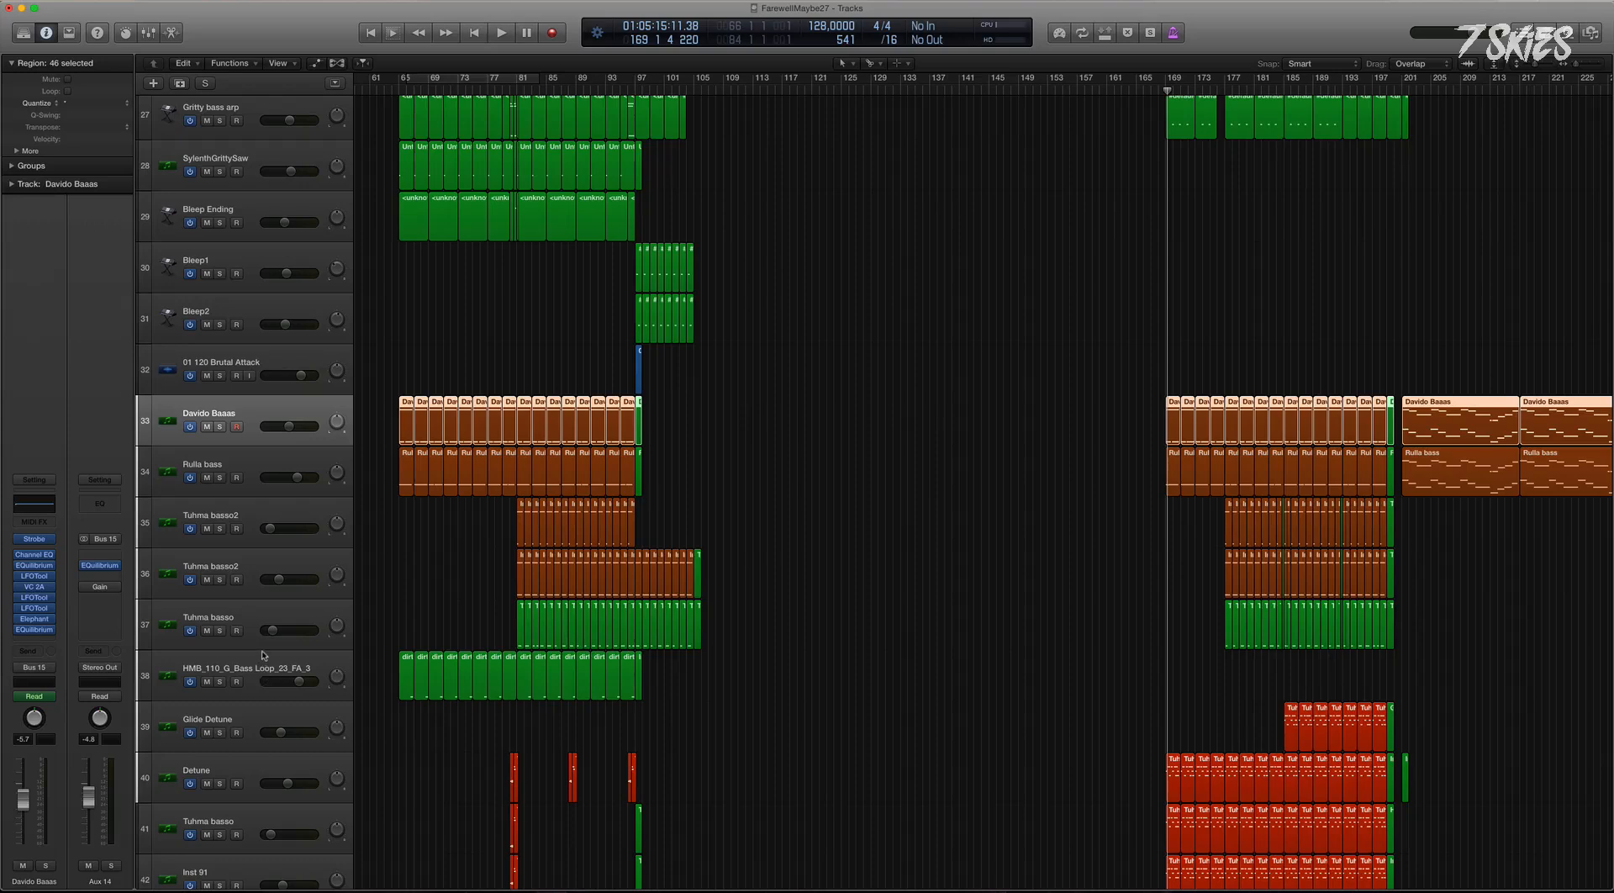
left_click(263, 660, "shift")
key("z")
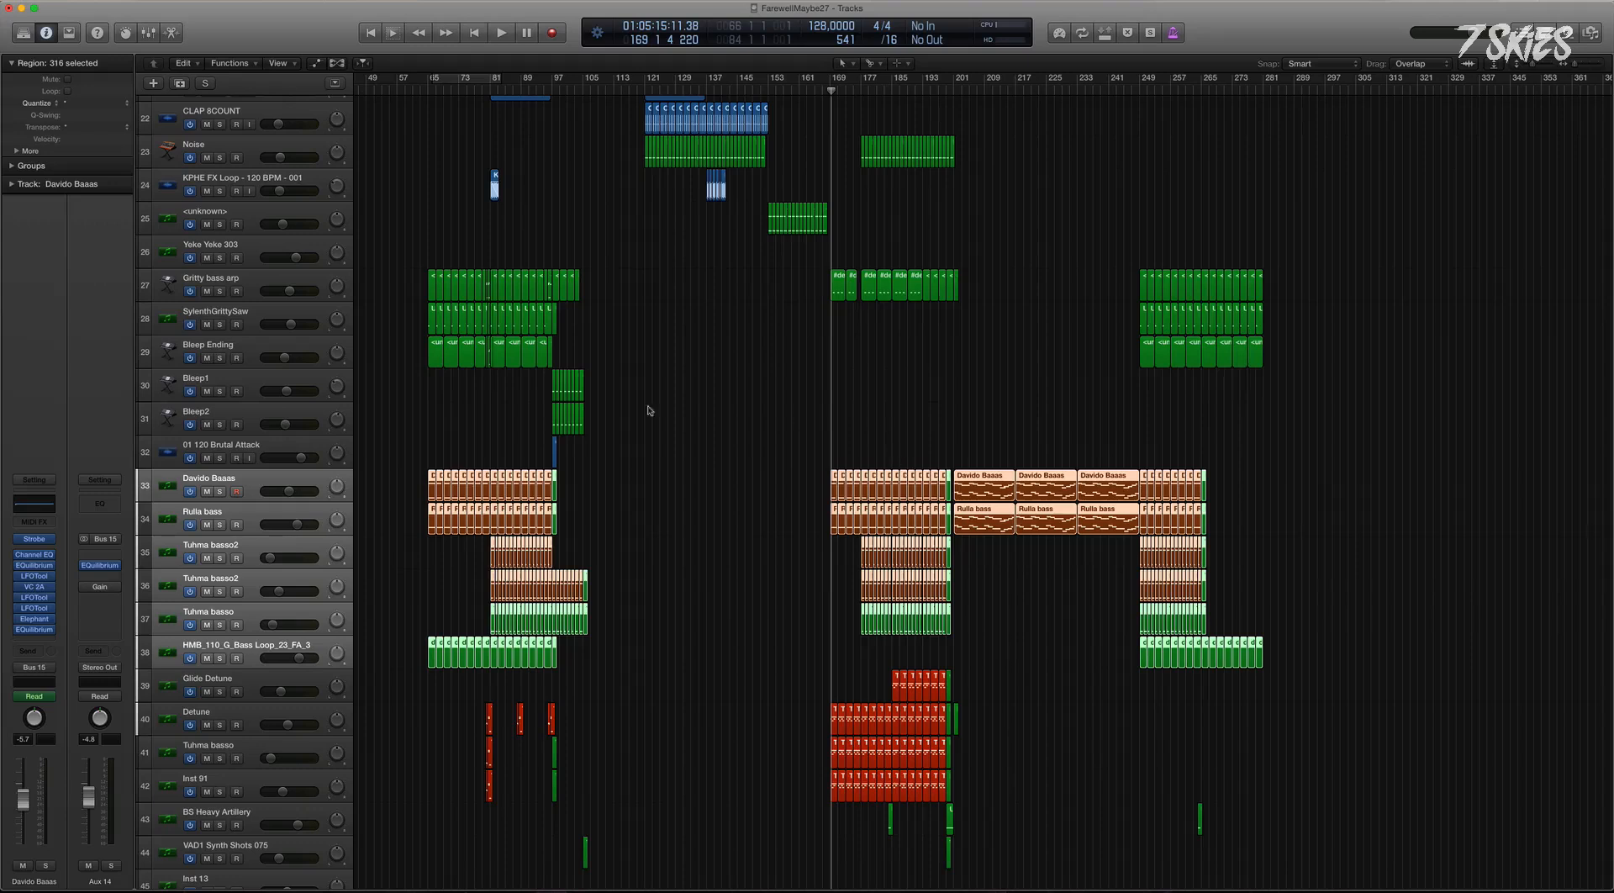
right_click(248, 479)
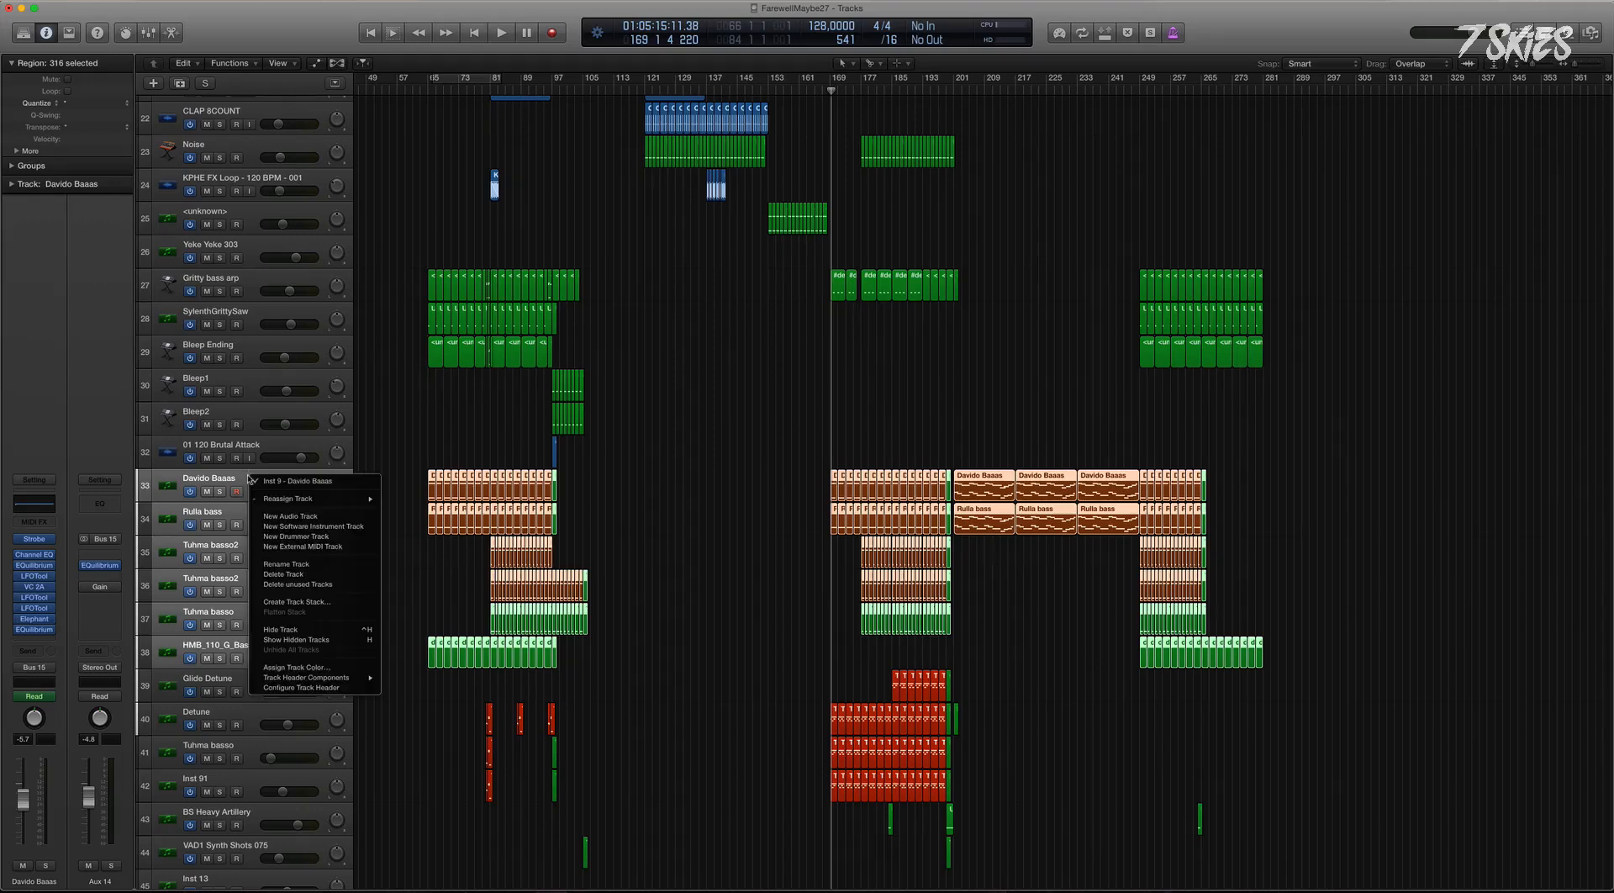
left_click(326, 603)
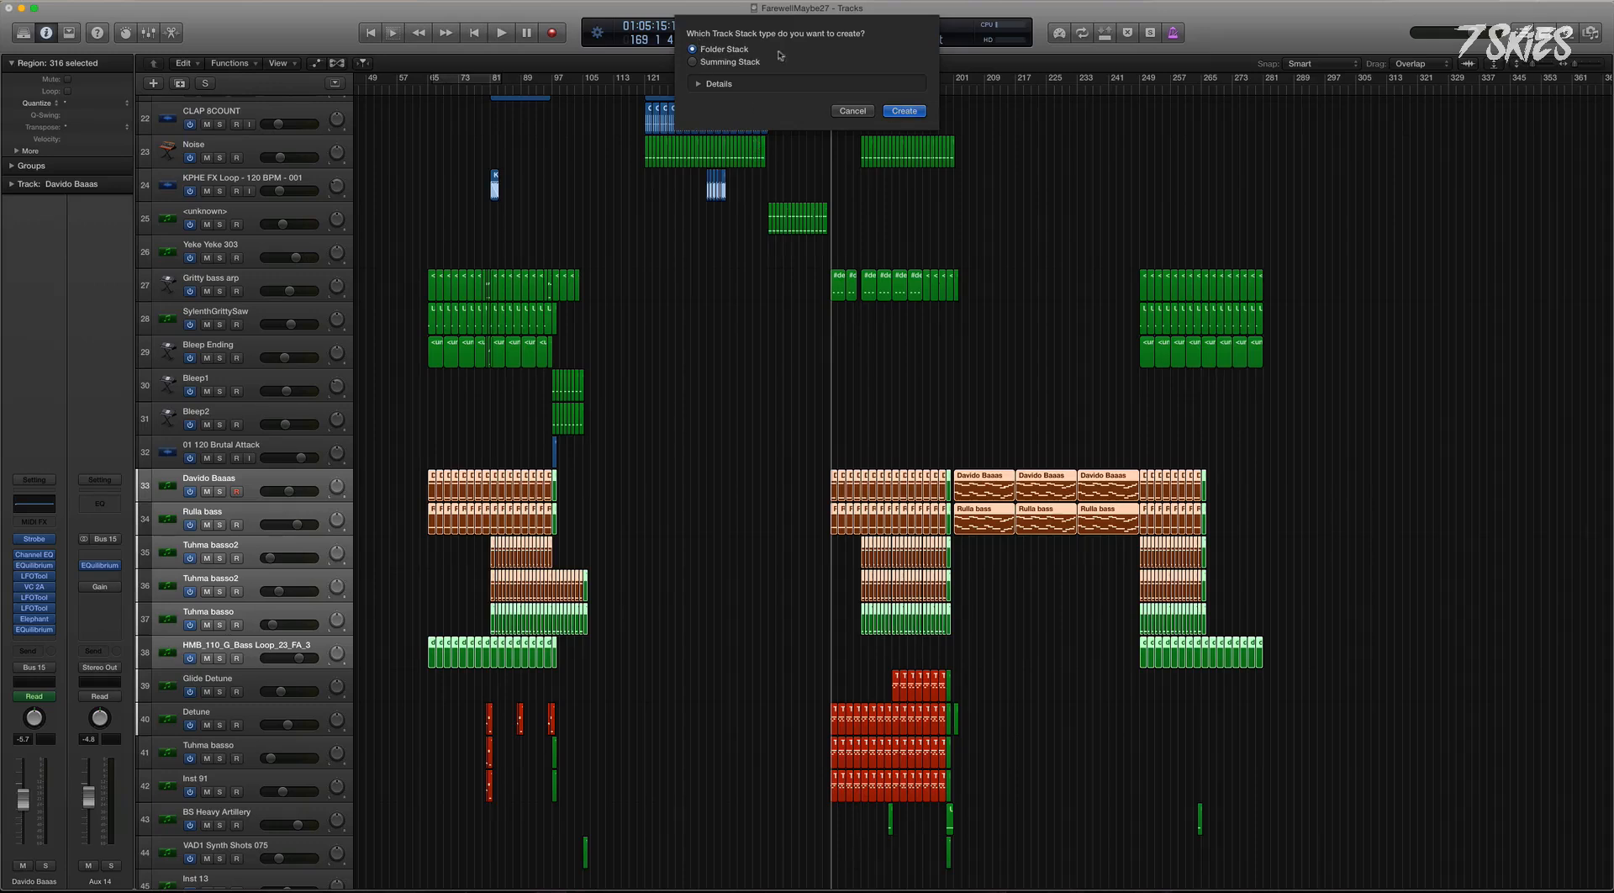
left_click(693, 62)
left_click(858, 111)
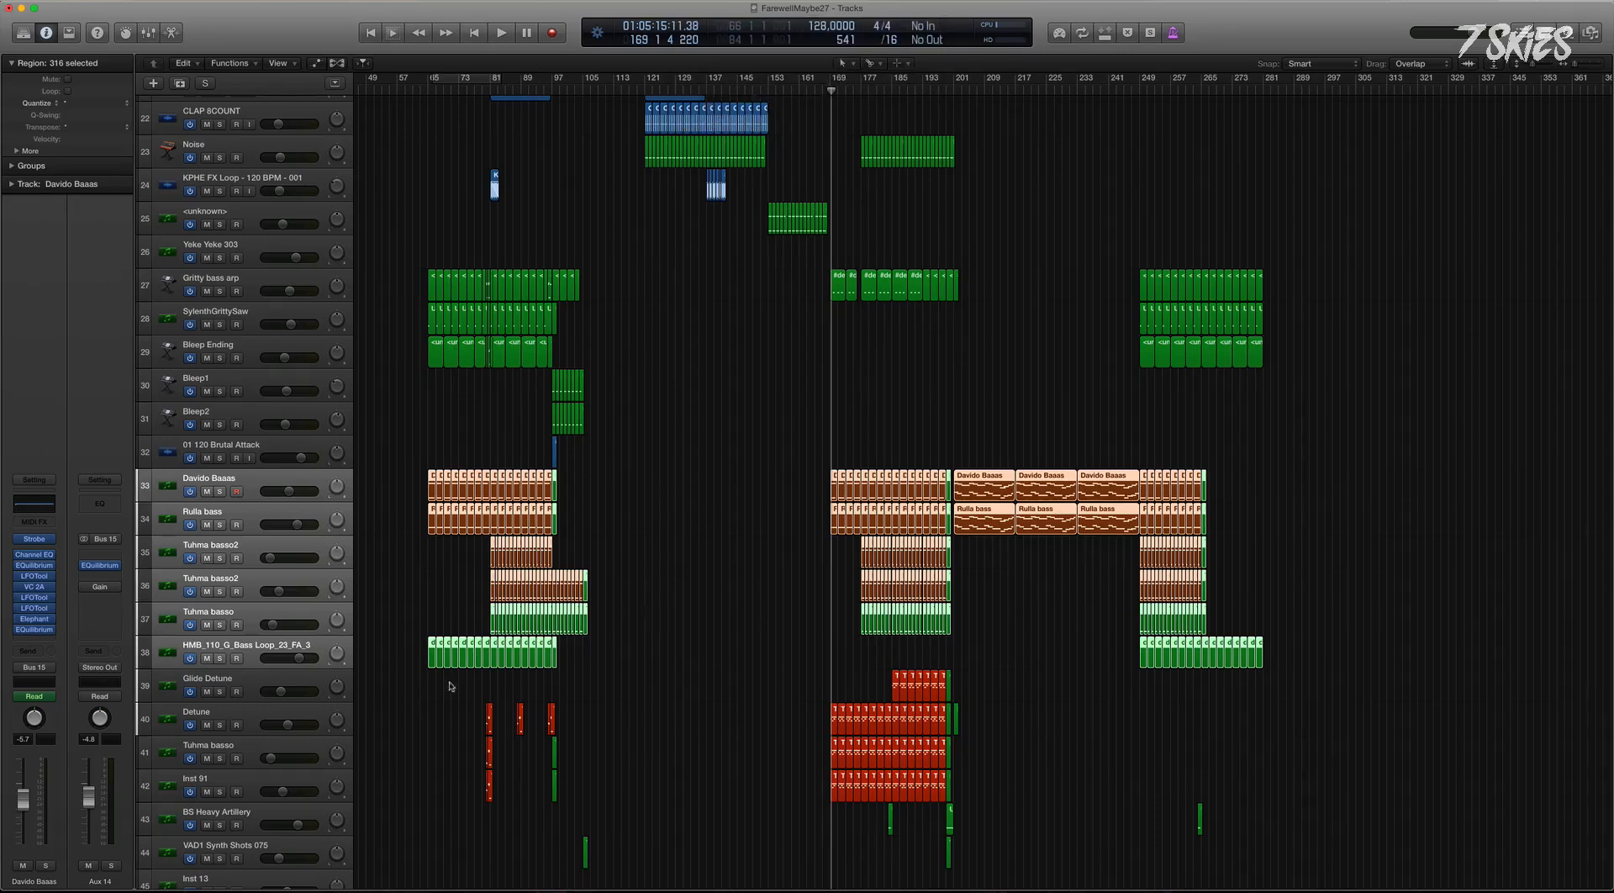
Group the six tracks from Davido Baaas through HMB_110_G_Bass Loop_23_FA_3 into a summing track stack.
left_click(249, 483)
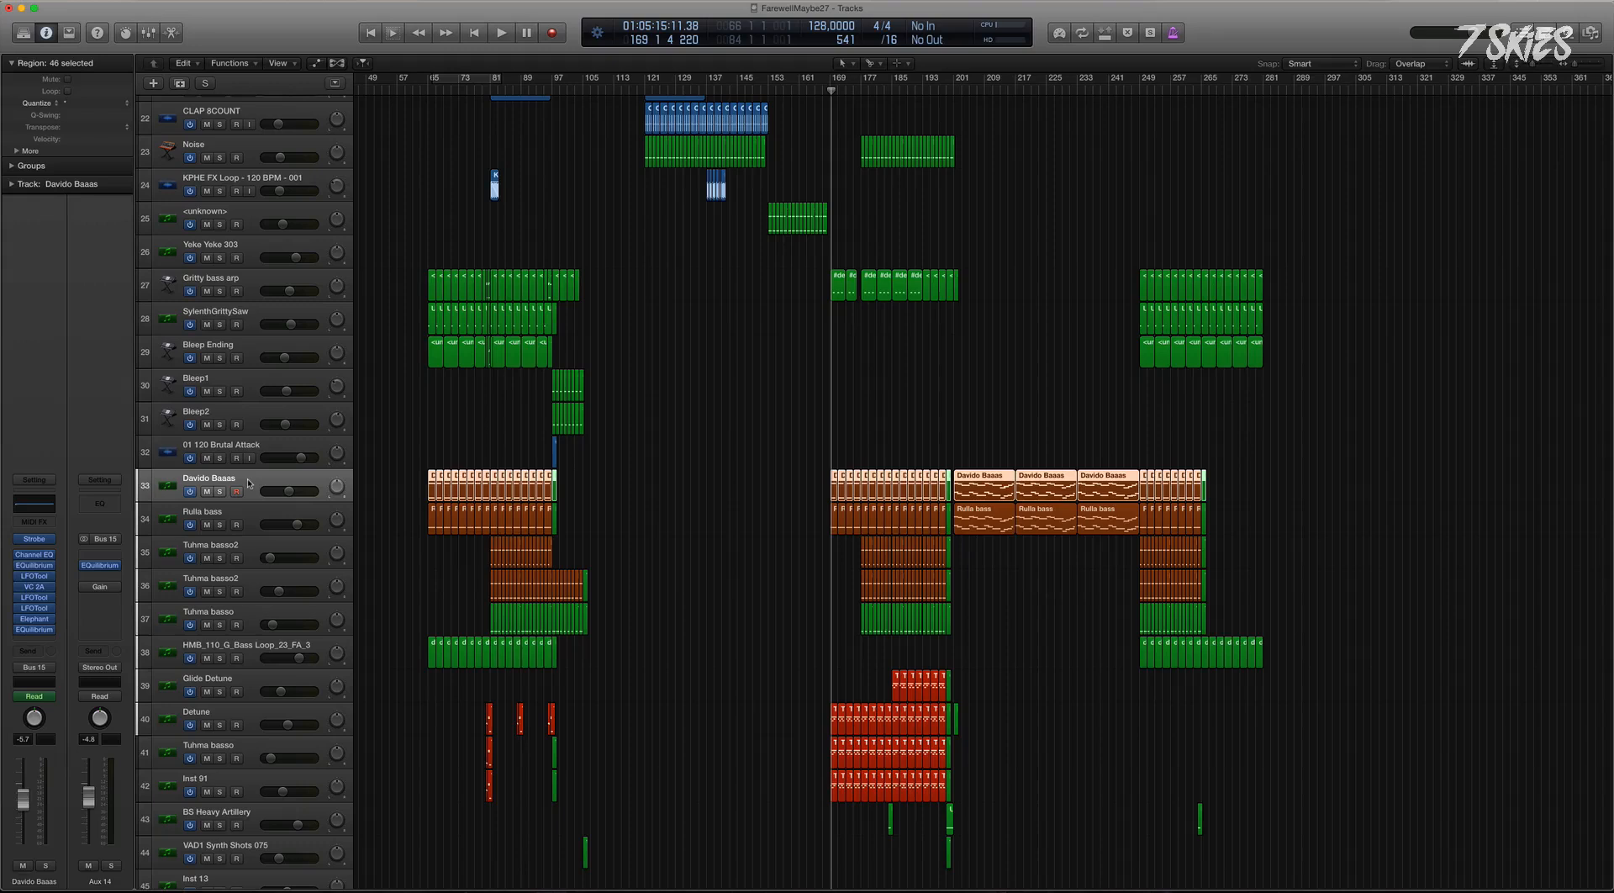
key("Down")
key("Down")
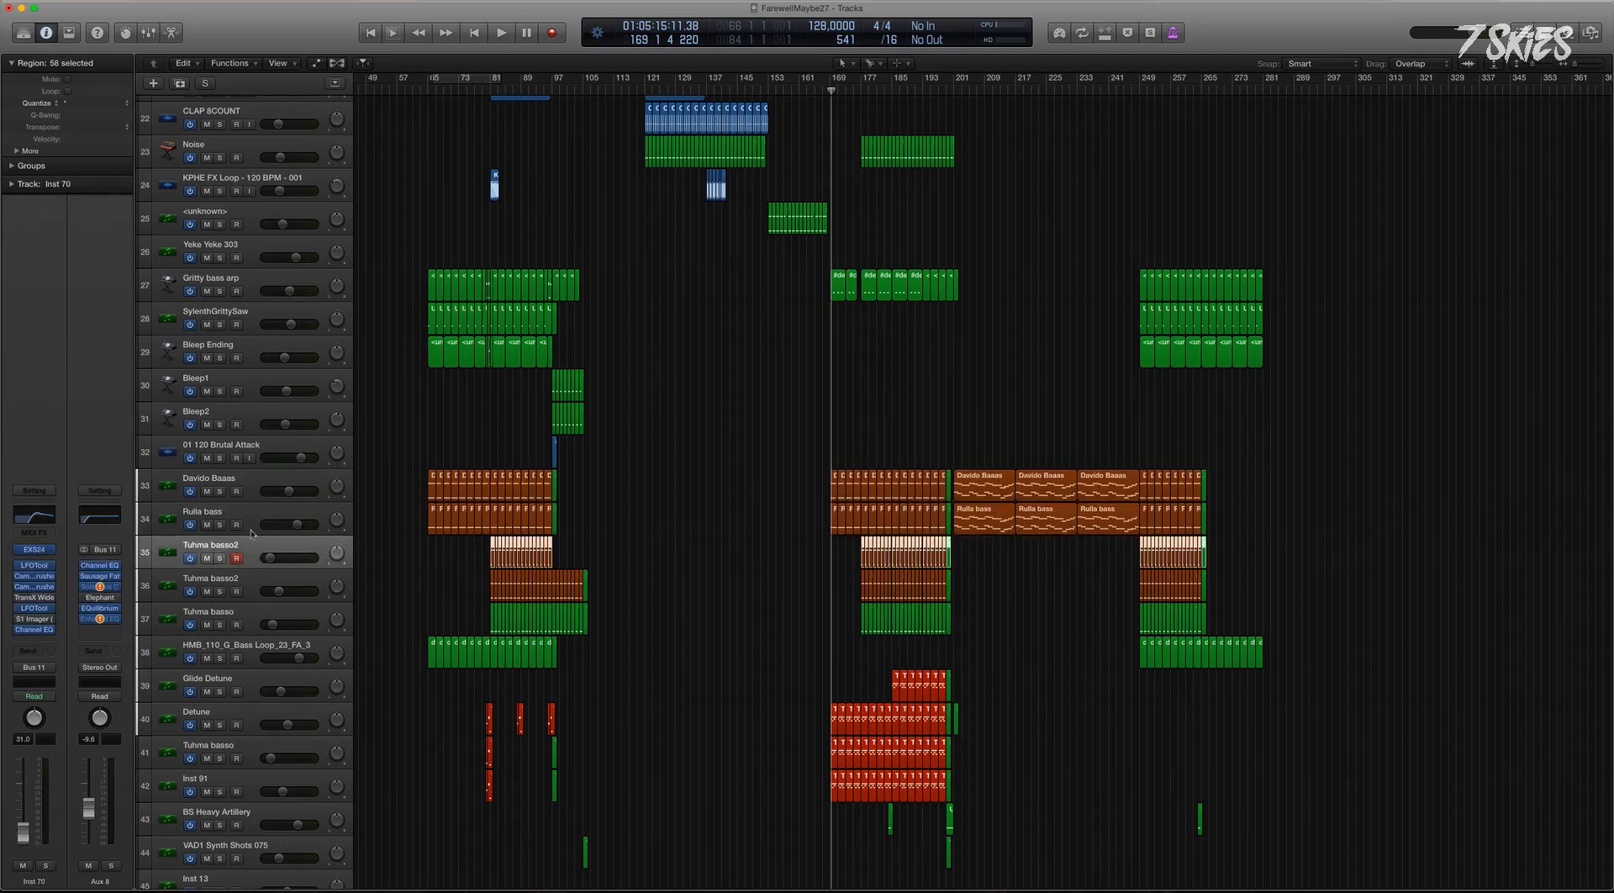
left_click(270, 652)
left_click(261, 481, "shift")
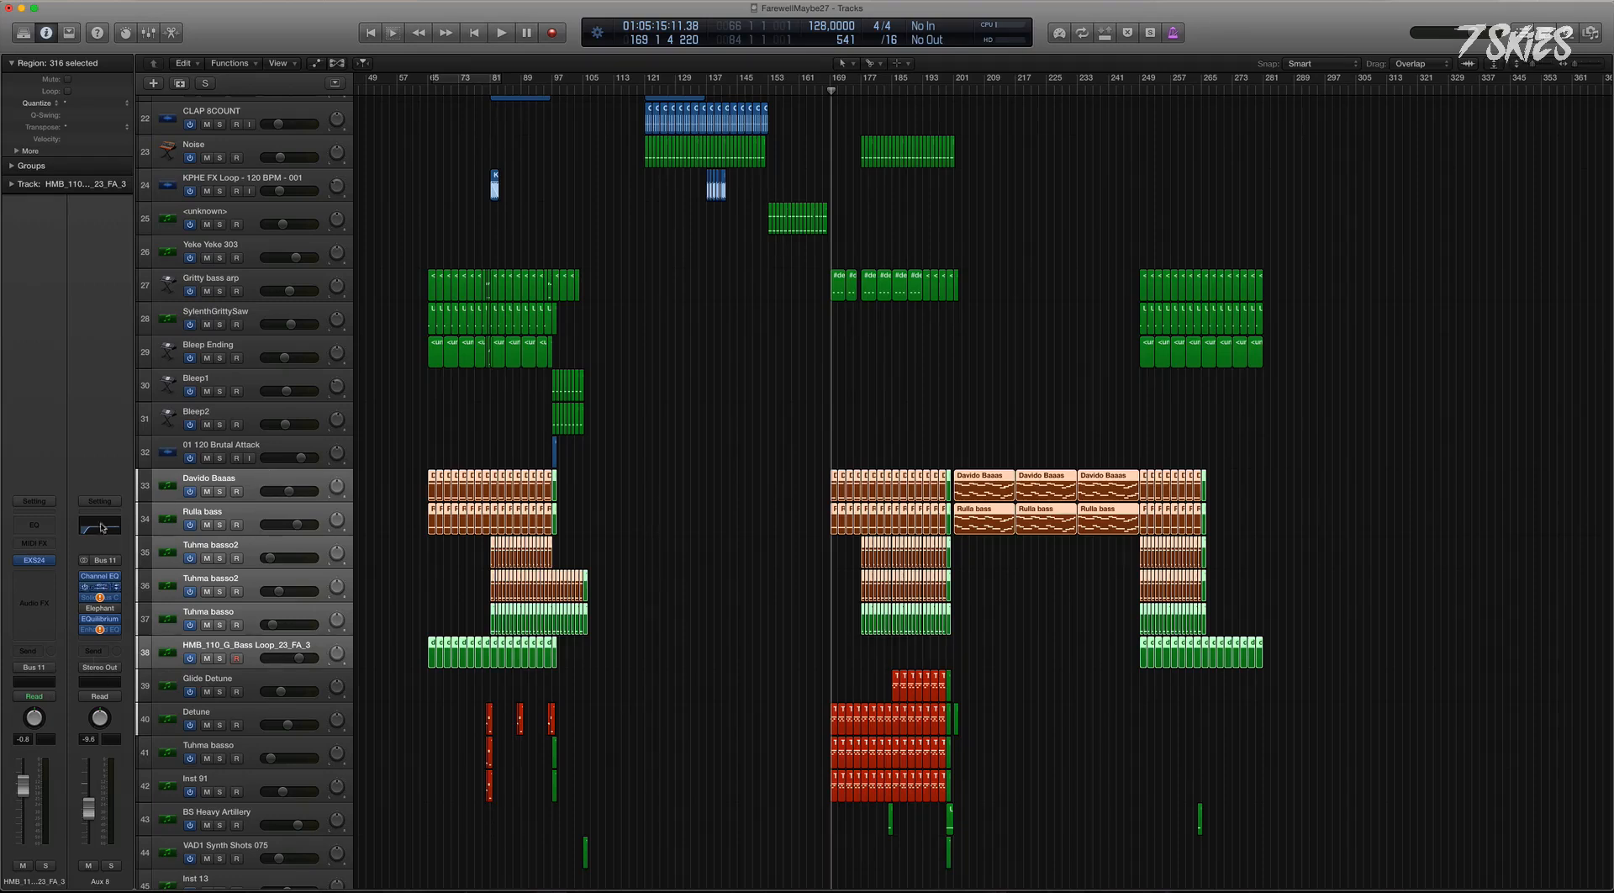
right_click(272, 477)
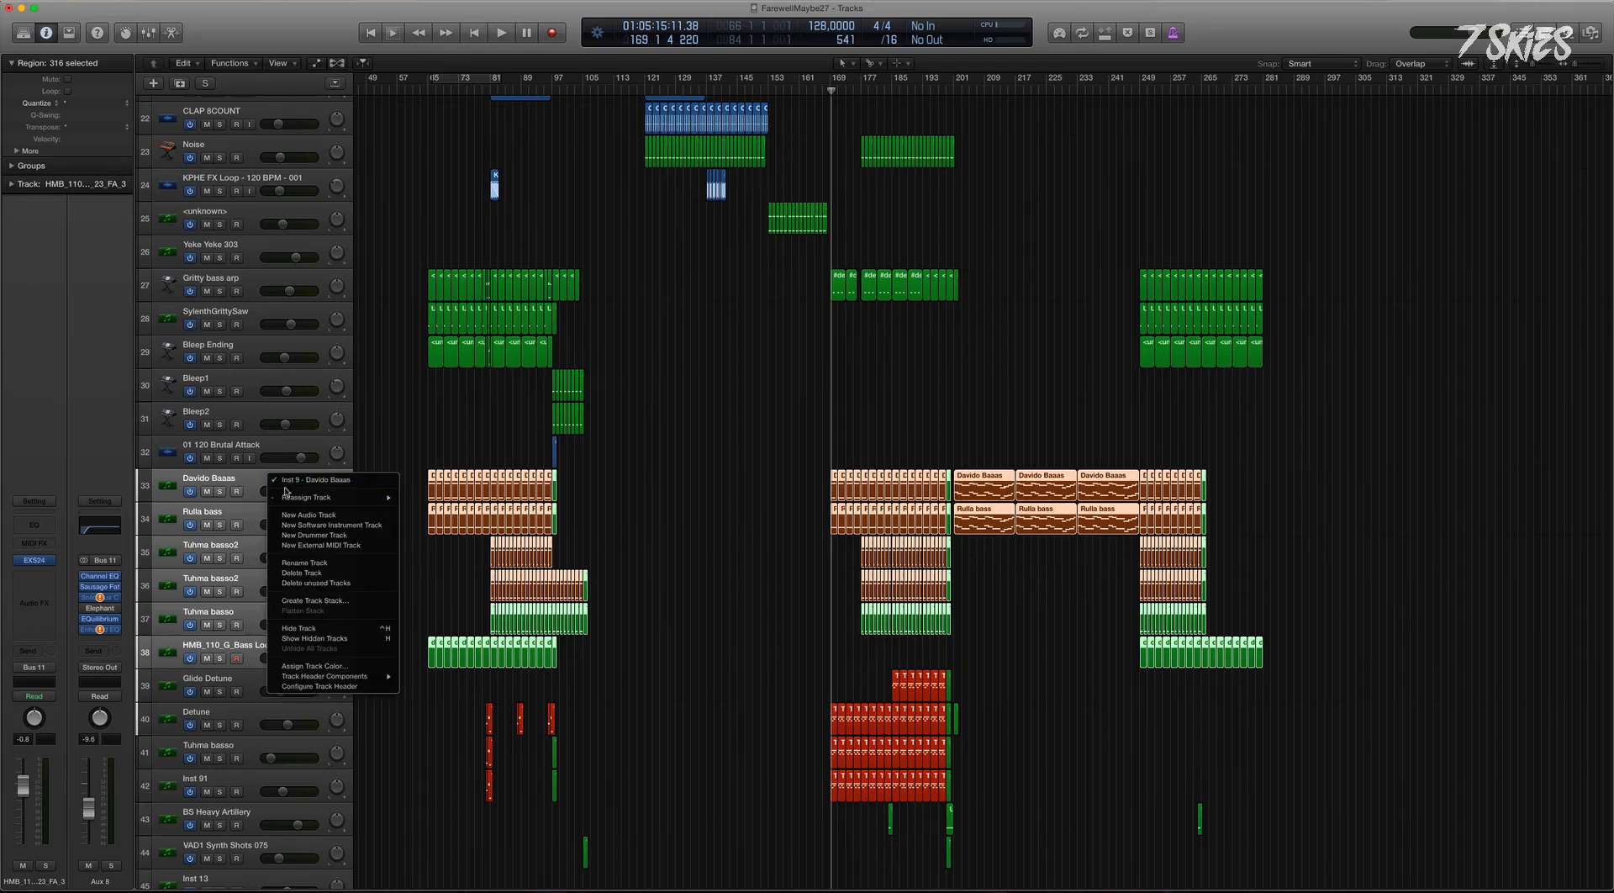
left_click(330, 601)
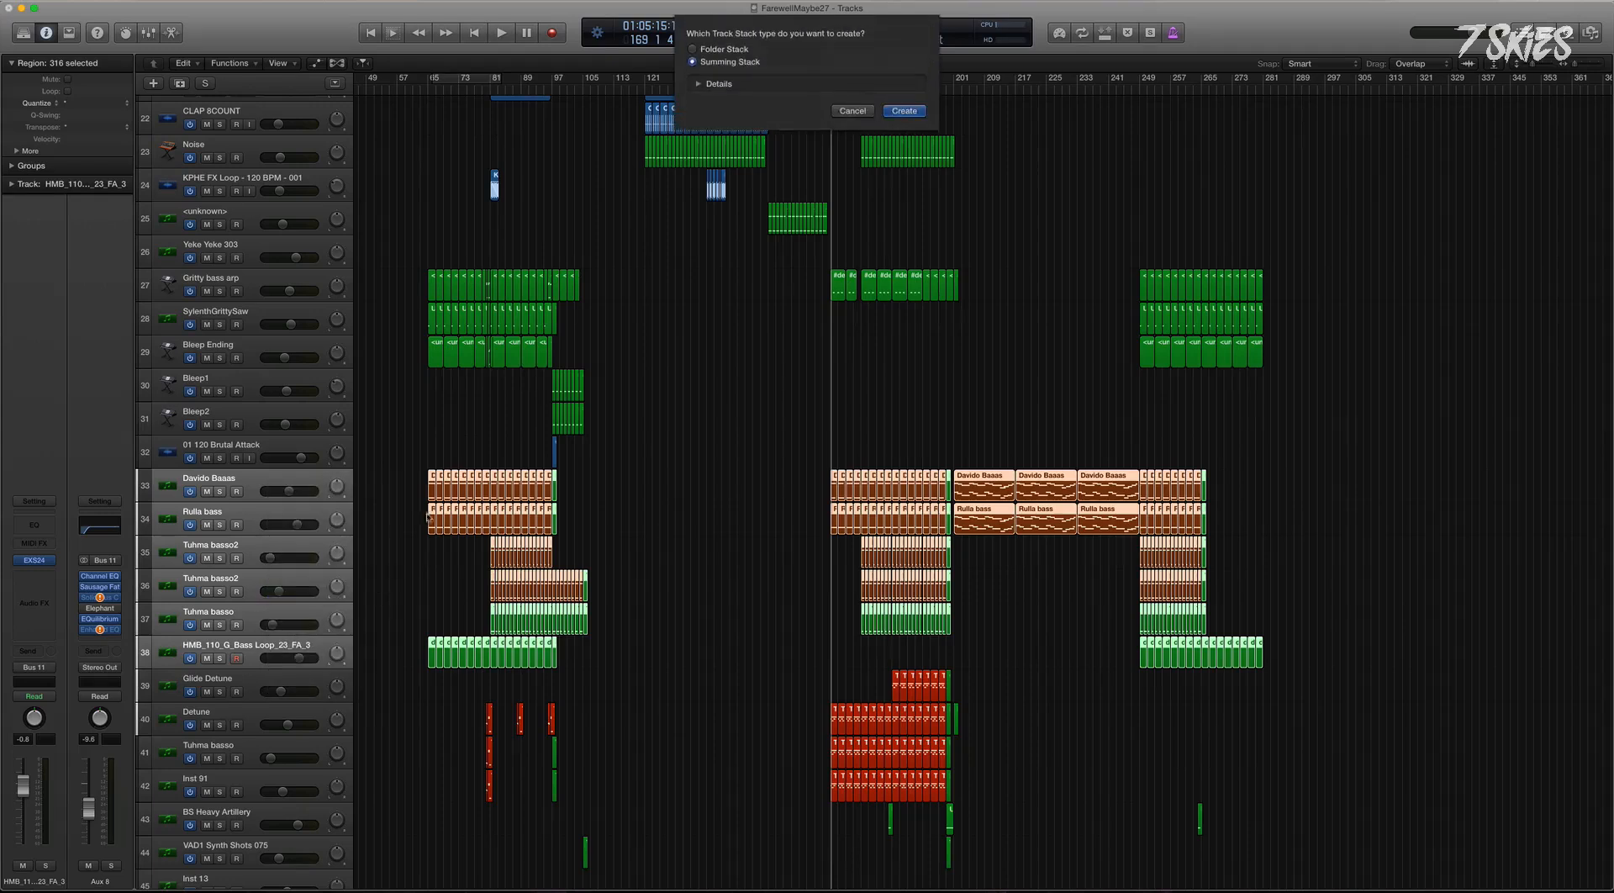
left_click(692, 61)
left_click(904, 111)
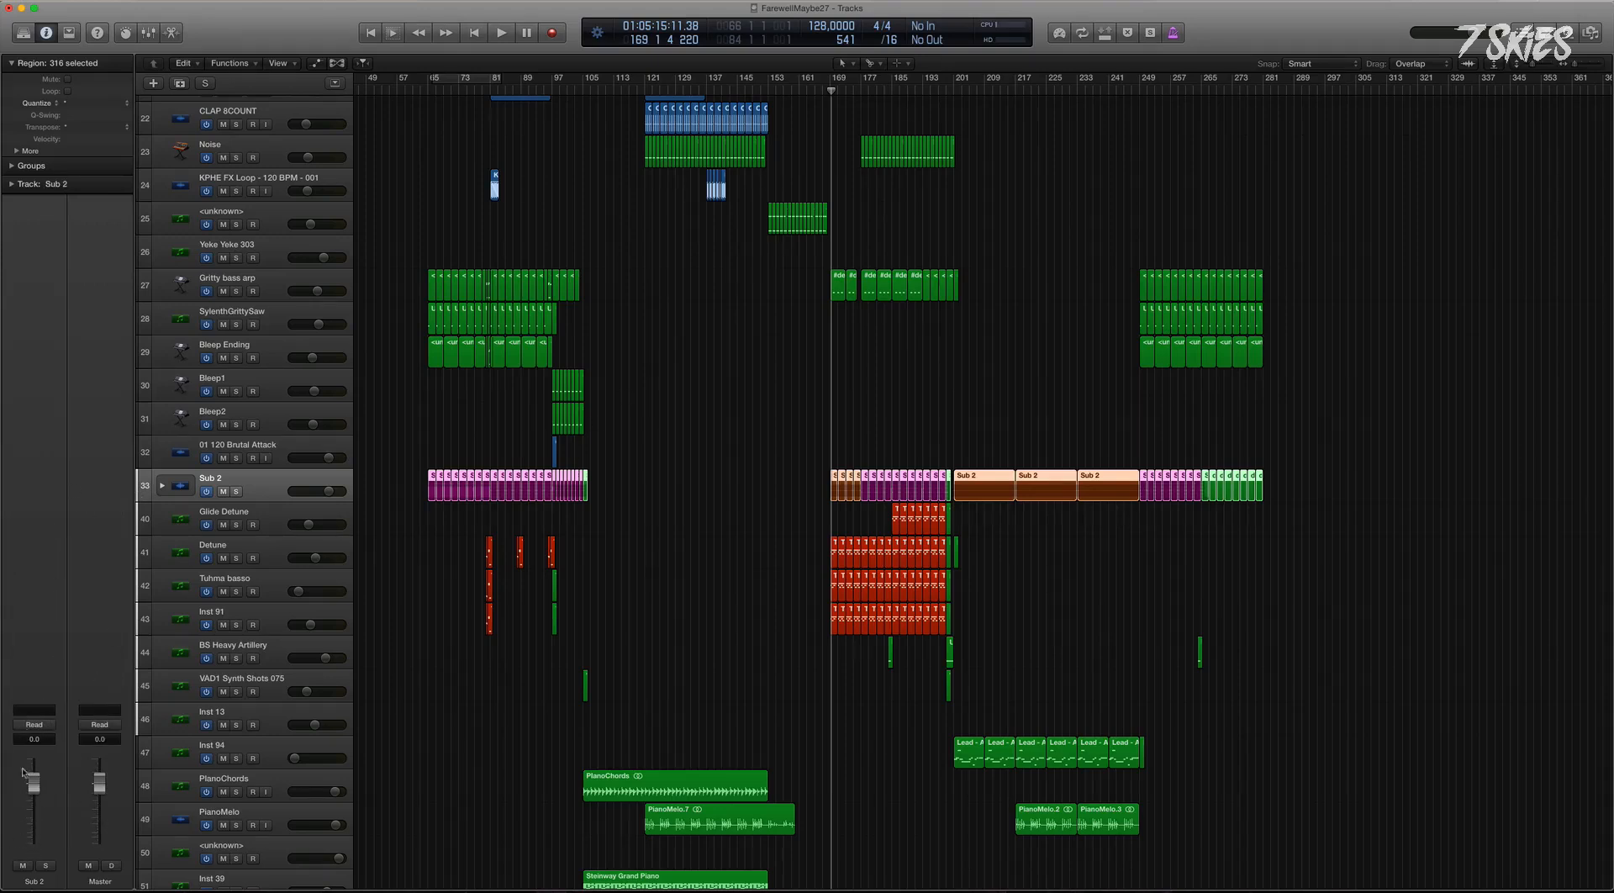
Expand the Sub 2 stack and go through its tracks one by one to examine their channel strips.
left_click(161, 486)
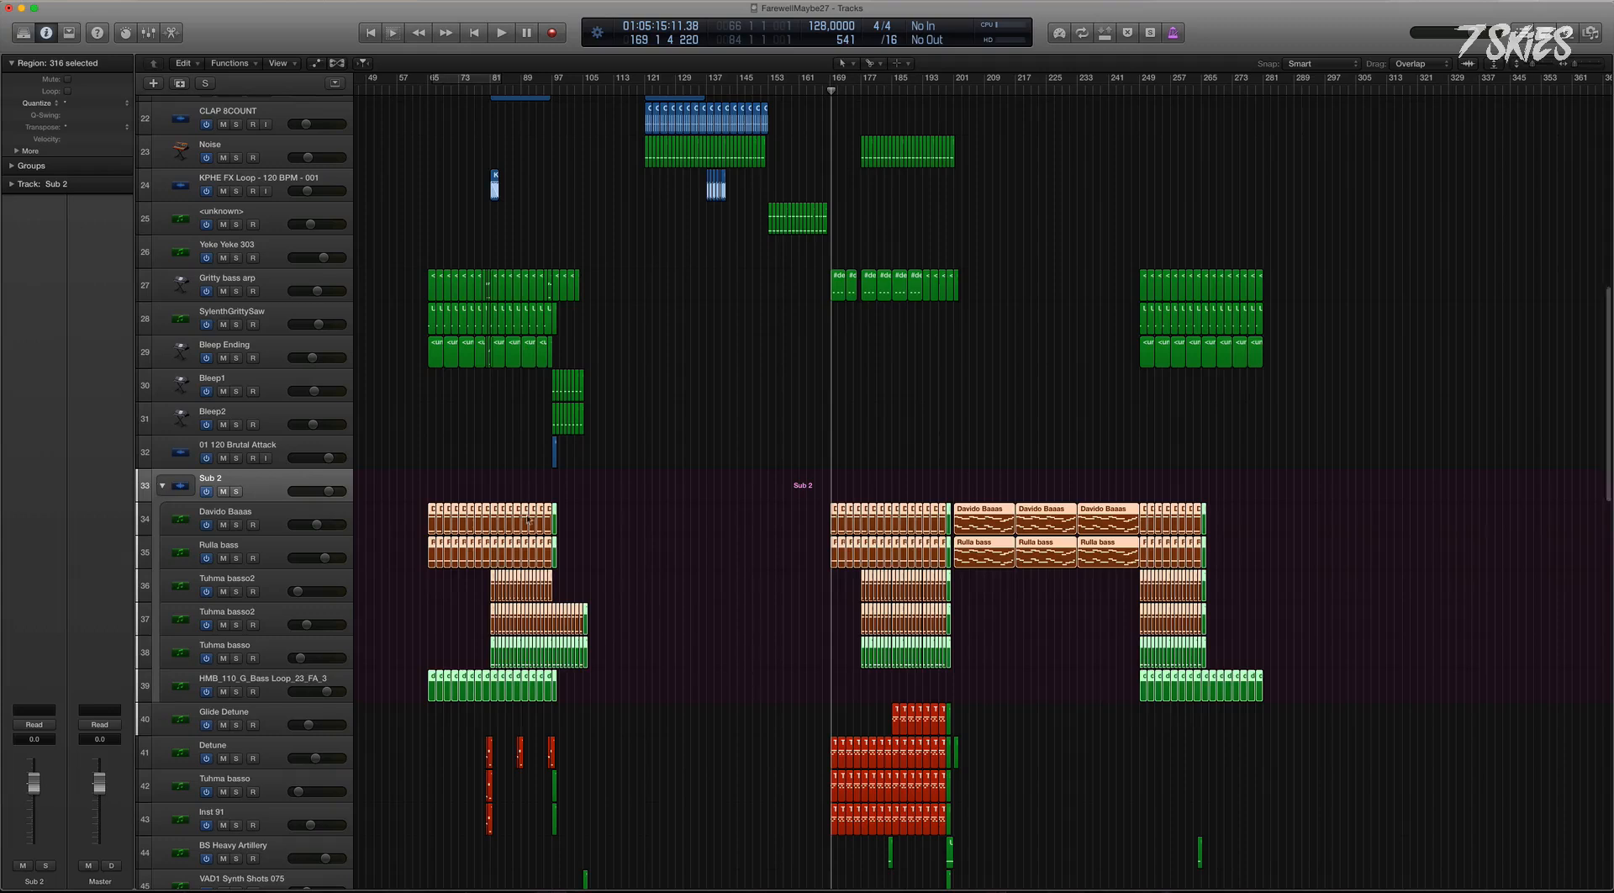
left_click(455, 490)
left_click(276, 523)
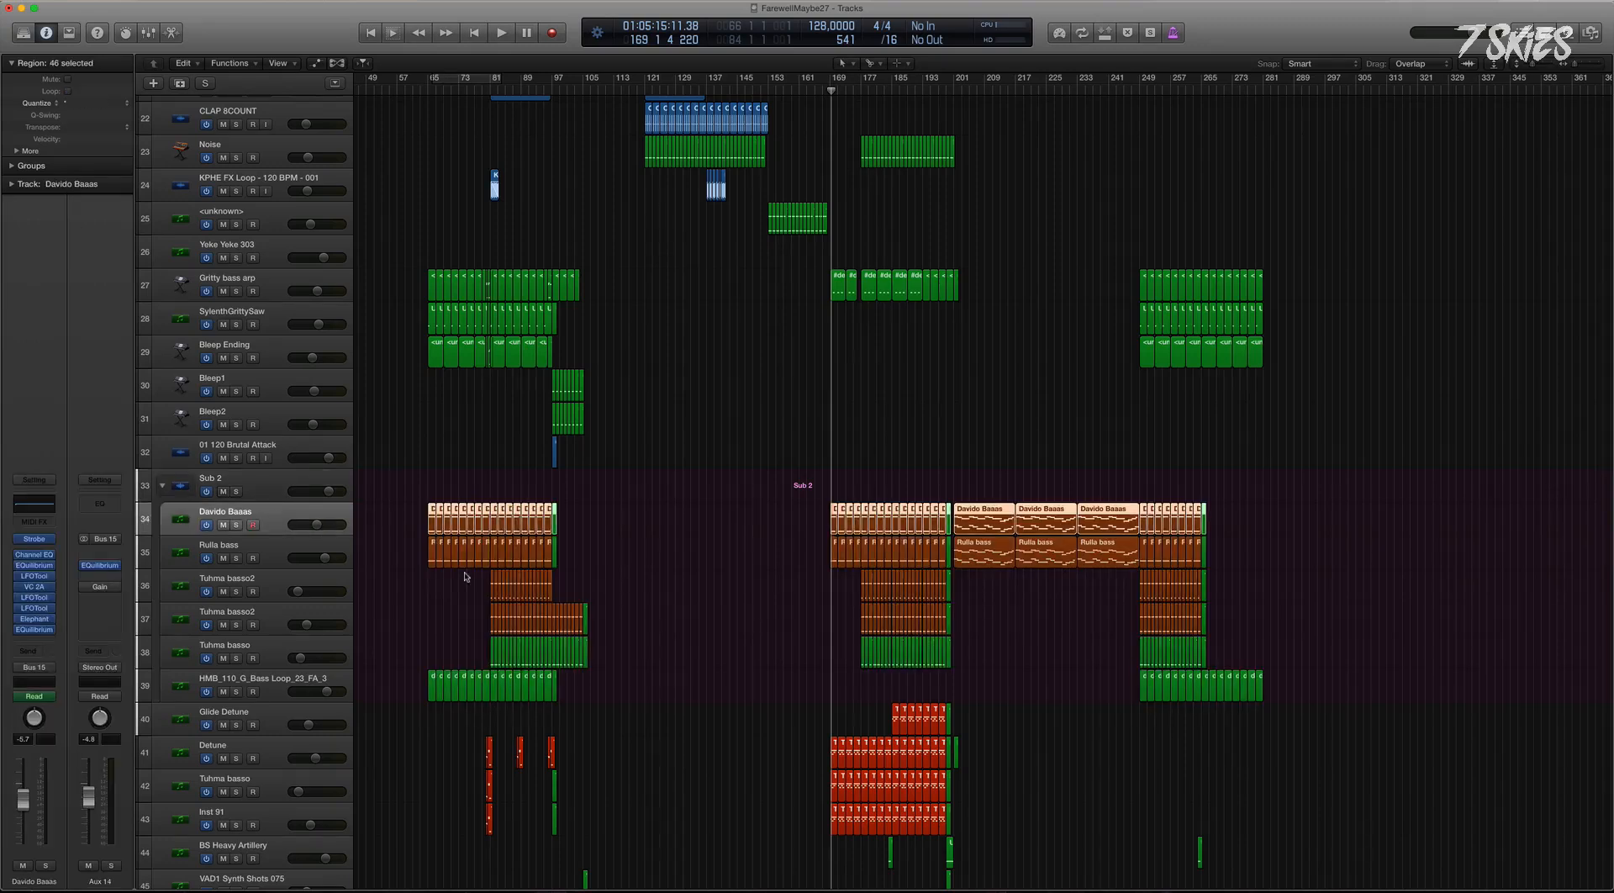
key("Down")
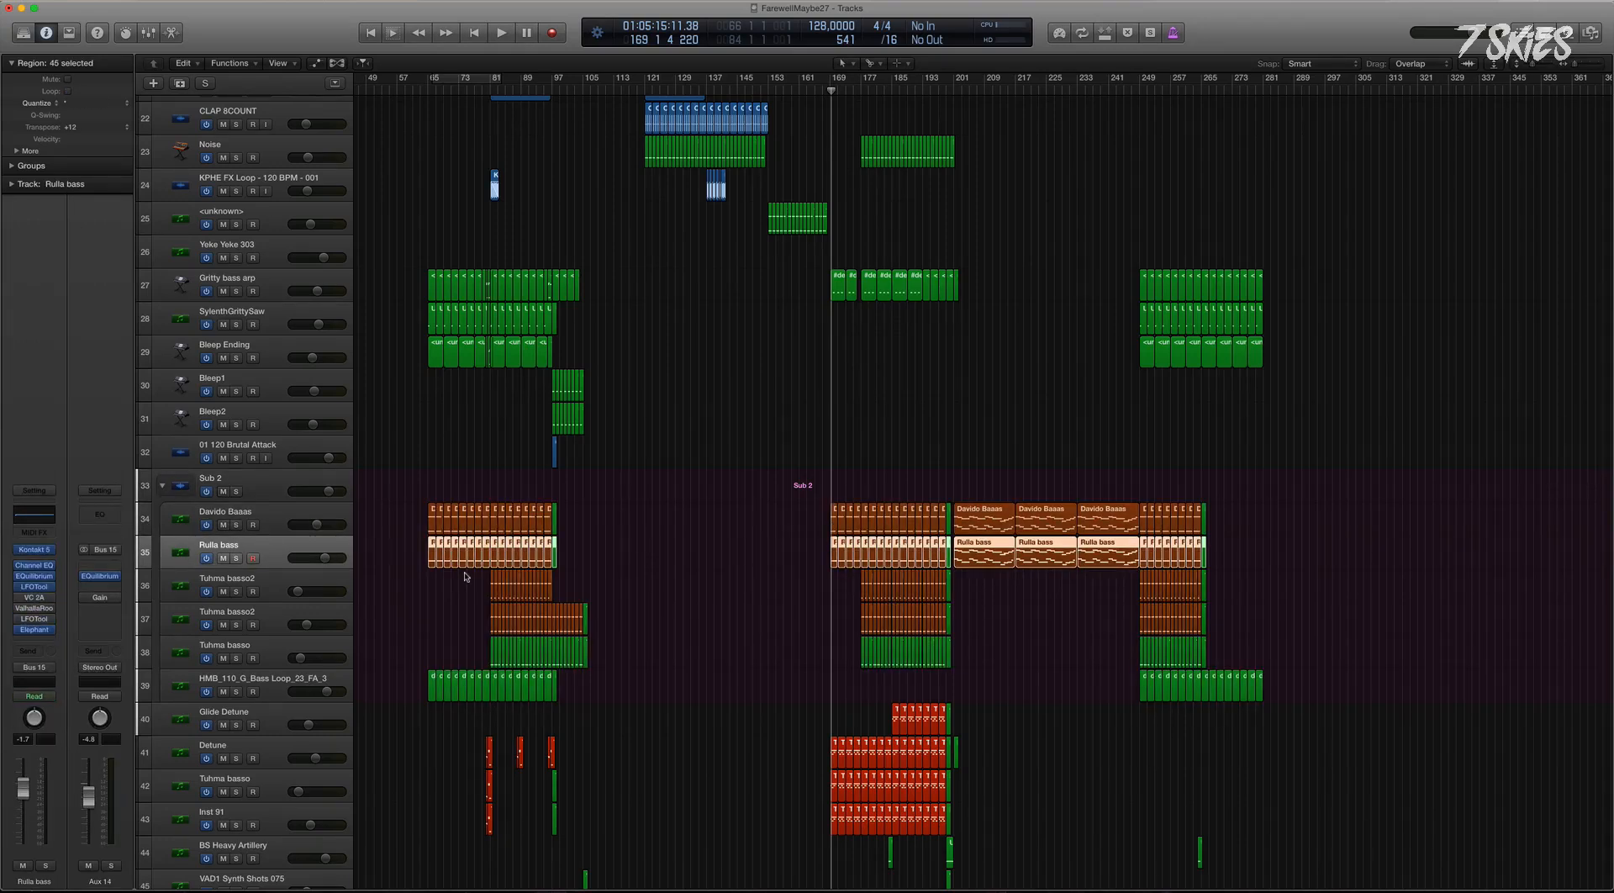
key("Down")
key("Down")
key("Down")
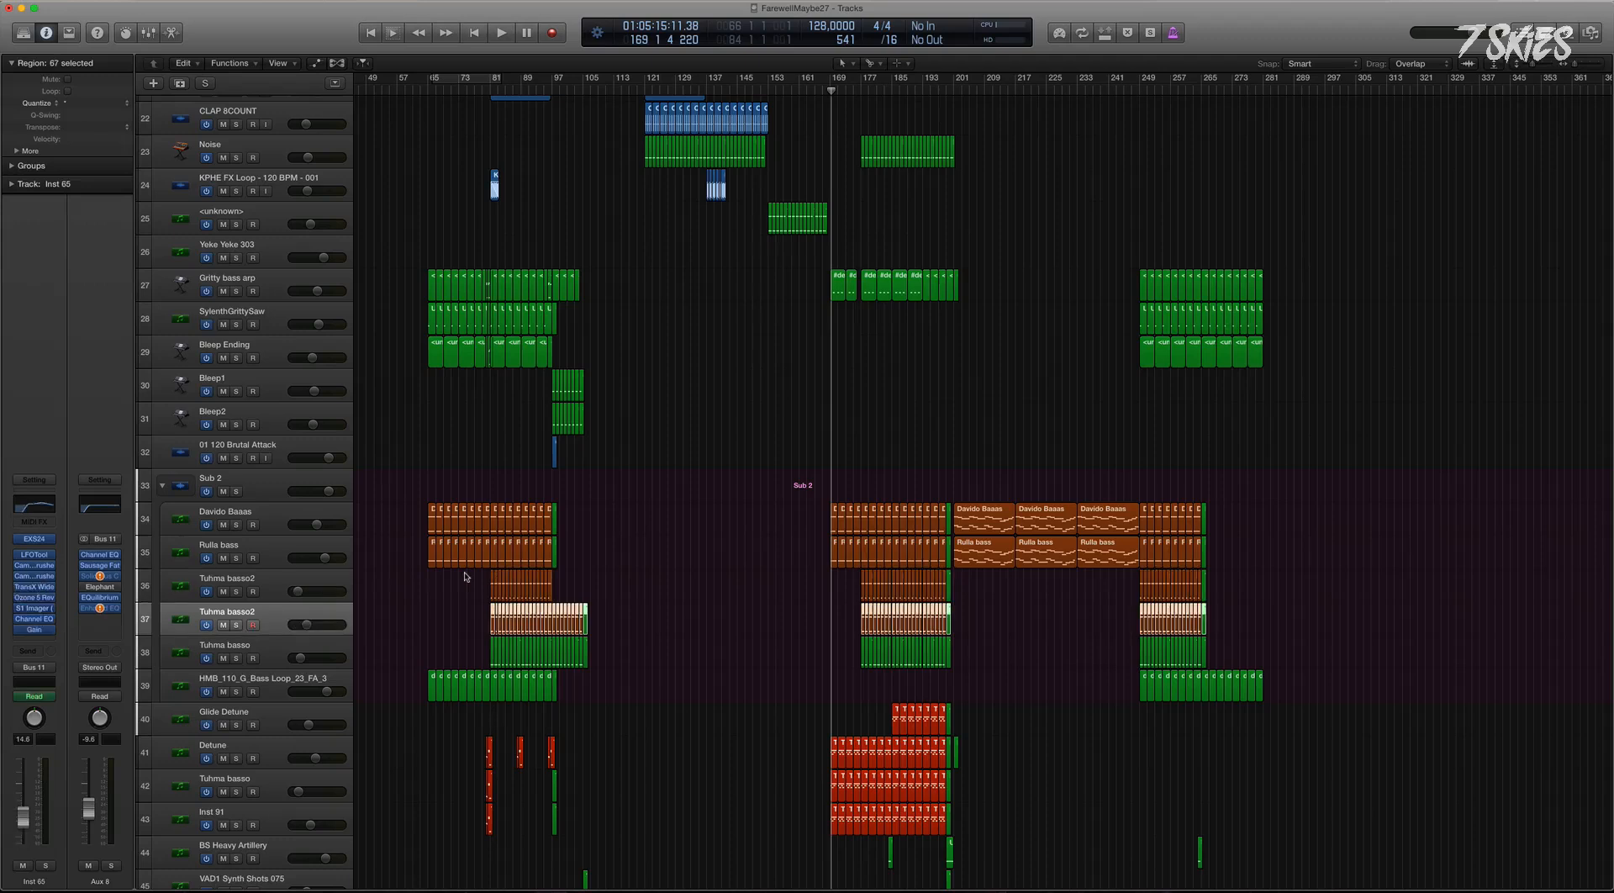
key("Down")
key("Down")
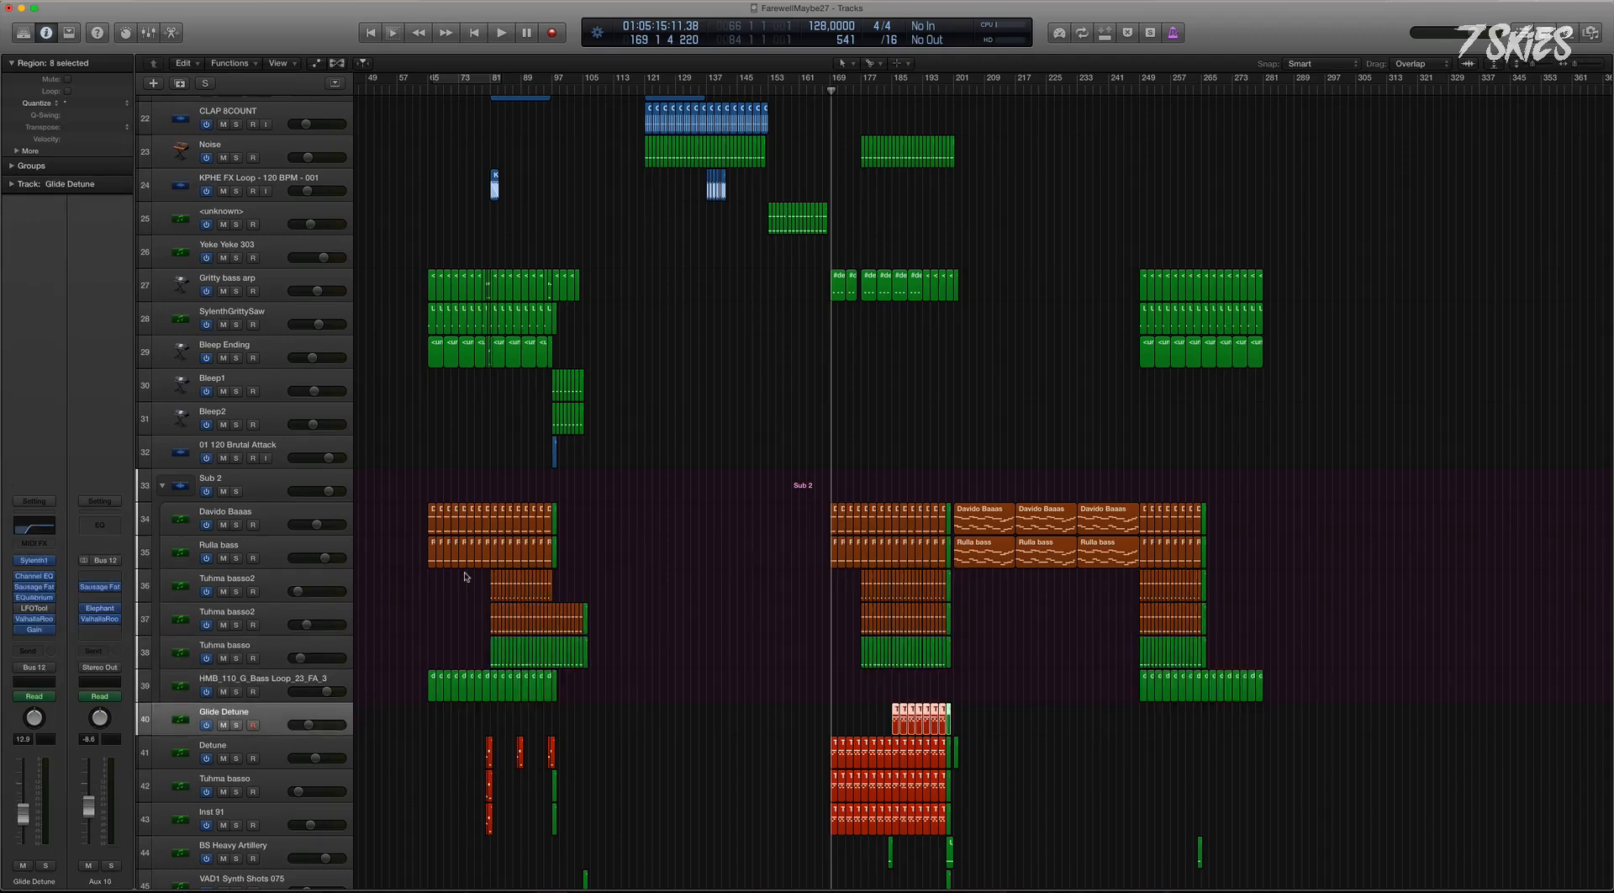
key("Up")
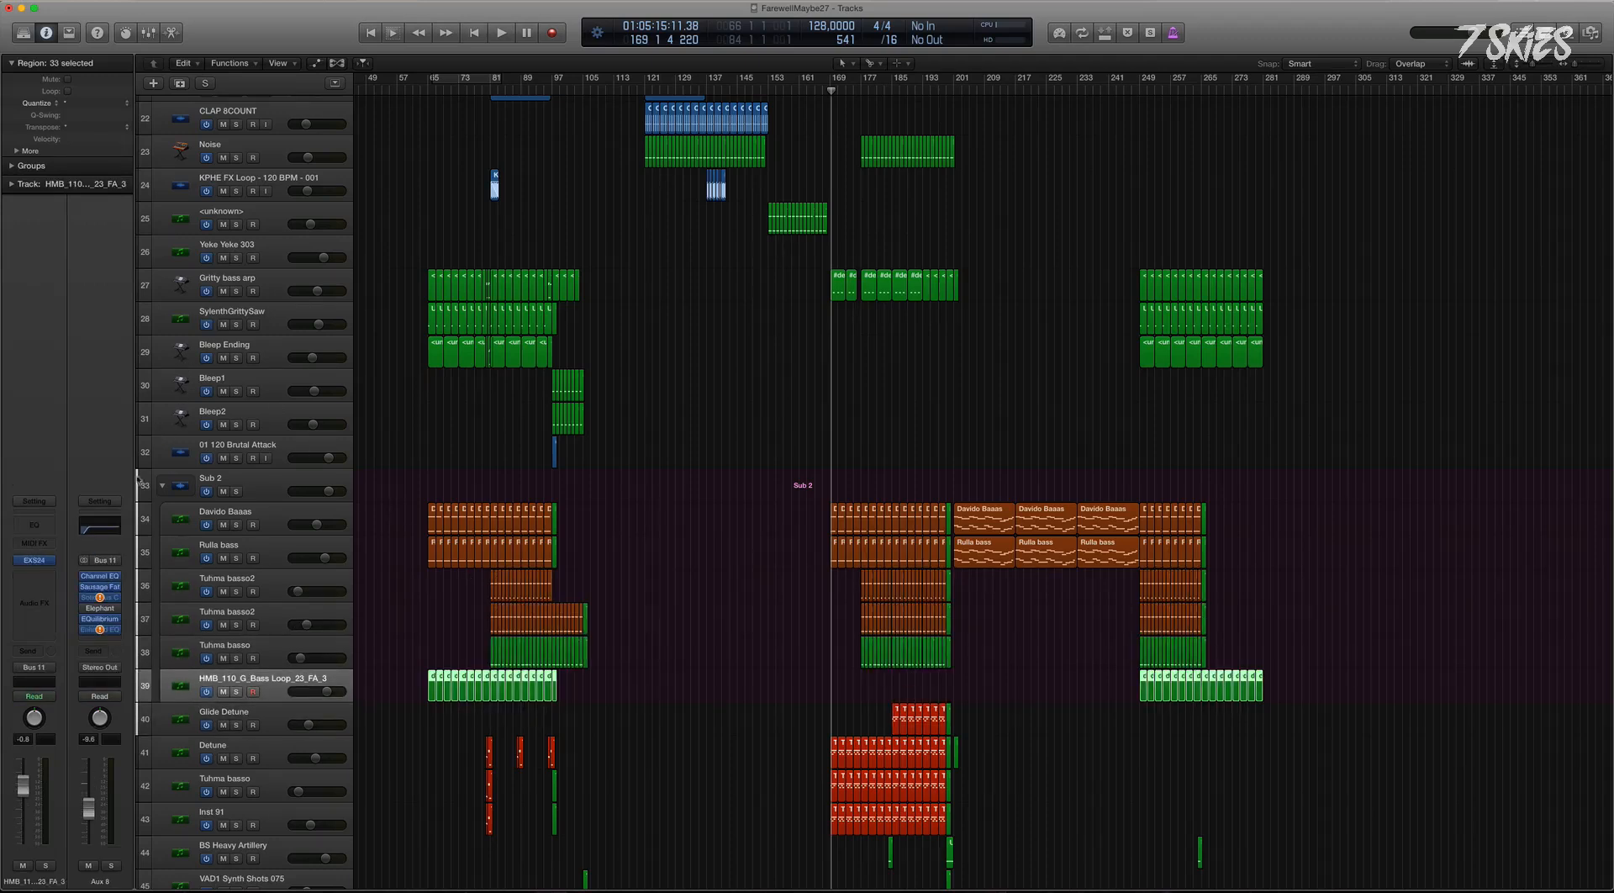
Collapse the Sub 2 stack and examine its combined regions within the arrangement.
left_click(270, 484)
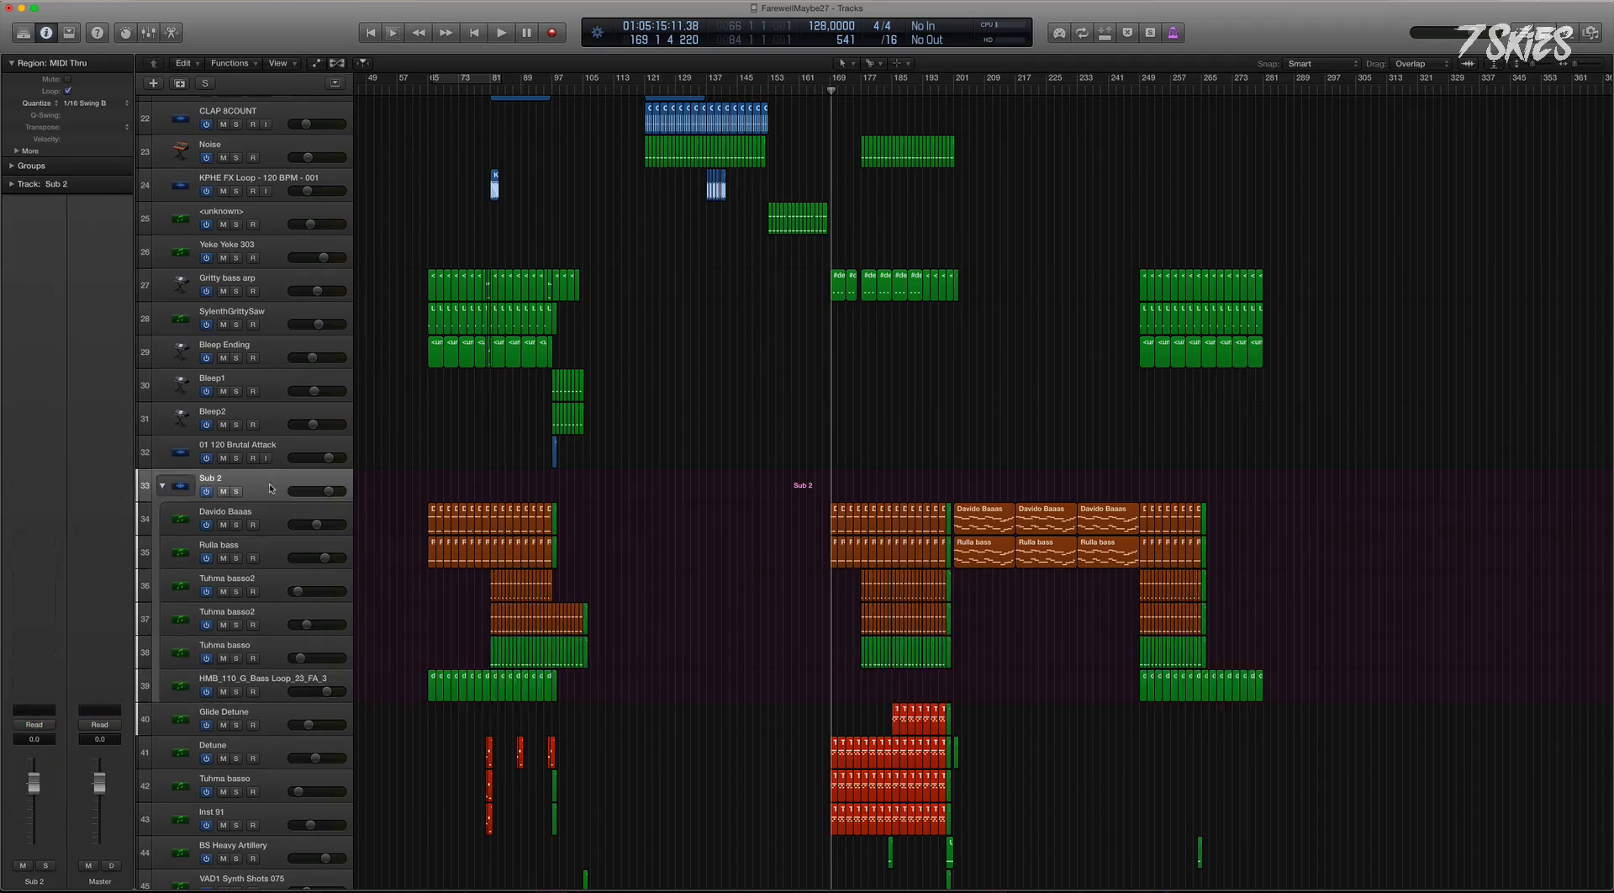
left_click(162, 485)
key("super+Down")
key("super+Down")
key("super+Left")
key("super+Left")
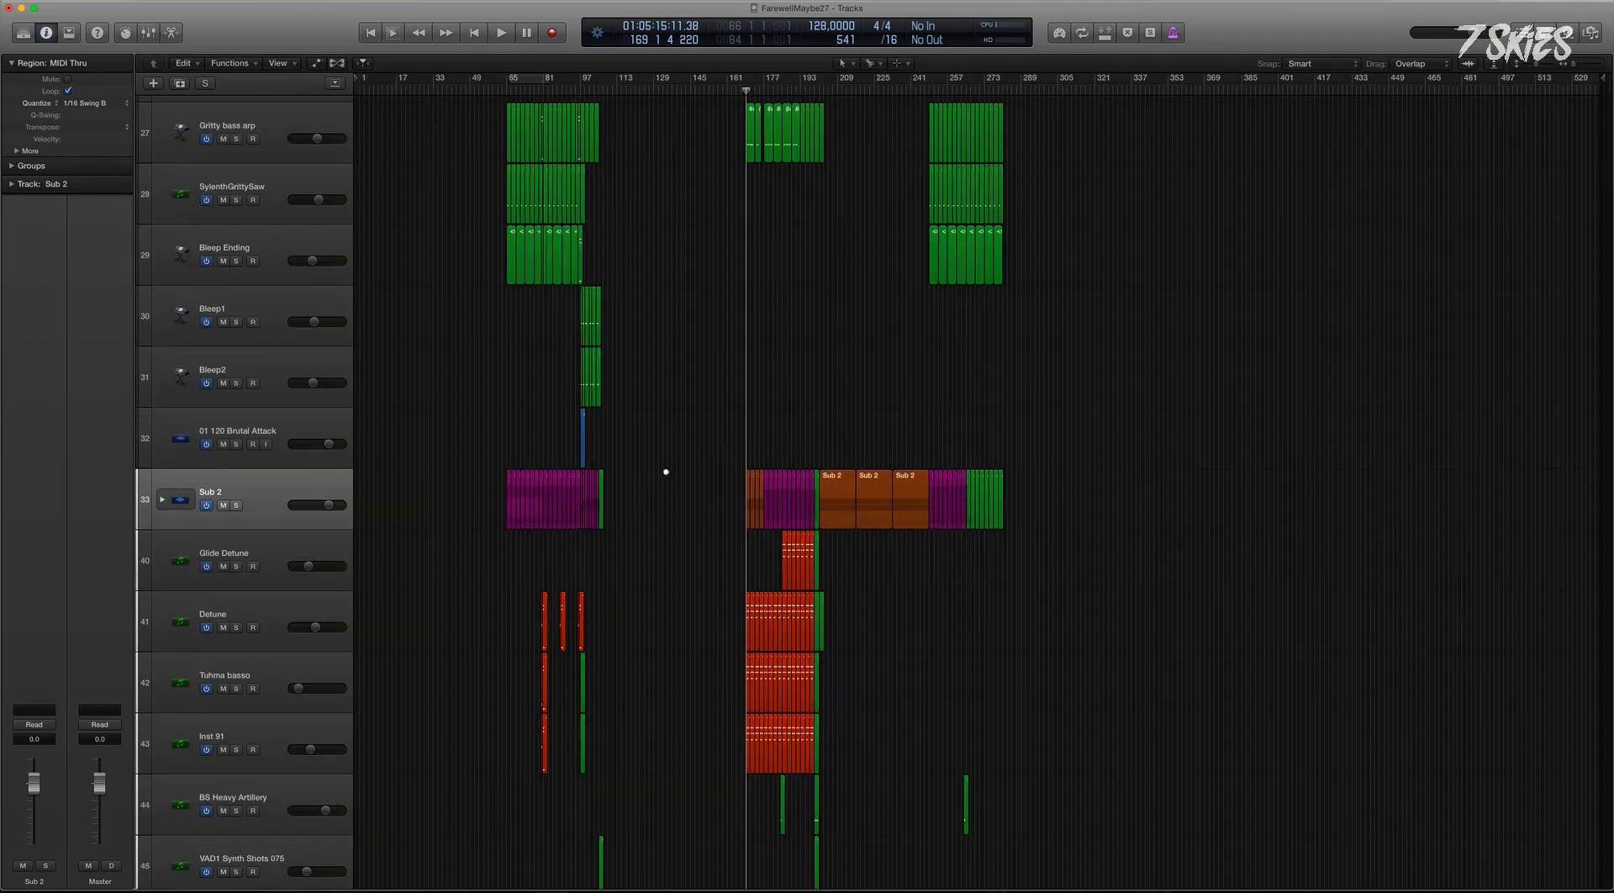
key("super+Up")
left_click(270, 490)
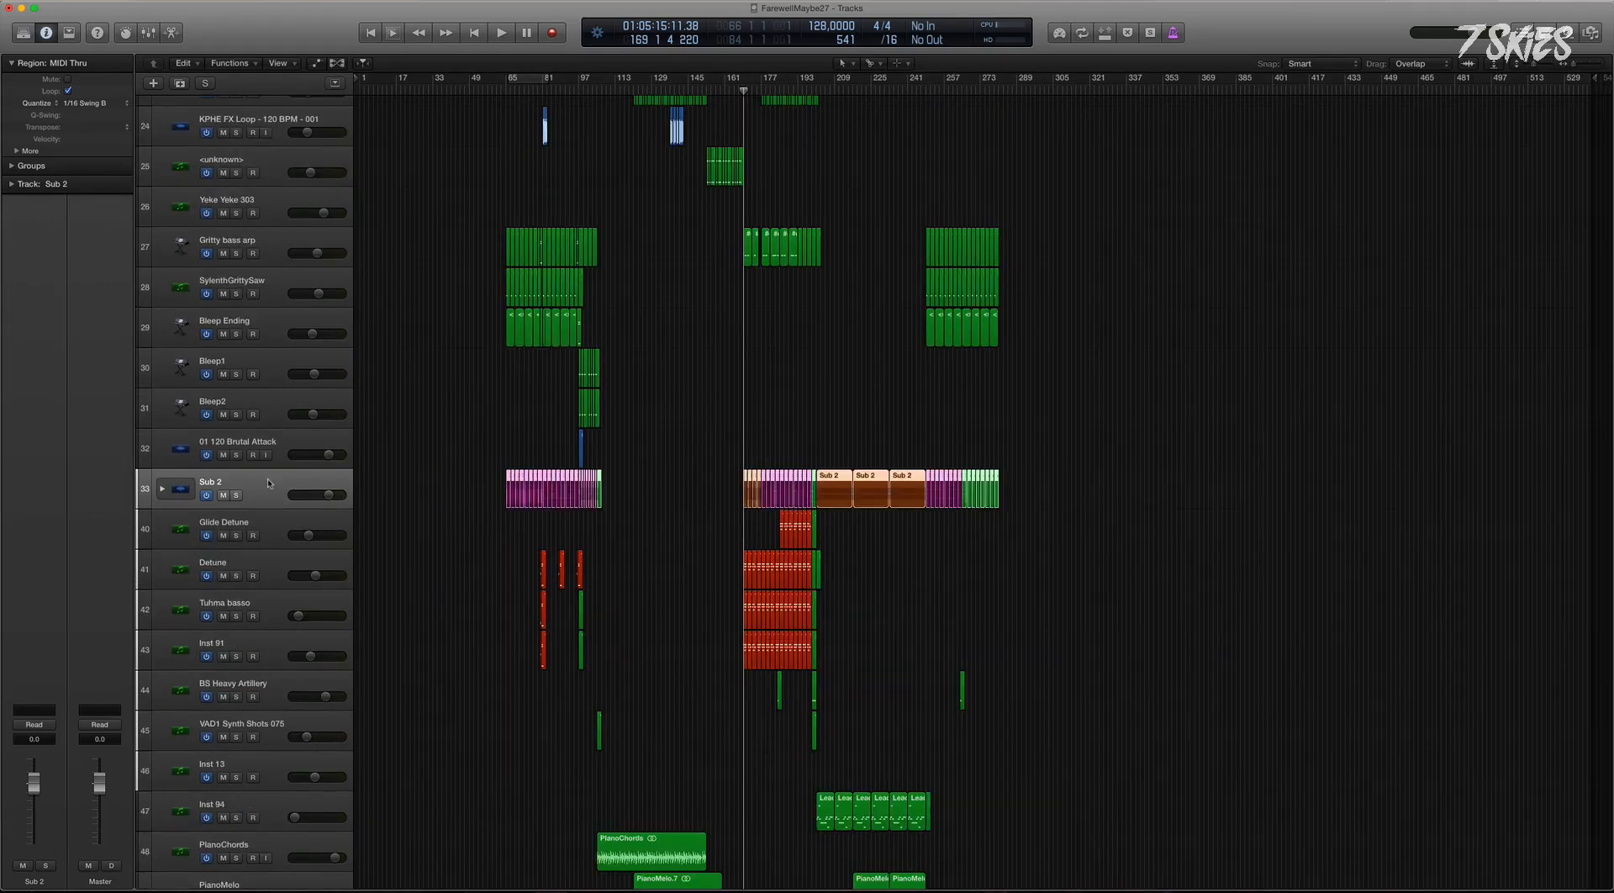
Rename the Sub 2 stack as Bass and leave it collapsed.
left_click(162, 489)
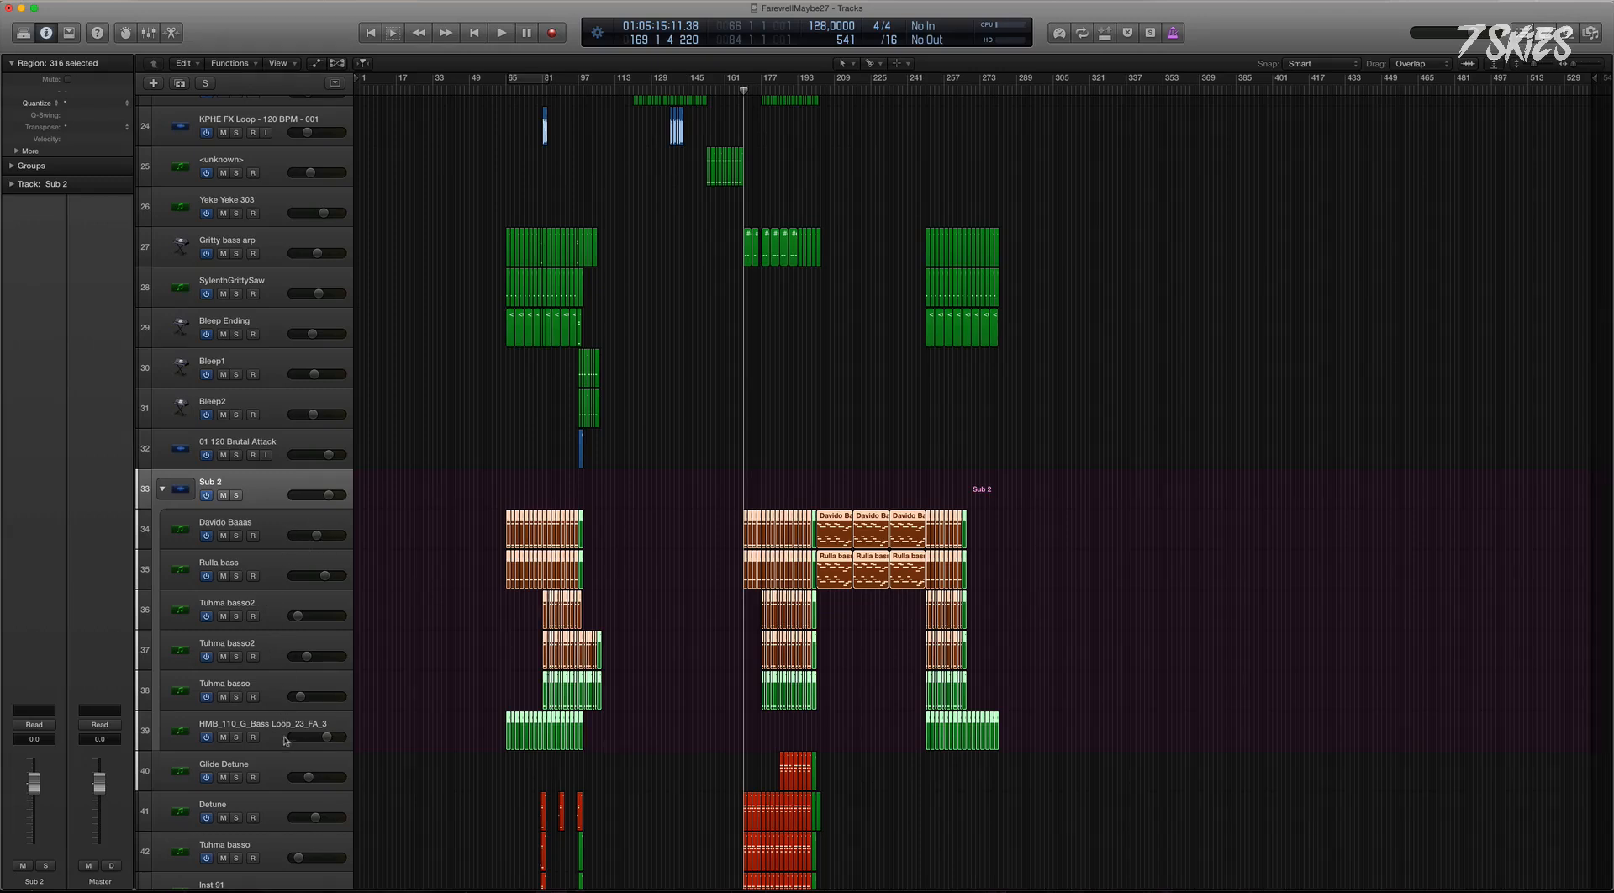
double_click(303, 484)
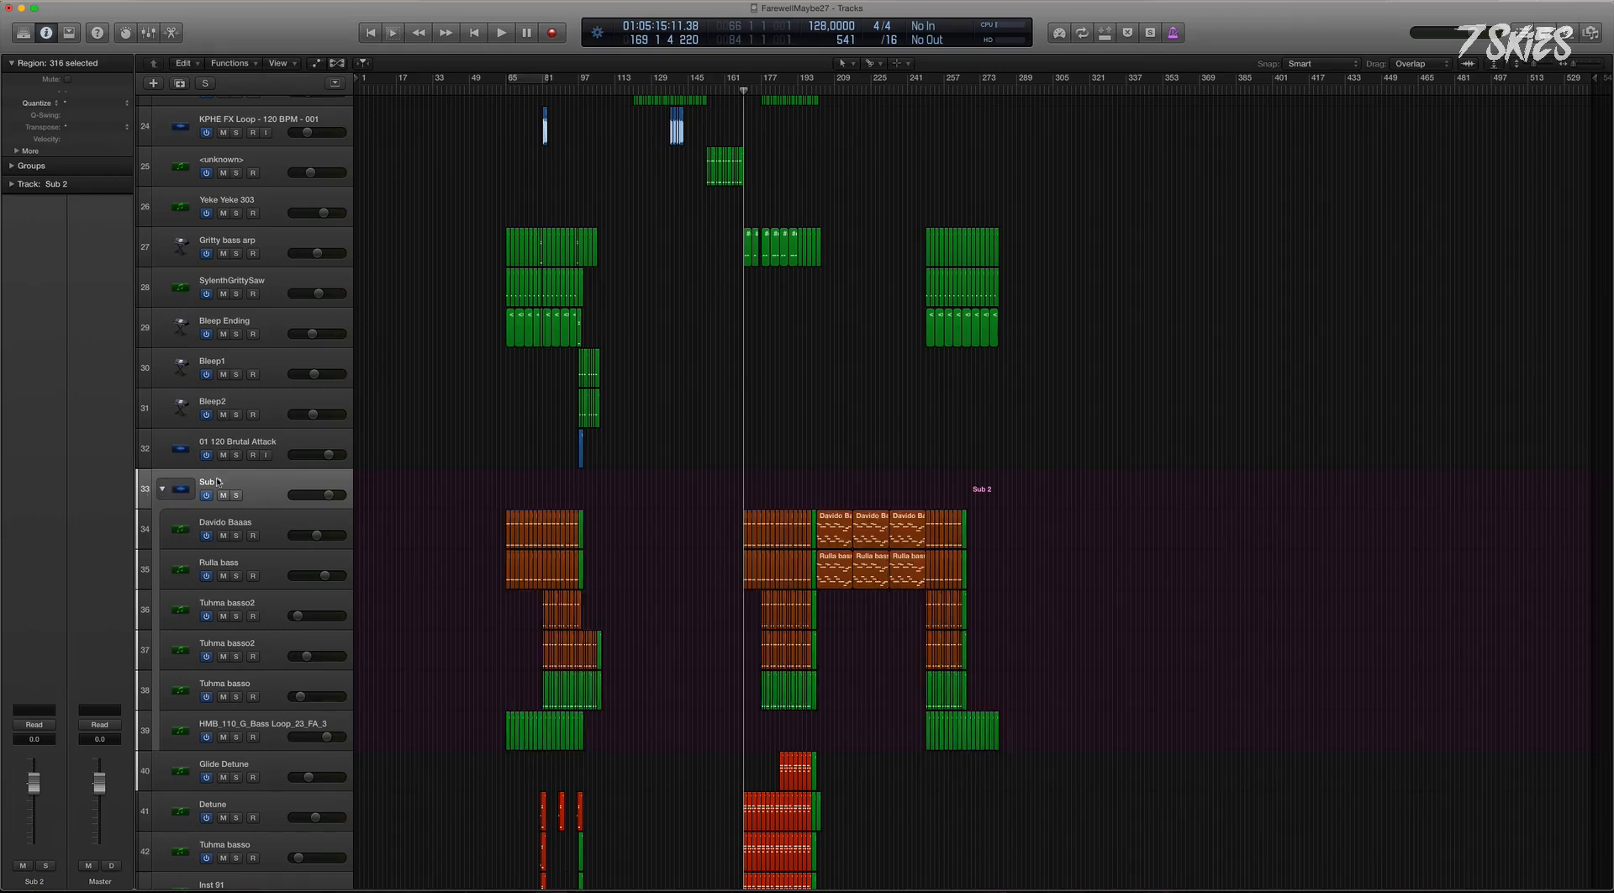
type("Bass")
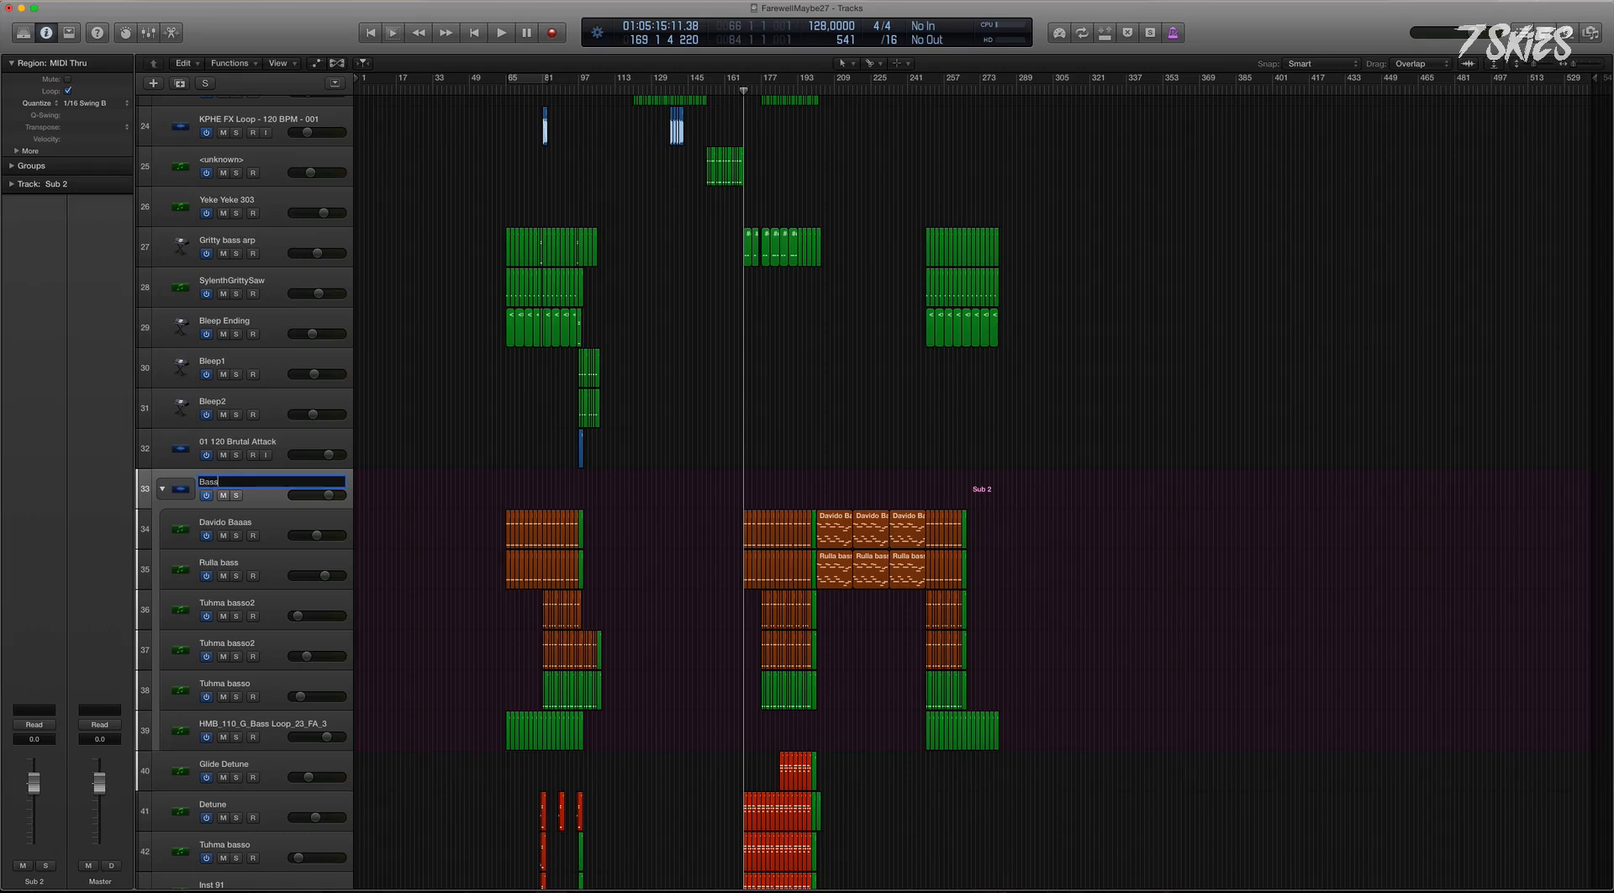
key("Return")
left_click(163, 489)
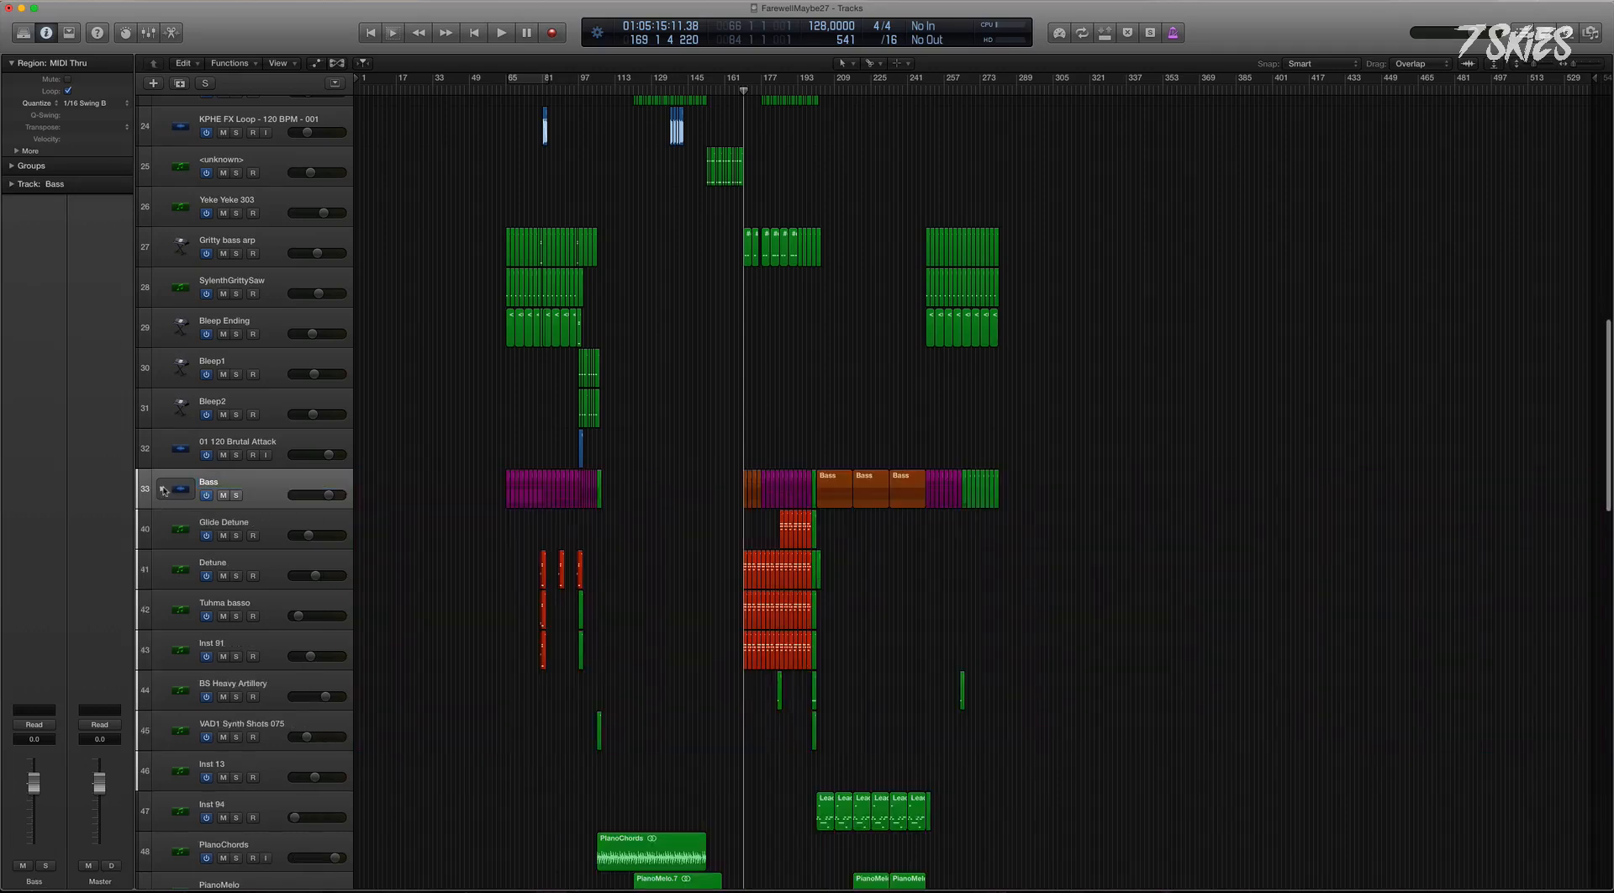
Color all regions of the Bass stack and the stack track itself orange, then check its subtracks and leave the stack collapsed.
key("super+Down")
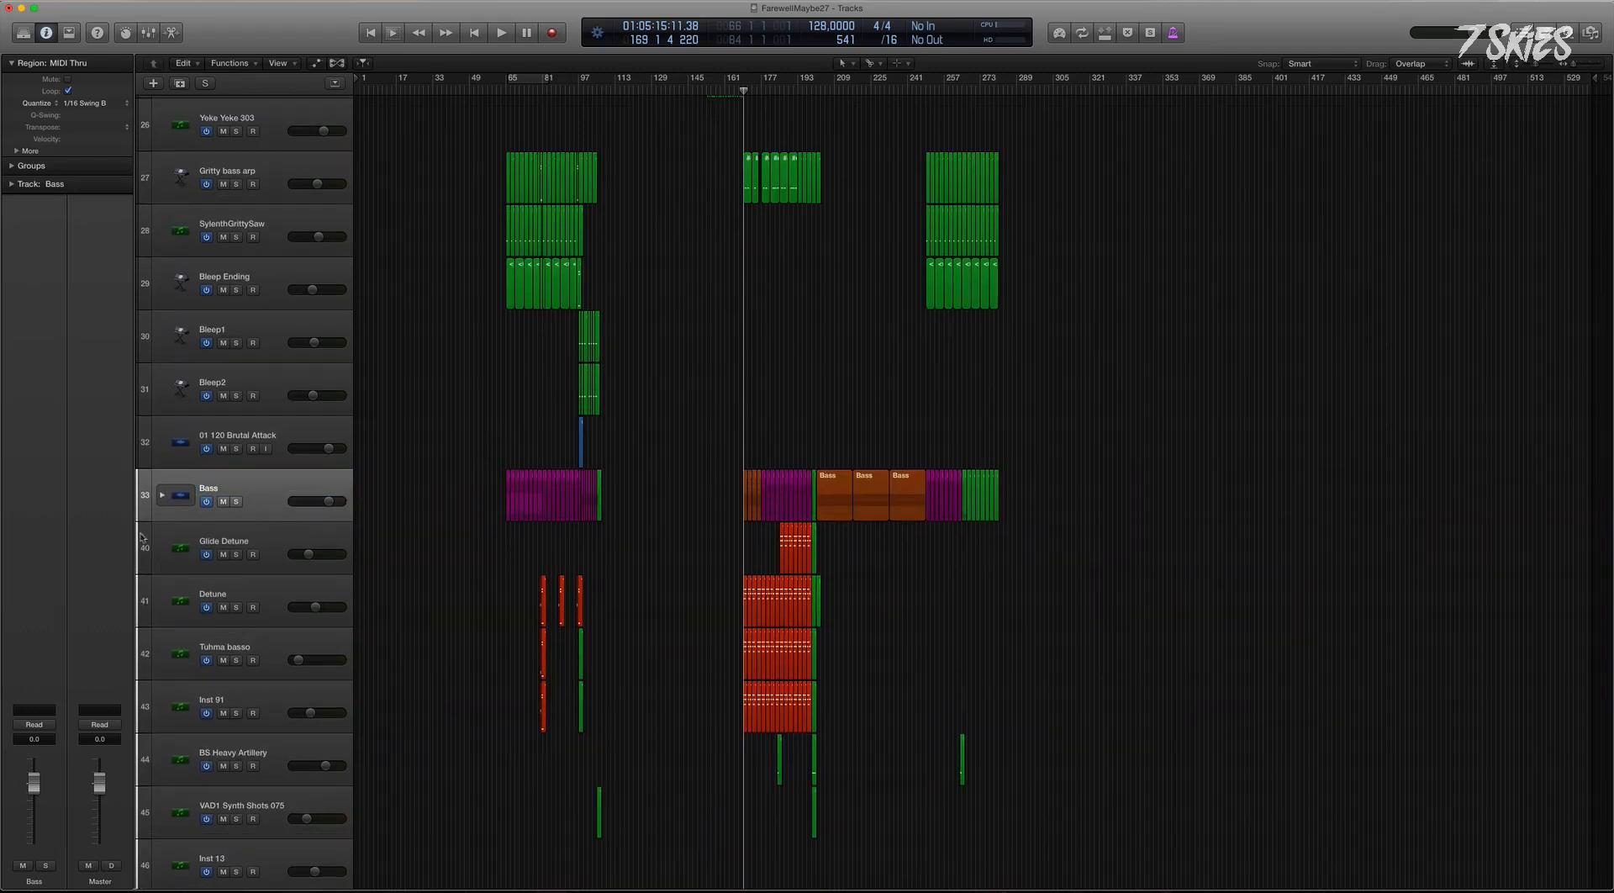
key("super+Up")
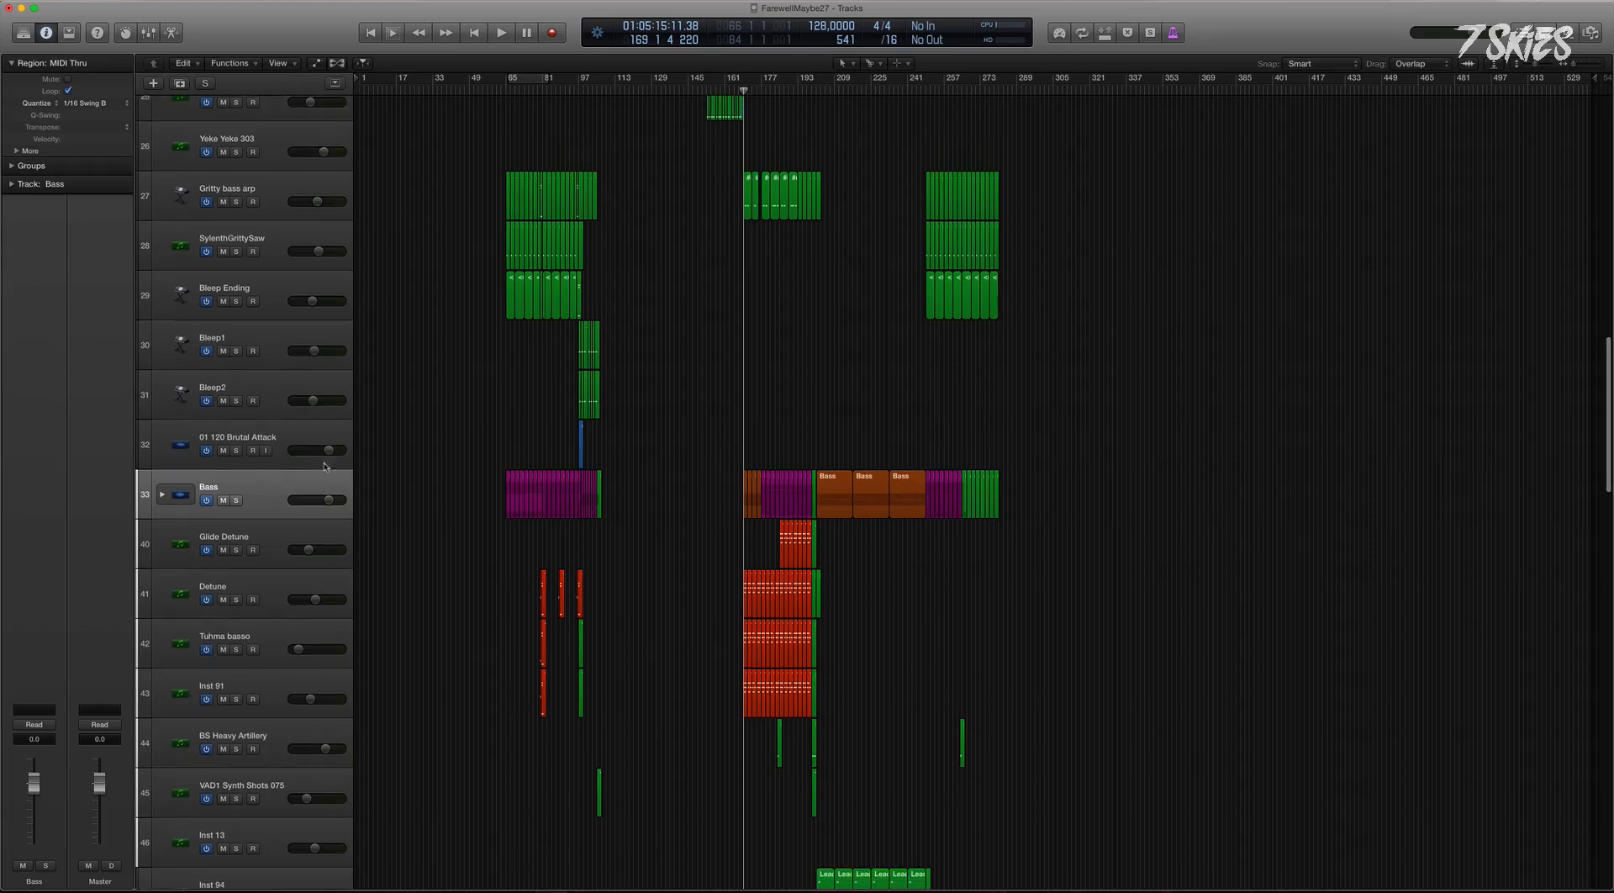
left_click(263, 500)
key("alt+c")
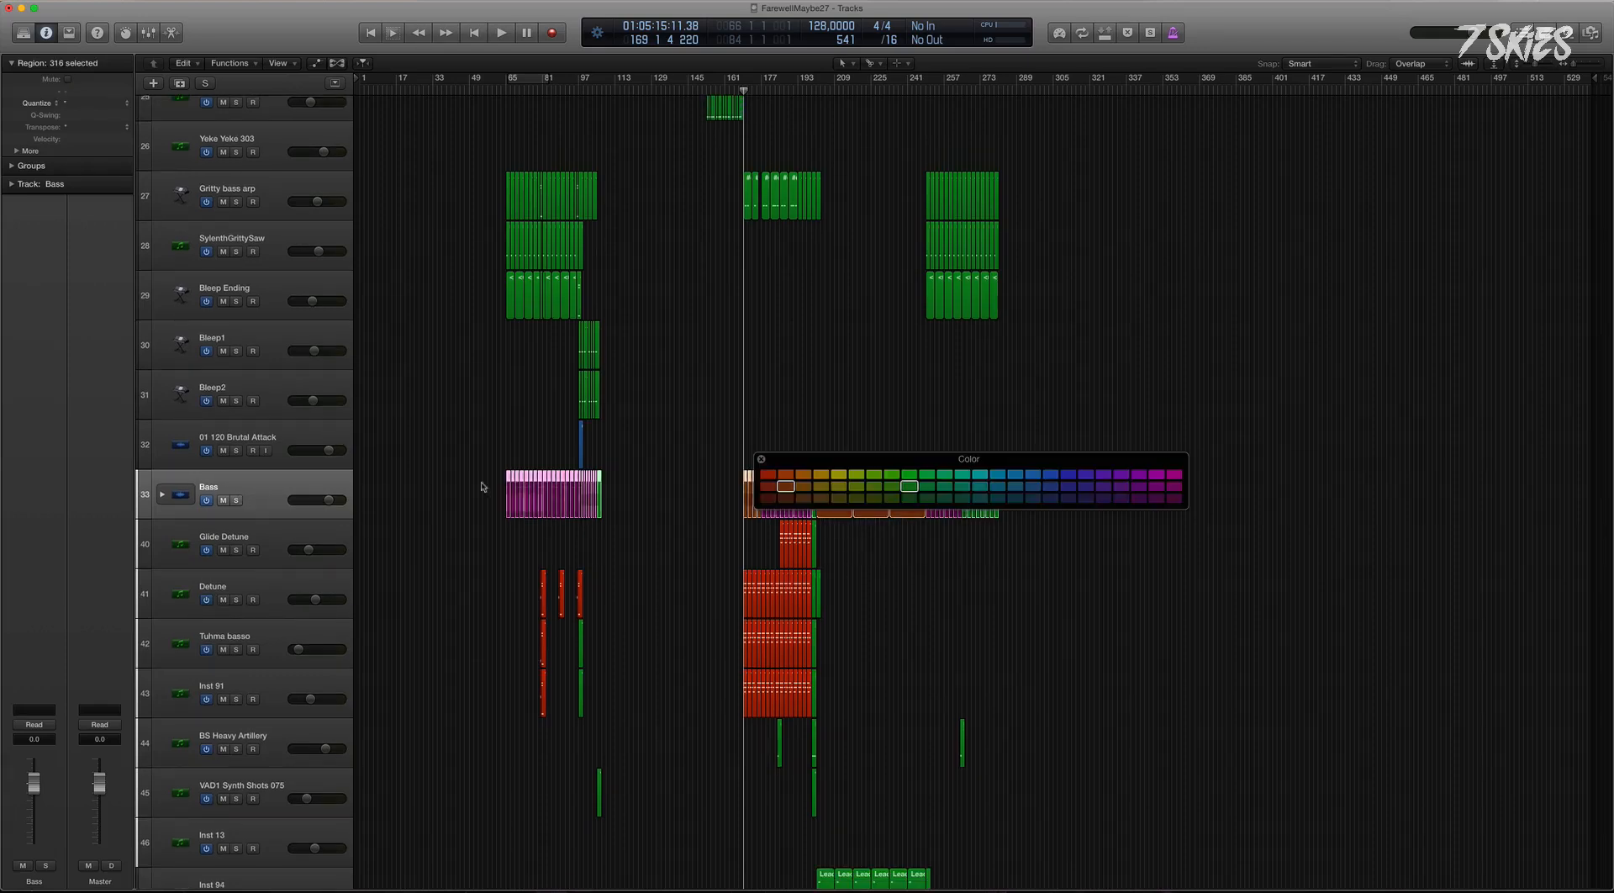
left_click(791, 474)
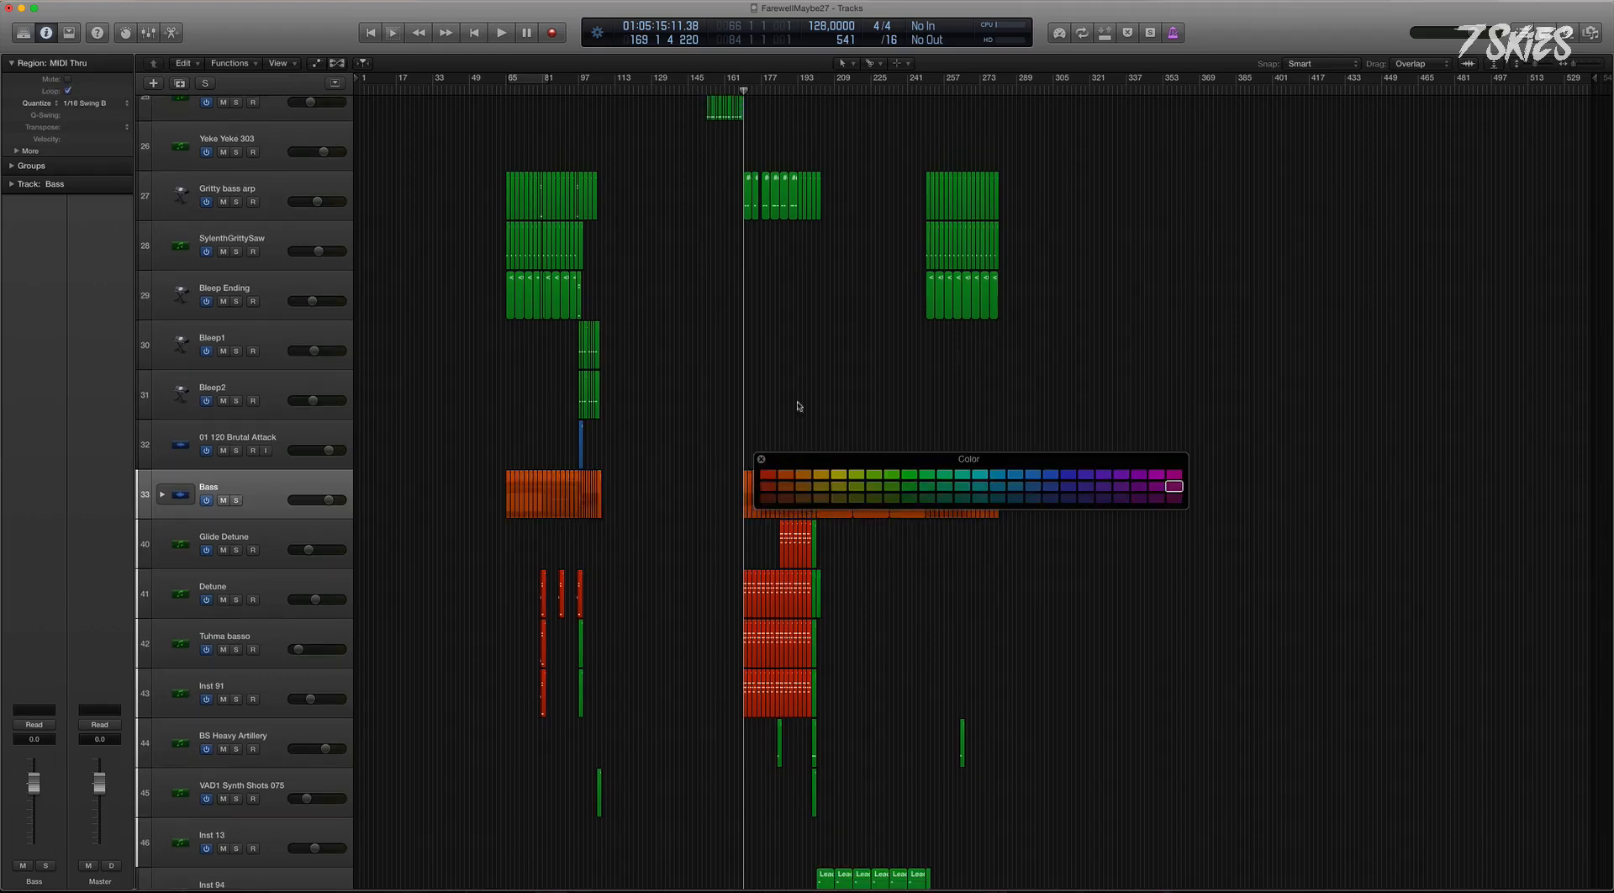
left_click(785, 474)
left_click_drag(803, 459, 1018, 442)
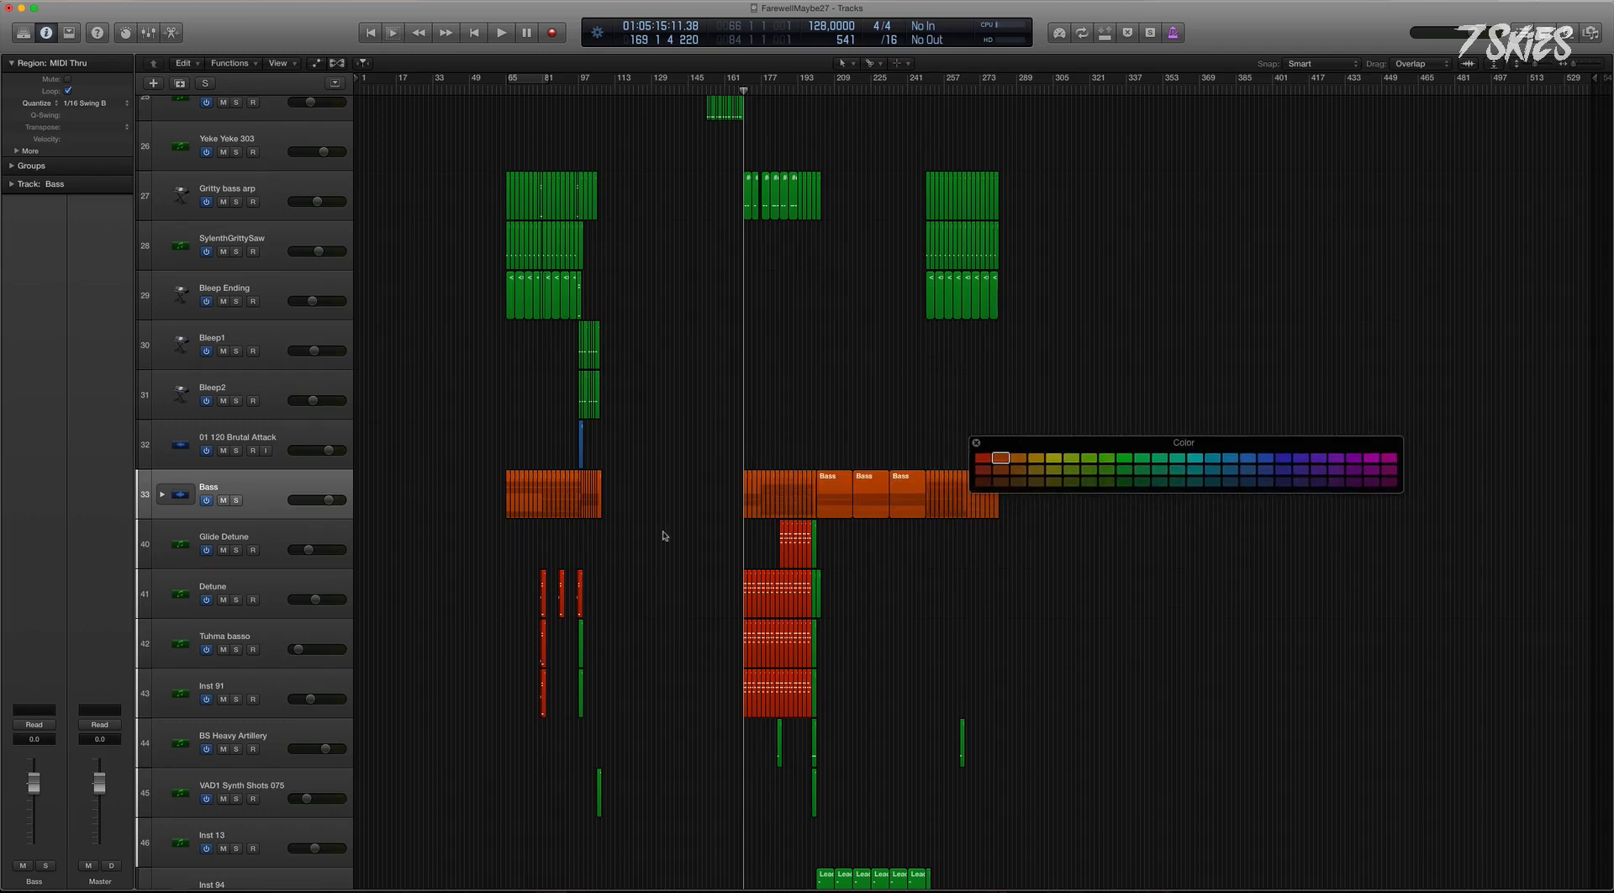
left_click(162, 494)
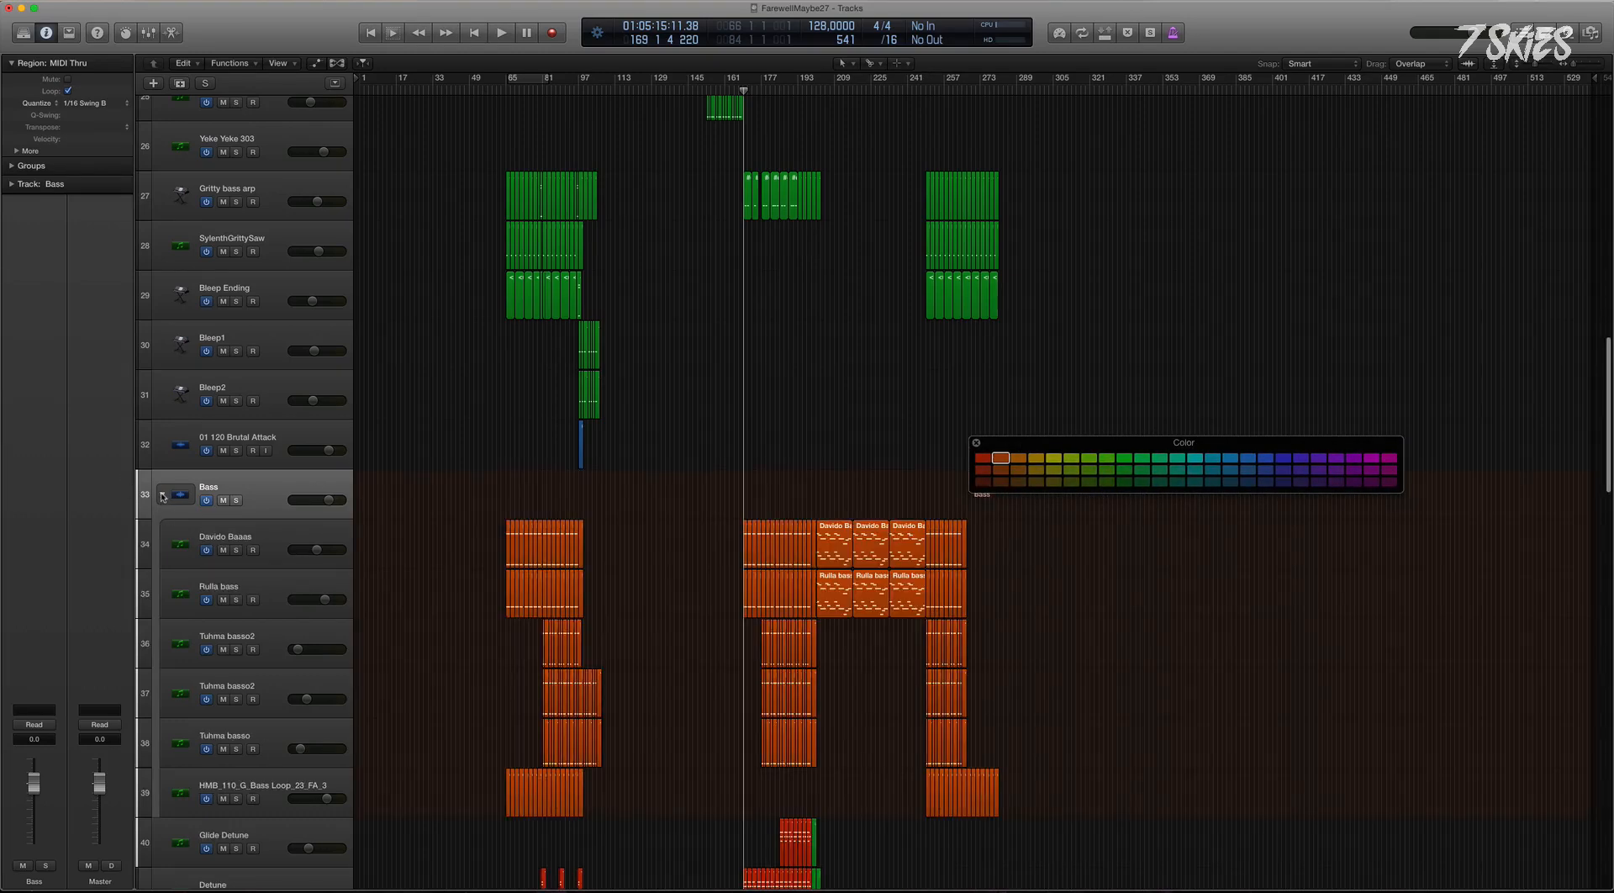
left_click(162, 494)
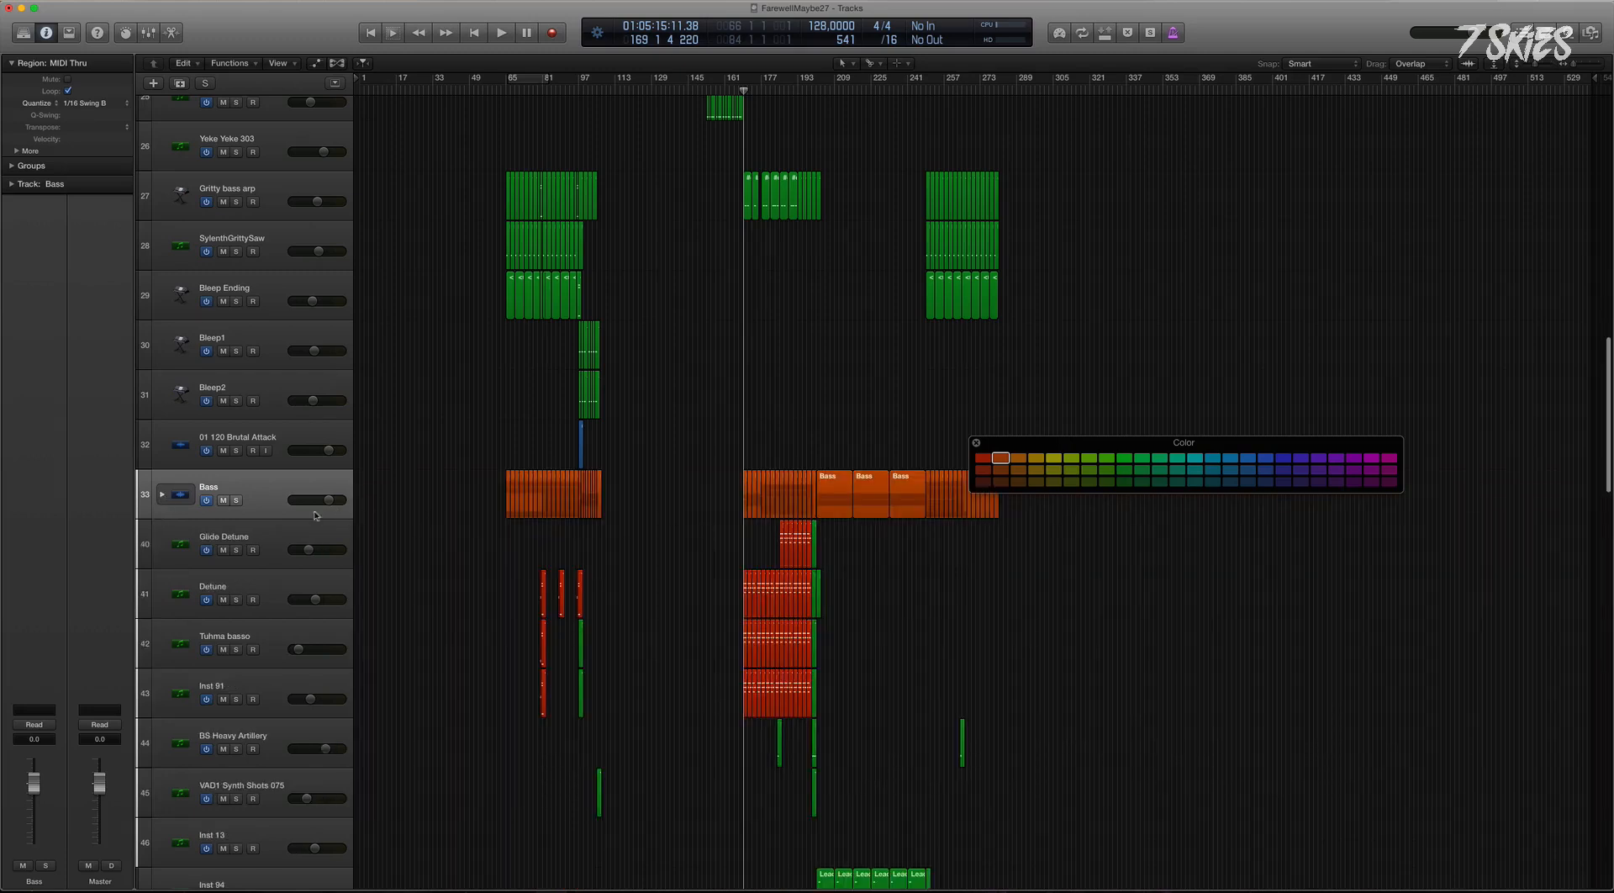
Recolor all regions of the Bass track stack bright magenta.
left_click(281, 494)
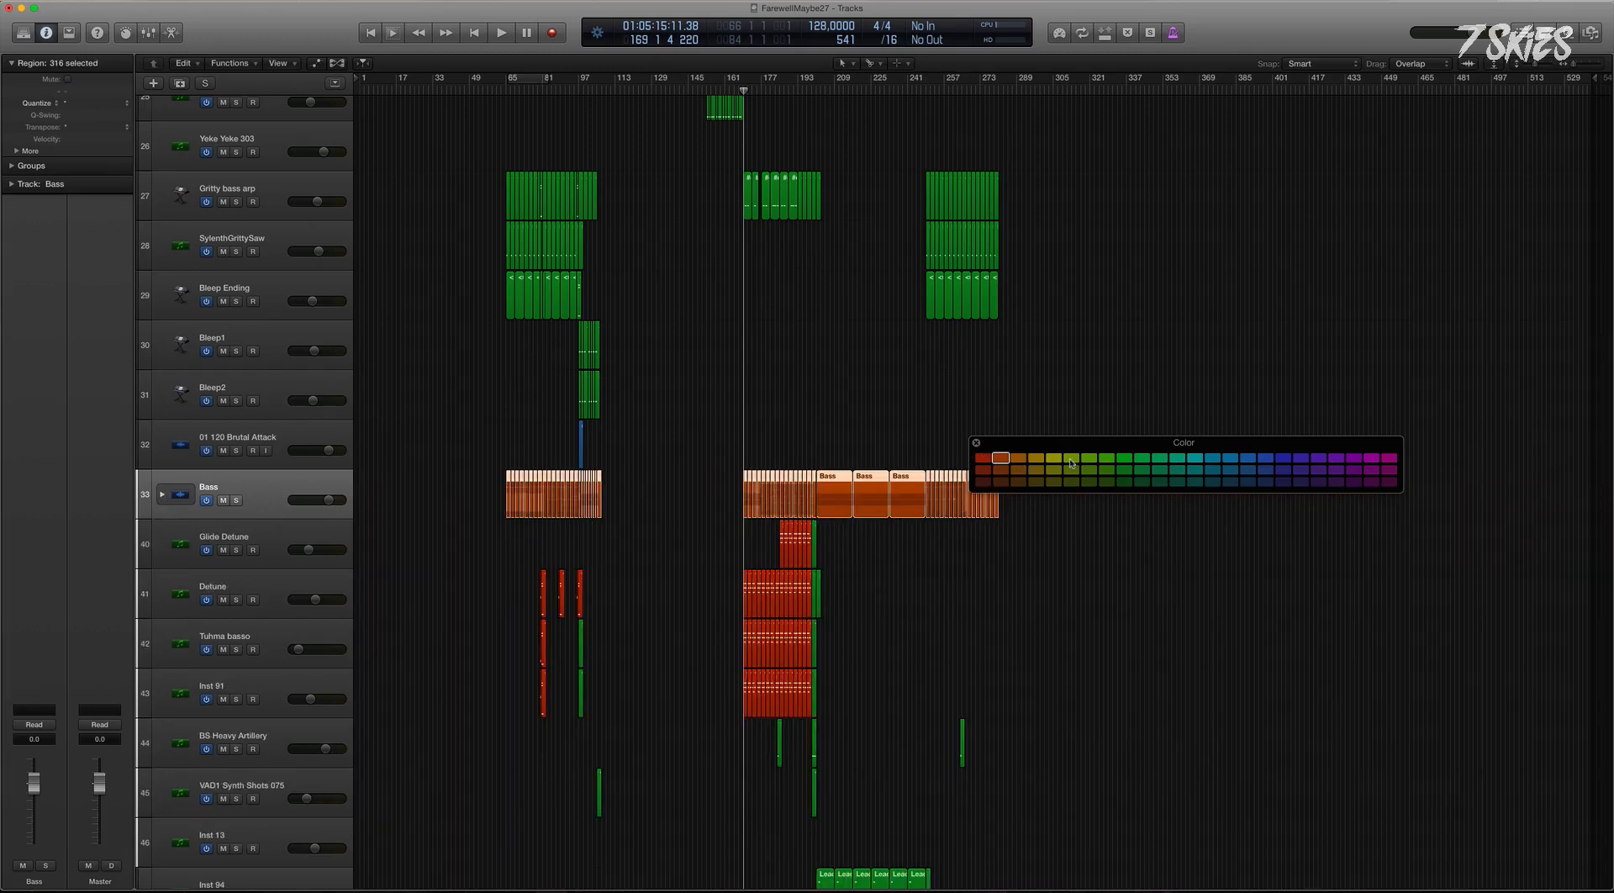
left_click(1390, 458)
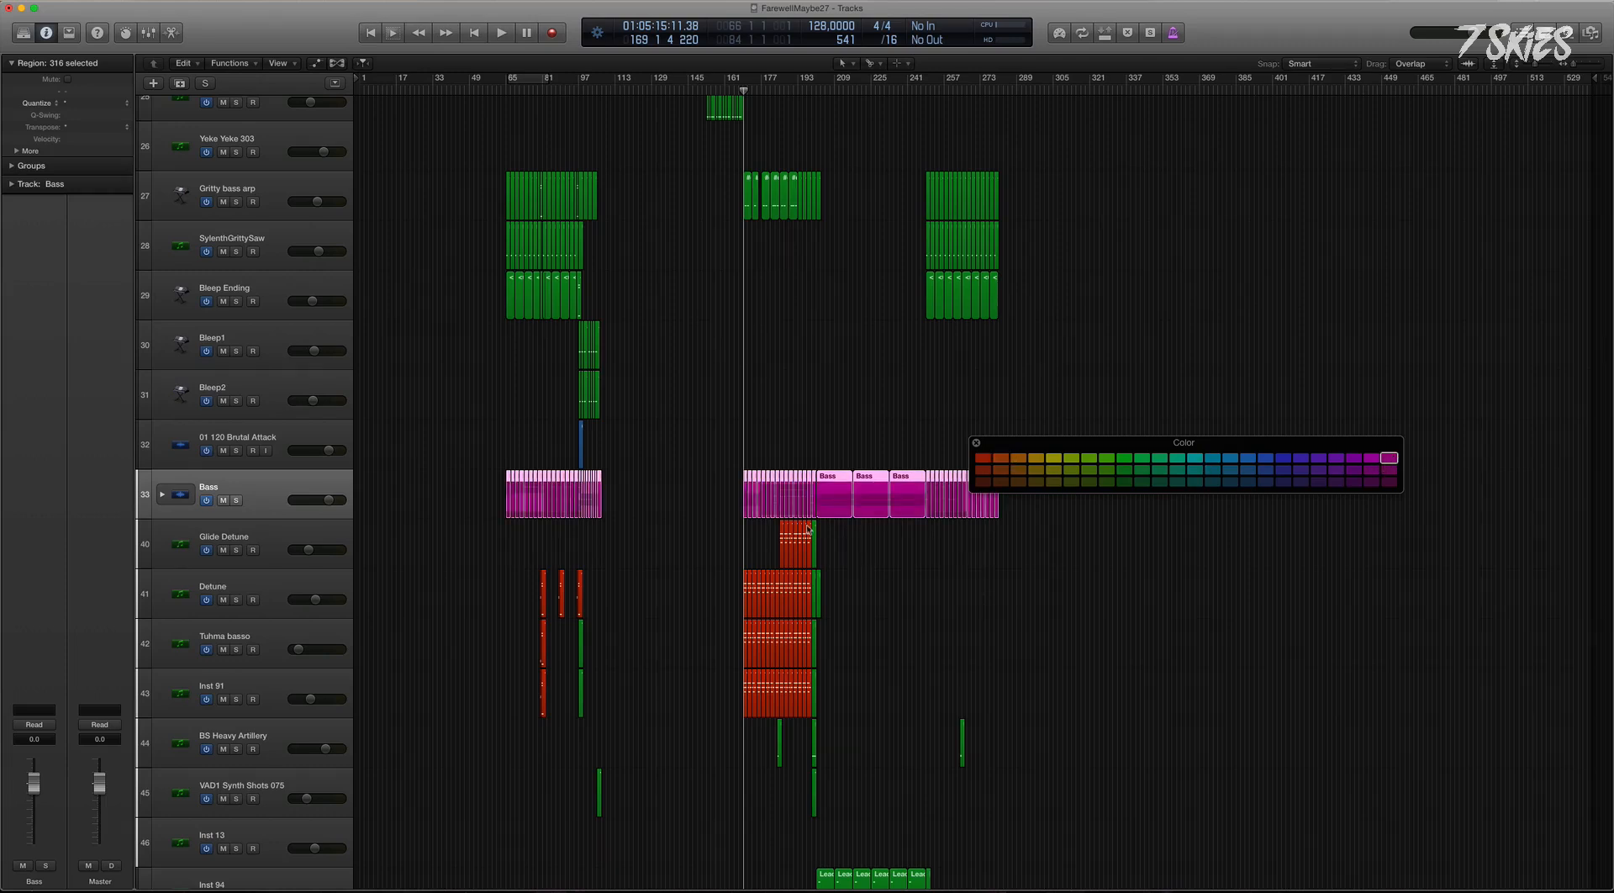
left_click(807, 439)
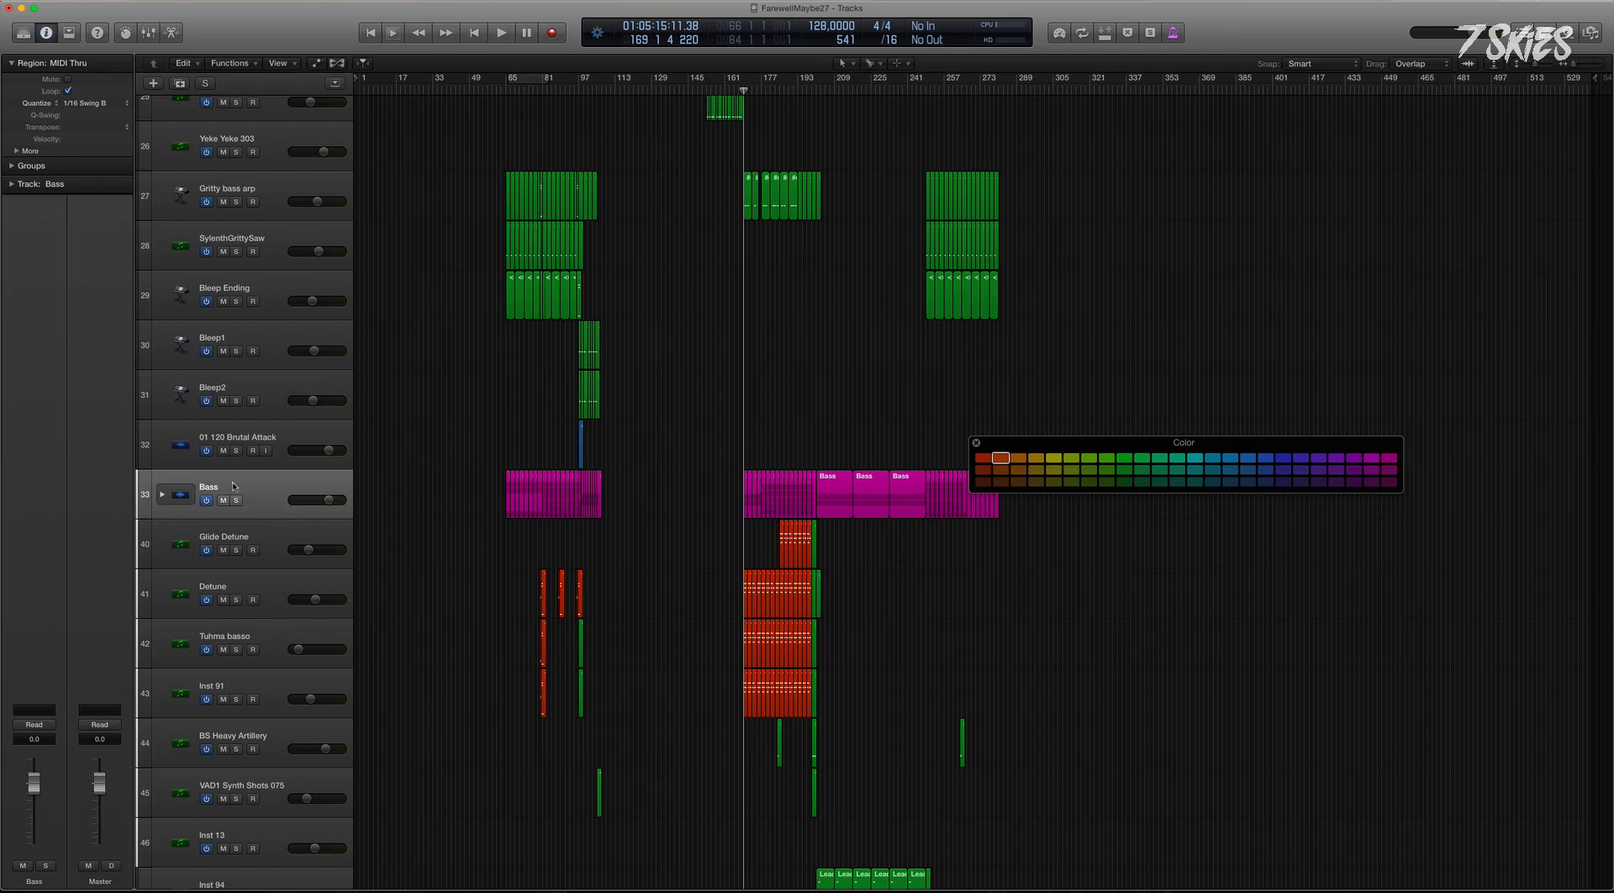
Check the Bass channel strip and its color in the mixer, and hide the mixer again.
key("x")
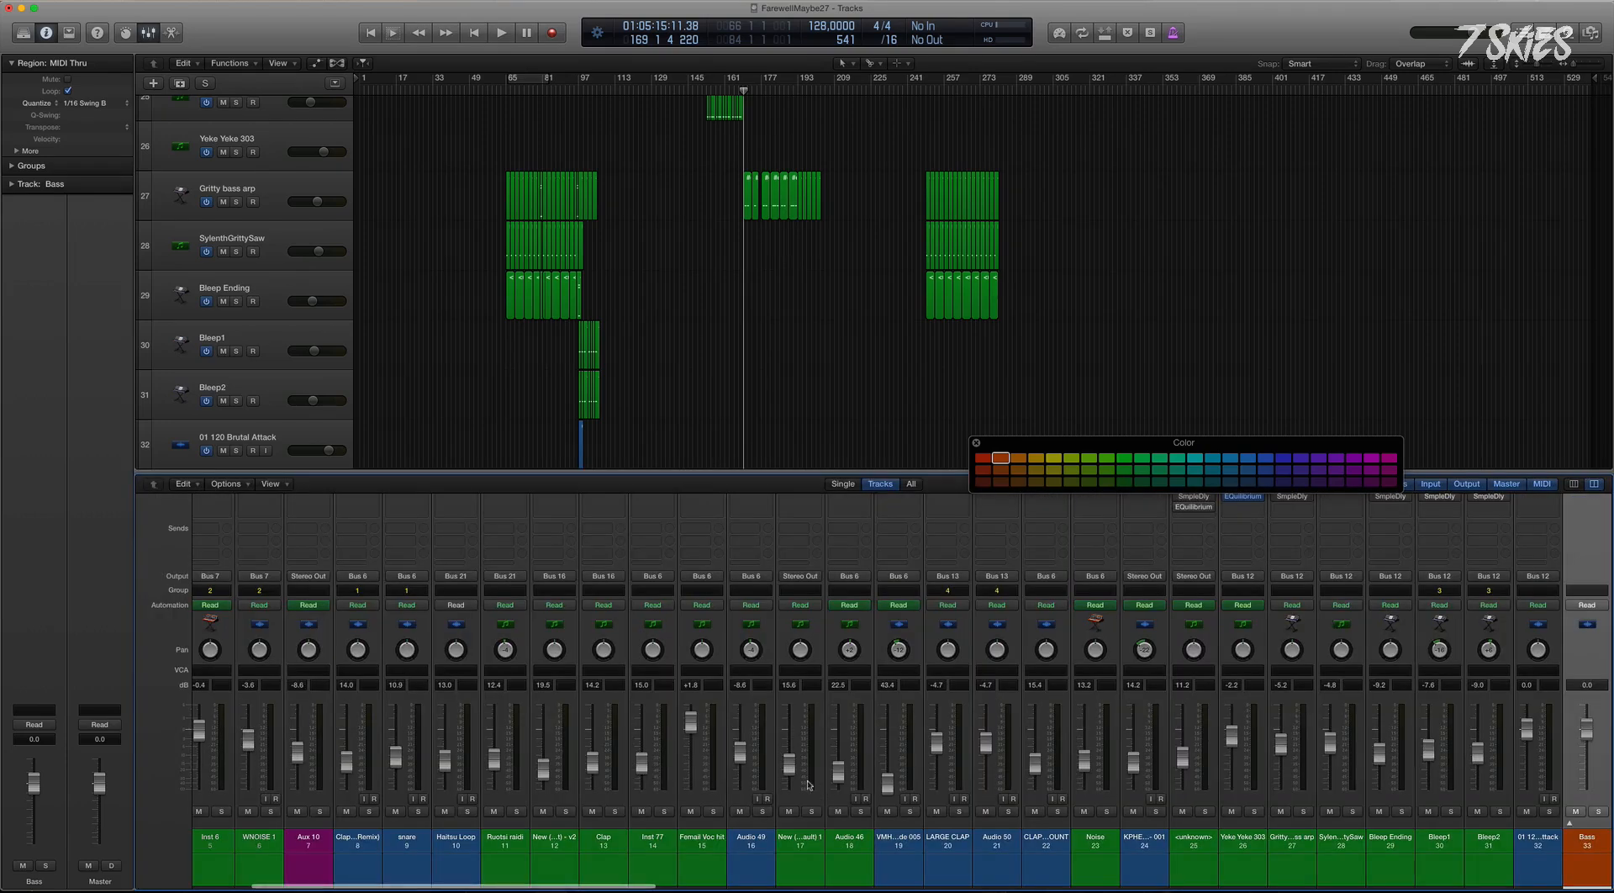
left_click(1580, 870)
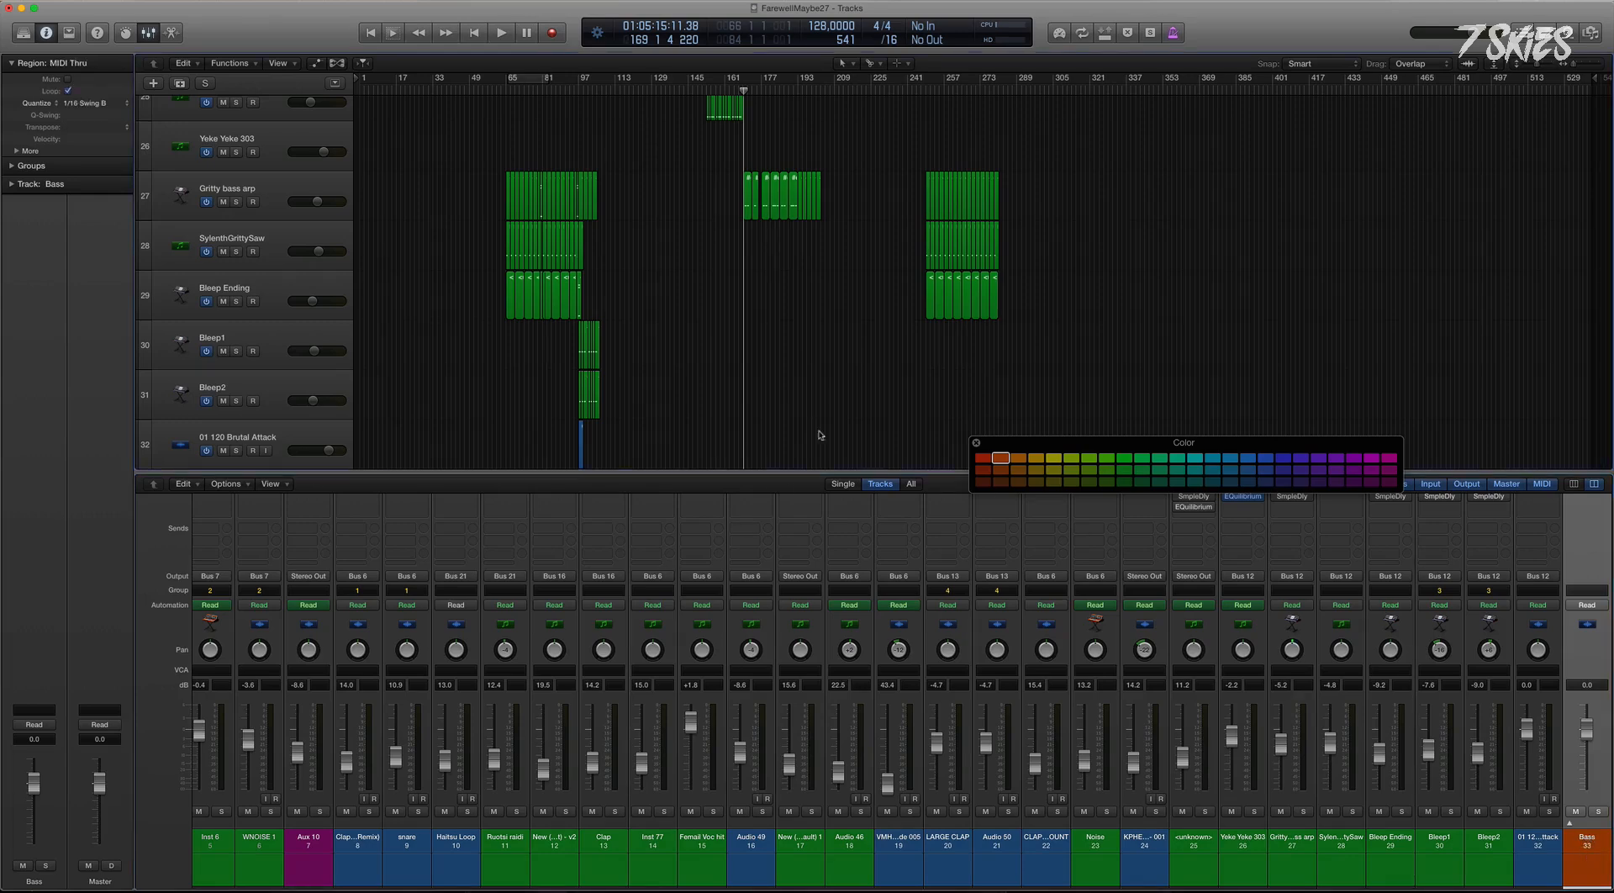
key("x")
Recolor all regions of the Bass track stack orange and close the color palette.
left_click(272, 495)
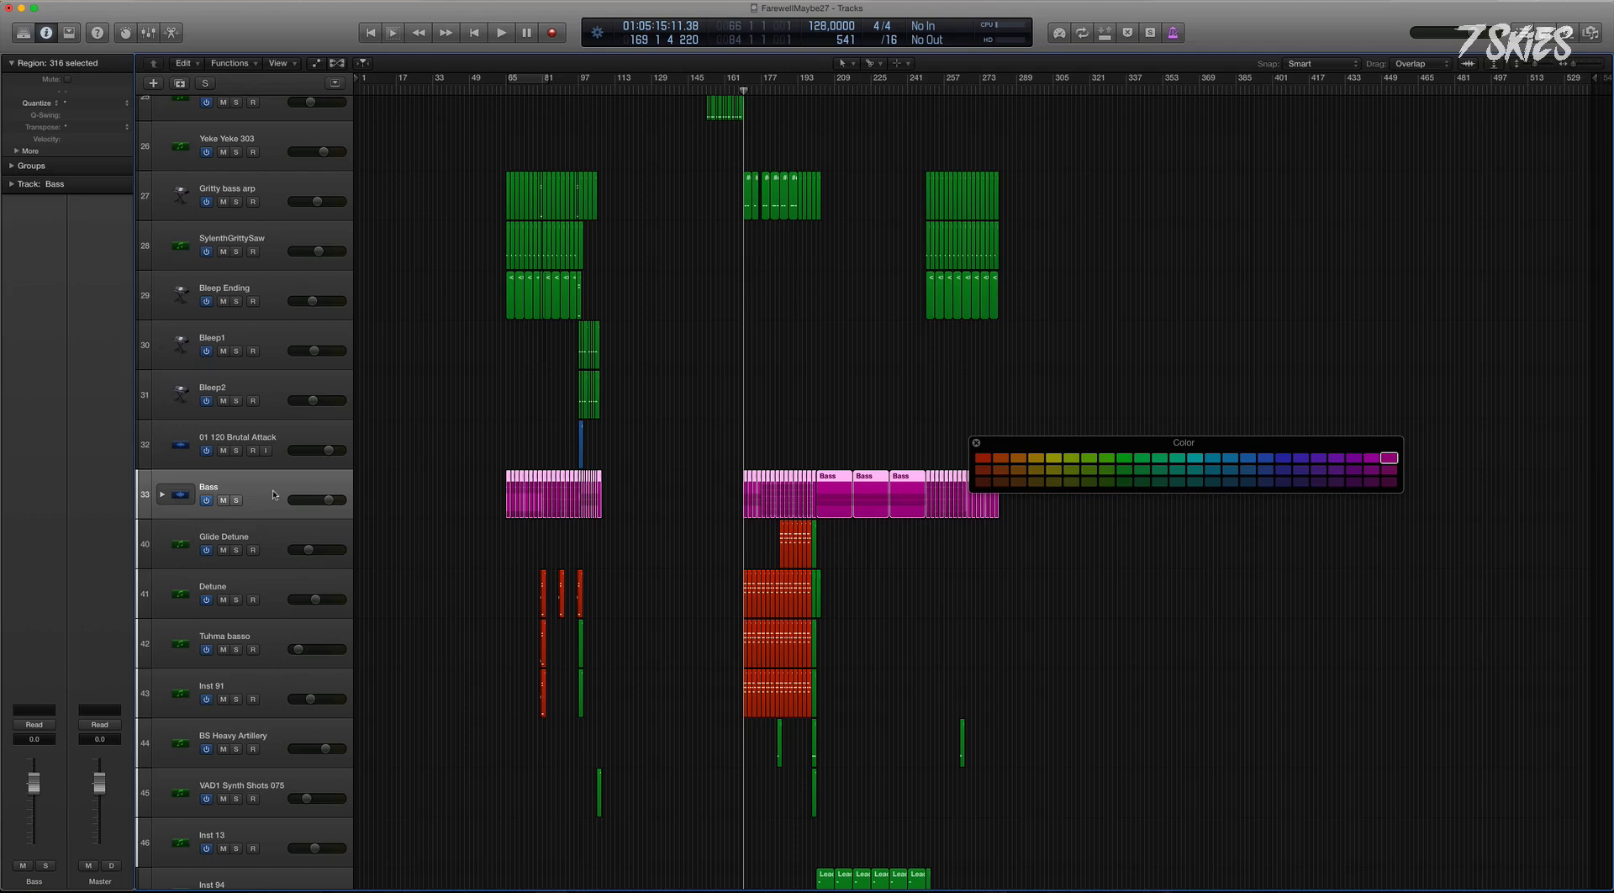
left_click(1001, 459)
left_click(991, 414)
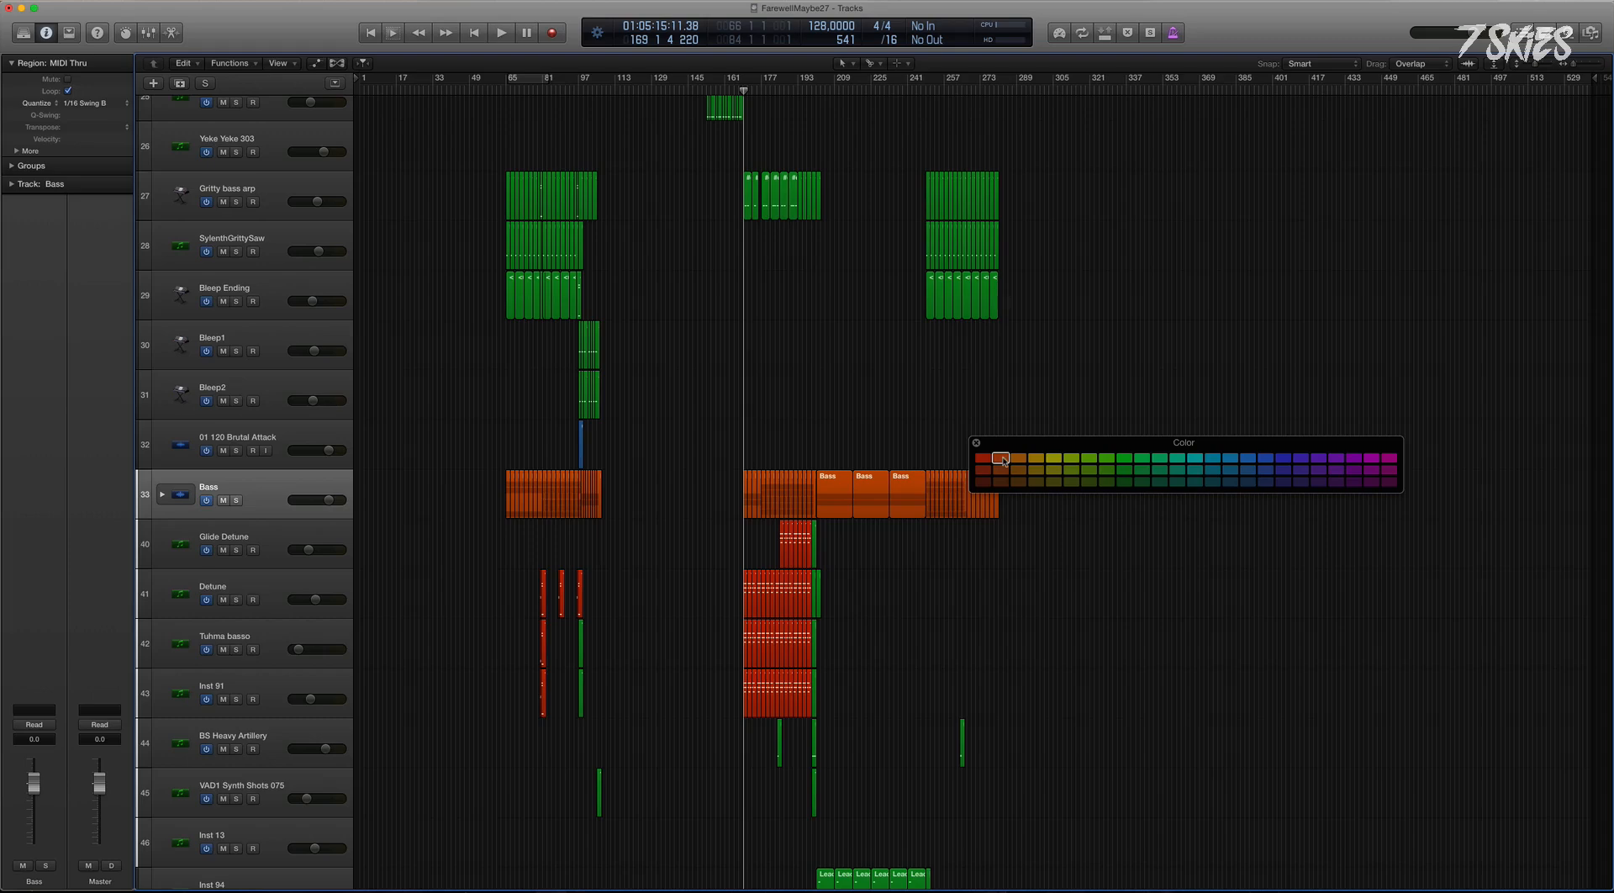
left_click(977, 442)
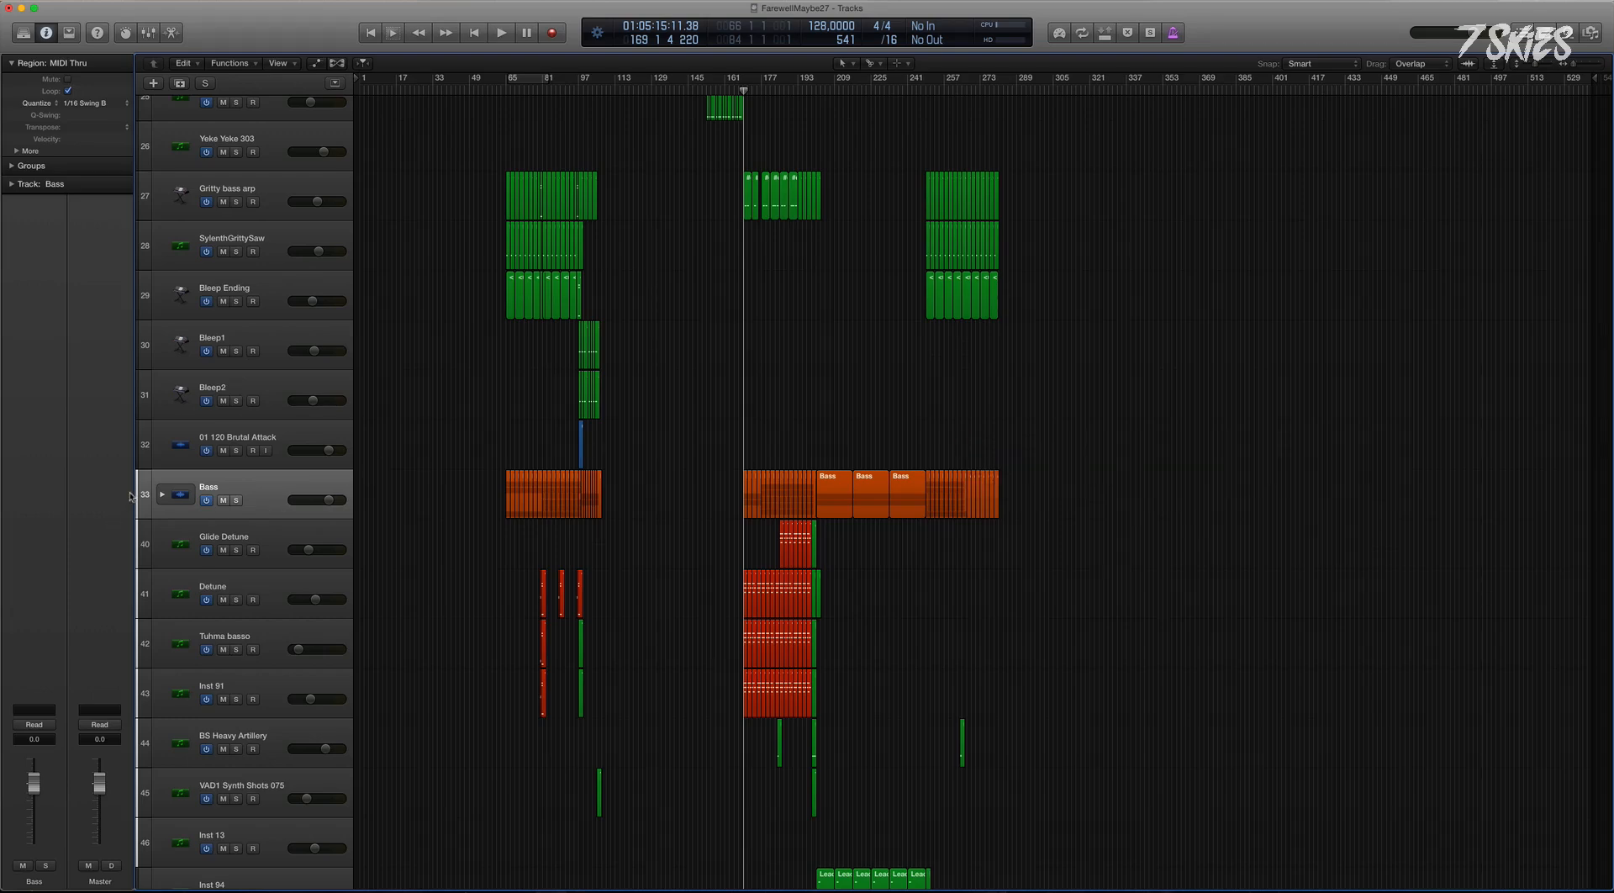
Examine the subtracks inside the Bass track stack, collapse it, and view the whole arrangement.
left_click(163, 494)
key("super+Up")
key("super+Up")
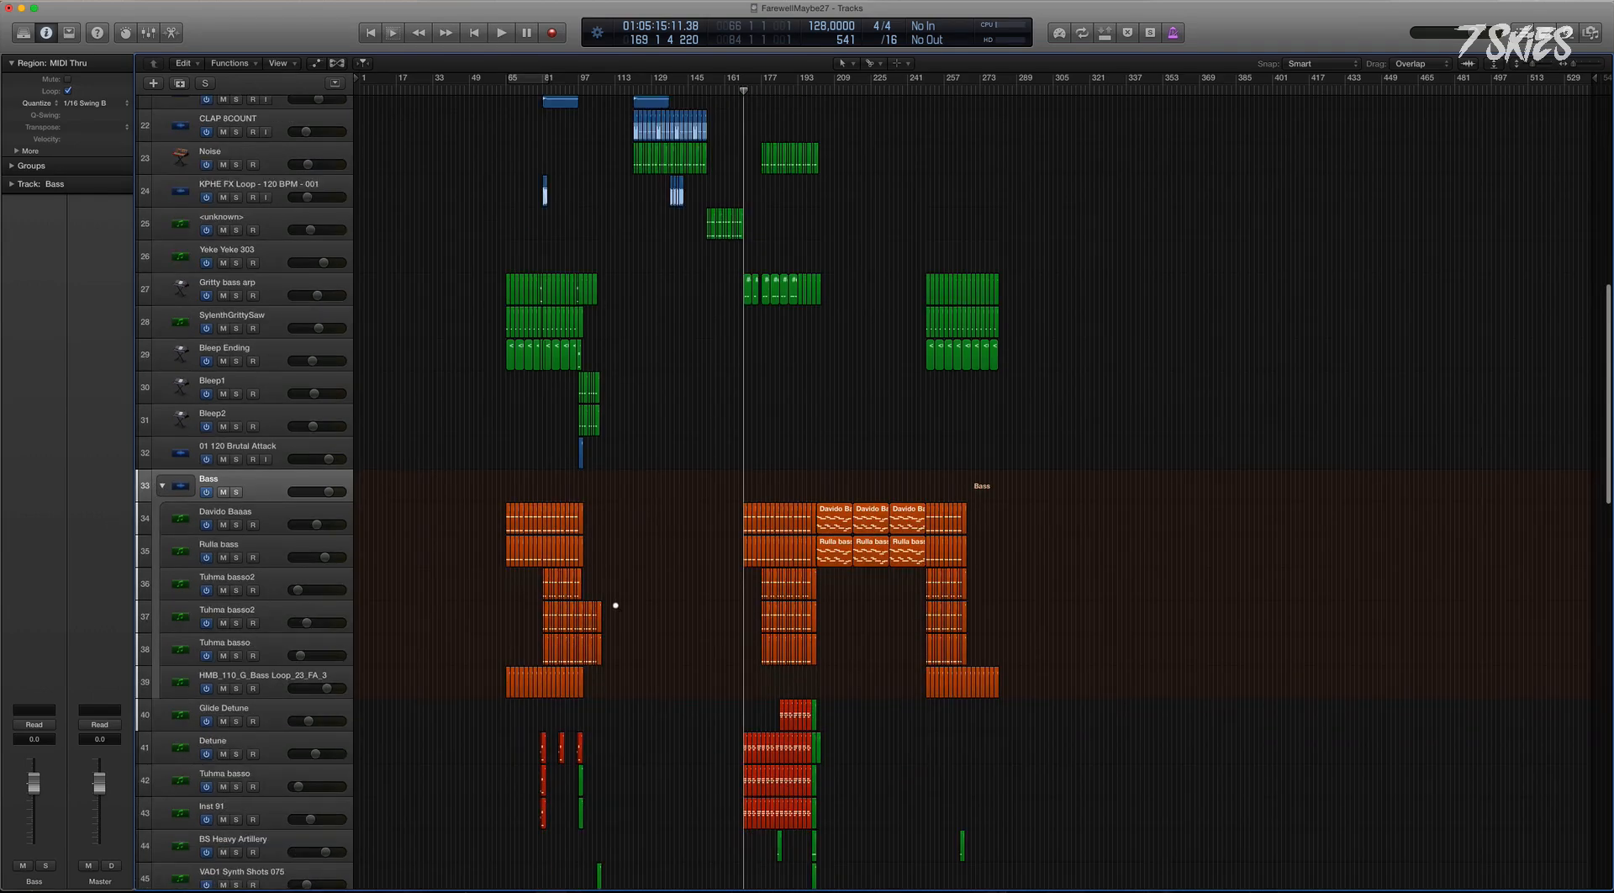
left_click(163, 481)
key("super+Up")
key("super+Up")
key("super+Up")
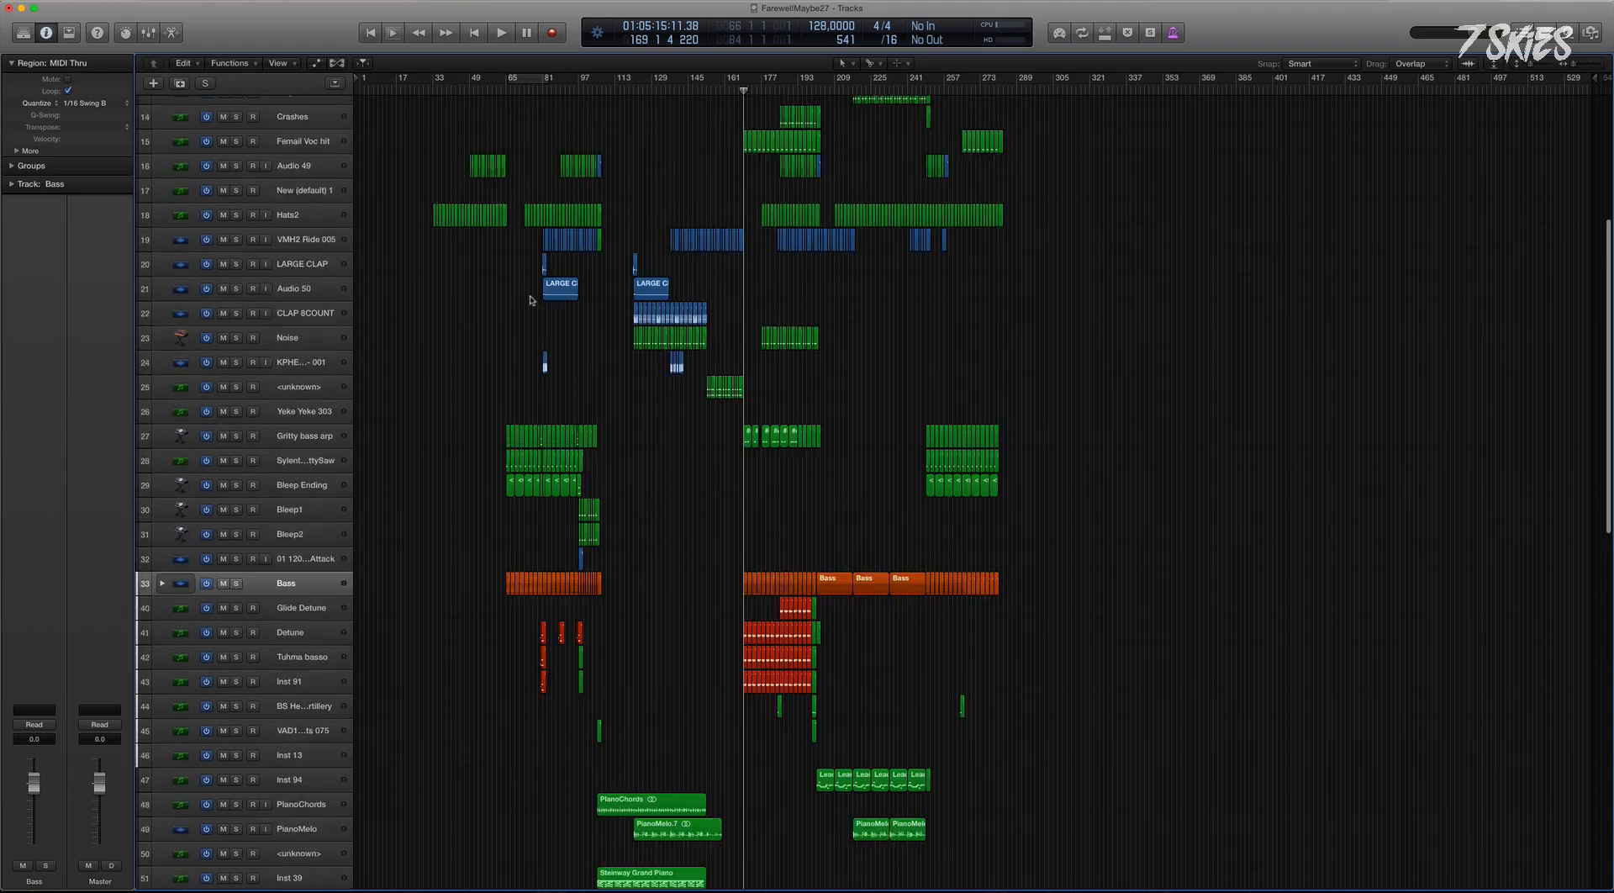
key("super+Up")
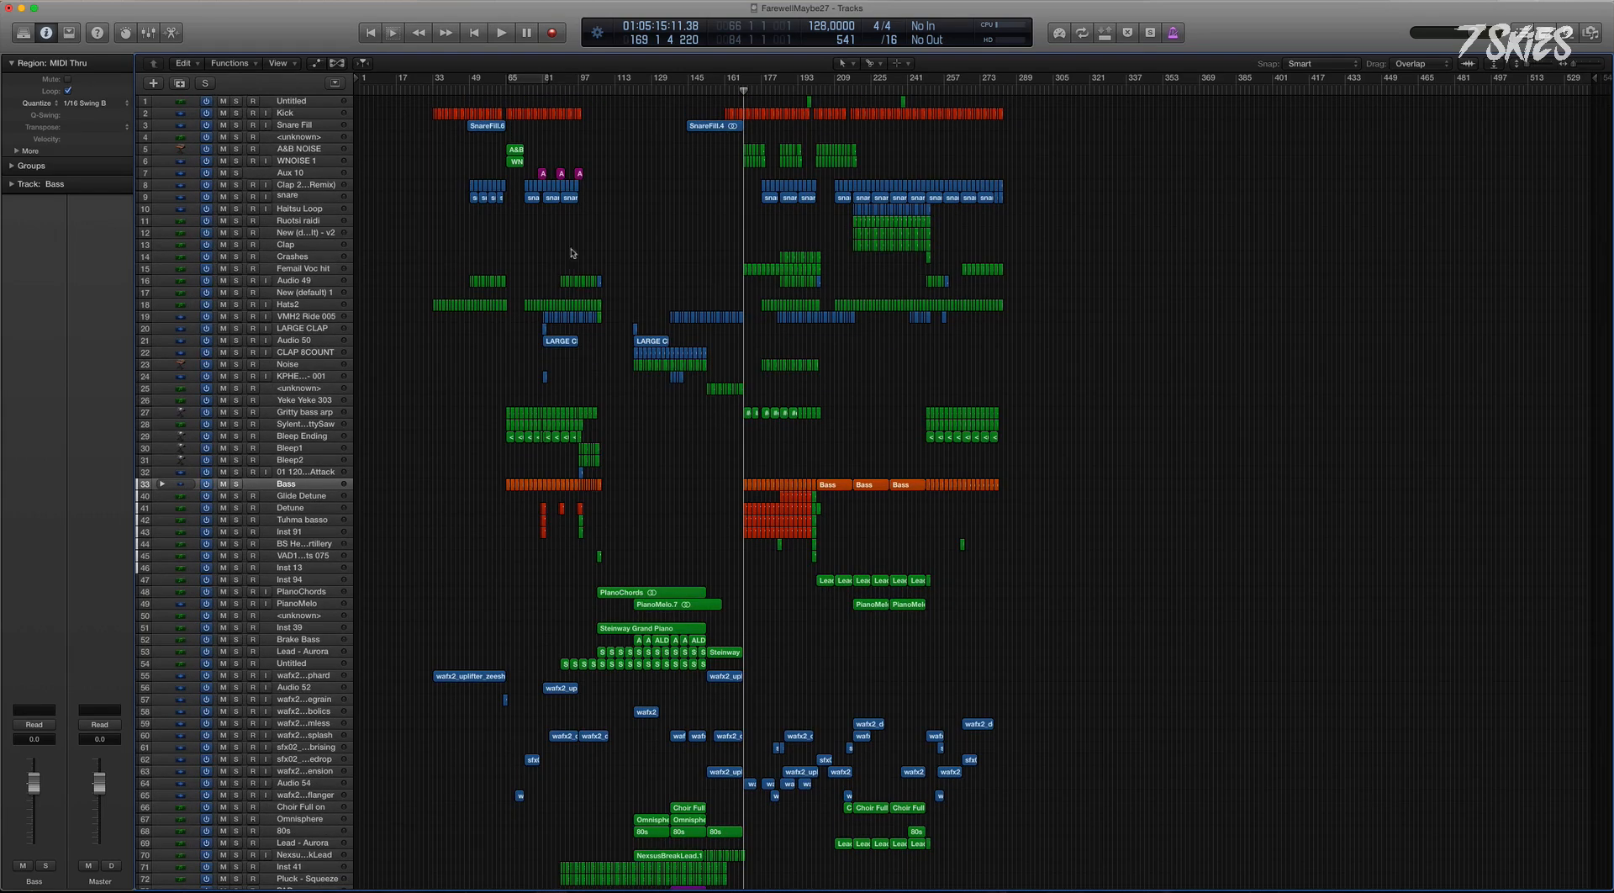
Solo the Gritty bass arp track, listen to it from about bar 78, and clear the solo.
left_click(303, 471)
left_click_drag(416, 343, 1181, 556)
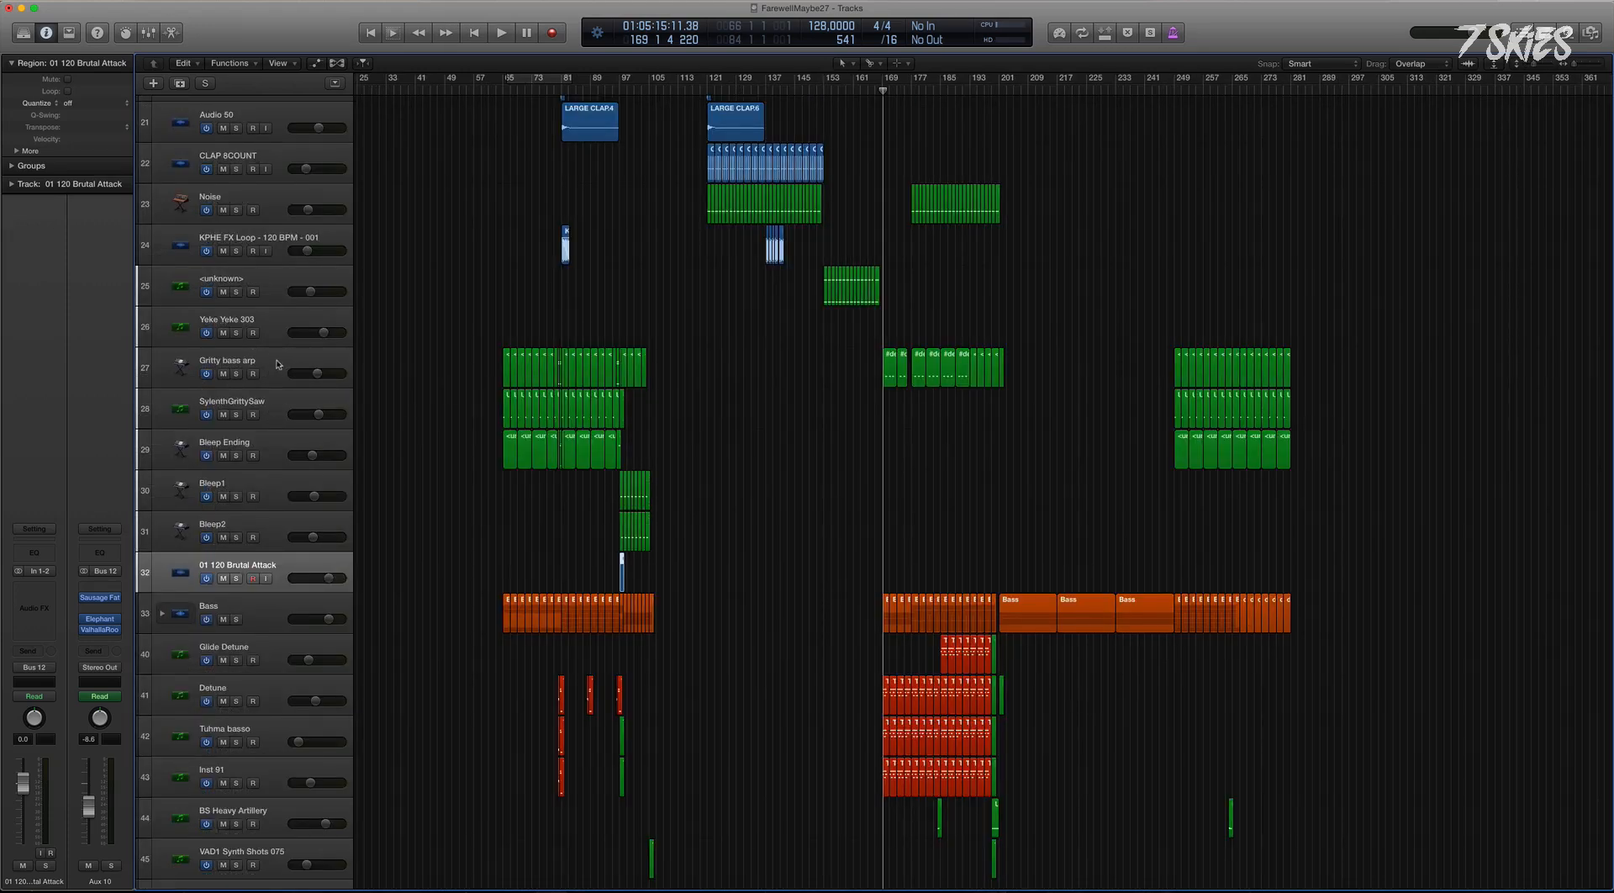
left_click(247, 365)
left_click(236, 374)
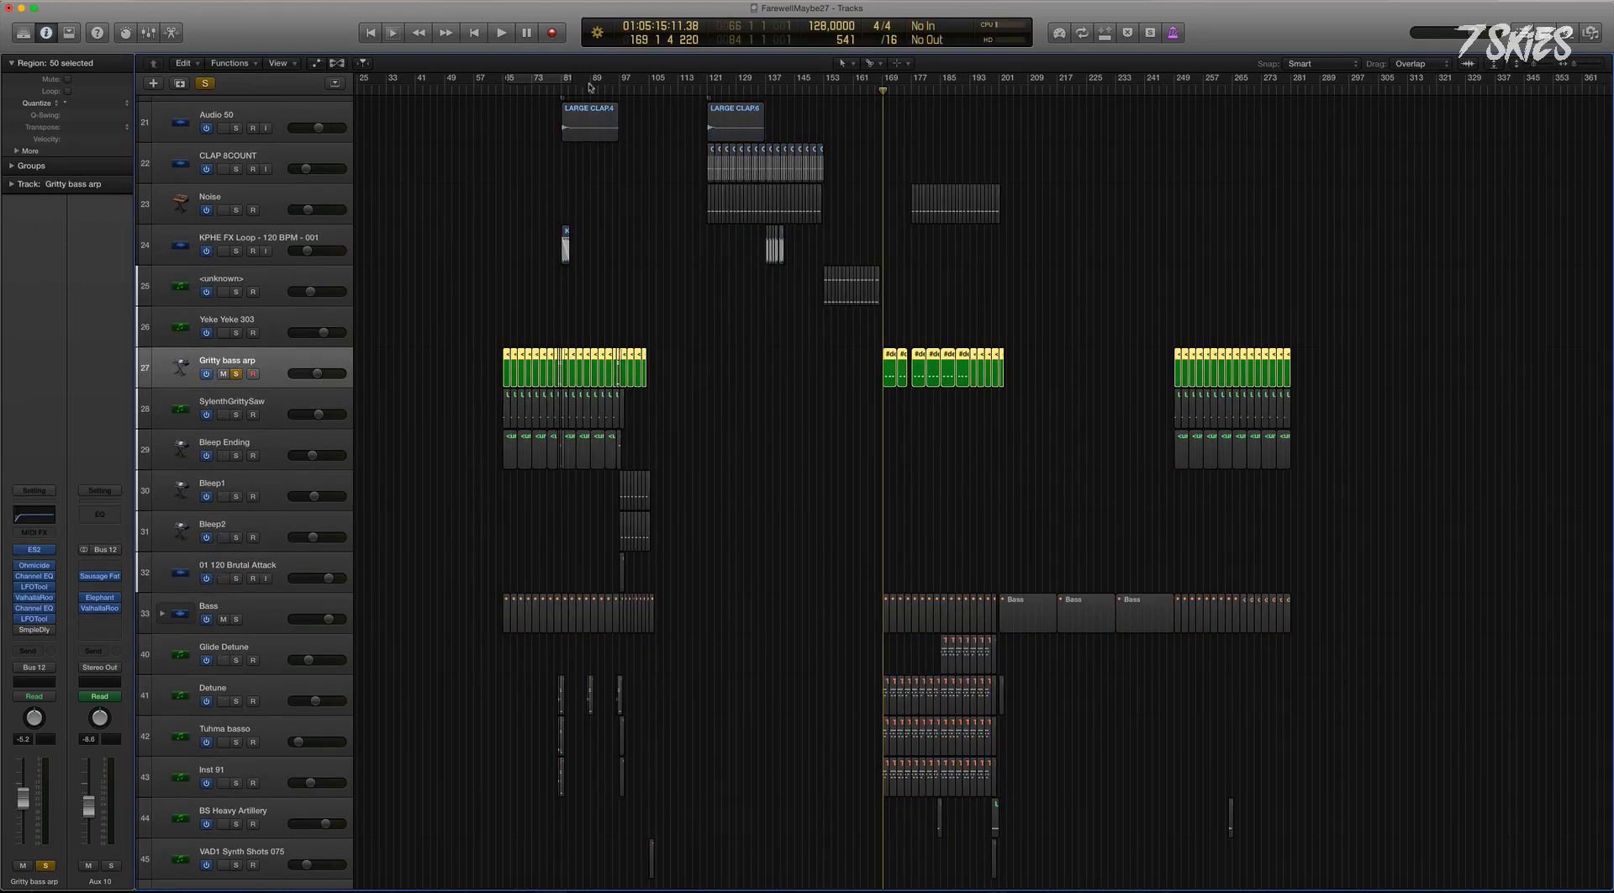
left_click(550, 92)
key("space")
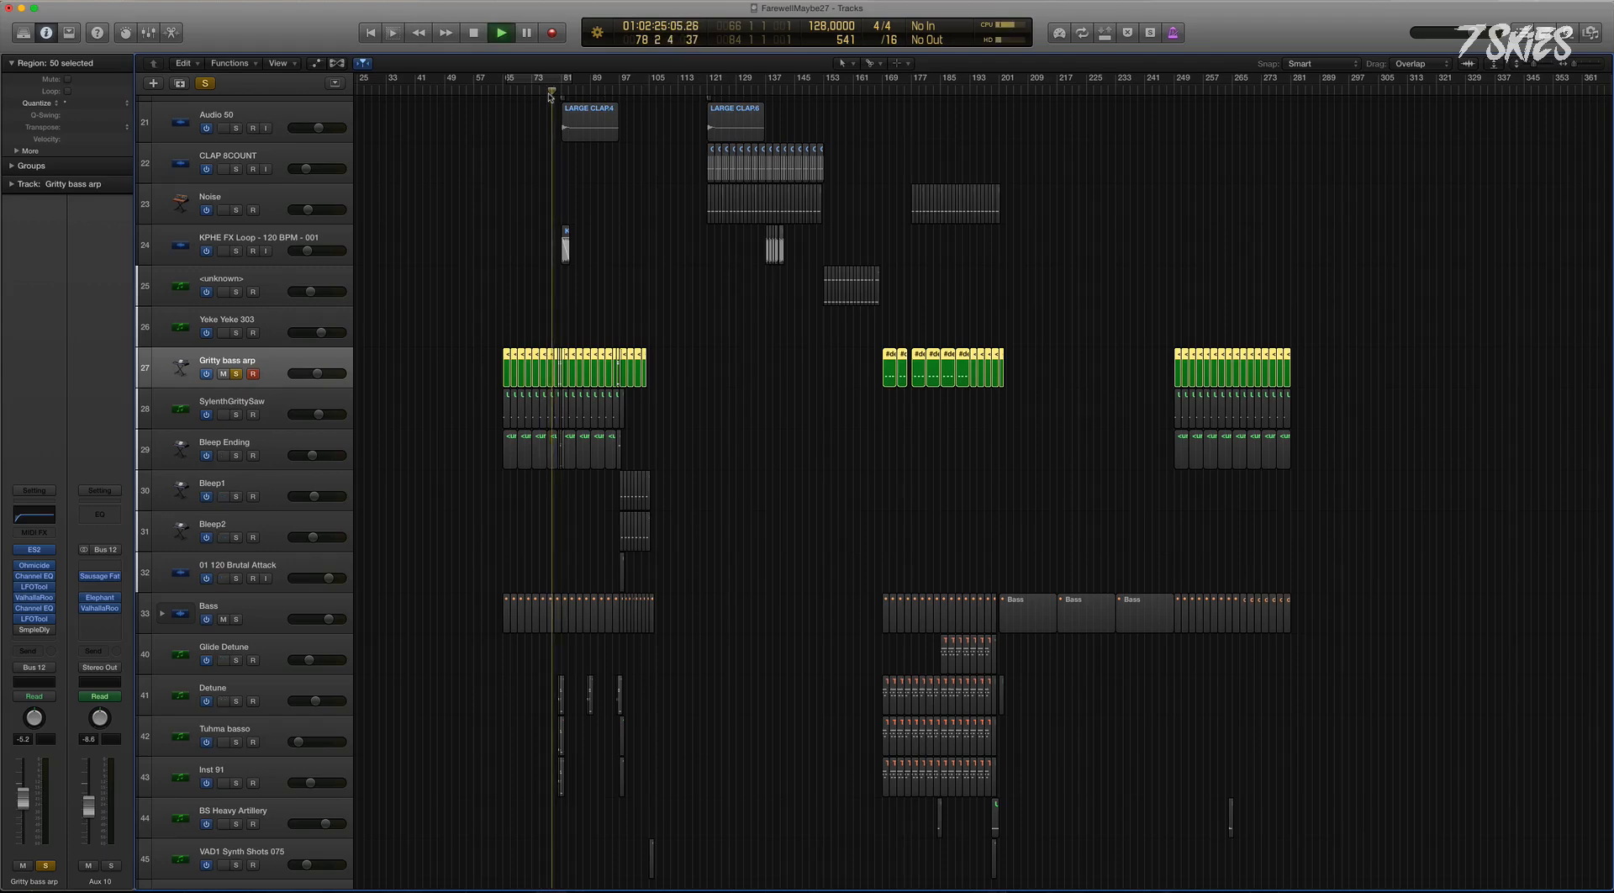
left_click_drag(490, 288, 765, 459)
key("space")
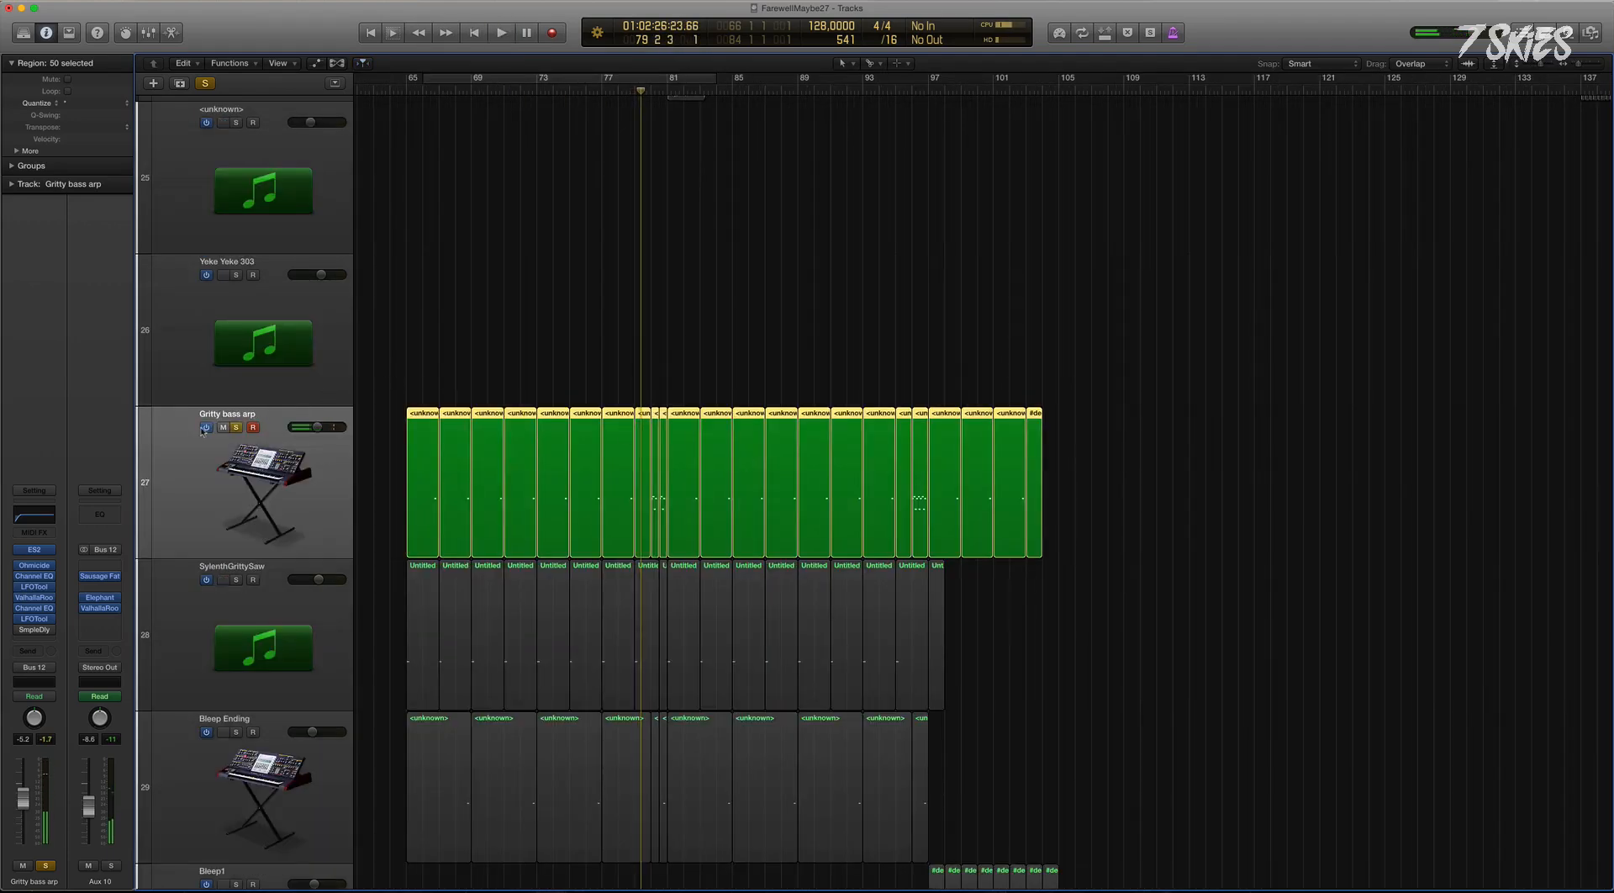
left_click(558, 285, "ctrl+alt")
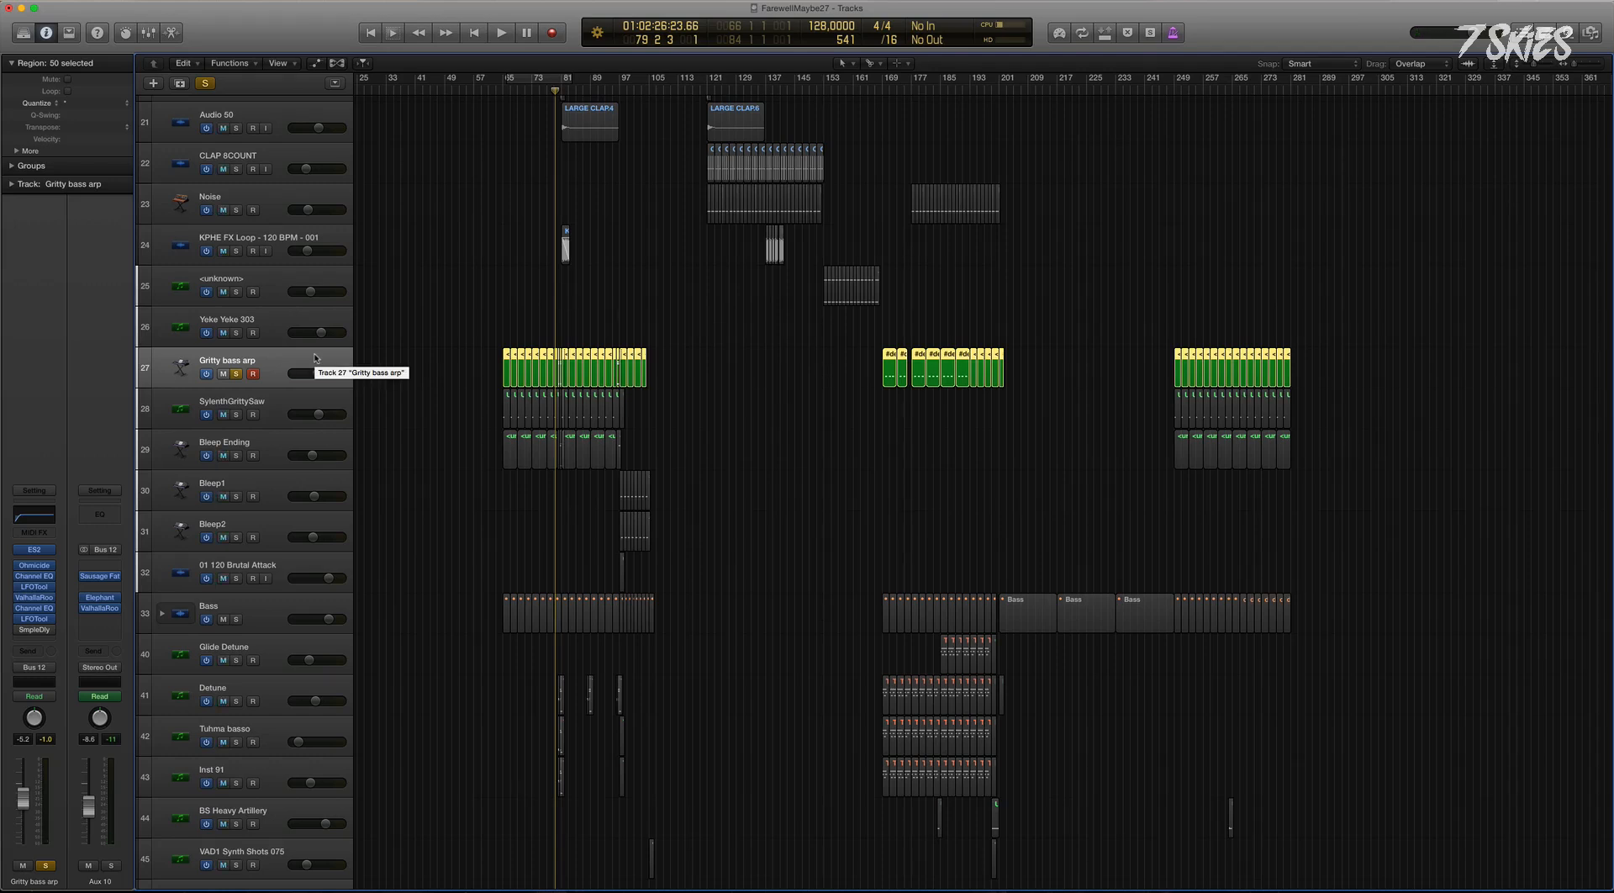
left_click(236, 374)
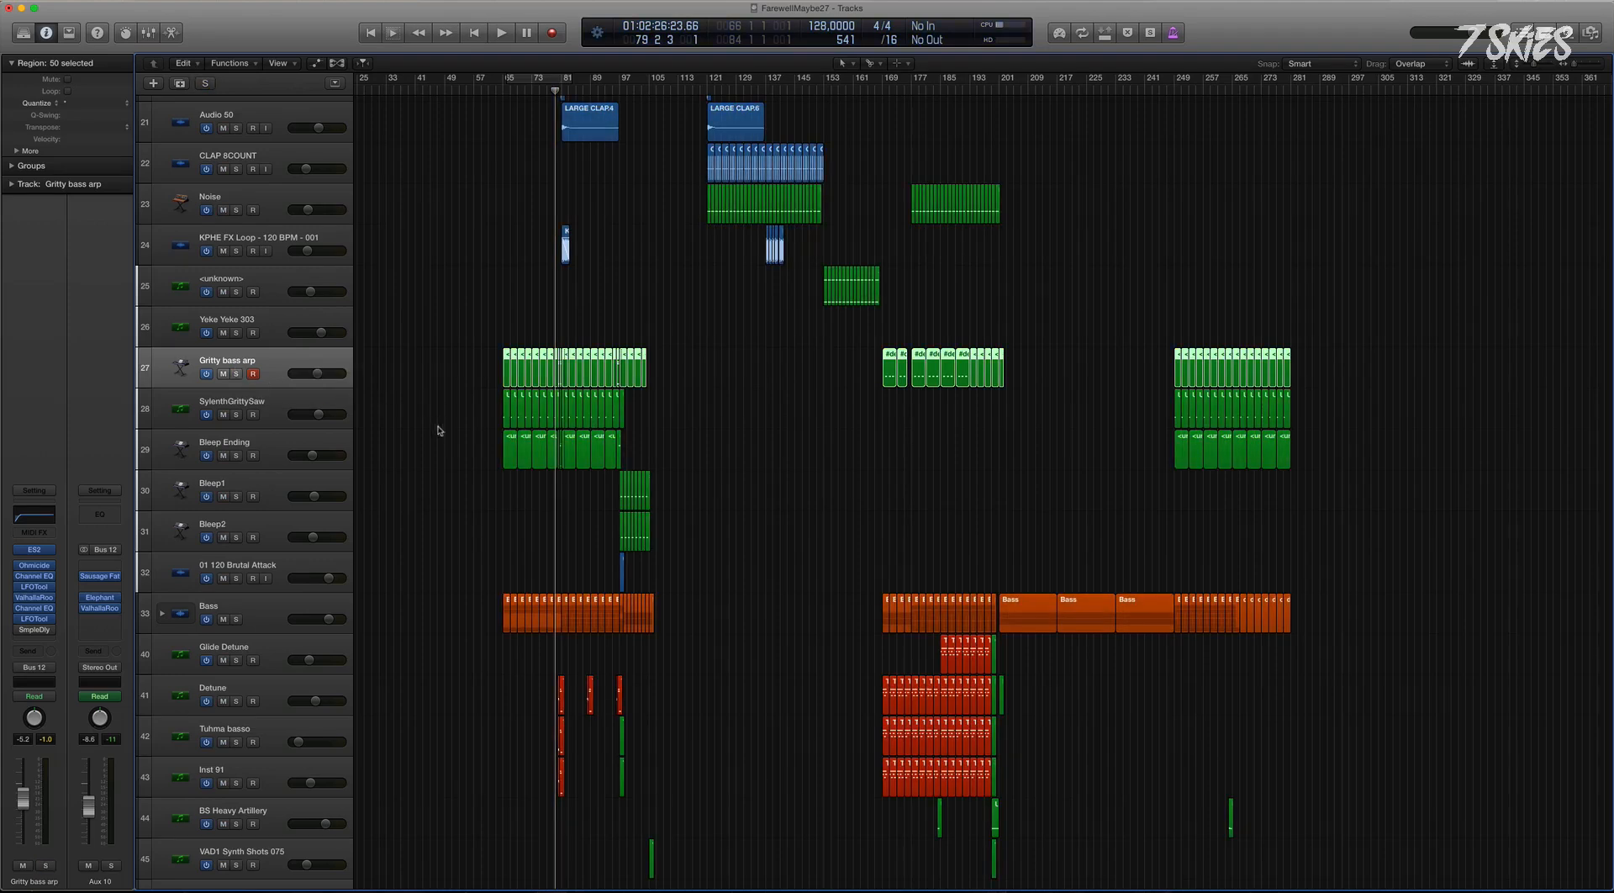
key("a")
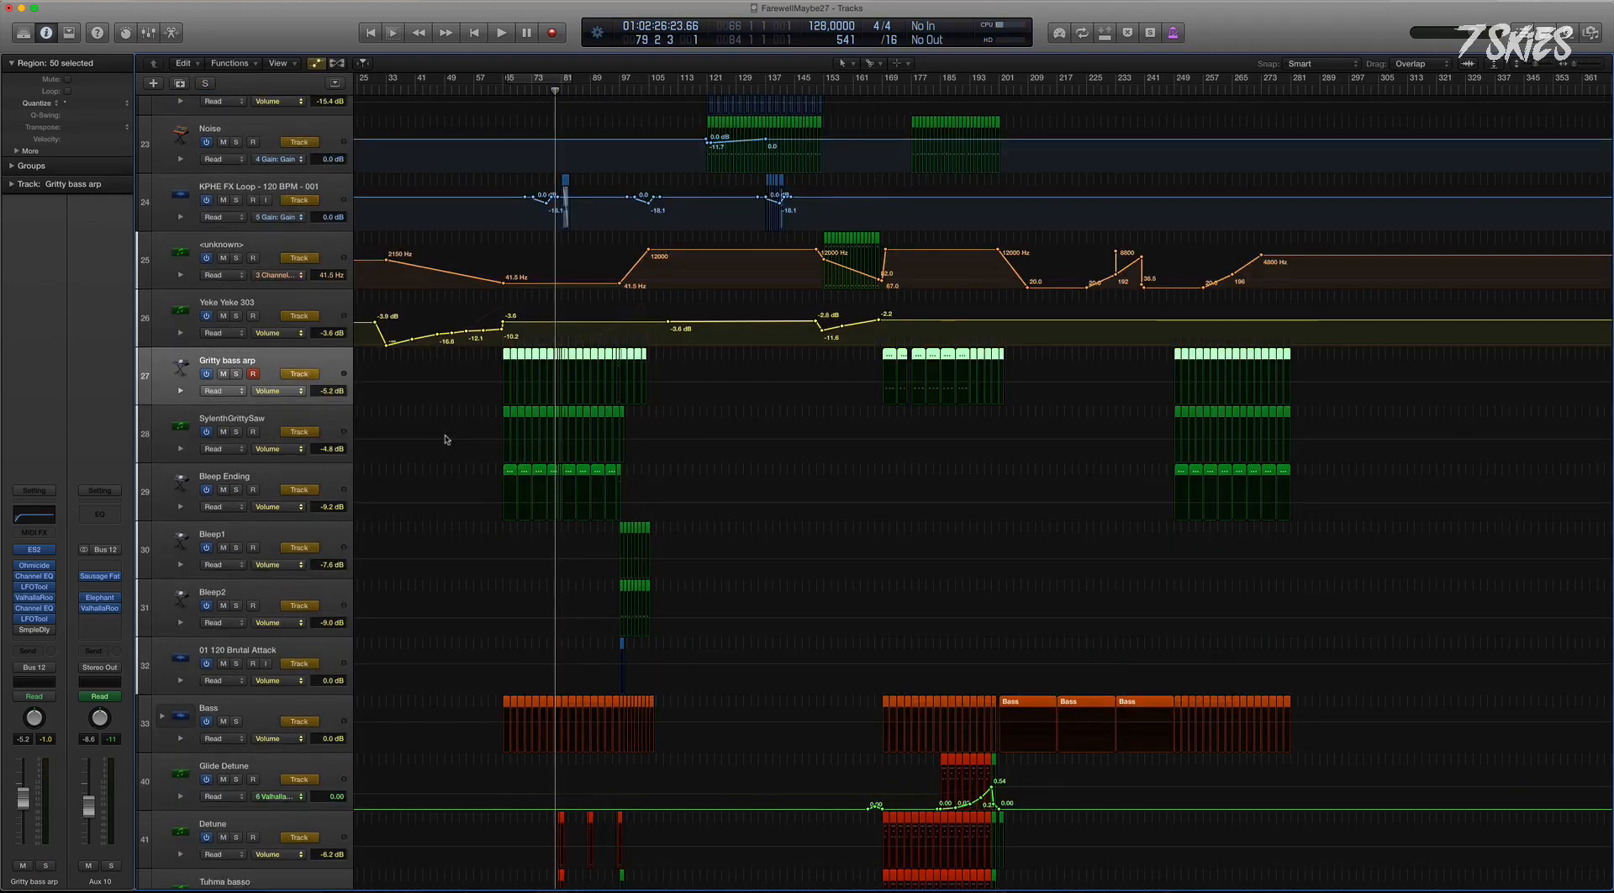
key("a")
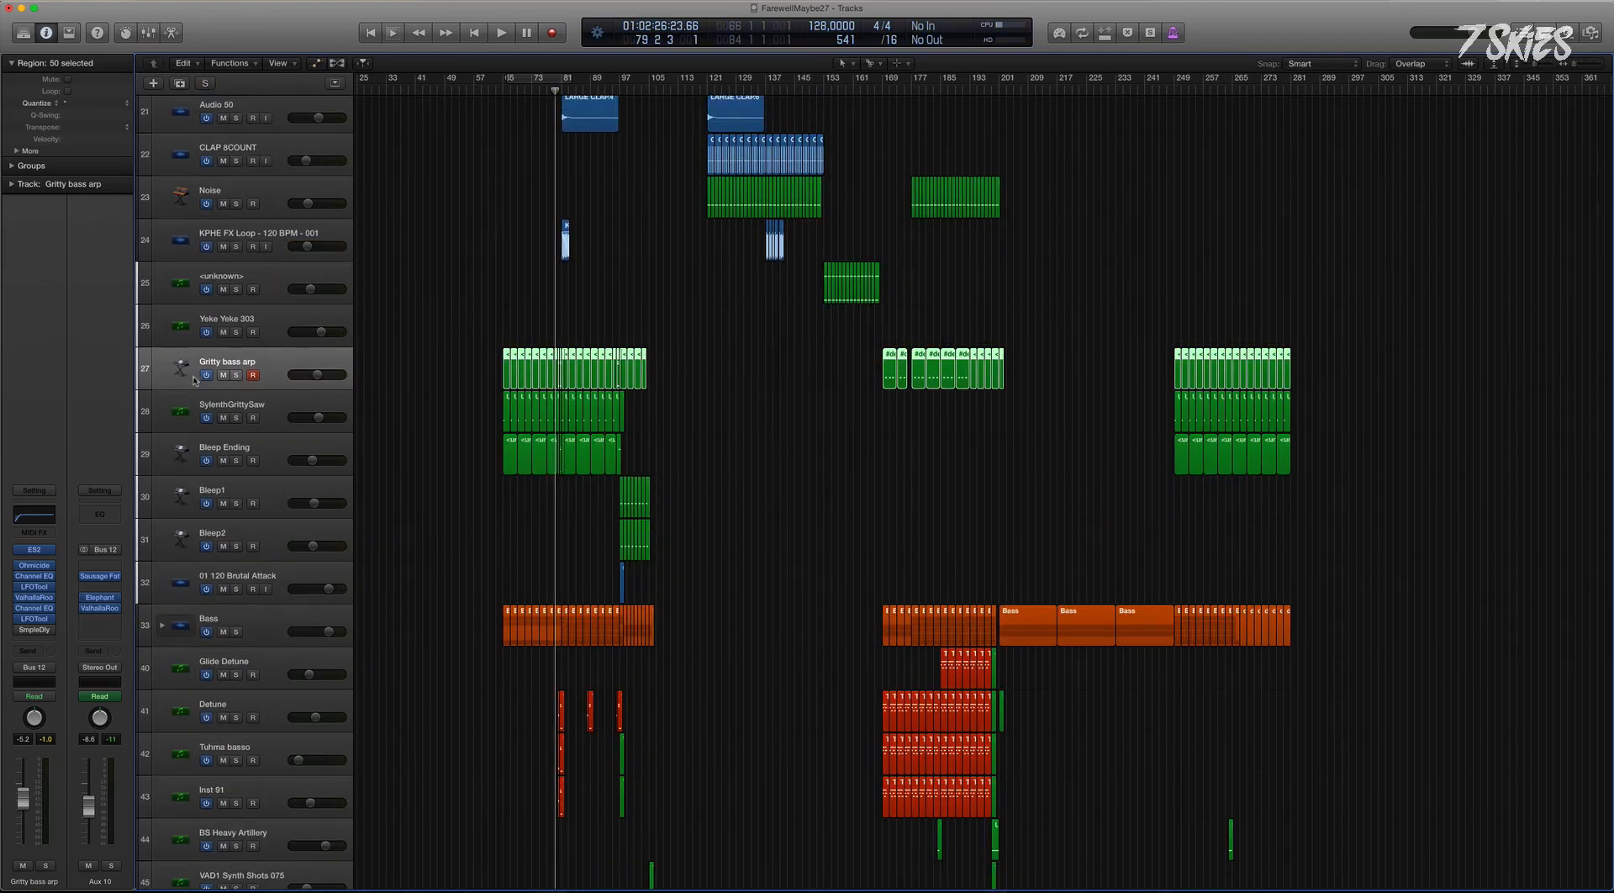
Move the Gritty bass arp track into the Bass track stack as its first subtrack and collapse the stack.
left_click(162, 624)
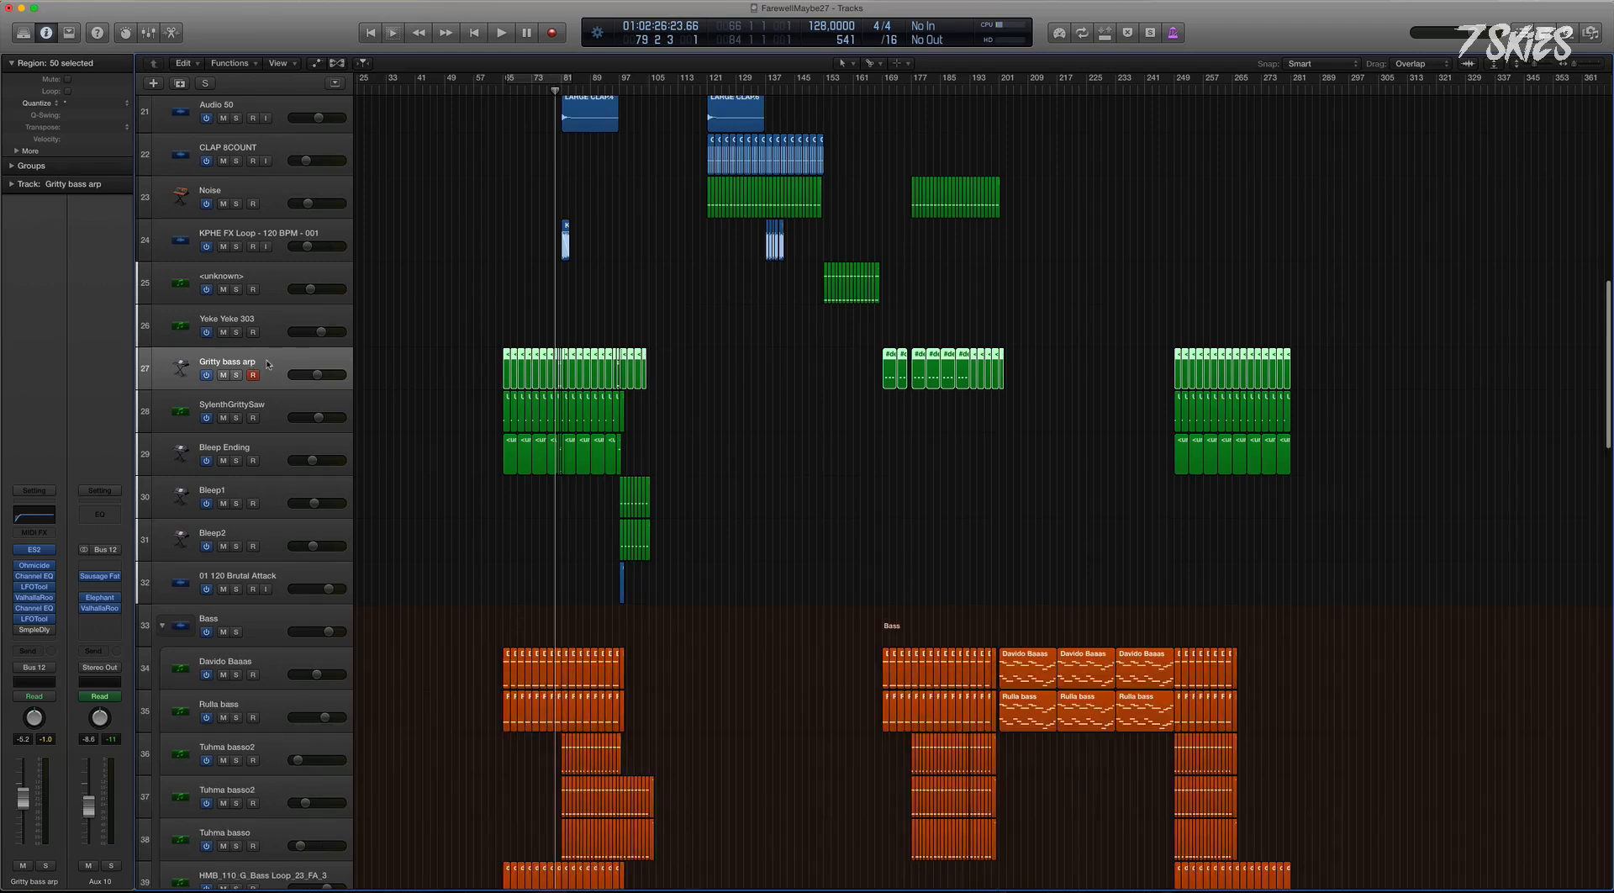
left_click_drag(267, 363, 311, 616)
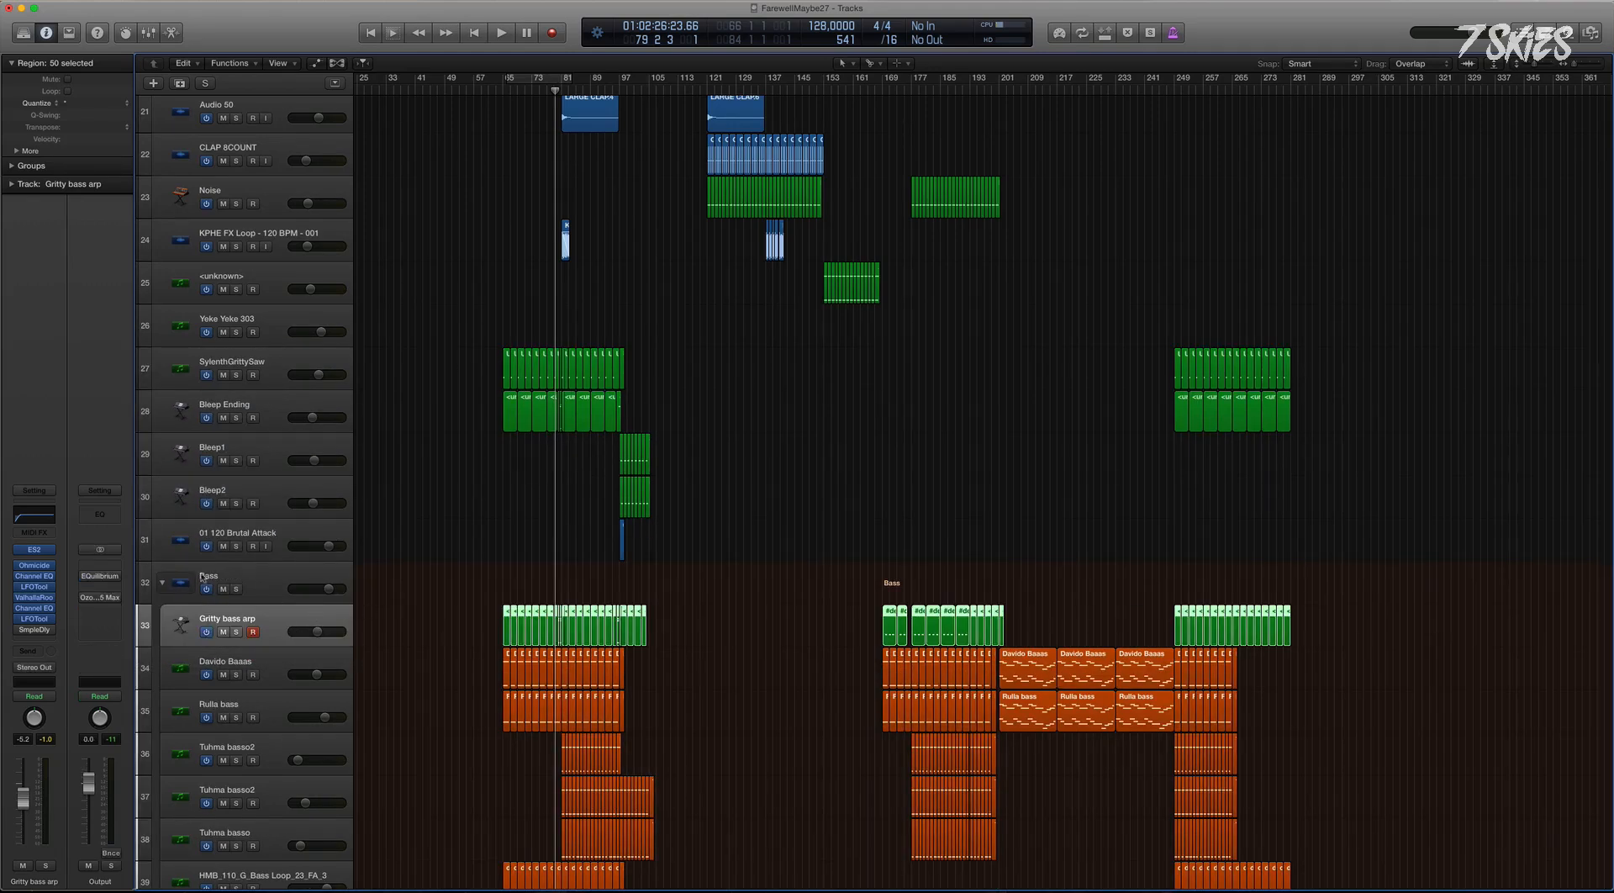
left_click(163, 583)
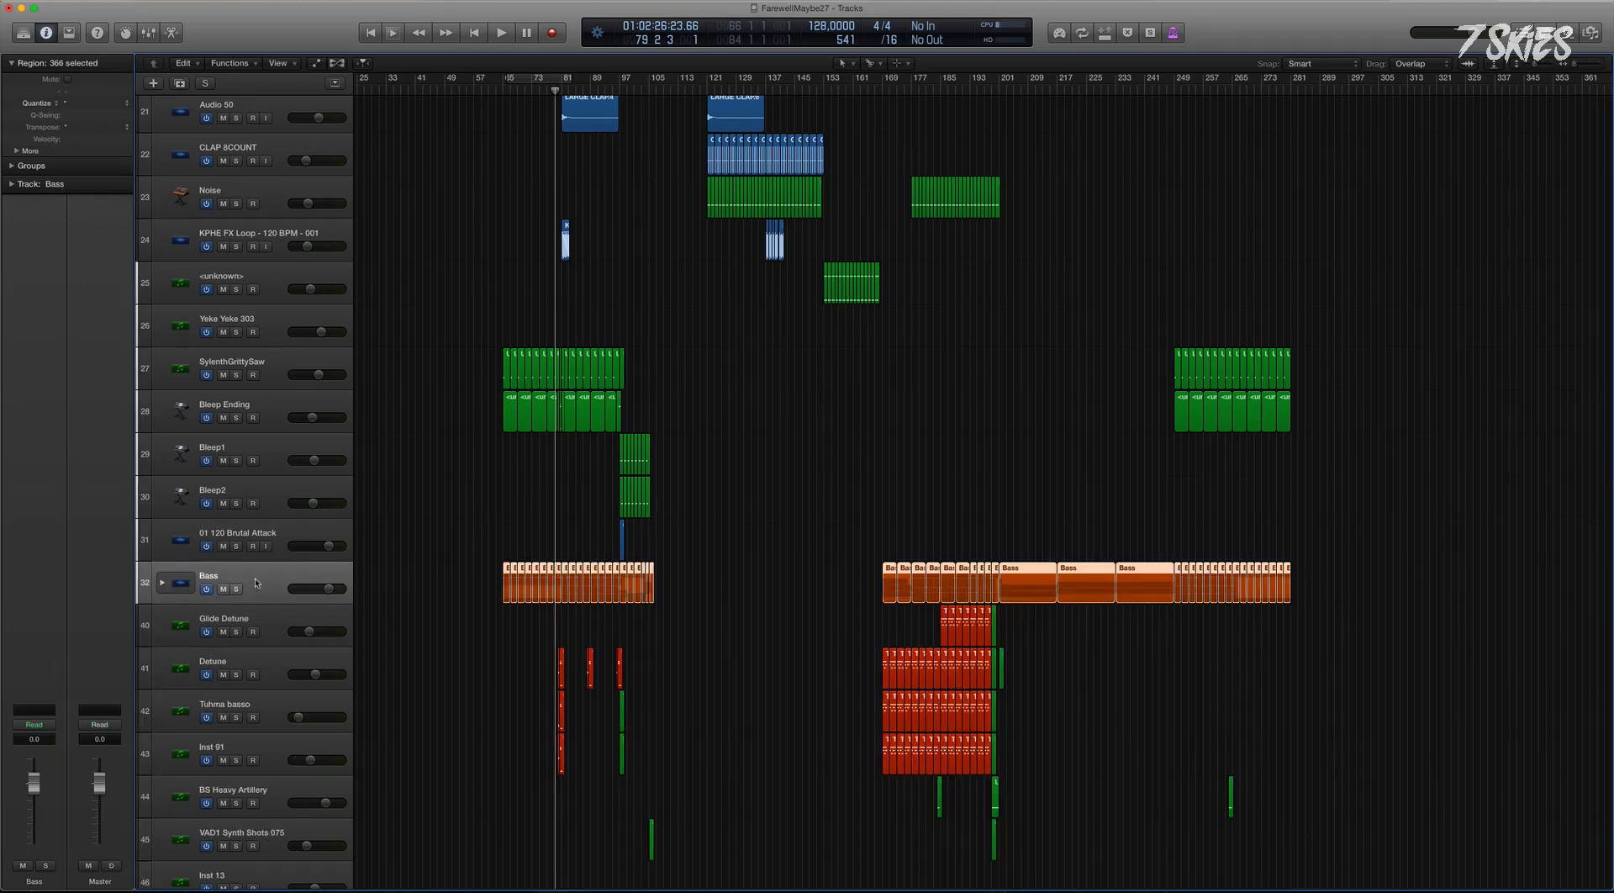
Recolor all regions of the collapsed Bass stack orange, including the green Gritty bass arp regions.
left_click(165, 584)
scroll(371, 583, "down", 5)
scroll(407, 575, "up", 4)
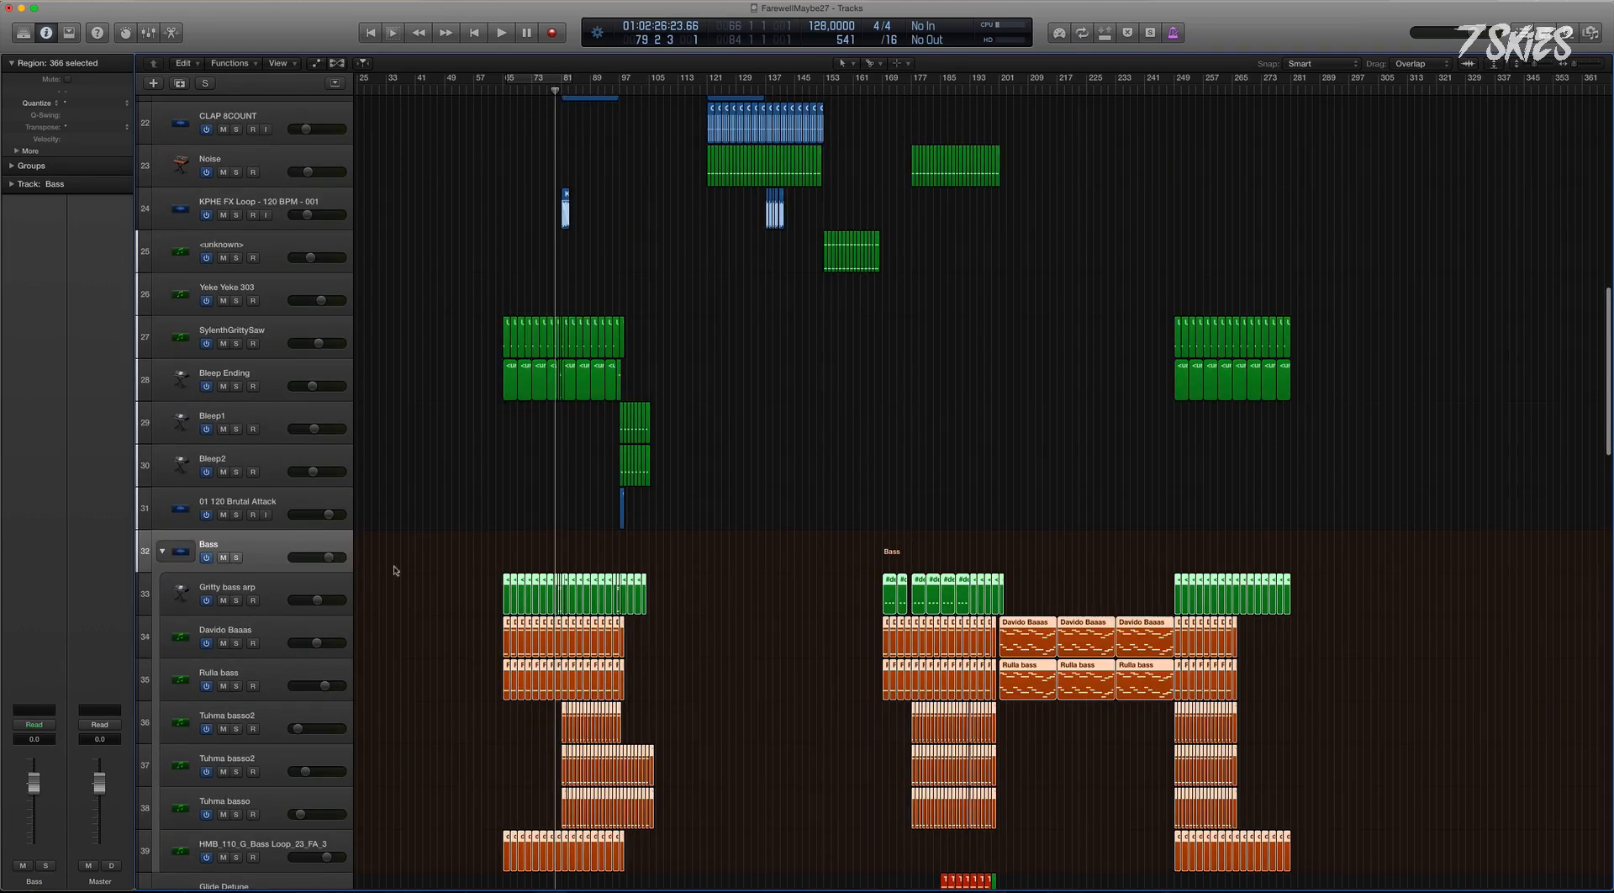
left_click(269, 556)
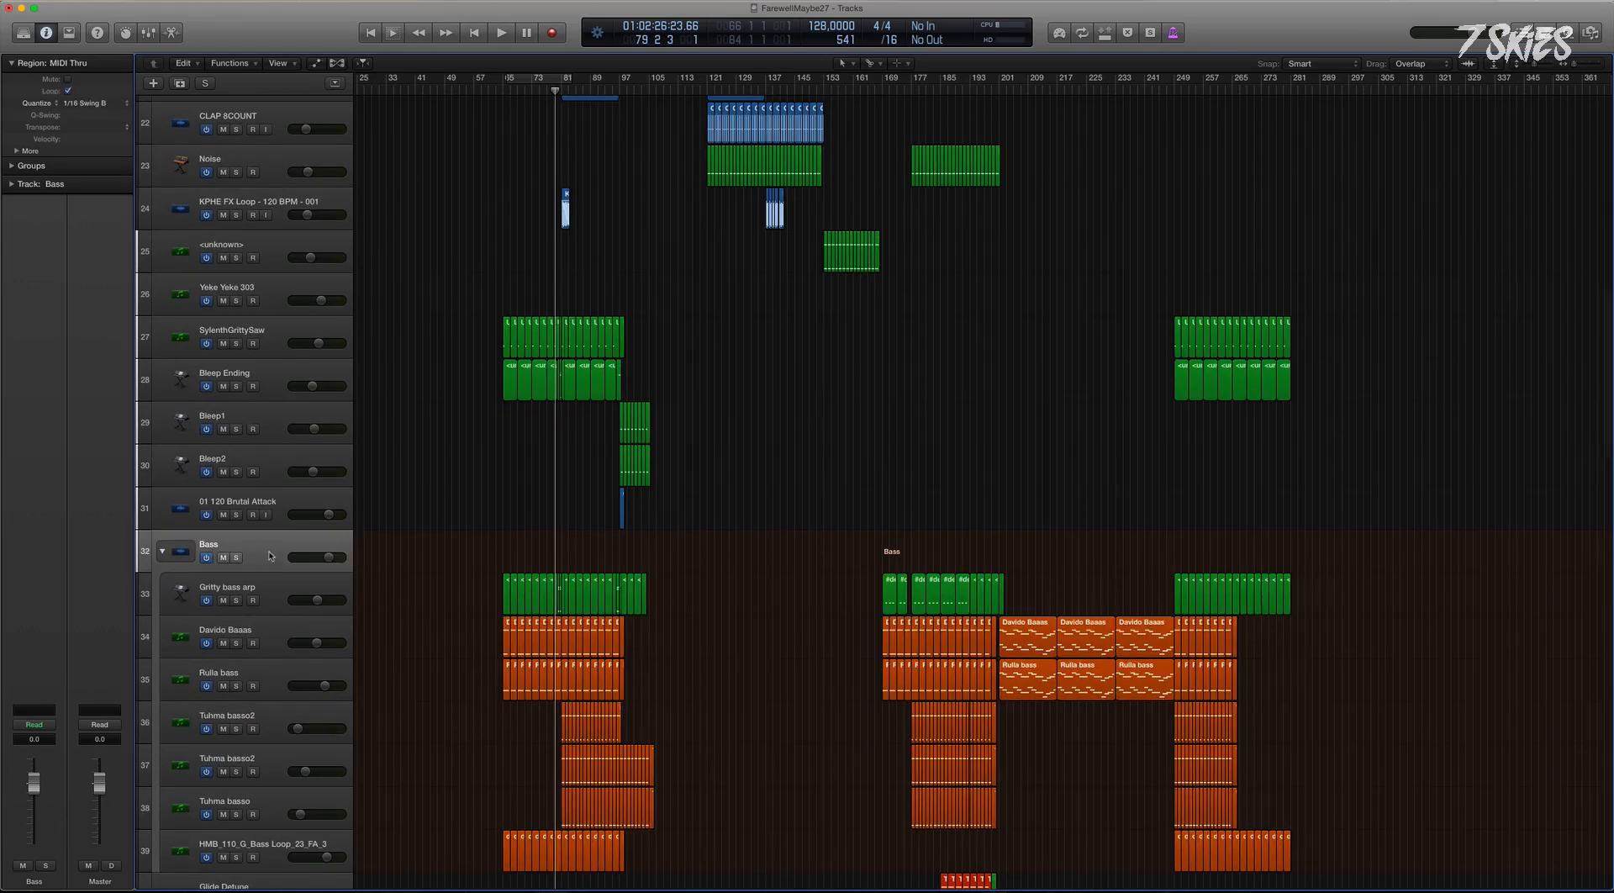
left_click(160, 551)
left_click(261, 554)
key("alt+c")
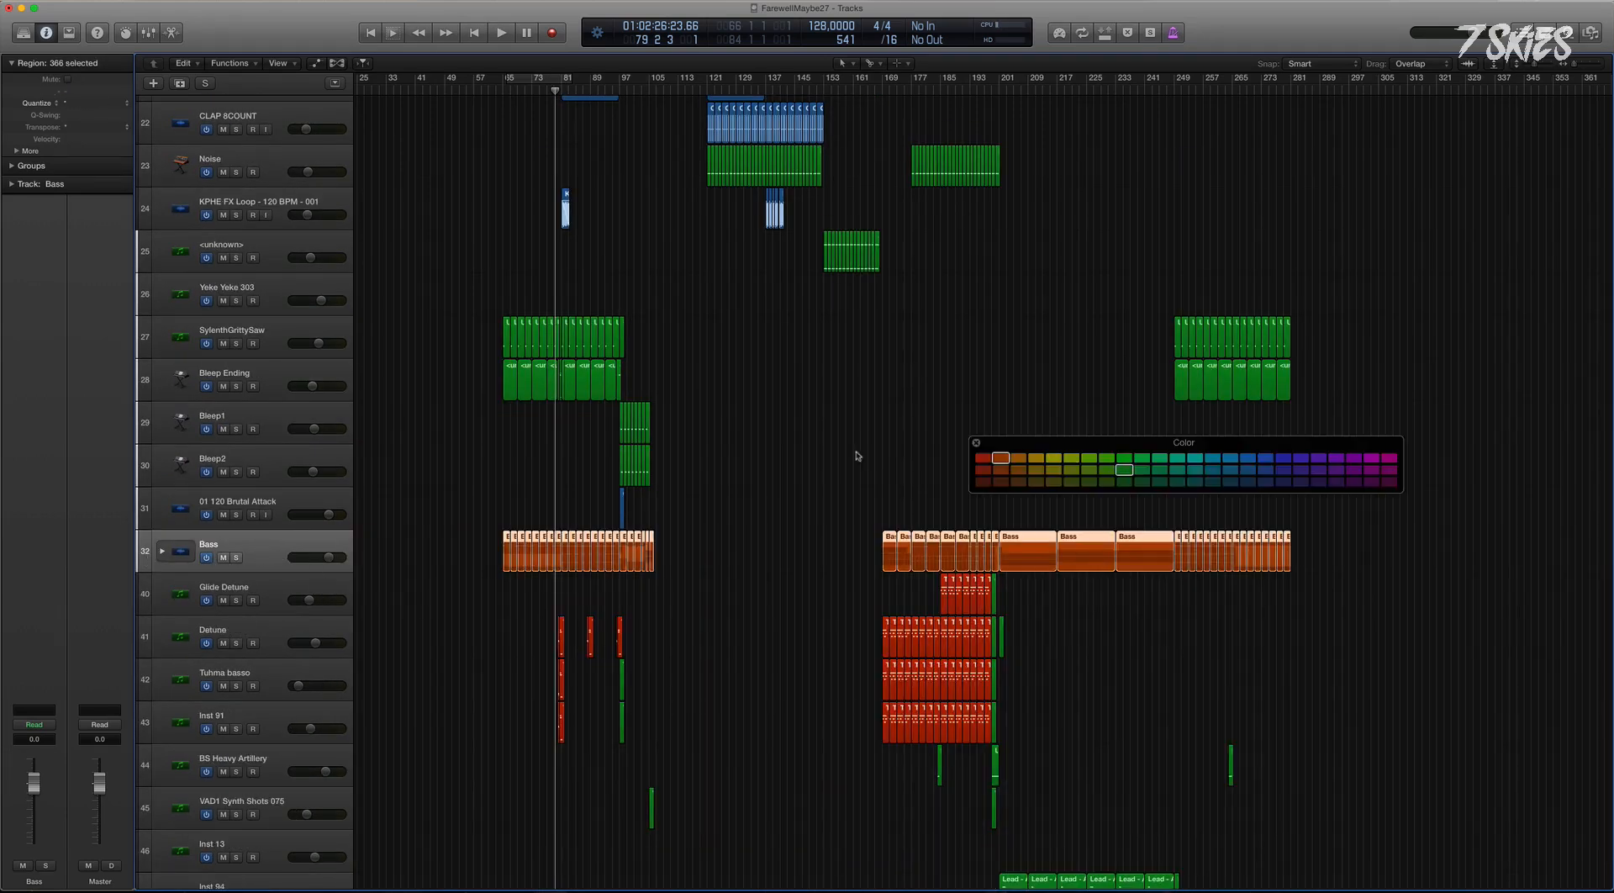
left_click(998, 460)
left_click(997, 425)
key("alt+c")
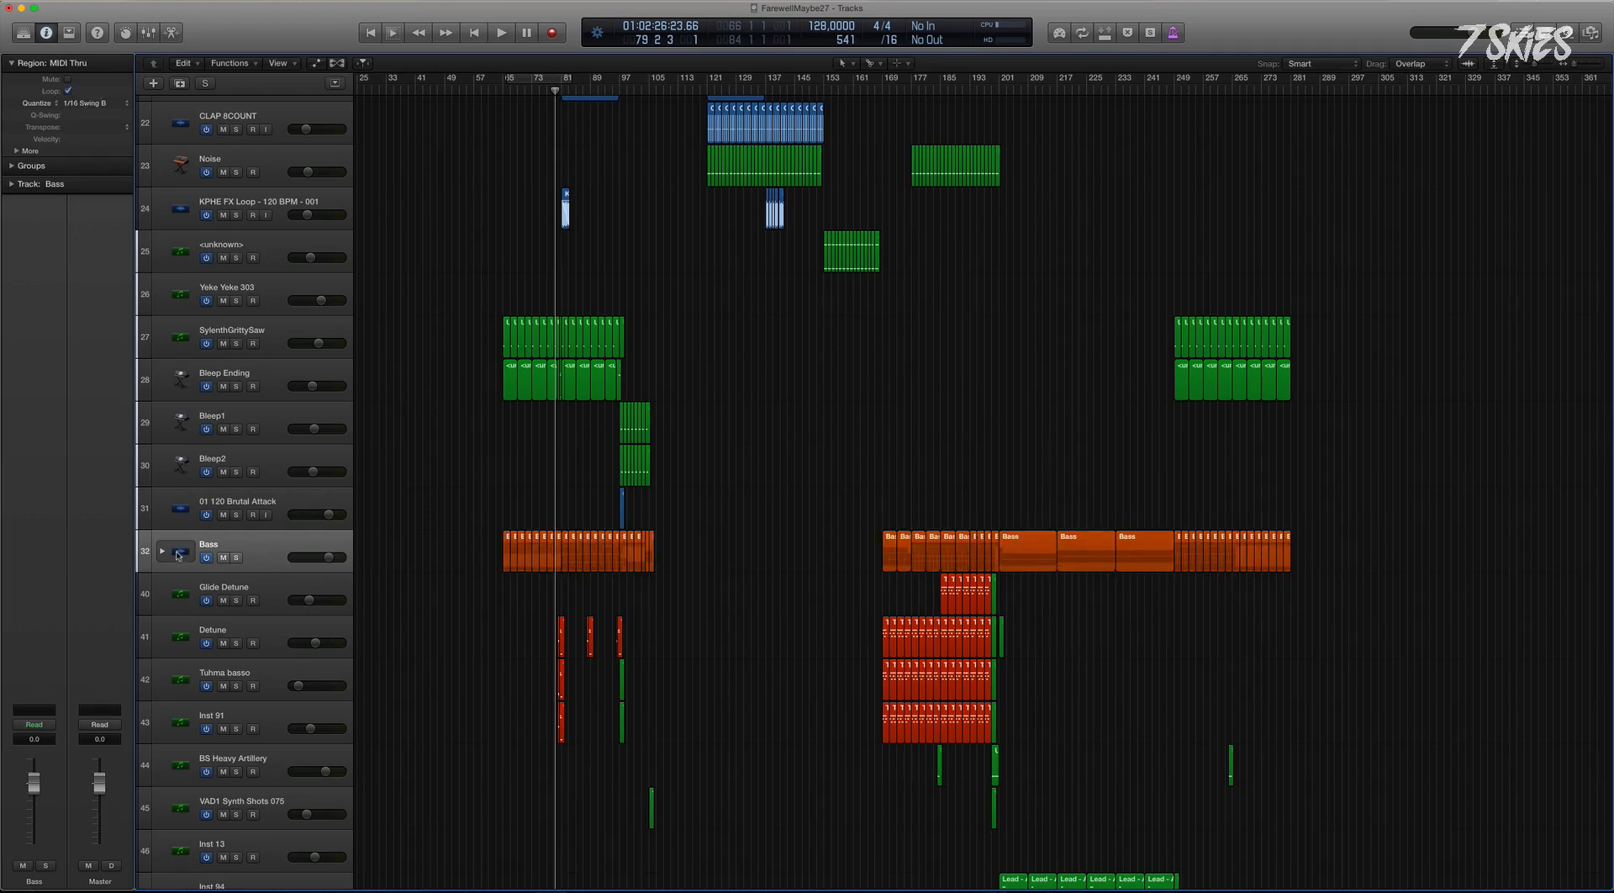
Expand the Bass track stack to check its subtracks' region colors and view the arrangement's upper tracks.
left_click(163, 550)
key("super+Up")
key("super+Up")
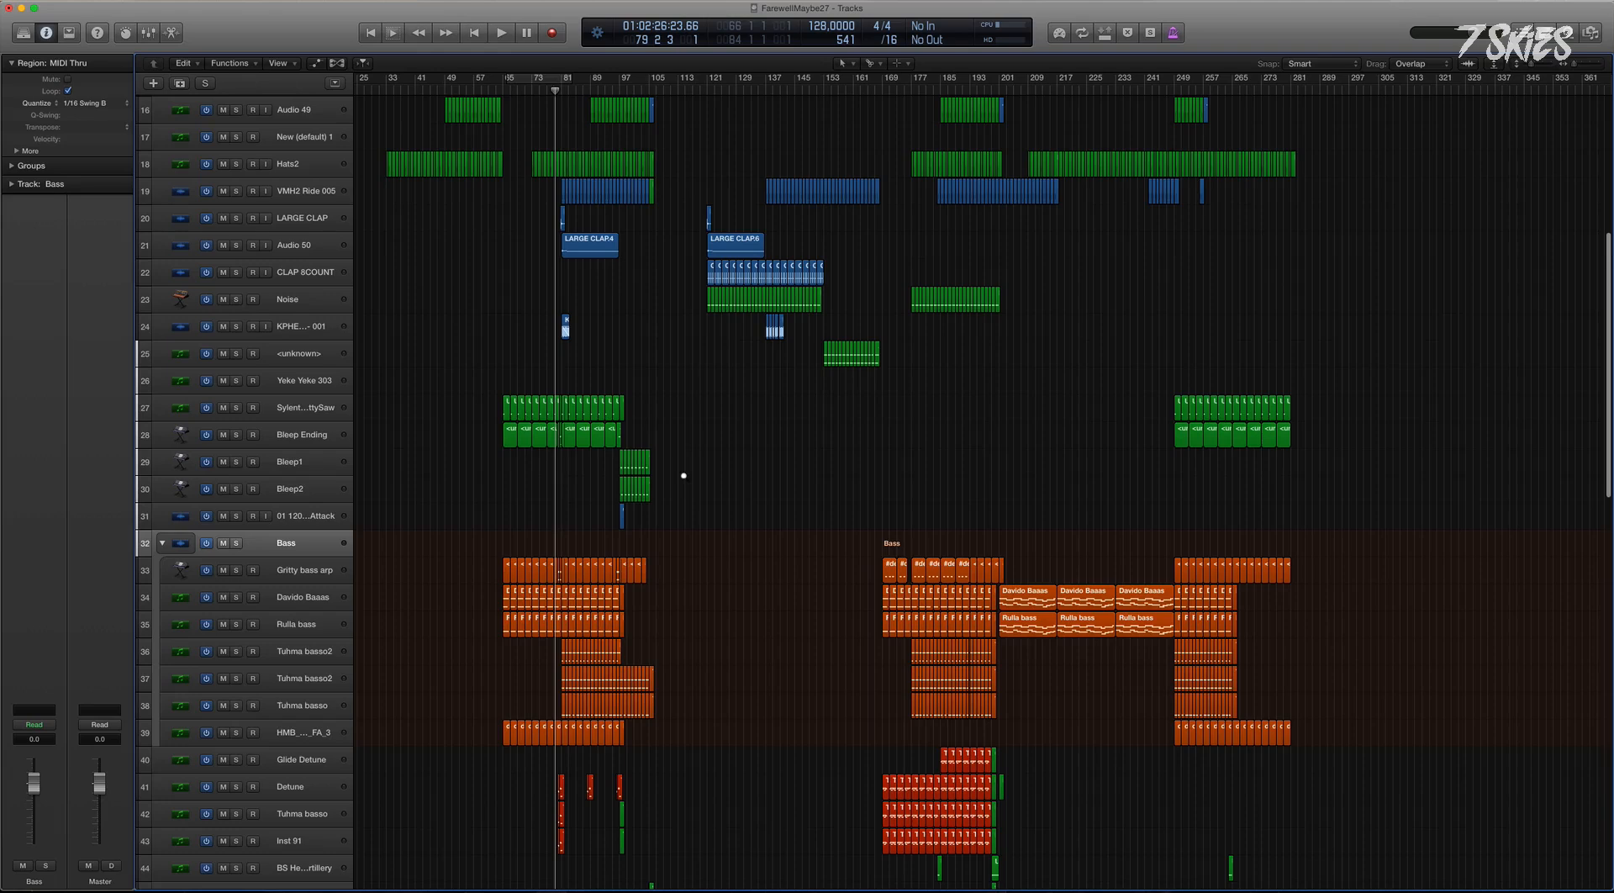
scroll(459, 438, "up", 4)
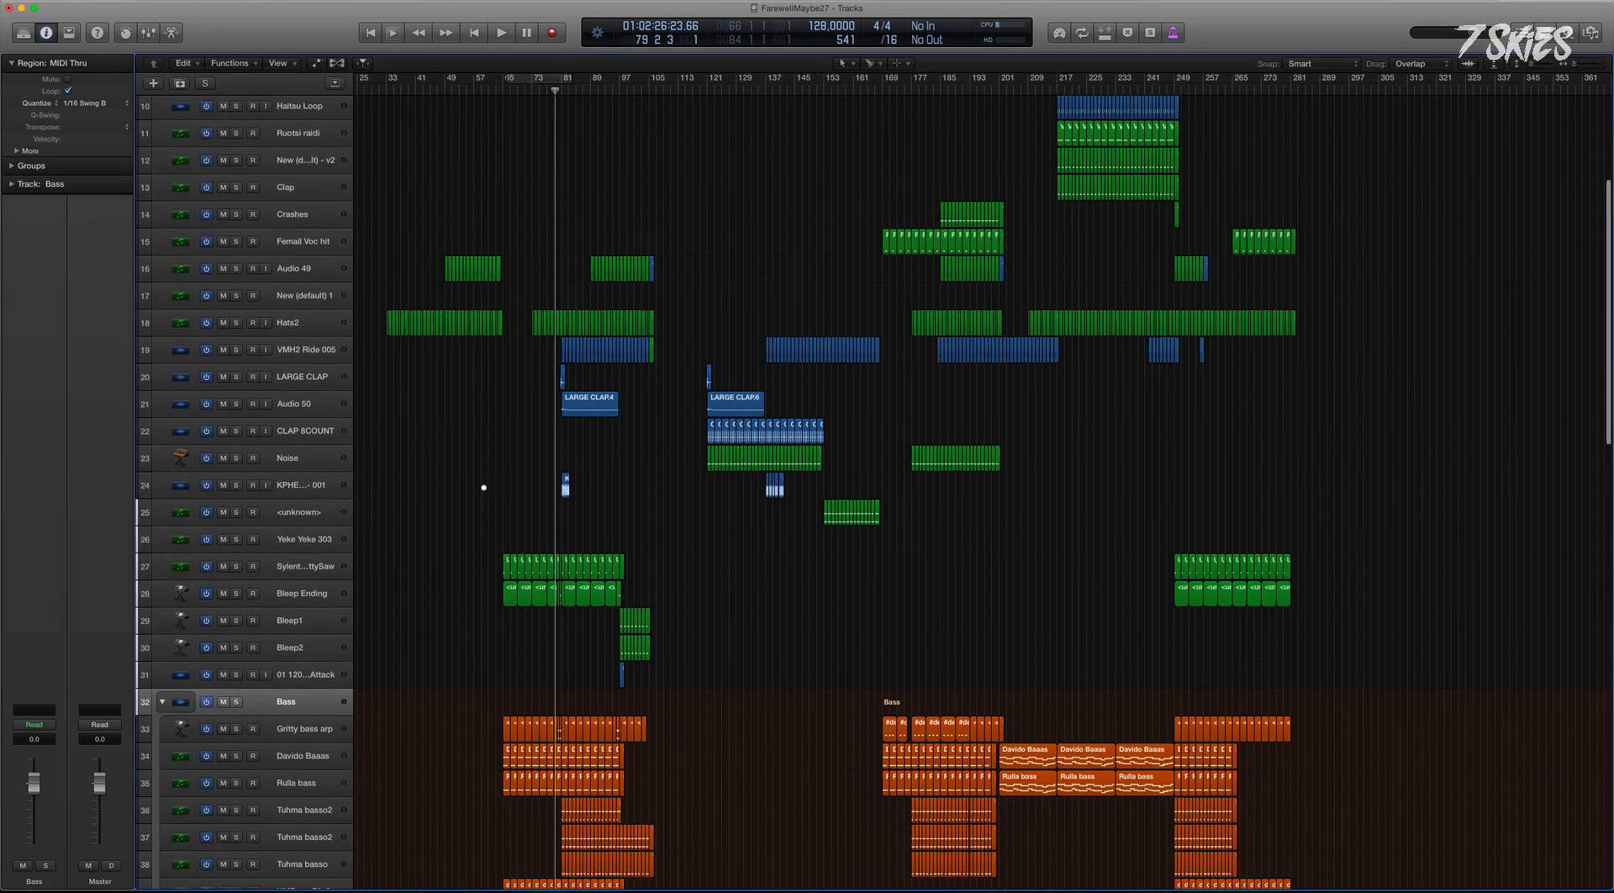
key("super+Up")
key("super+Up")
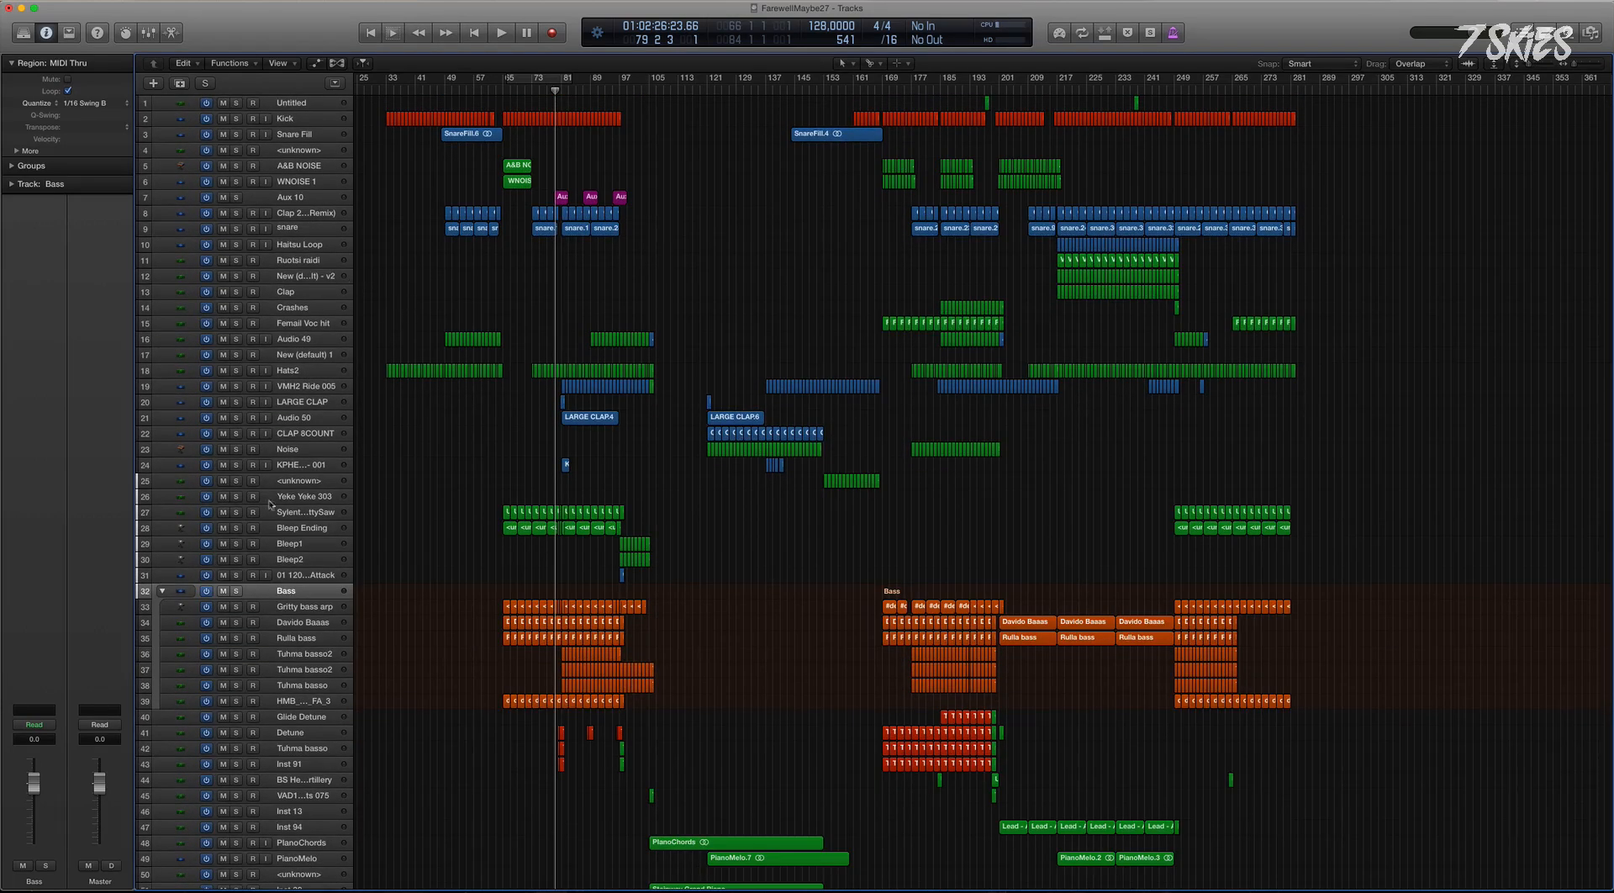
Try to group the tracks from track 8, the clap, through track 25 into a track stack.
left_click(305, 559)
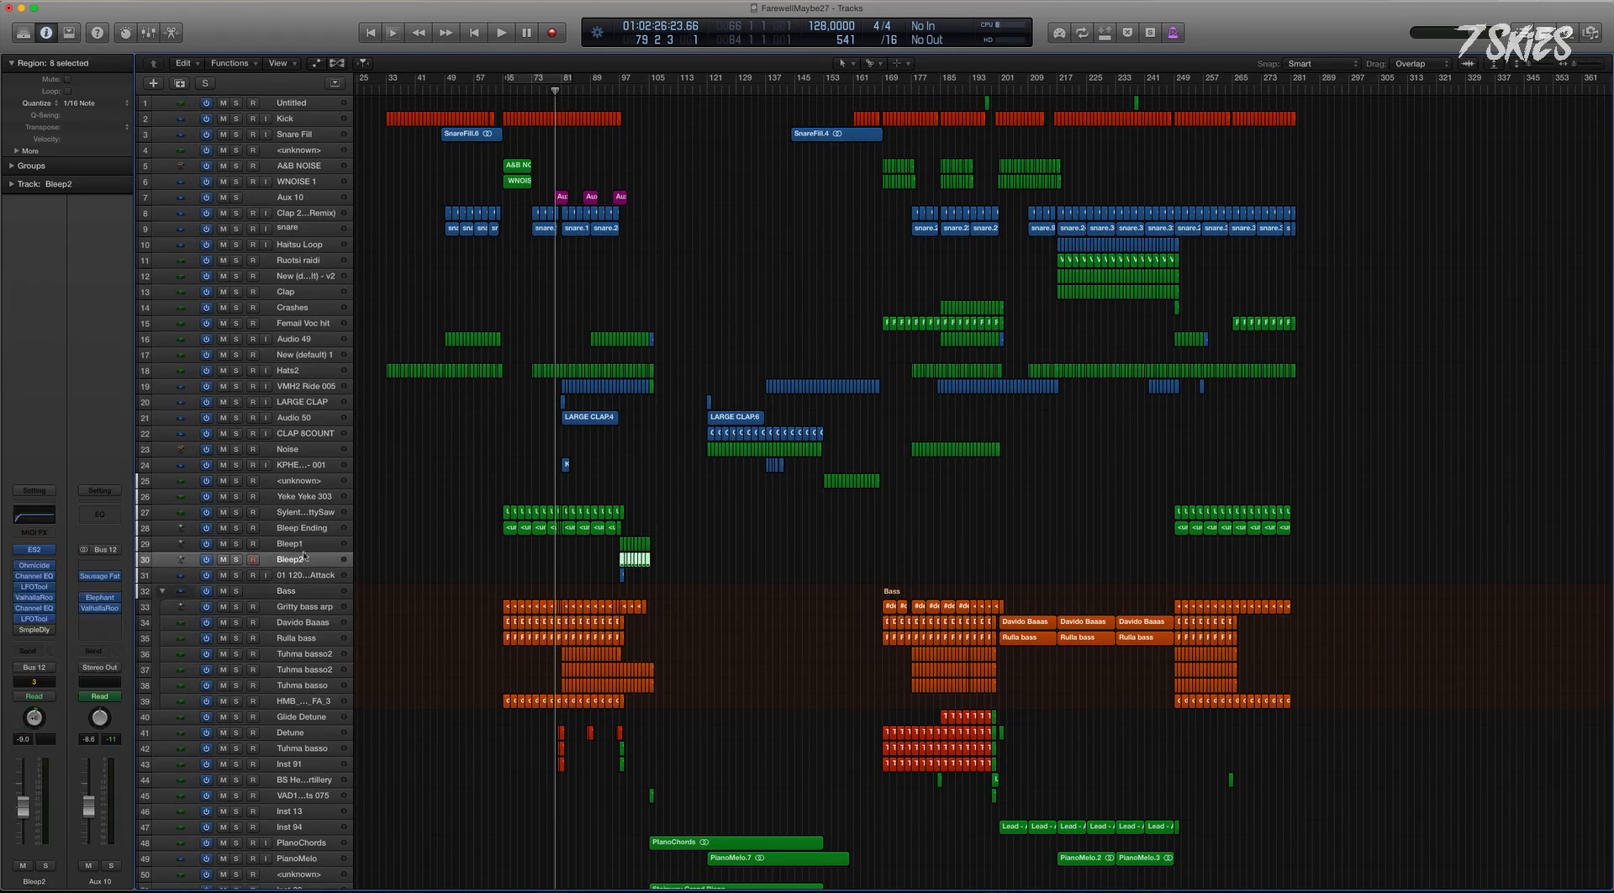
left_click(318, 480)
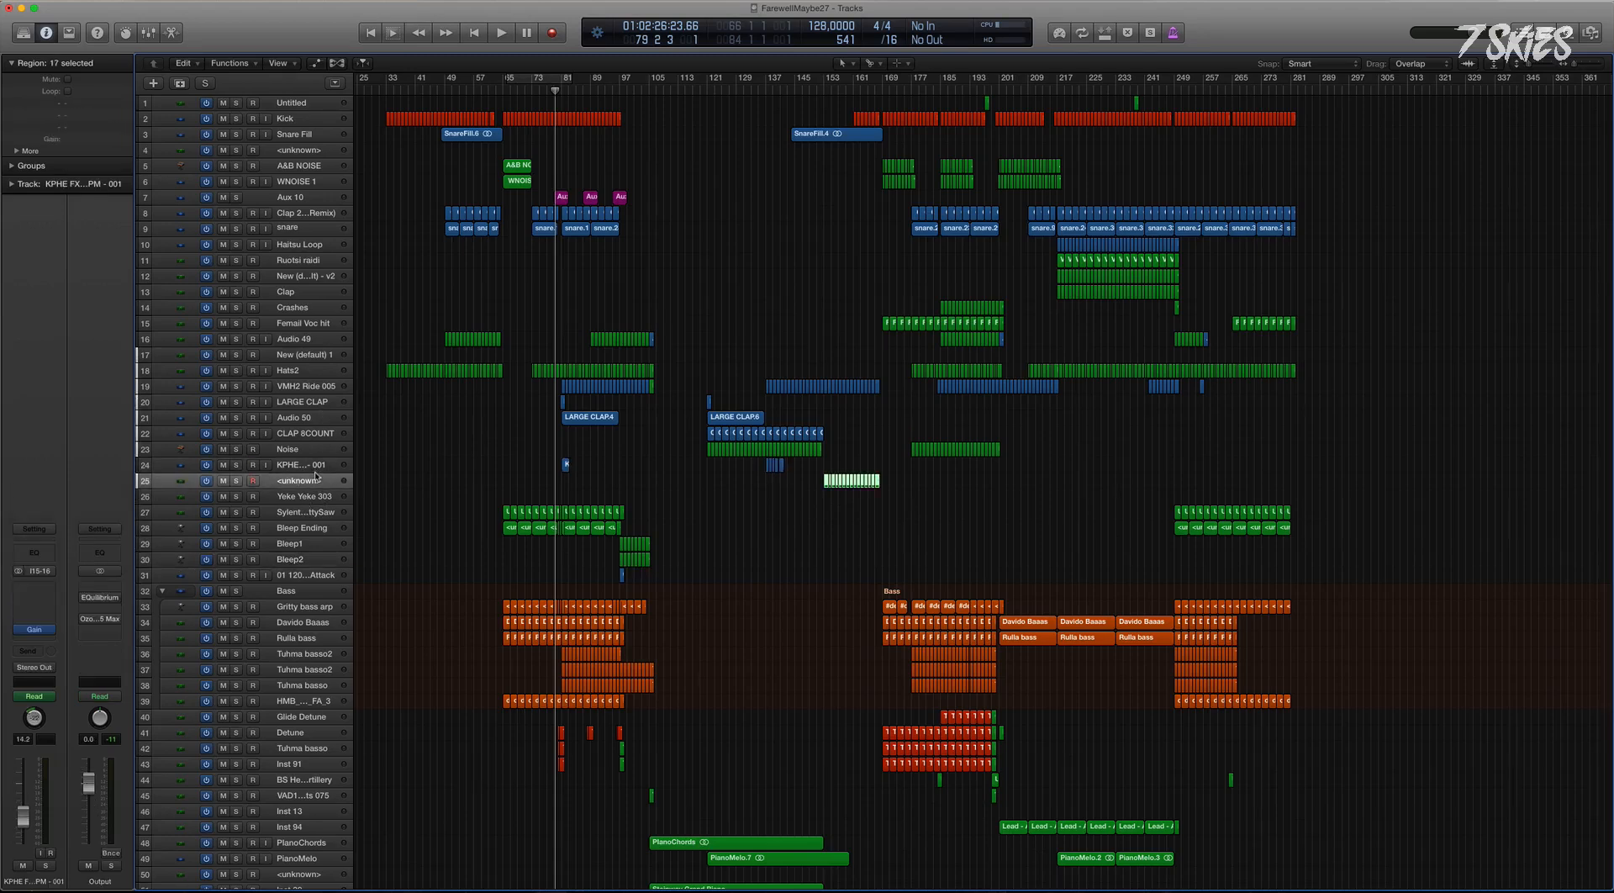
left_click_drag(374, 328, 1101, 625)
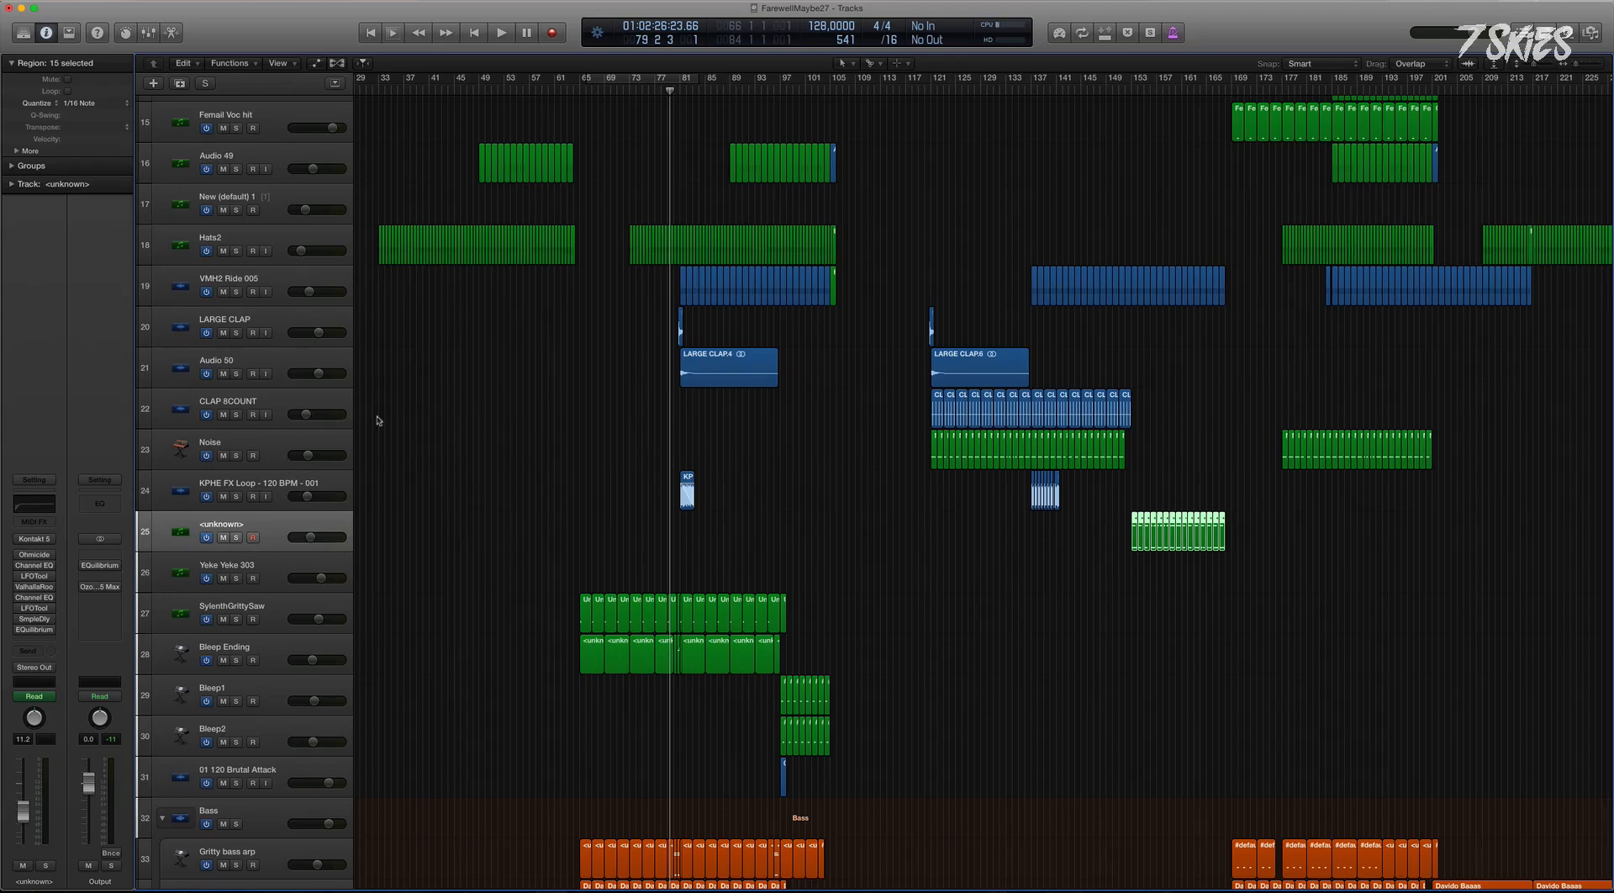
scroll(309, 233, "up", 3)
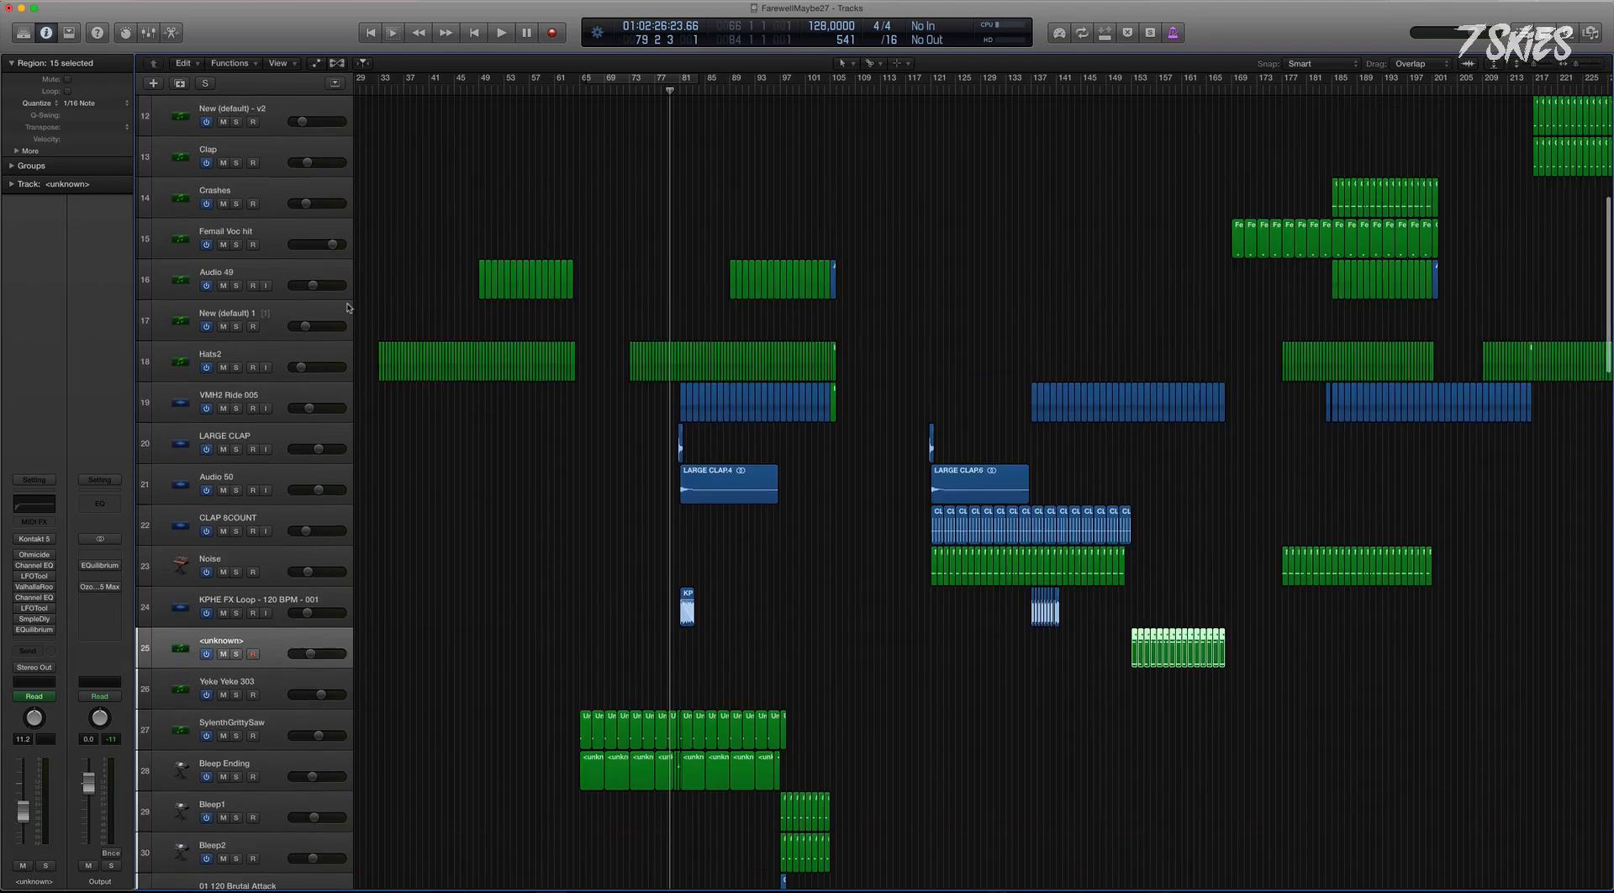
key("super+Up")
key("super+Up")
scroll(448, 301, "up", 4)
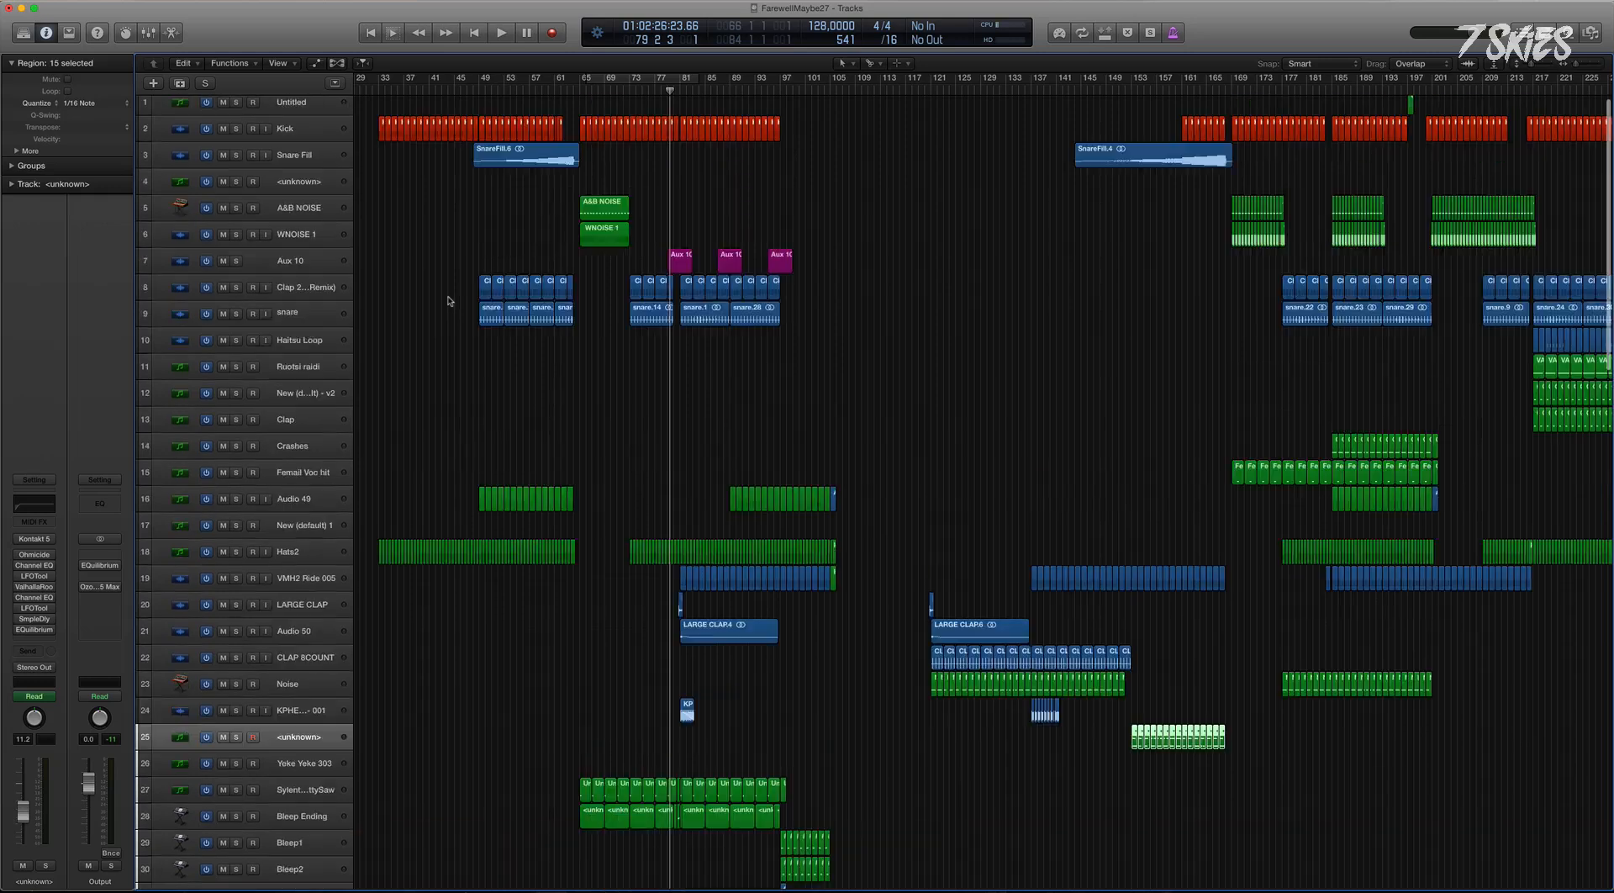
left_click(313, 296, "shift")
right_click(307, 310)
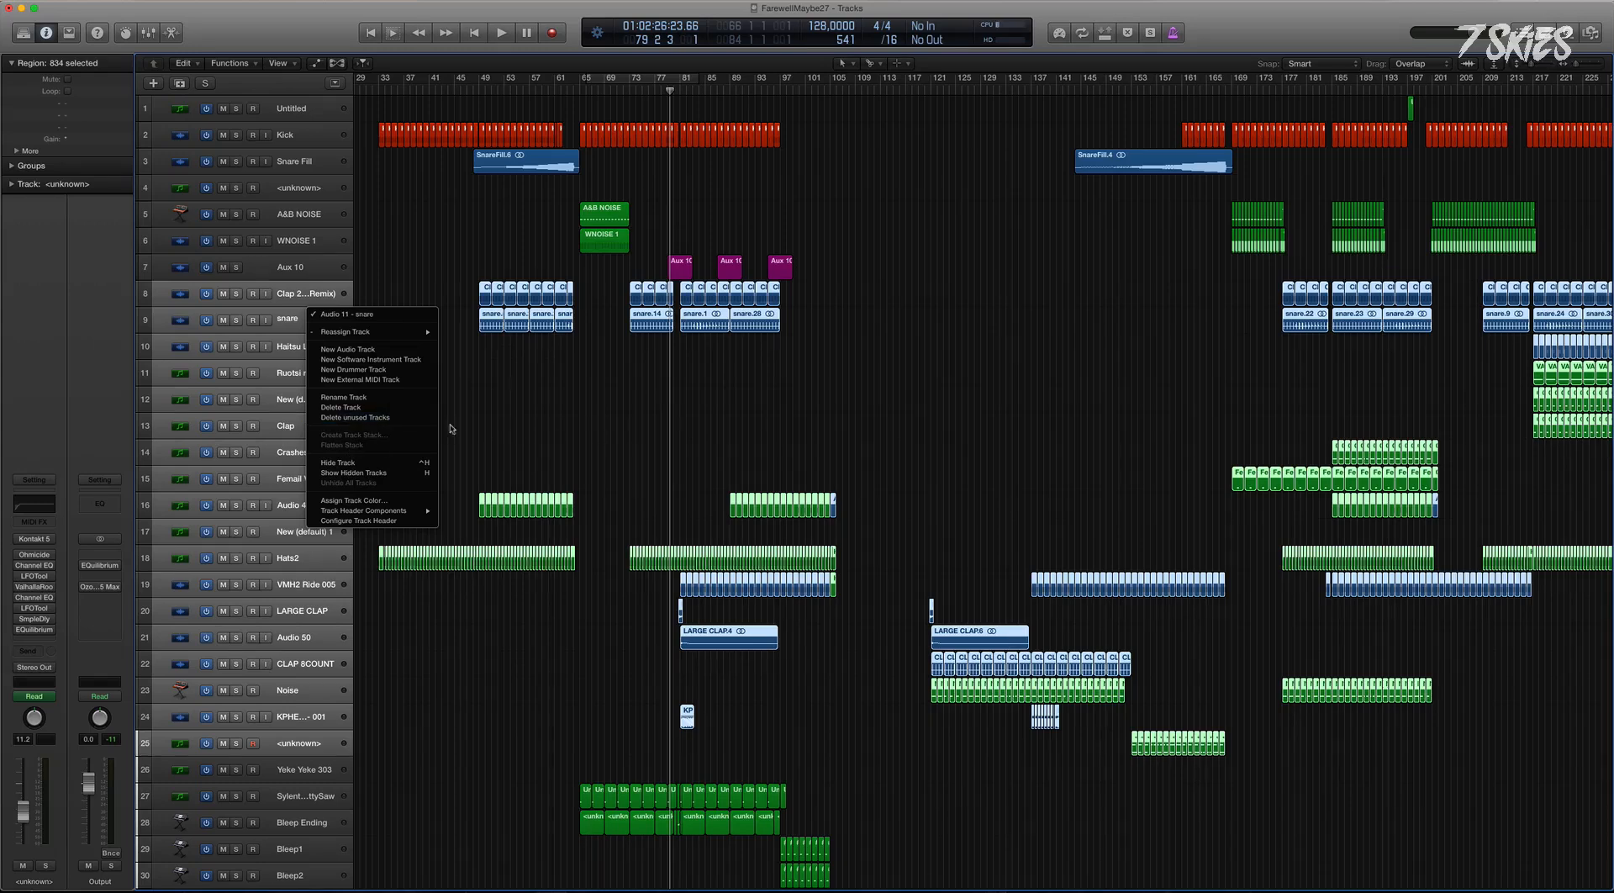
left_click(512, 429)
left_click(518, 479)
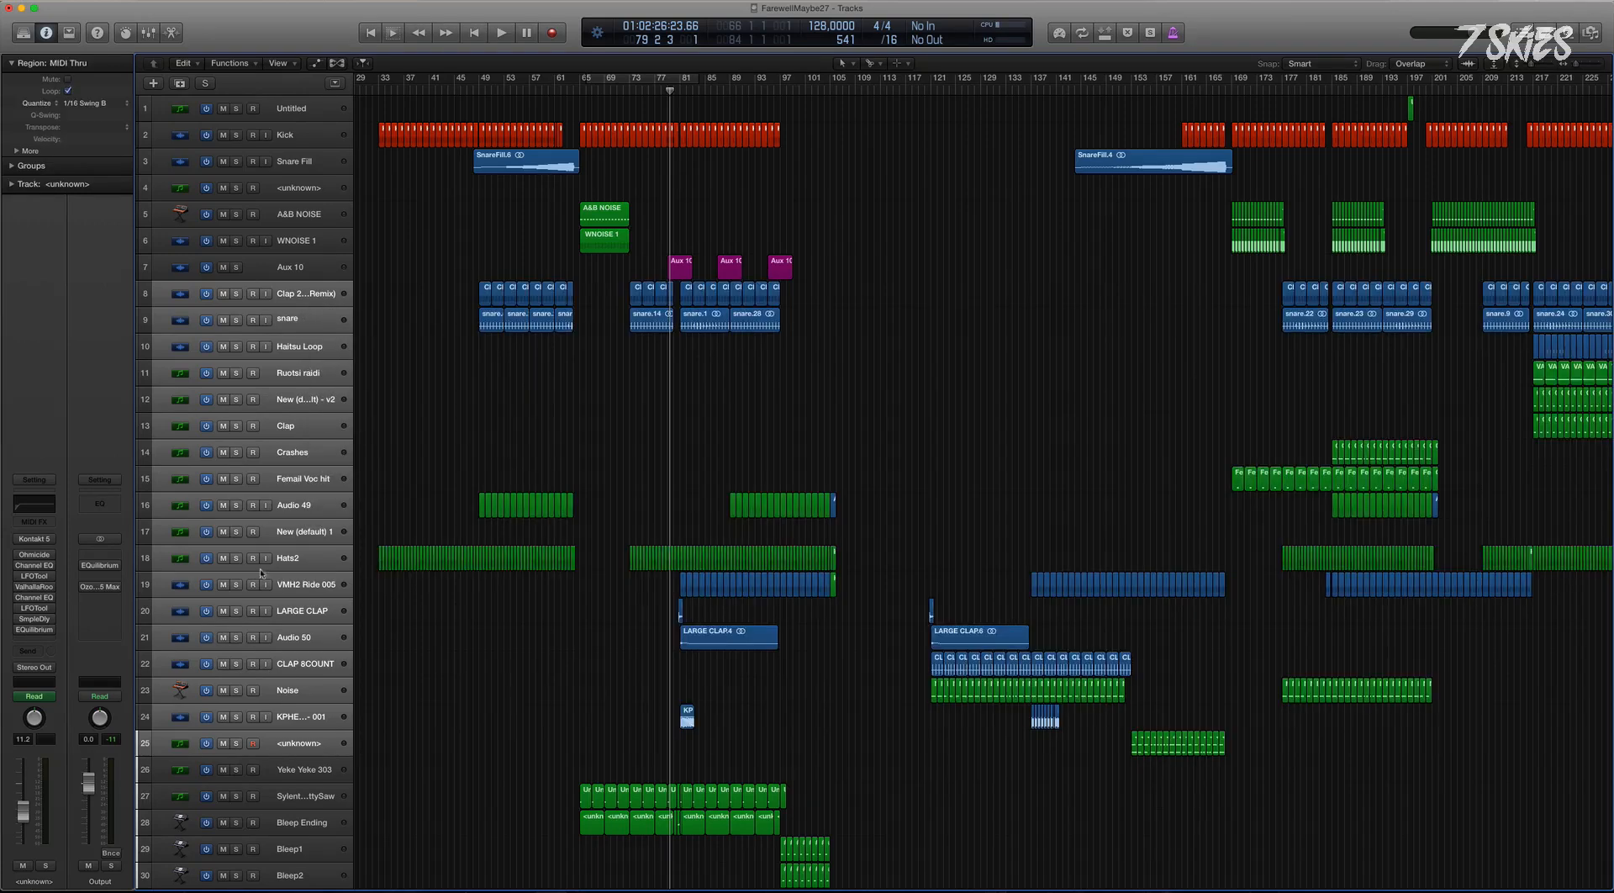
Open the first VMH2 Ride 005 folder region at bar 81, examine the regions inside, and return to the arrangement.
left_click(310, 590)
right_click(659, 559)
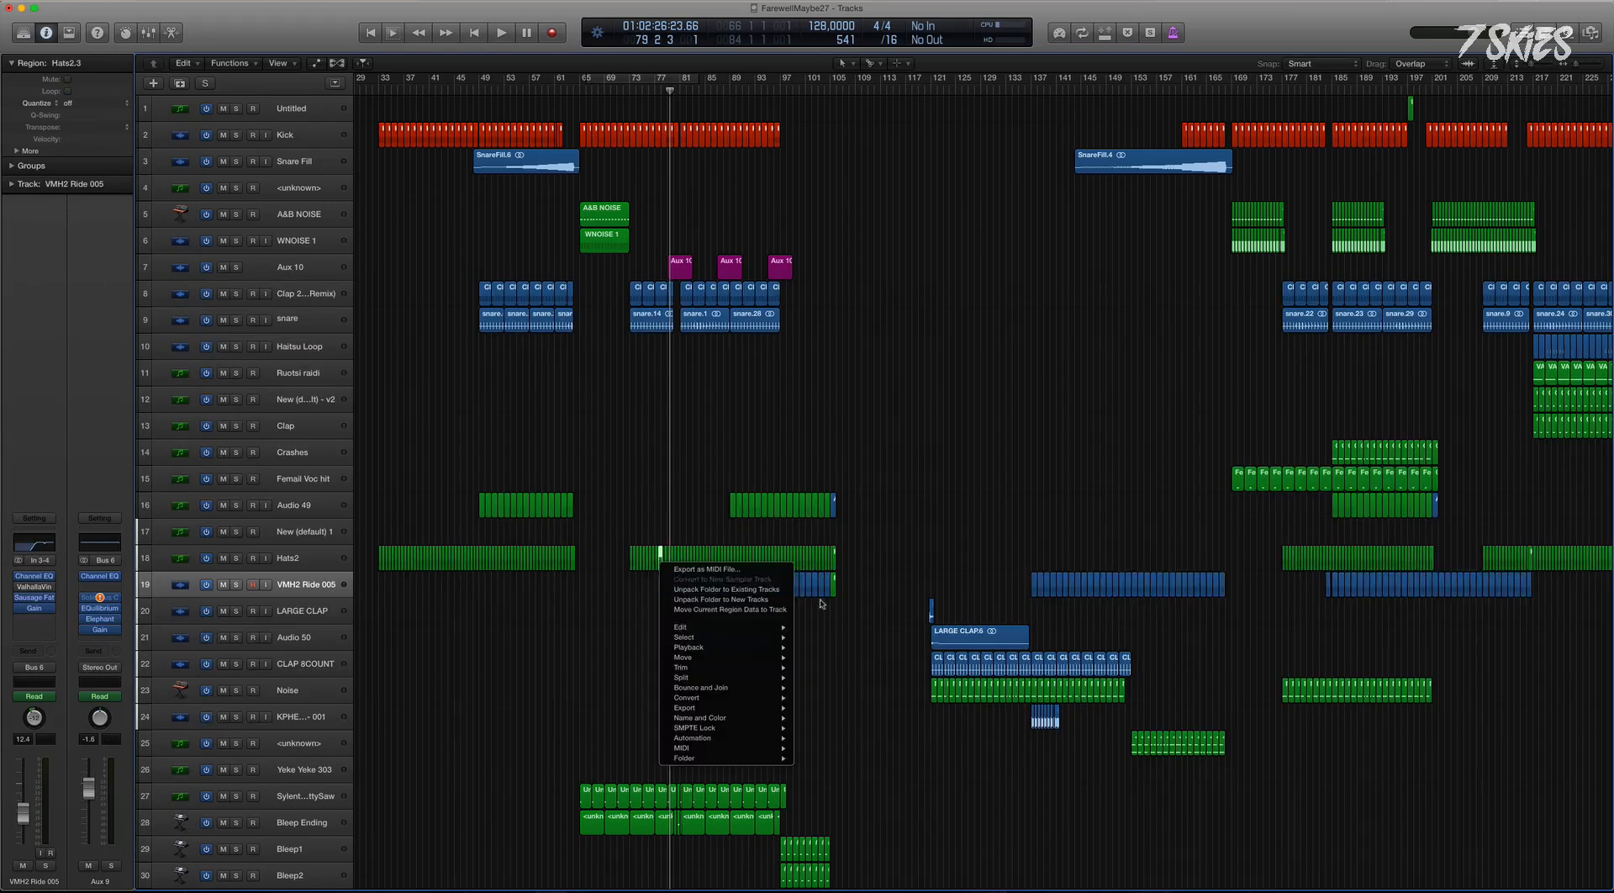
left_click(622, 531)
left_click_drag(631, 551, 856, 654)
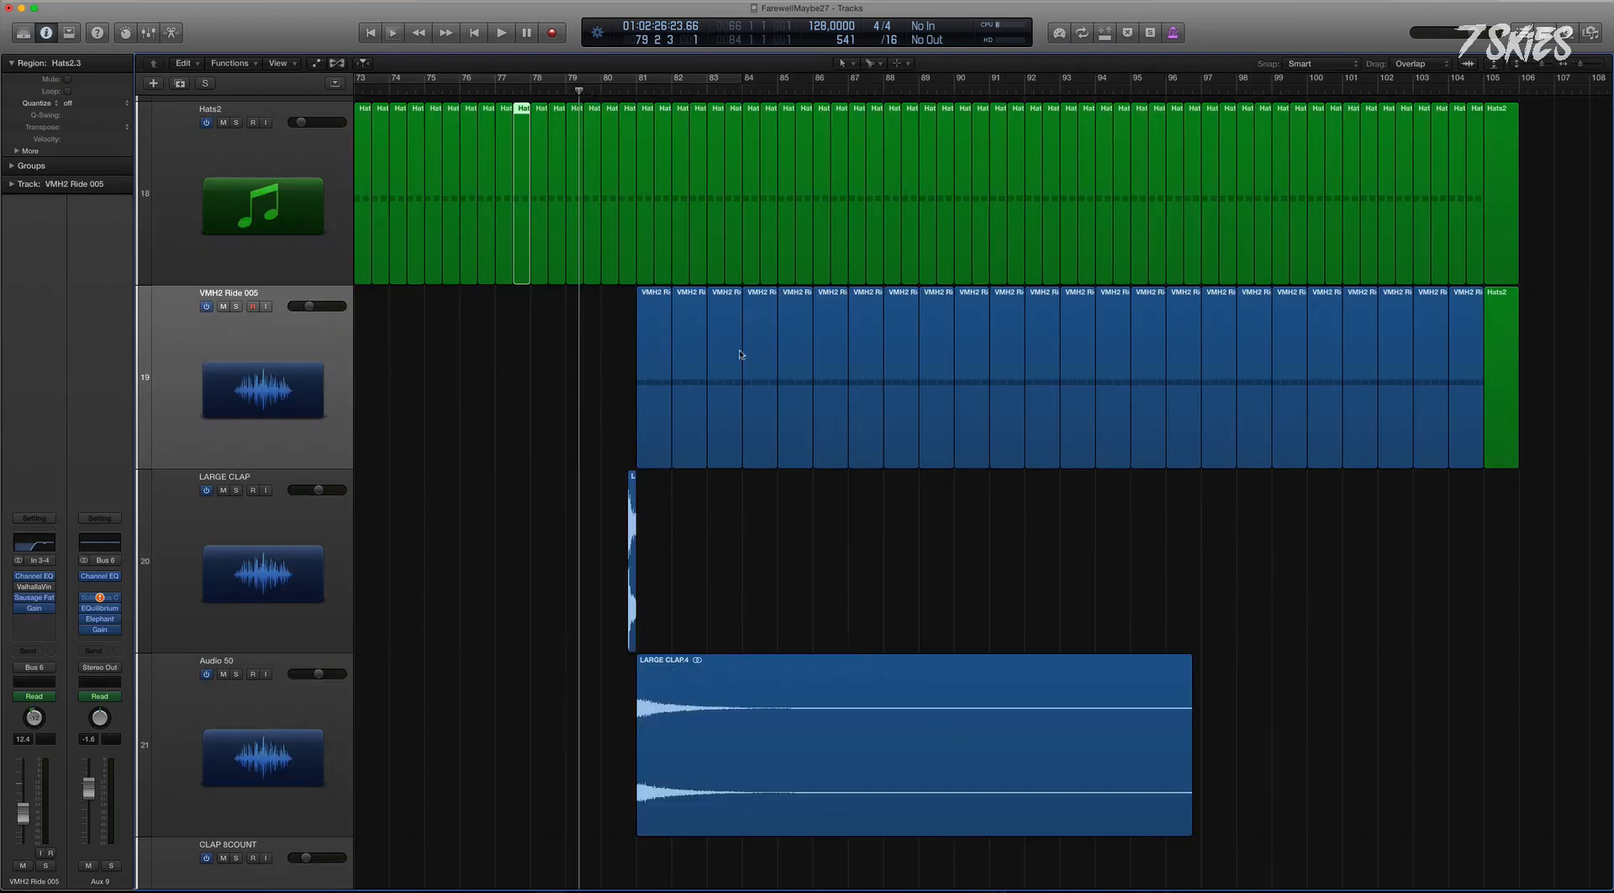
left_click(567, 437)
left_click(659, 405)
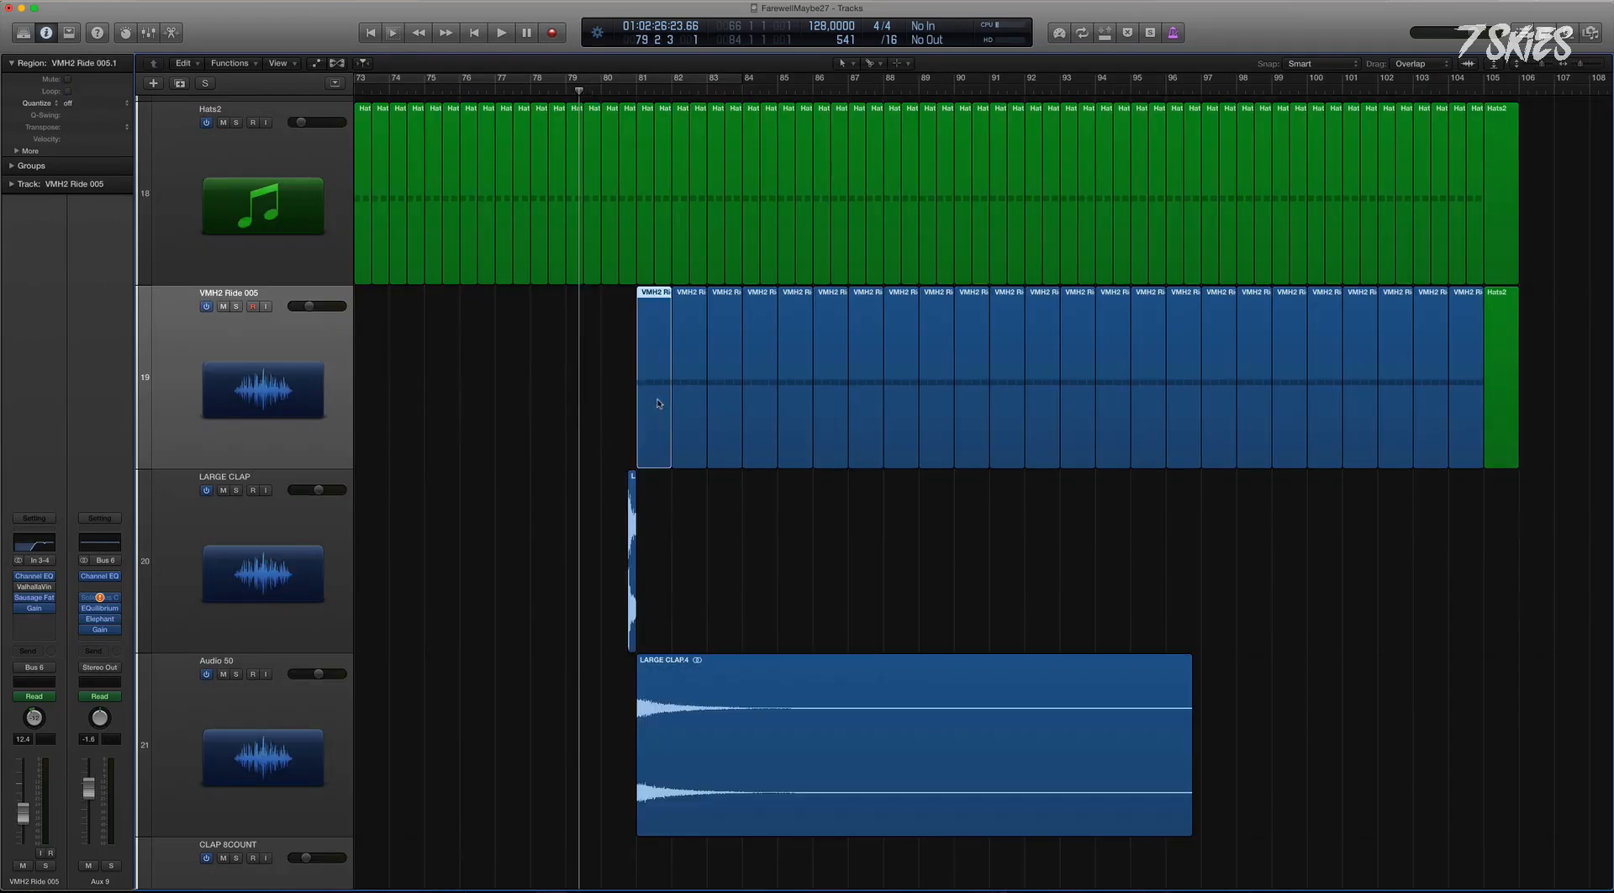
double_click(649, 409)
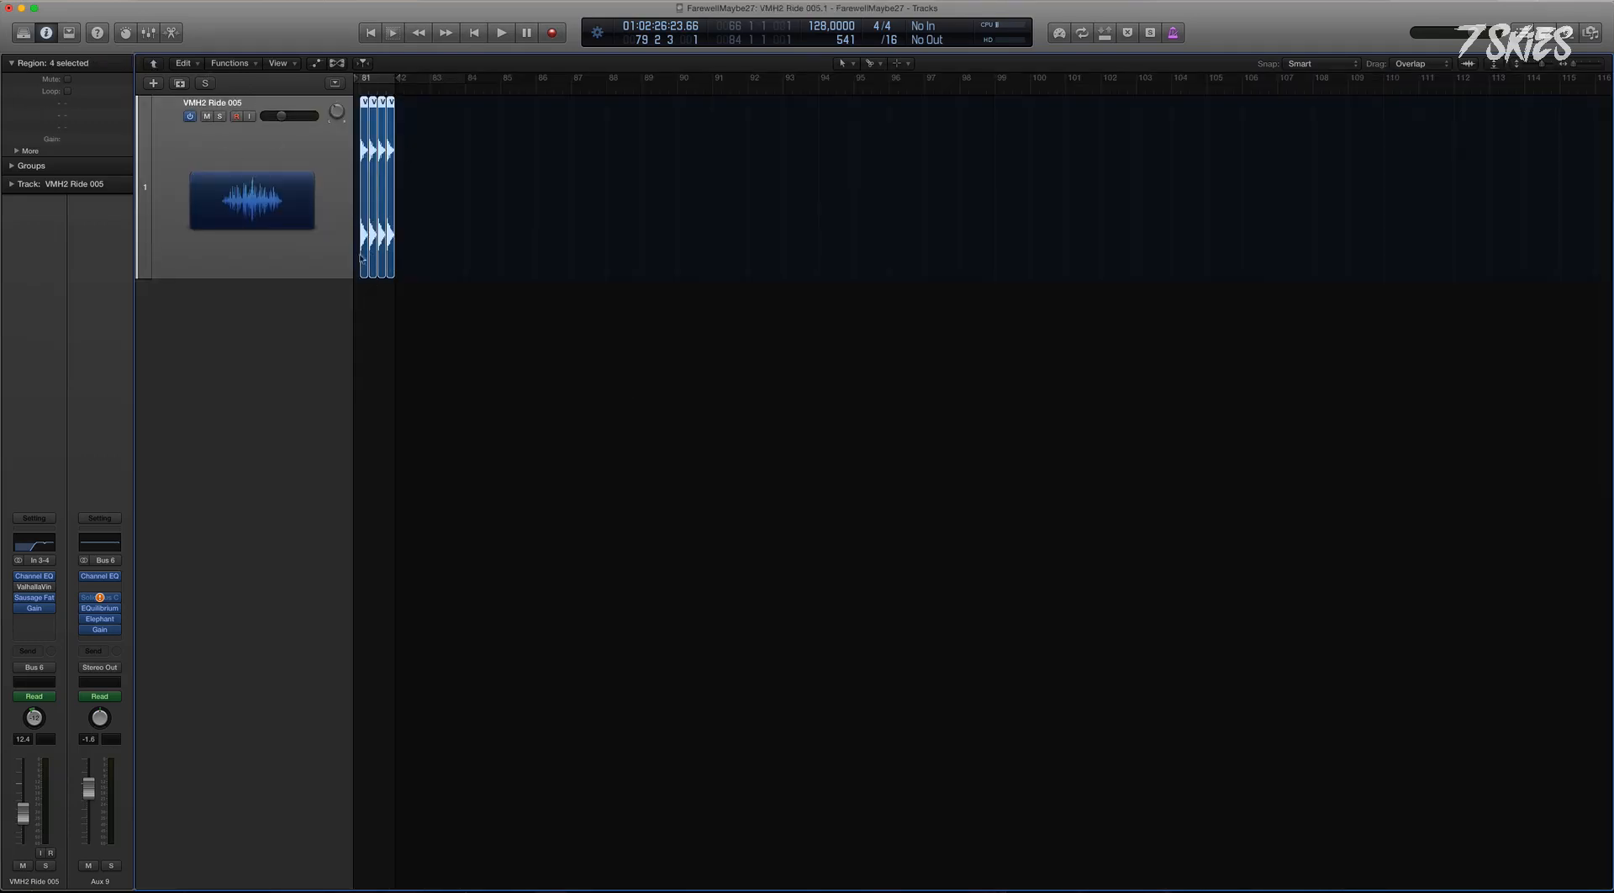
left_click(153, 63)
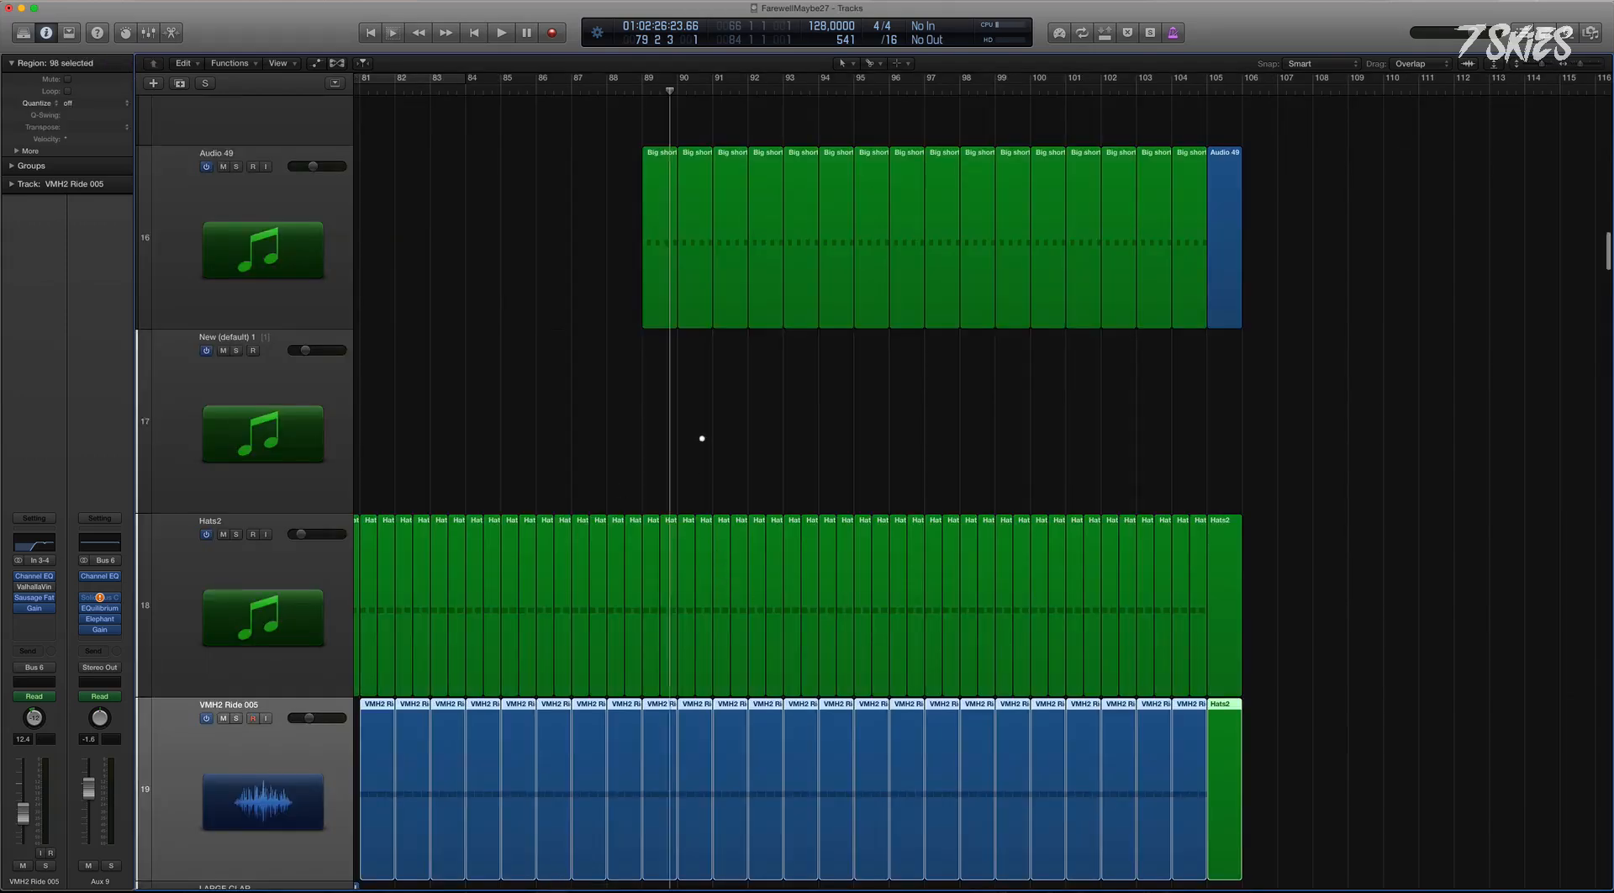
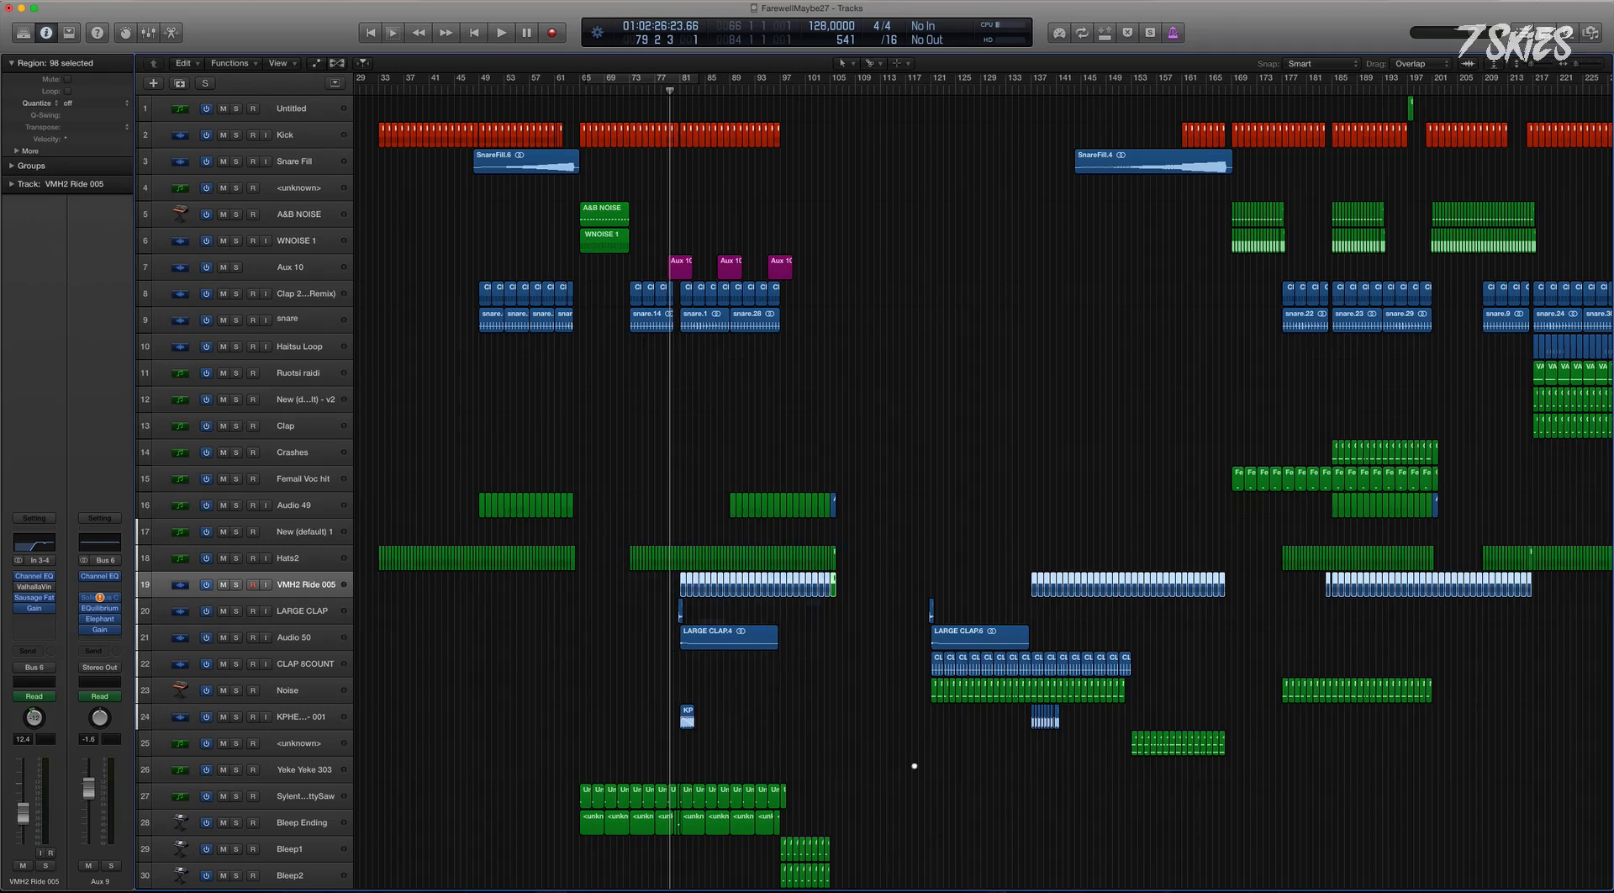
Build a pattern of four shortened LARGE CLAP region copies on the LARGE CLAP track, one beat apart and starting at bar 82.
left_click_drag(616, 521, 915, 766)
left_click_drag(565, 378, 717, 497)
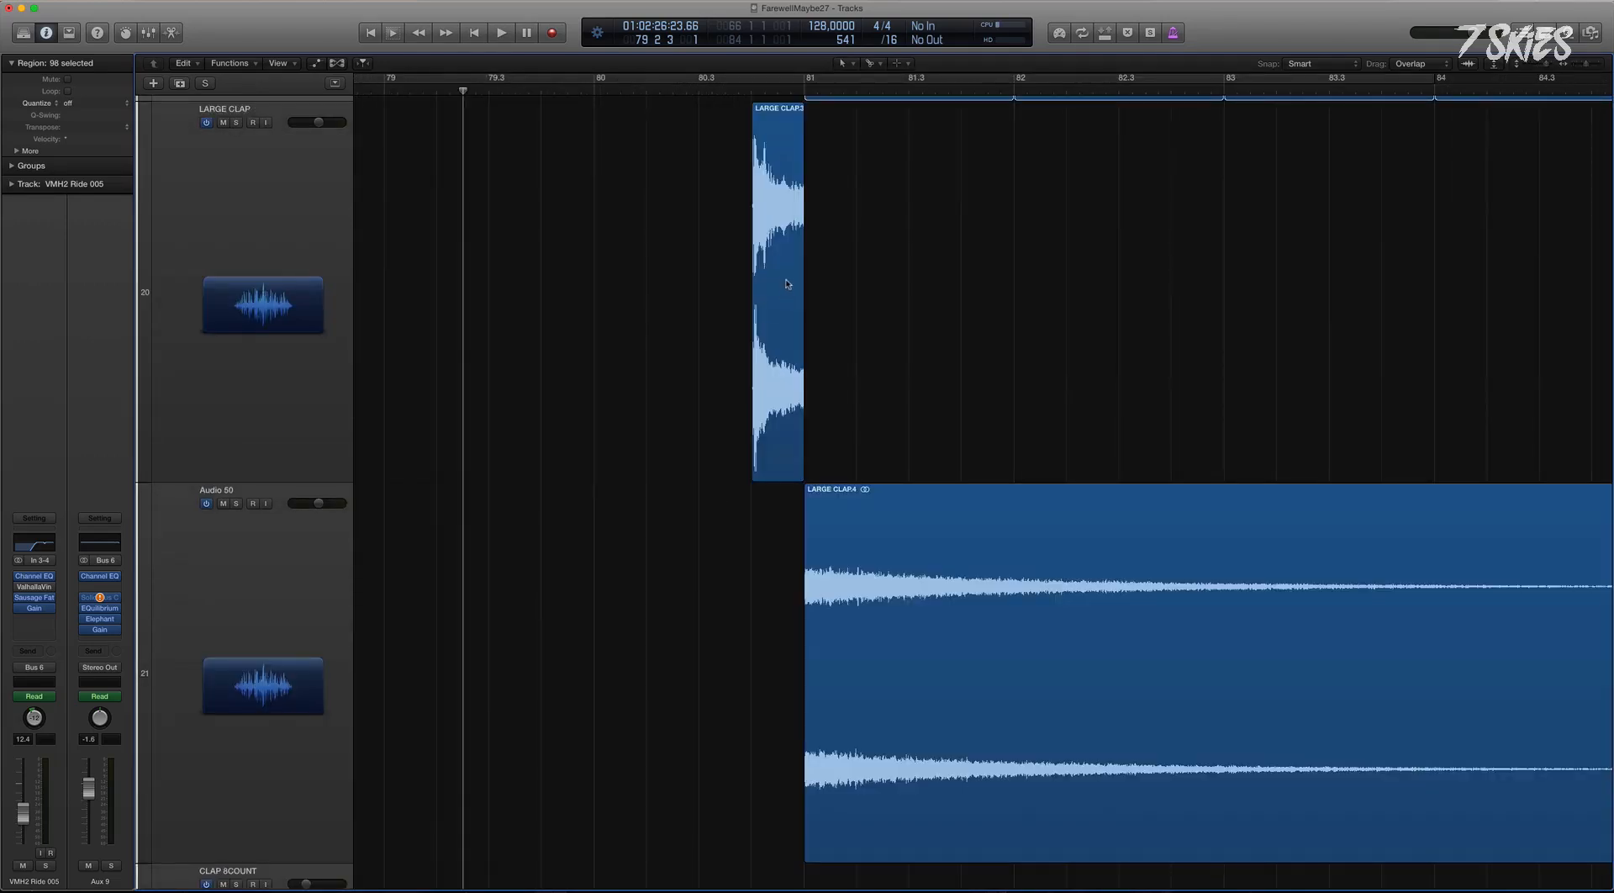
left_click_drag(787, 284, 891, 277)
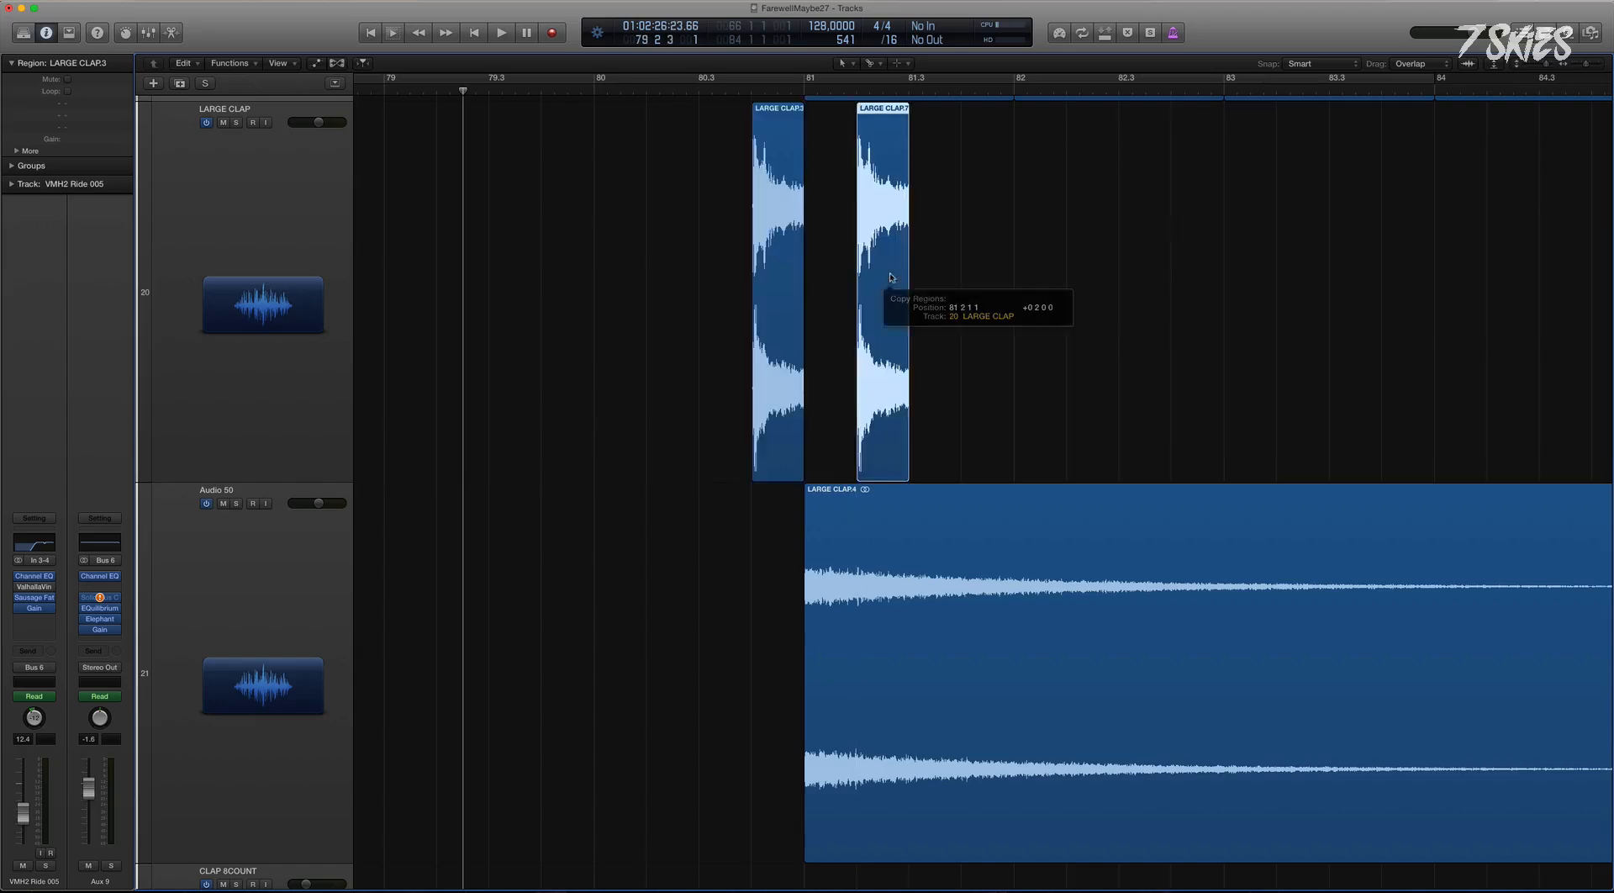
left_click_drag(930, 162, 927, 234)
key("Delete")
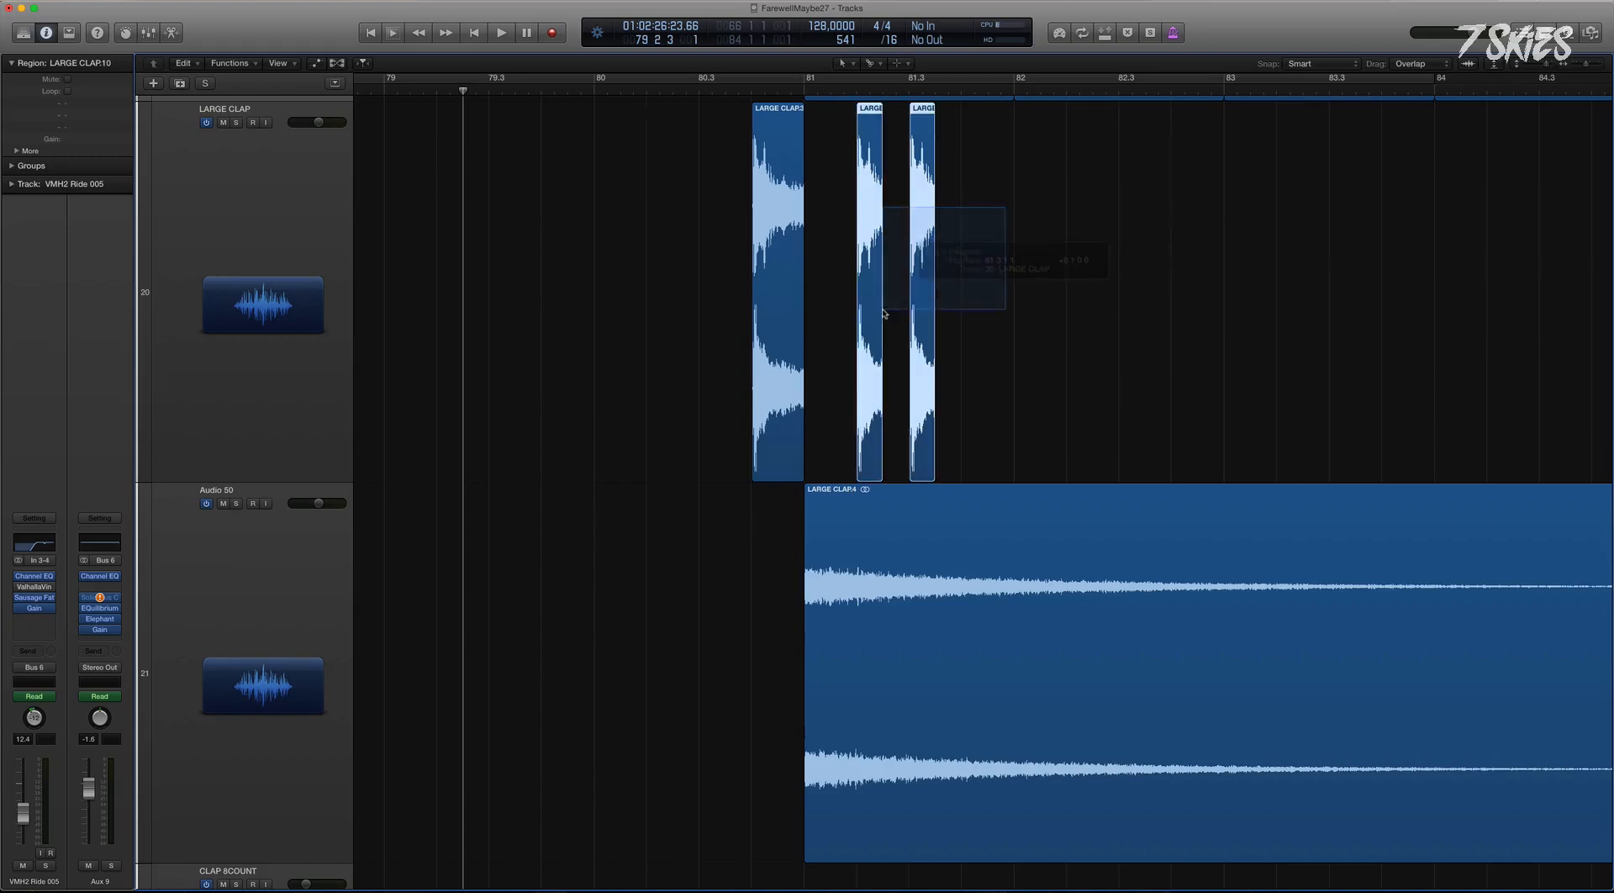
left_click_drag(882, 317, 981, 320)
left_click_drag(973, 323, 973, 323)
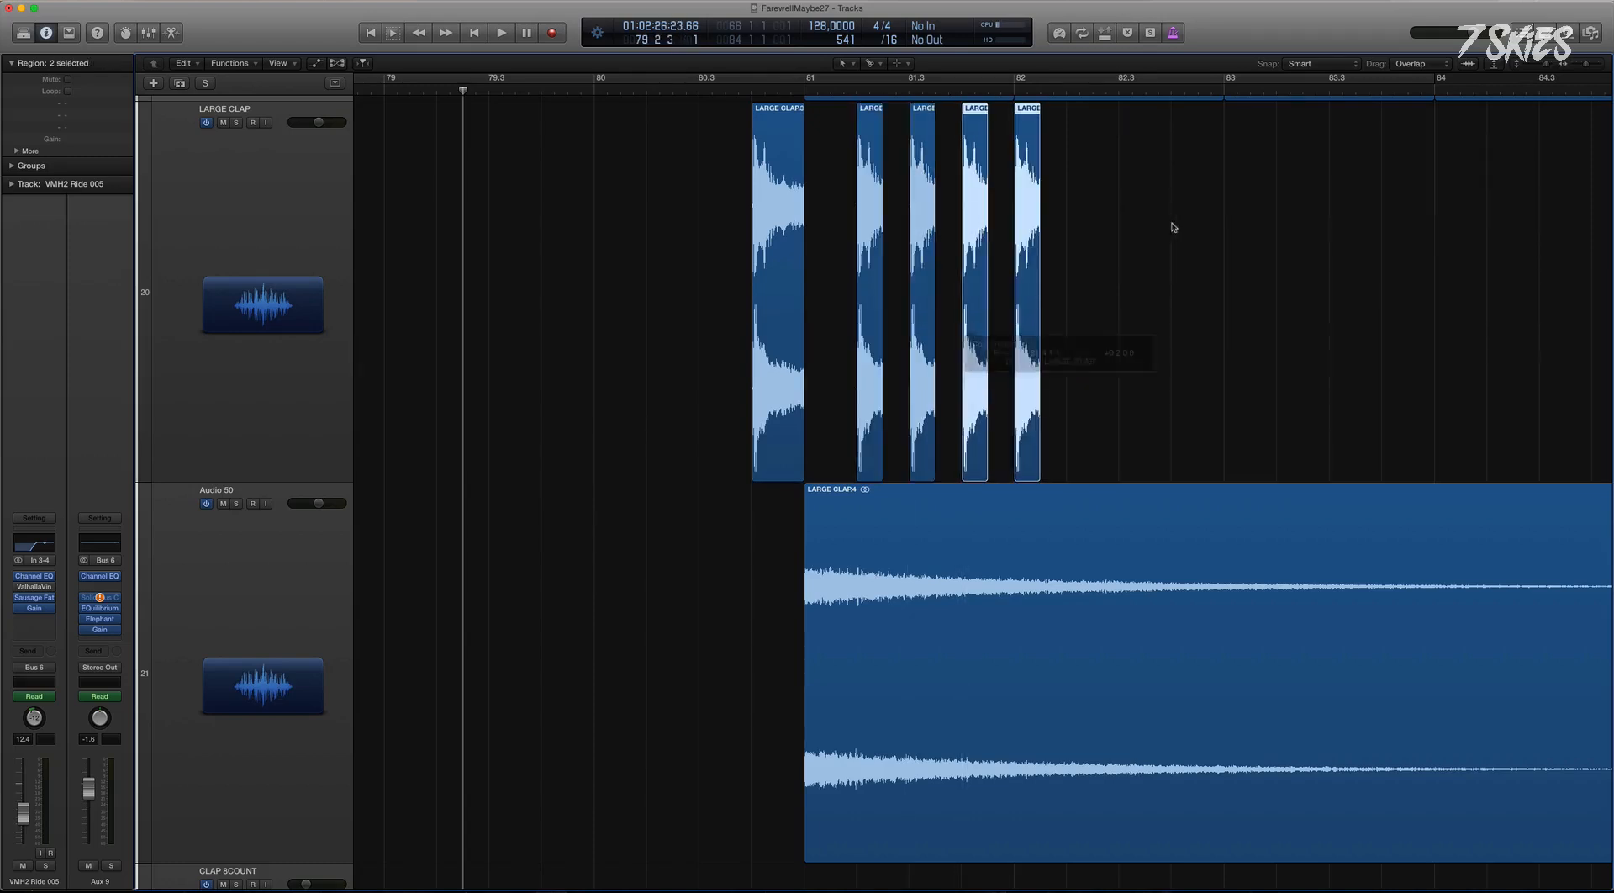
left_click_drag(1173, 224, 1035, 342)
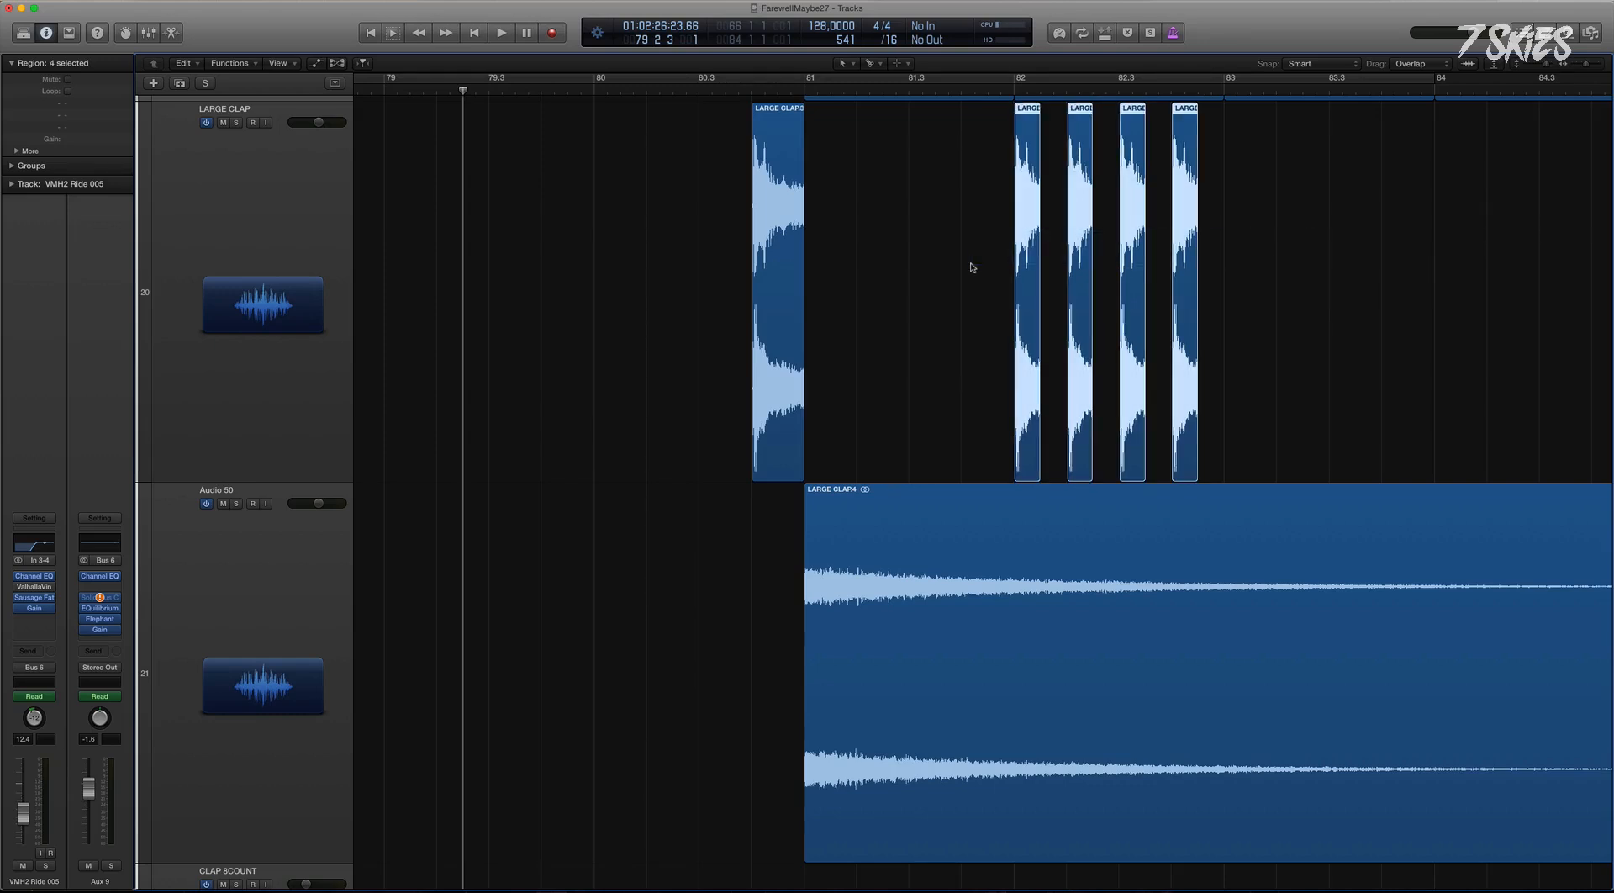
Pack the four selected LARGE CLAP copies into a single folder region and loop it.
key("super+j")
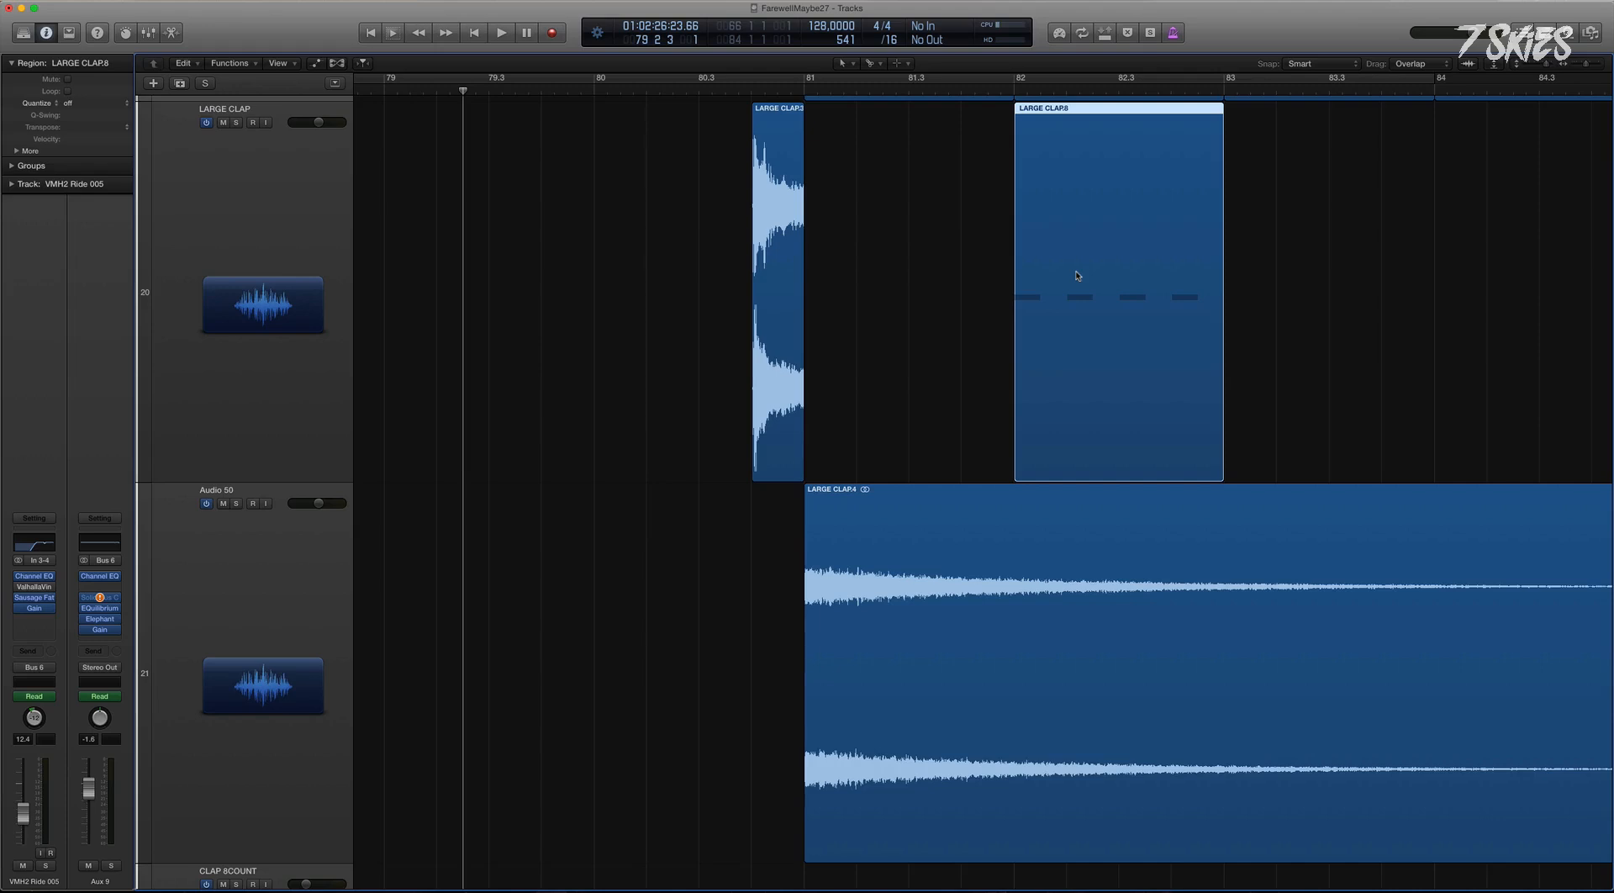
key("l")
left_click(1051, 243, "ctrl+alt")
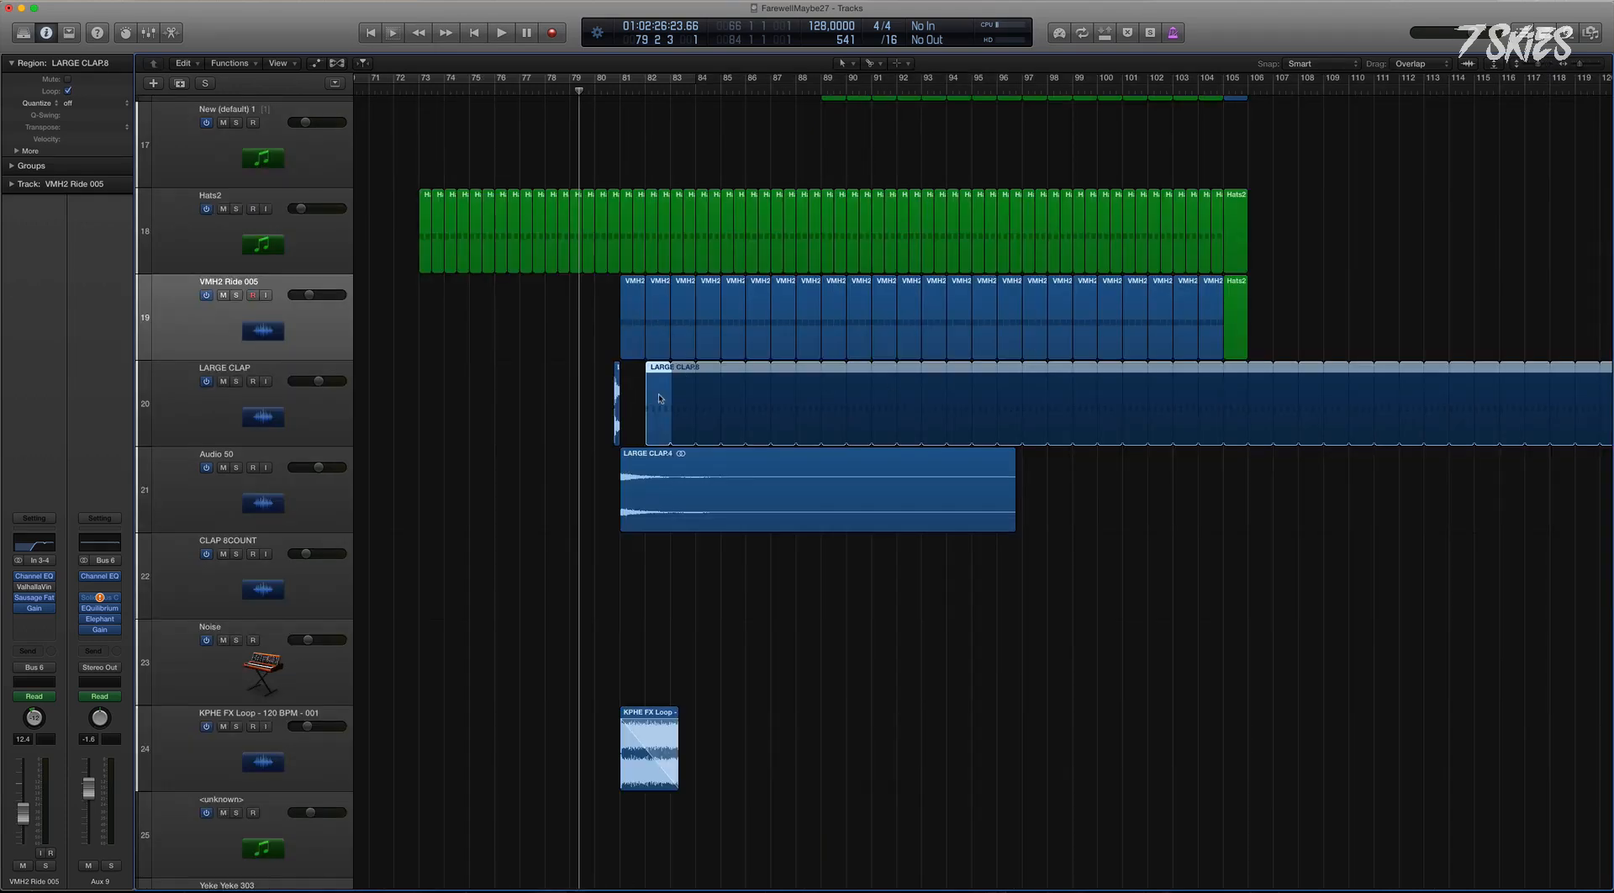
Delete the looped LARGE CLAP folder region that starts at bar 82.
key("Delete")
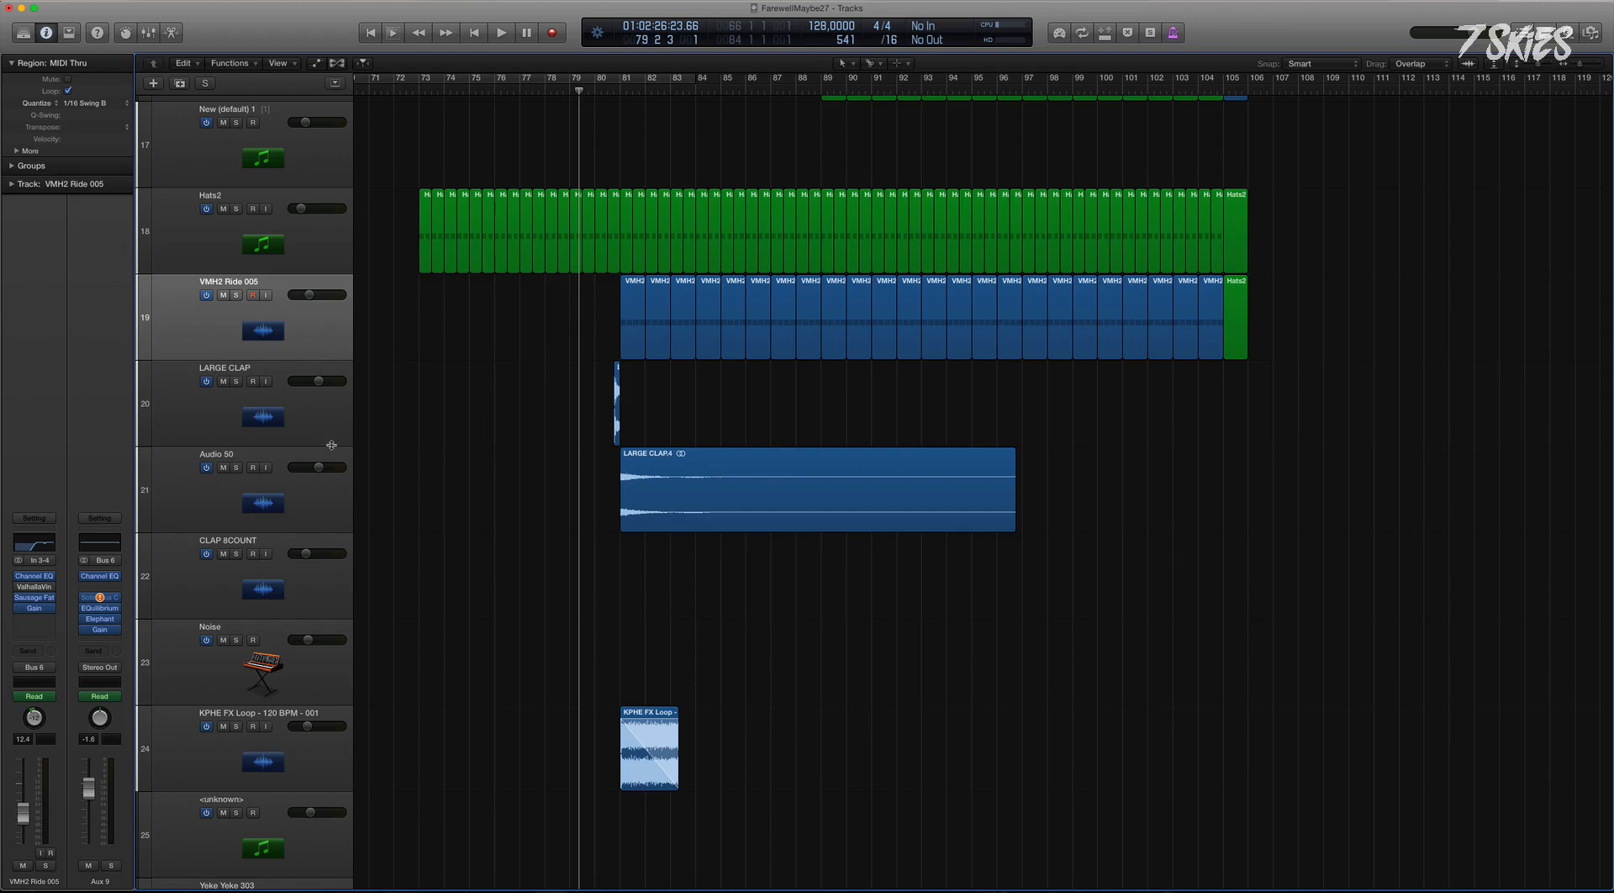
key("z")
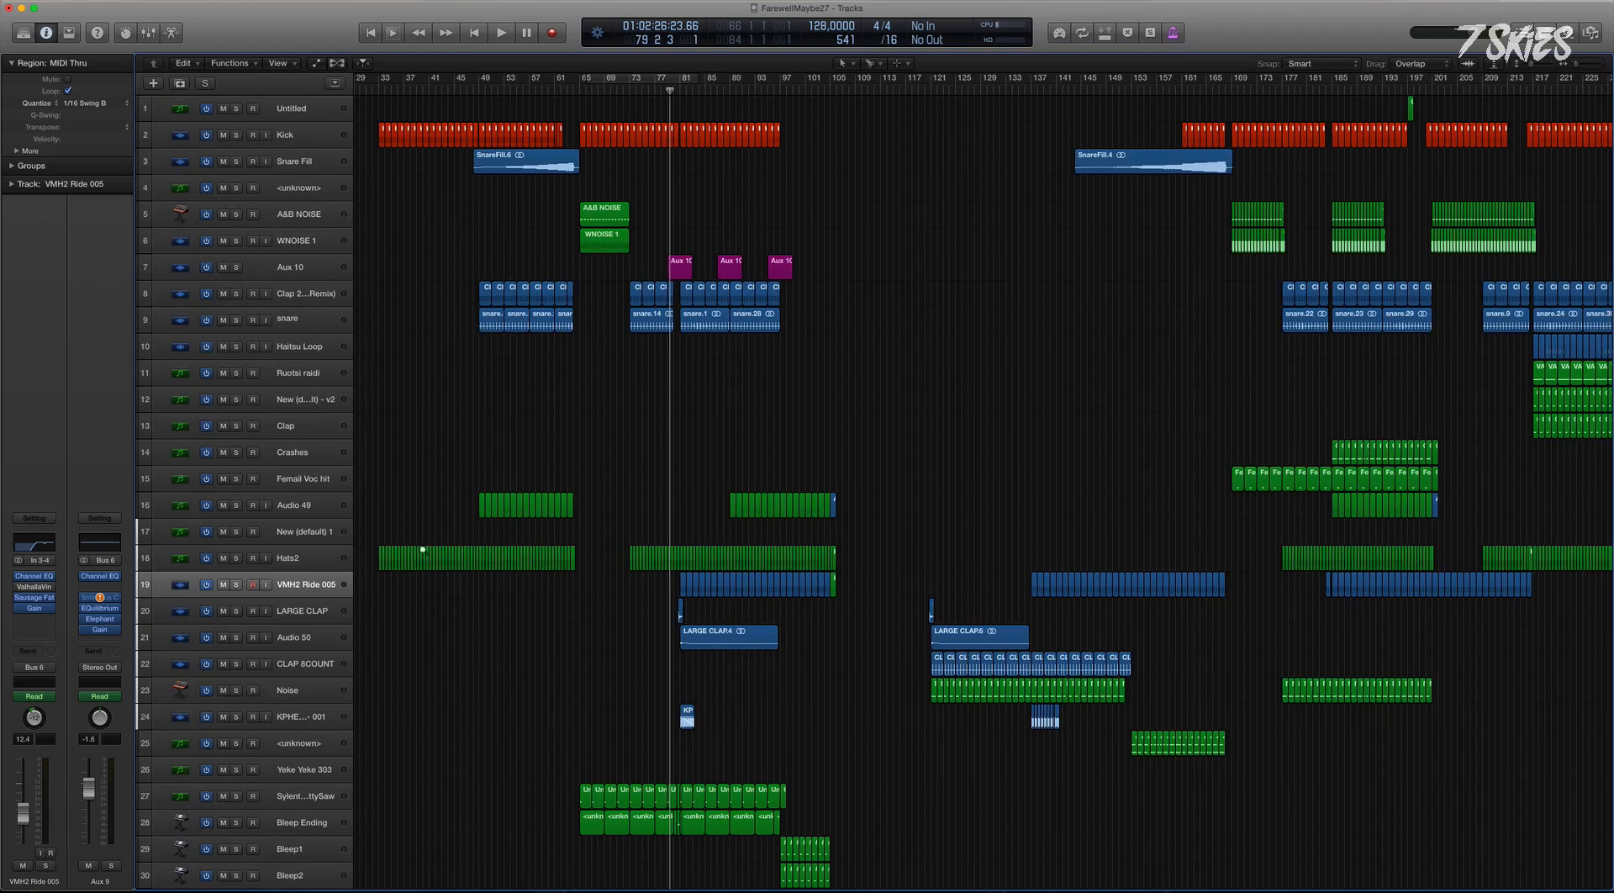
Select the New (default) 1 and Hats2 tracks and examine the Hats2 regions from bar 73.
scroll(443, 607, "down", 5)
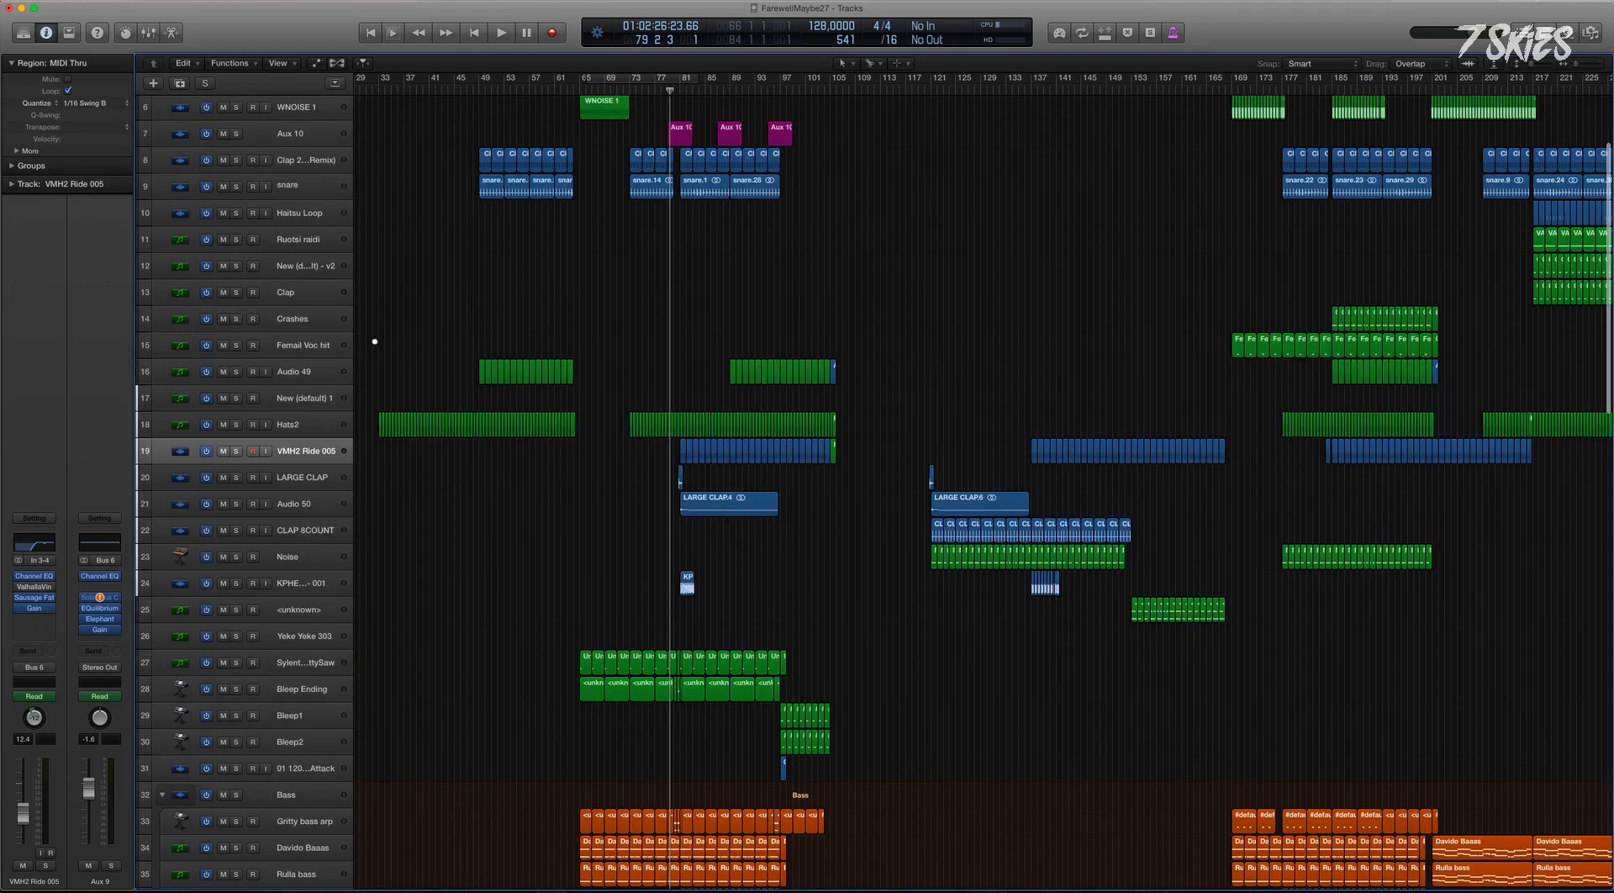
key("z")
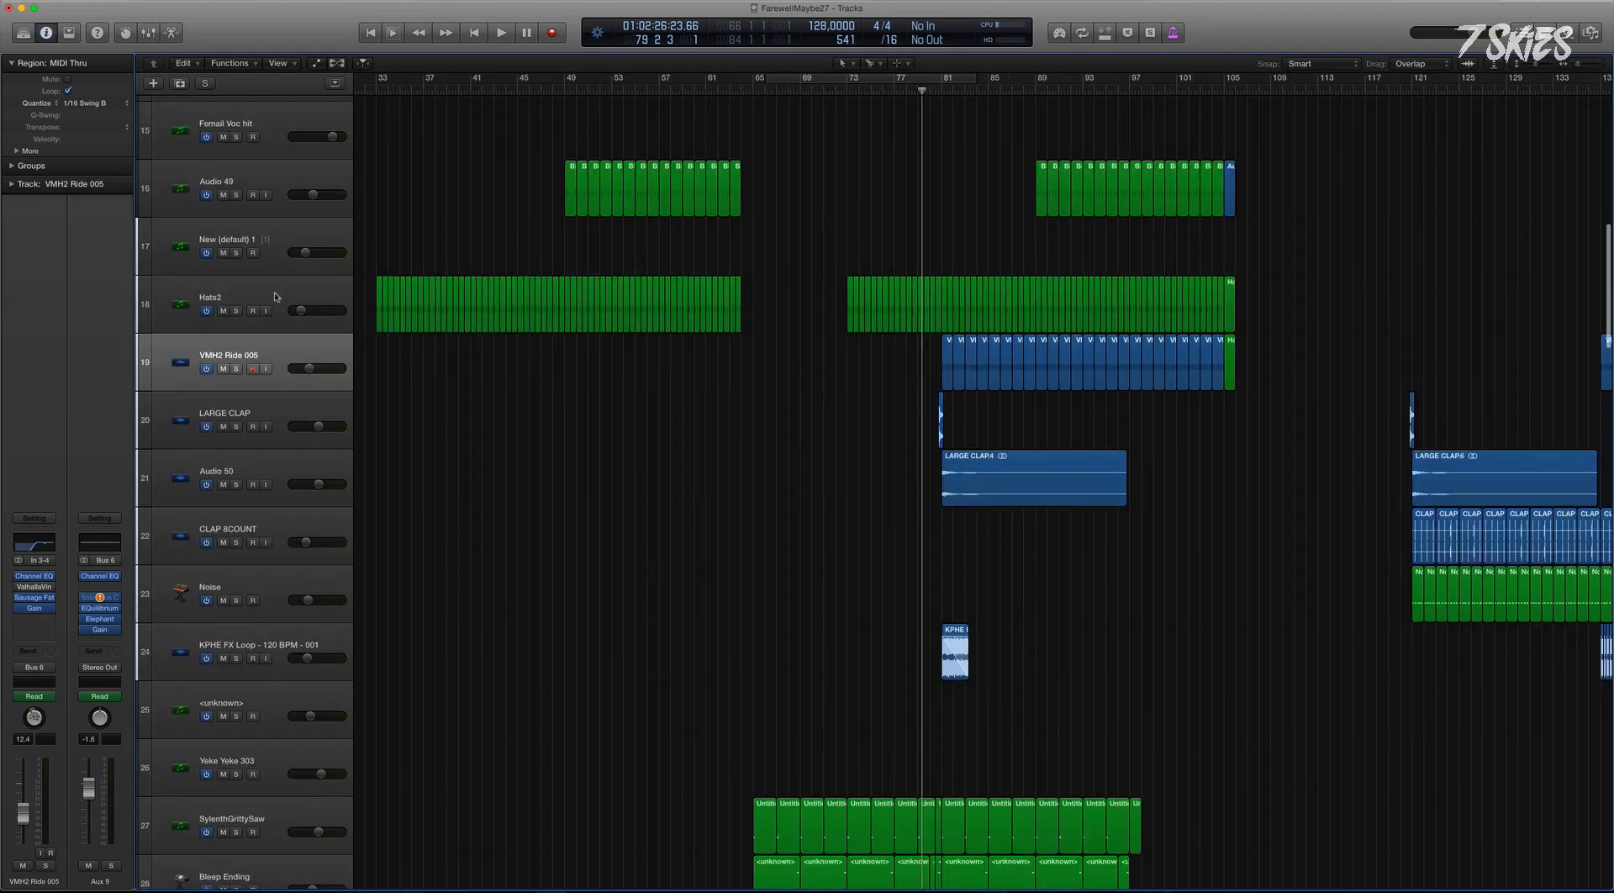
left_click(274, 296)
left_click(274, 224, "shift")
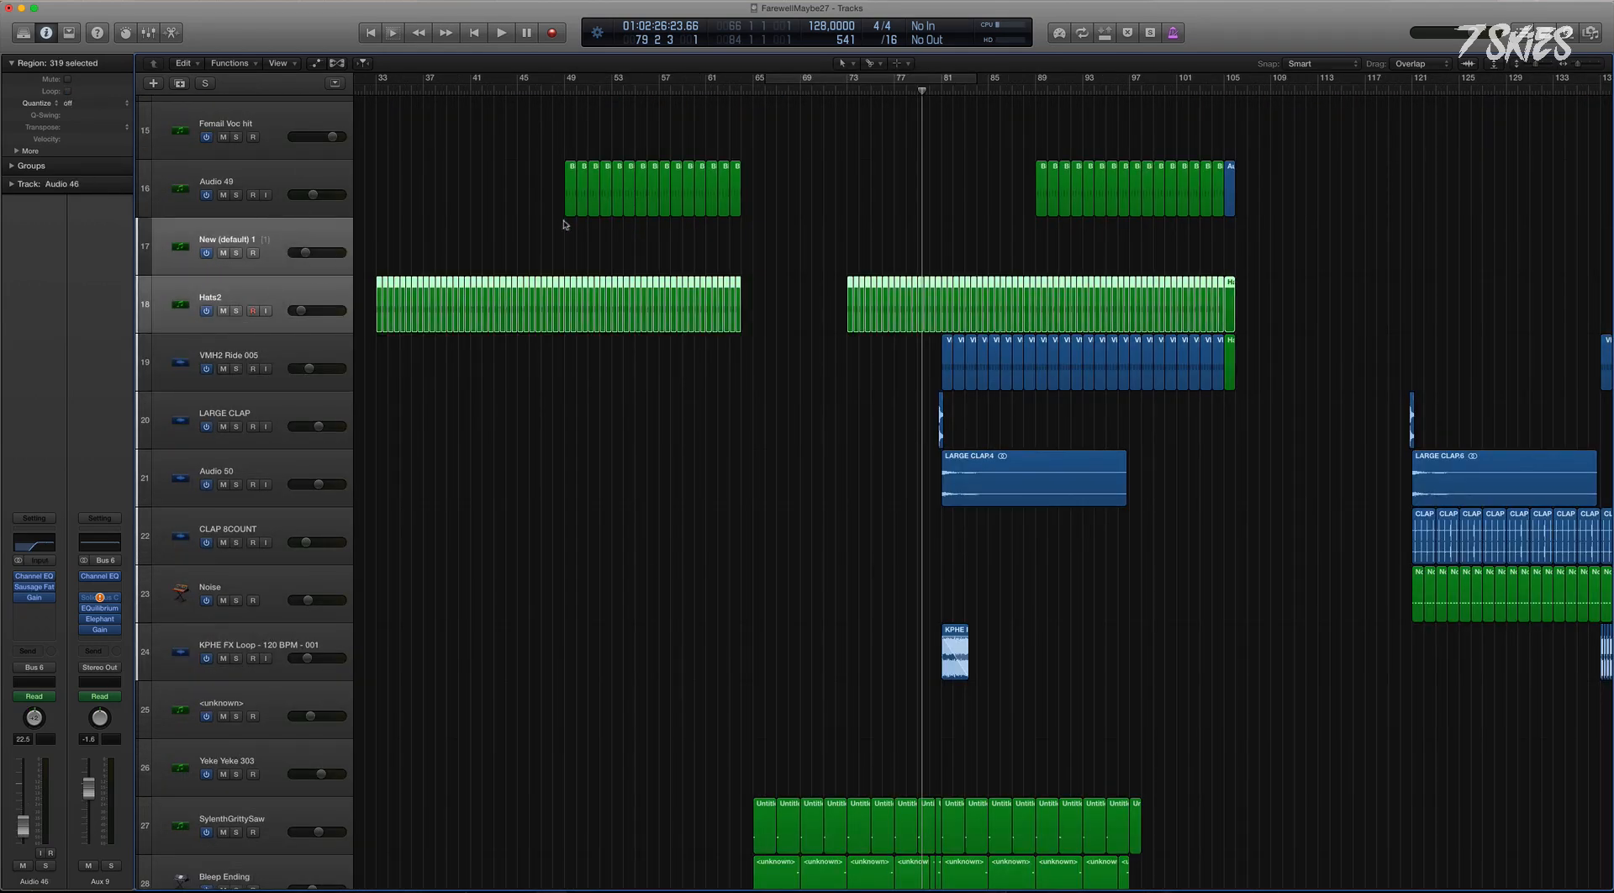
left_click_drag(829, 288, 961, 387)
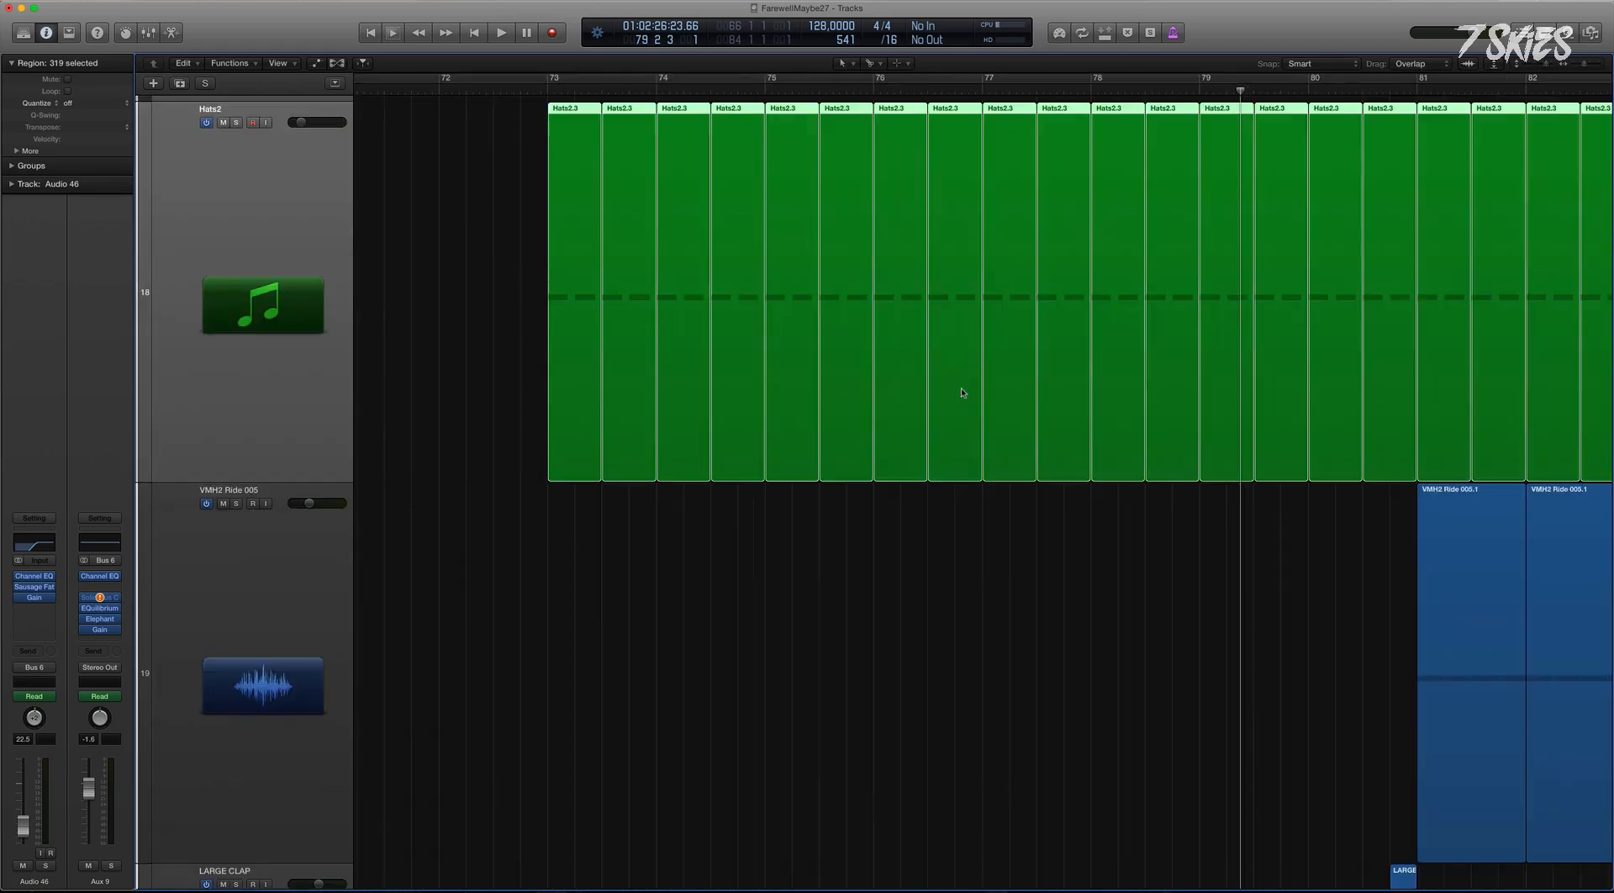
key("z")
left_click(494, 241)
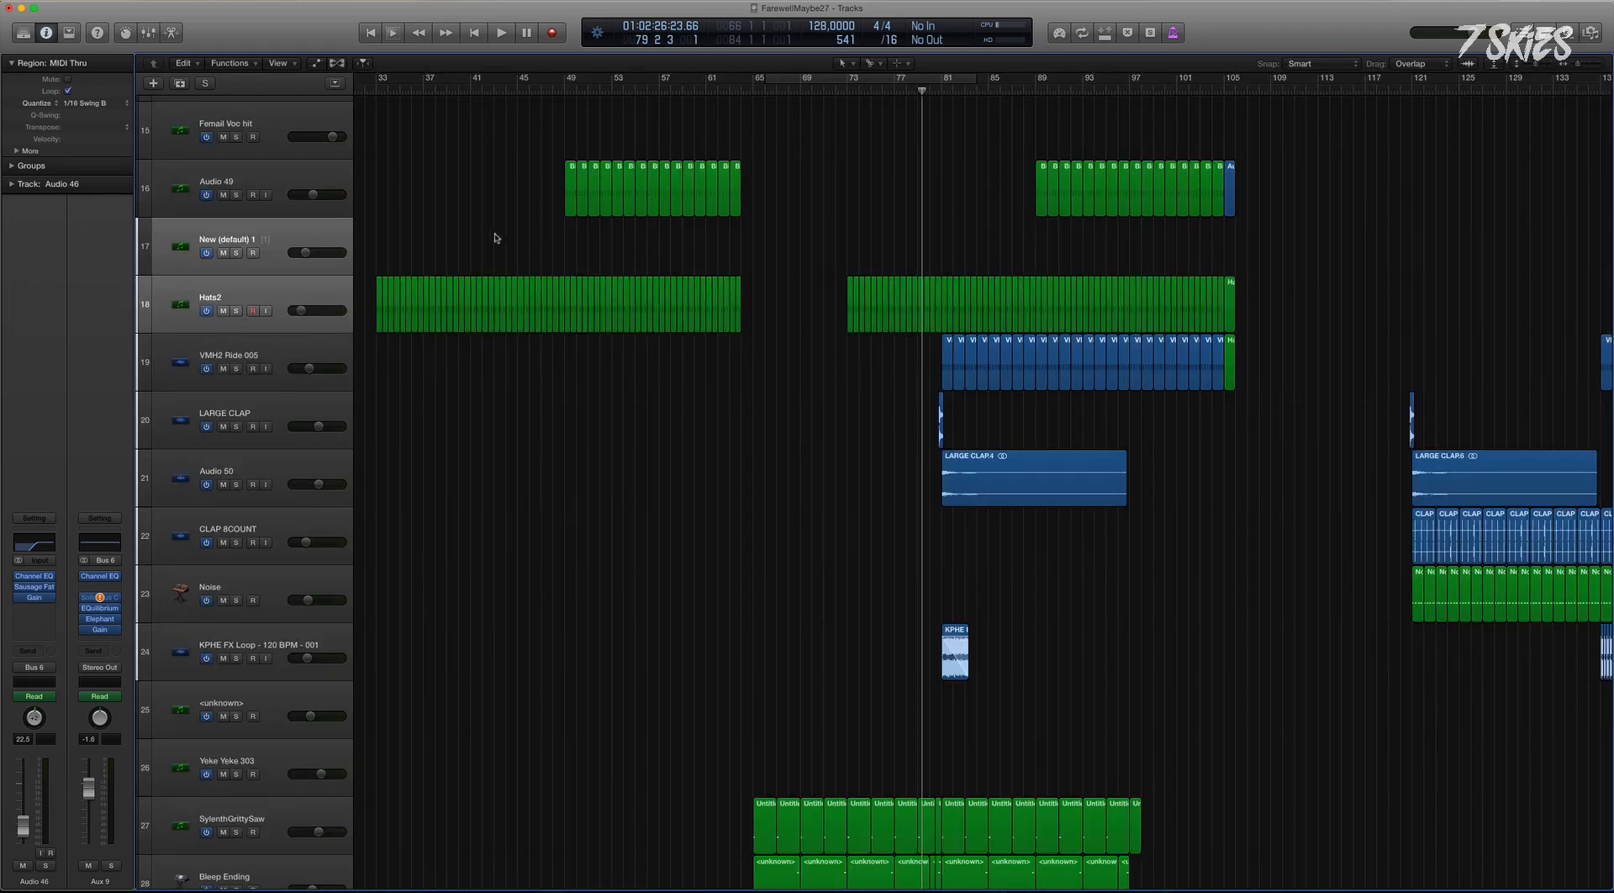
Group the LARGE CLAP and Audio 50 tracks into a new folder track stack.
scroll(421, 385, "down", 3)
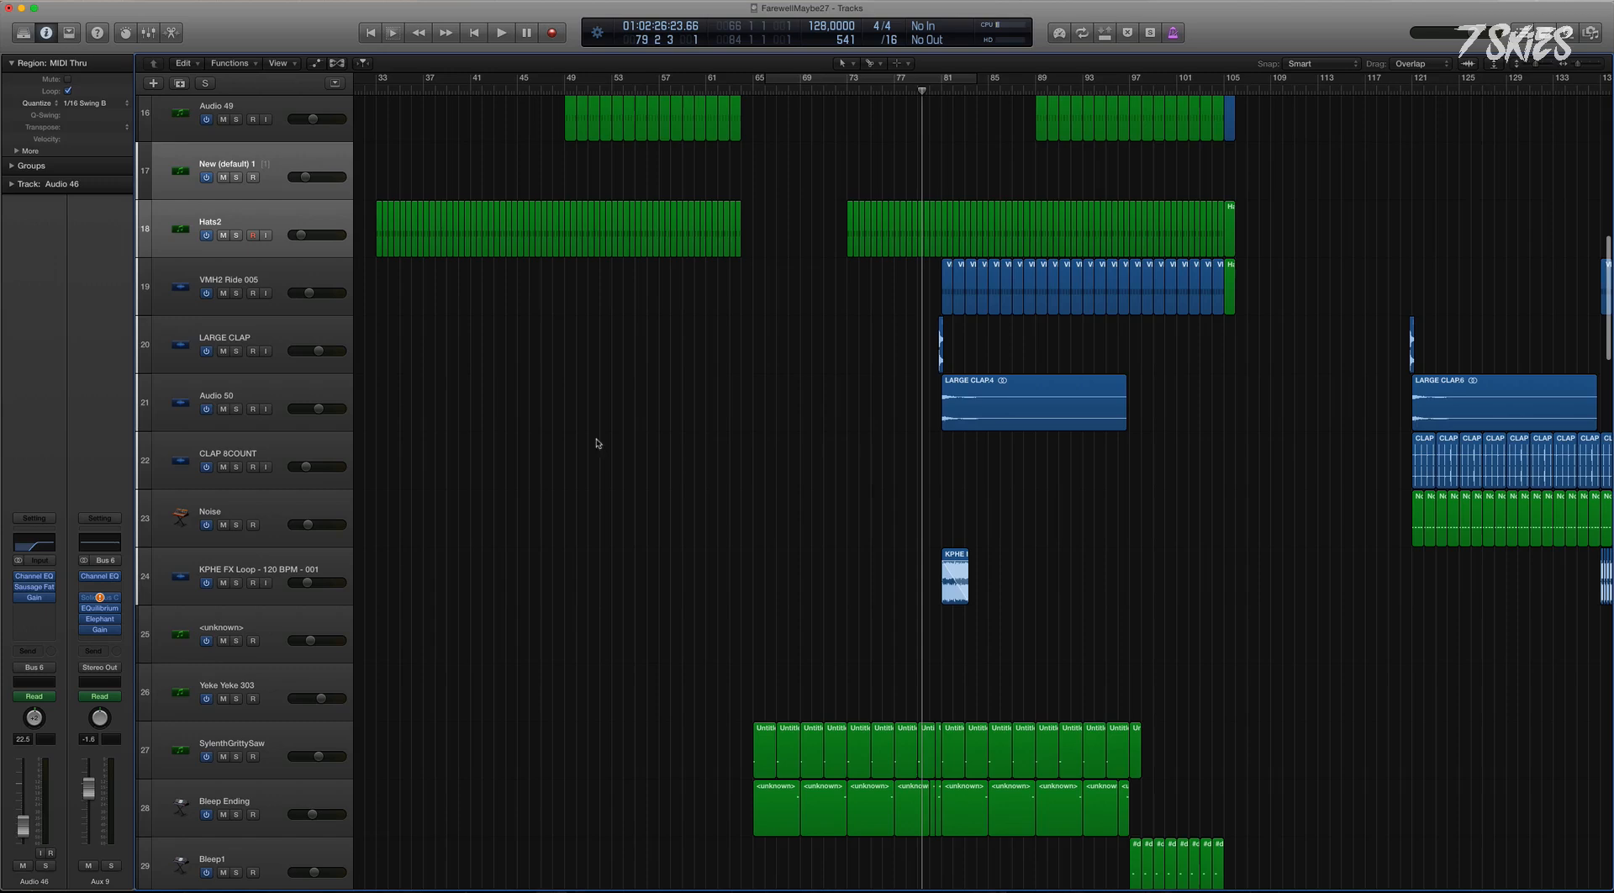
left_click(303, 385)
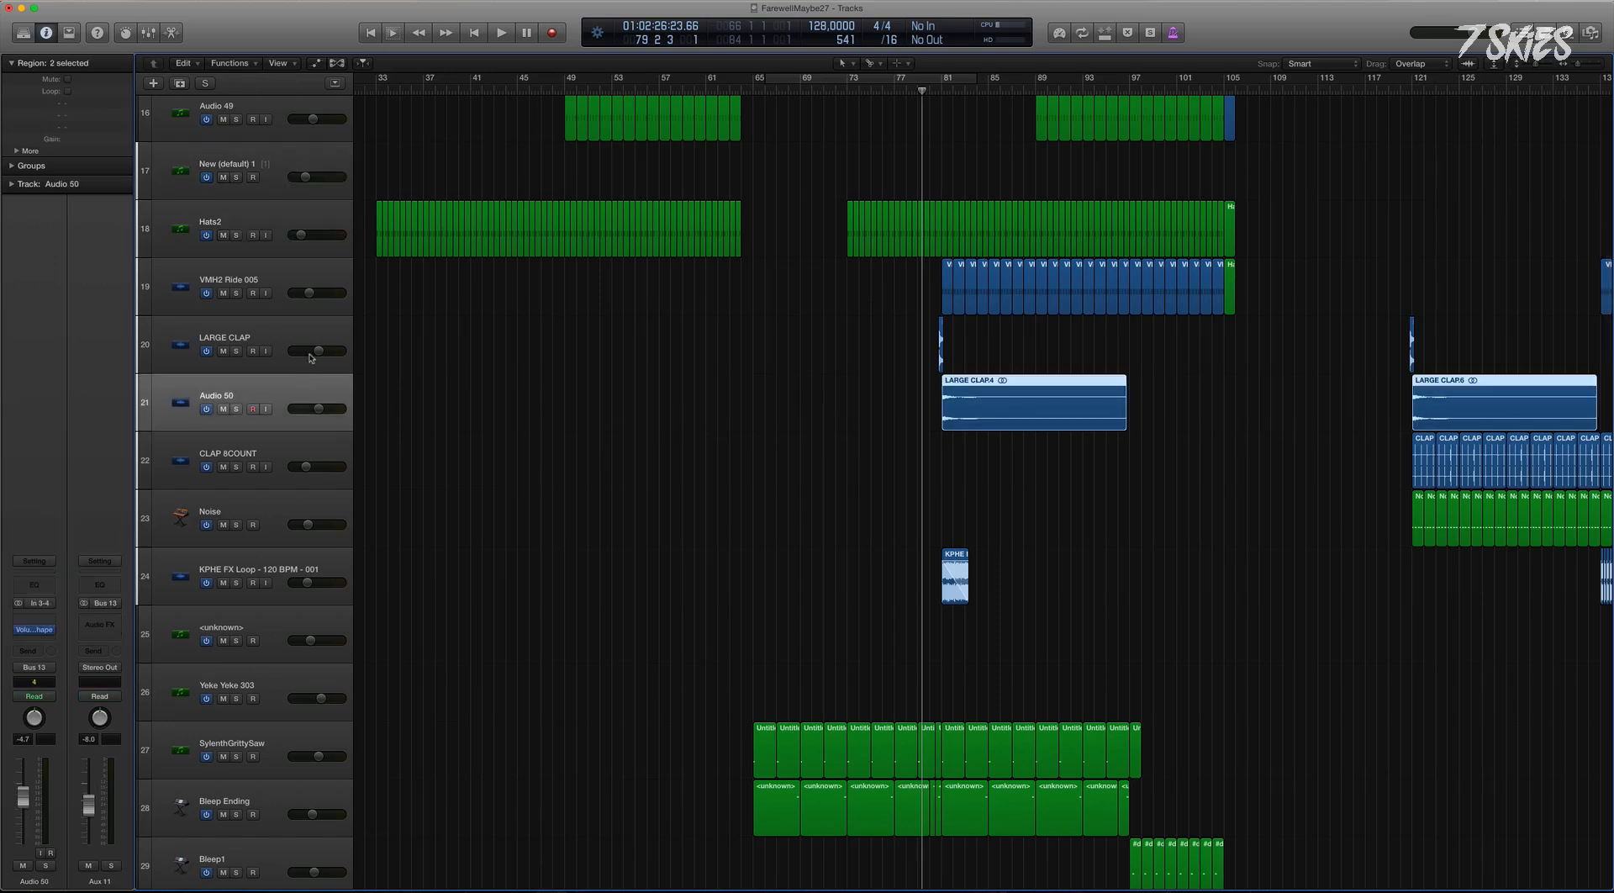
left_click(286, 330, "shift")
right_click(283, 332)
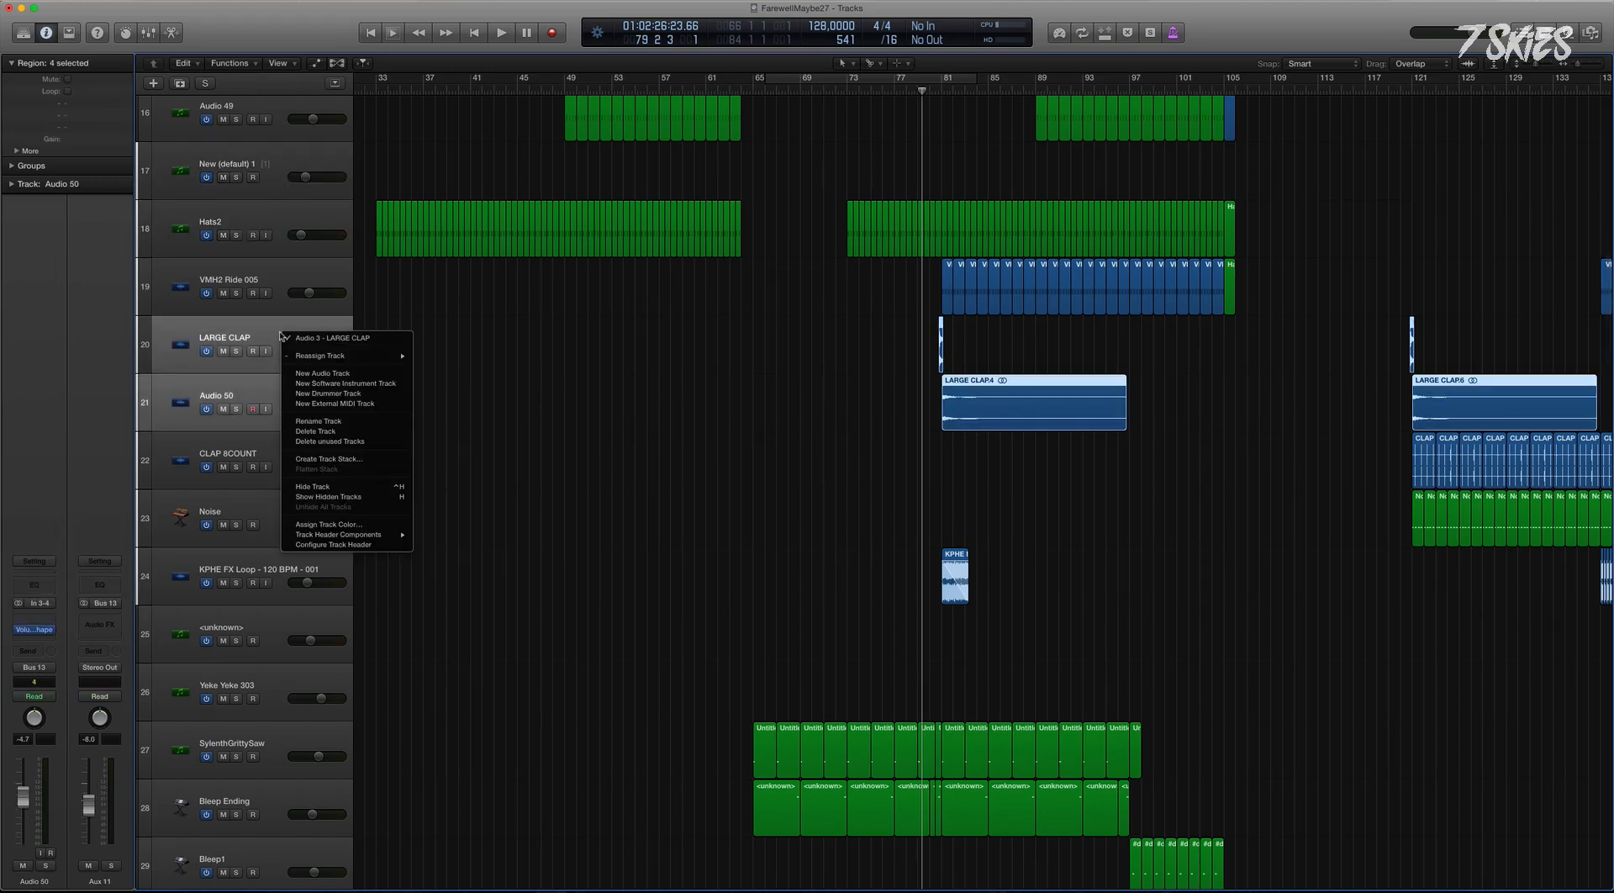
left_click(379, 461)
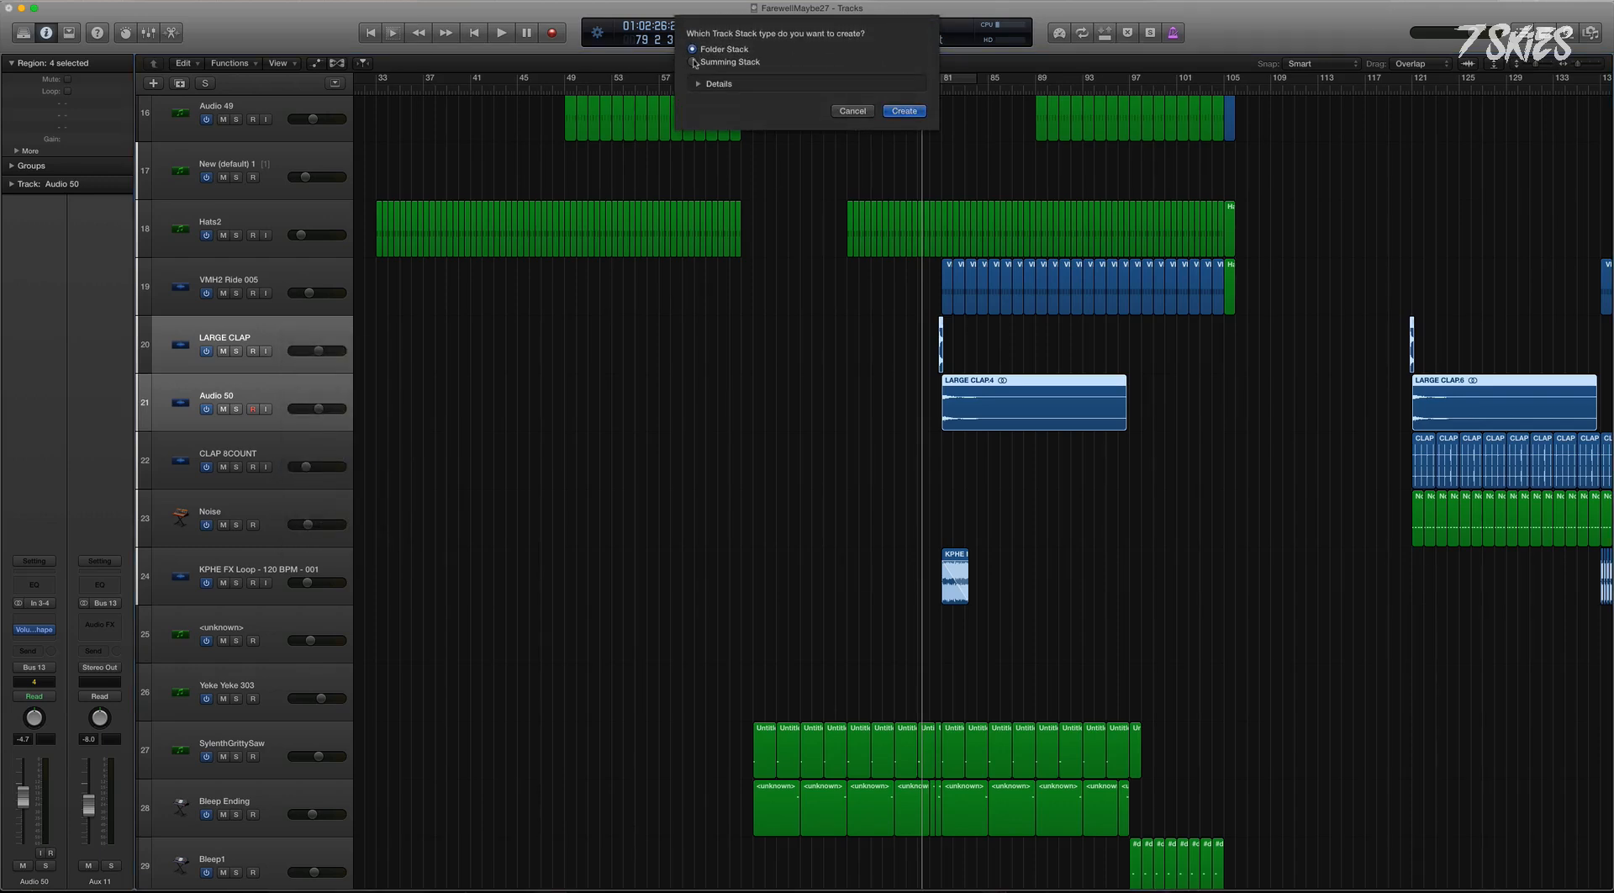
left_click(898, 111)
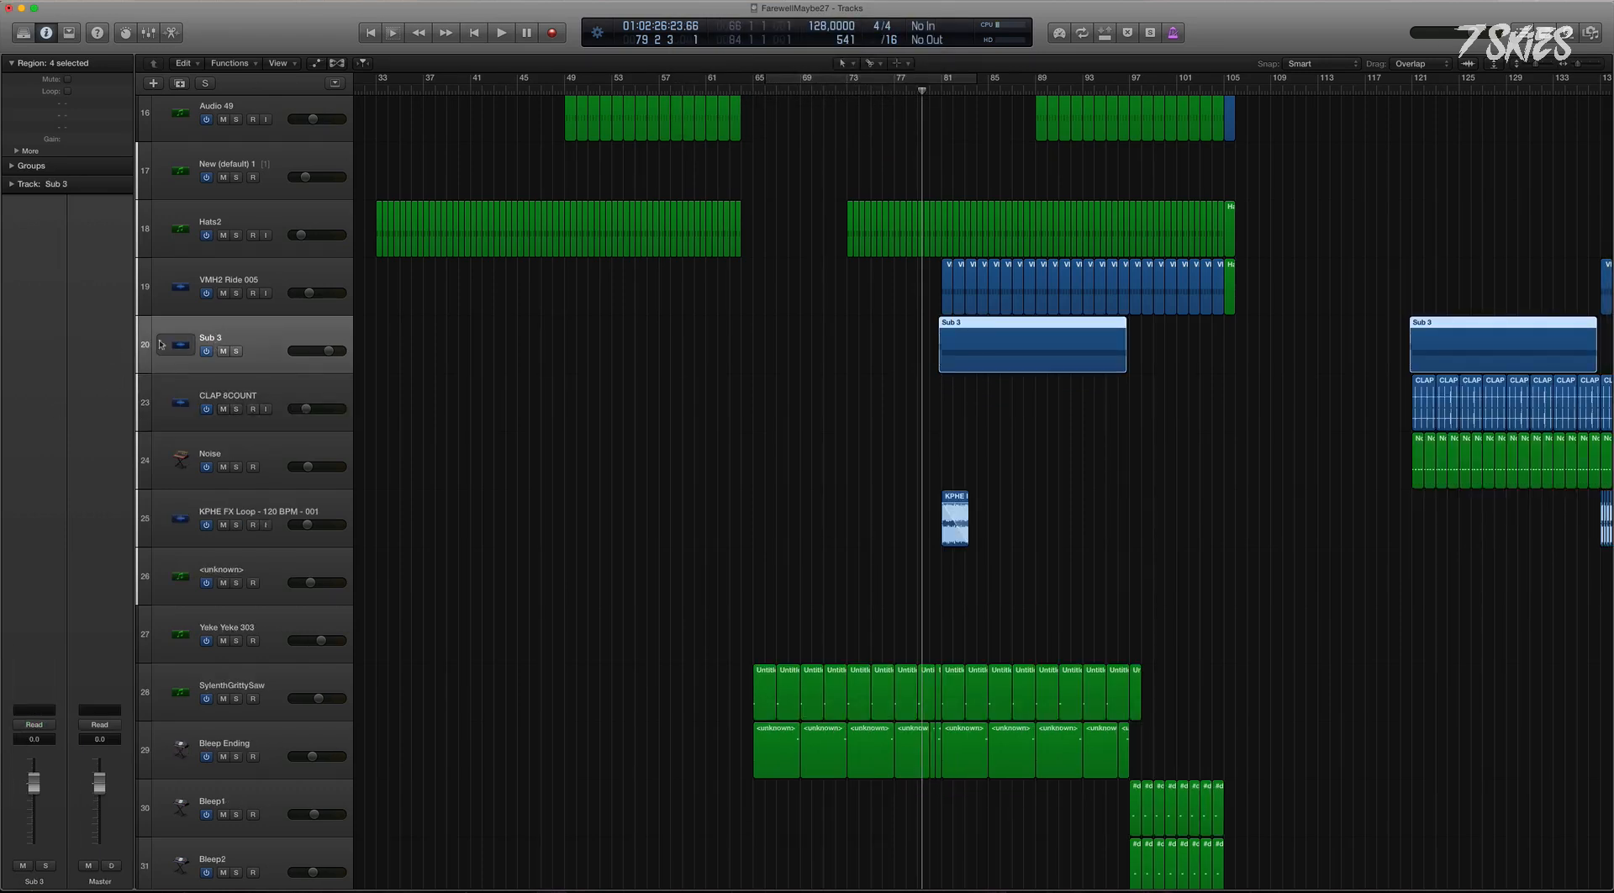
Rename the new track stack Percussions and expand it to show its subtracks.
double_click(235, 338)
type("Per")
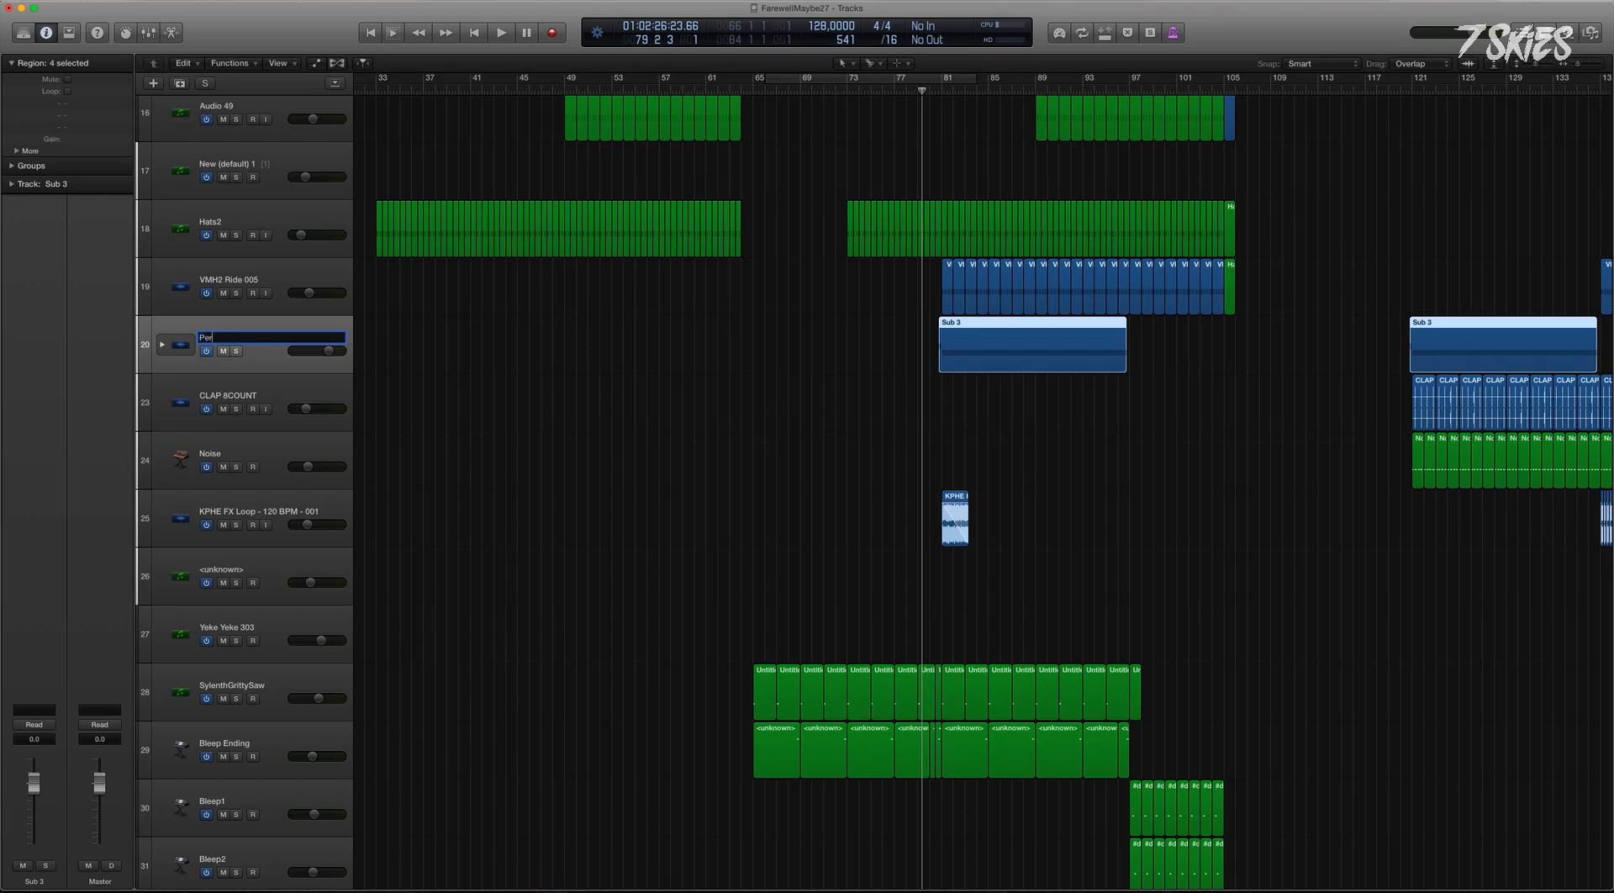
type("cussions")
key("Return")
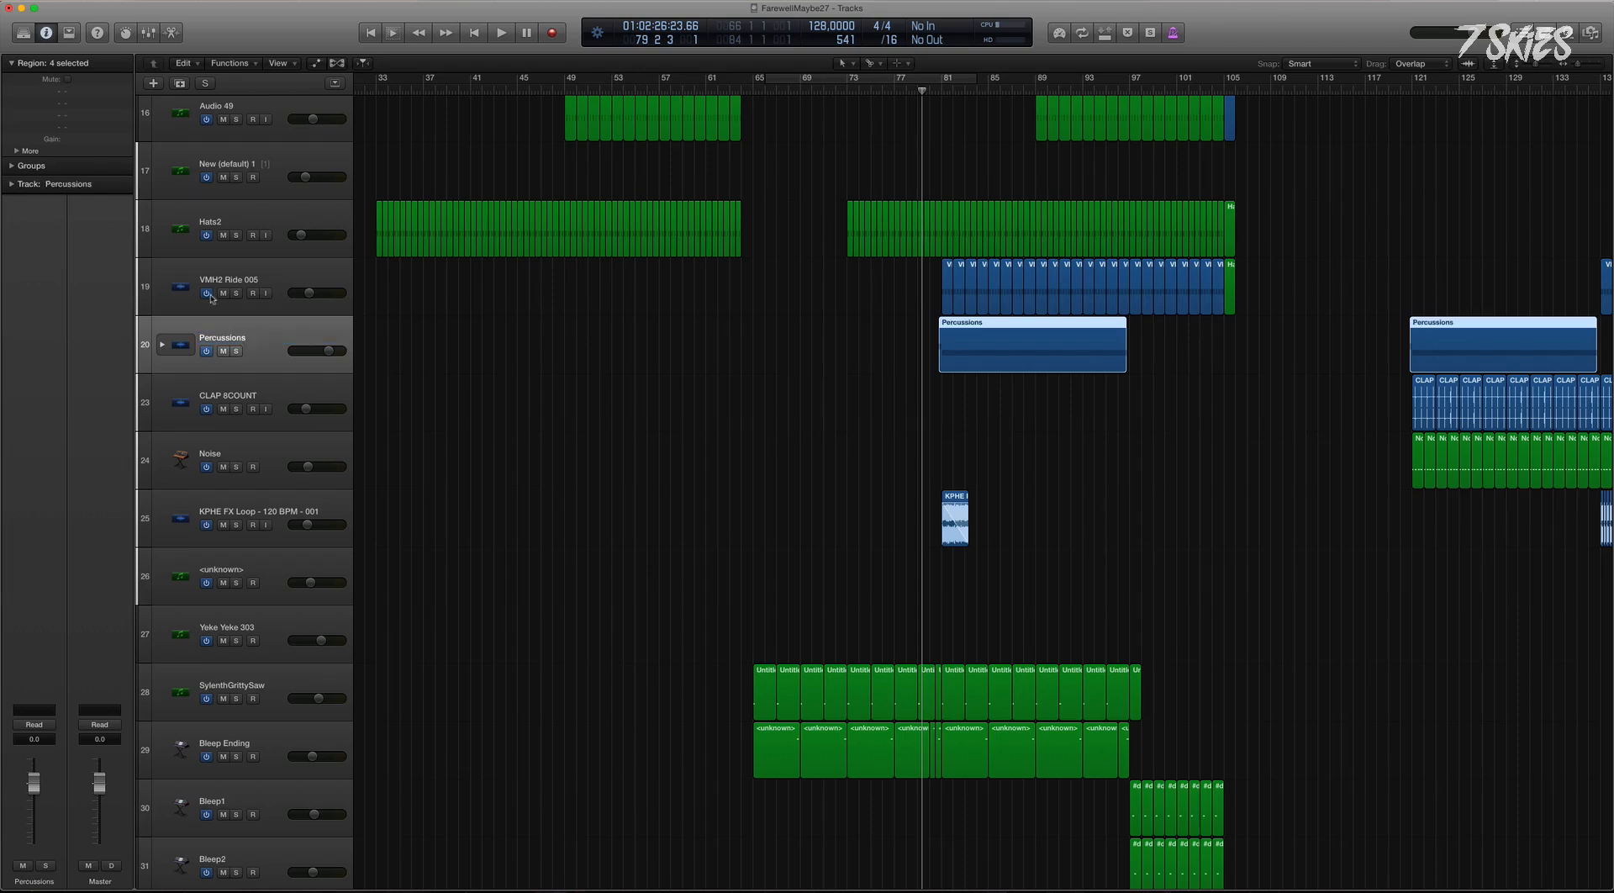
left_click(164, 345)
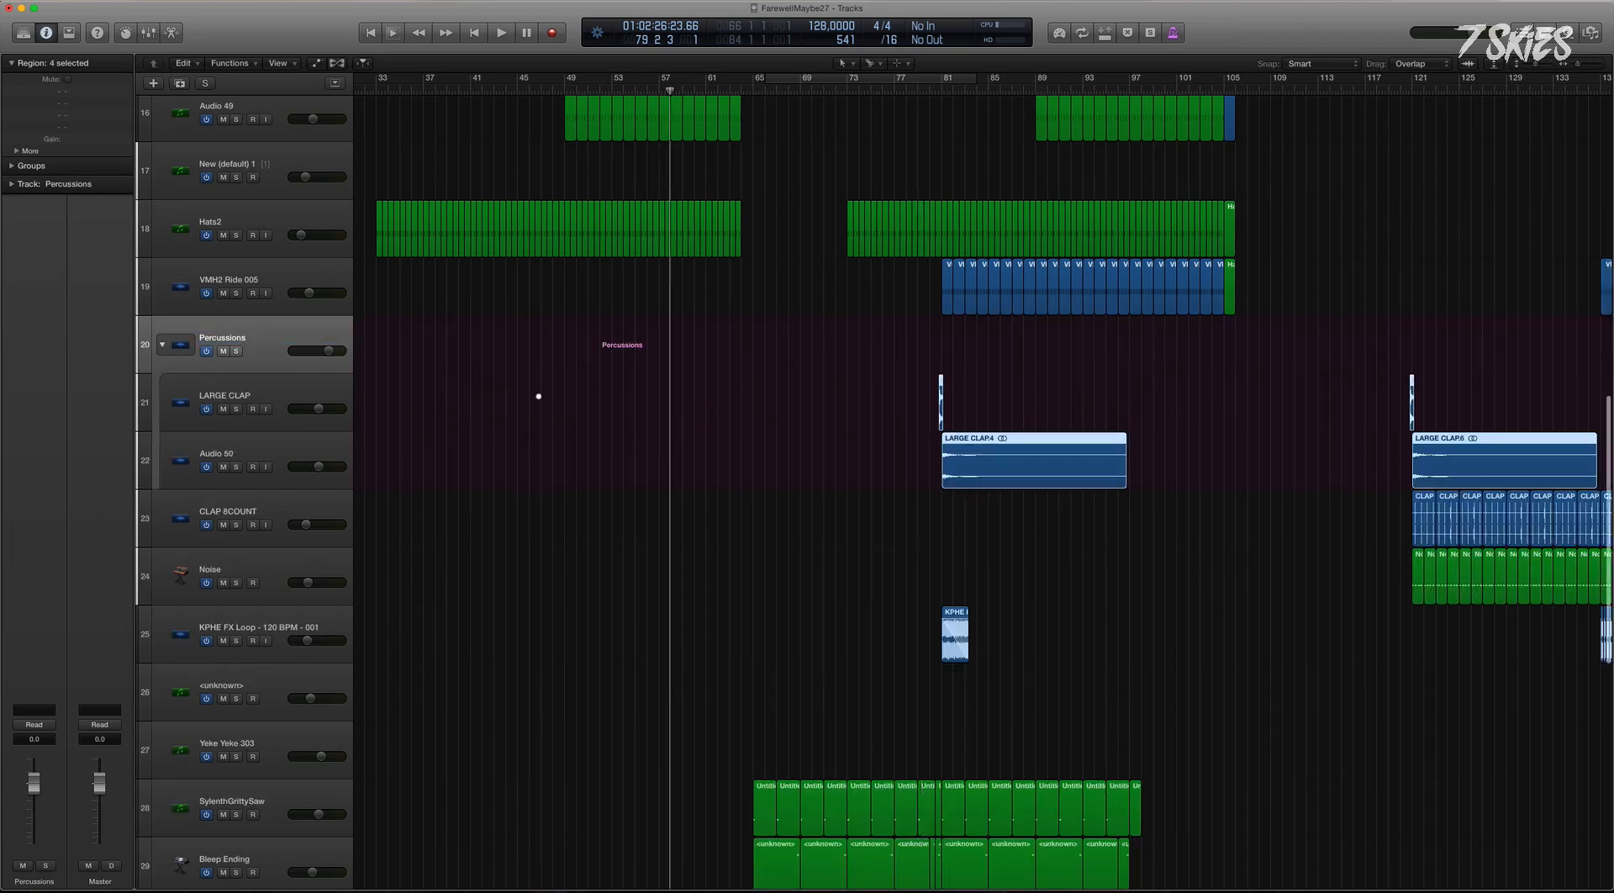
Move the tracks from Snare Fill through VMH2 Ride 005 and from CLAP 8COUNT through Yeke Yeke 303 into the Percussions stack.
key("z")
left_click_drag(302, 448, 305, 163)
scroll(361, 276, "up", 5)
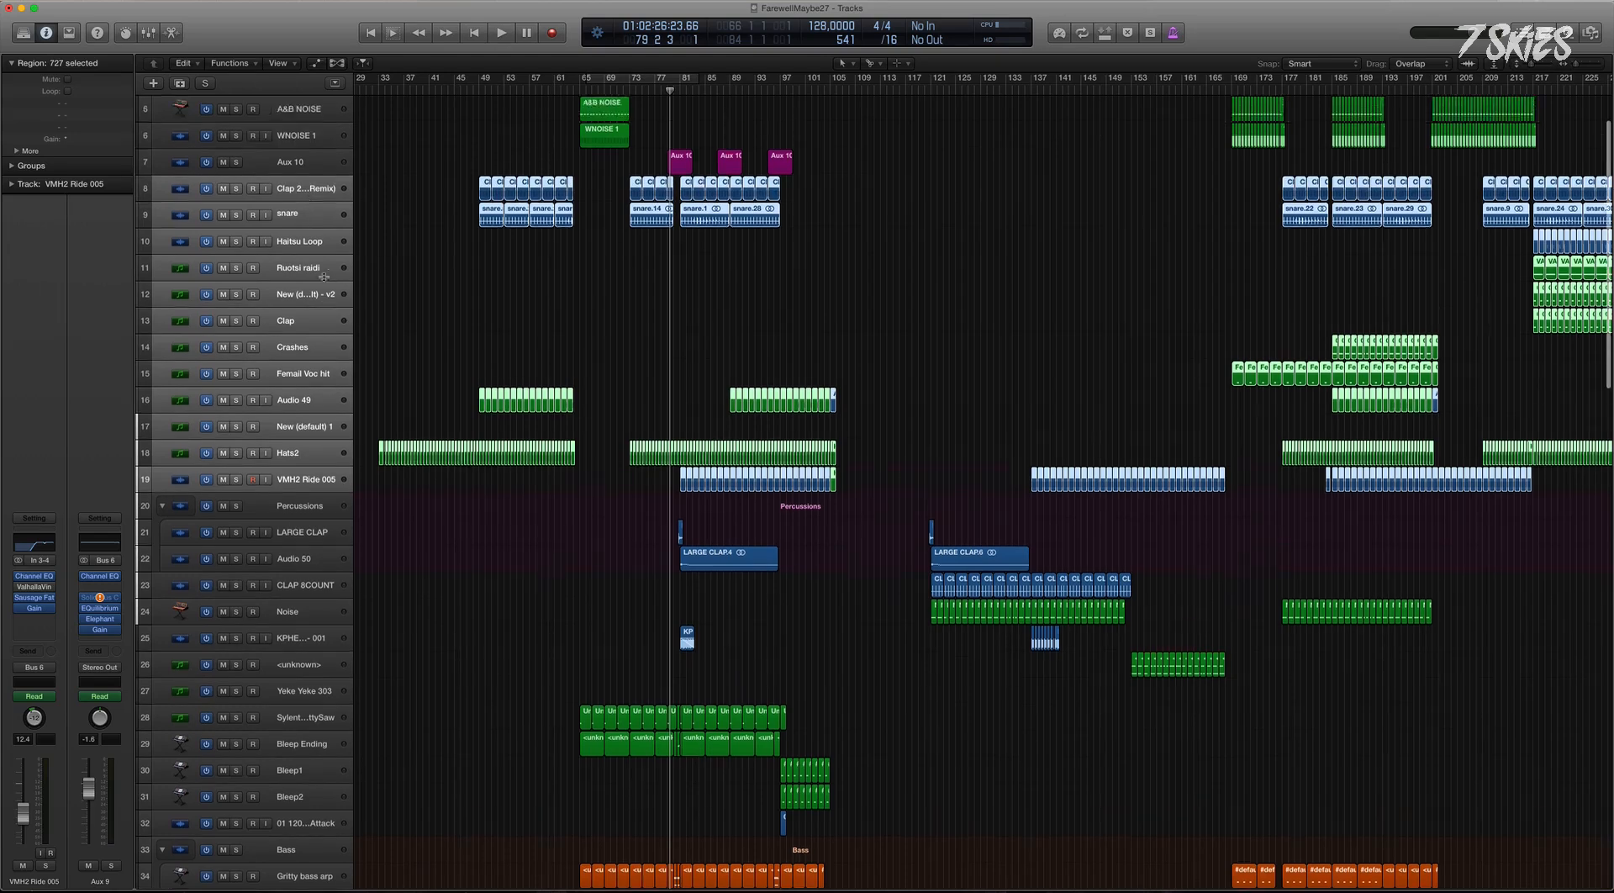
left_click_drag(322, 263, 301, 152)
scroll(459, 416, "down", 6)
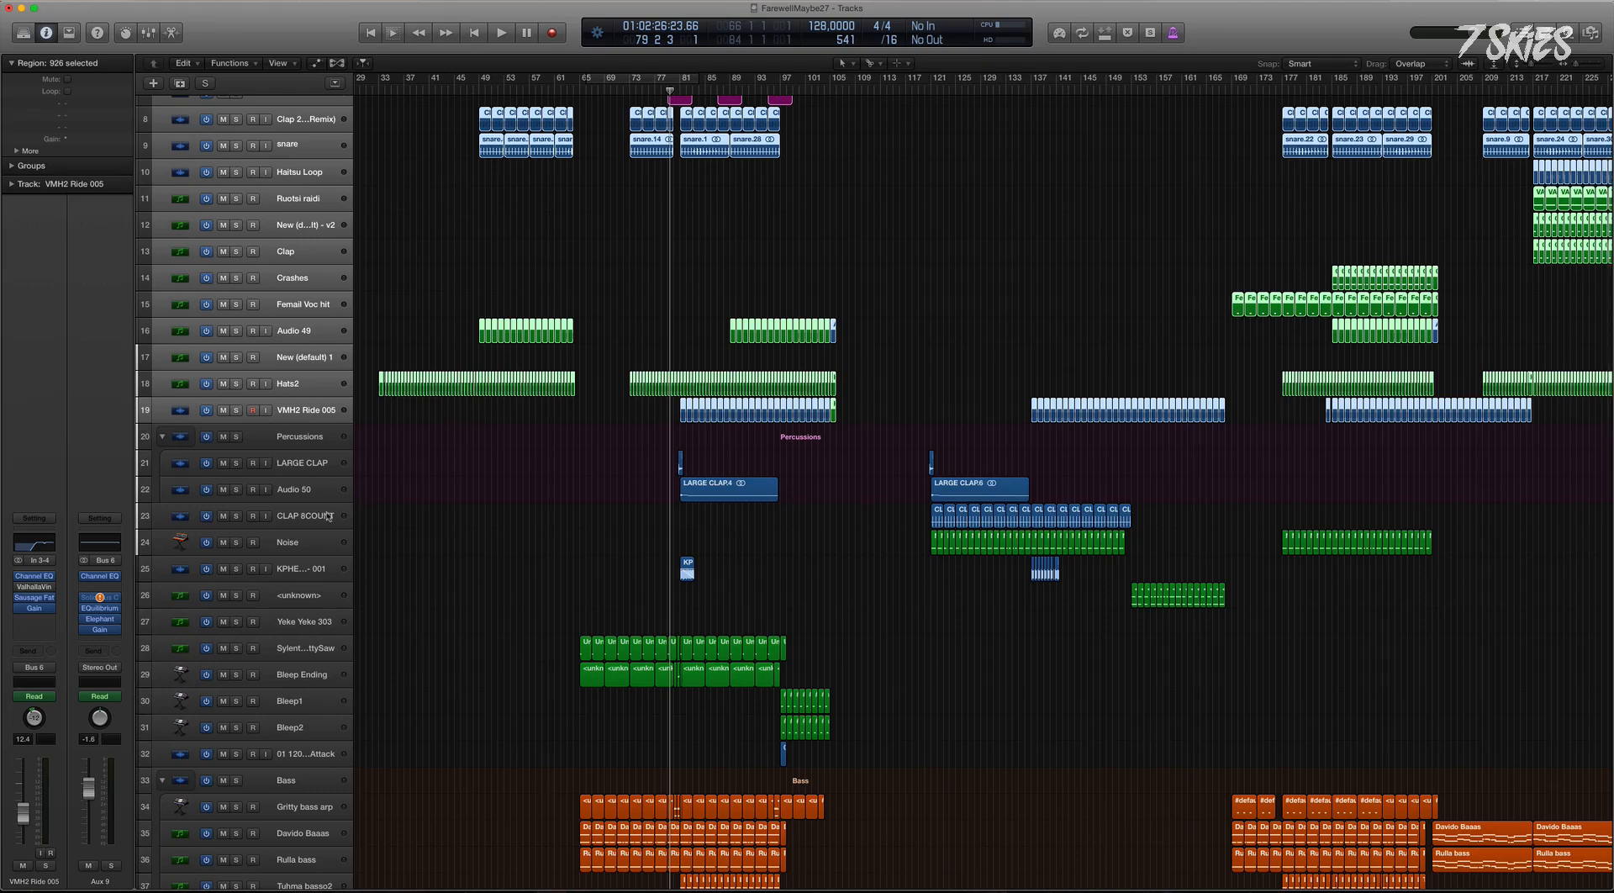
left_click(328, 515)
left_click(326, 540, "shift")
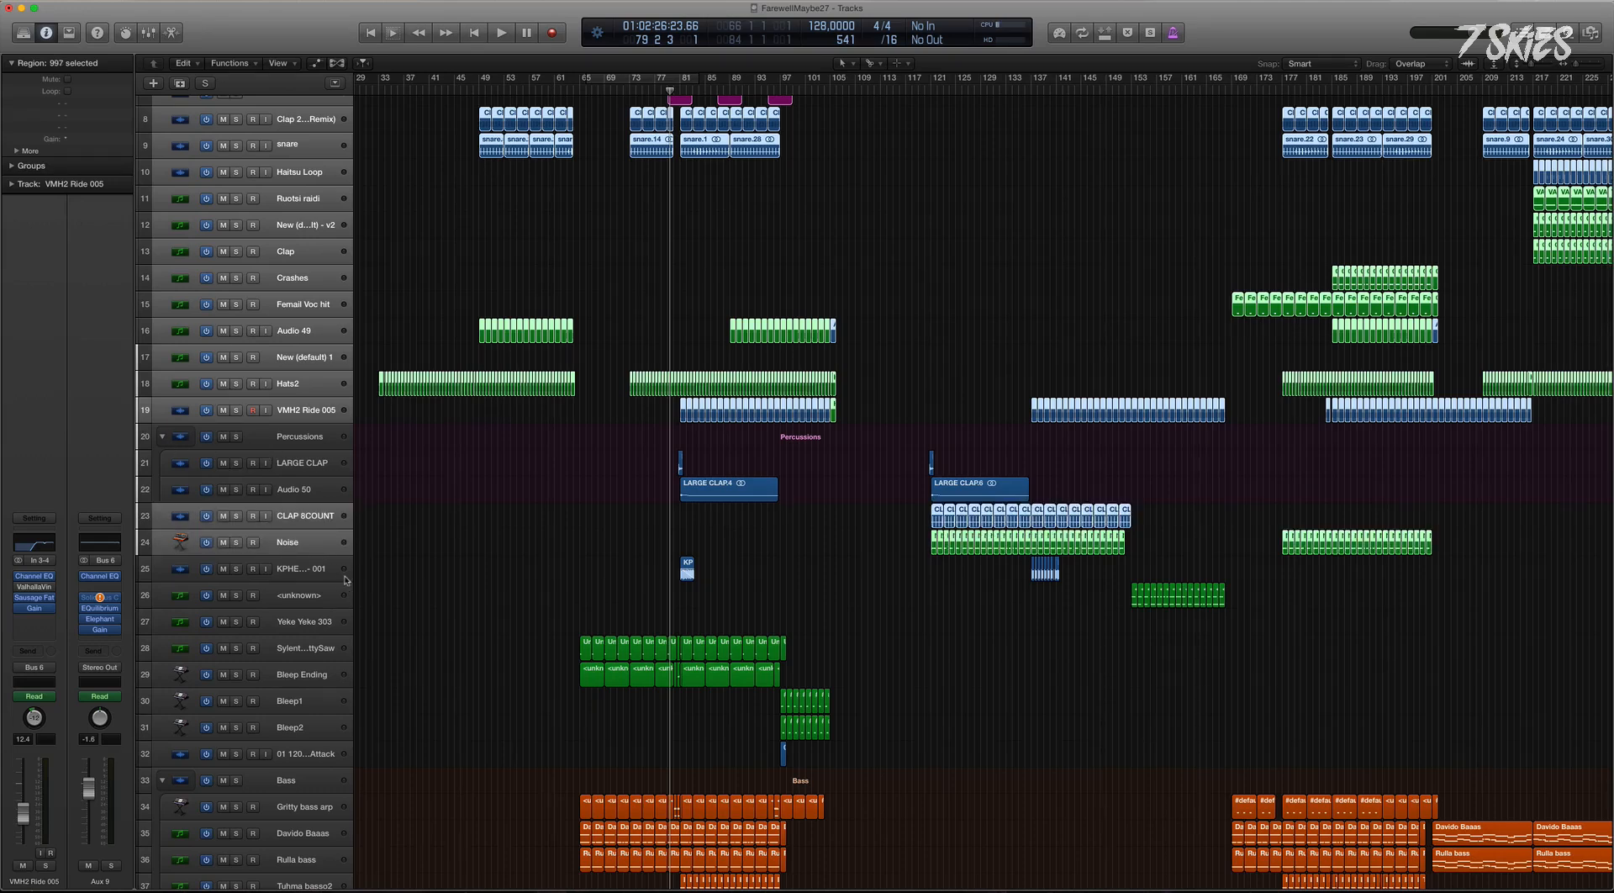
left_click(311, 570, "shift")
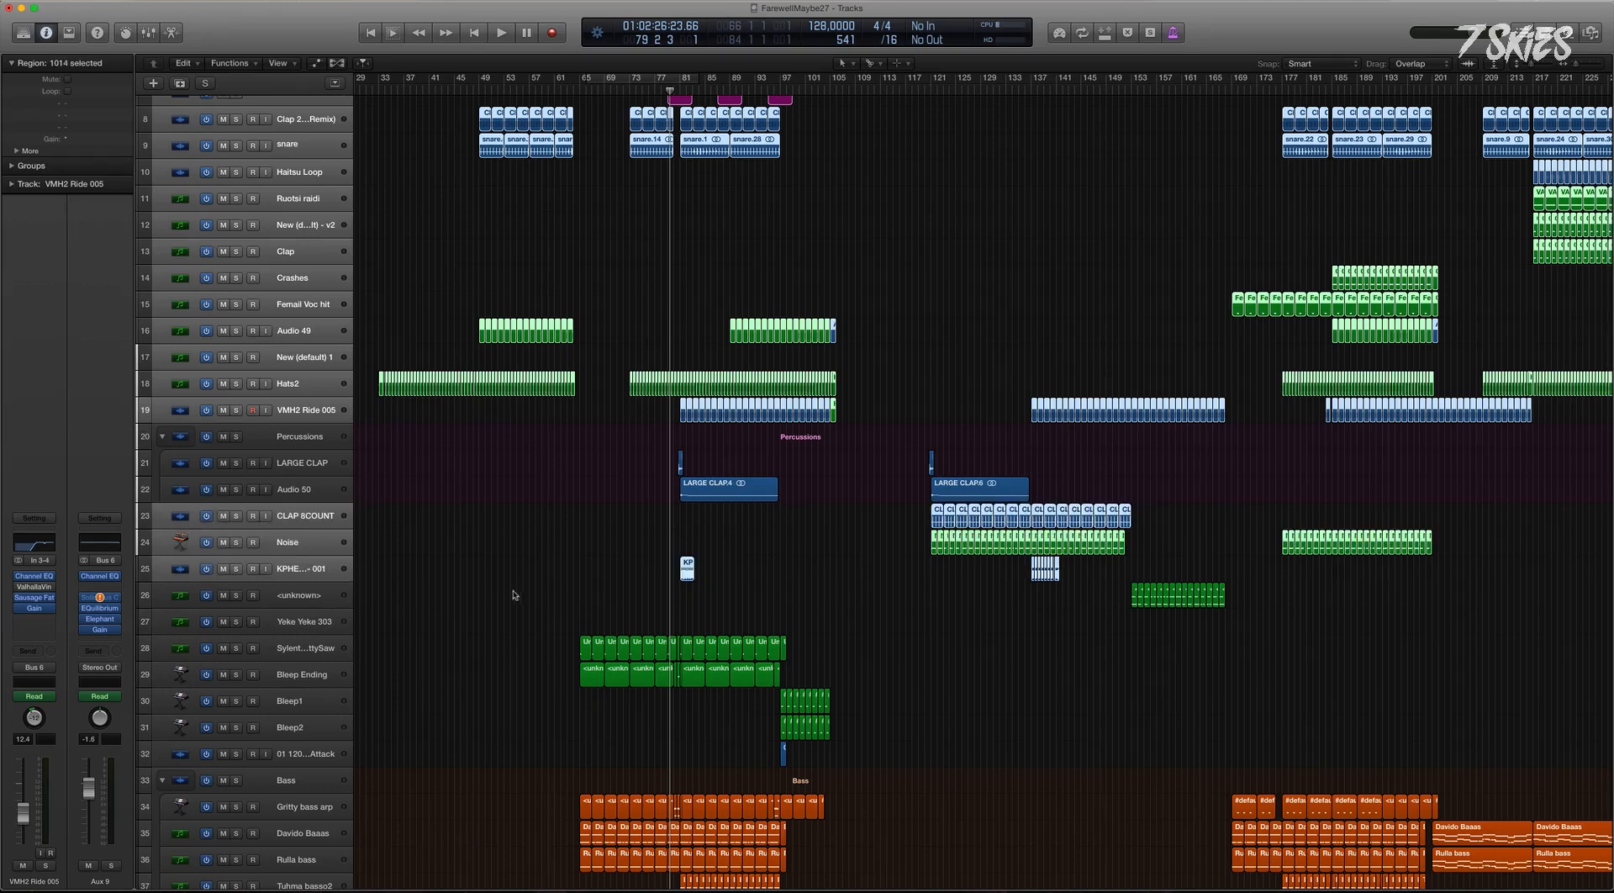
left_click(313, 597, "shift")
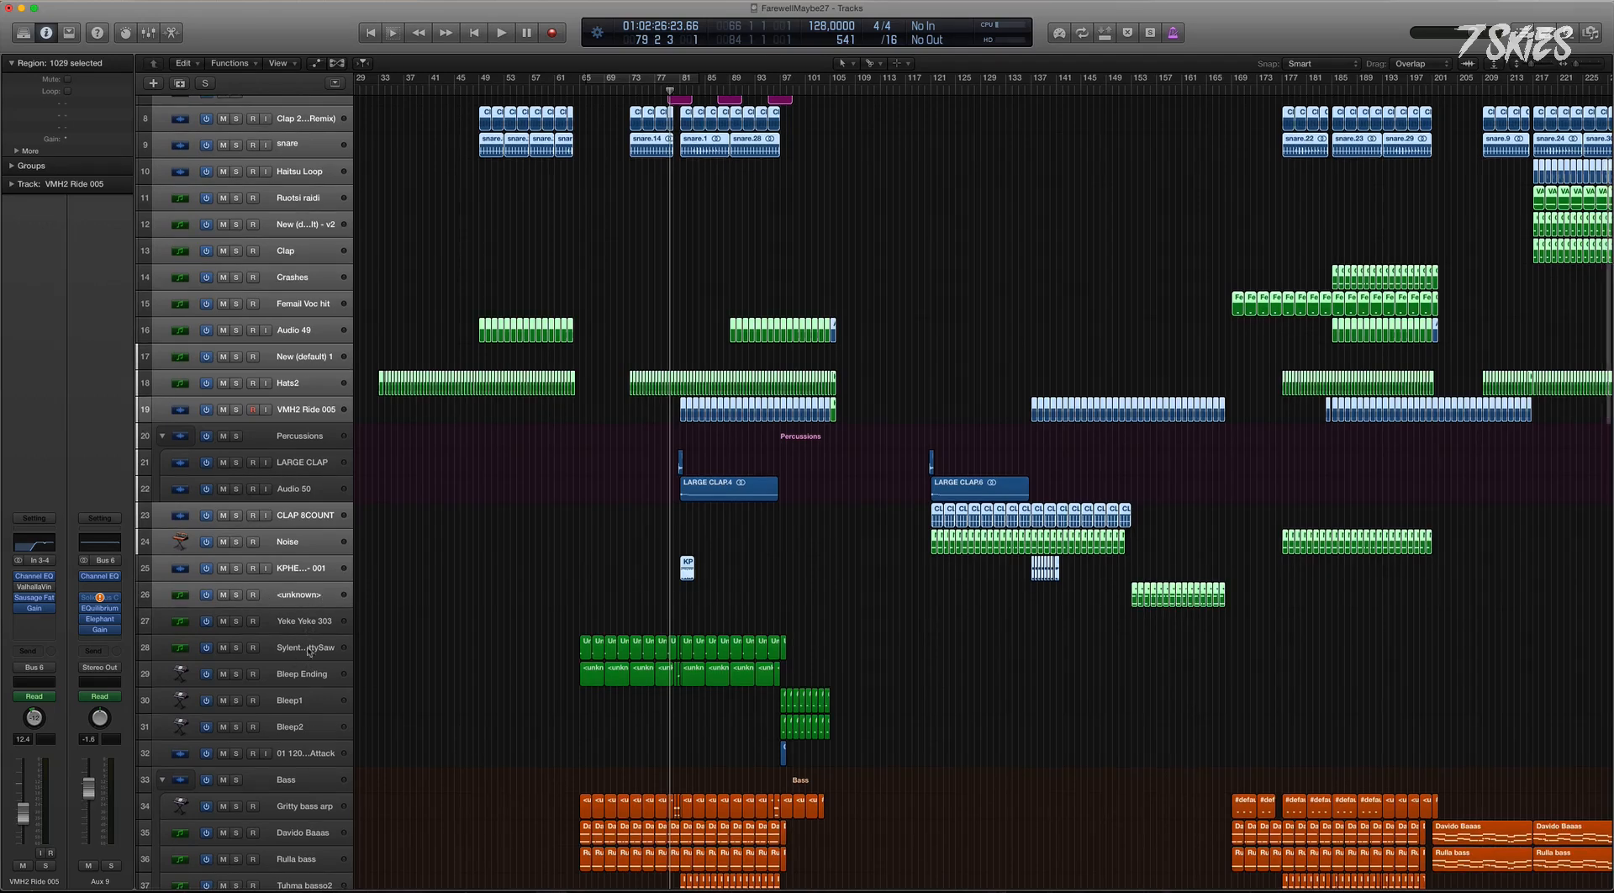
left_click(310, 623, "shift")
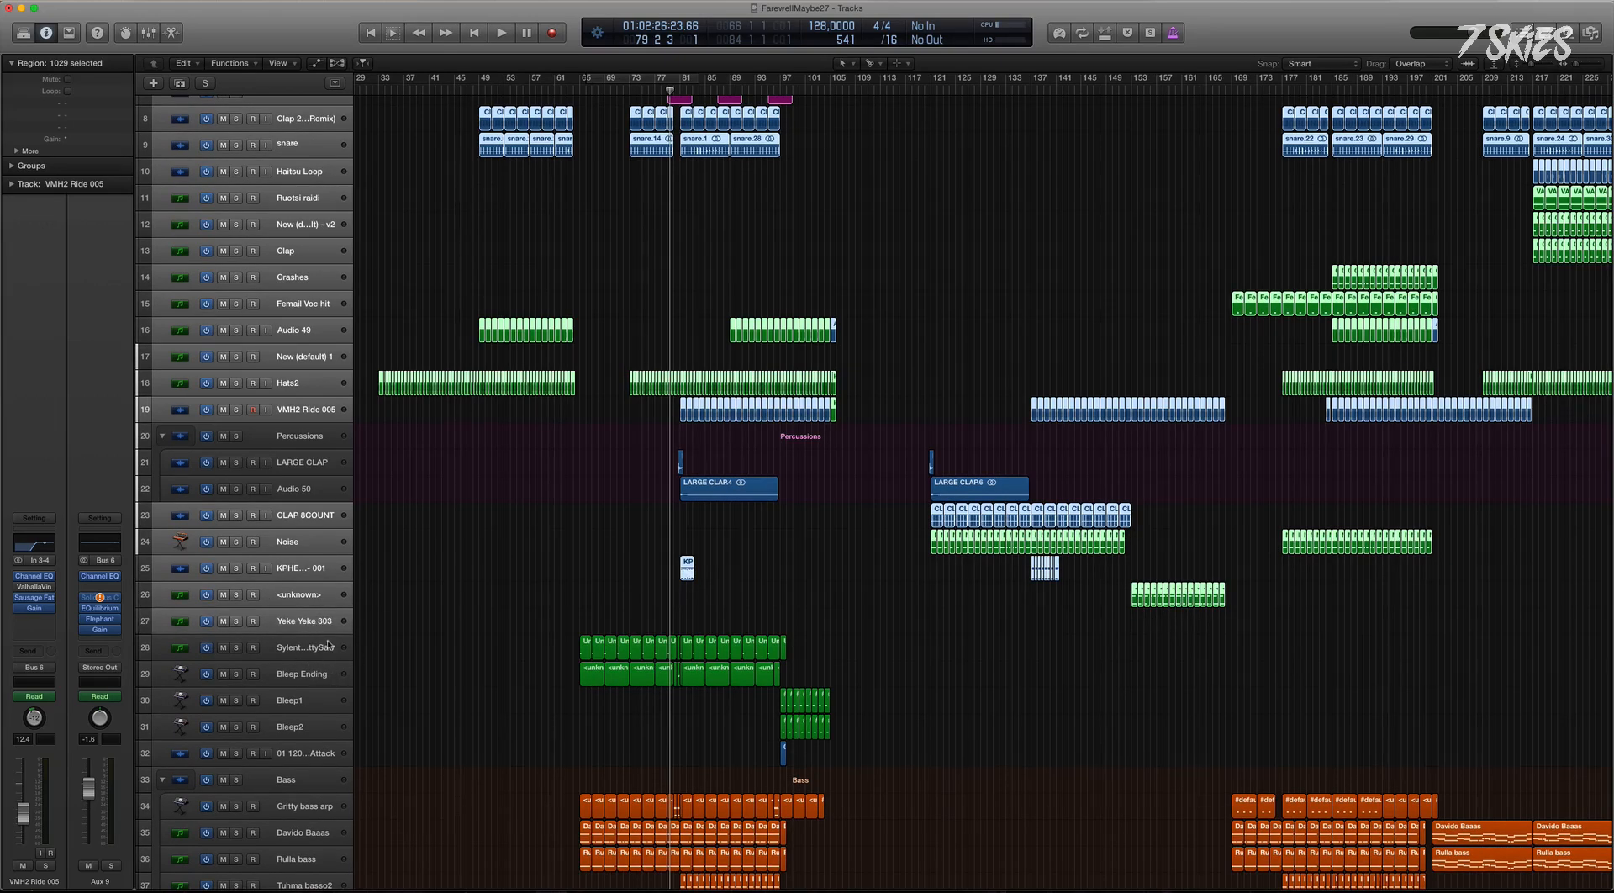
scroll(349, 663, "down", 1)
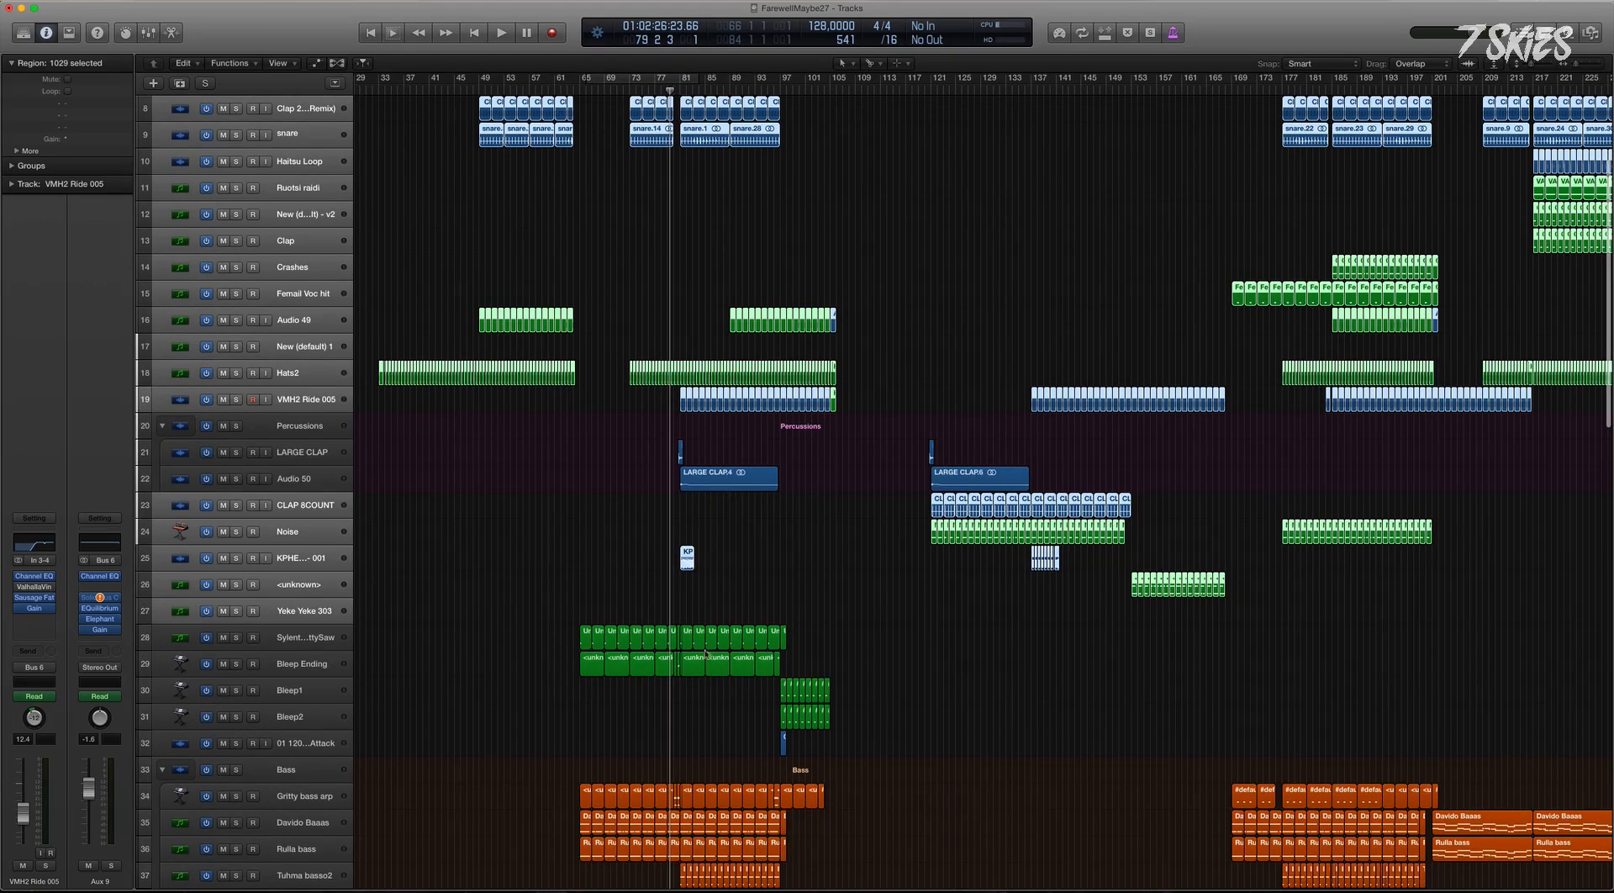
scroll(541, 600, "up", 5)
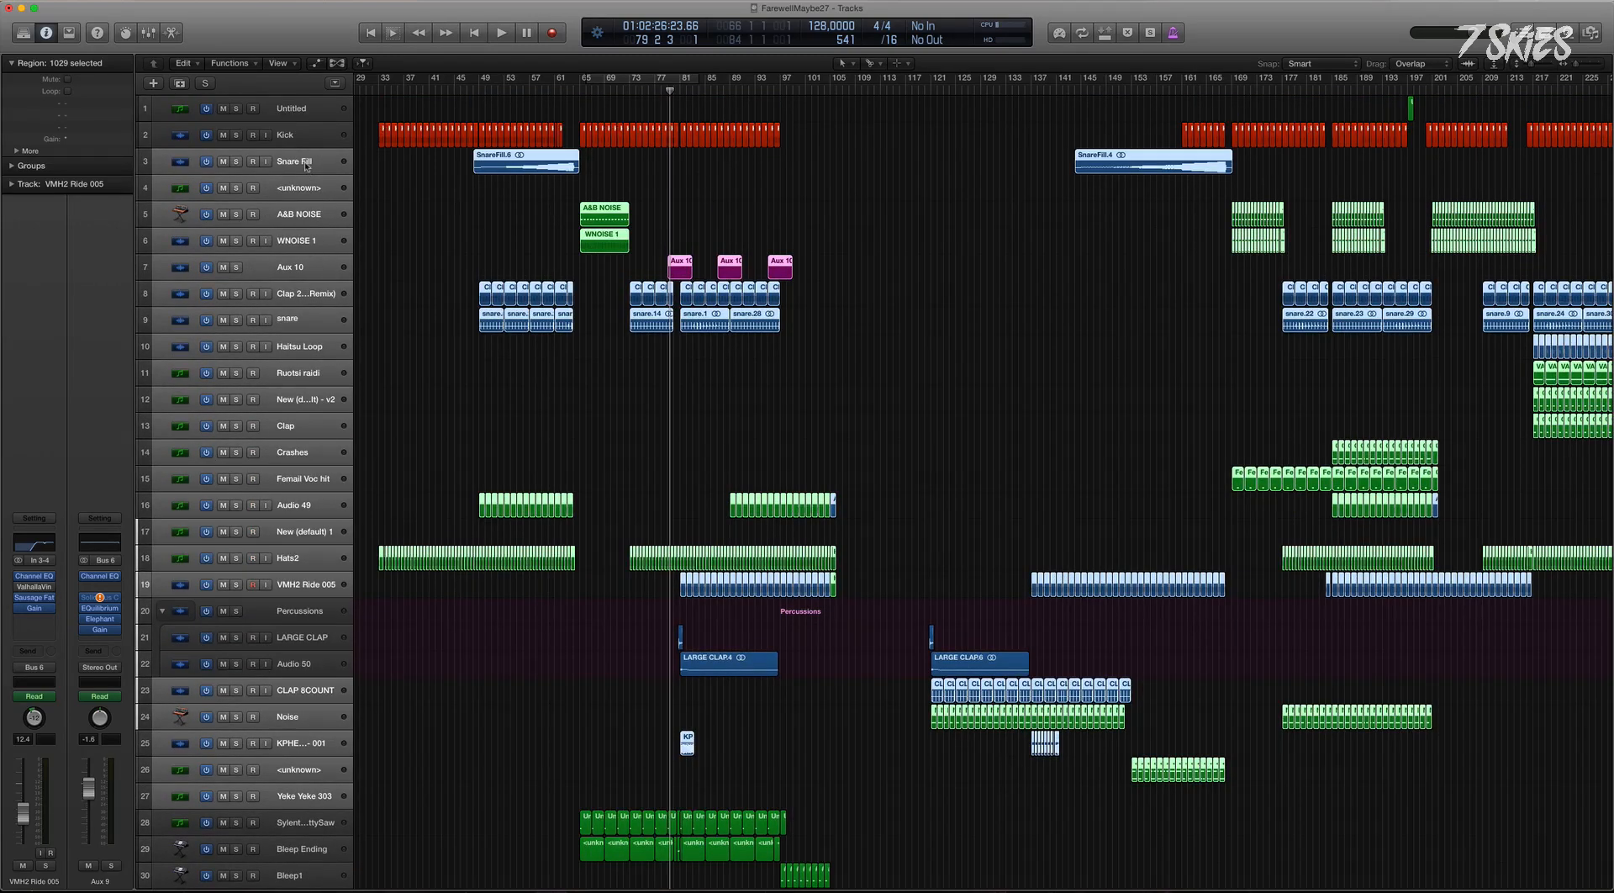
left_click_drag(307, 166, 285, 617)
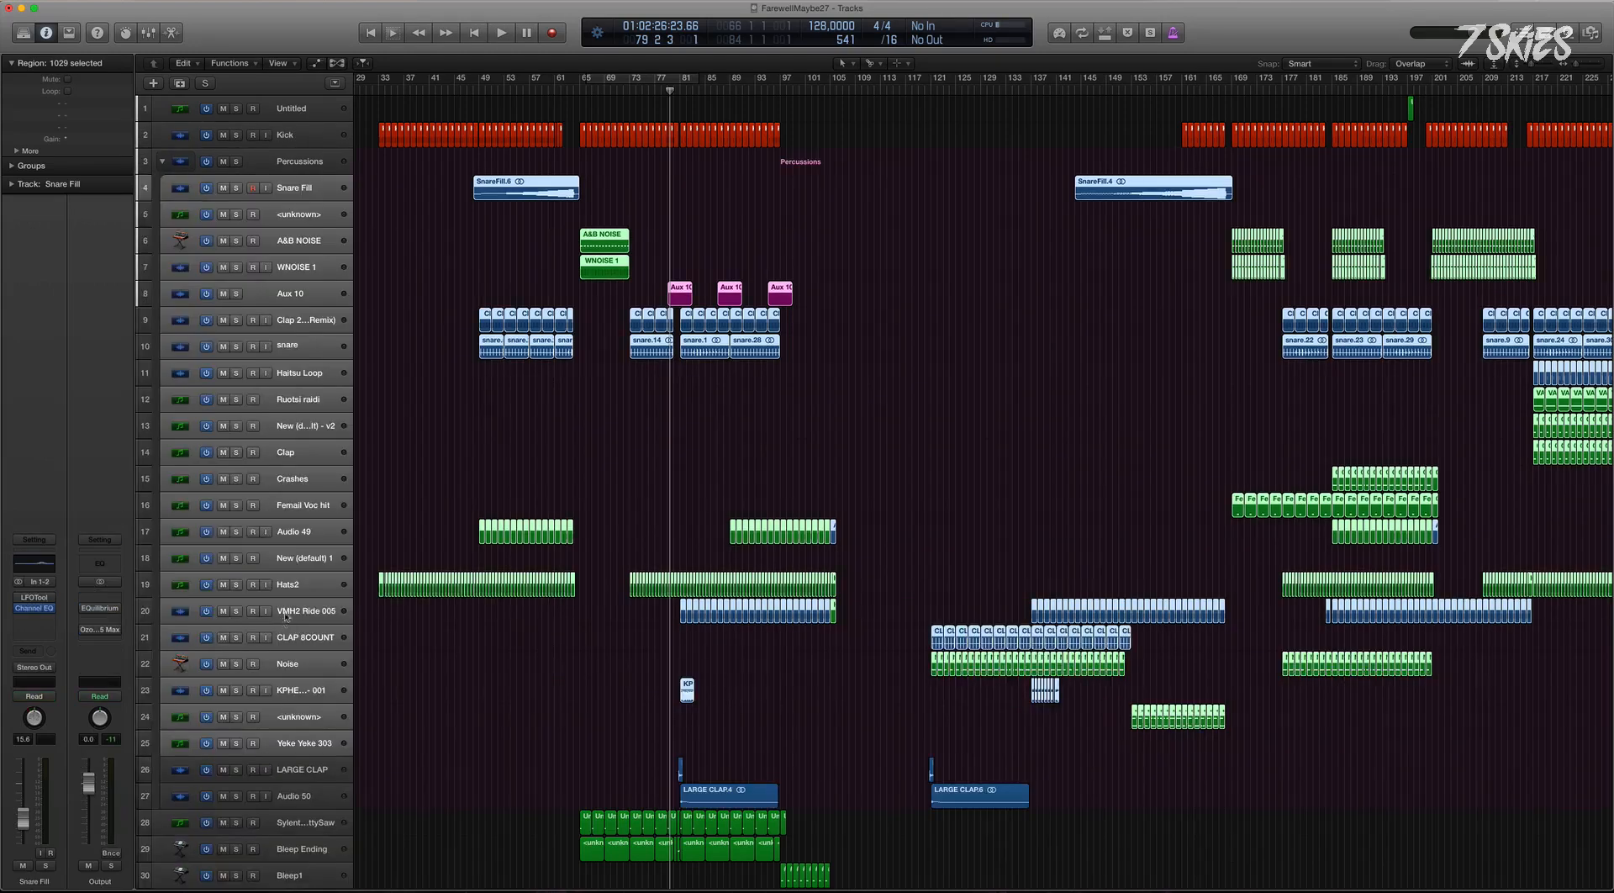
Collapse the Percussions and Bass stacks and move the Bass stack directly above Percussions.
left_click(164, 162)
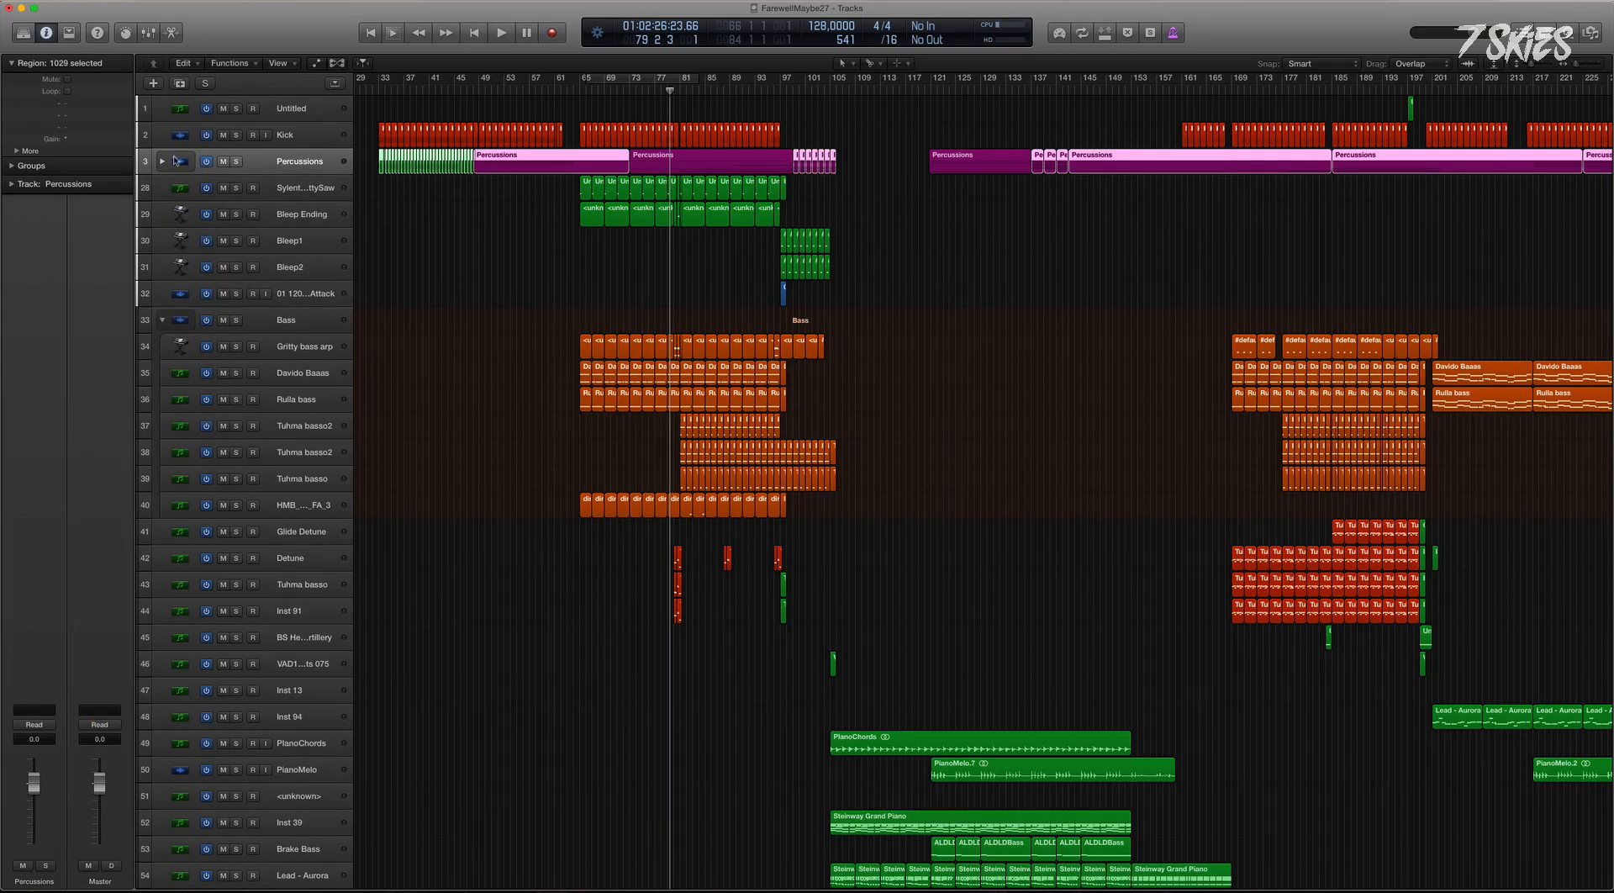
left_click(289, 165)
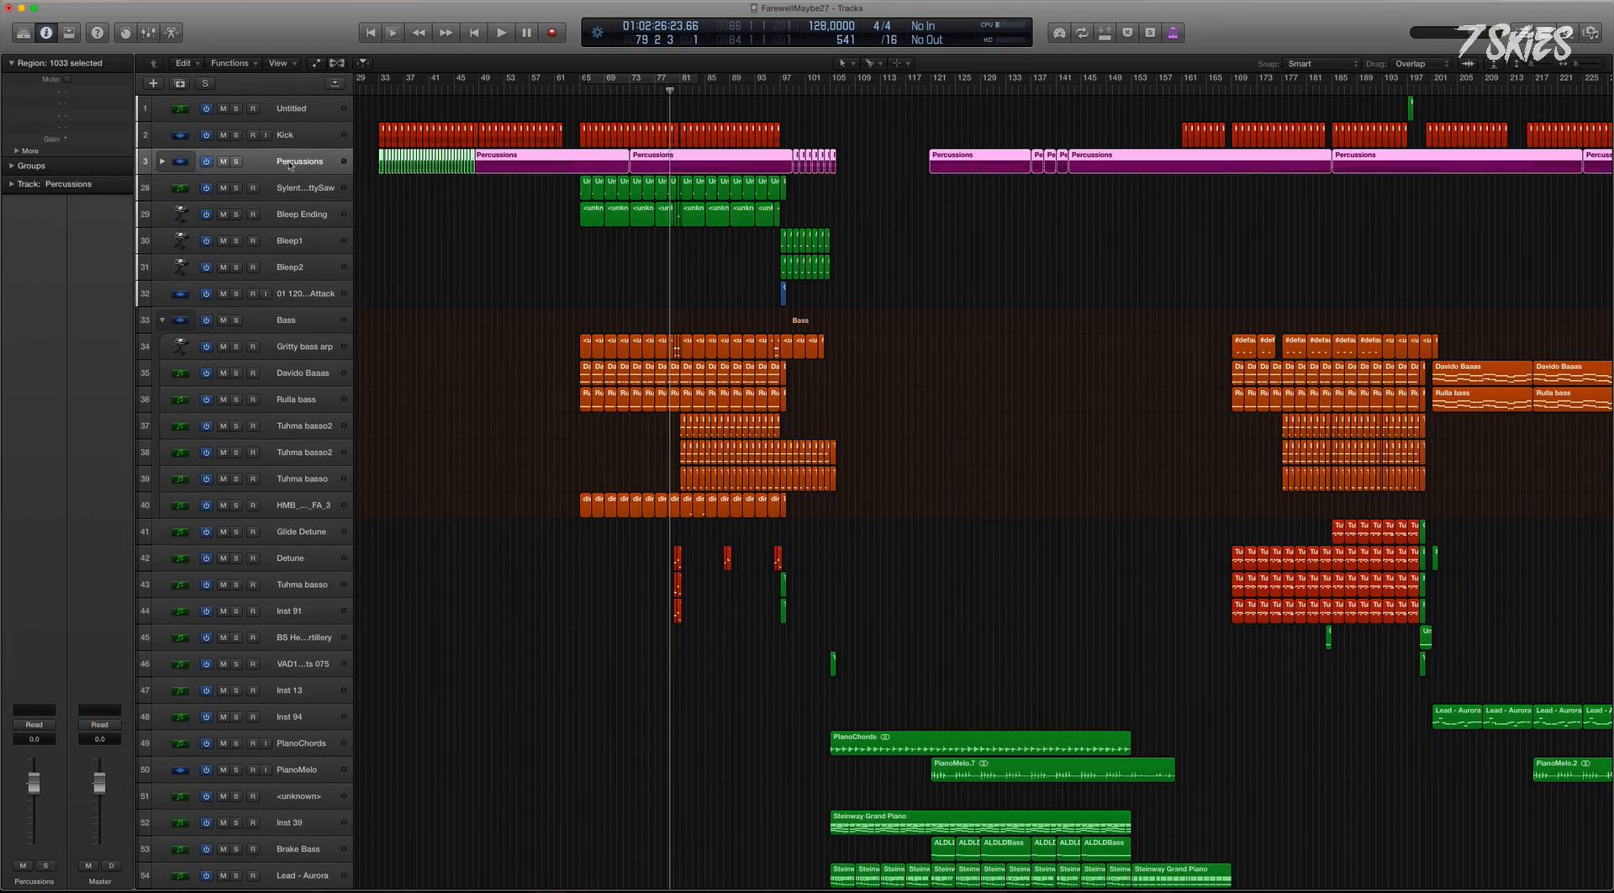
left_click(163, 320)
left_click_drag(278, 325, 299, 159)
key("super+Down")
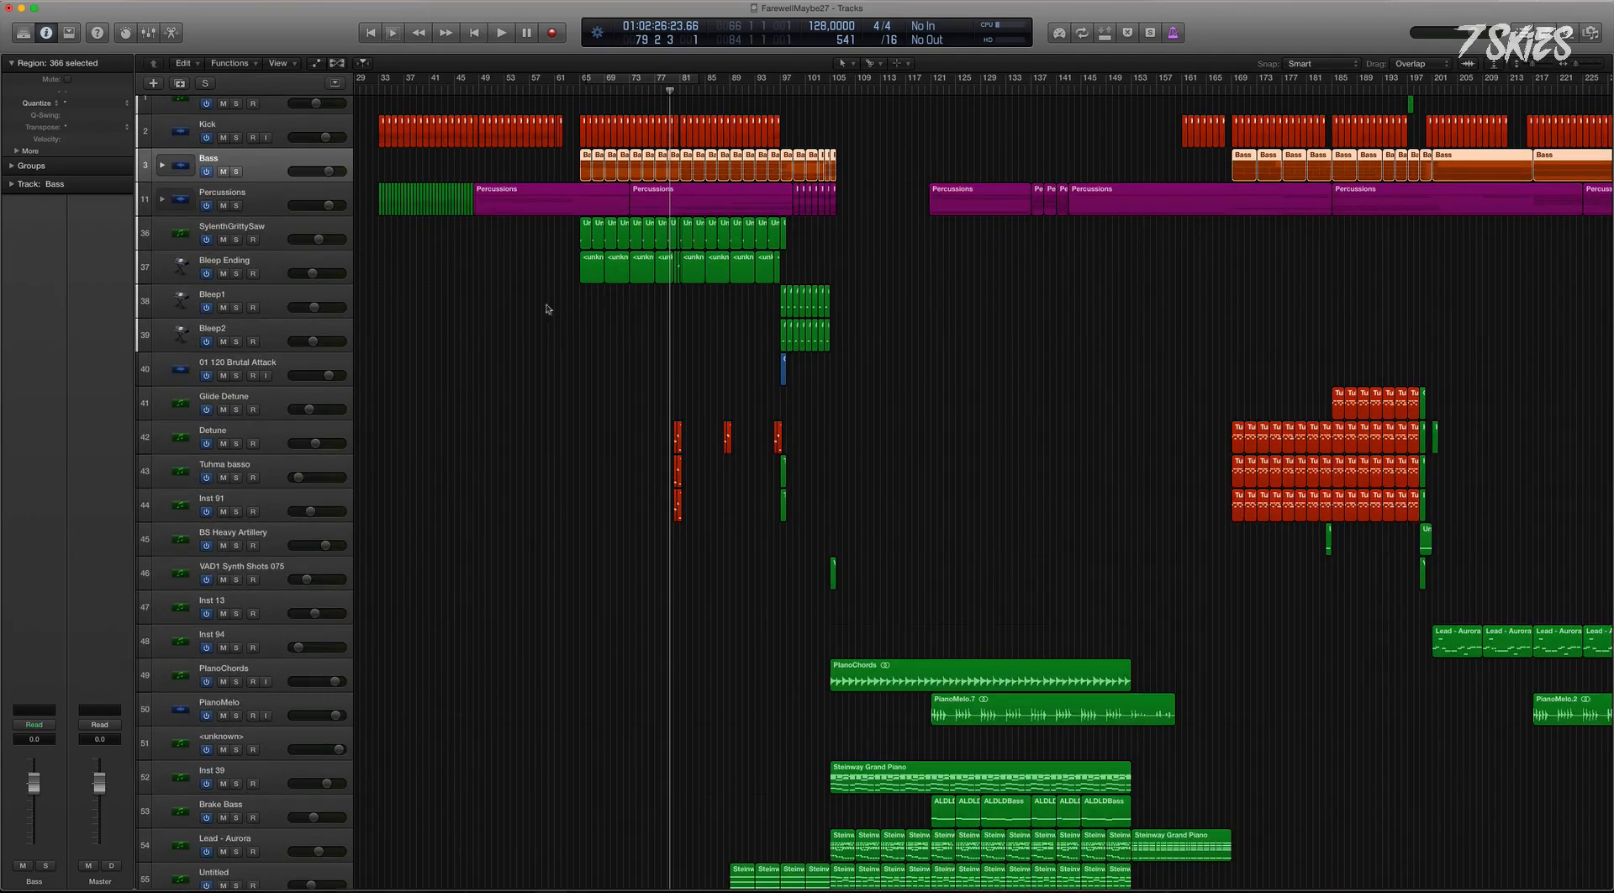
Color all regions of the Percussions stack bright yellow and close the color palette.
key("alt+c")
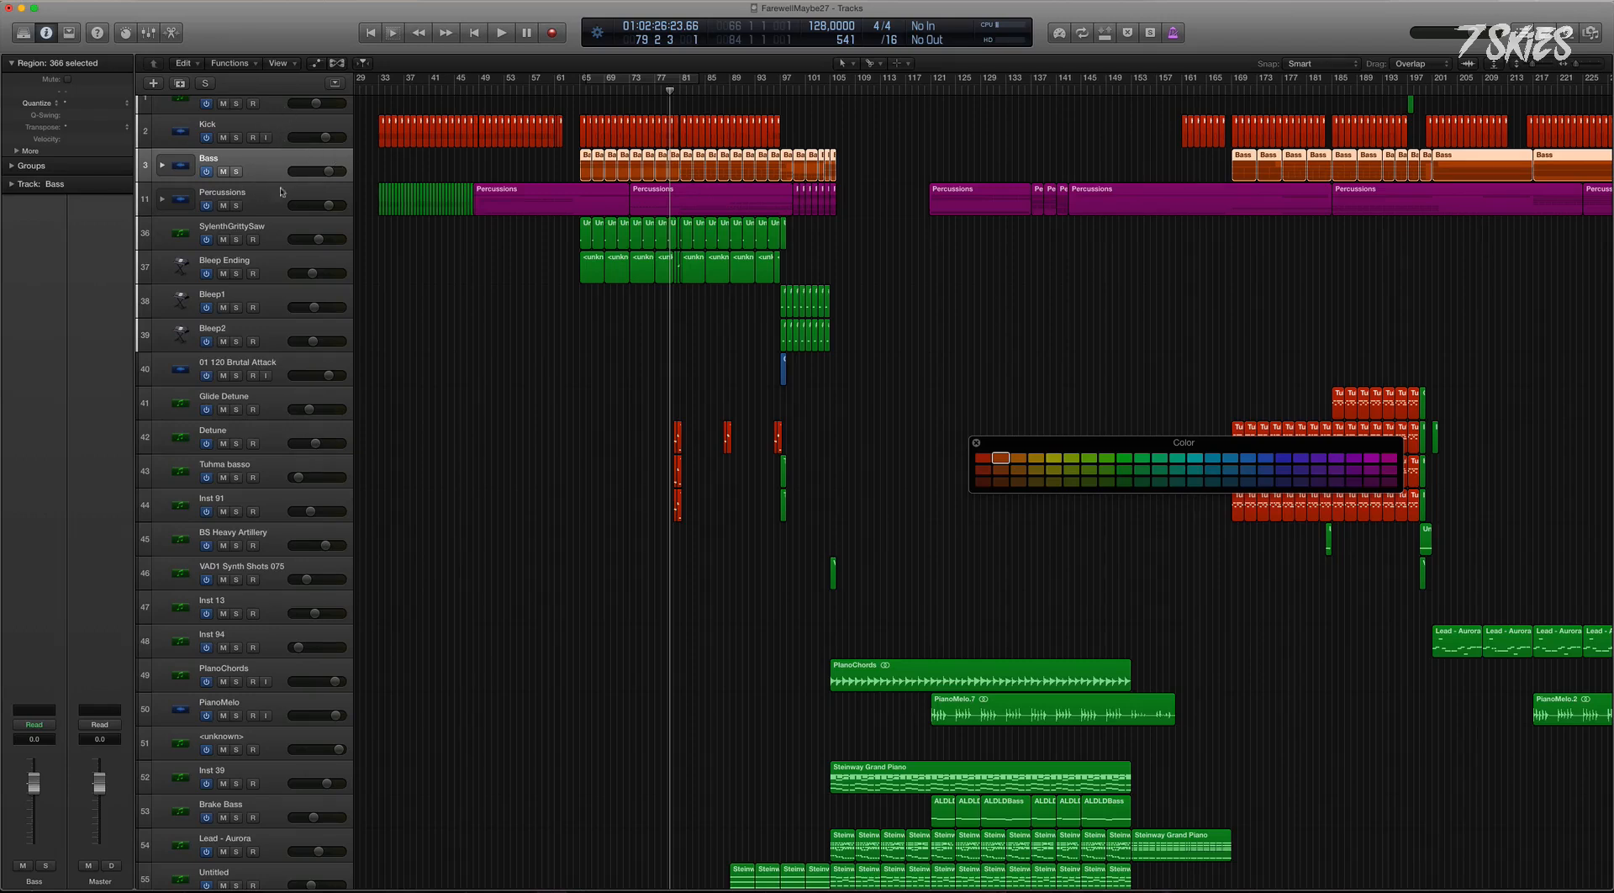
left_click(266, 207)
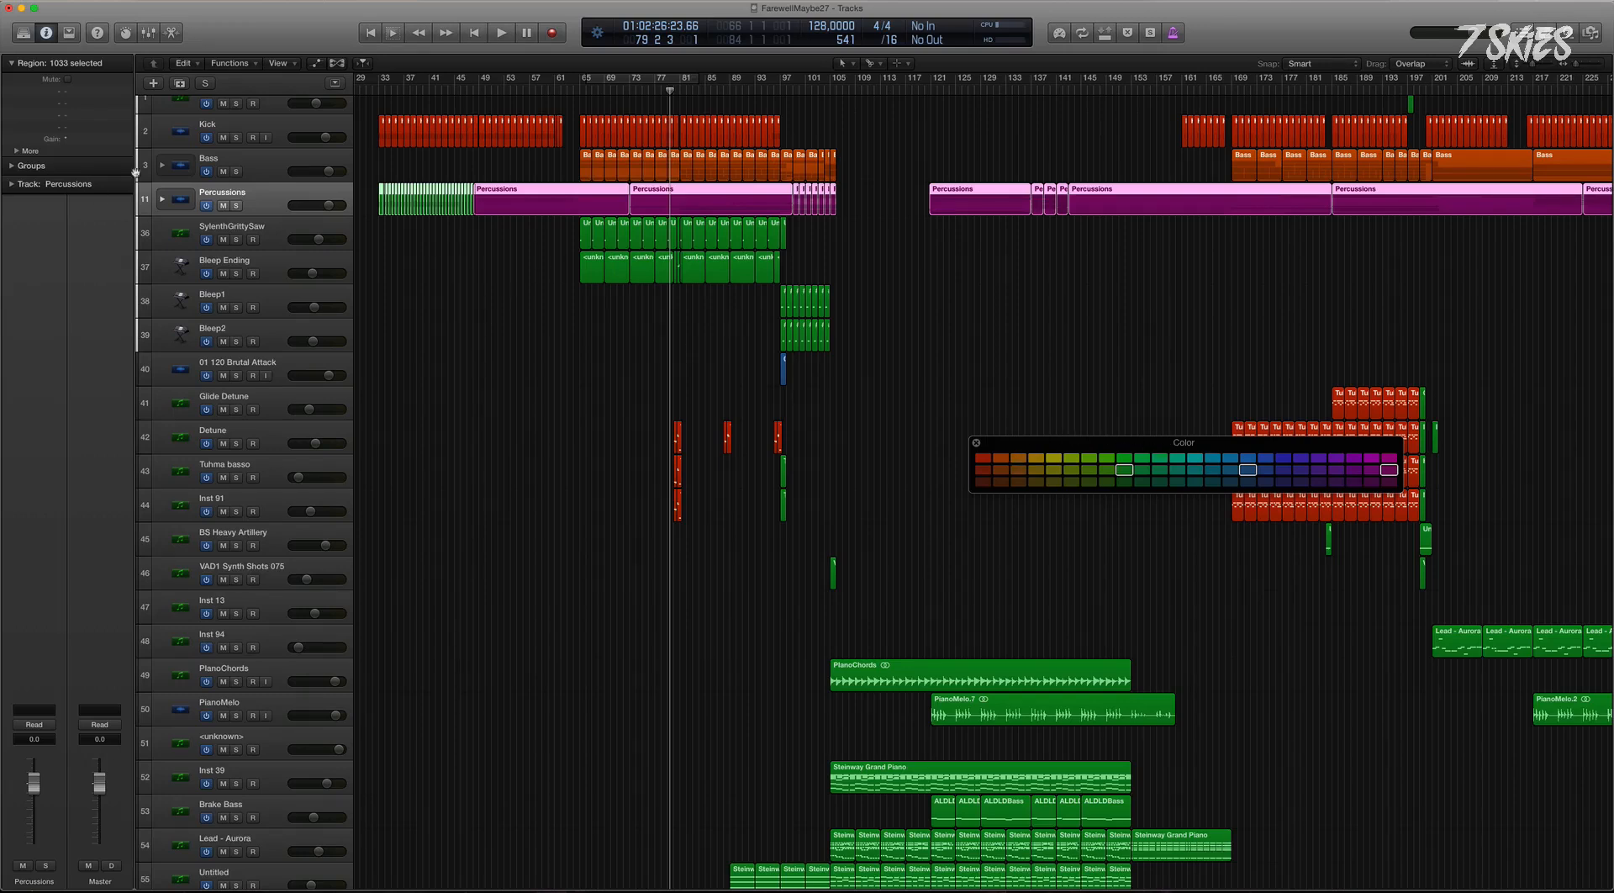
left_click(1055, 457)
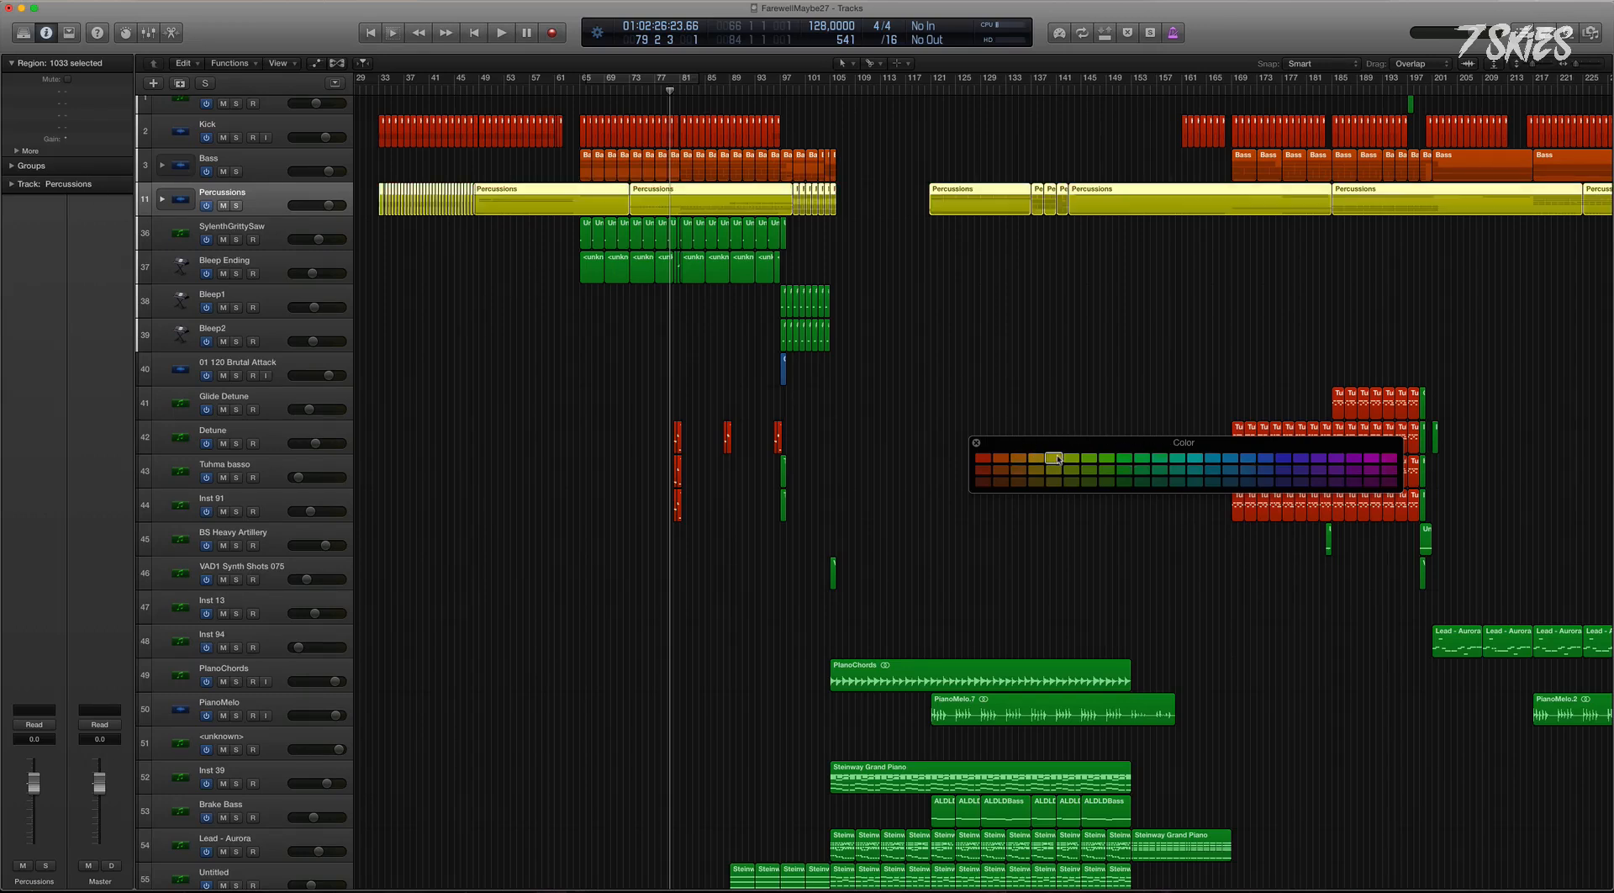
left_click(976, 442)
Delete the 01 120 Brutal Attack track together with its region.
left_click(285, 237)
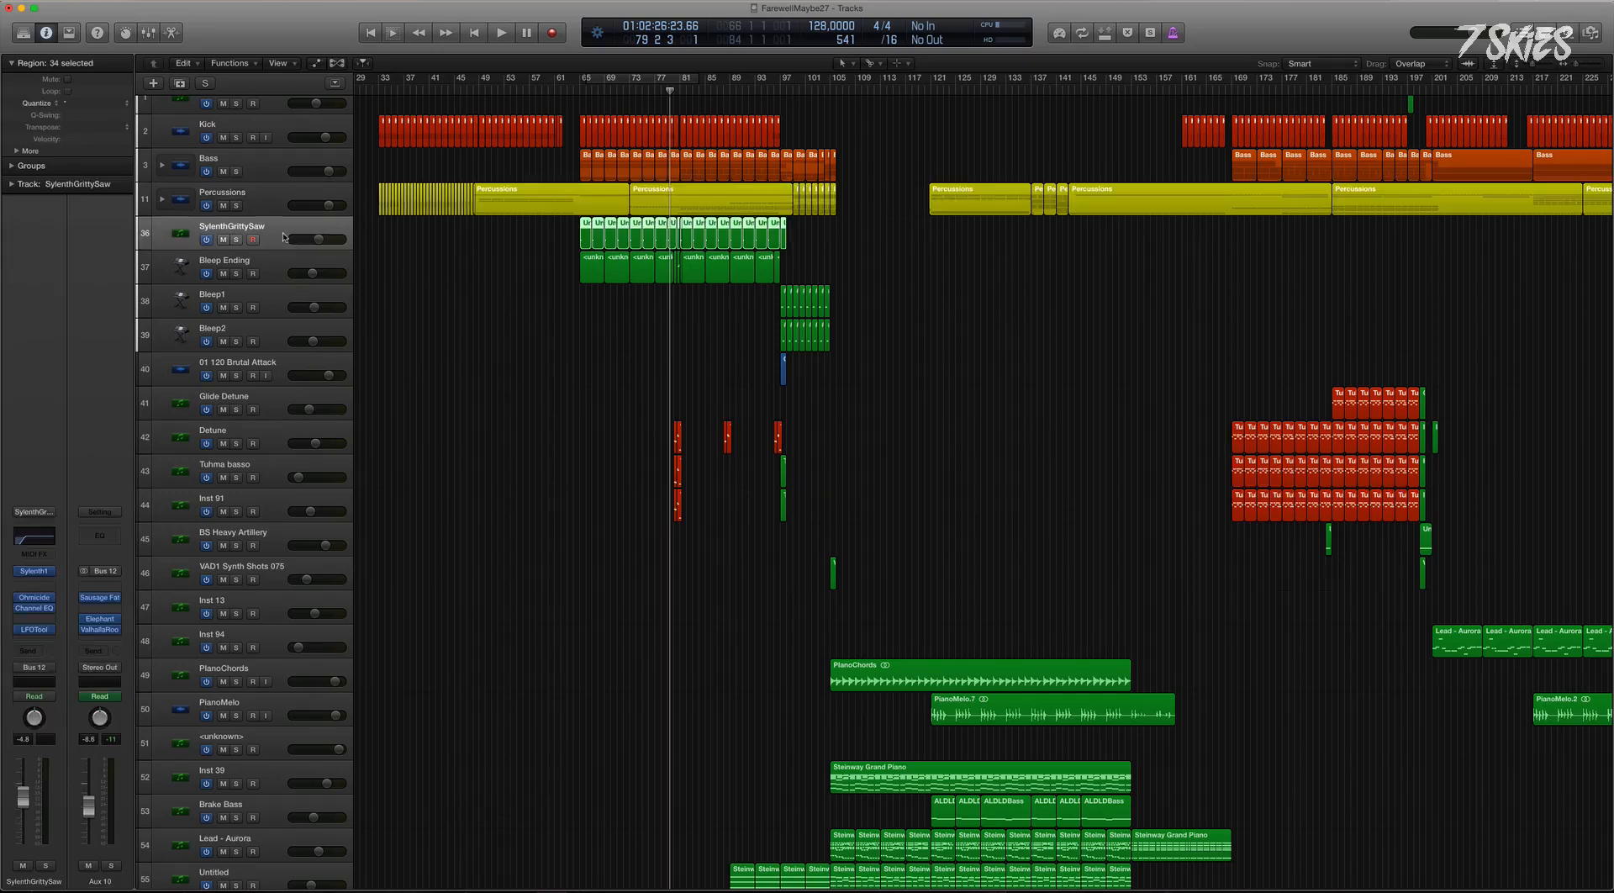
left_click(273, 337, "shift")
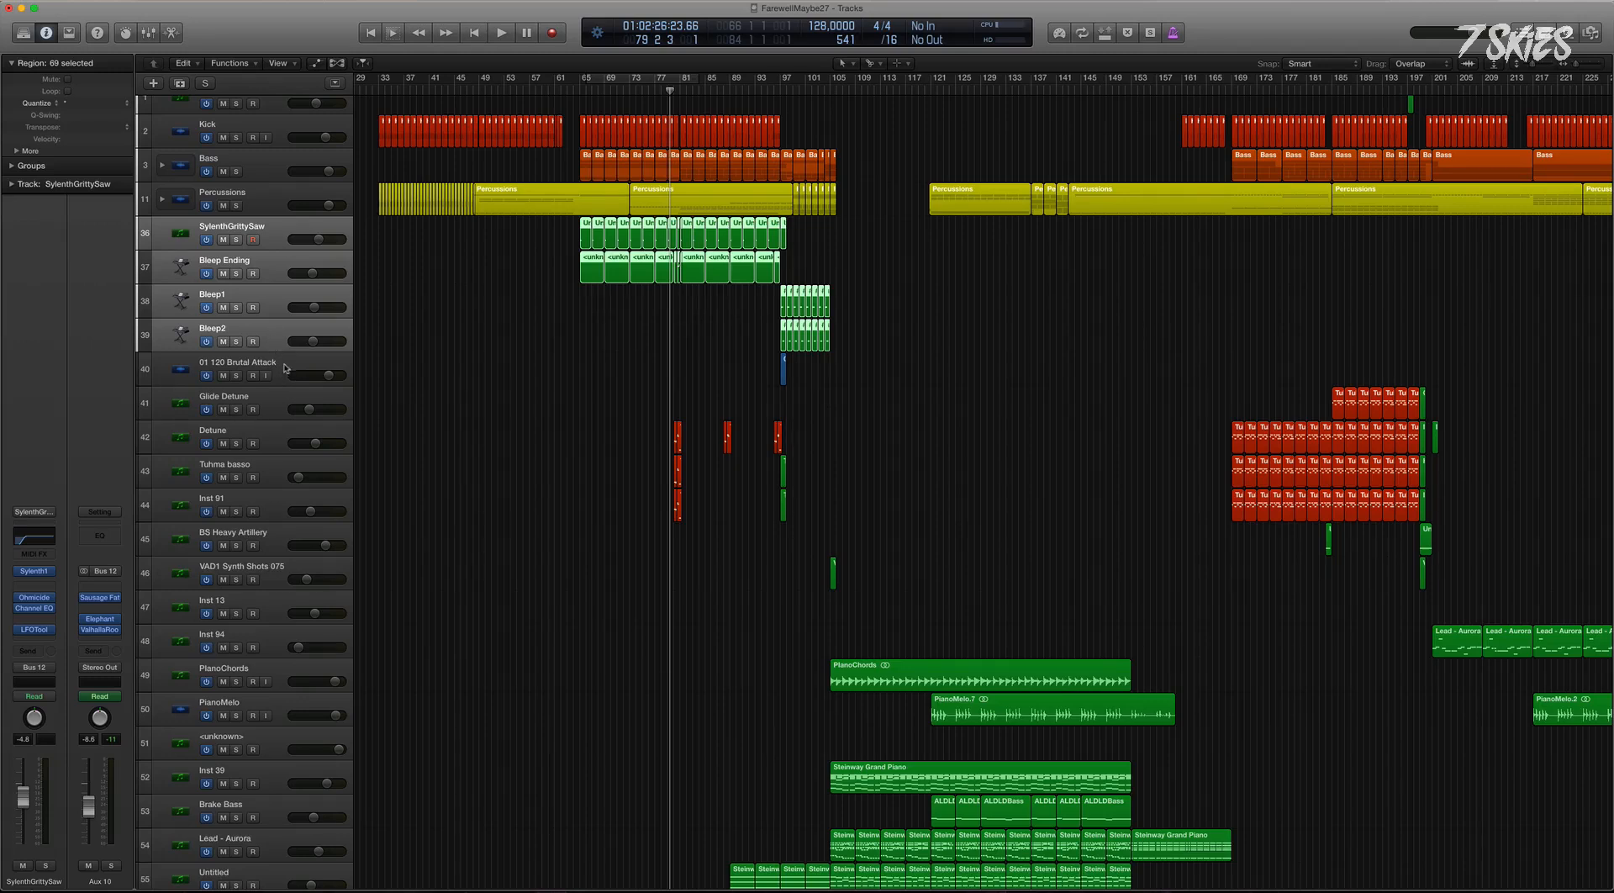
left_click_drag(780, 345, 801, 414)
left_click(513, 550, "ctrl+alt")
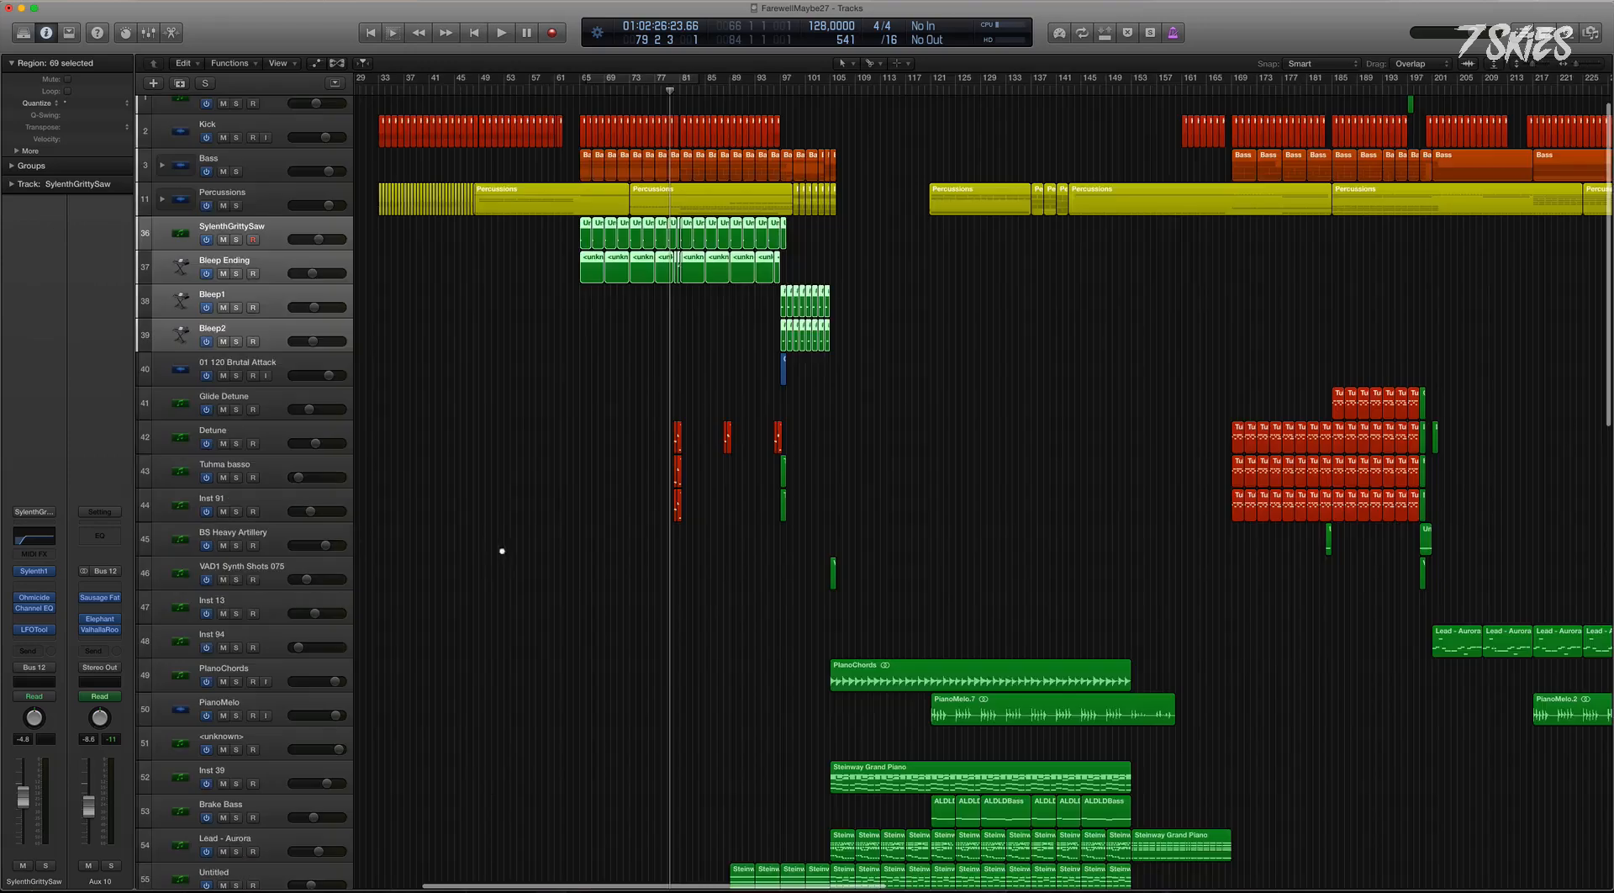
left_click(279, 362)
key("Delete")
key("Delete")
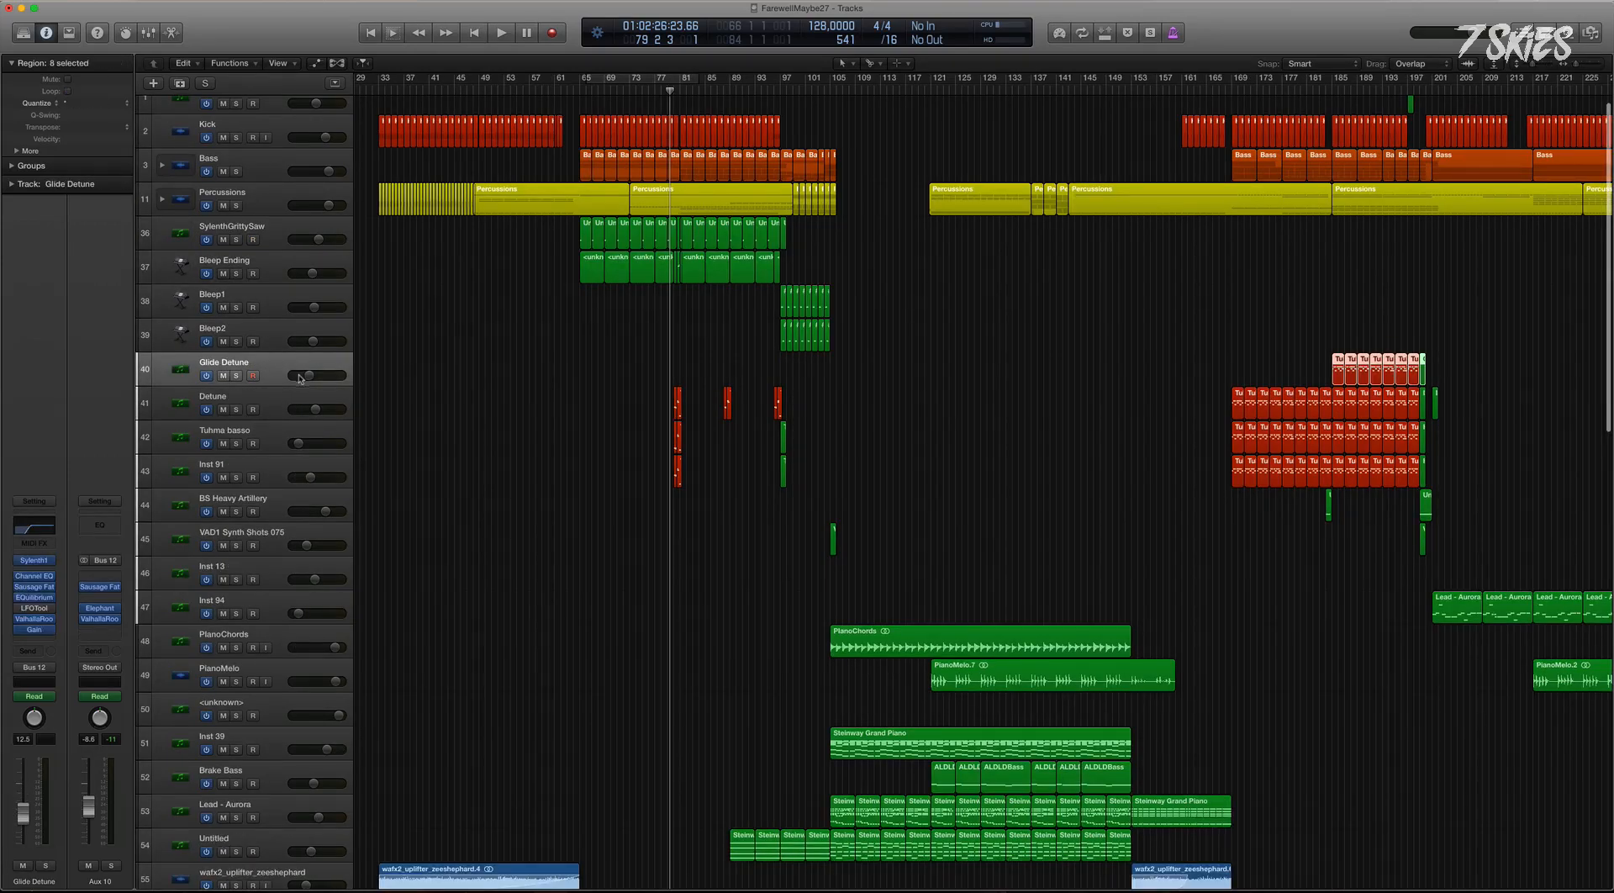
Group the SylenthGrittySaw, Bleep Ending, Bleep1 and Bleep2 tracks into a new folder track stack.
left_click(286, 333)
left_click(274, 236, "shift")
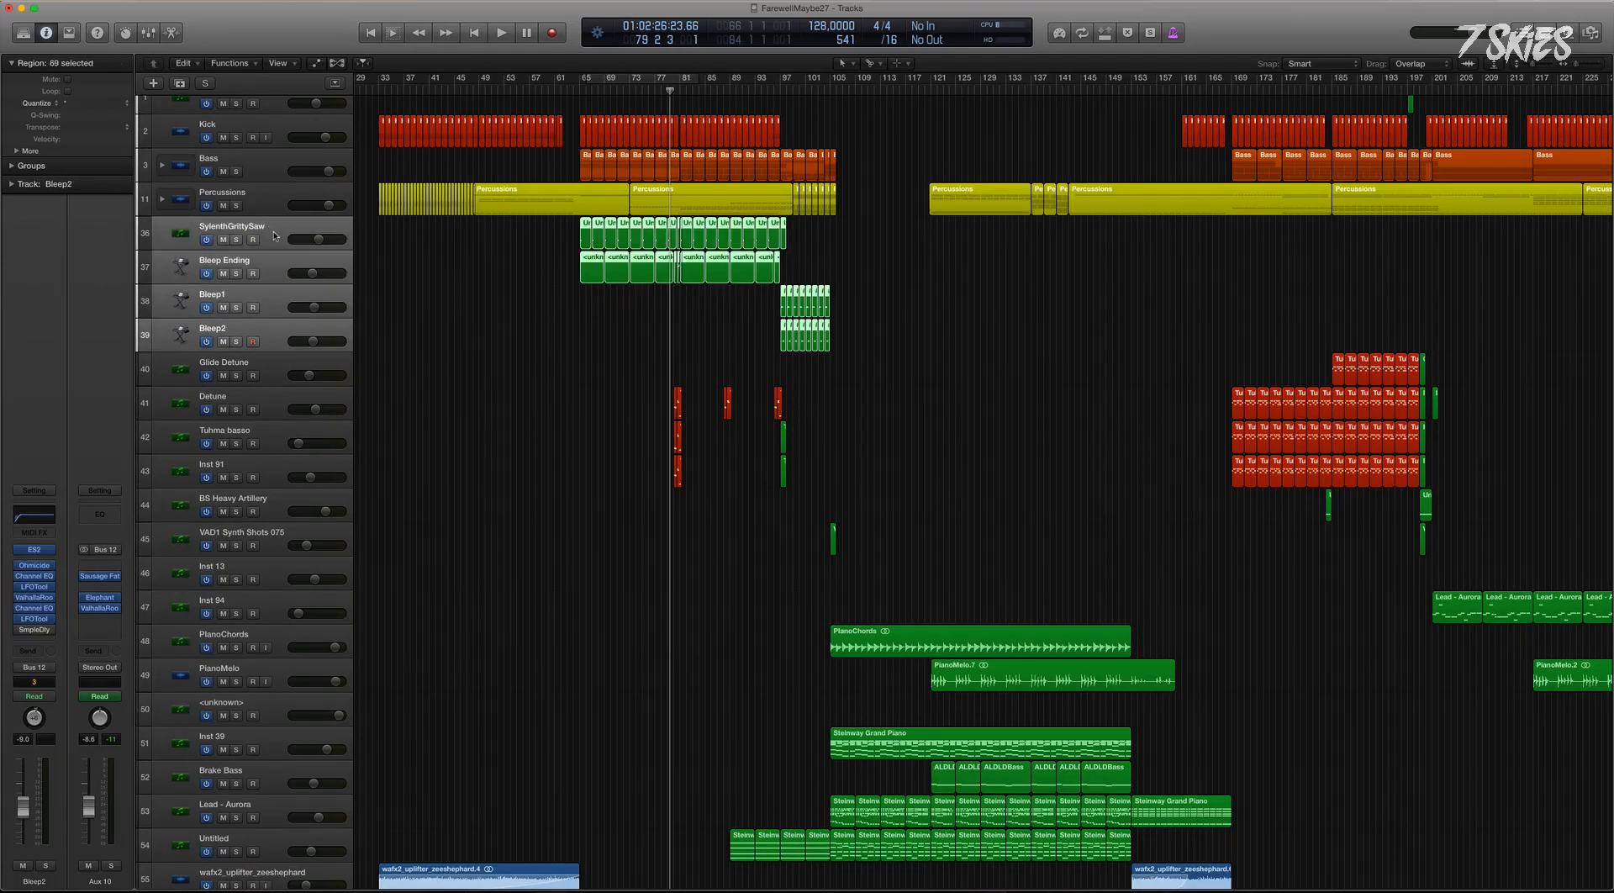
right_click(276, 233)
left_click(354, 359)
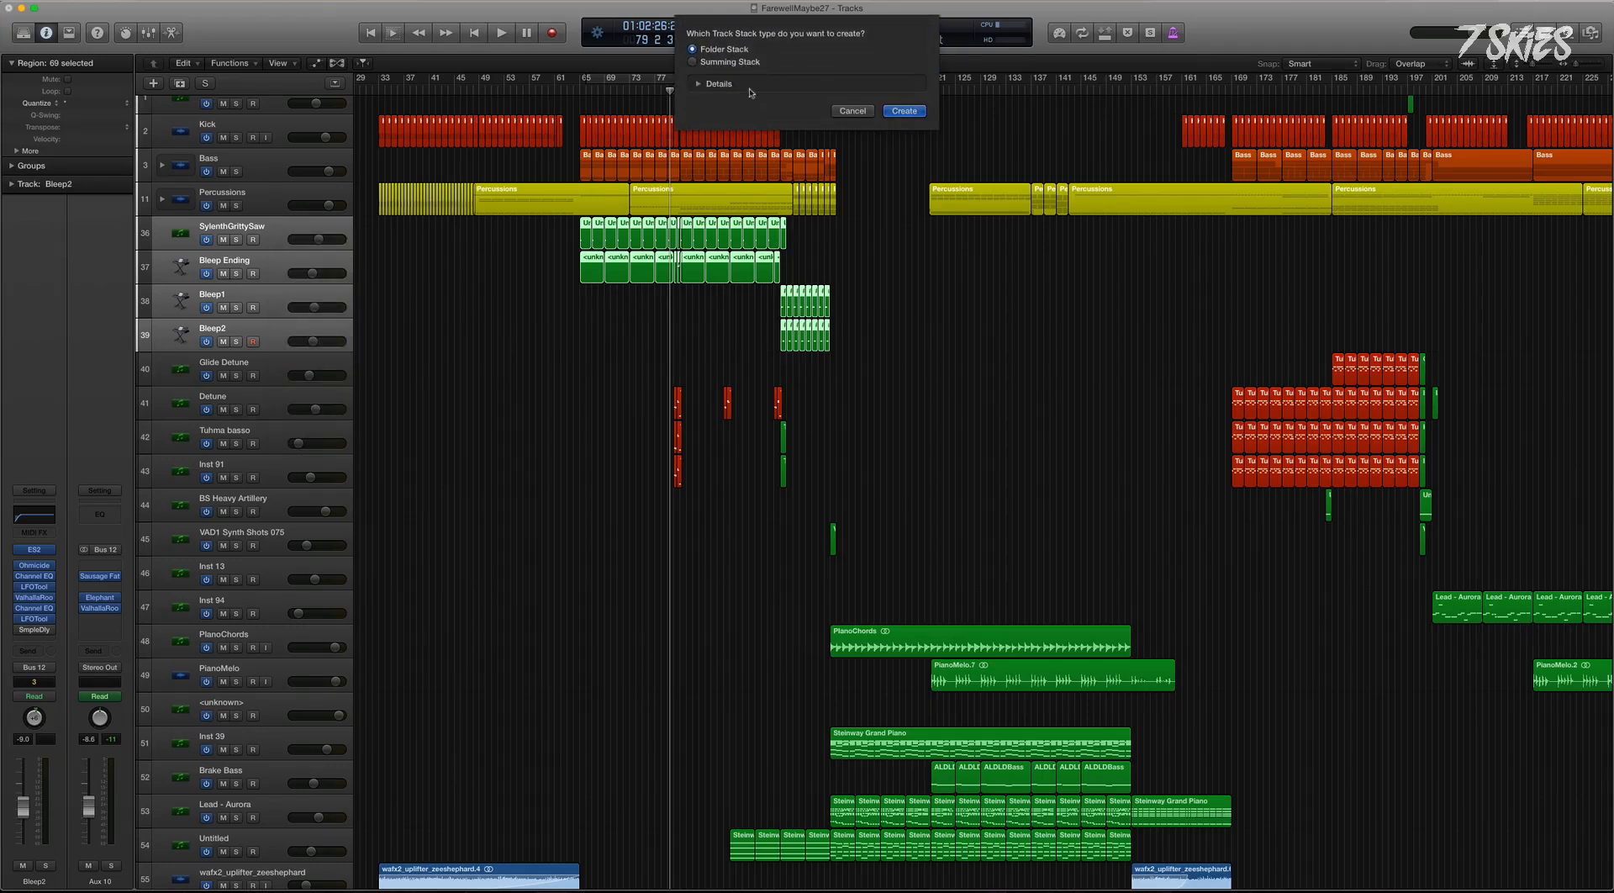
left_click(906, 111)
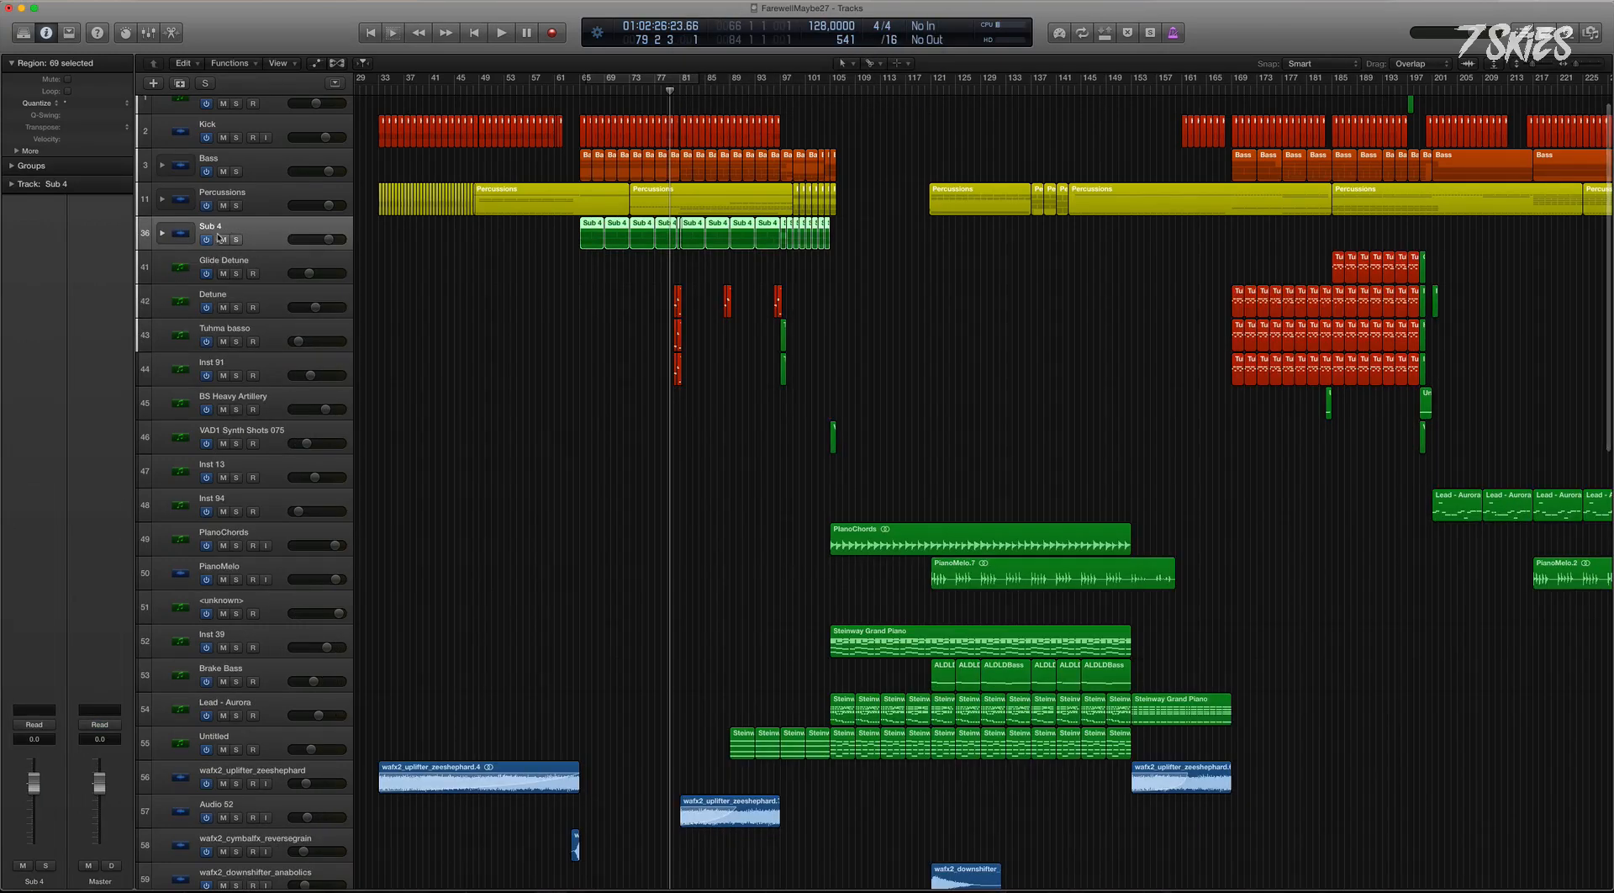
Rename the new track stack Melodic Blips and move it between the Bass and Percussions stacks.
double_click(212, 226)
type("Melodic")
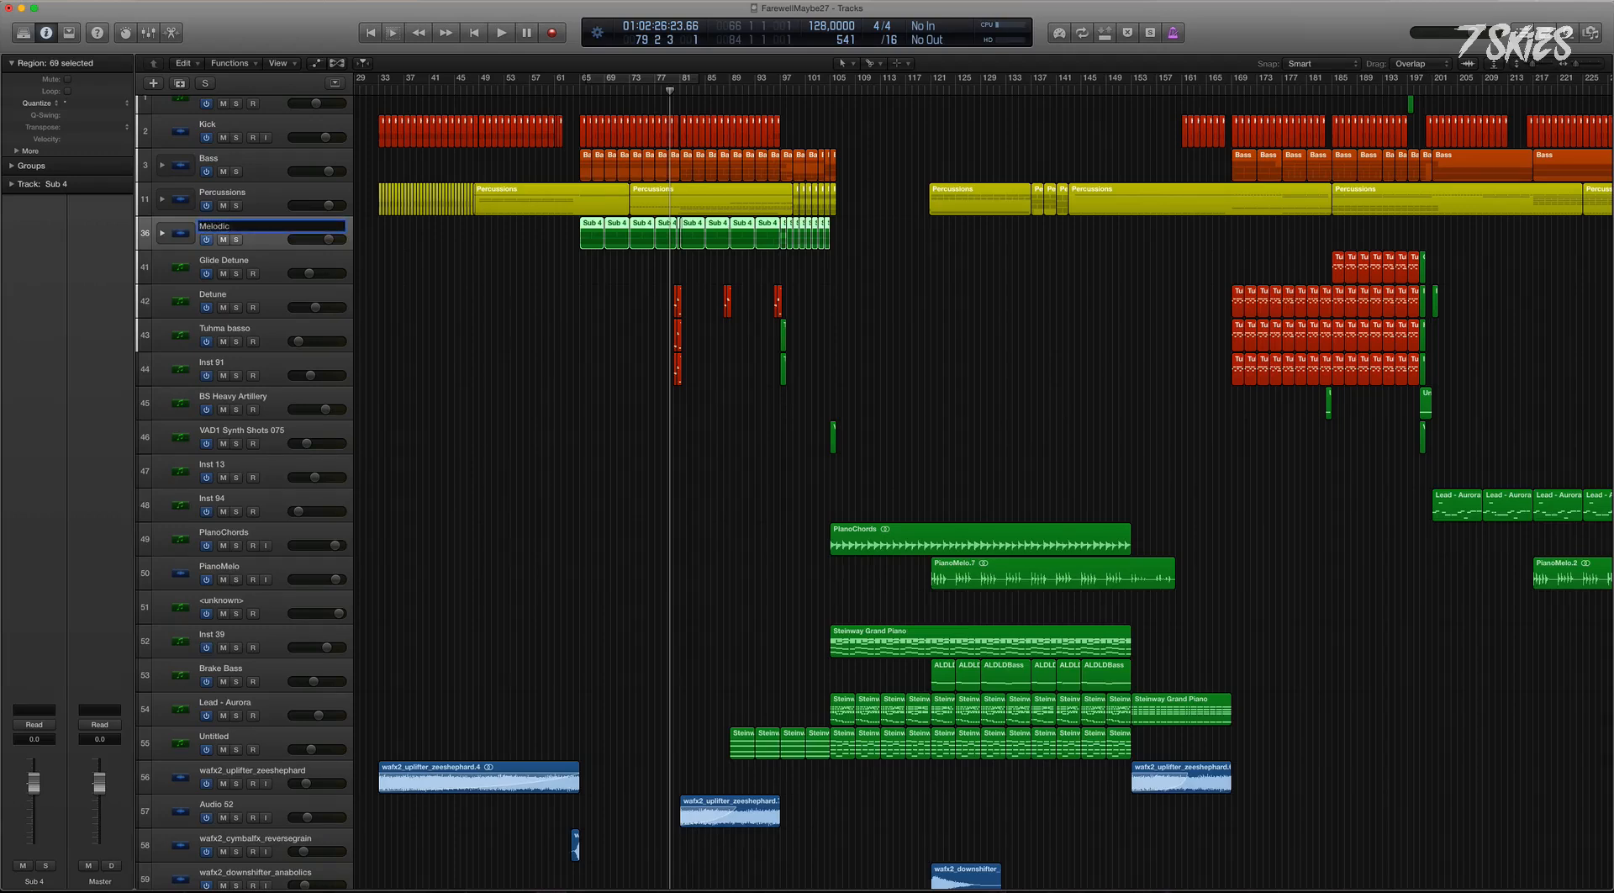
type(" Blips")
key("Return")
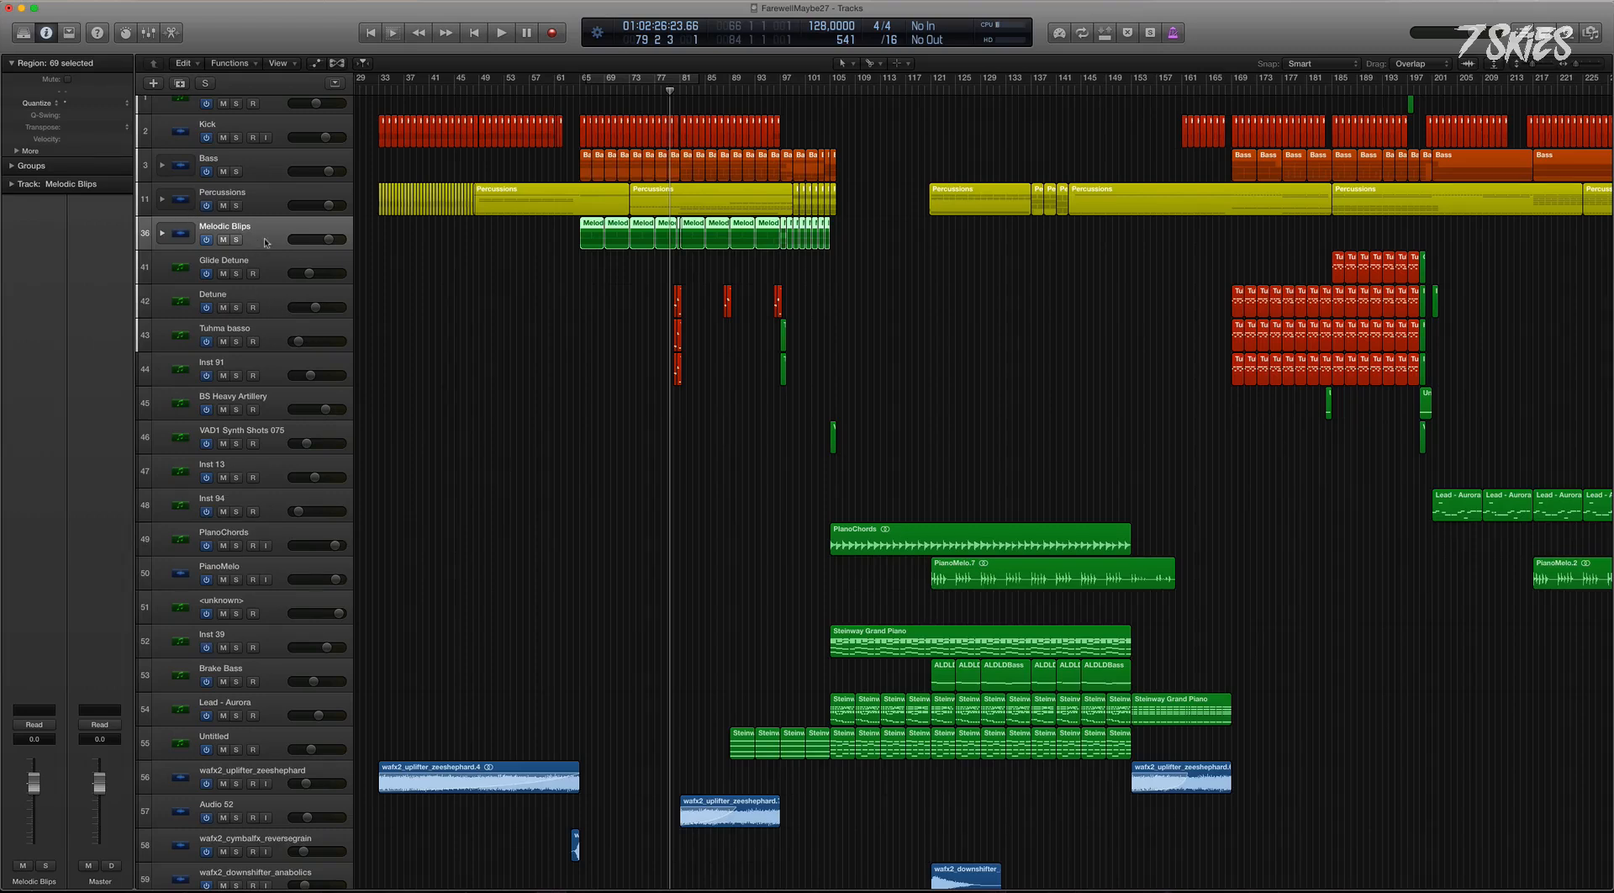
left_click_drag(265, 243, 261, 205)
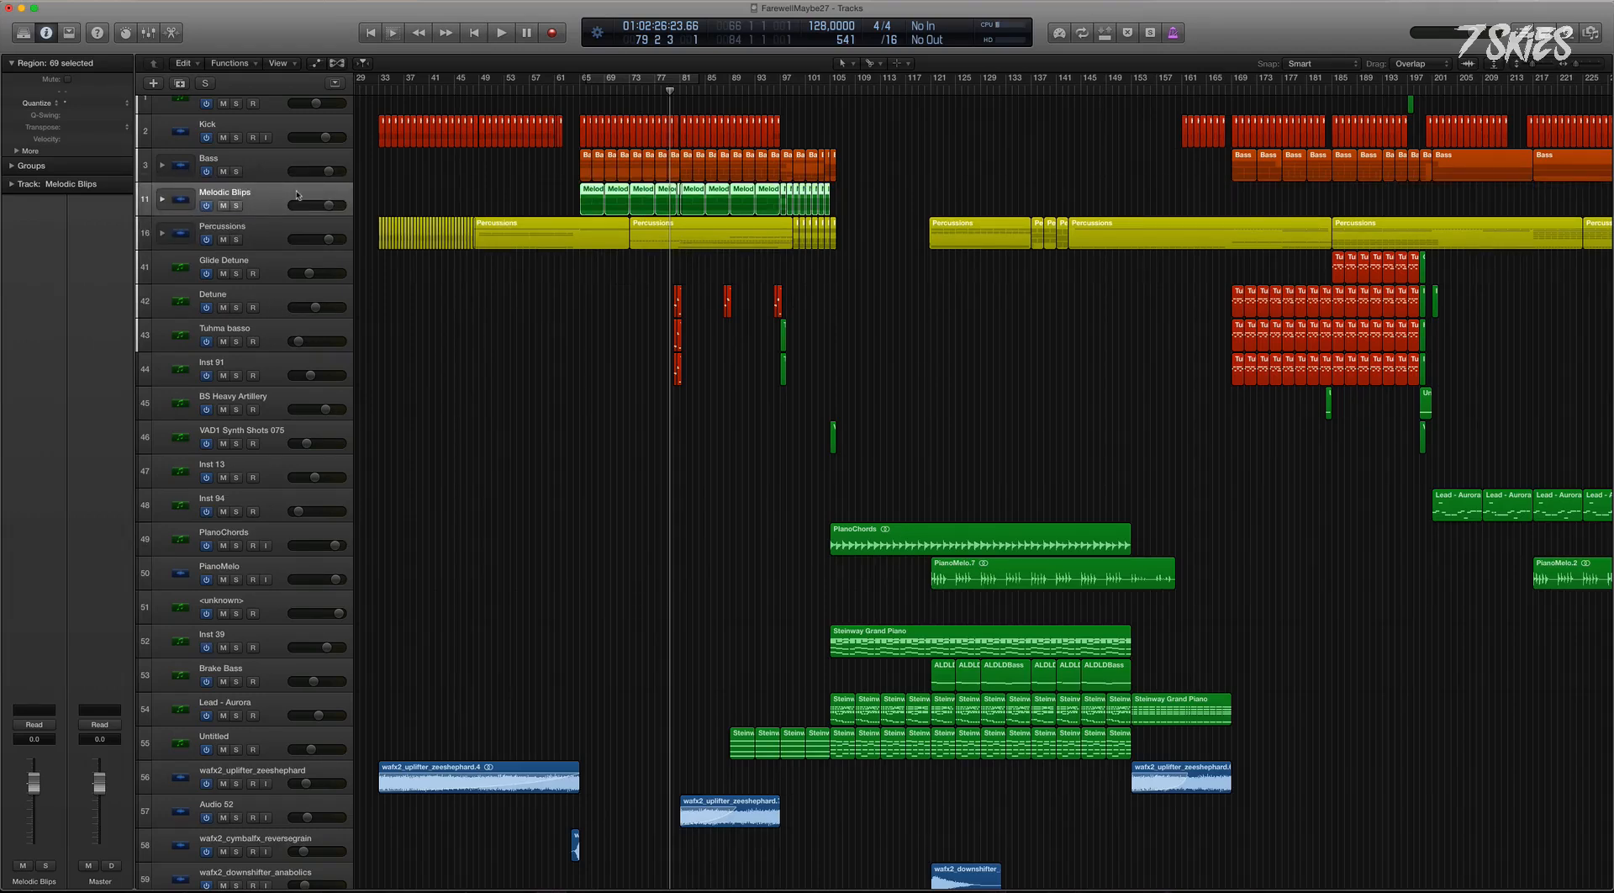
Color the Melodic Blips regions light orange and move the color palette clear of the middle of the arrangement.
key("alt+c")
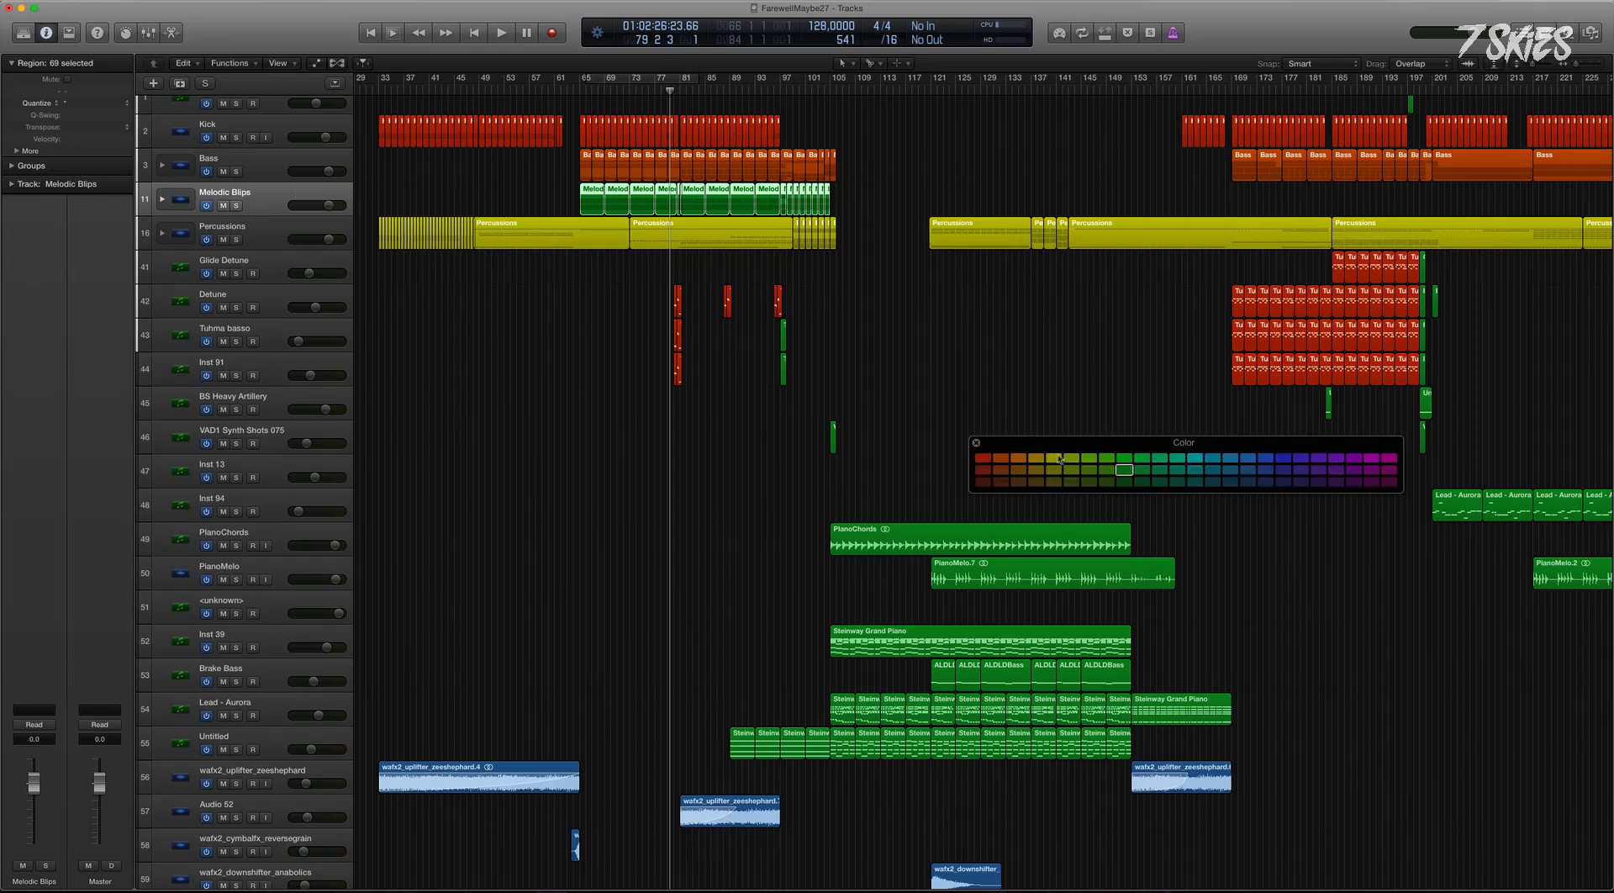
left_click(1014, 462)
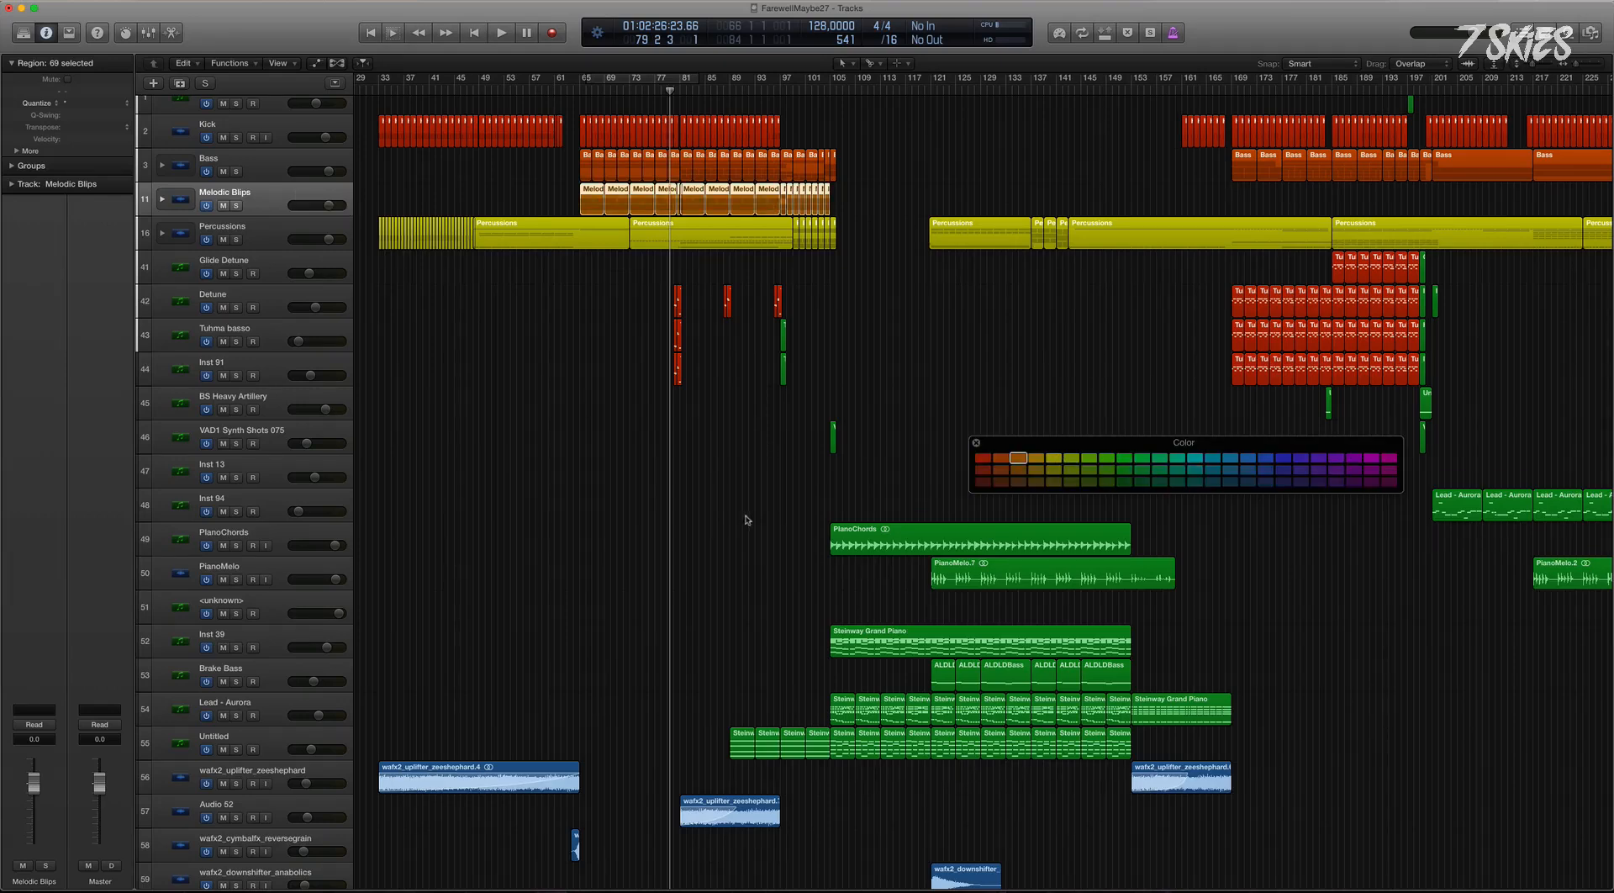
left_click(896, 483)
left_click_drag(1014, 442, 1221, 464)
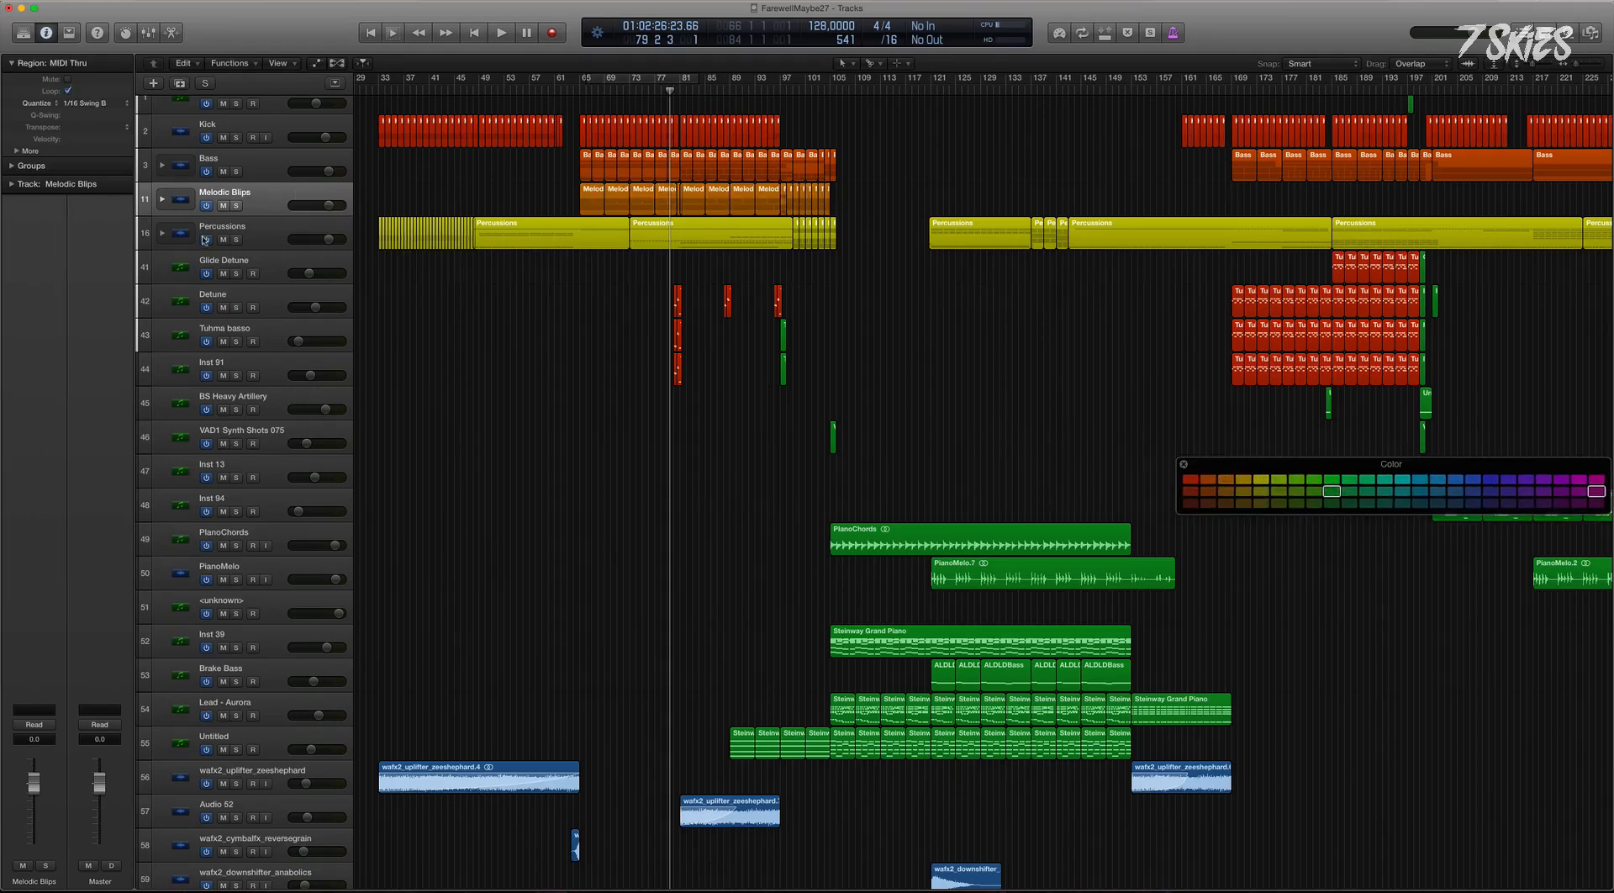
Group the Glide Detune, Detune, Tuhma basso and Inst 91 tracks into a new folder track stack.
left_click(262, 232)
left_click(273, 267)
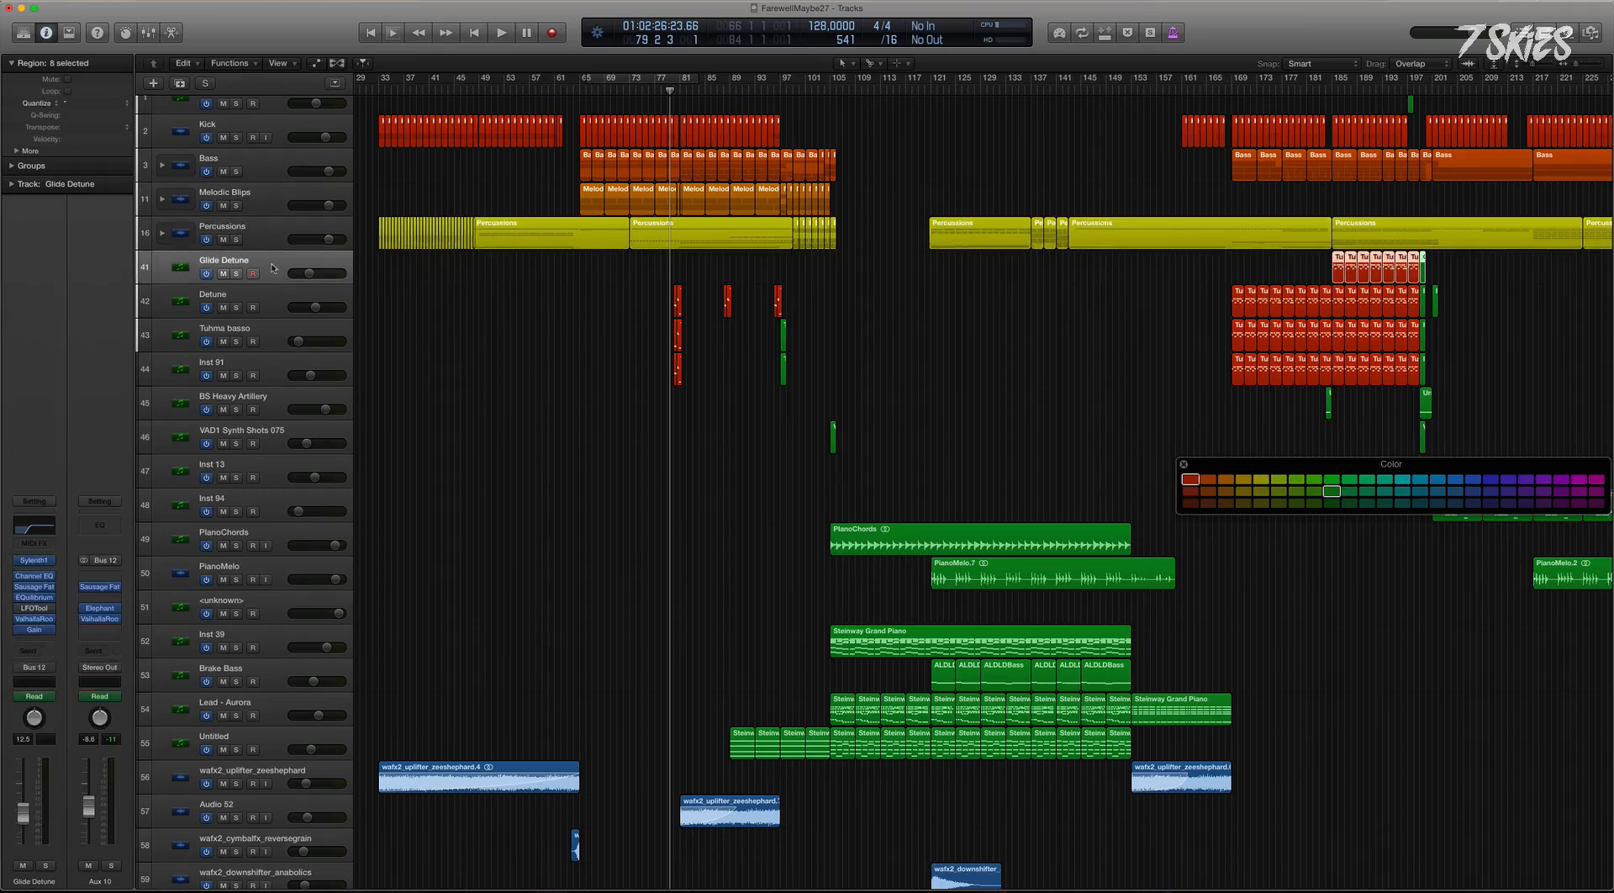
left_click(276, 374, "shift")
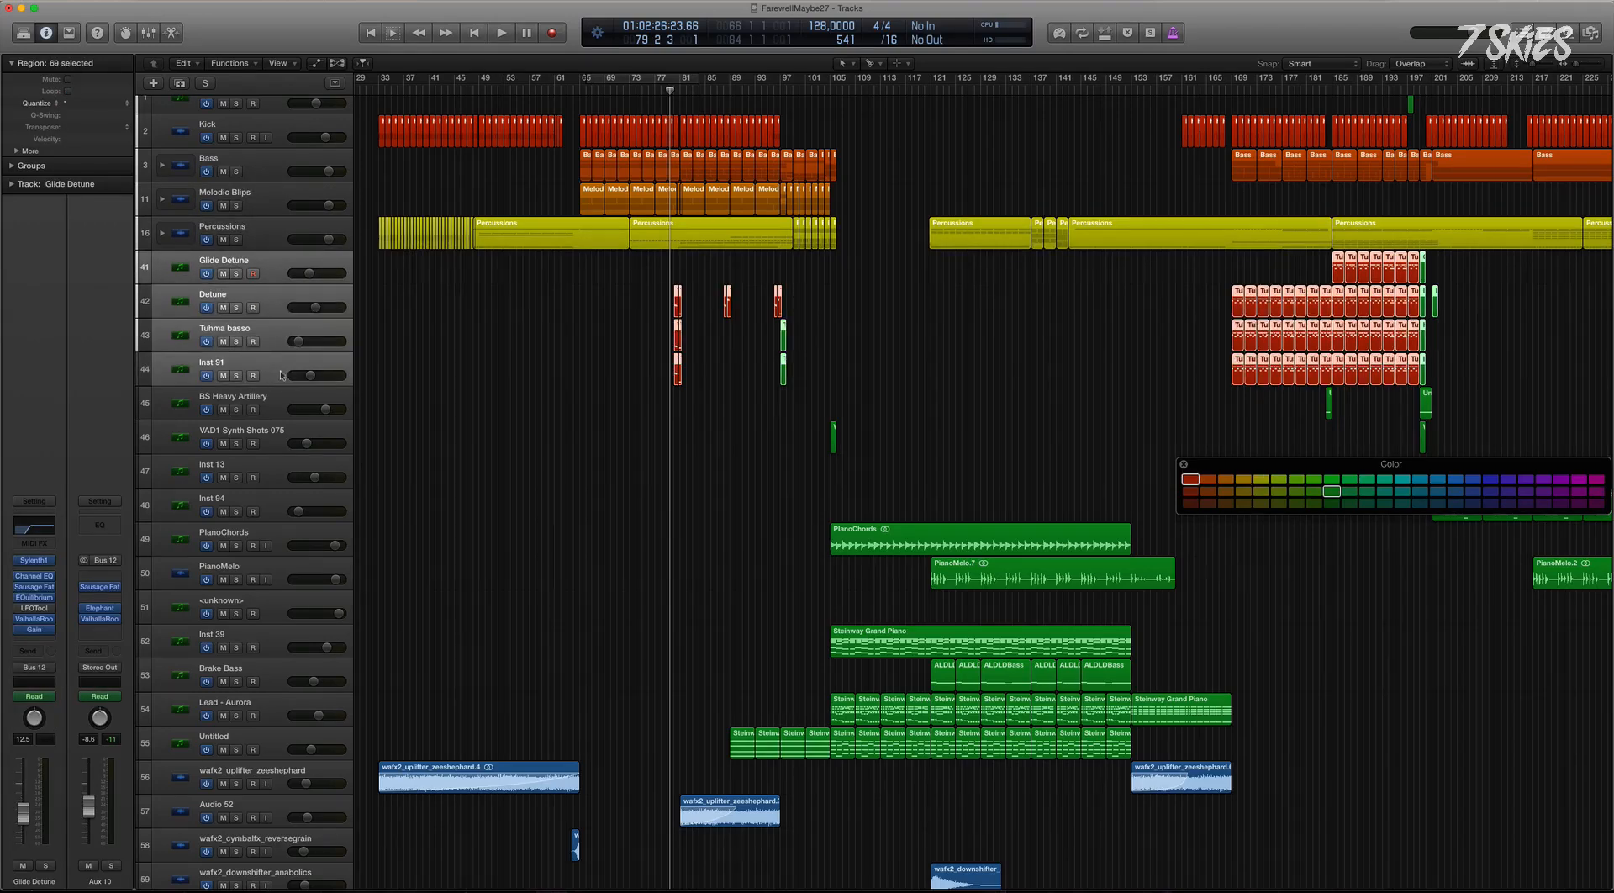
right_click(278, 372)
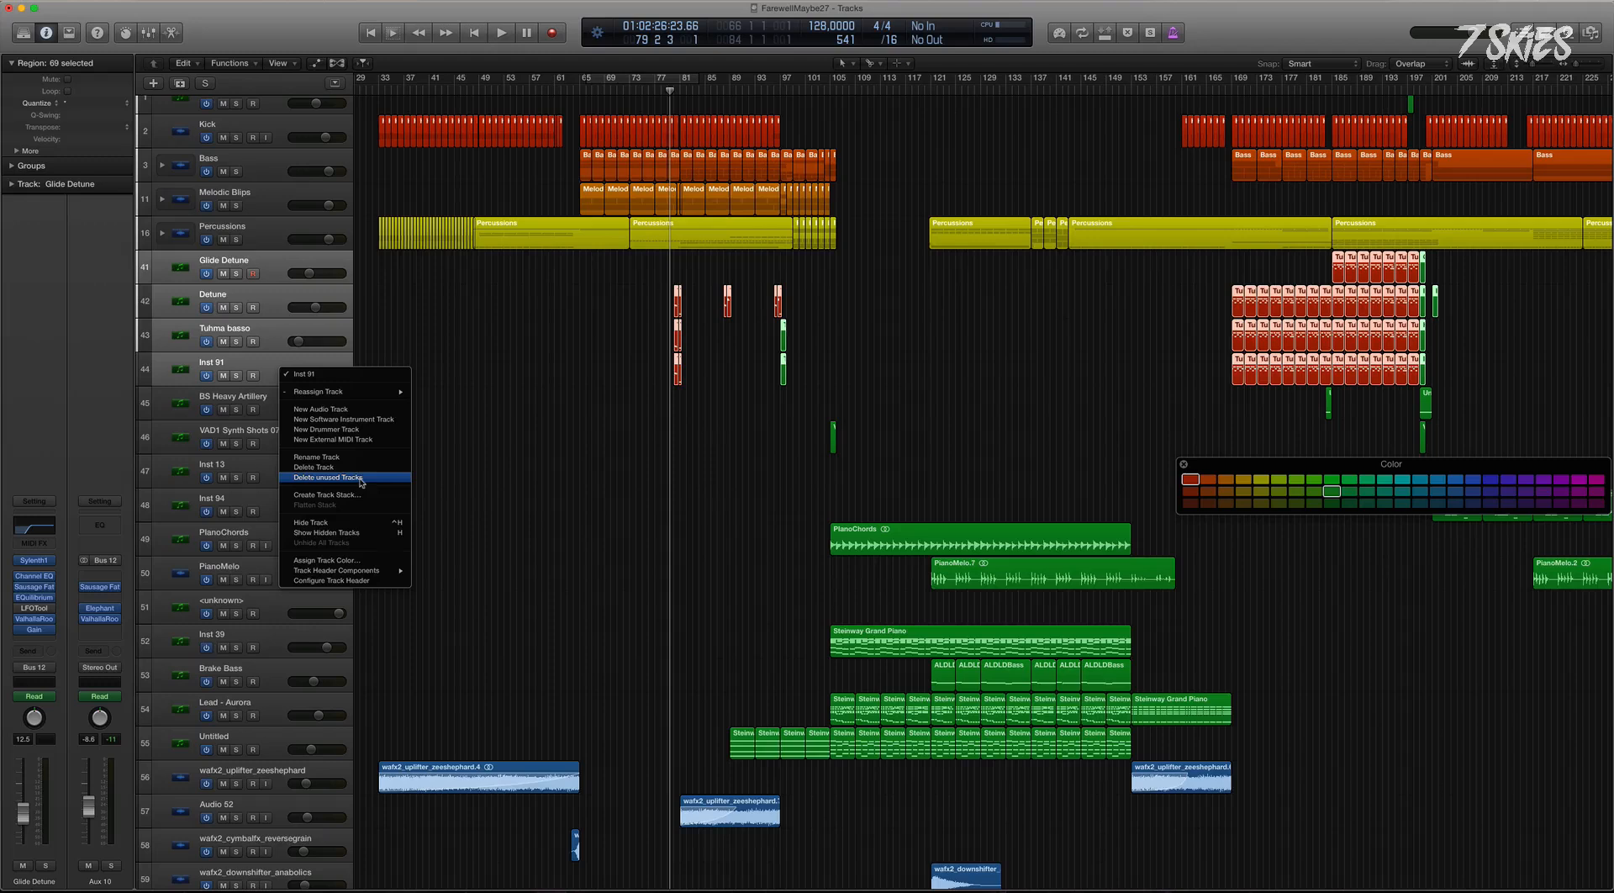
left_click(327, 494)
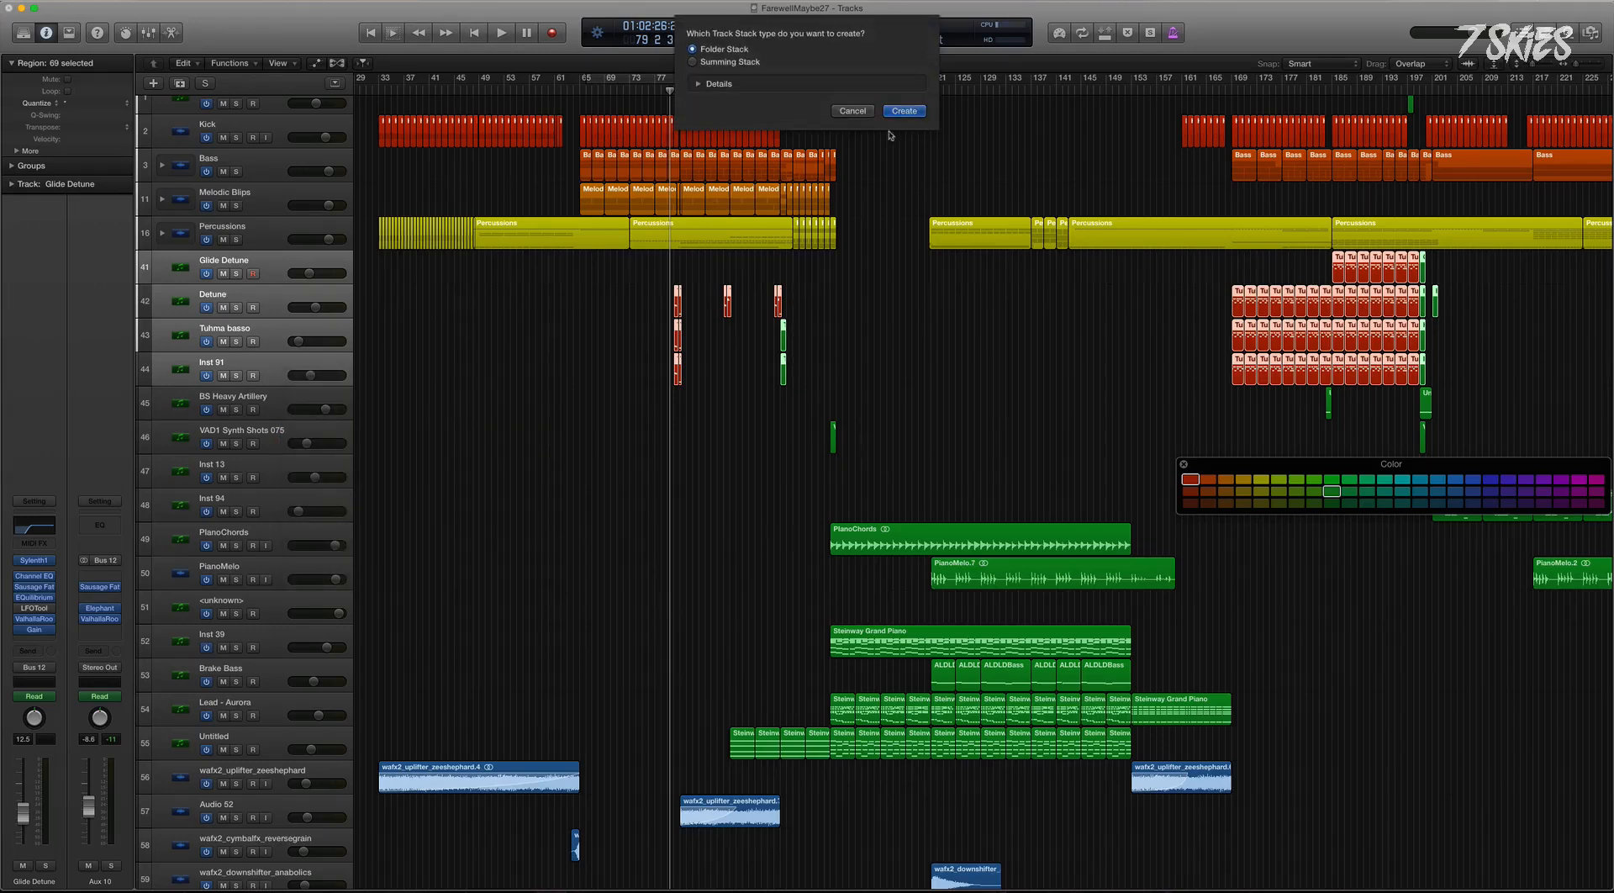
left_click(904, 111)
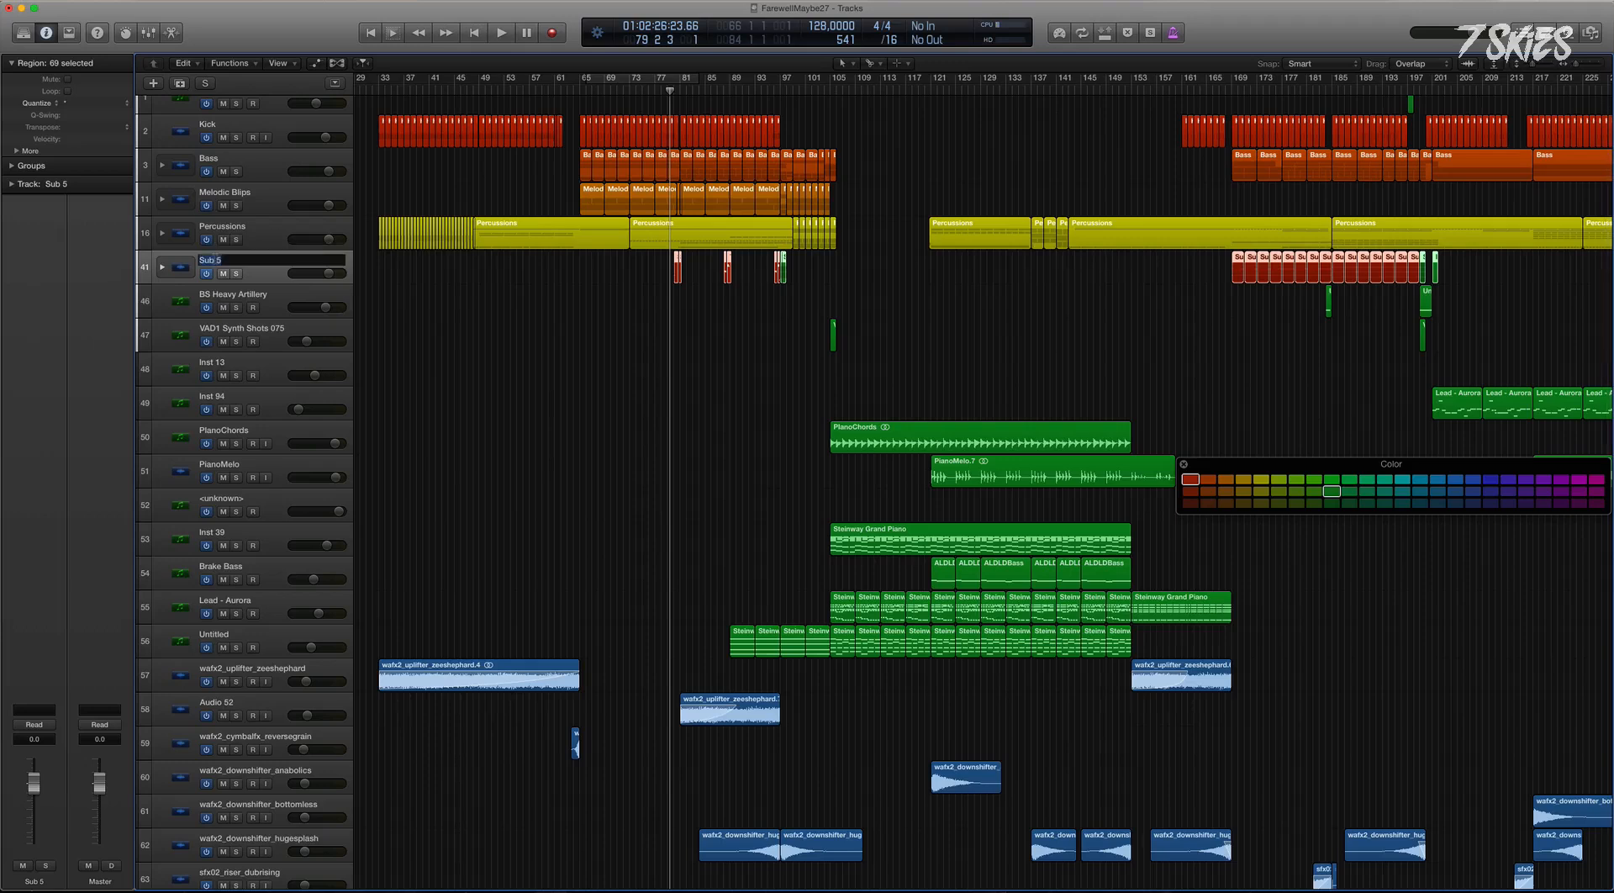
Name the new track stack Drop Sequence and color its regions golden yellow.
type("Drop Sequence")
key("Return")
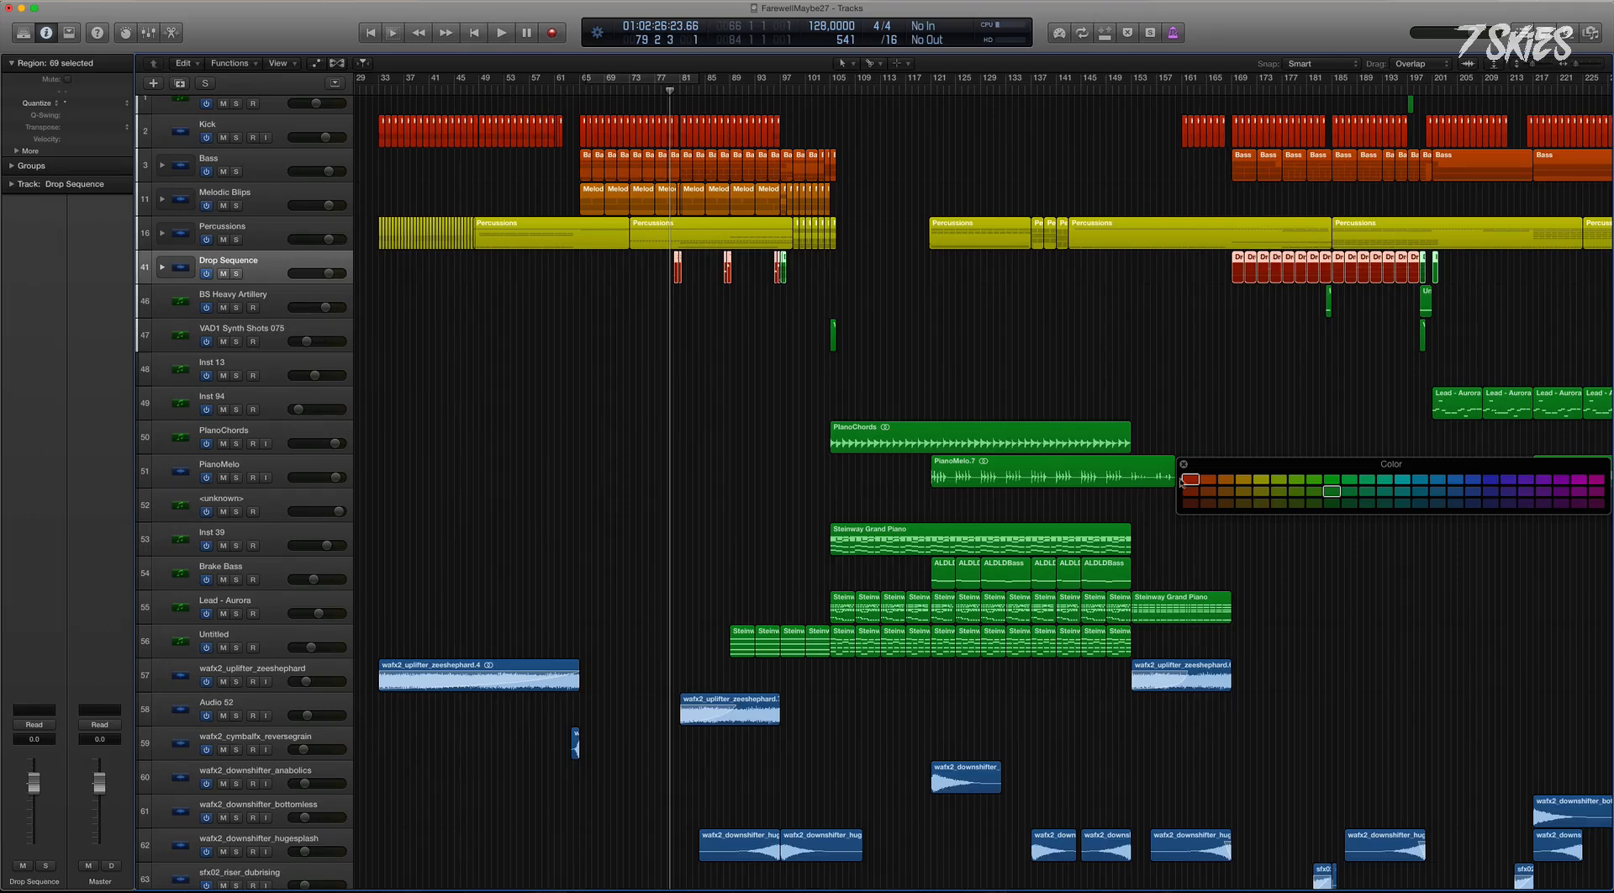
left_click(1243, 478)
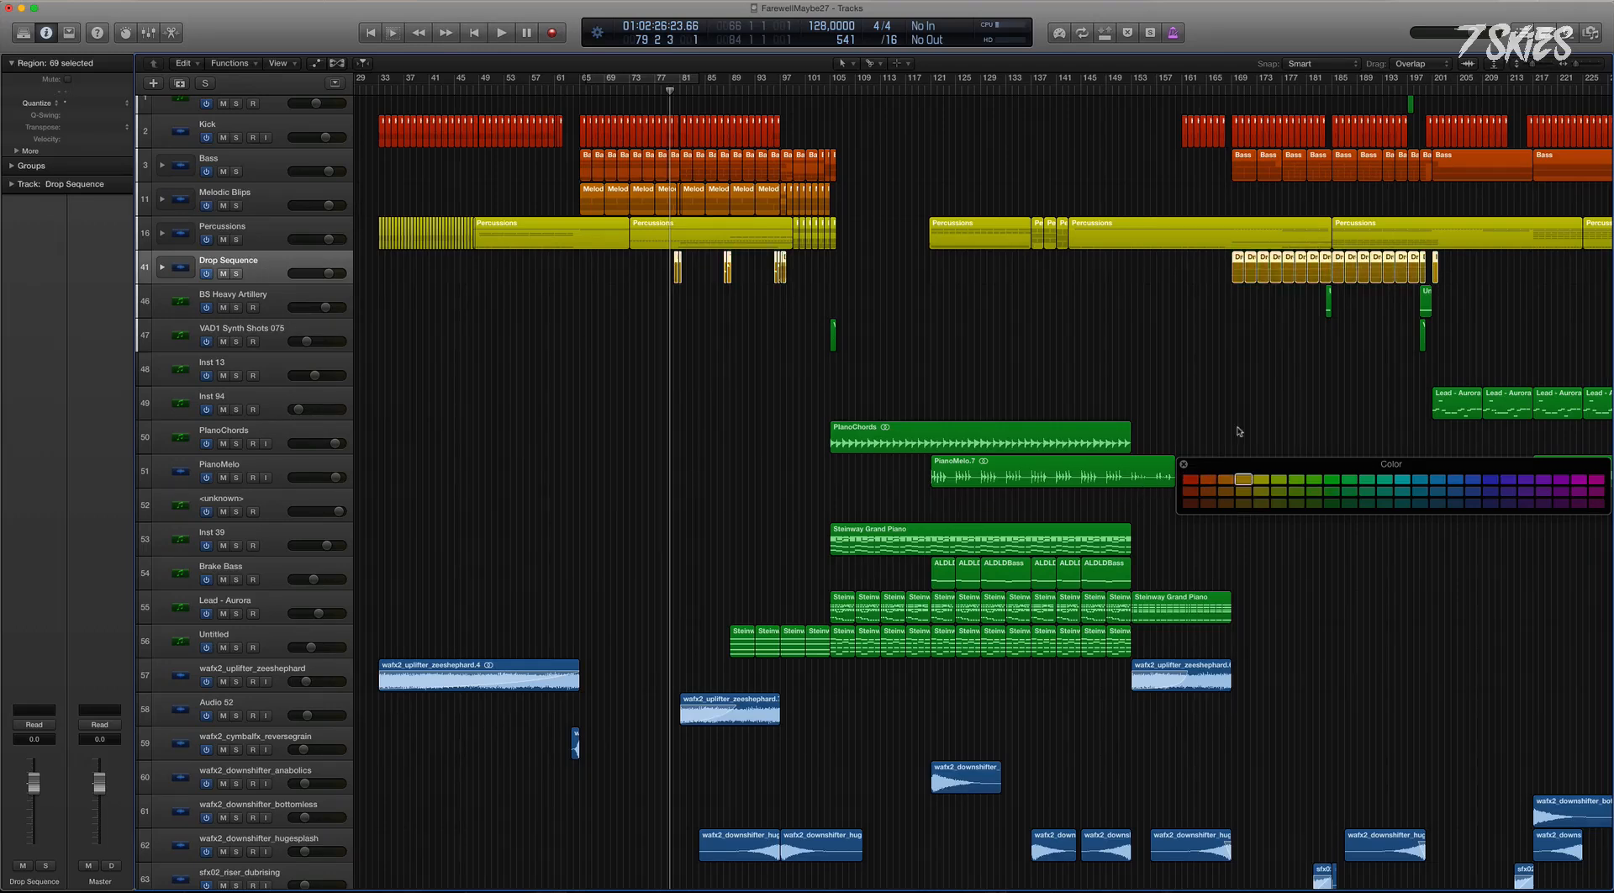
Move the Drop Sequence track stack between the Melodic Blips and Percussions stacks.
left_click(1238, 431)
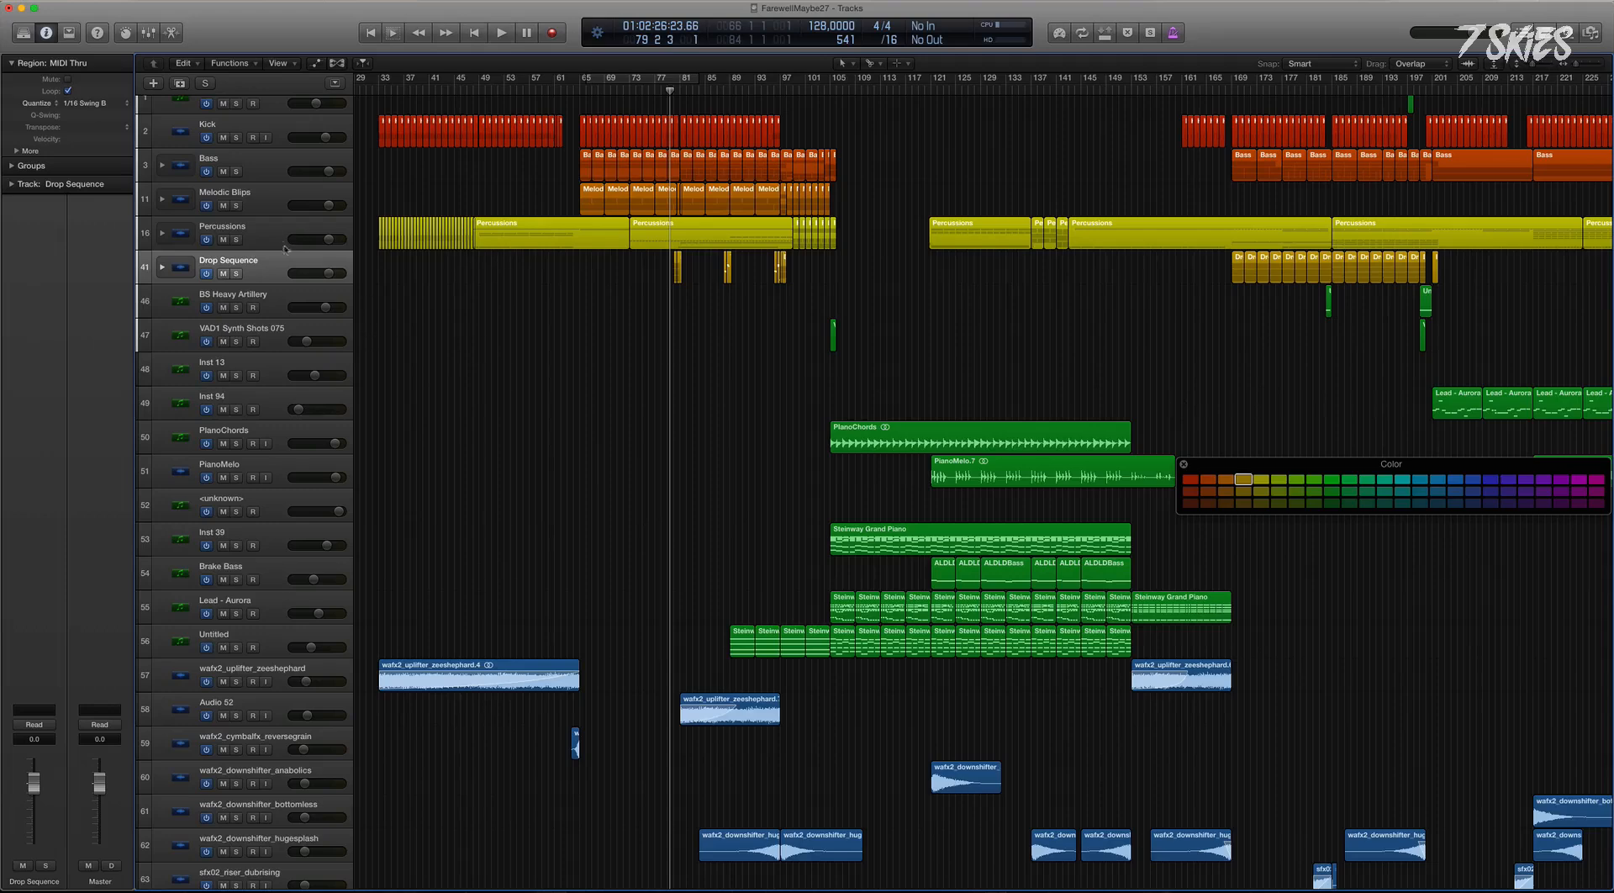
left_click_drag(276, 263, 276, 232)
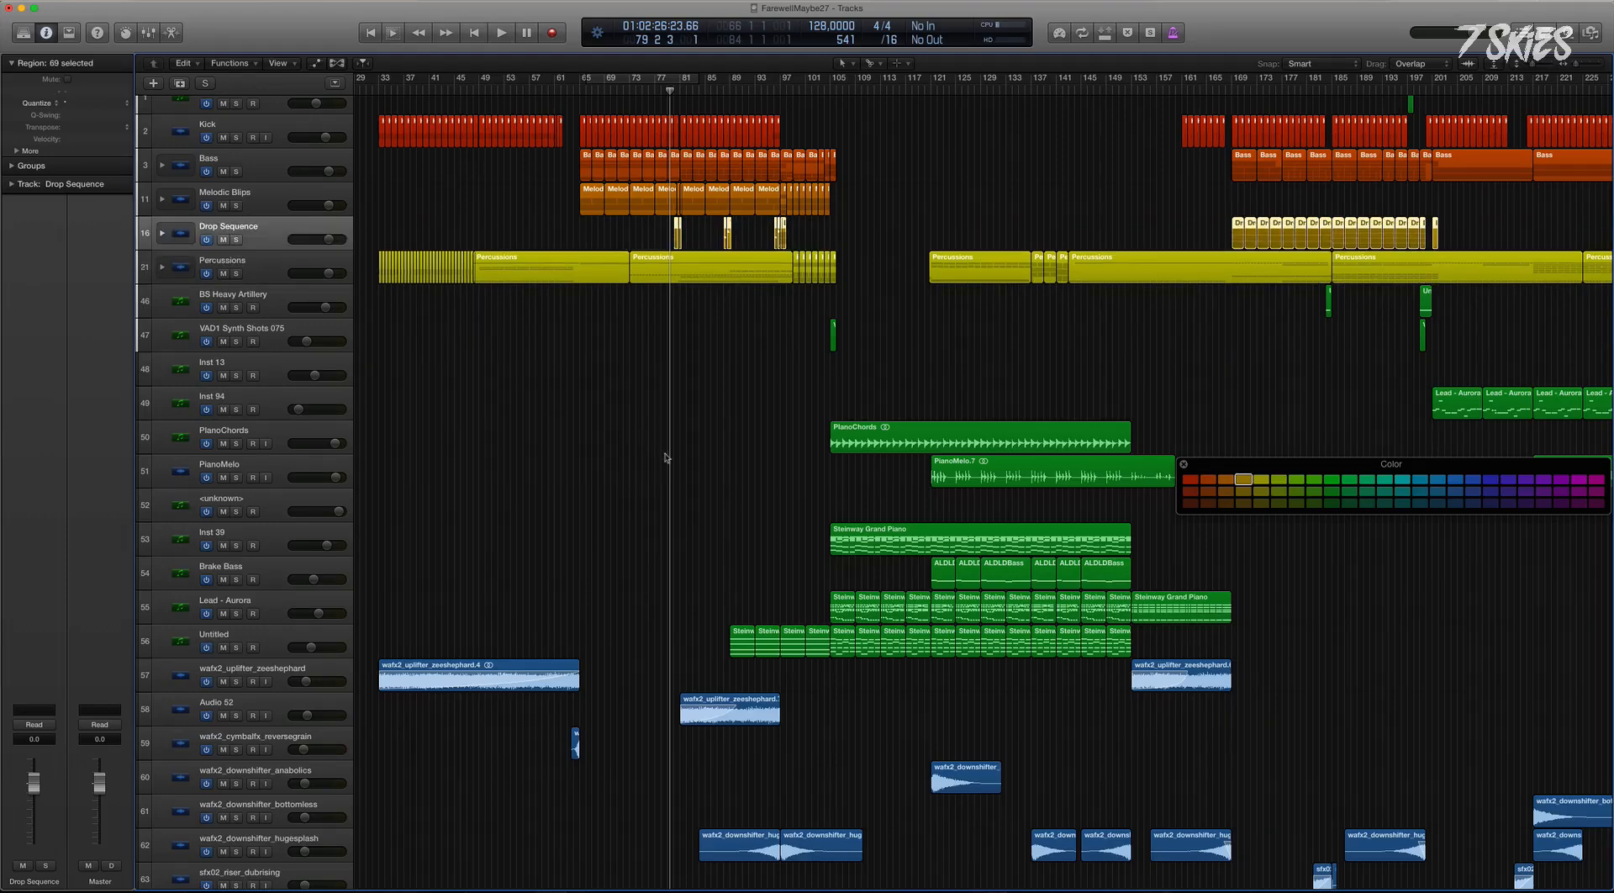
scroll(684, 533, "down", 1)
key("super+Left")
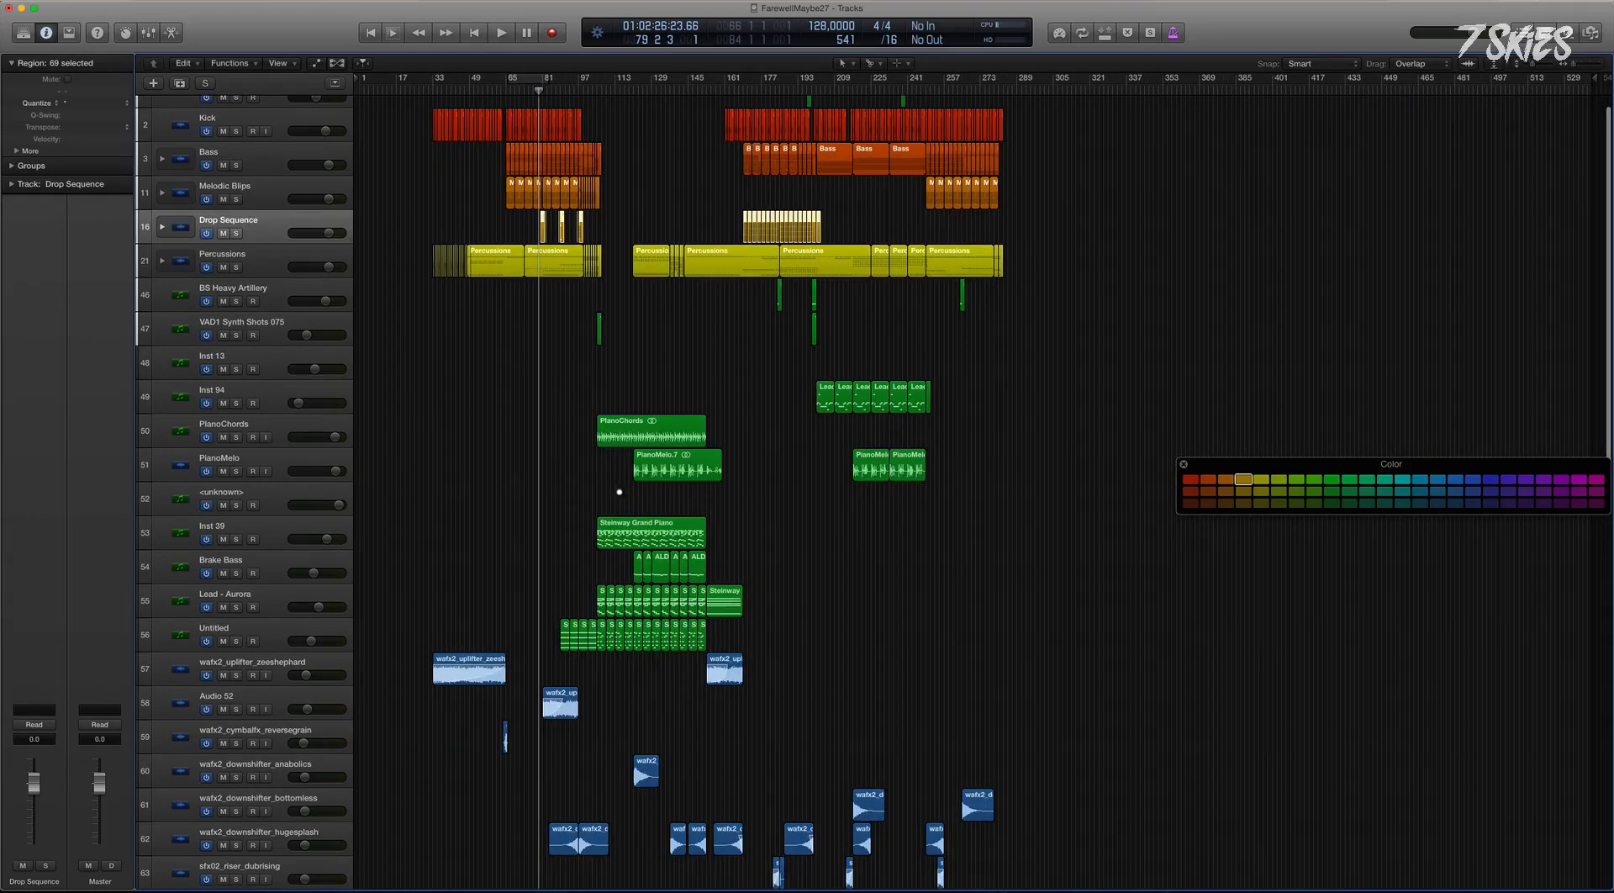
key("super+Up")
Color the regions on the tracks from PianoChords through the Untitled track below Lead - Aurora violet.
left_click(310, 254)
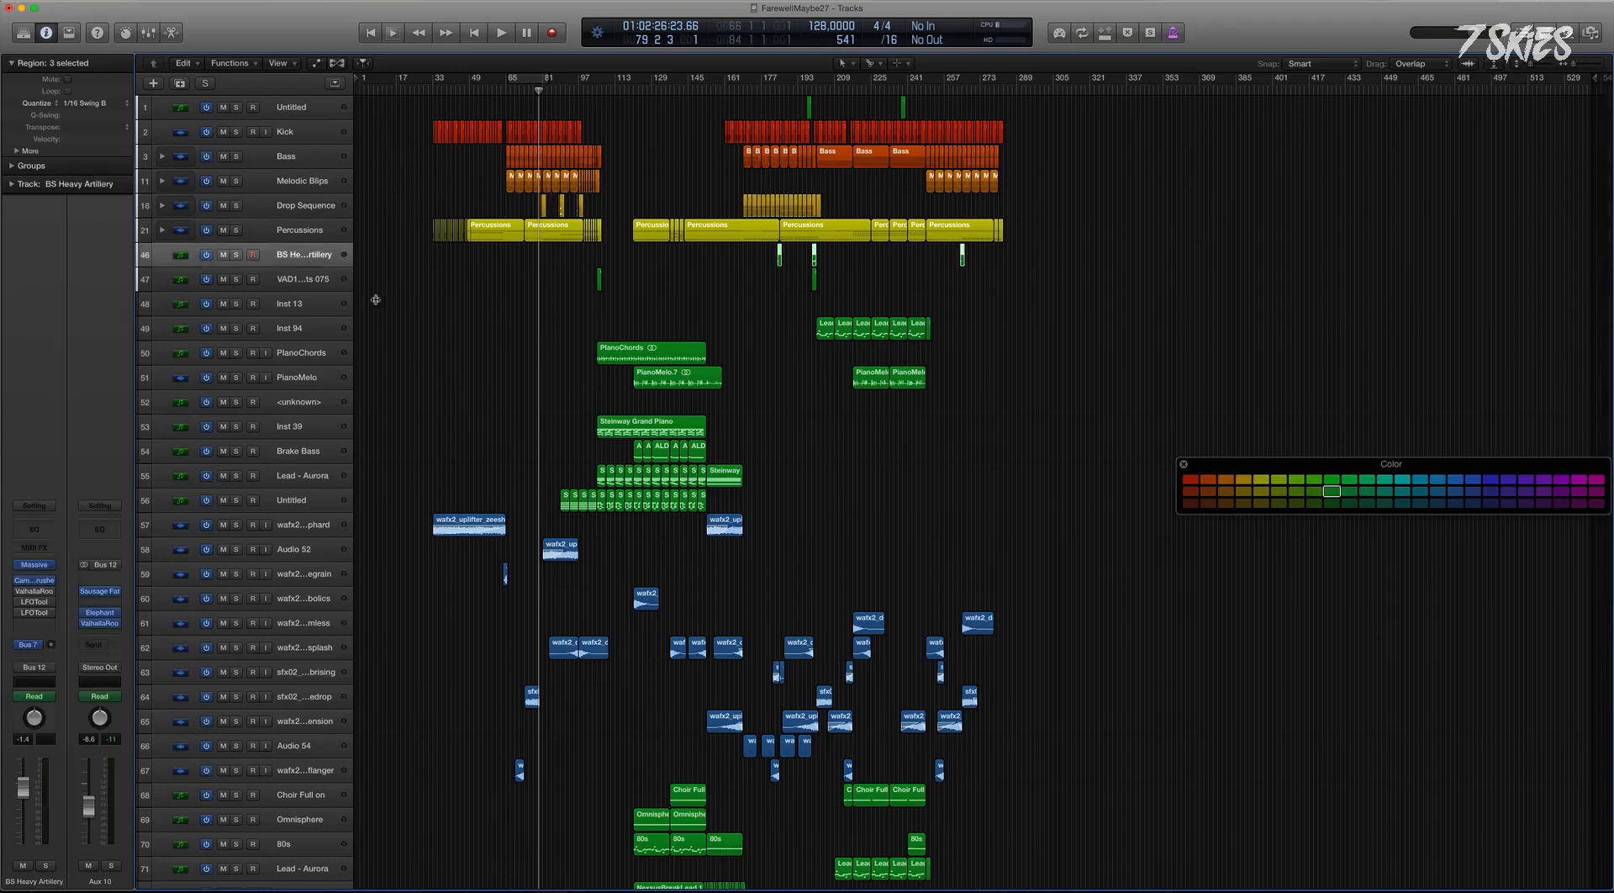
left_click(306, 353)
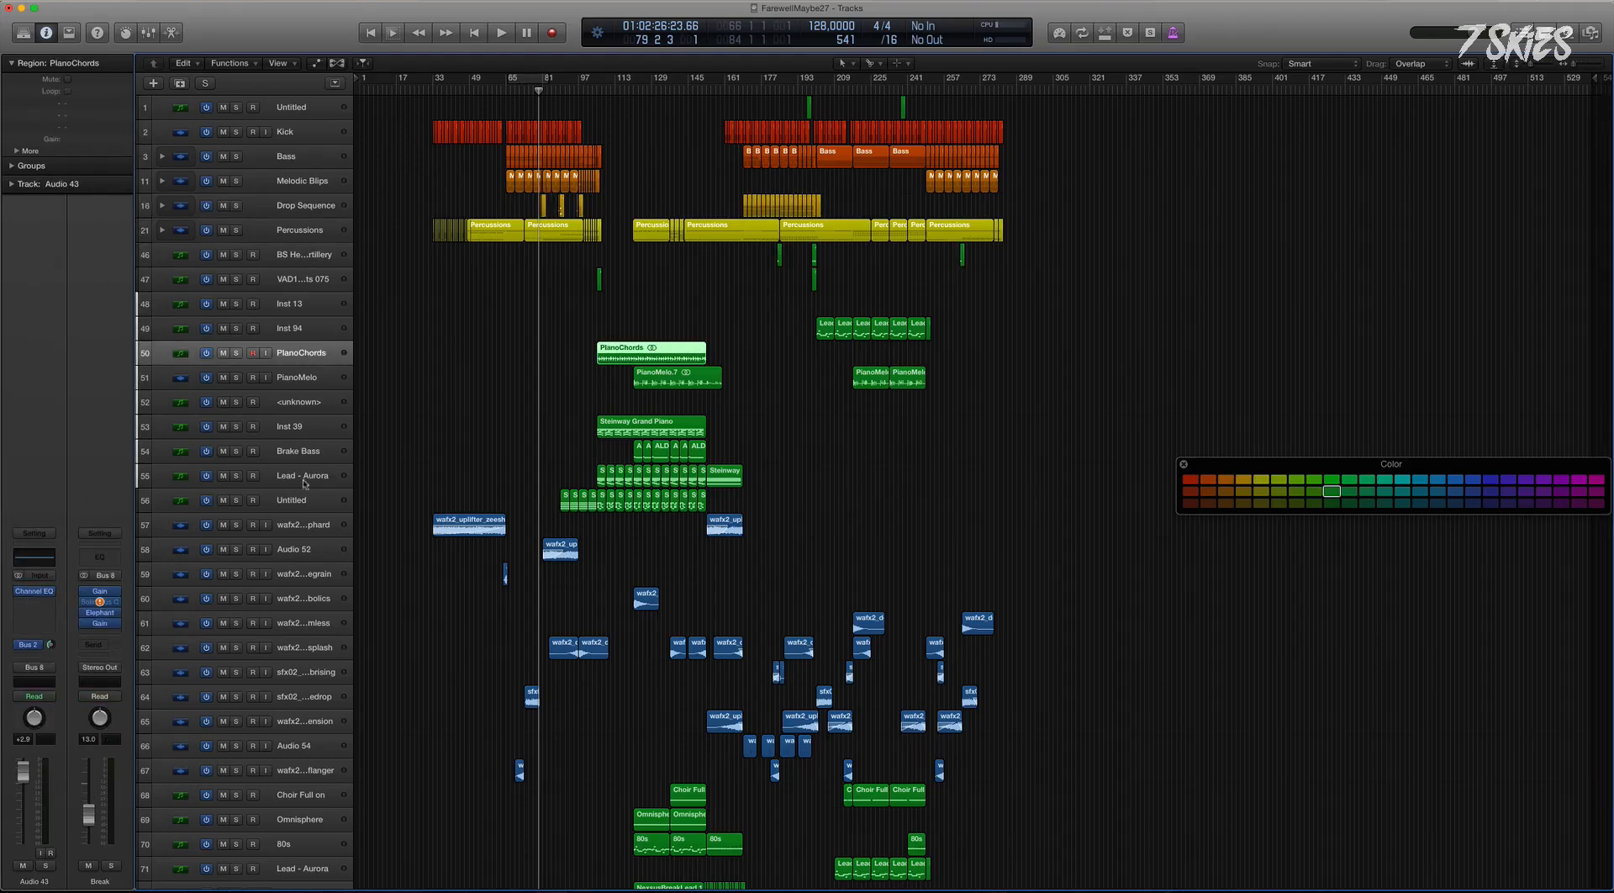
left_click(290, 502, "shift")
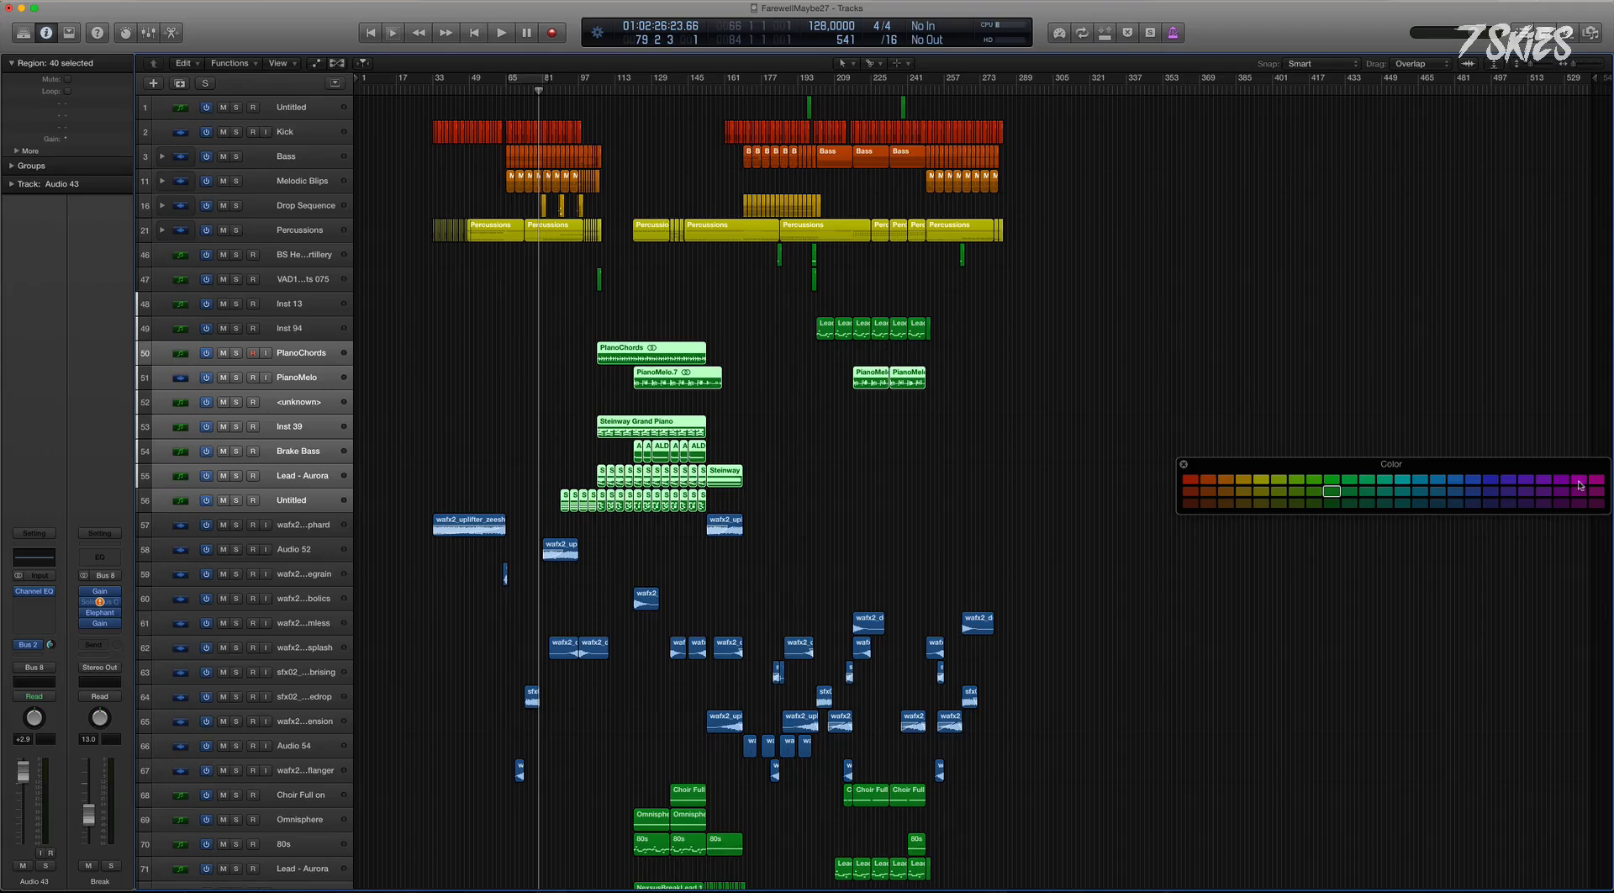
left_click(1508, 480)
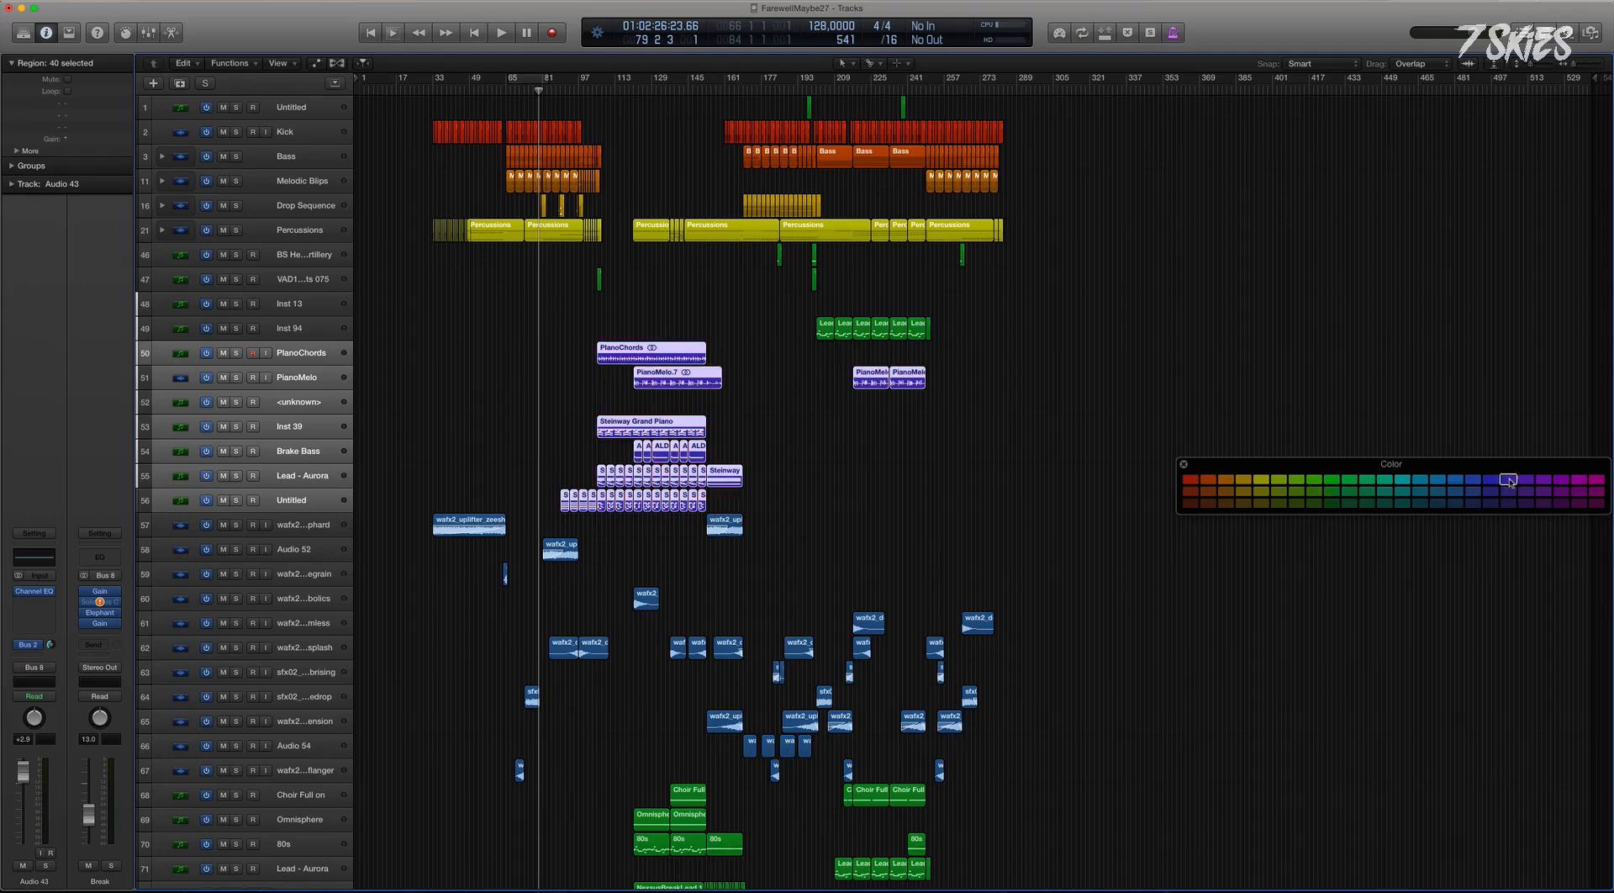
Group the selected PianoChords through Untitled tracks into a new folder track stack named Break Down.
right_click(300, 385)
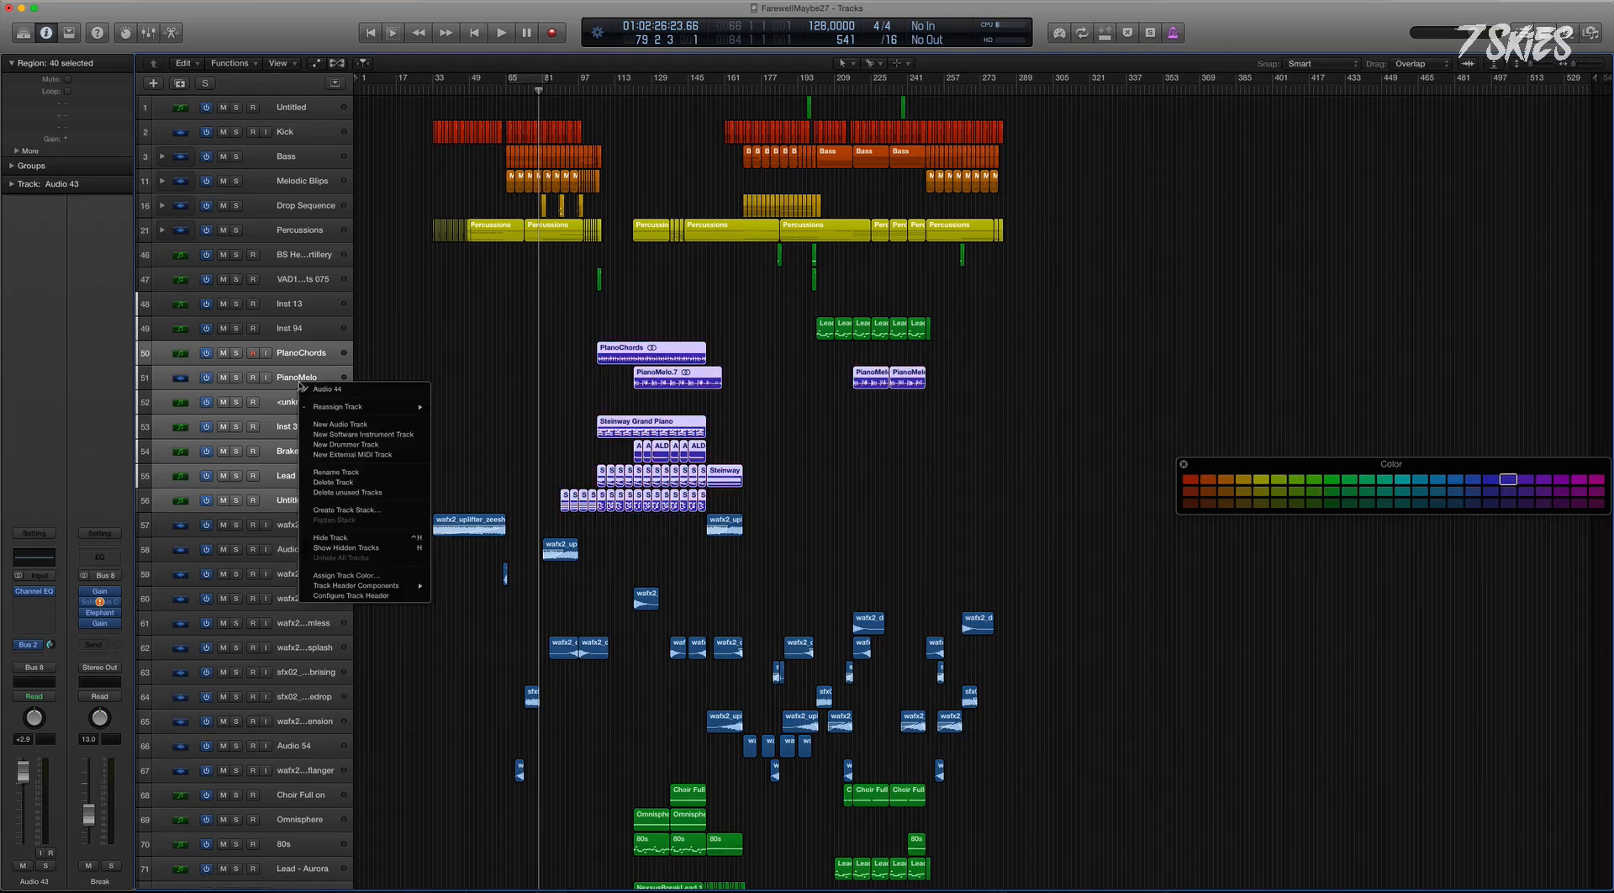
left_click(375, 510)
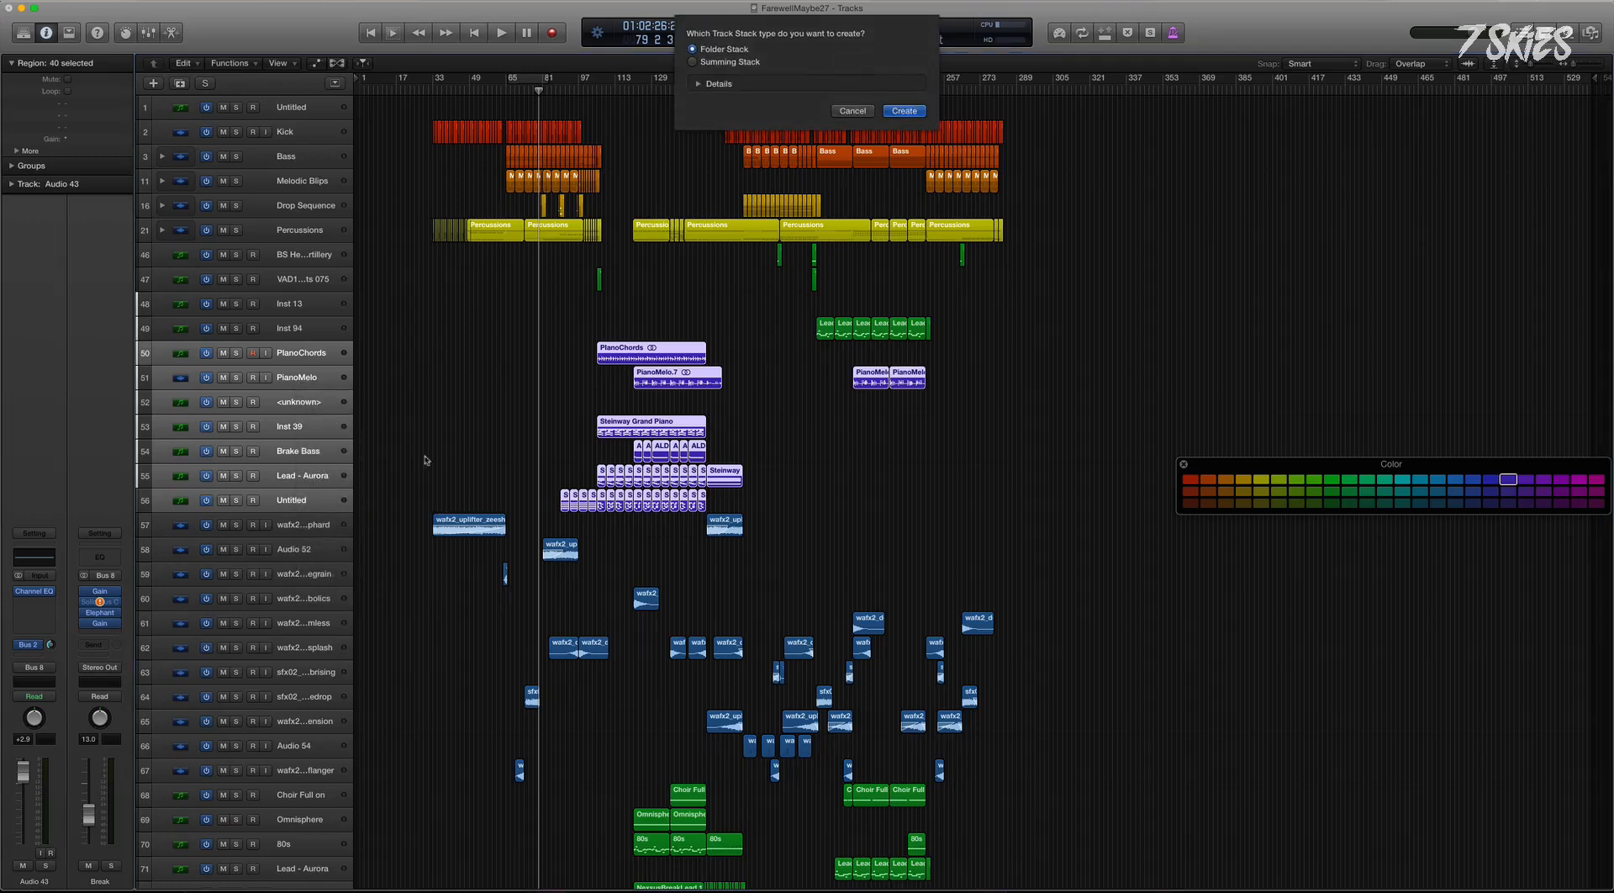
left_click(904, 111)
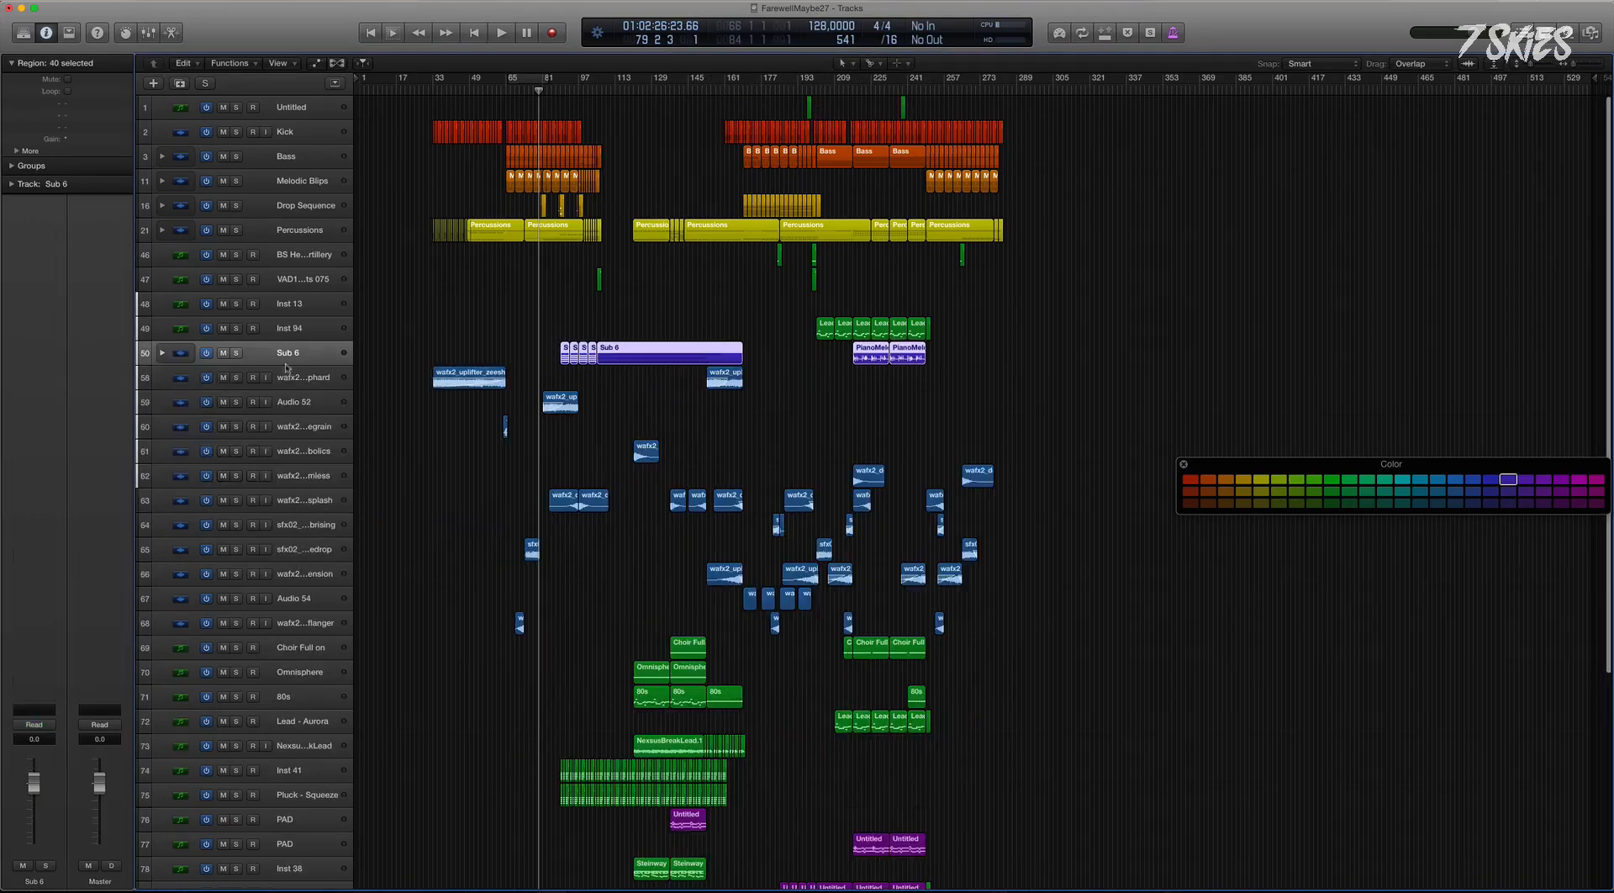
type("Bi")
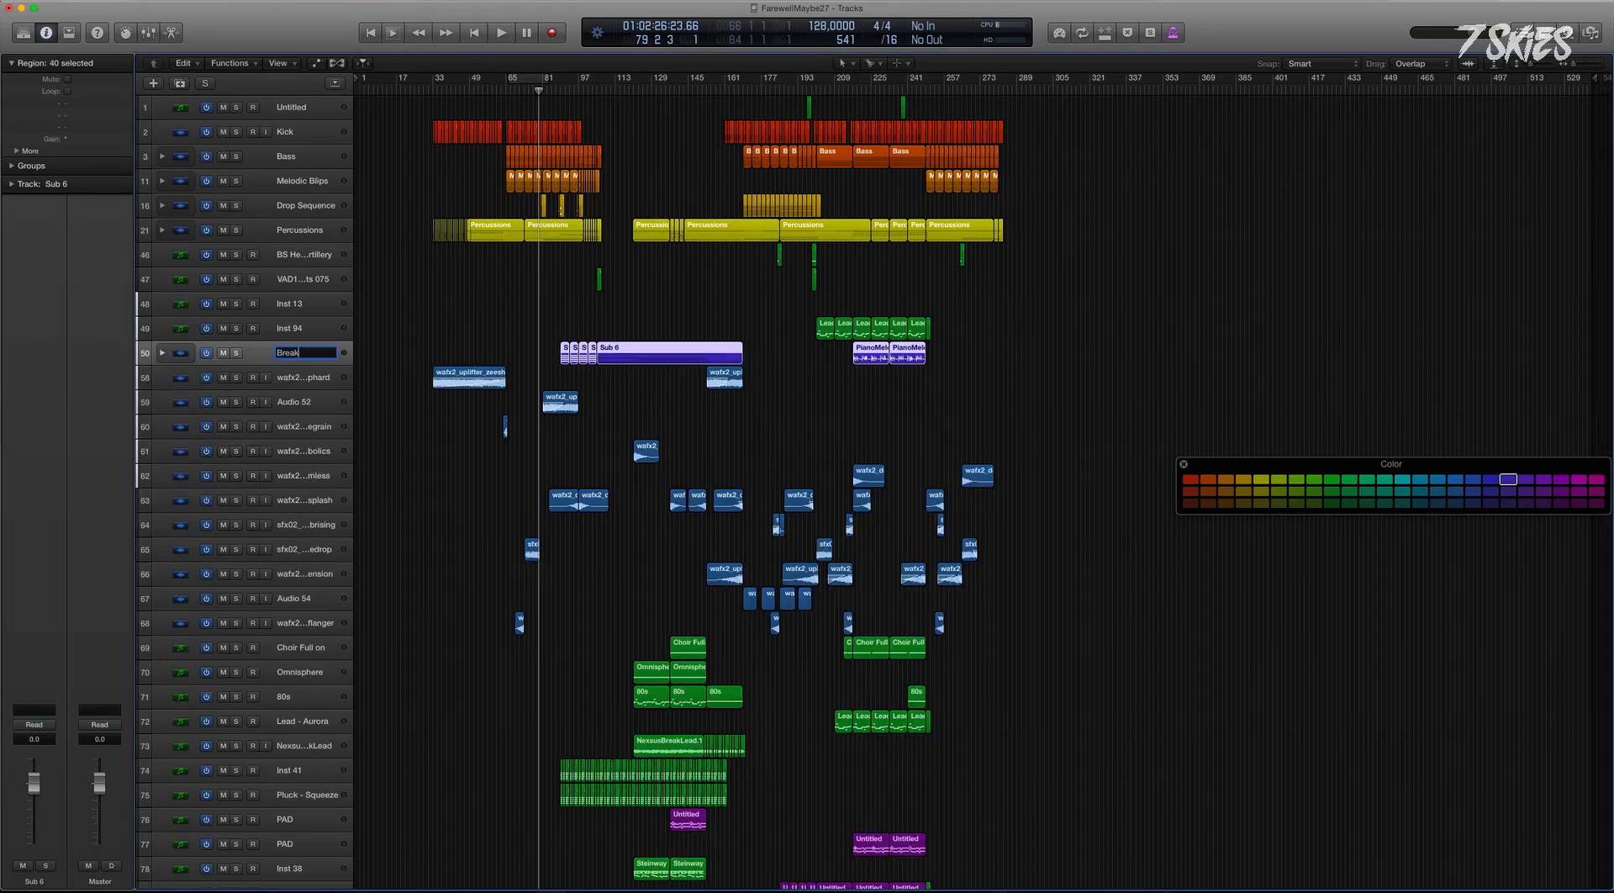
type("eak Down")
key("Return")
Gather the wafx2, sfx02, Audio 52 and Audio 54 effect tracks together with the crash, fill and stop tracks below the 80s2 track.
left_click(307, 377)
scroll(446, 591, "down", 1)
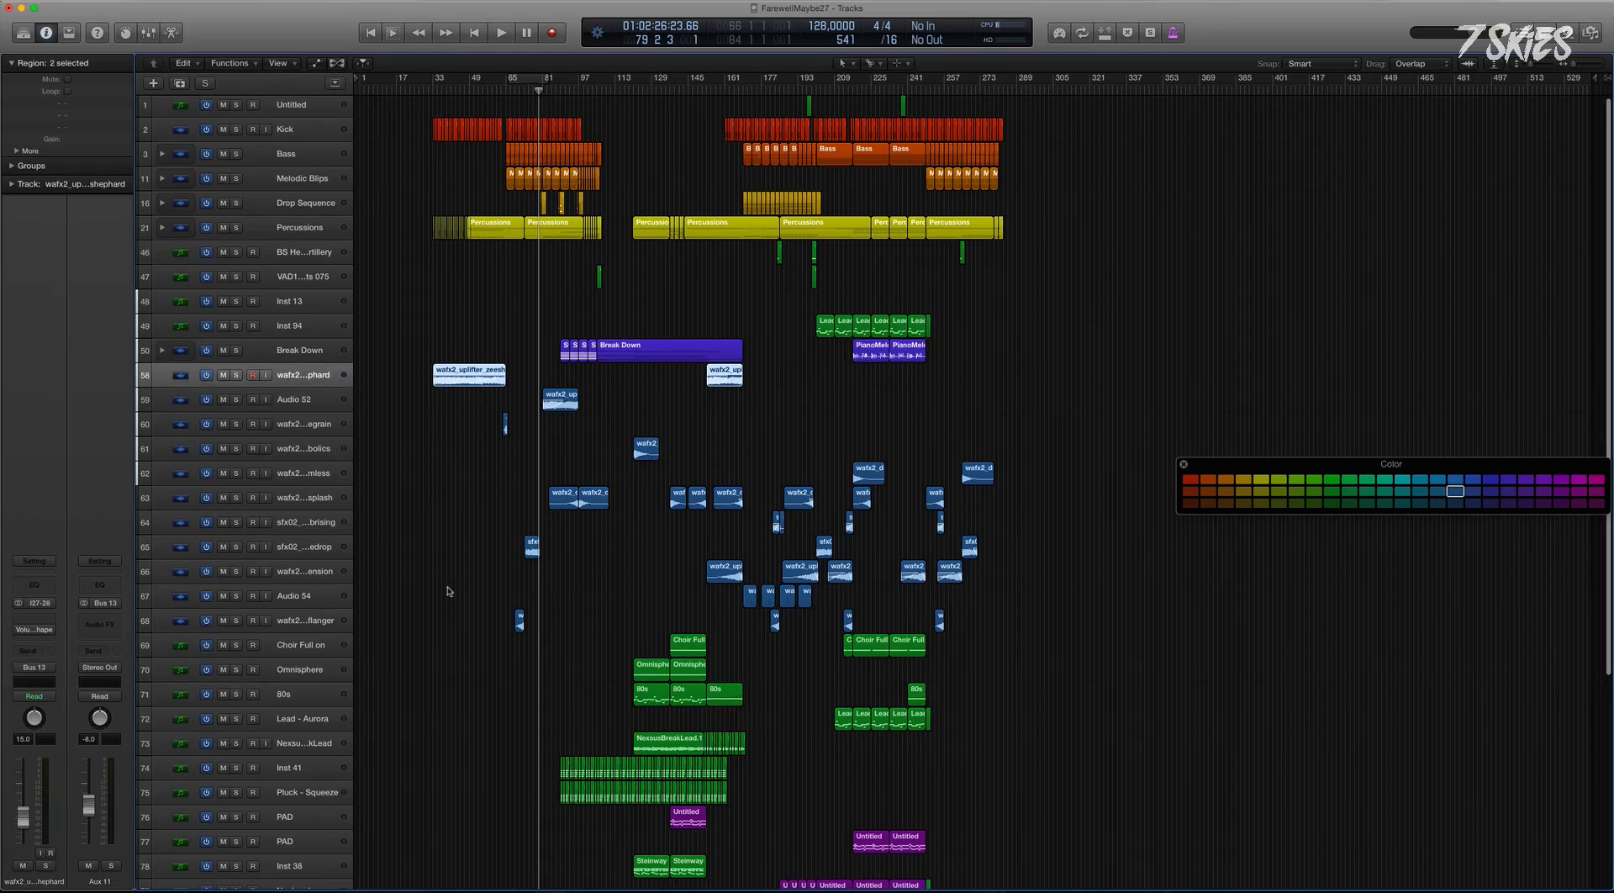
left_click(303, 621, "shift")
scroll(409, 588, "down", 6)
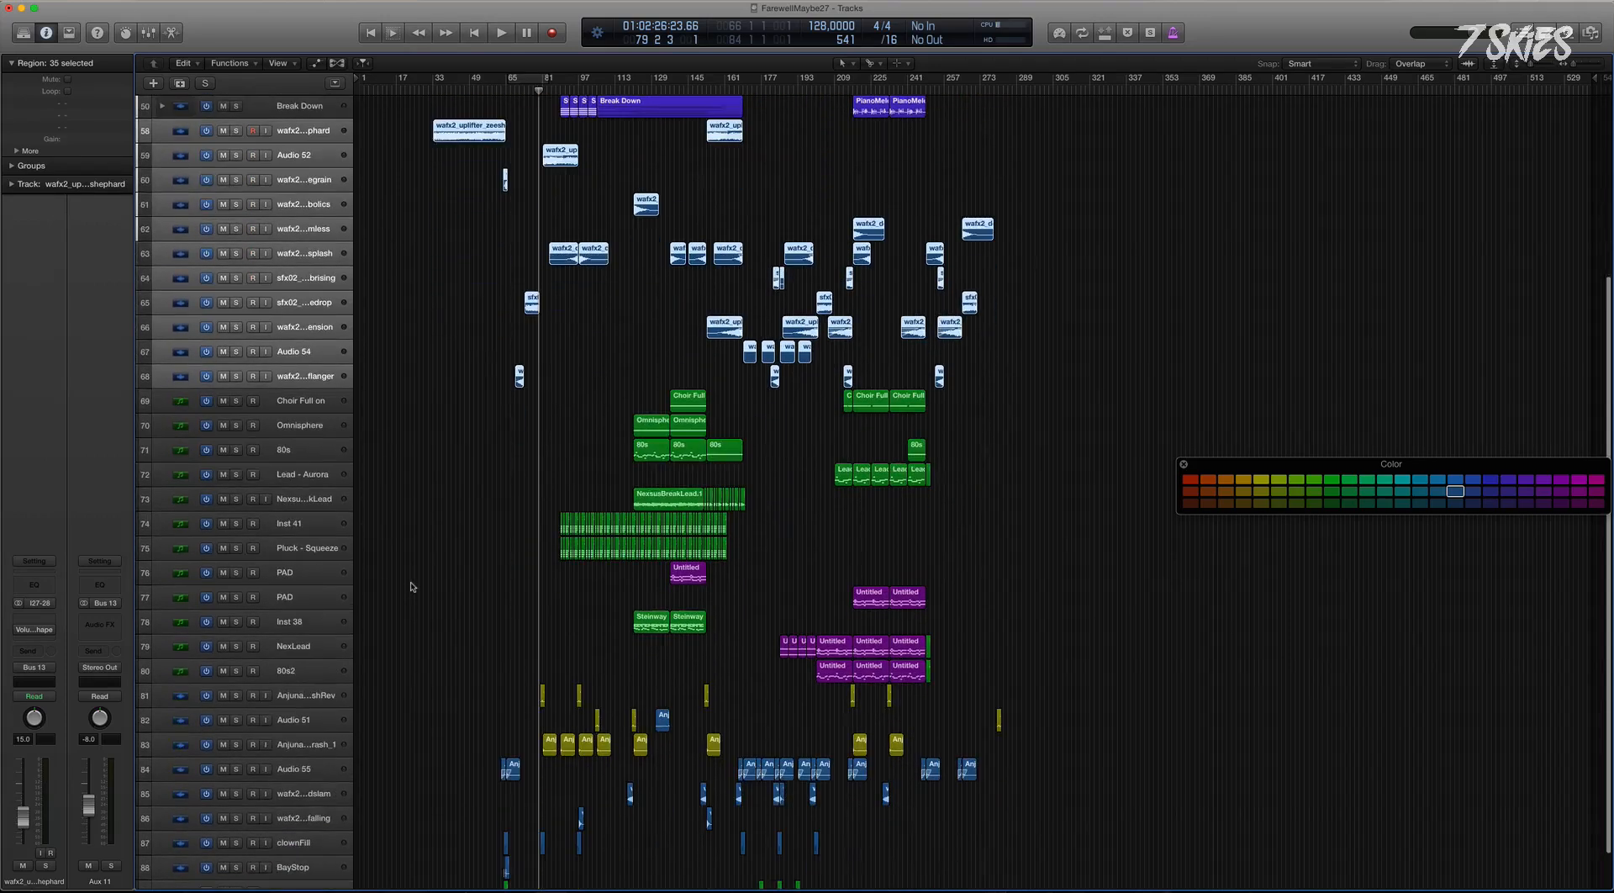
scroll(411, 586, "down", 1)
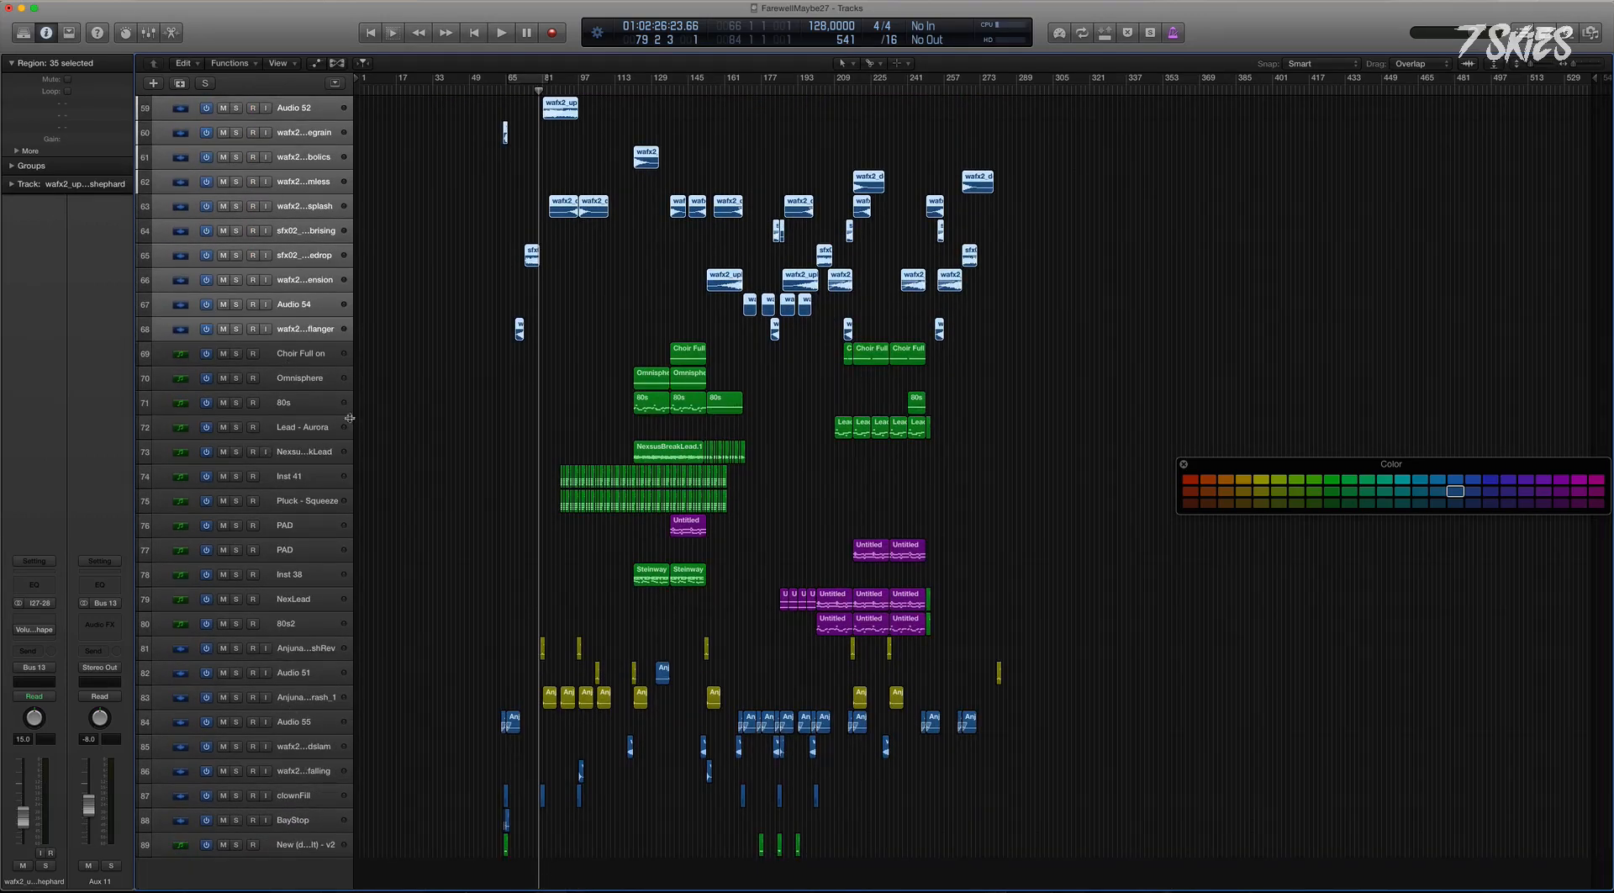
left_click(310, 652, "shift")
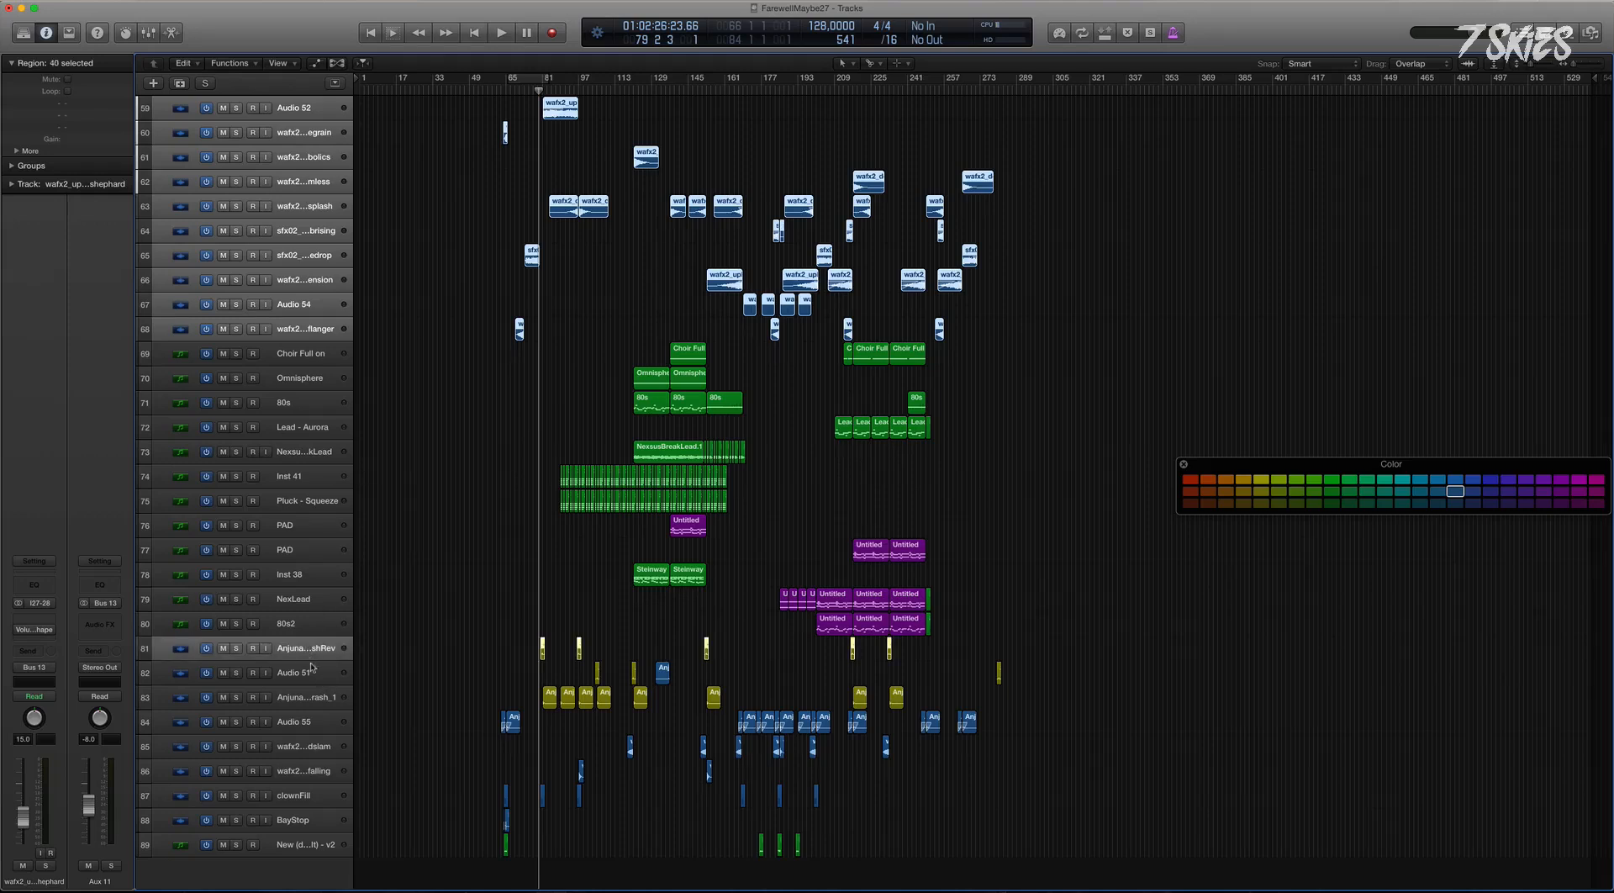
left_click(309, 675, "shift")
left_click(313, 704, "shift")
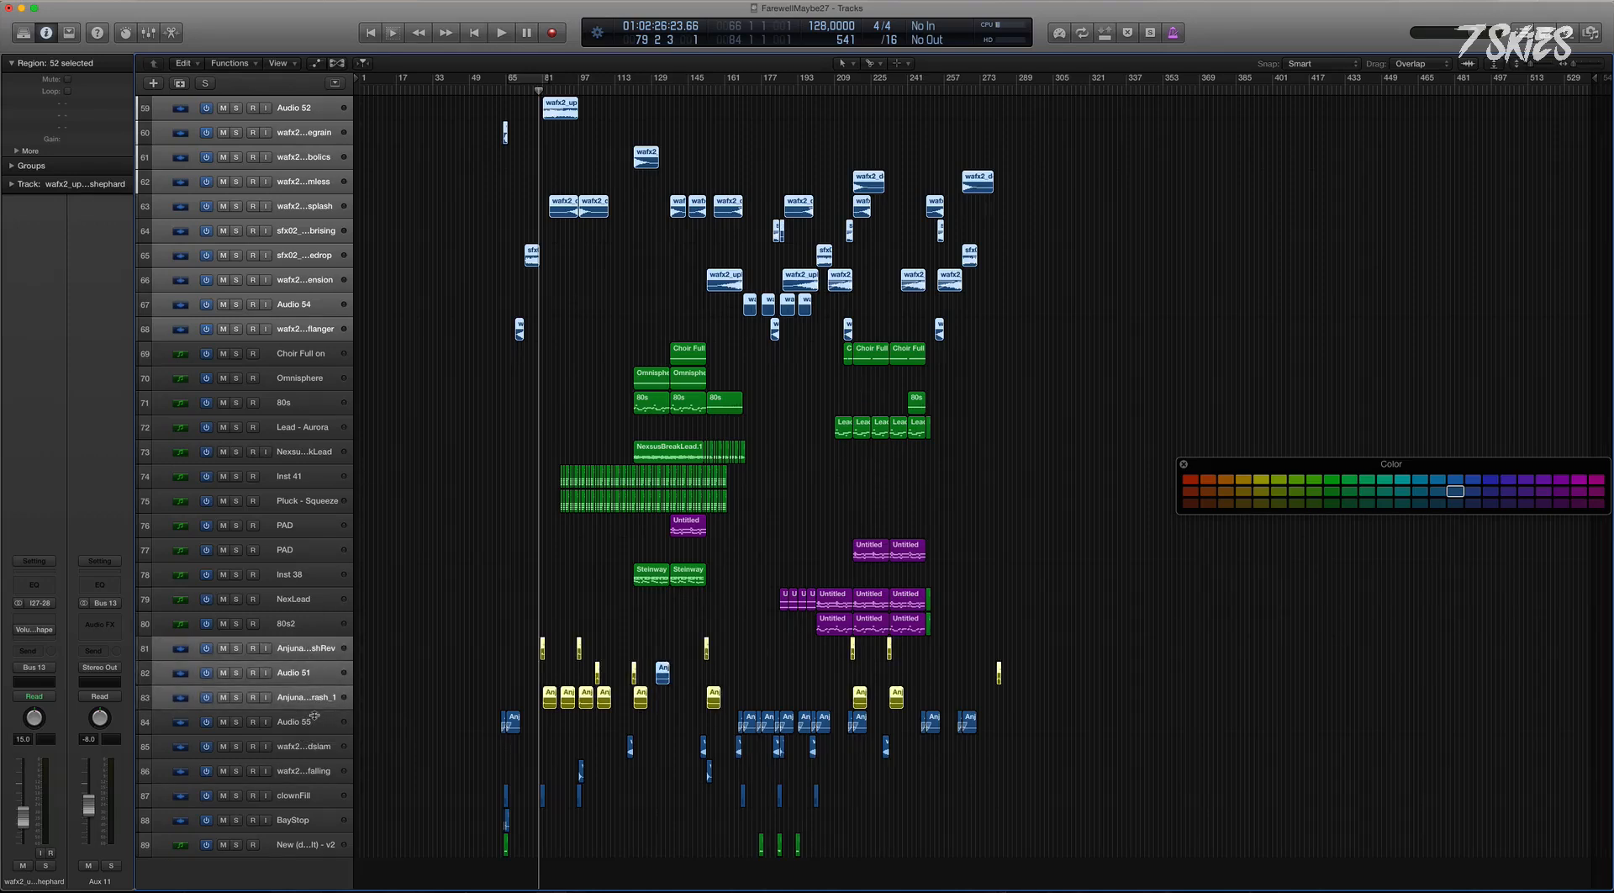
left_click(314, 723, "shift")
left_click(317, 848, "super")
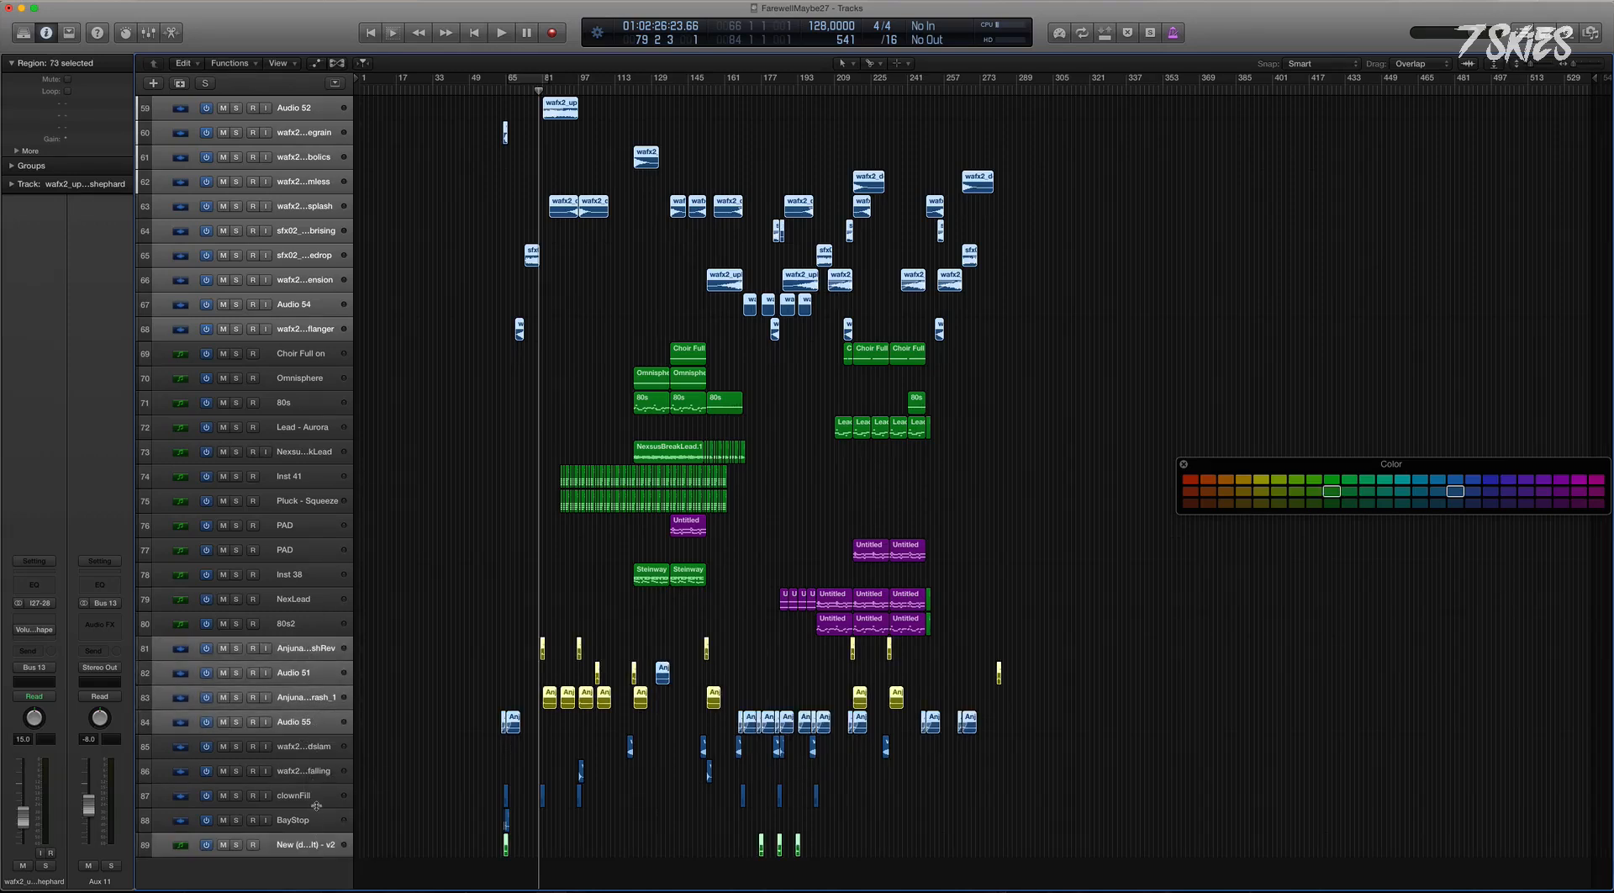
left_click(318, 844, "super")
left_click(320, 822, "super")
left_click(318, 845, "super")
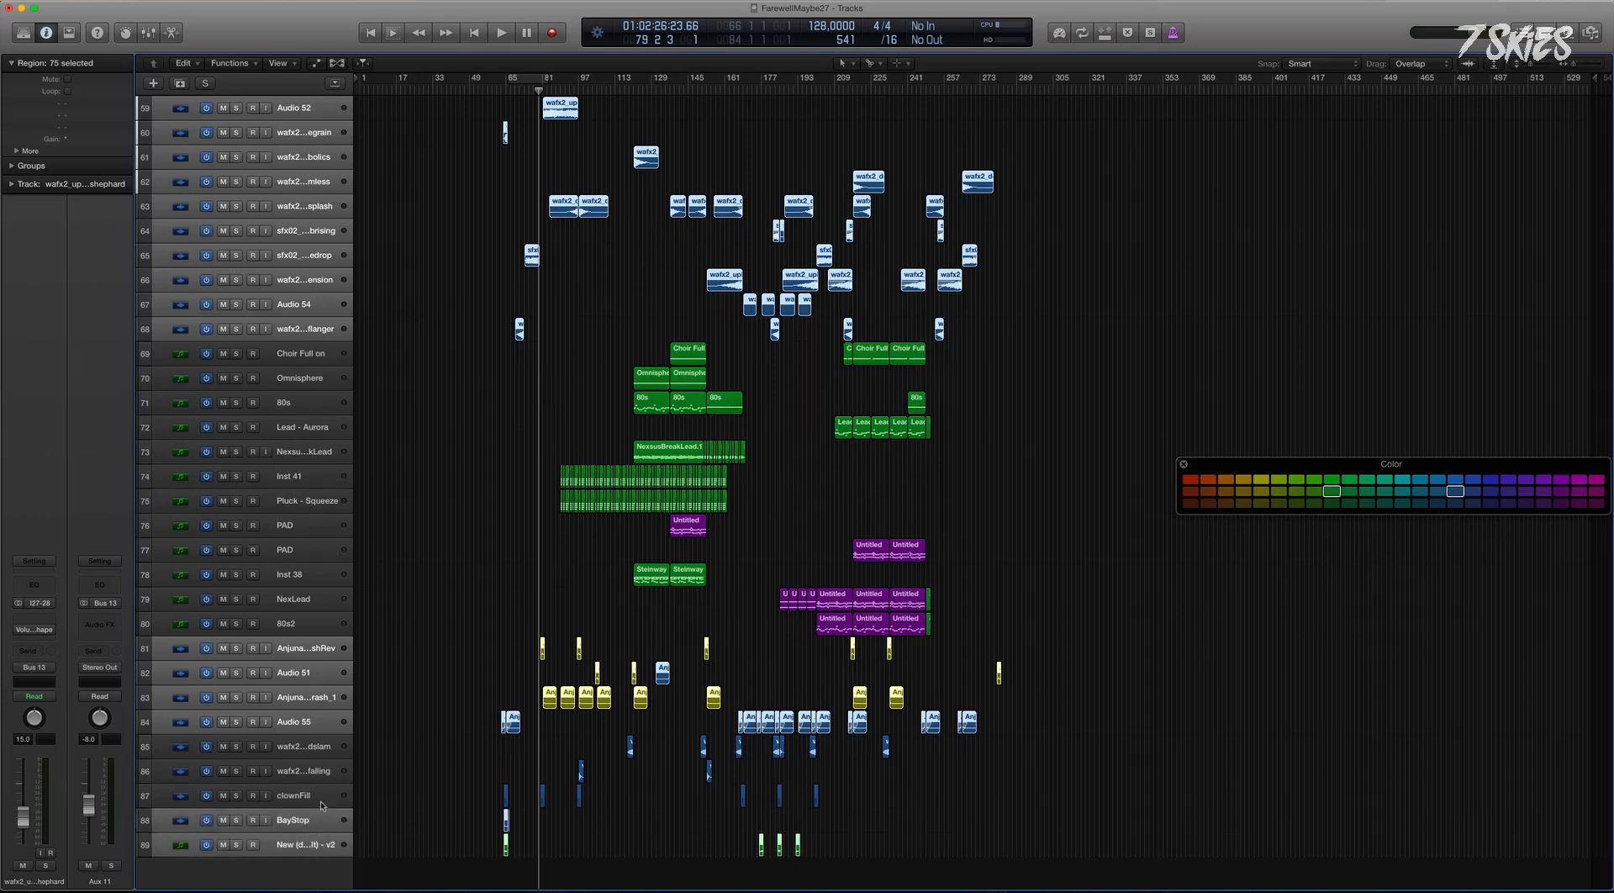
left_click(320, 798, "super")
left_click(311, 771, "super")
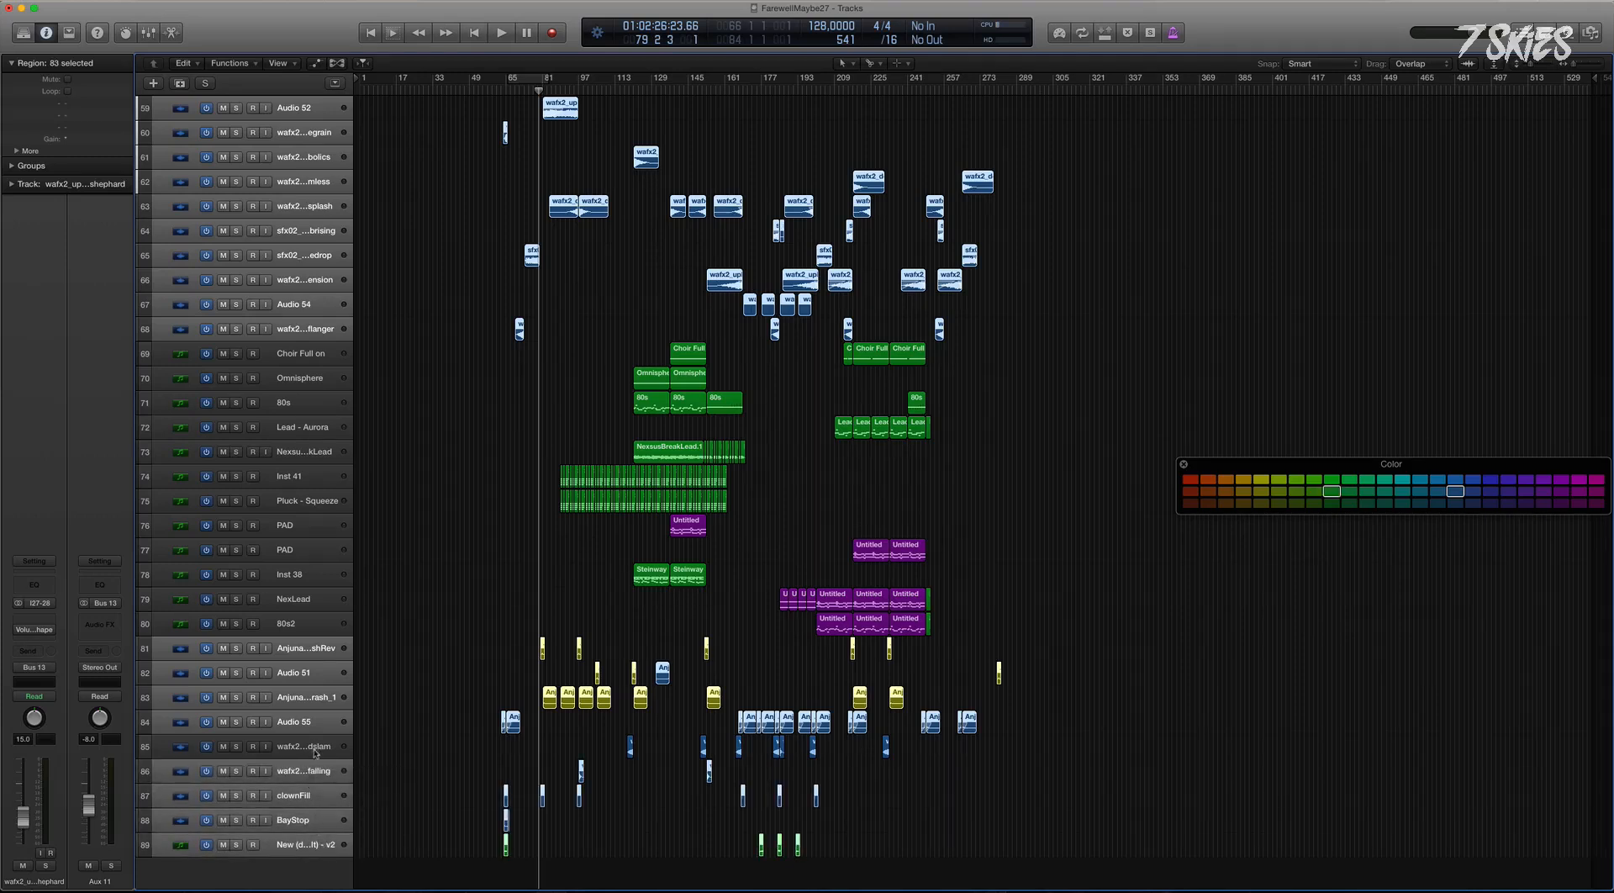
left_click(326, 747, "super")
mouse_move(317, 650)
left_mouse_down()
mouse_move(320, 672)
mouse_move(317, 650)
left_mouse_up()
right_click(312, 380)
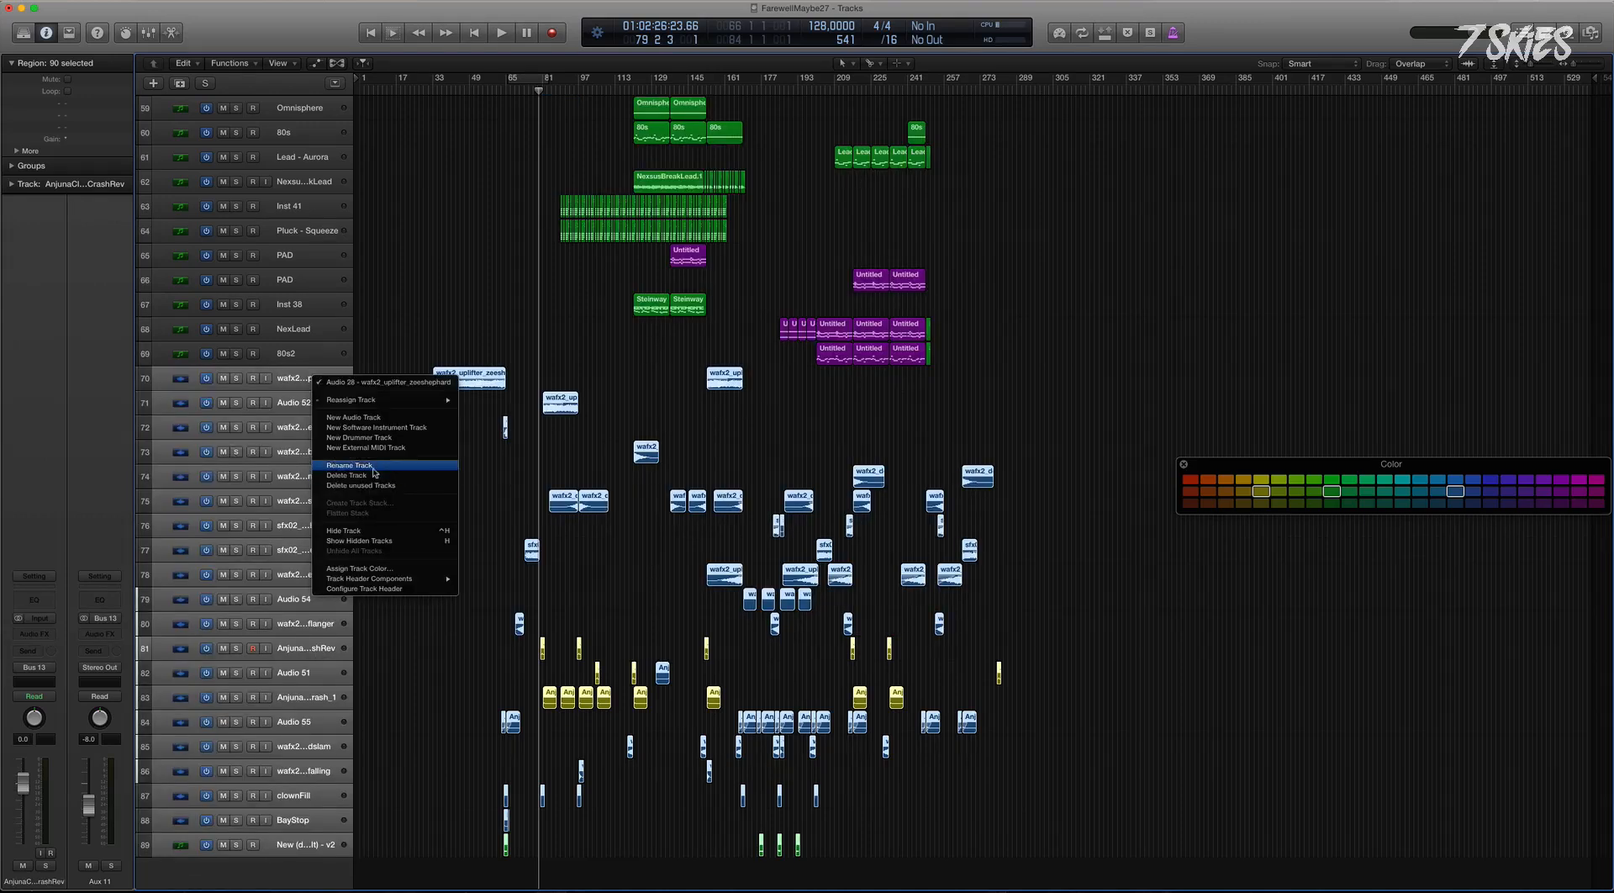
left_click(670, 411)
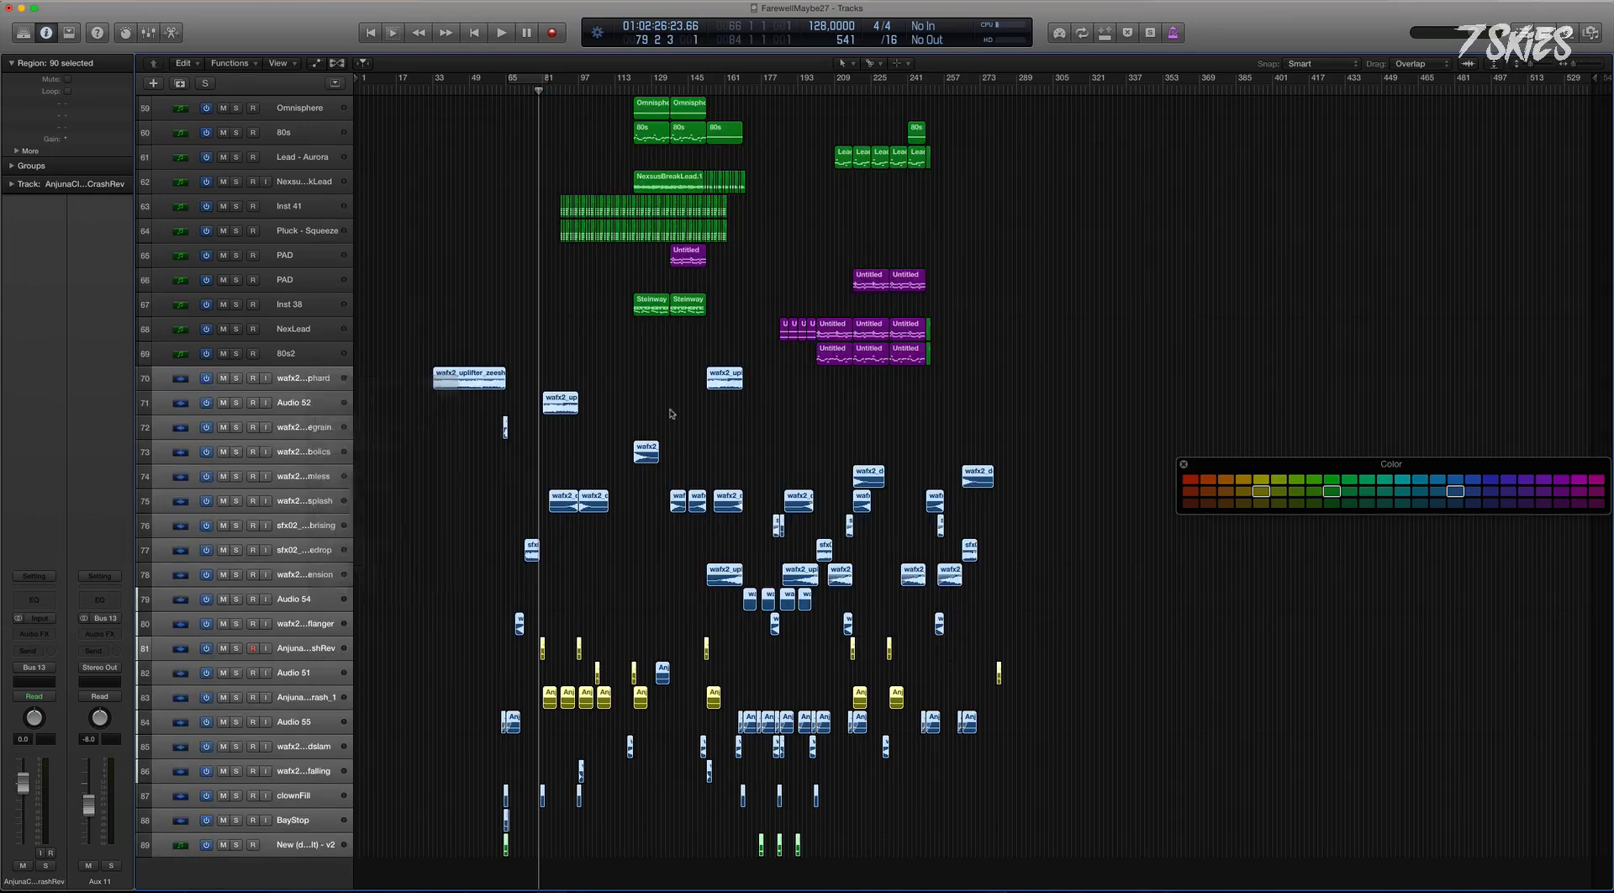
left_click(654, 407)
Group the wafx2_uplifter_zeeshephard and Audio 52 tracks into a new folder track stack named FX.
left_click(312, 378)
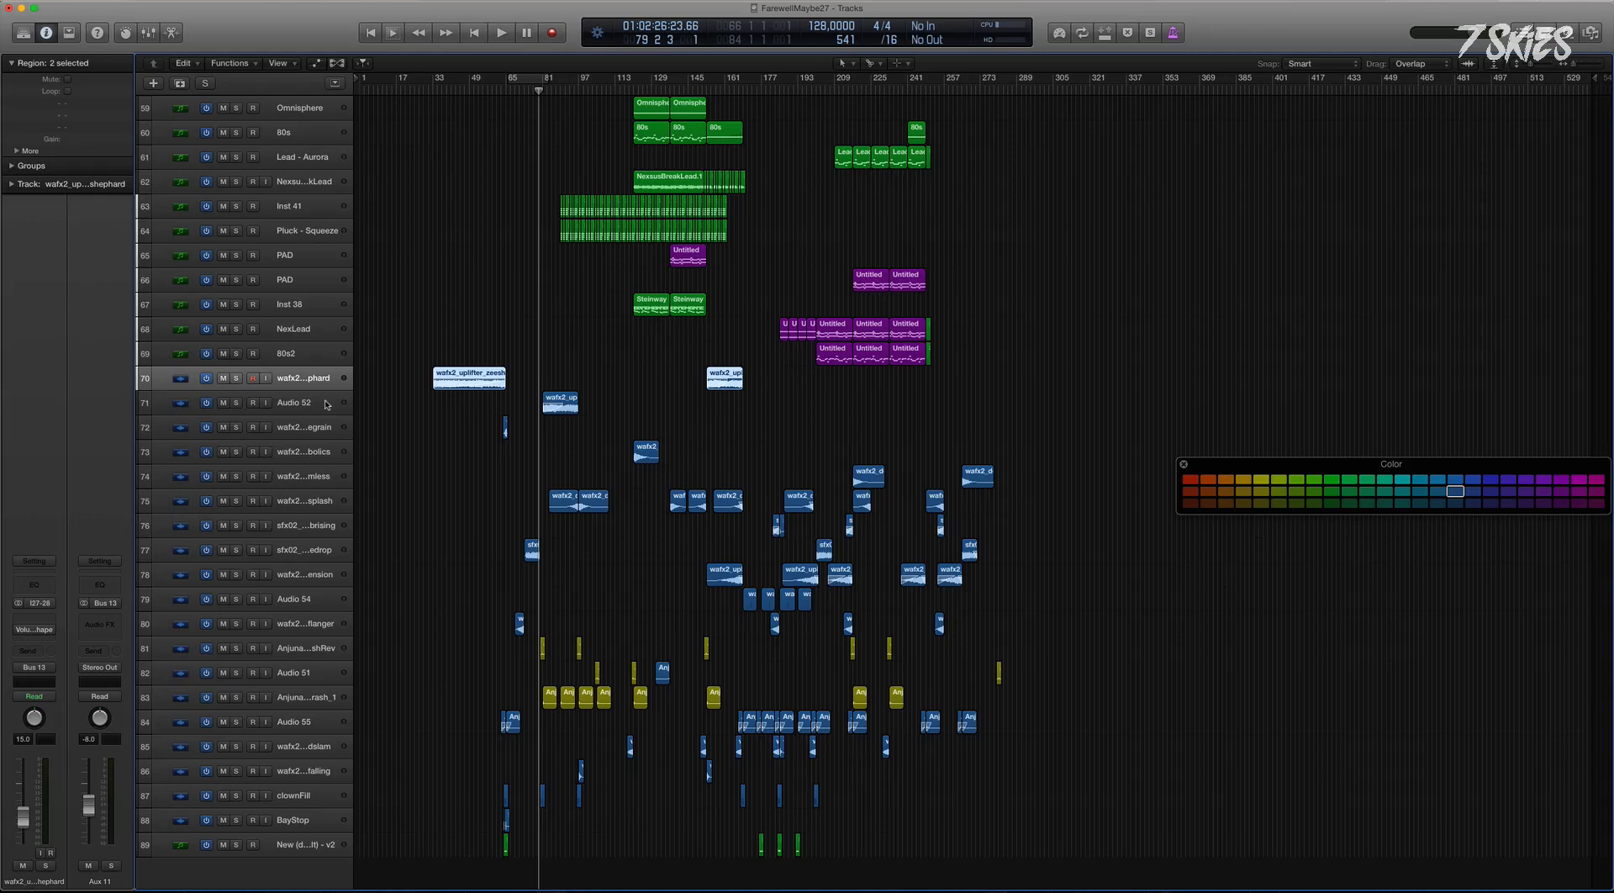
left_click(308, 404, "shift")
right_click(309, 405)
left_click(420, 531)
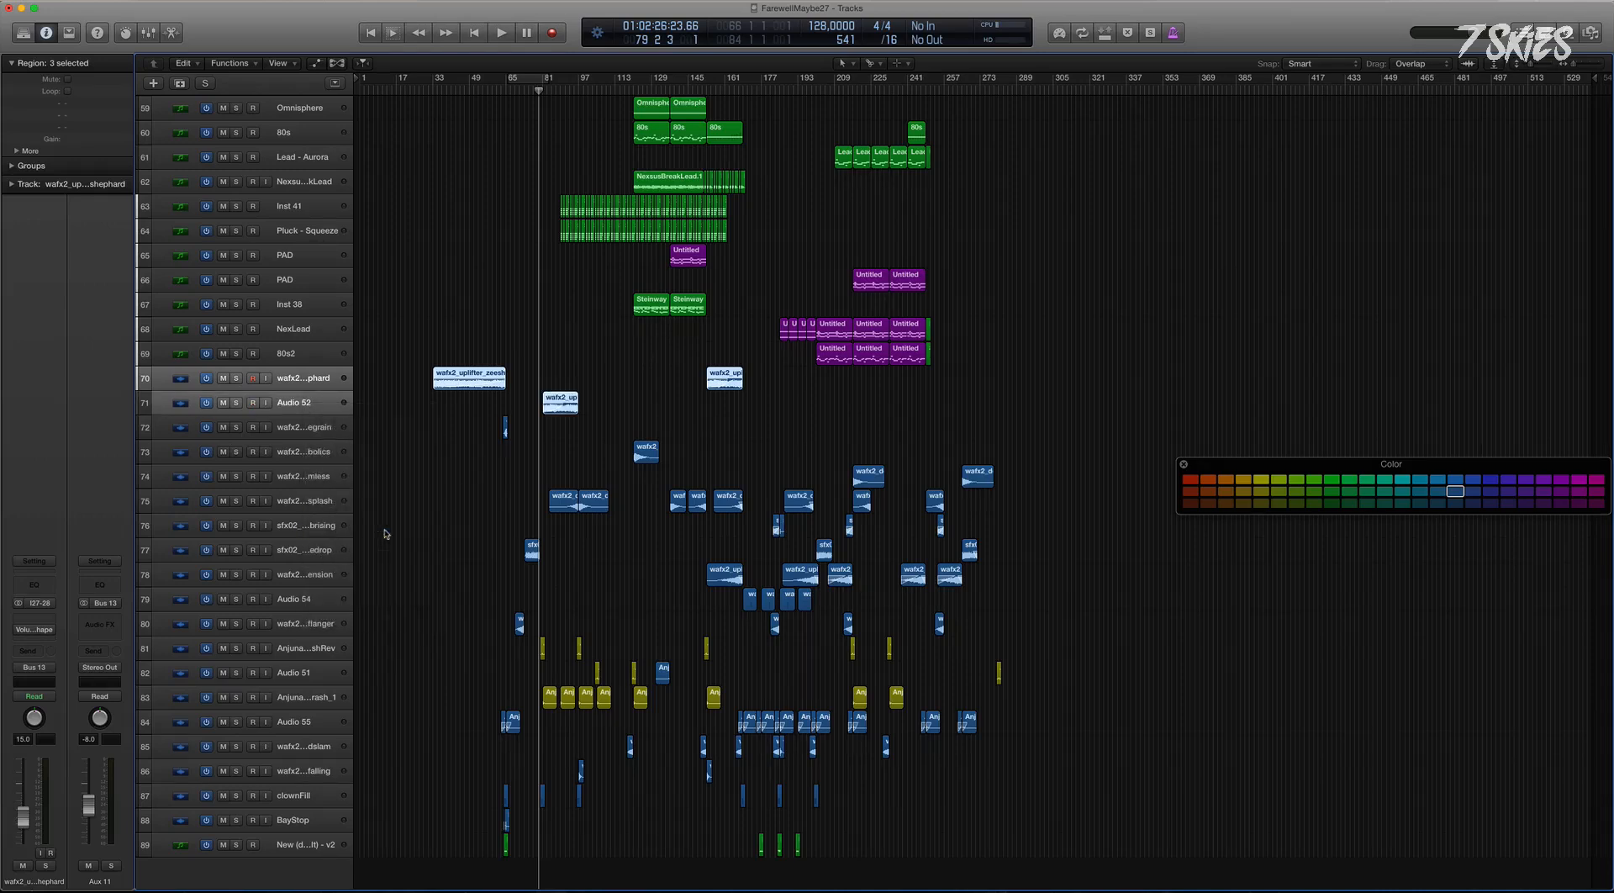
key("Return")
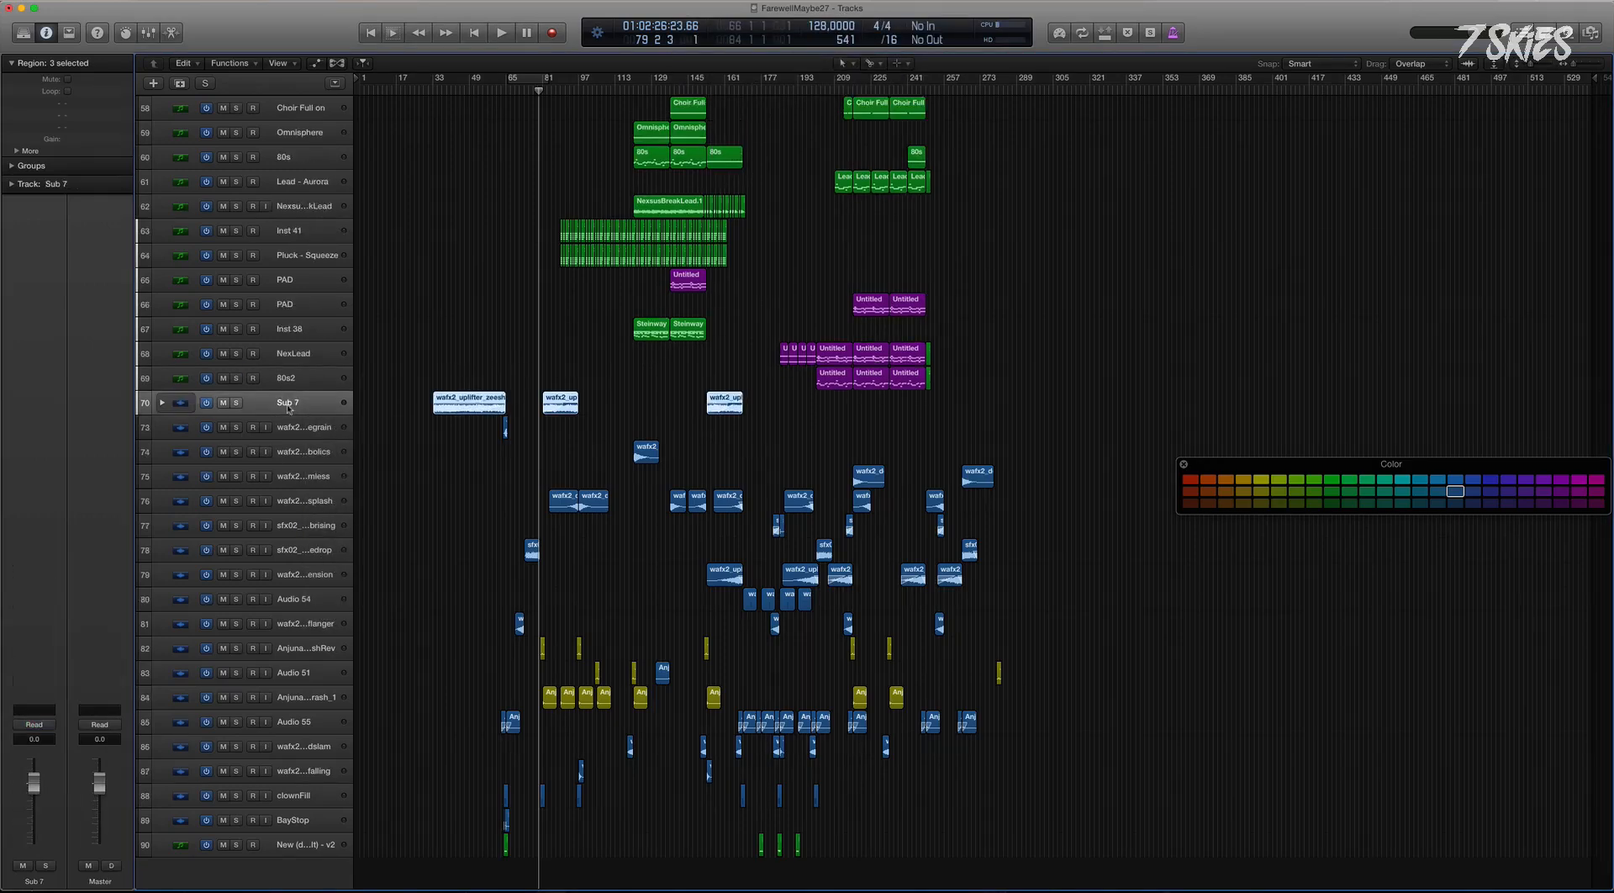
type("FX")
key("Return")
Move all remaining effect tracks below the FX stack into it and collapse the stack.
left_click(163, 403)
left_click(277, 476)
scroll(324, 840, "down", 1)
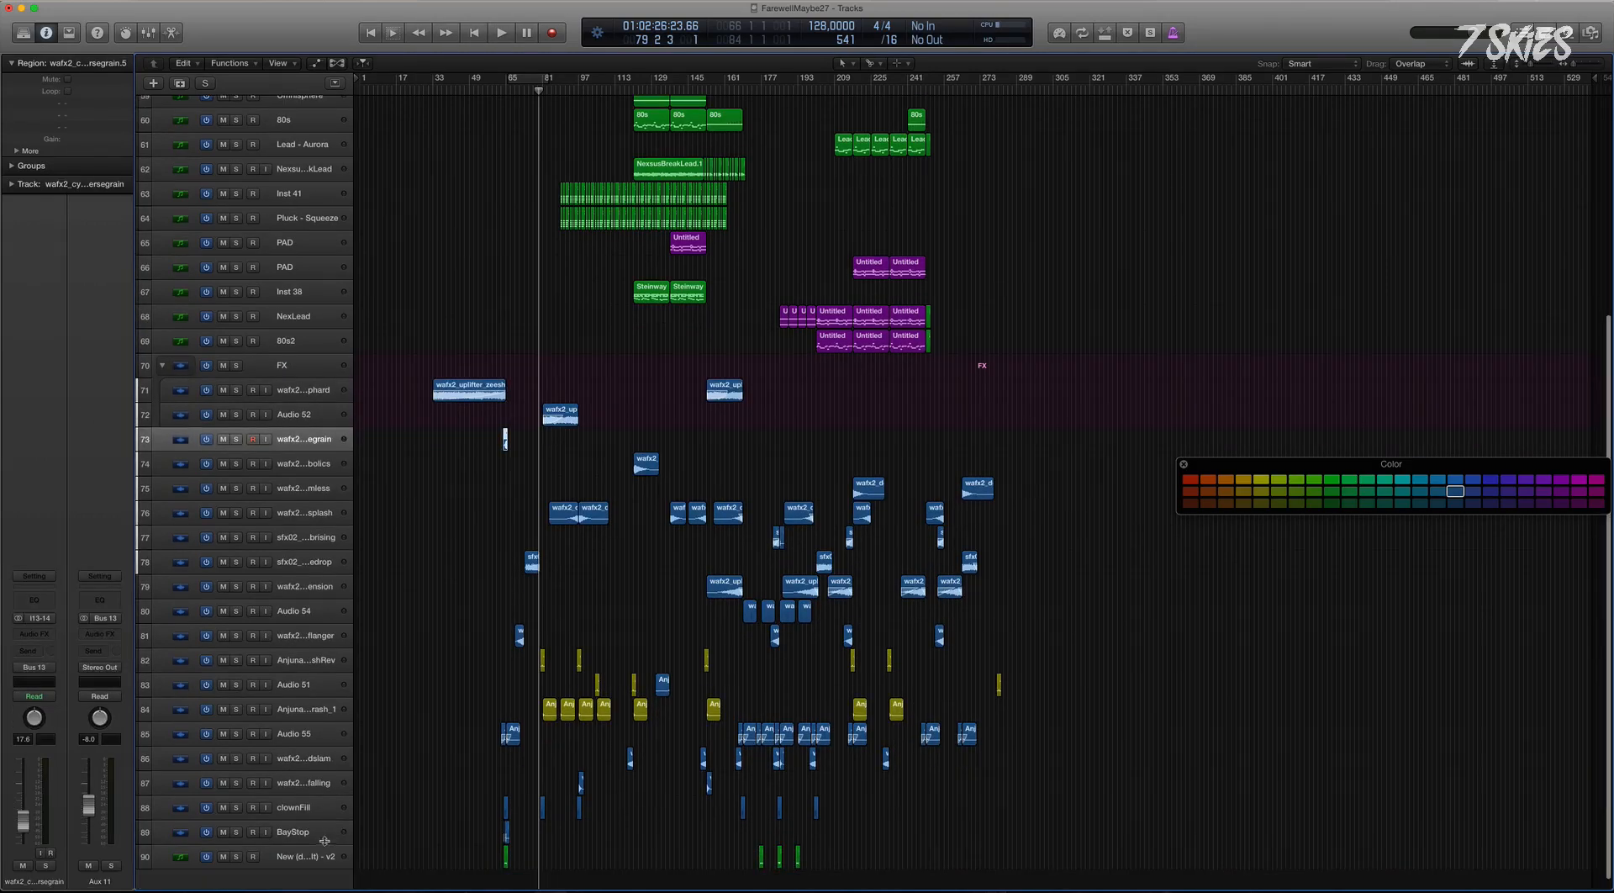
left_click(321, 851, "shift")
left_click_drag(294, 441, 294, 415)
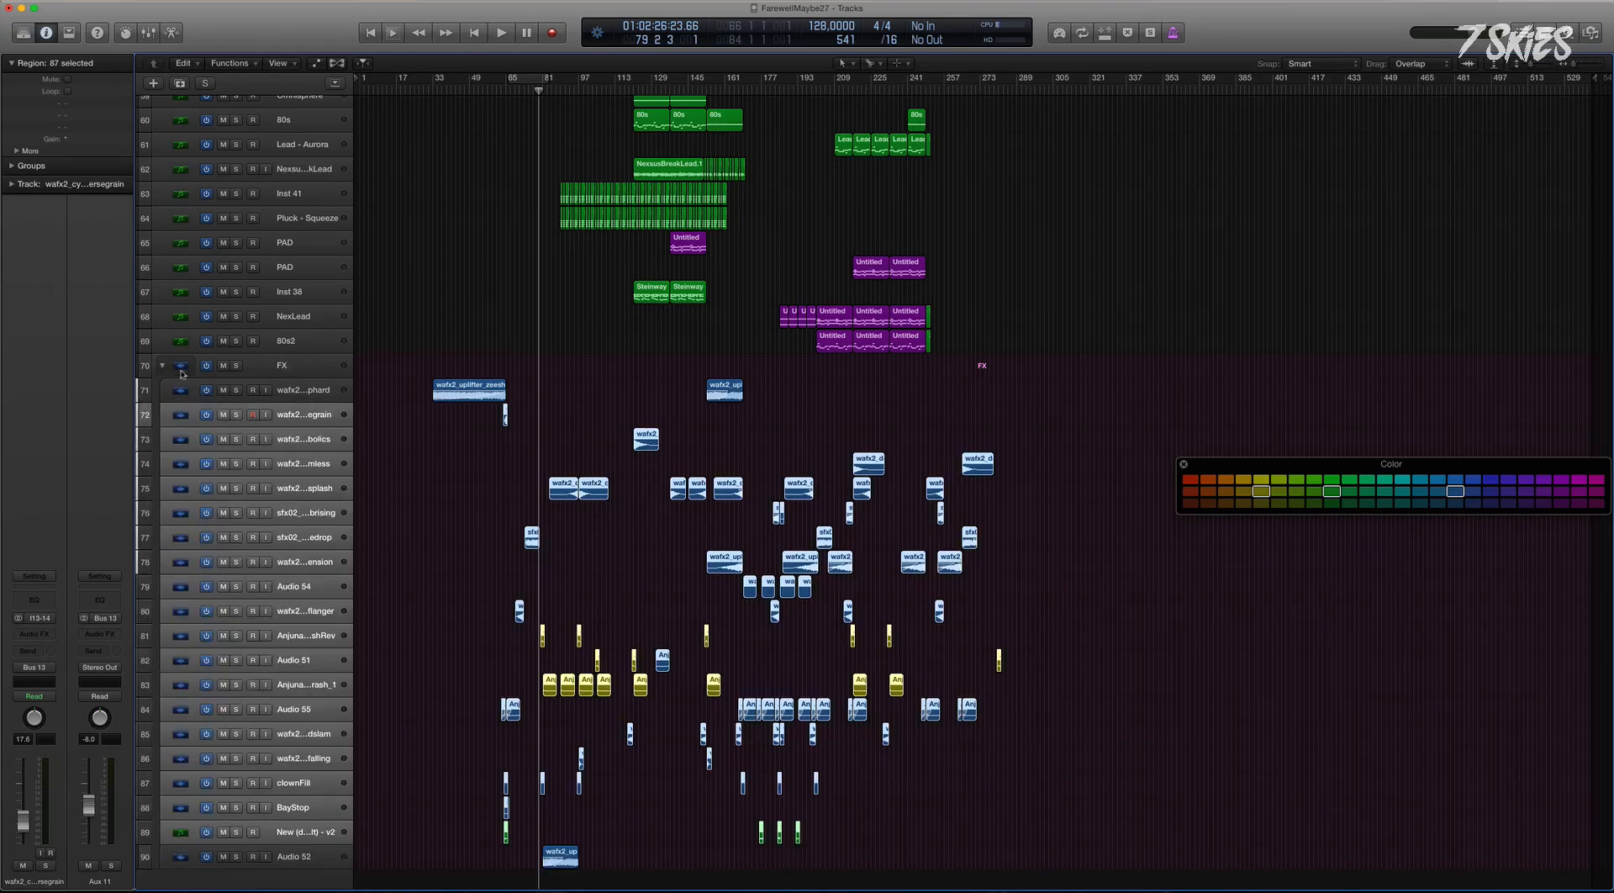
left_click(168, 367)
Color the FX stack's regions turquoise and close the color palette.
left_click(267, 677)
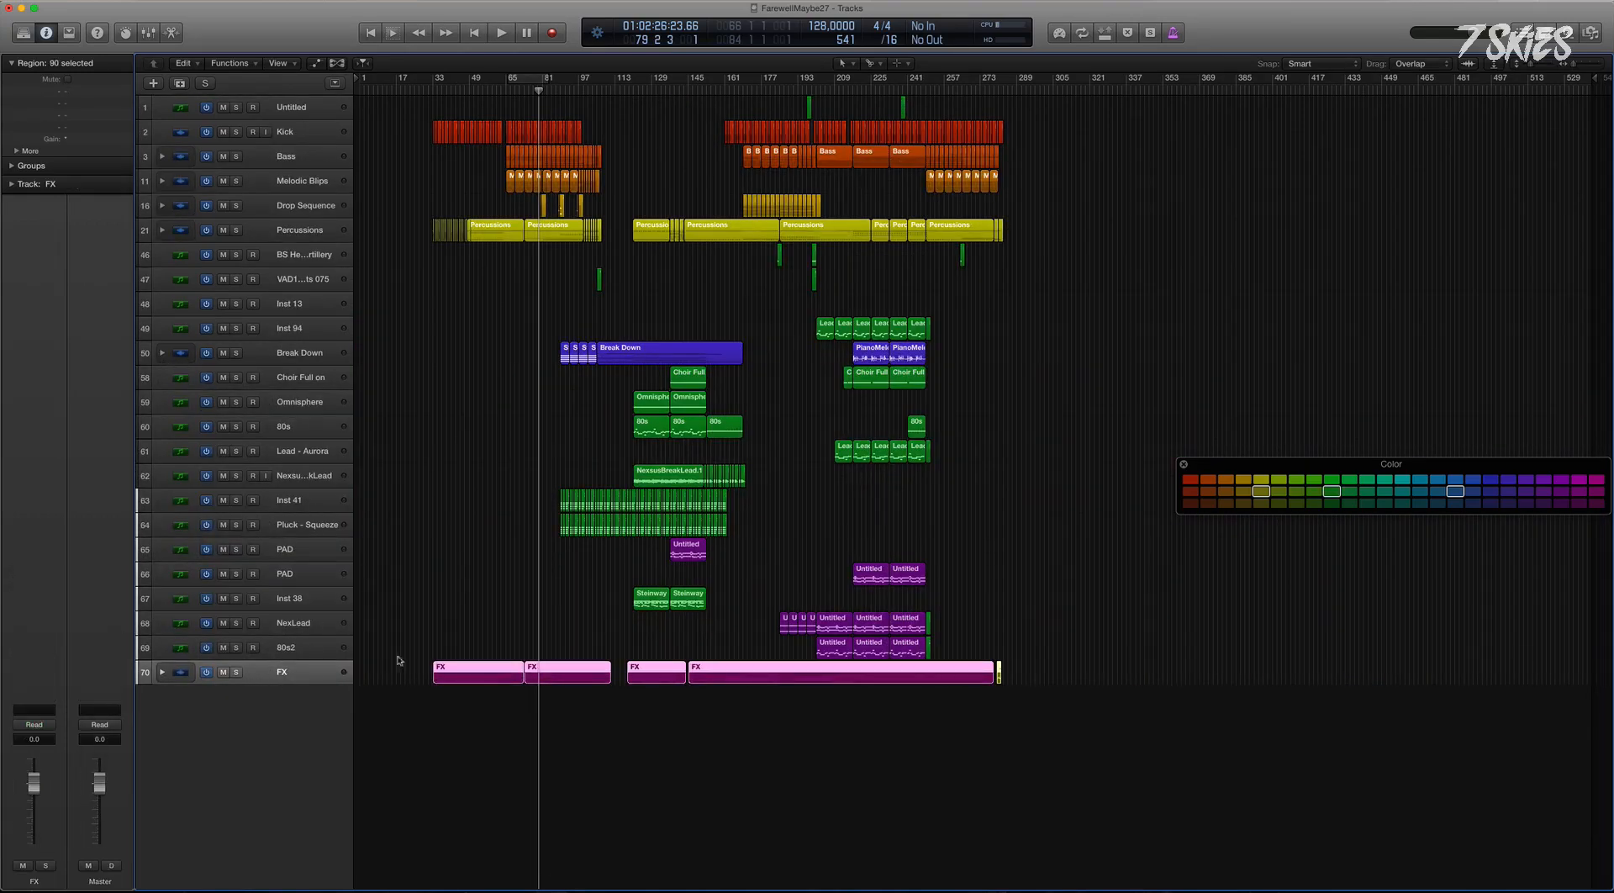
left_click(1402, 479)
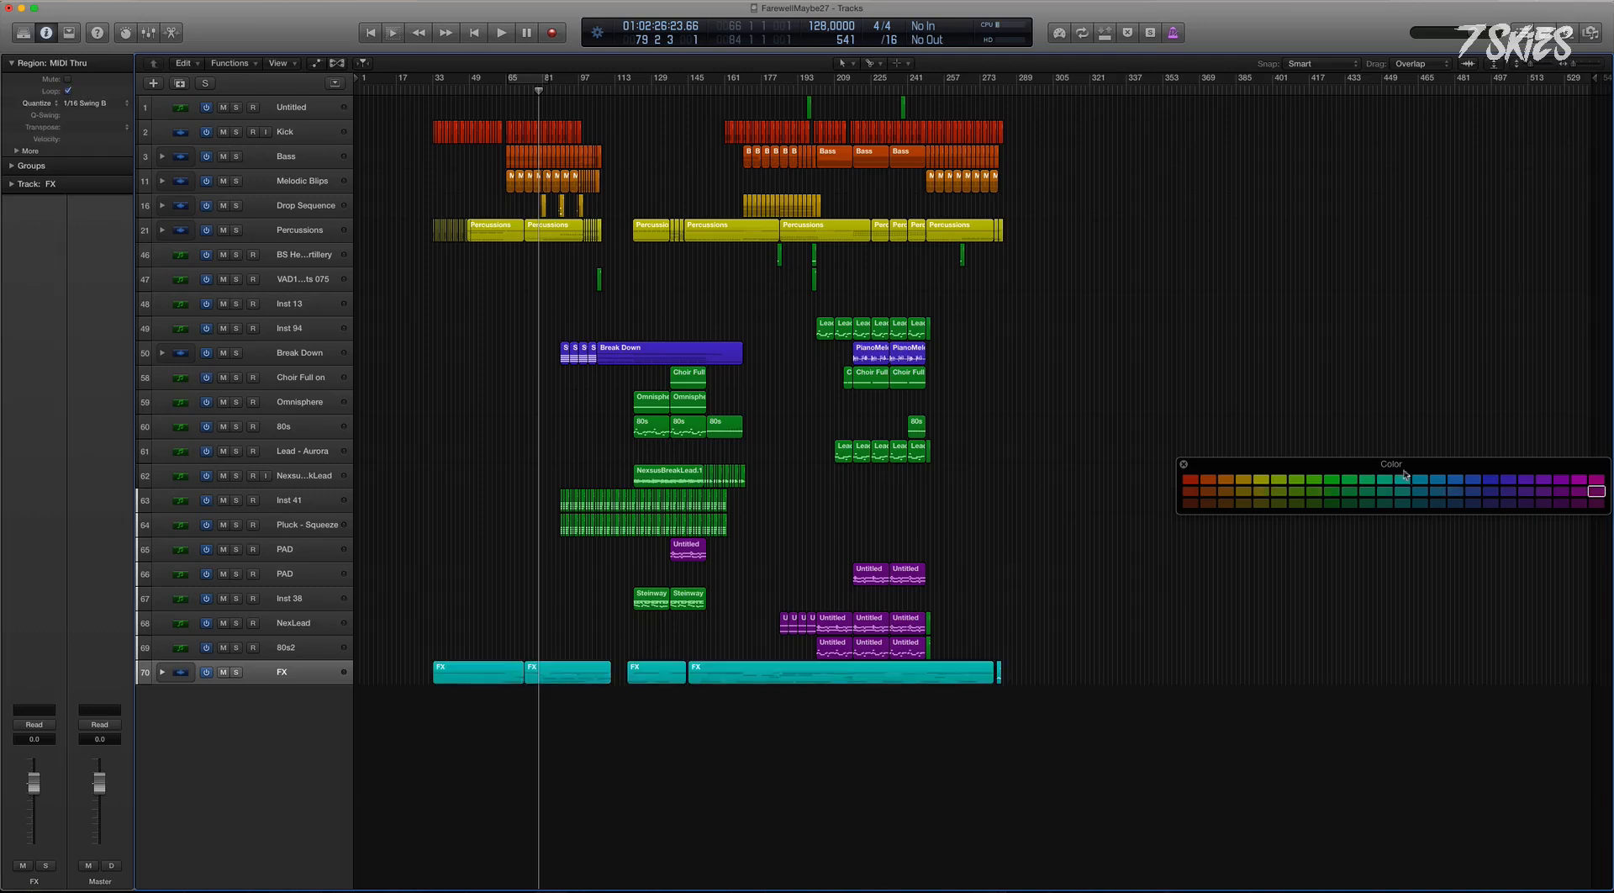
left_click(1185, 464)
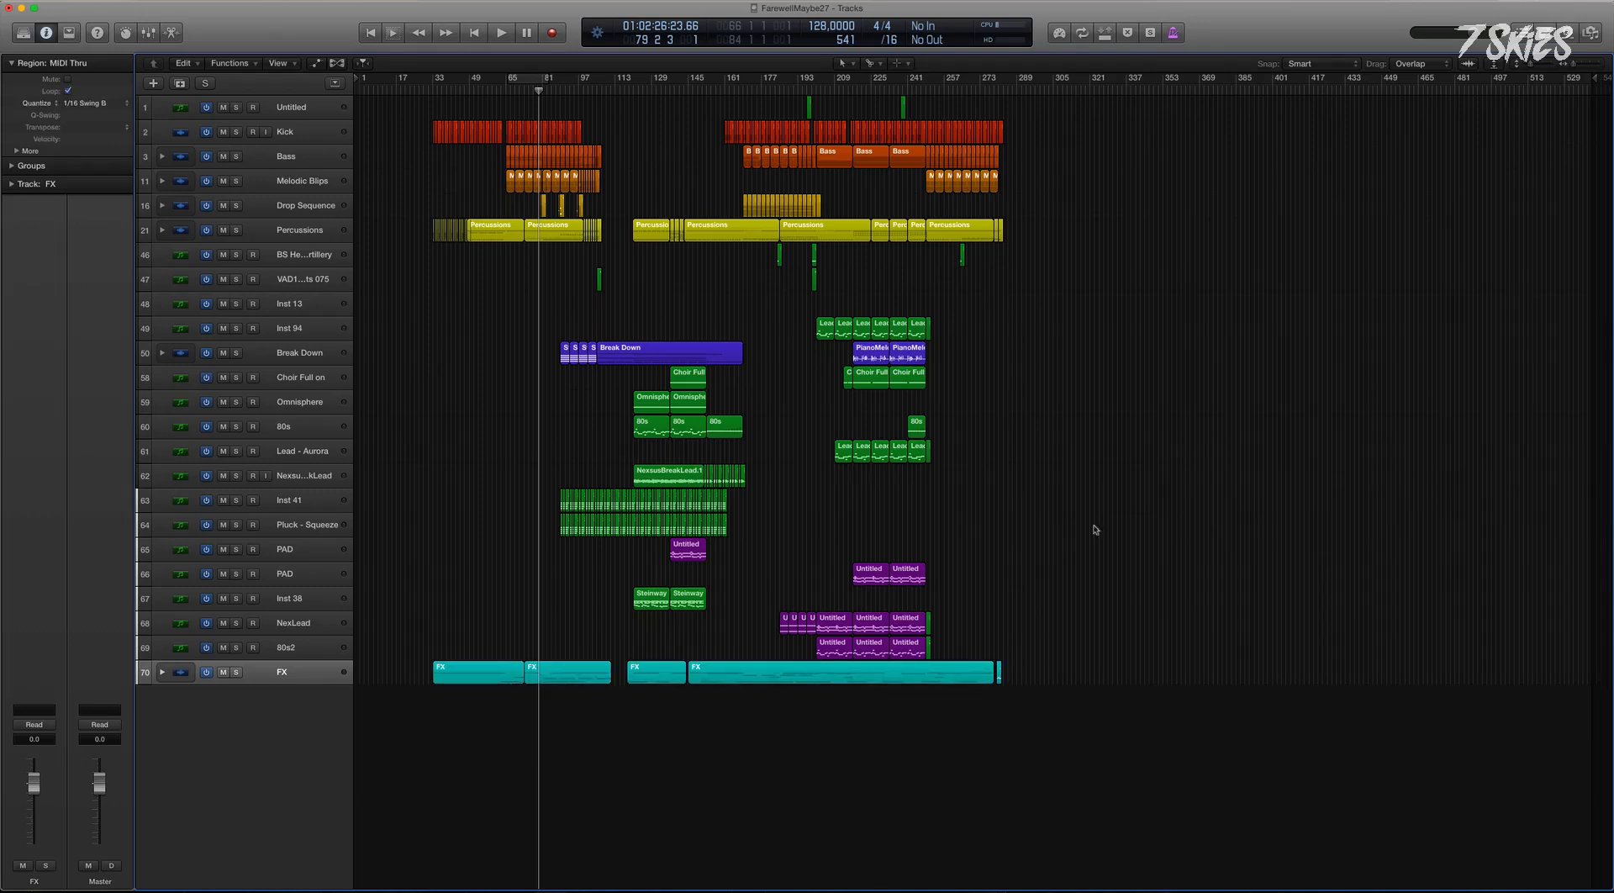
Group the Choir Full on, Omnisphere and 80s tracks into a new folder track stack named Pads.
left_click(319, 378)
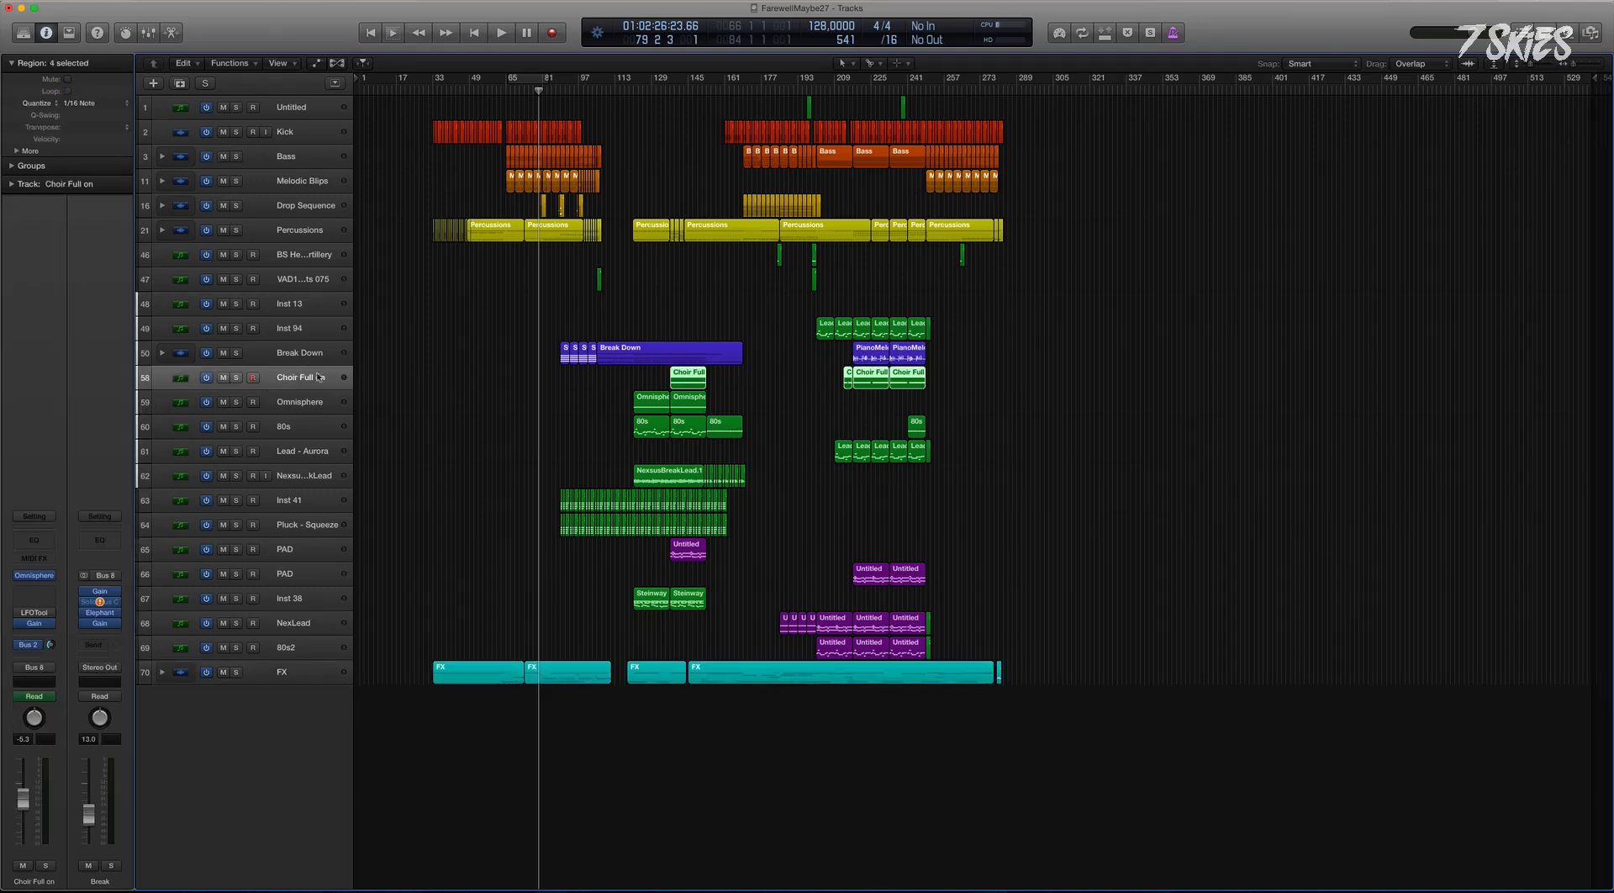
left_click(298, 433, "shift")
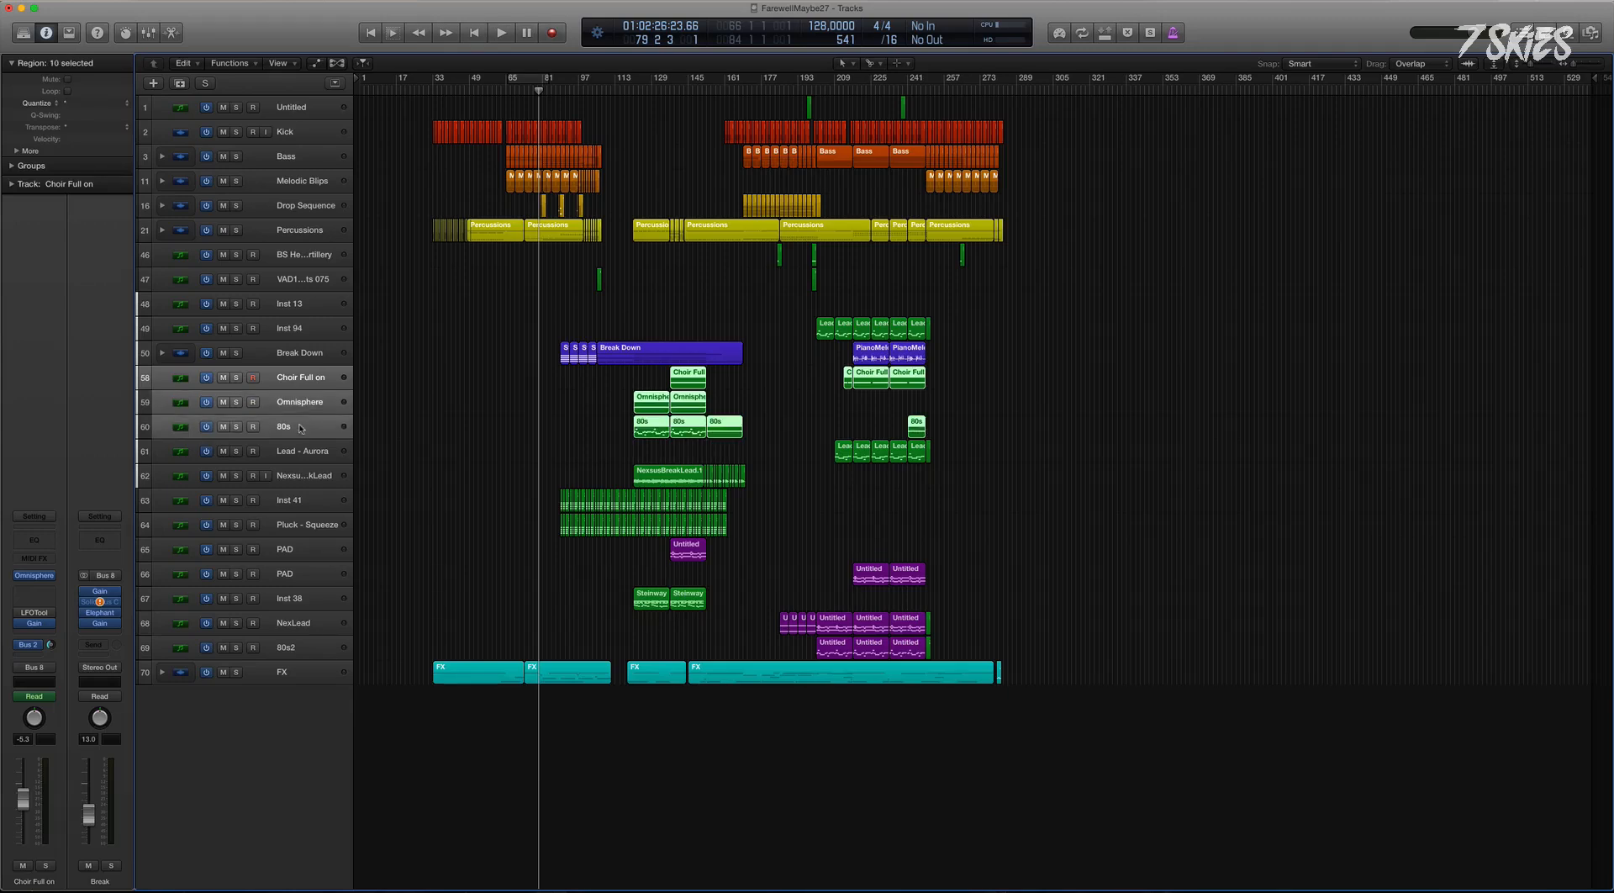
right_click(300, 427)
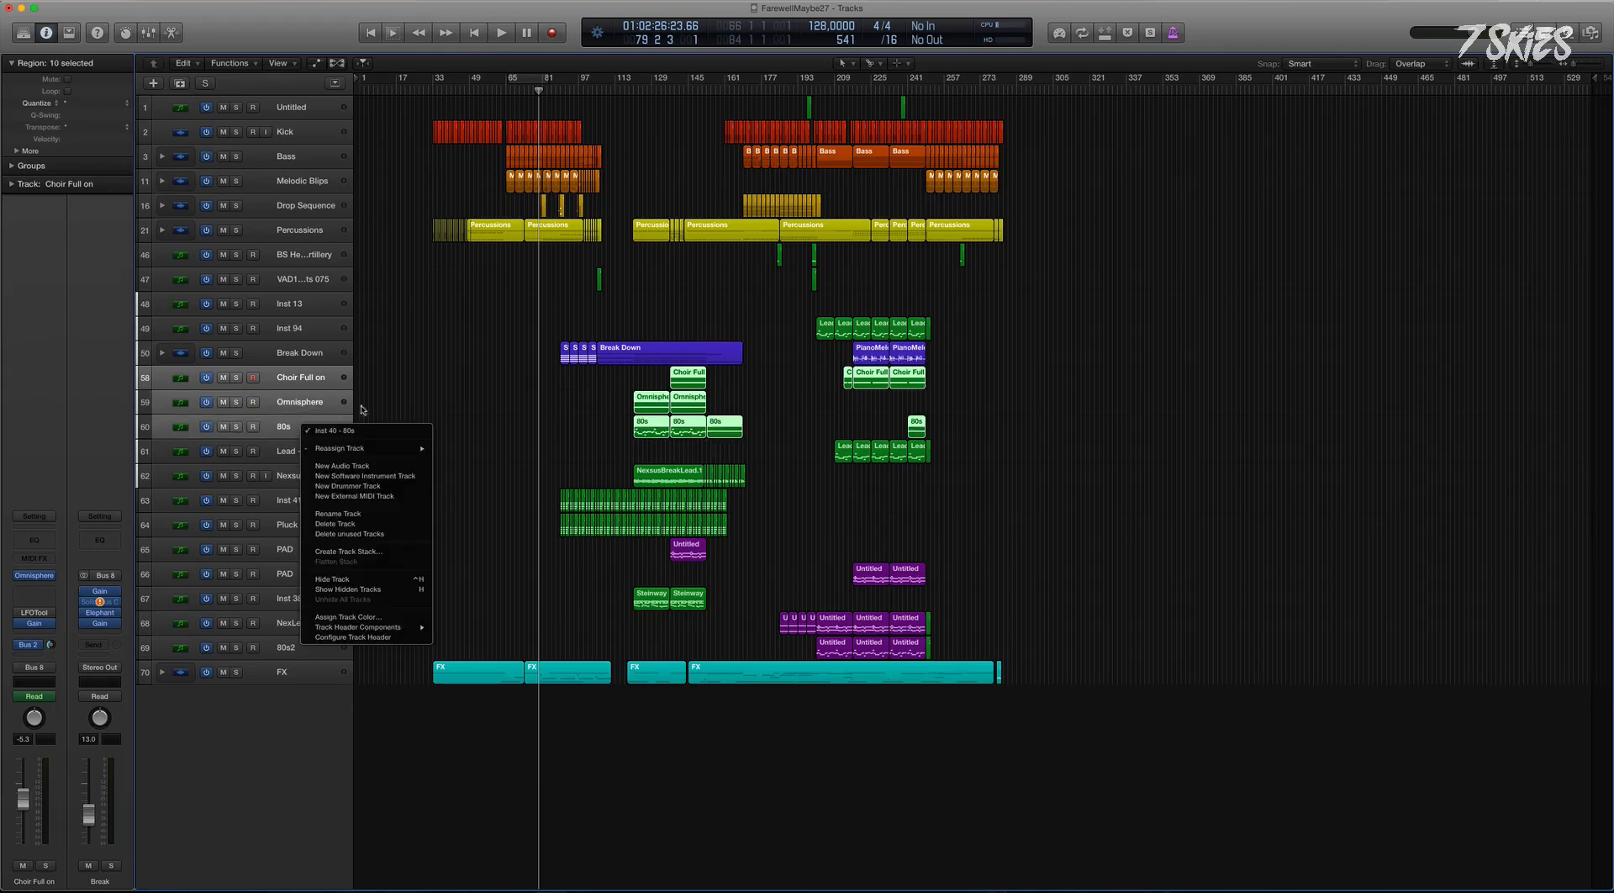
left_click(354, 552)
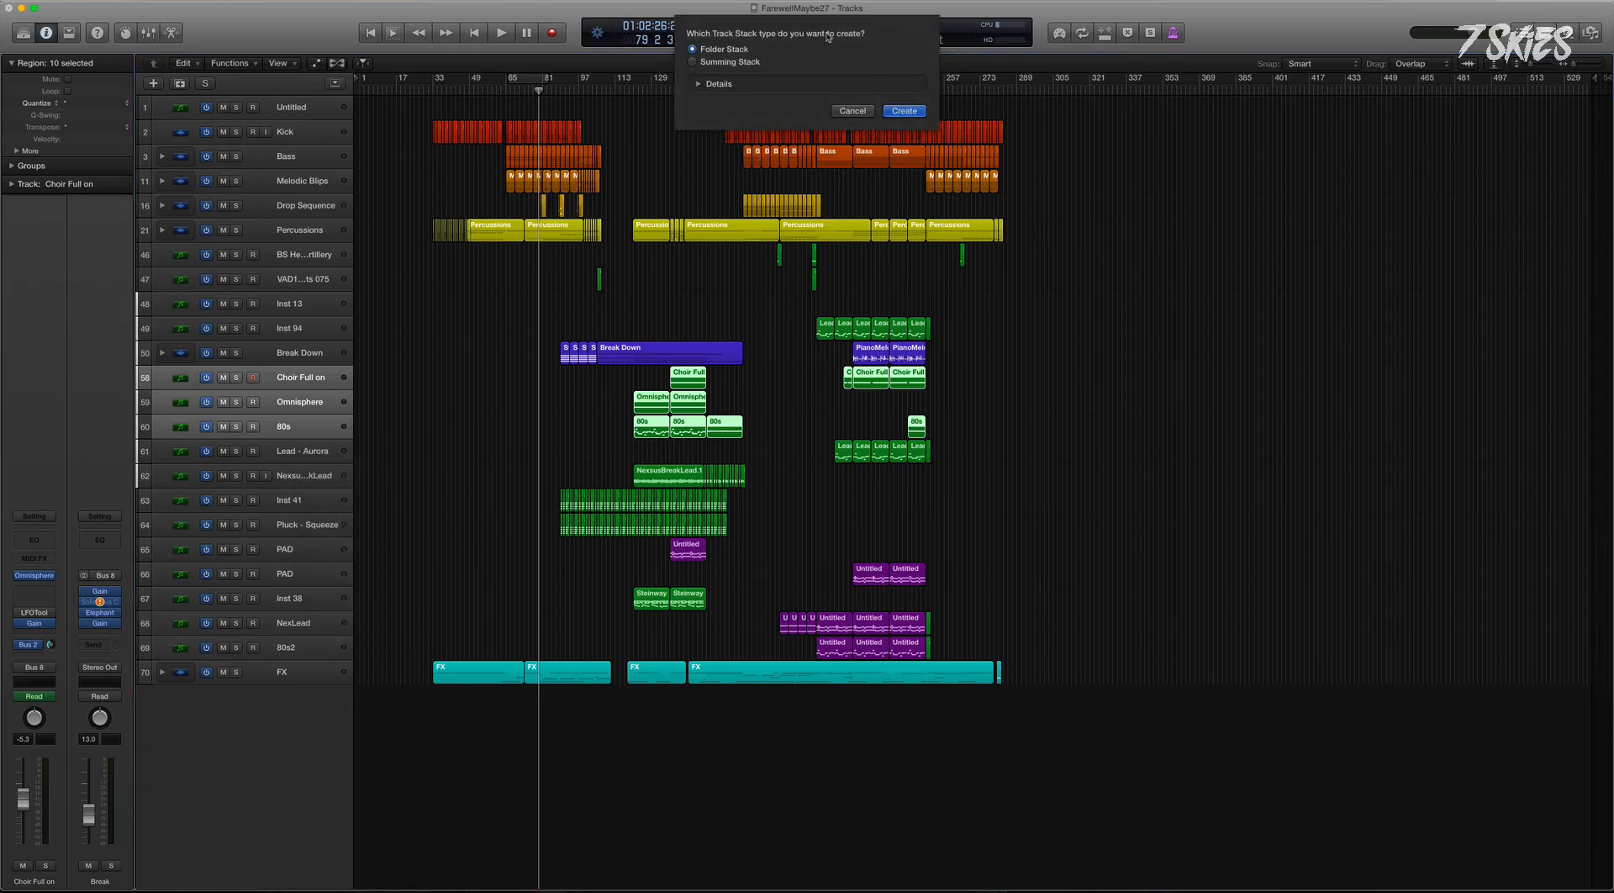
left_click(905, 111)
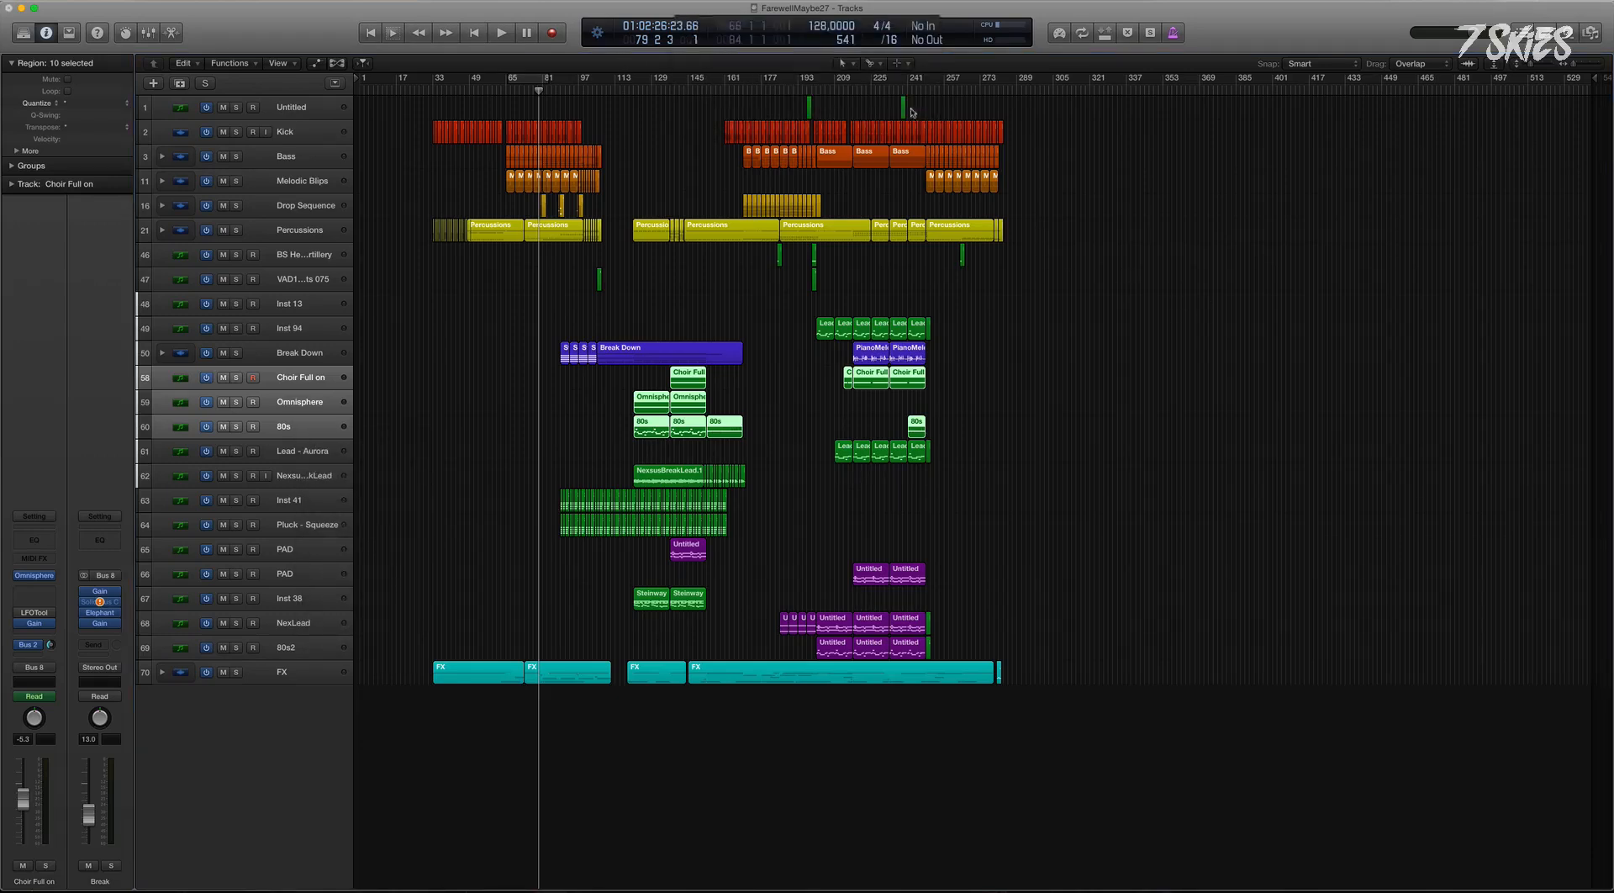
double_click(285, 379)
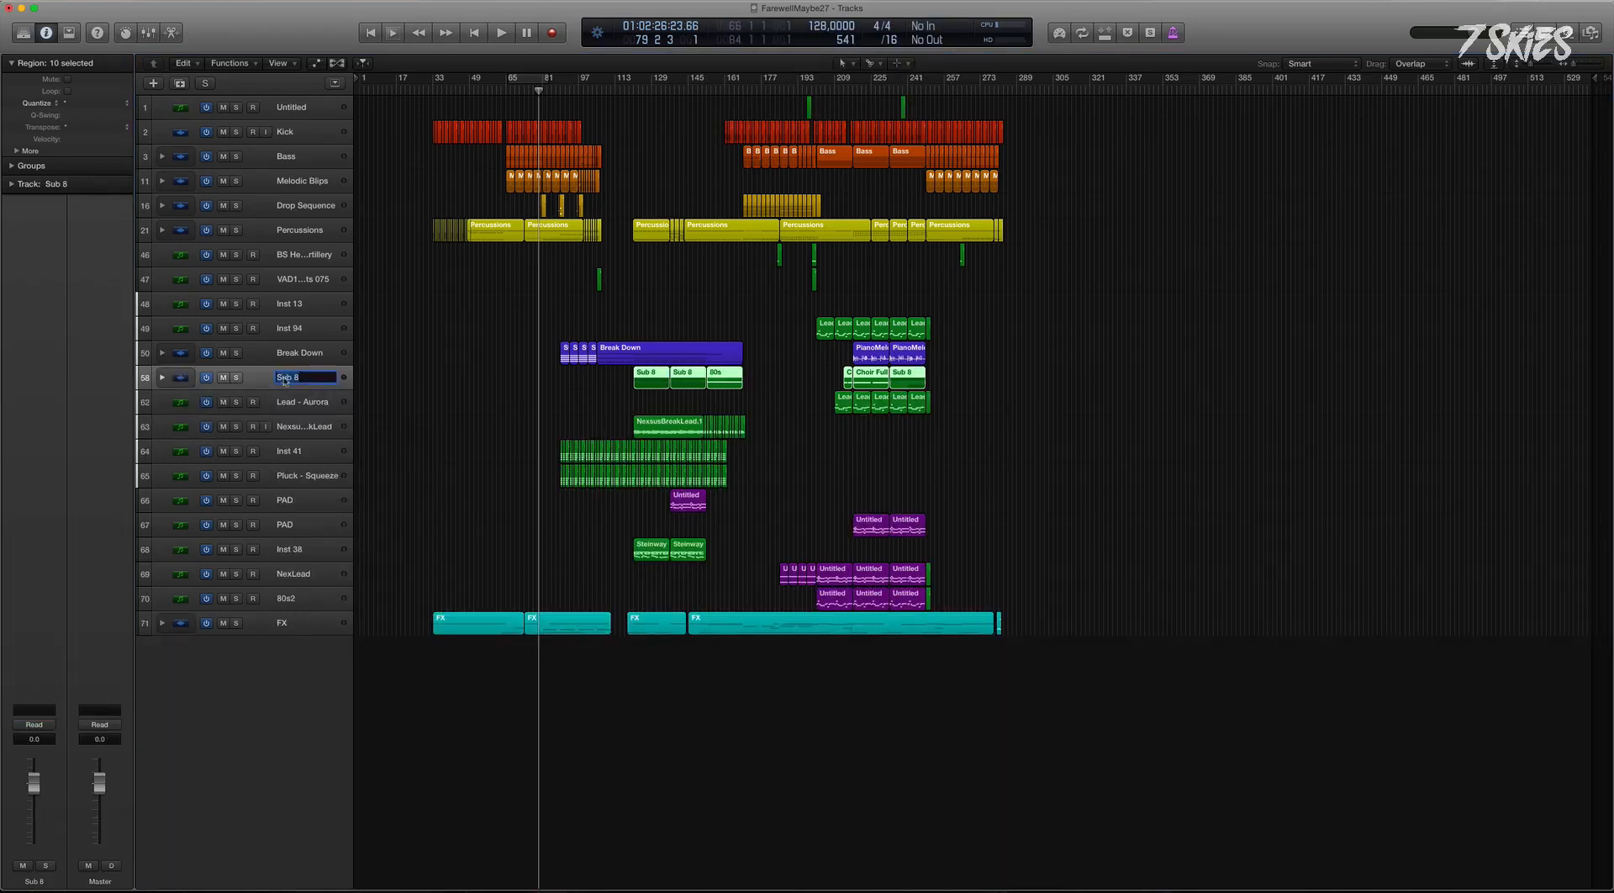
type("Pads")
key("Return")
Move the Lead - Aurora track and the Pads stack's Choir Full on track directly above Break Down, leaving the Pads stack collapsed.
left_click_drag(307, 402, 317, 346)
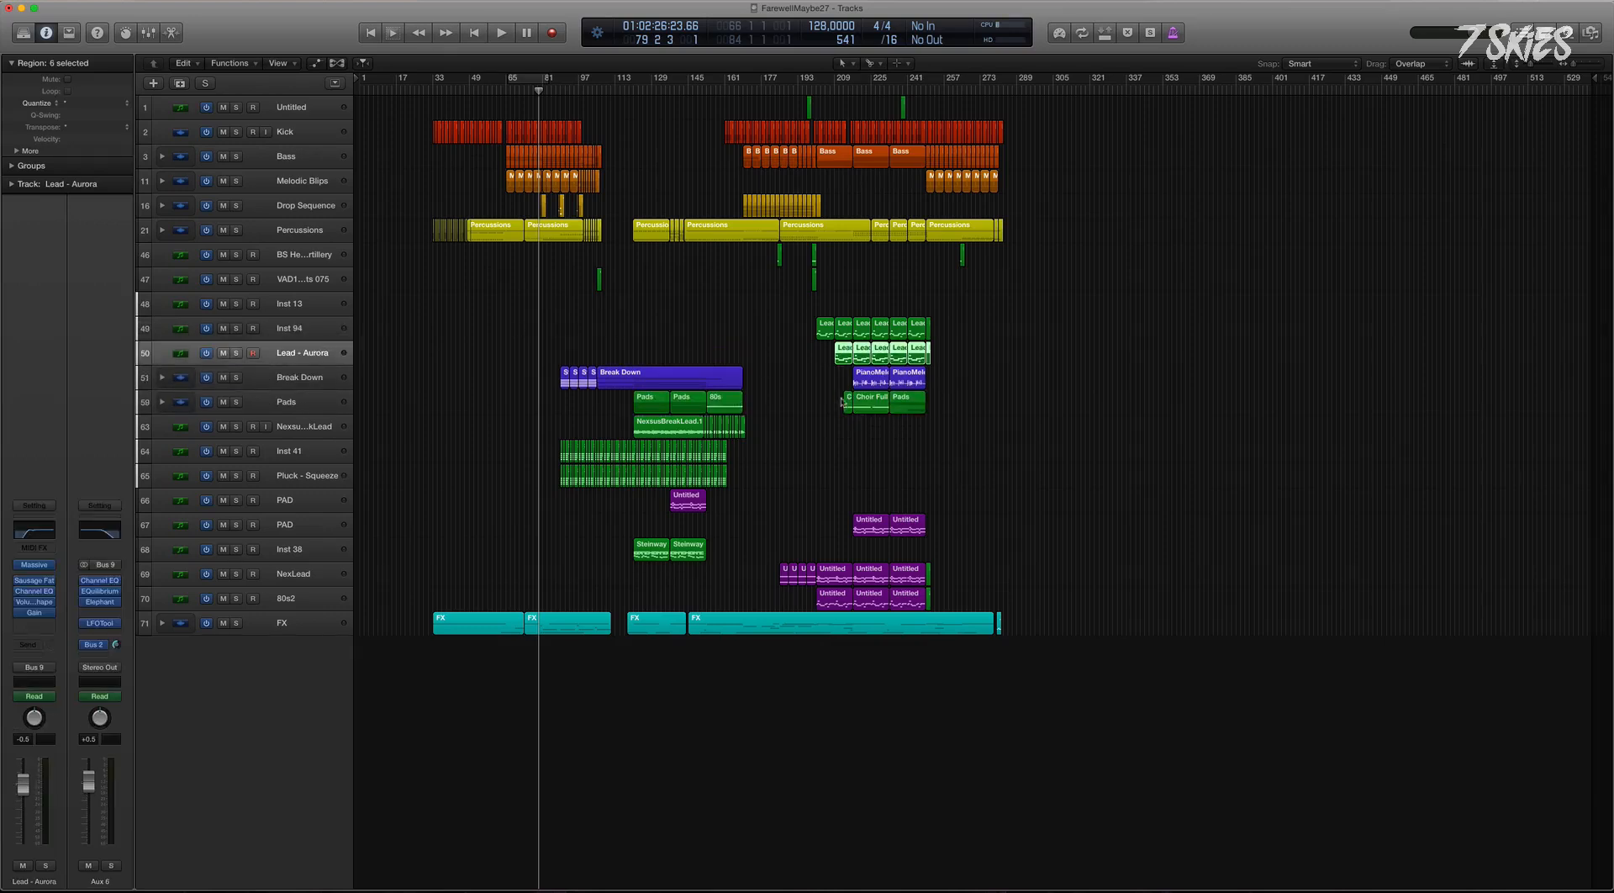
left_click(164, 402)
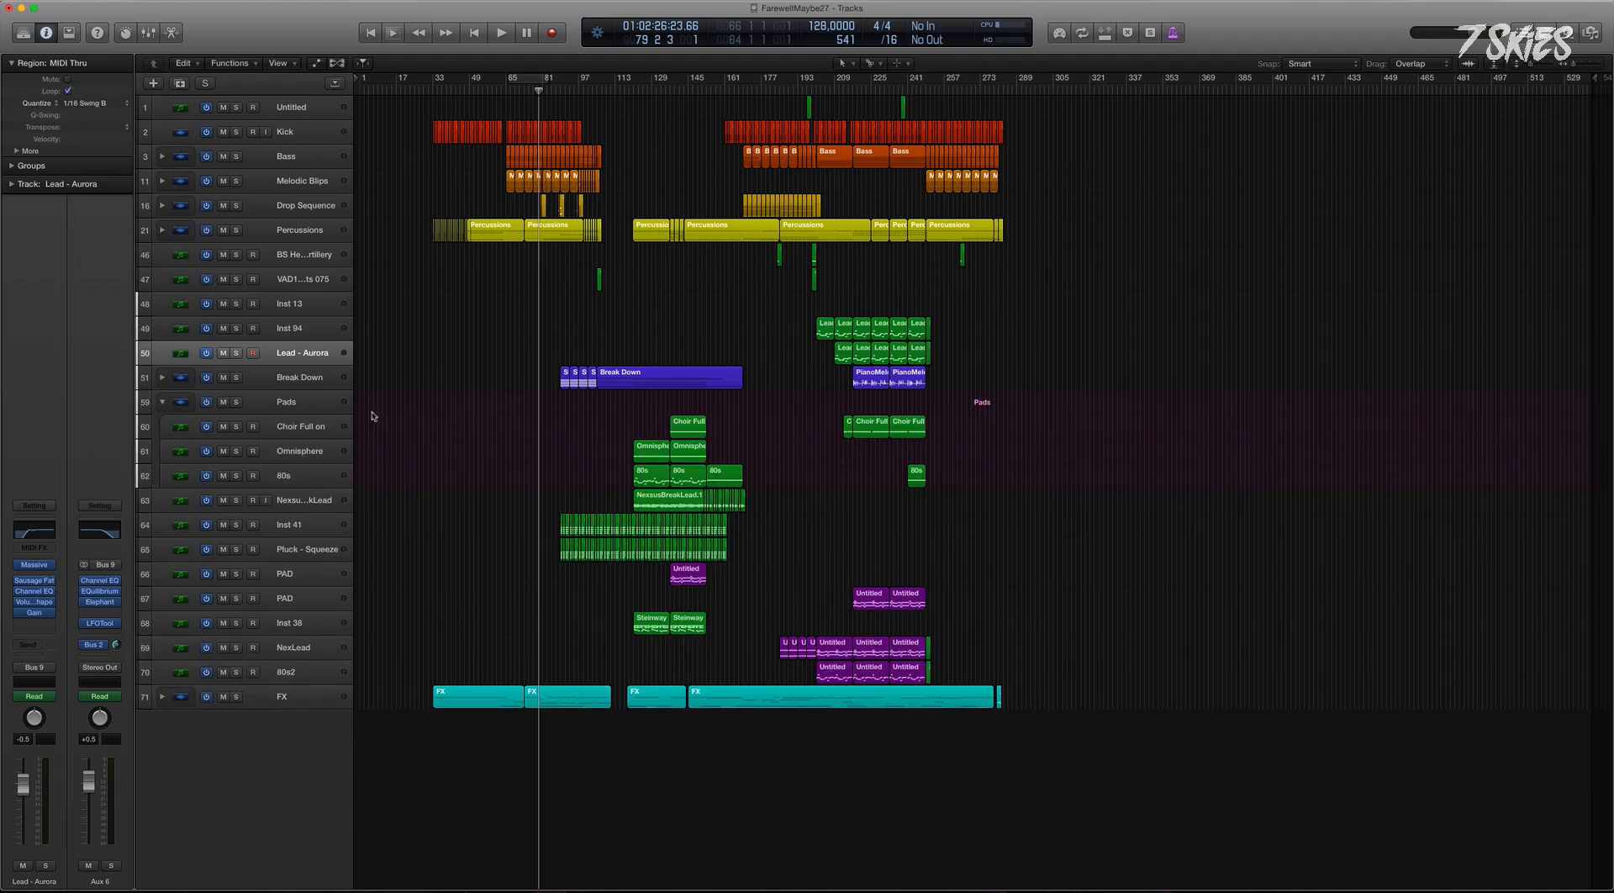
left_click_drag(305, 427, 311, 376)
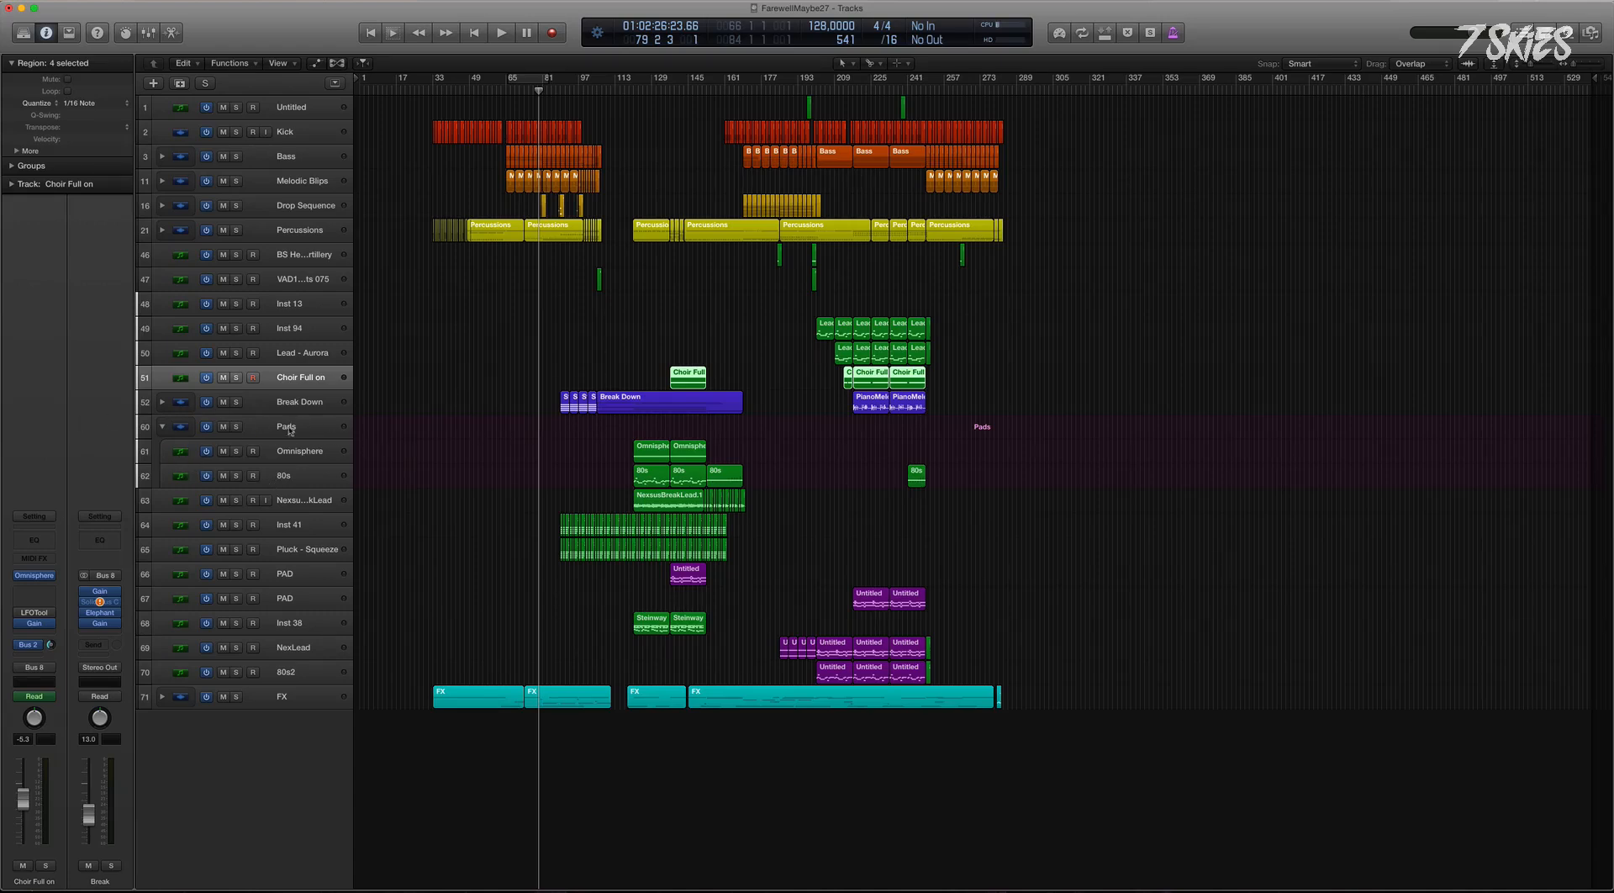
left_click(161, 426)
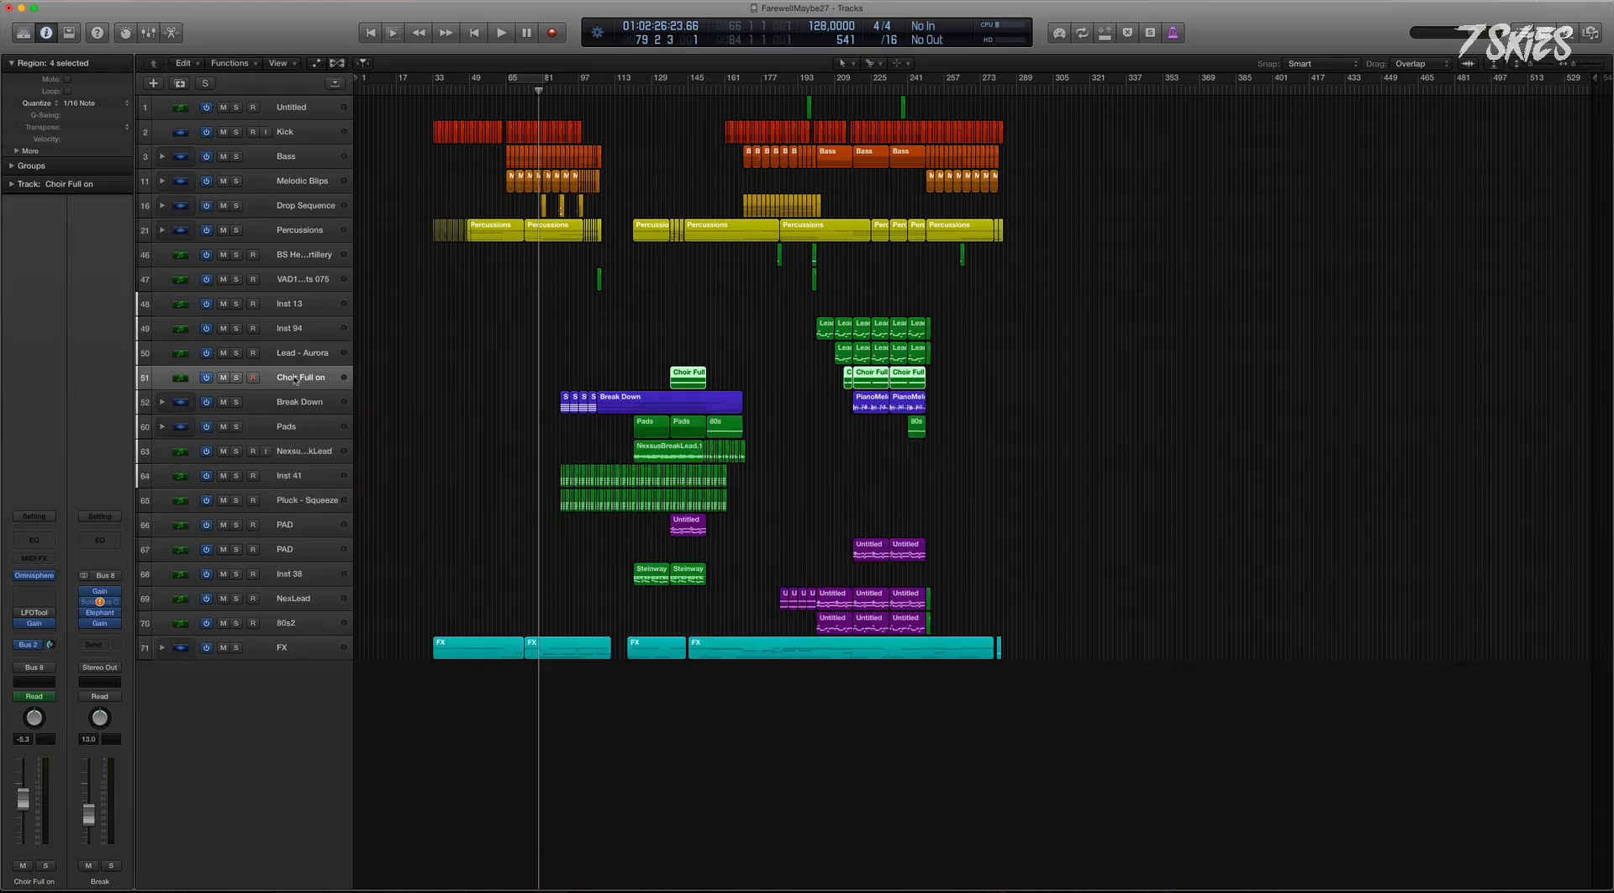
Group the Inst 94, Lead - Aurora and Choir Full on tracks into a new folder track stack named Leads.
left_click(301, 328)
right_click(306, 331)
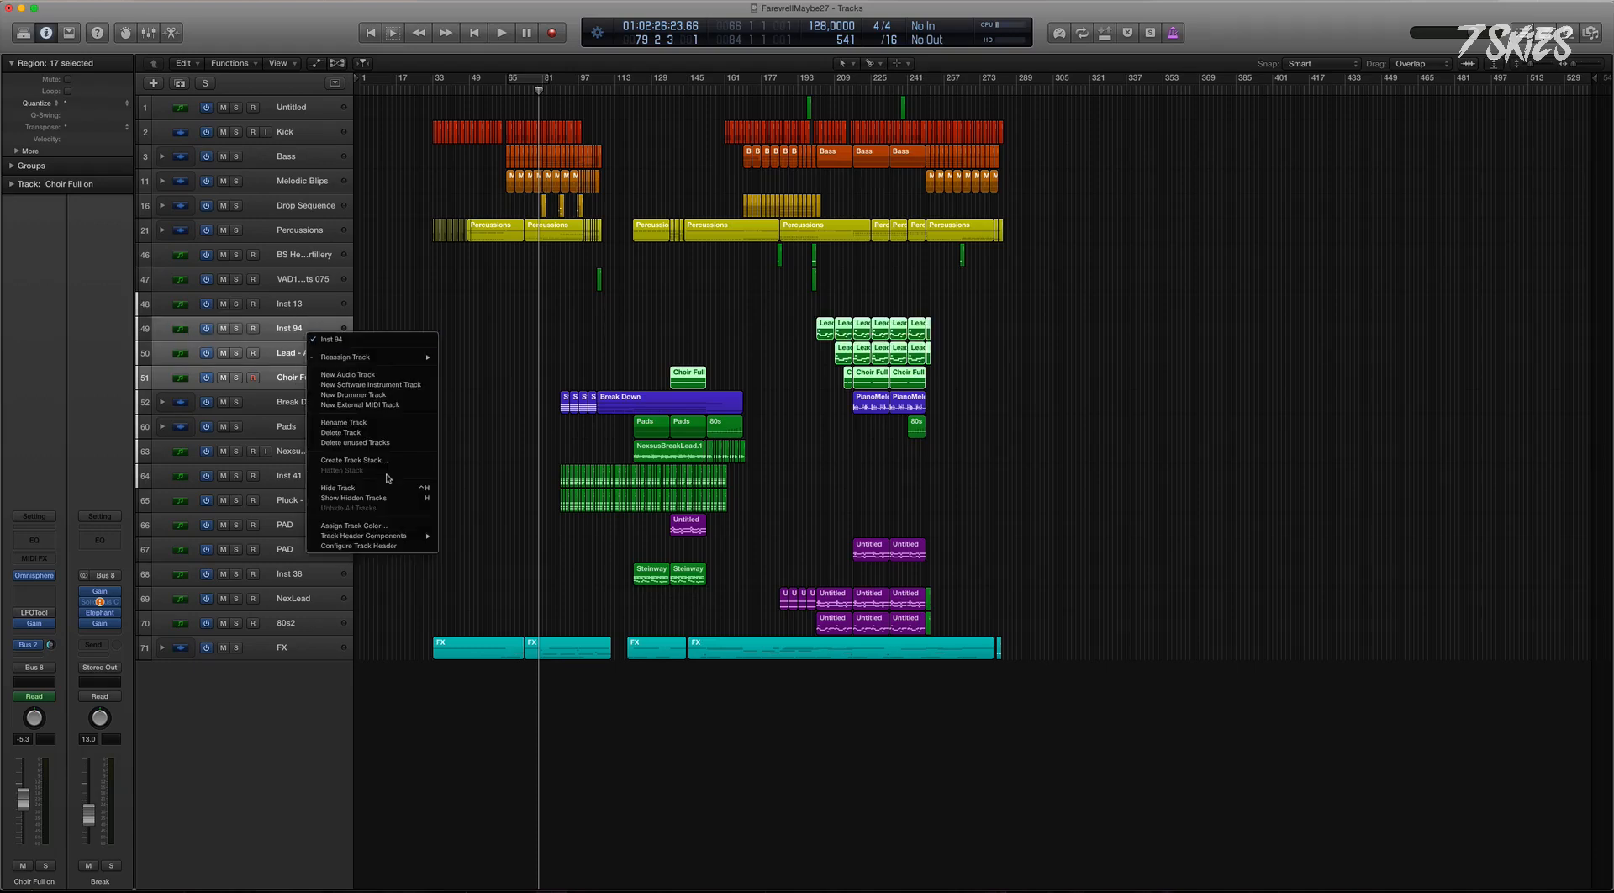
left_click(370, 460)
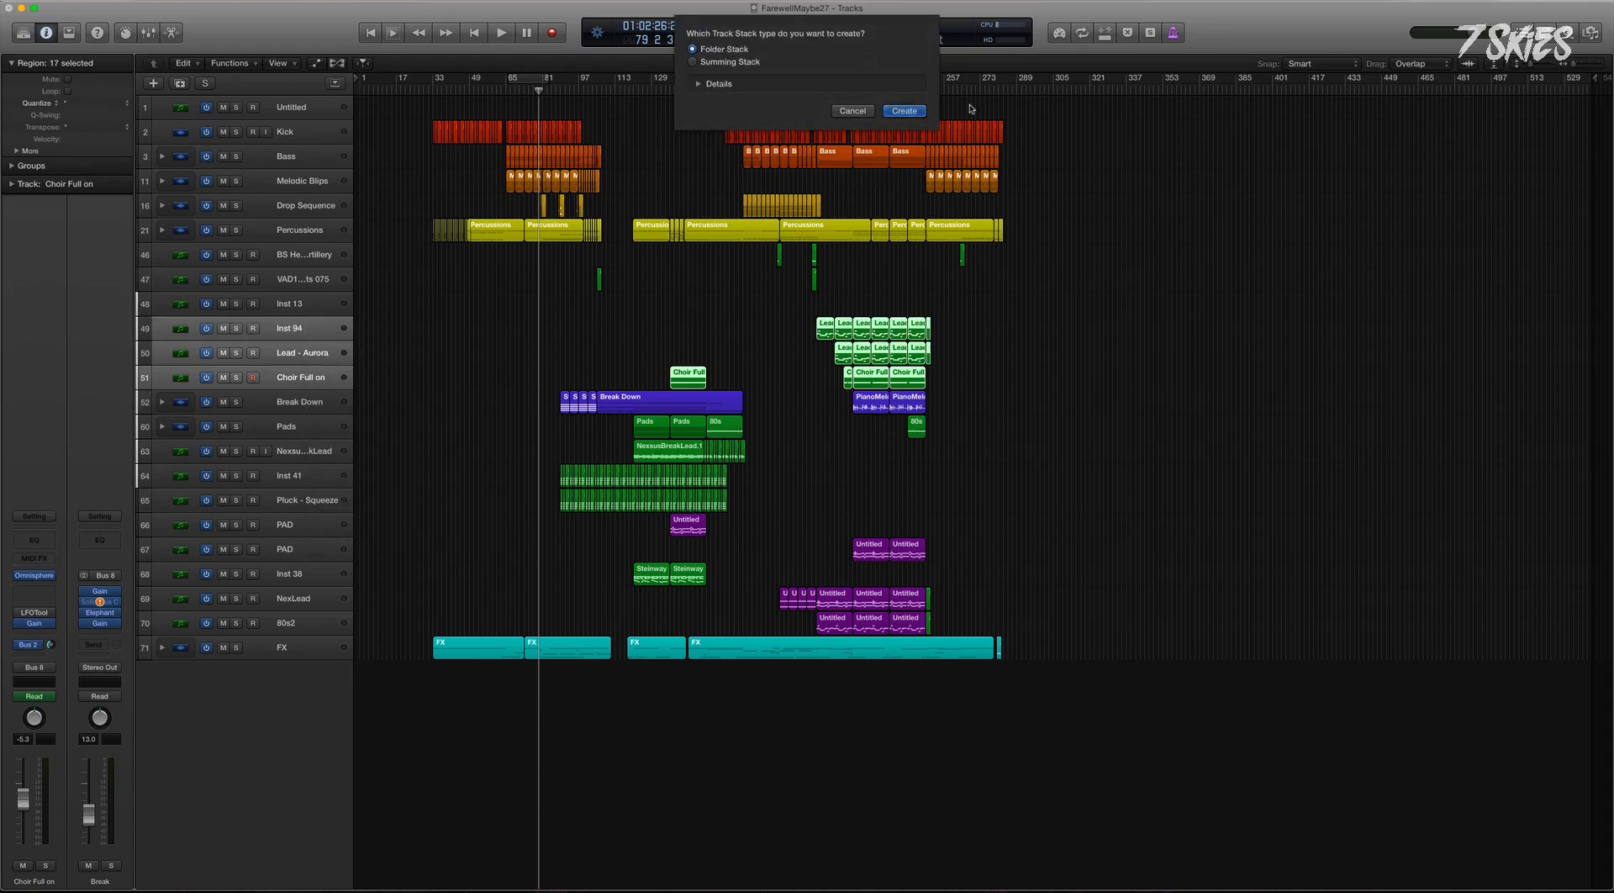
key("Return")
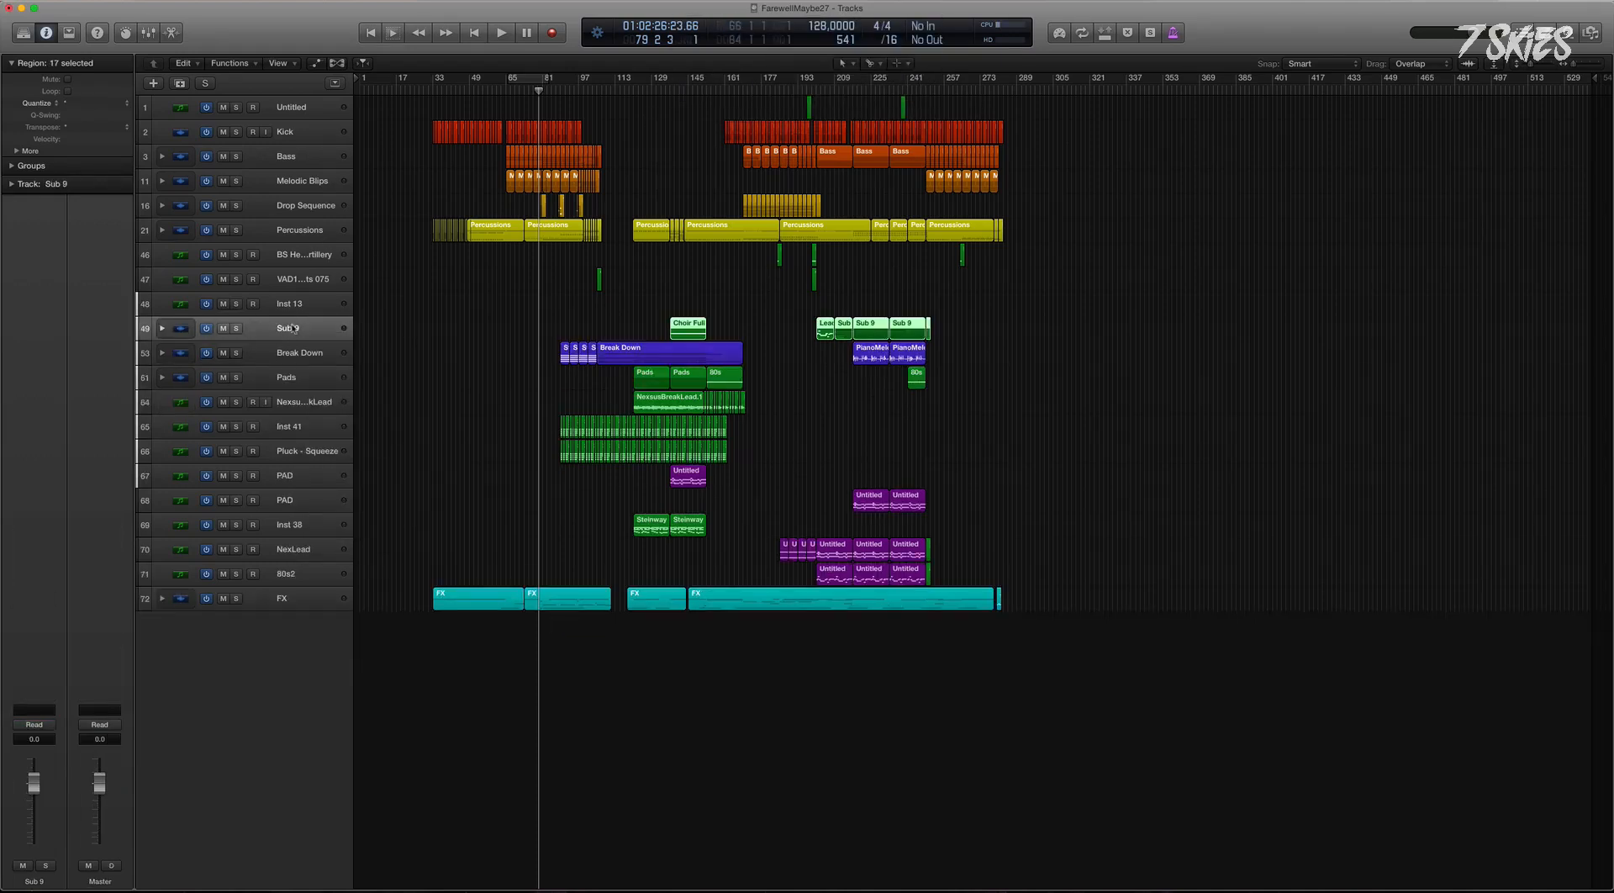
double_click(292, 328)
type("Leads")
key("Return")
Delete the VAD1 Synth Shots 075 track together with its regions and automation data.
key("super+Up")
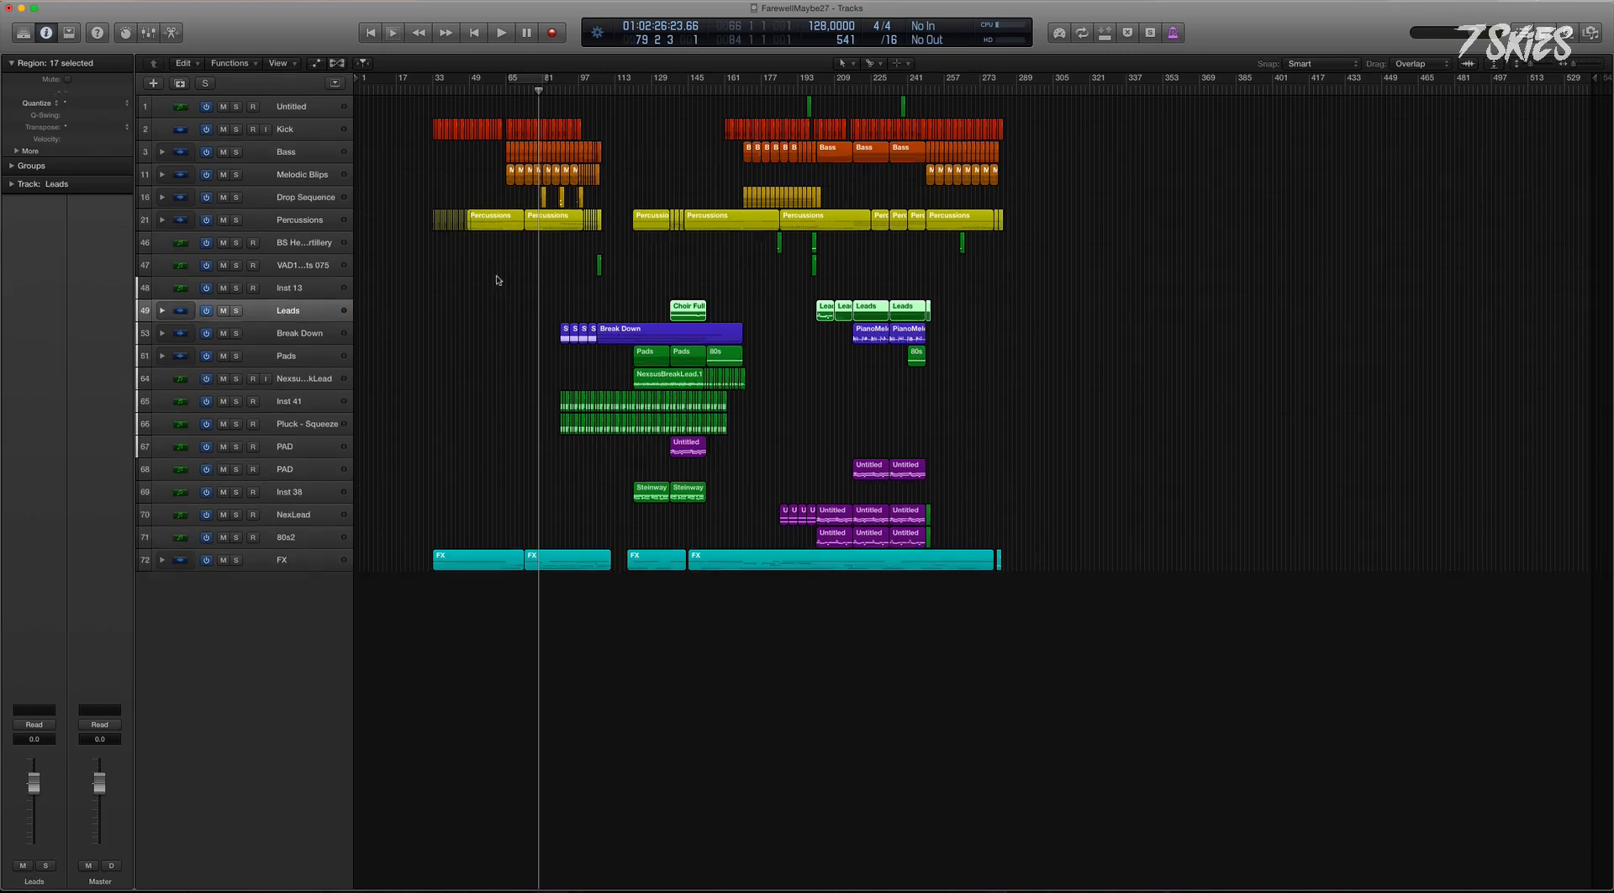
left_click(312, 242)
left_click_drag(519, 192, 863, 315)
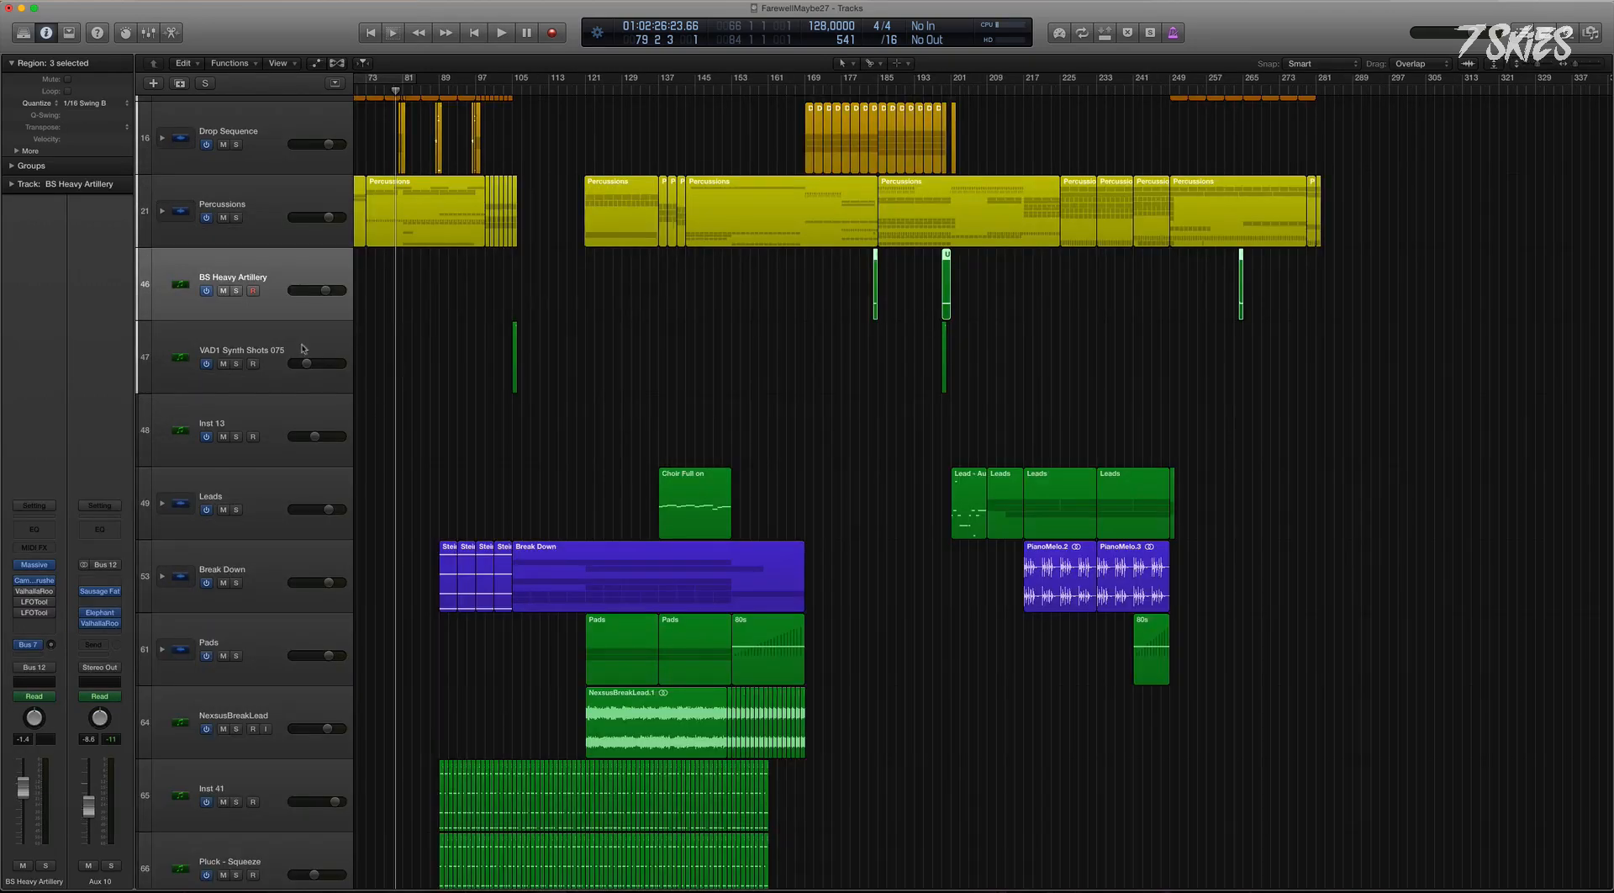
left_click(256, 342)
left_click_drag(480, 332, 620, 454)
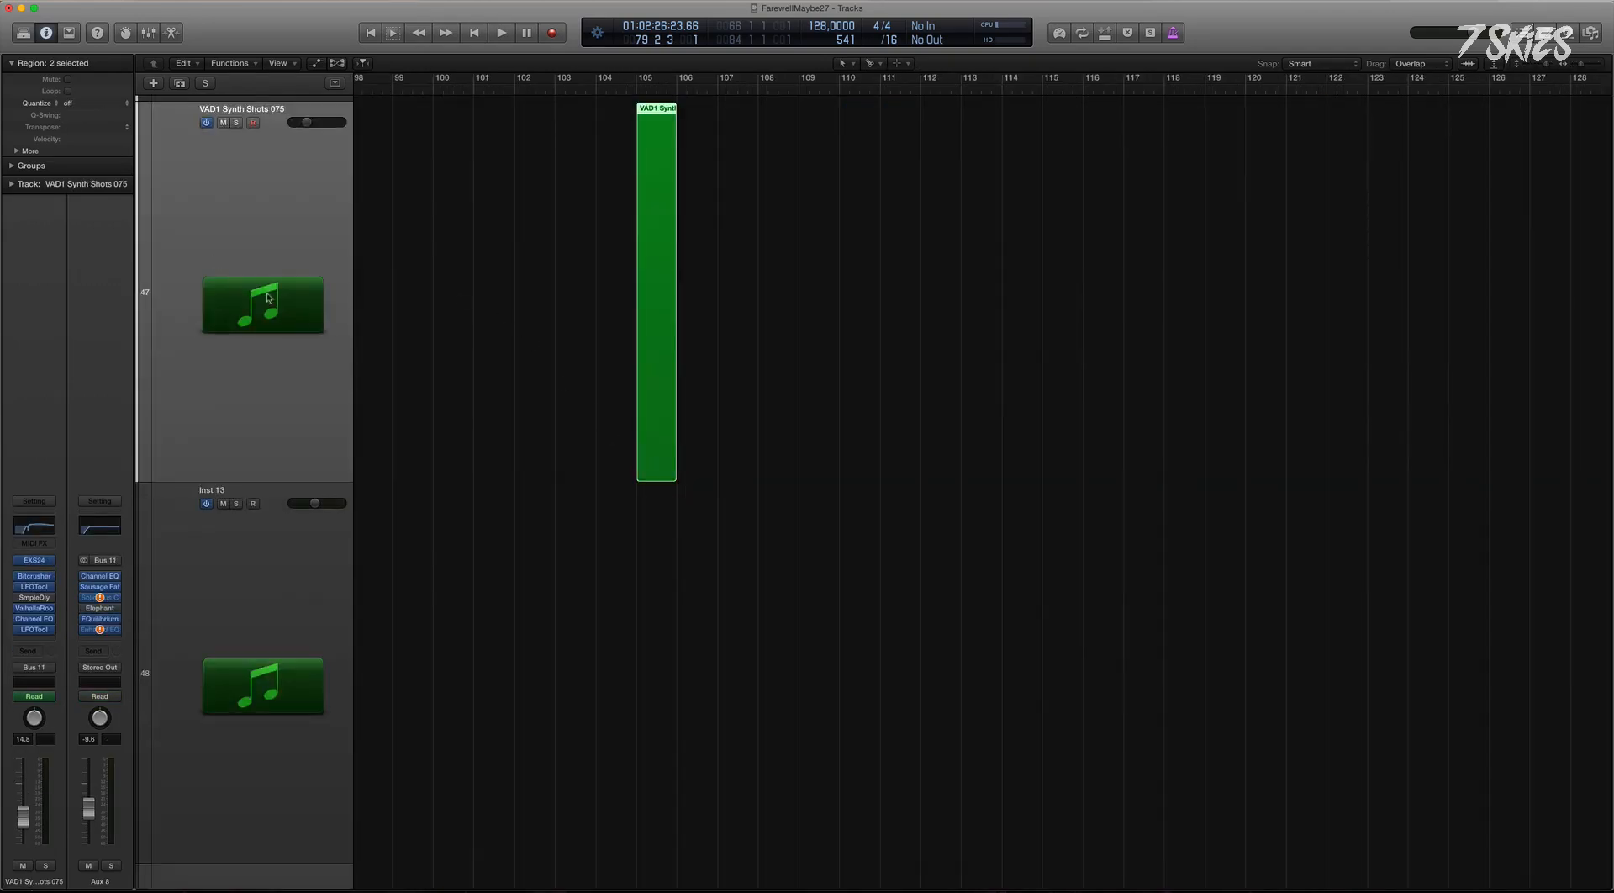
left_click(580, 359, "ctrl+alt")
left_click(621, 340)
left_click(271, 343)
key("Delete")
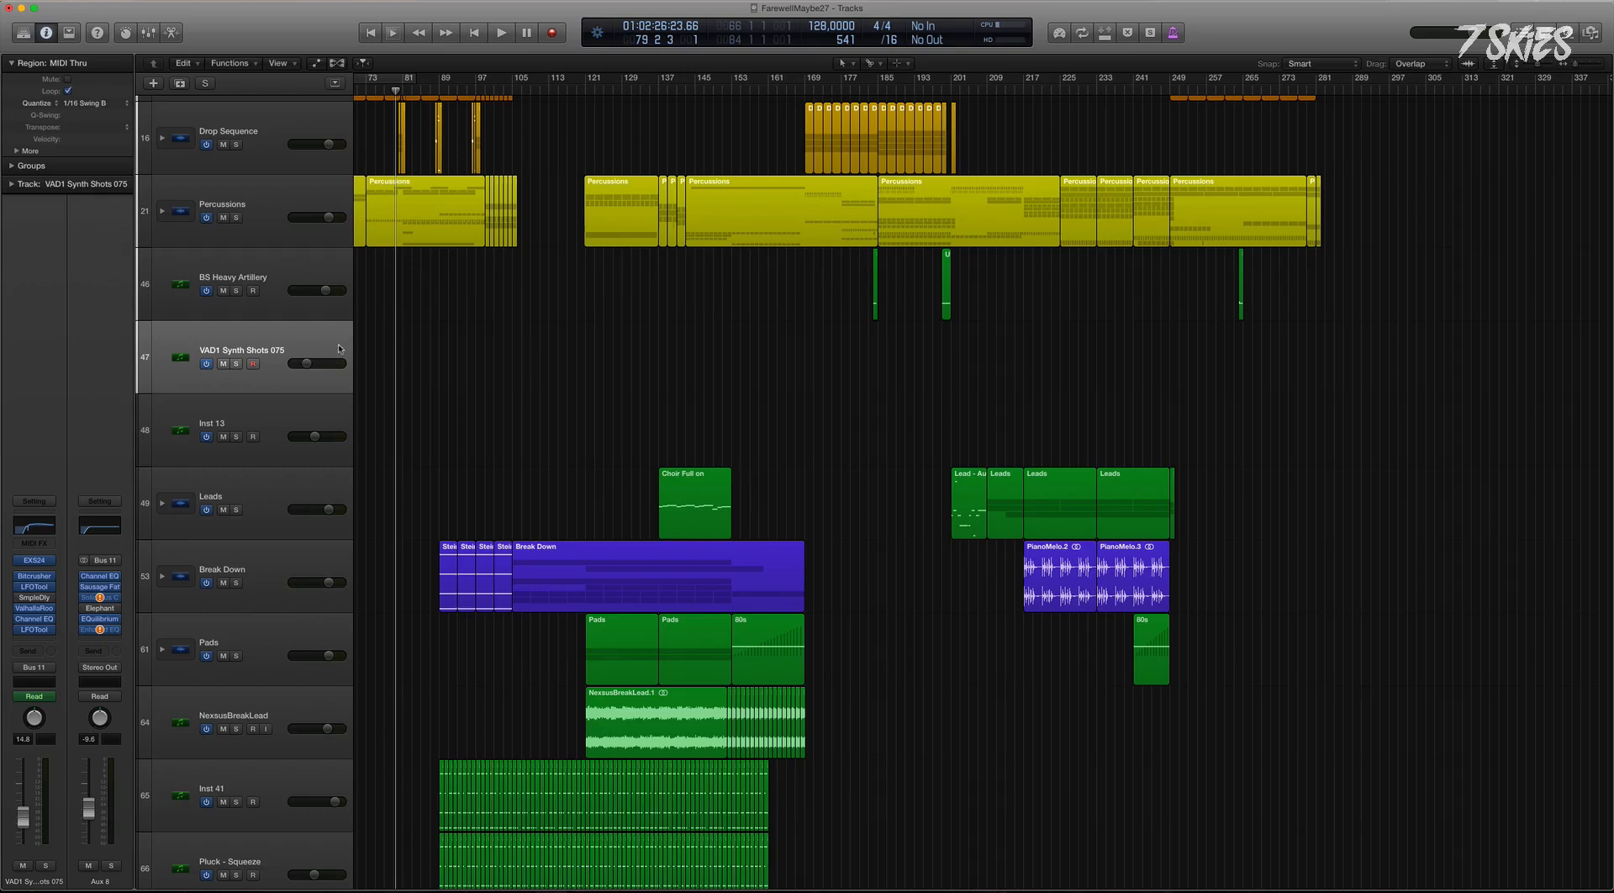
key("Delete")
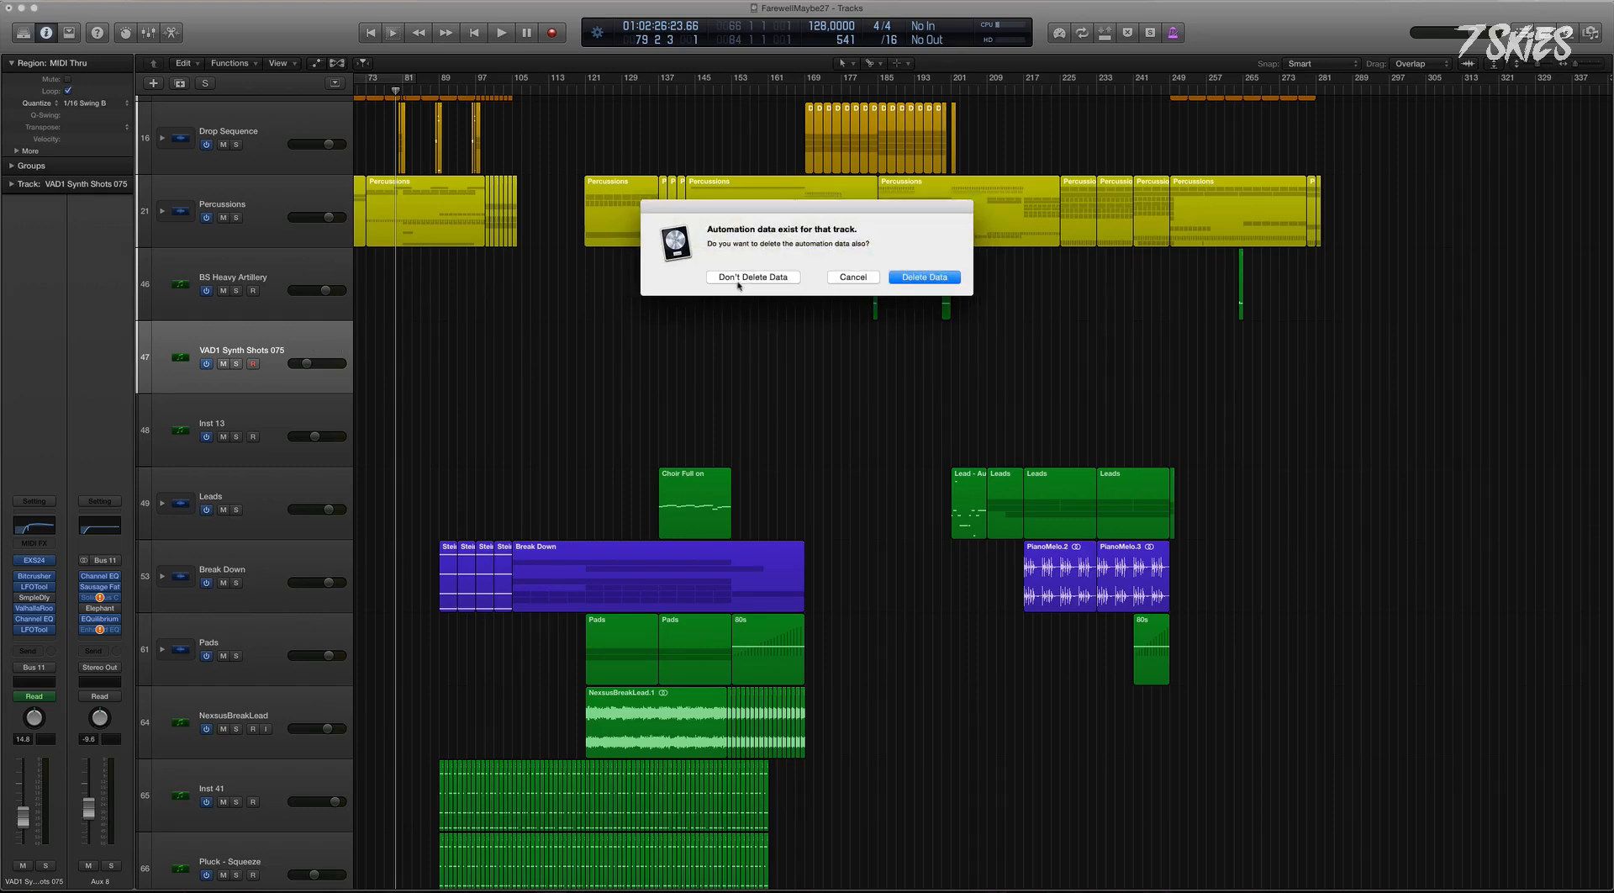
left_click(924, 278)
Audition the BS Heavy Artillery track in solo from its first region, and turn solo off again.
left_click(332, 290)
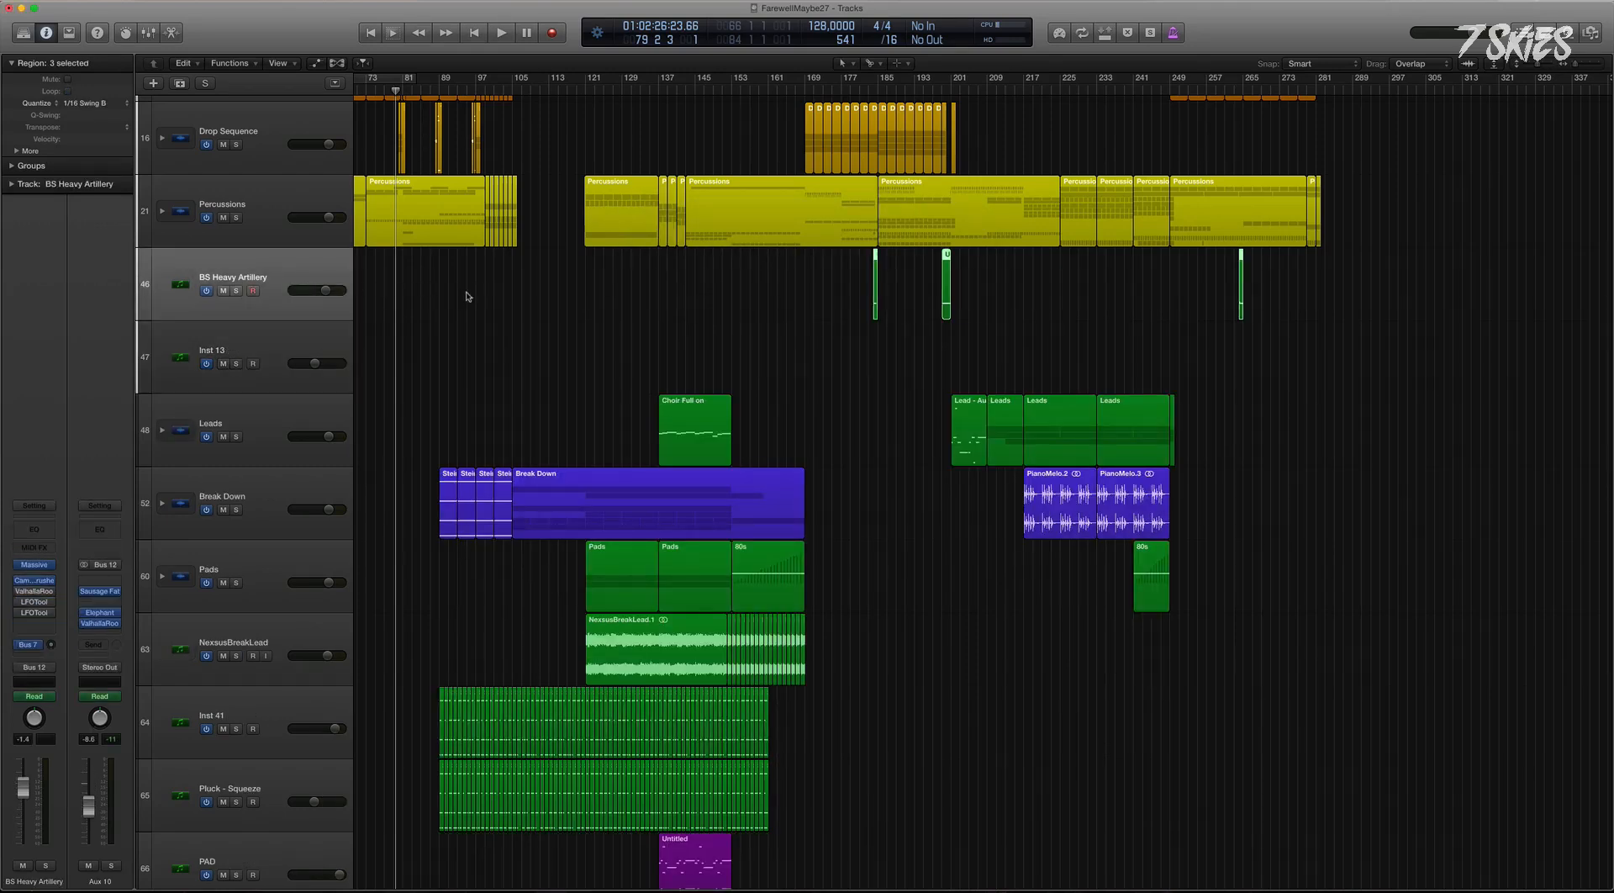
left_click_drag(845, 252, 1003, 427)
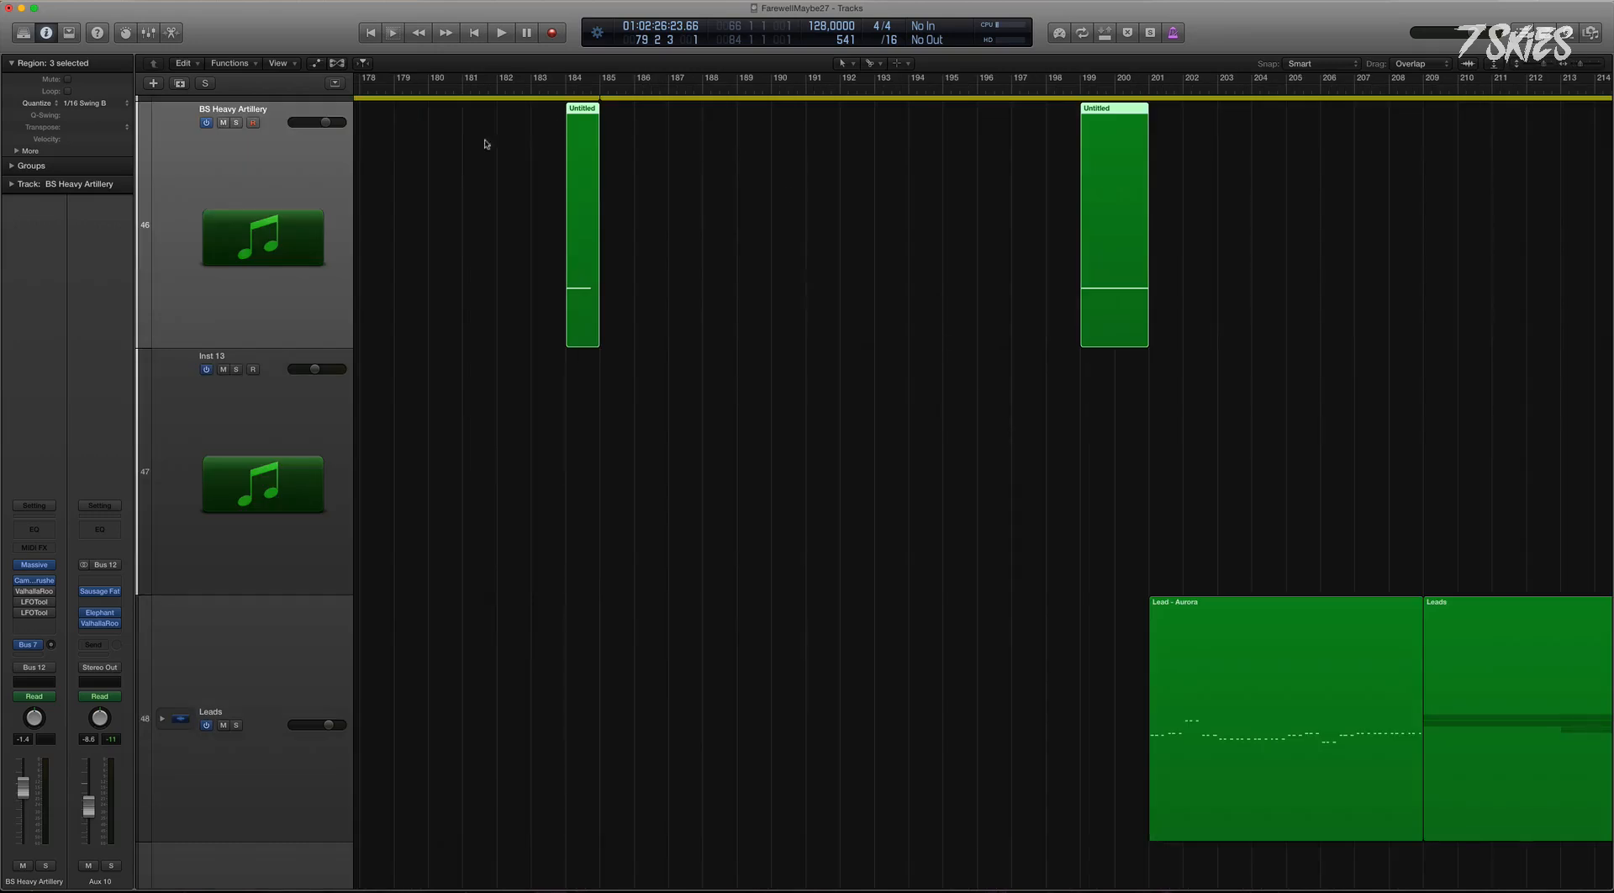
left_click(238, 123)
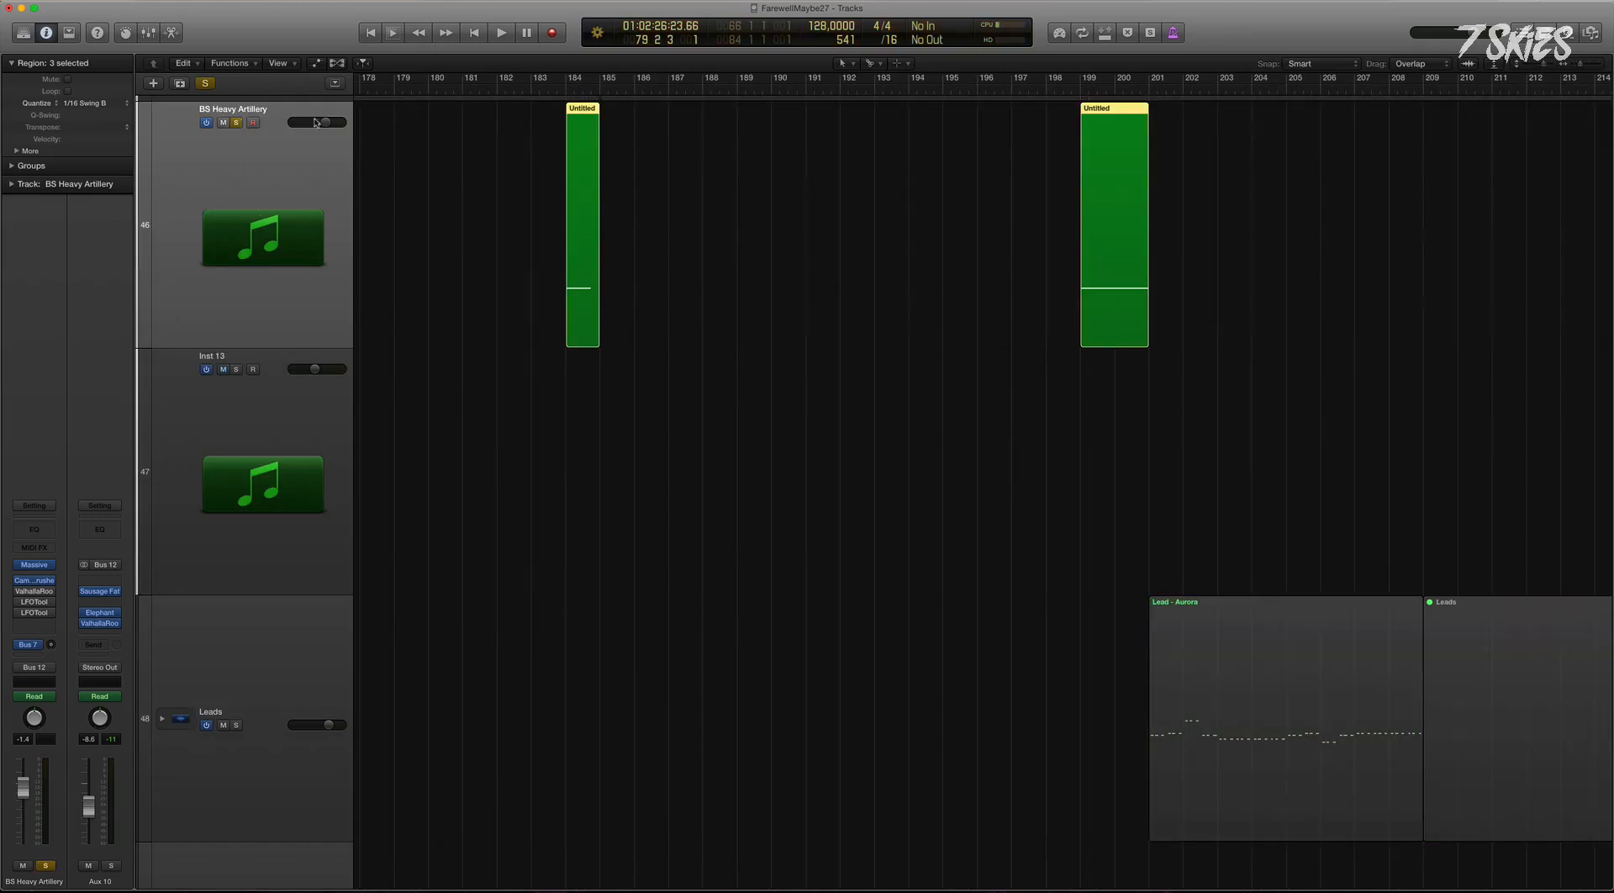
left_click(562, 91)
key("space")
key("space")
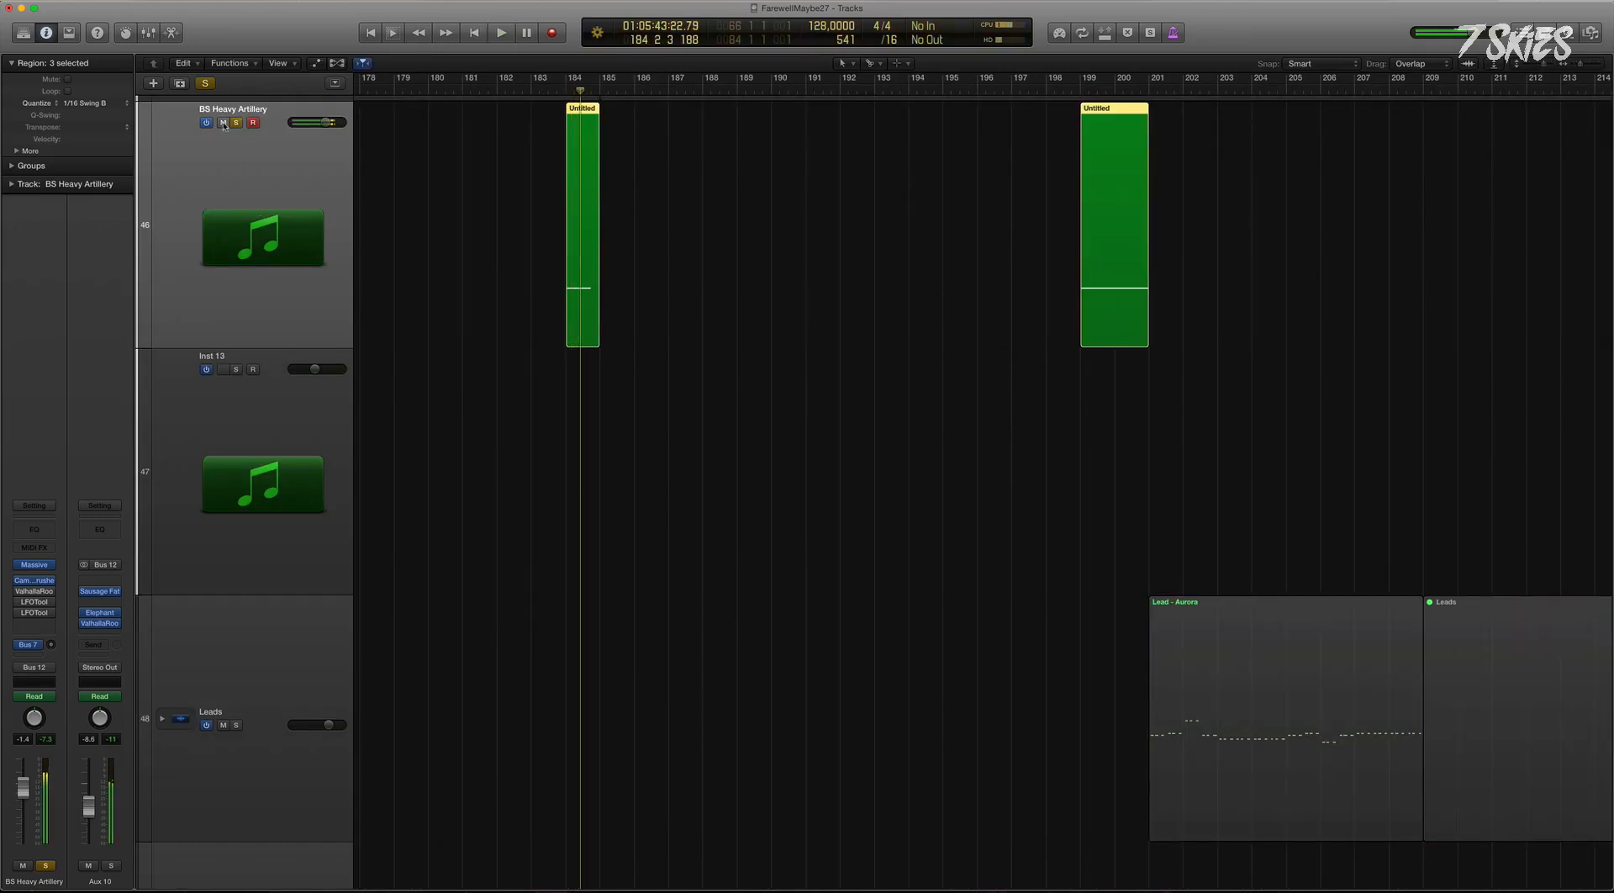
left_click(222, 123)
left_click(235, 123)
left_click(224, 126)
left_click(695, 361, "ctrl+alt")
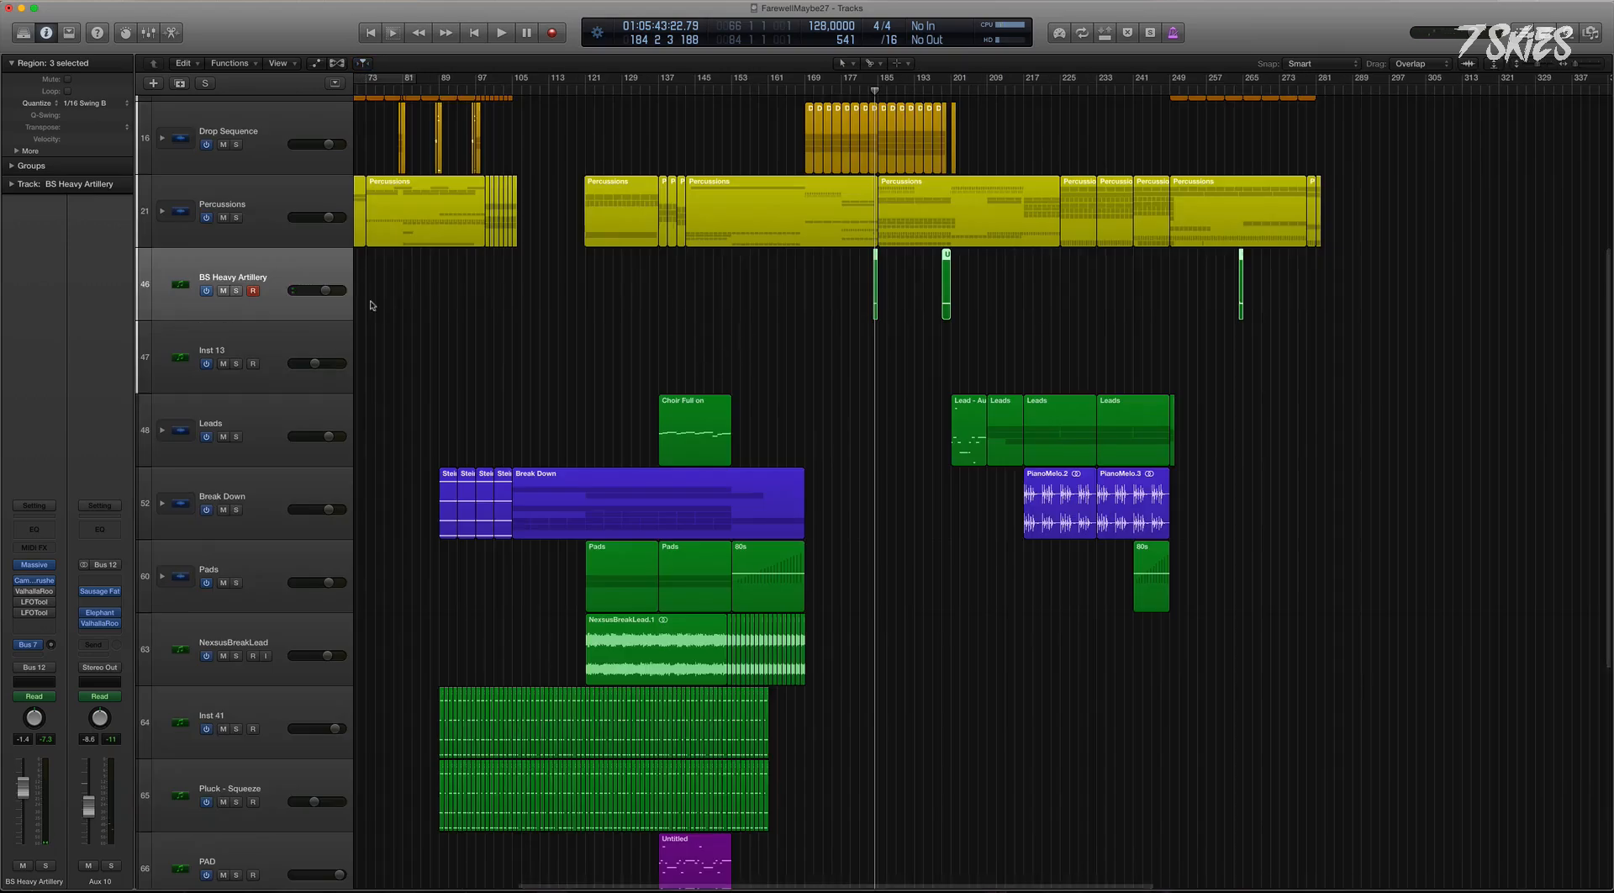
Move the BS Heavy Artillery track into the FX stack and collapse the stack.
left_click(537, 527, "ctrl+alt")
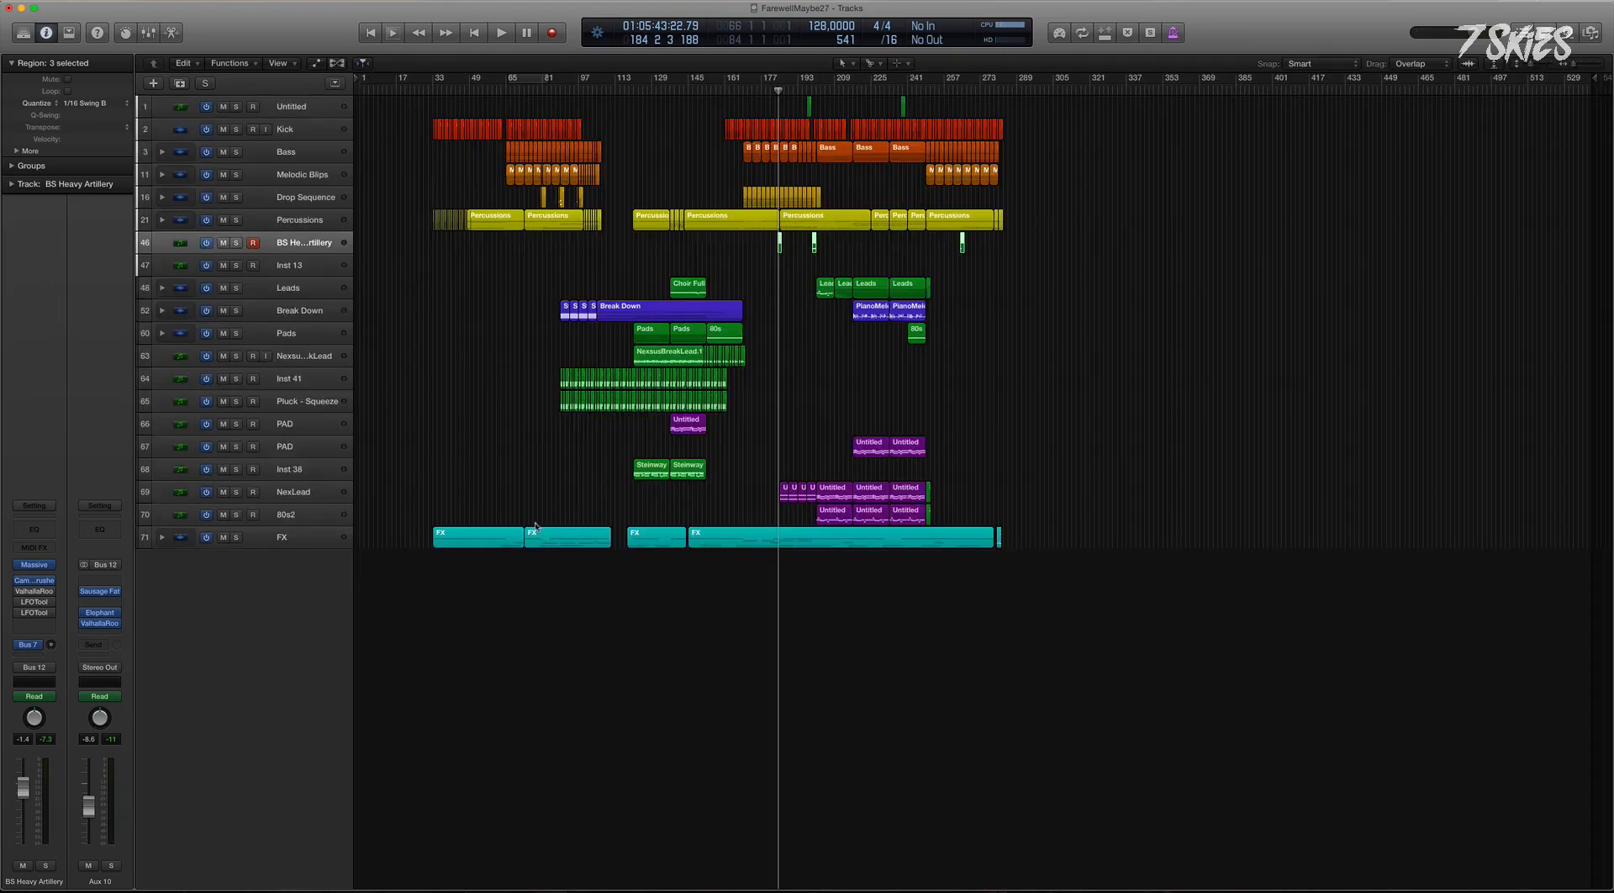
left_click(162, 538)
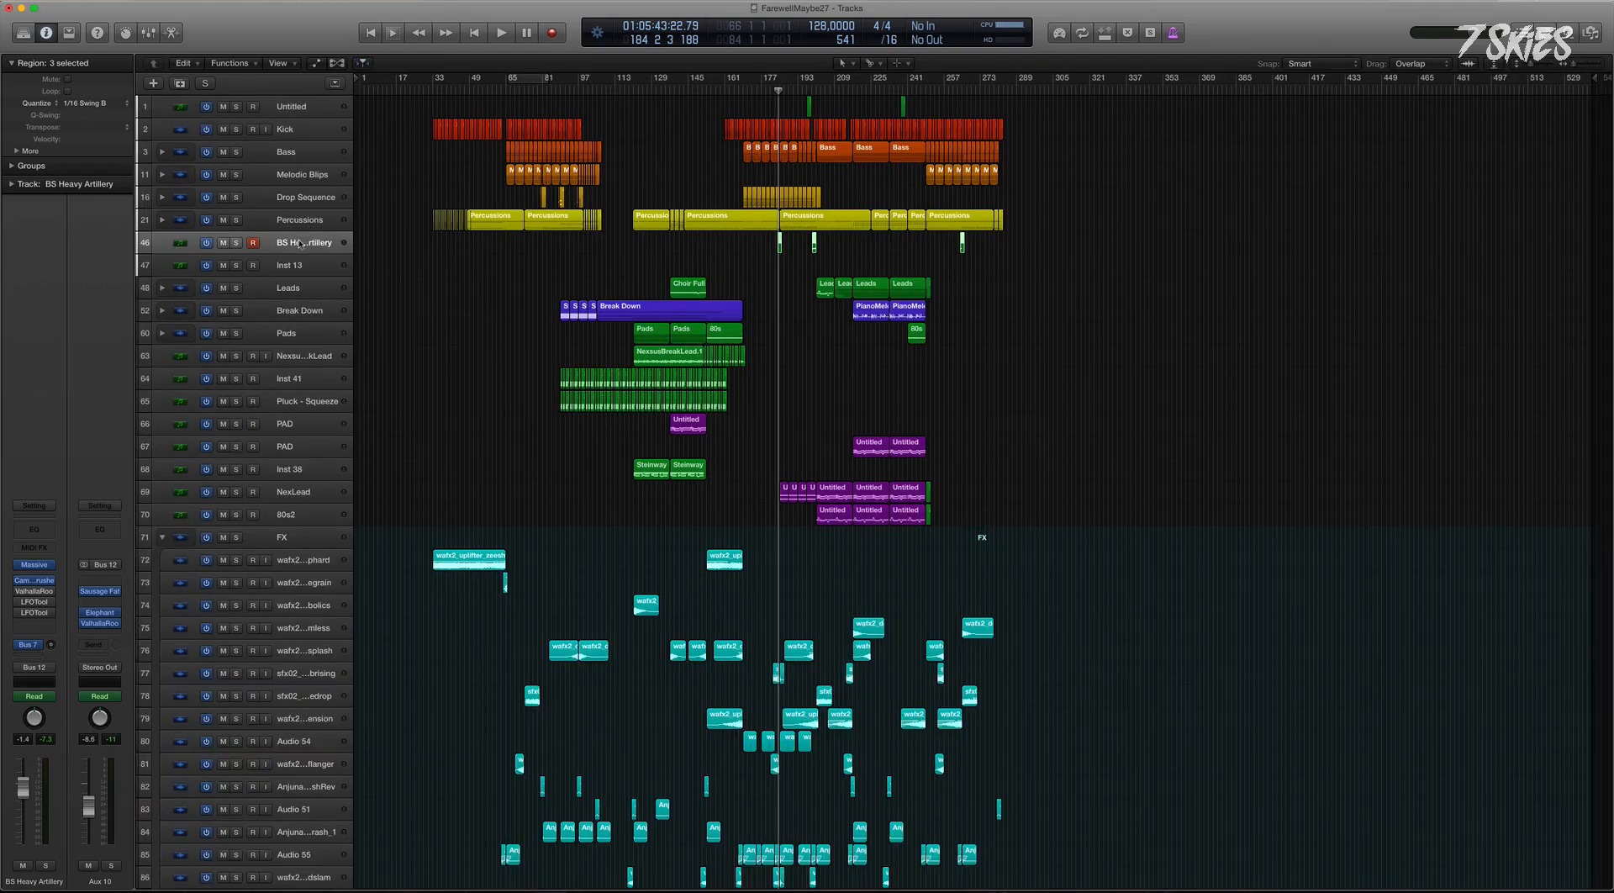
left_click_drag(299, 243, 164, 517)
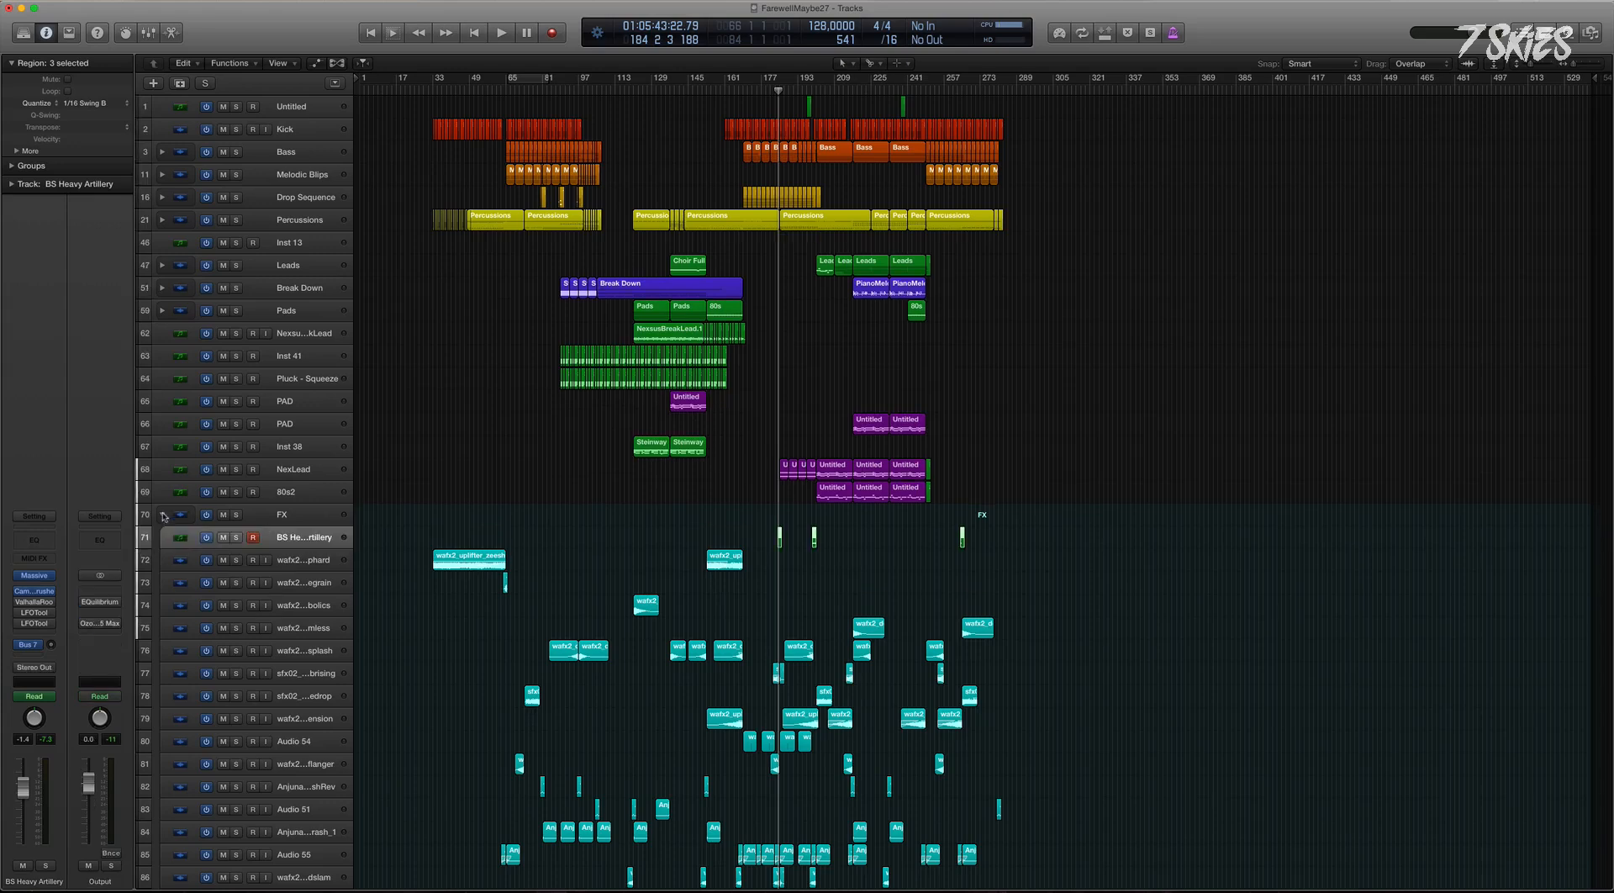
left_click(163, 515)
Audition the first region of the Untitled track above Kick in solo.
left_click(583, 434, "ctrl+alt")
left_click_drag(1064, 569, 357, 114)
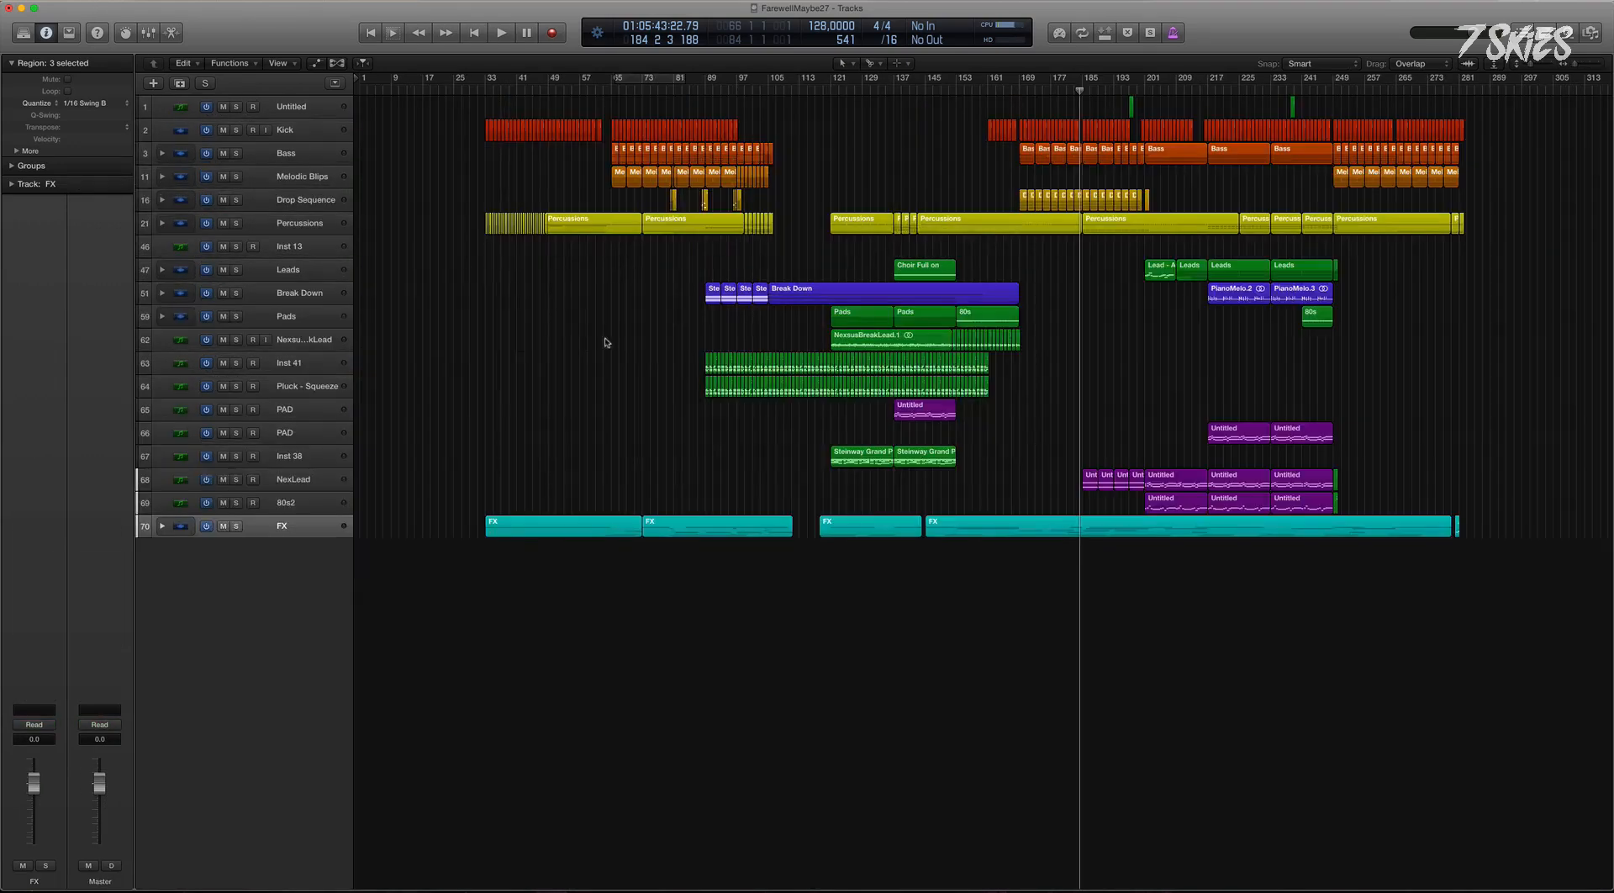
scroll(672, 378, "up", 5)
scroll(510, 299, "up", 1)
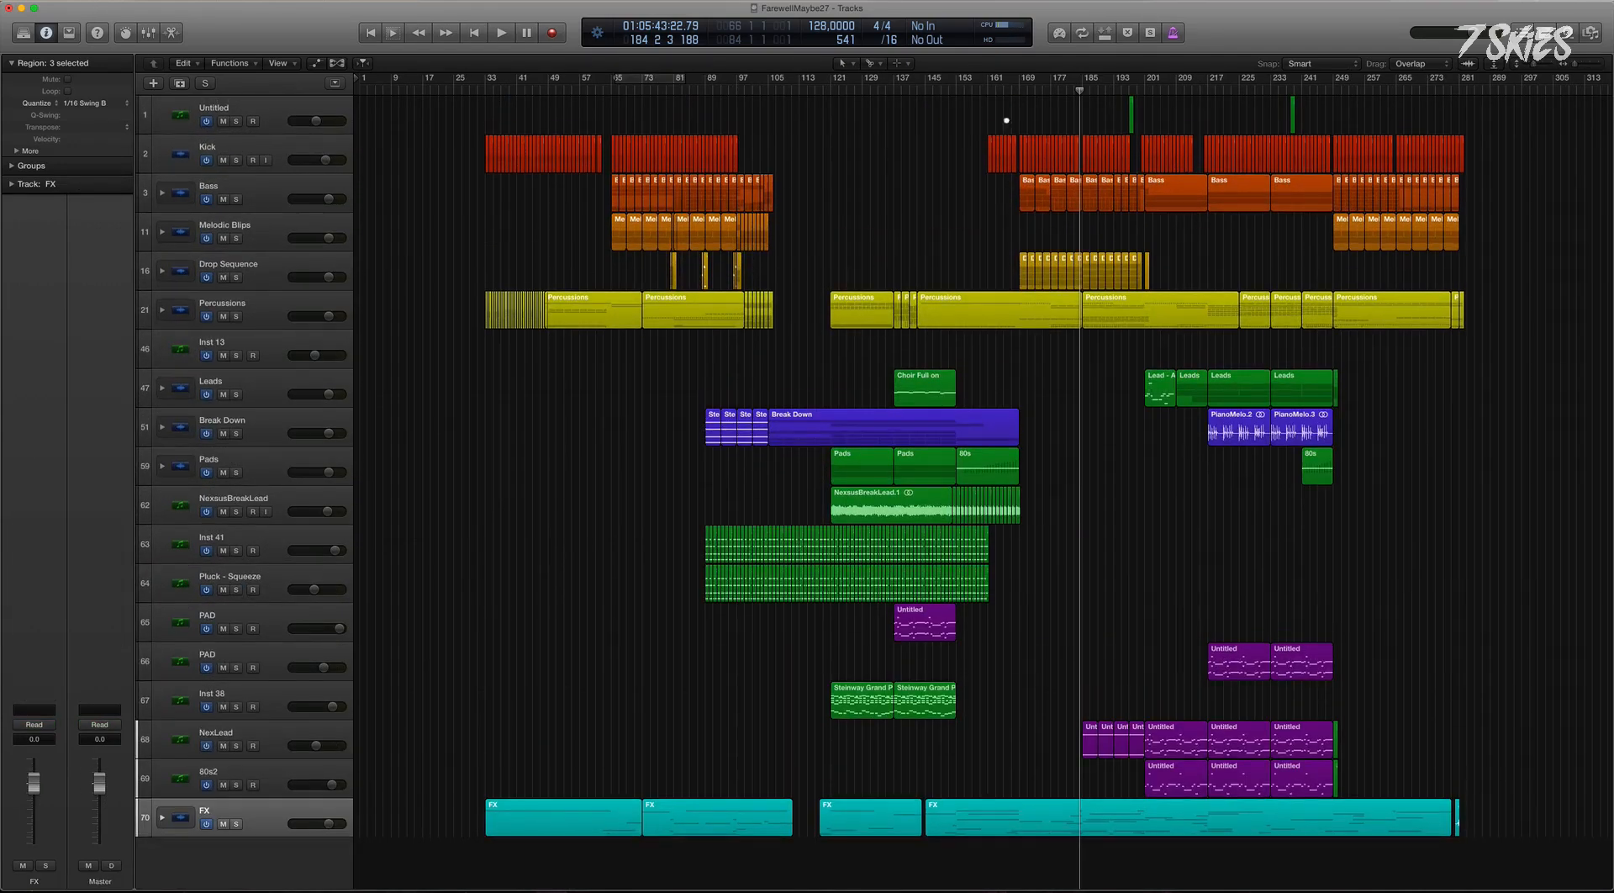
left_click_drag(1027, 118, 1345, 122)
left_click(282, 304)
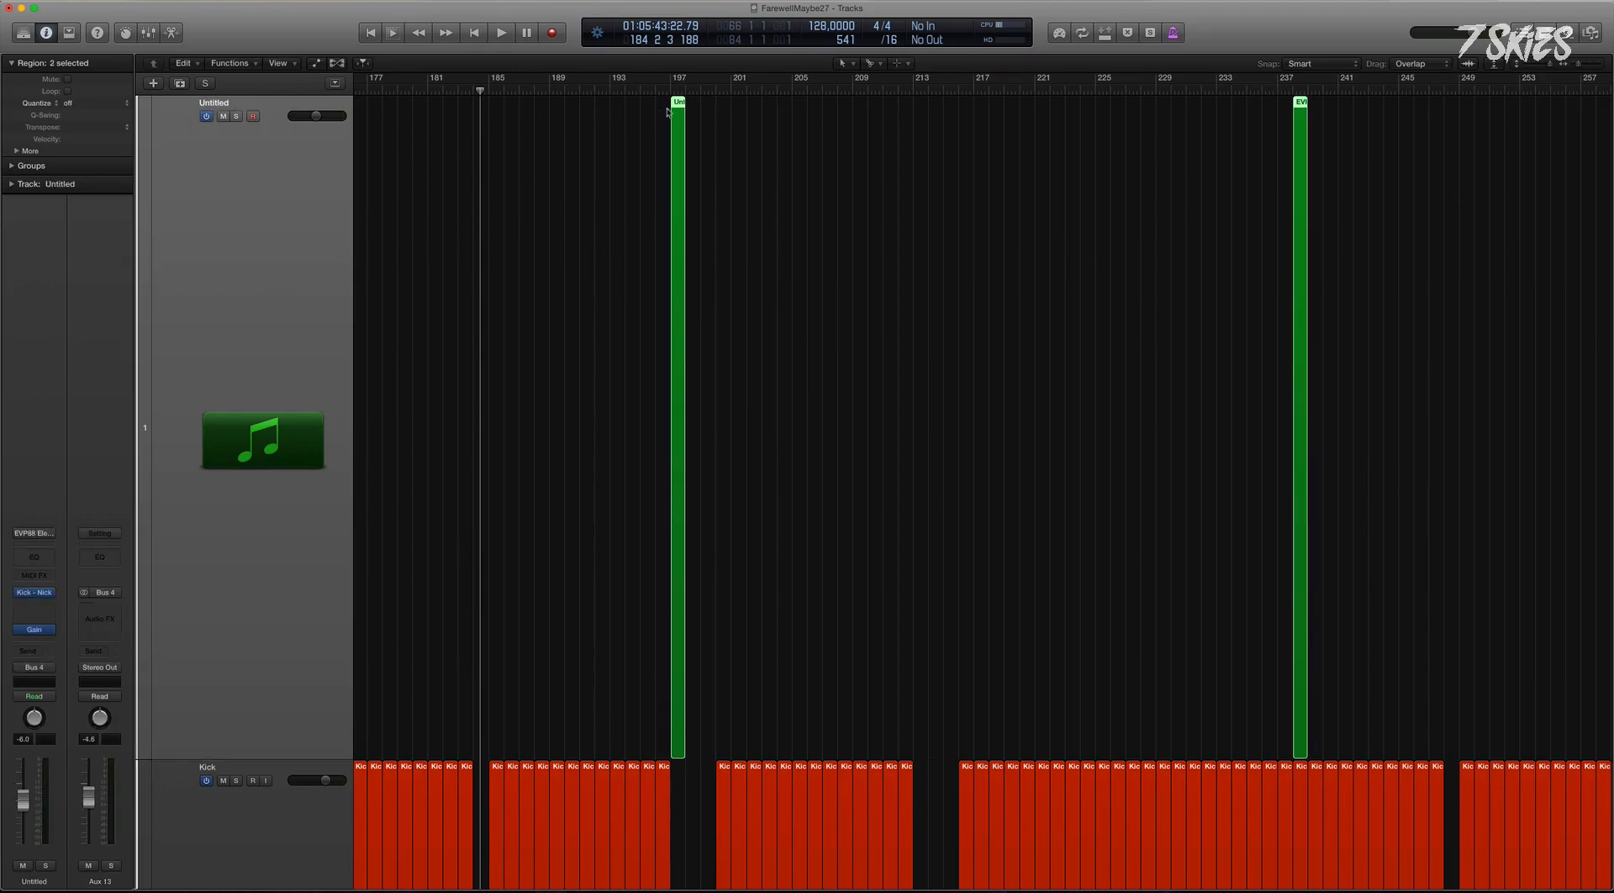
left_click(655, 90)
key("space")
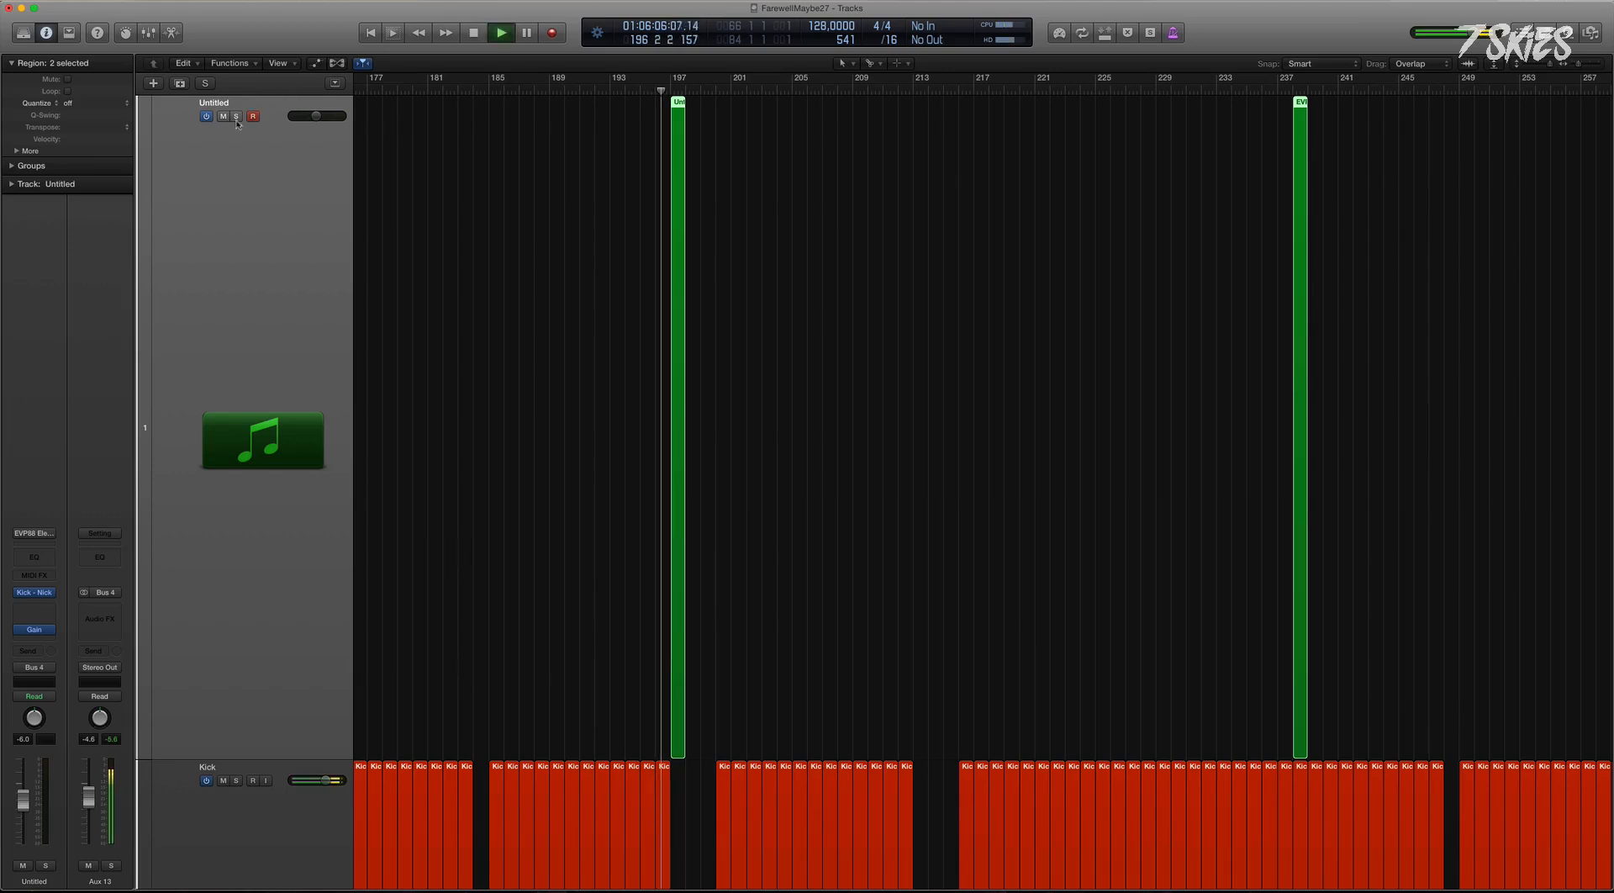
left_click(236, 117)
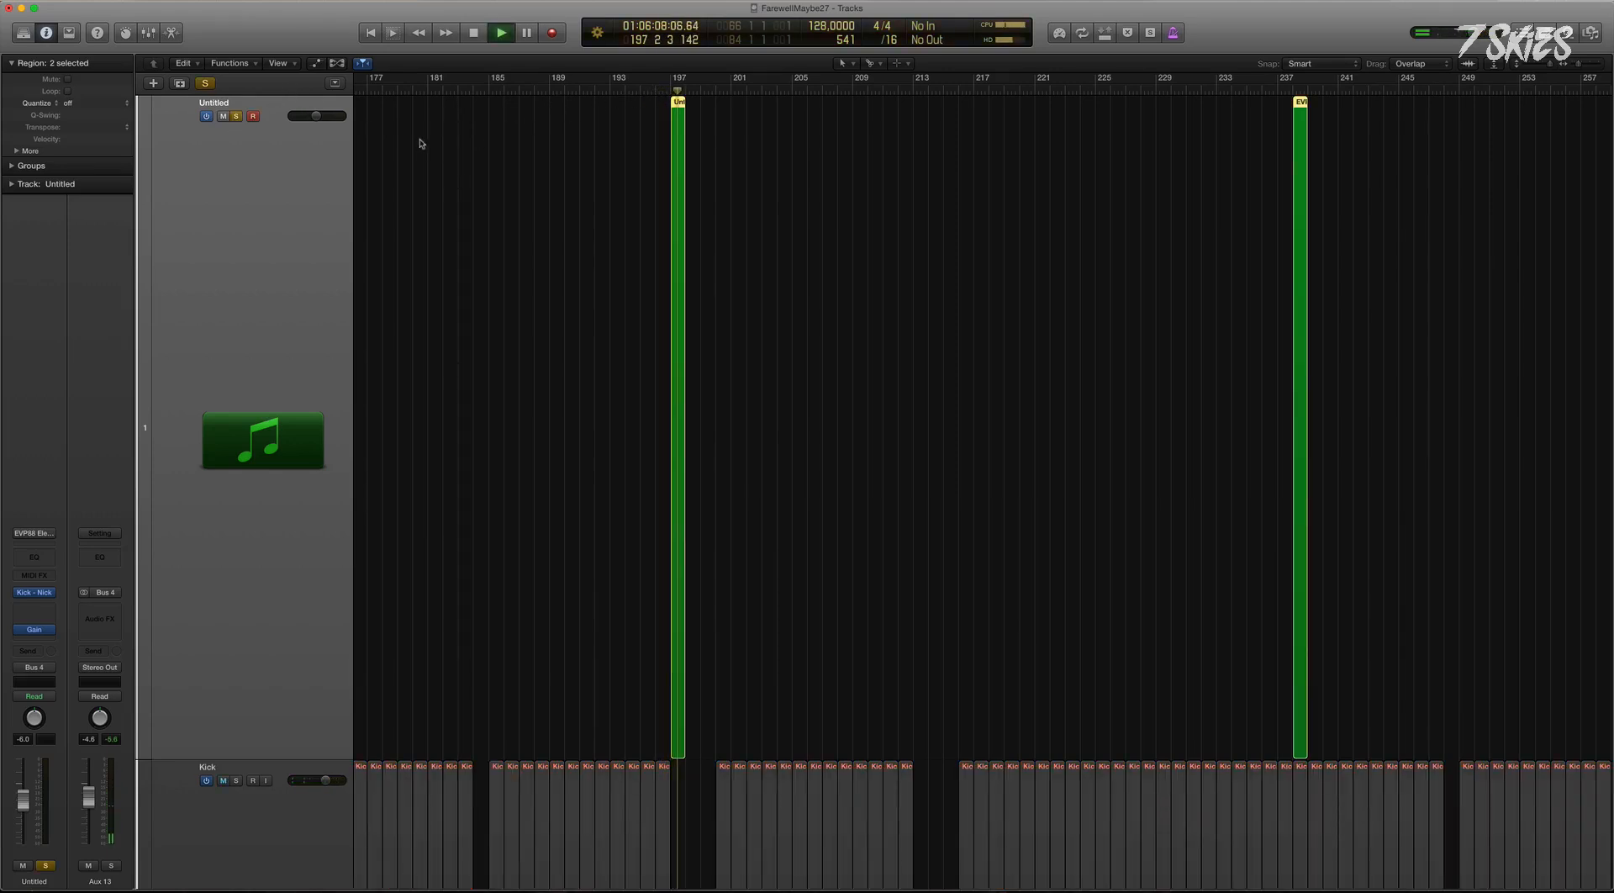
key("space")
Delete the Untitled track above the Kick track.
key("z")
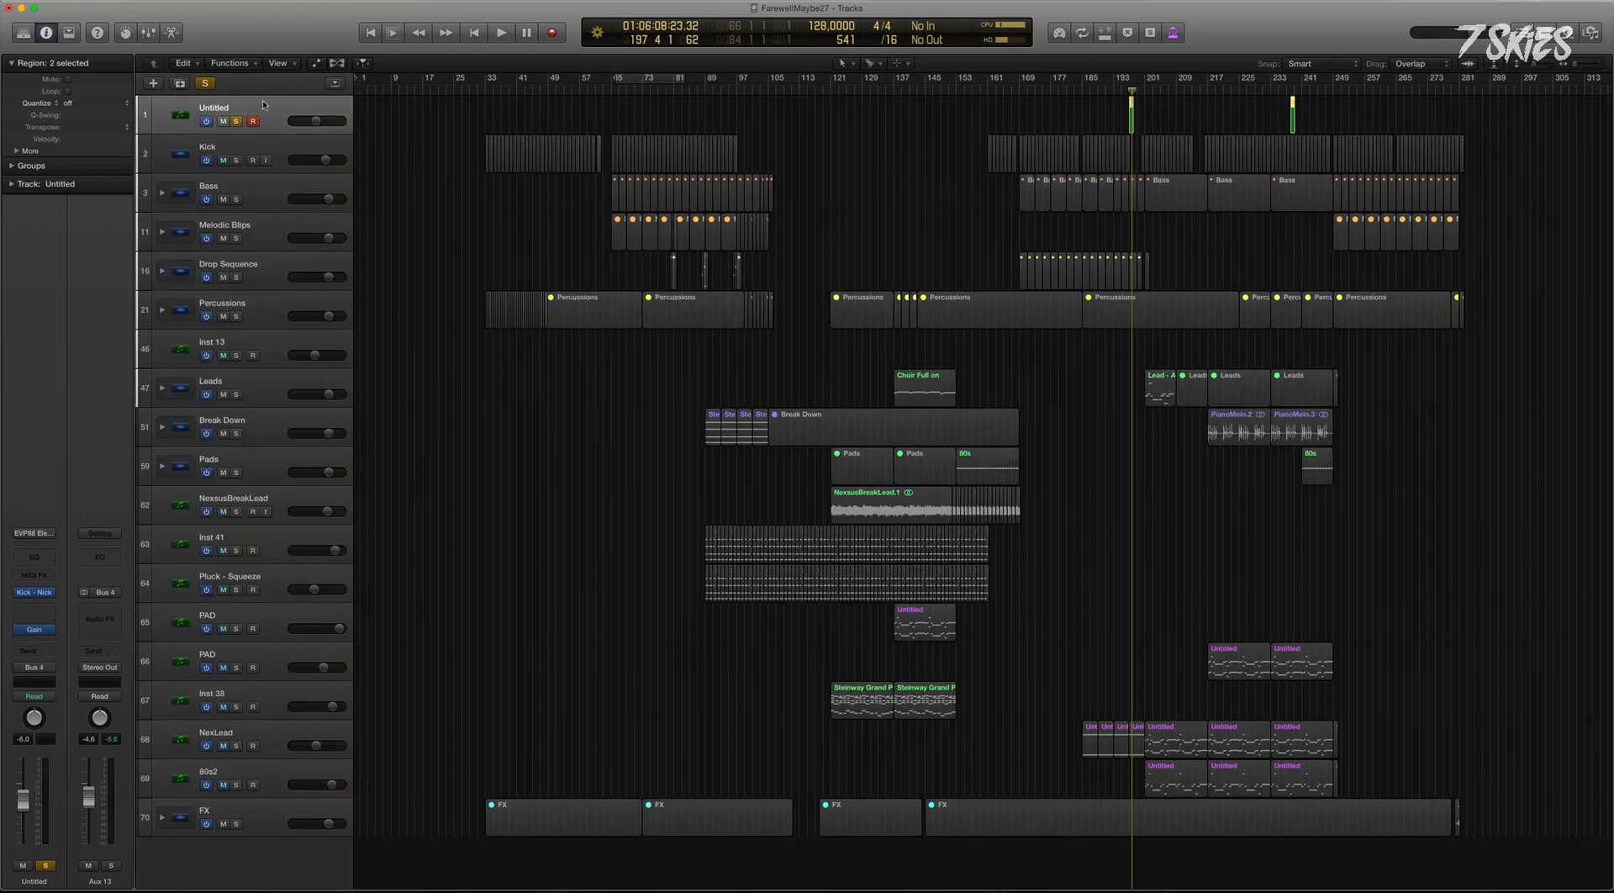
key("super+a")
key("super+BackSpace")
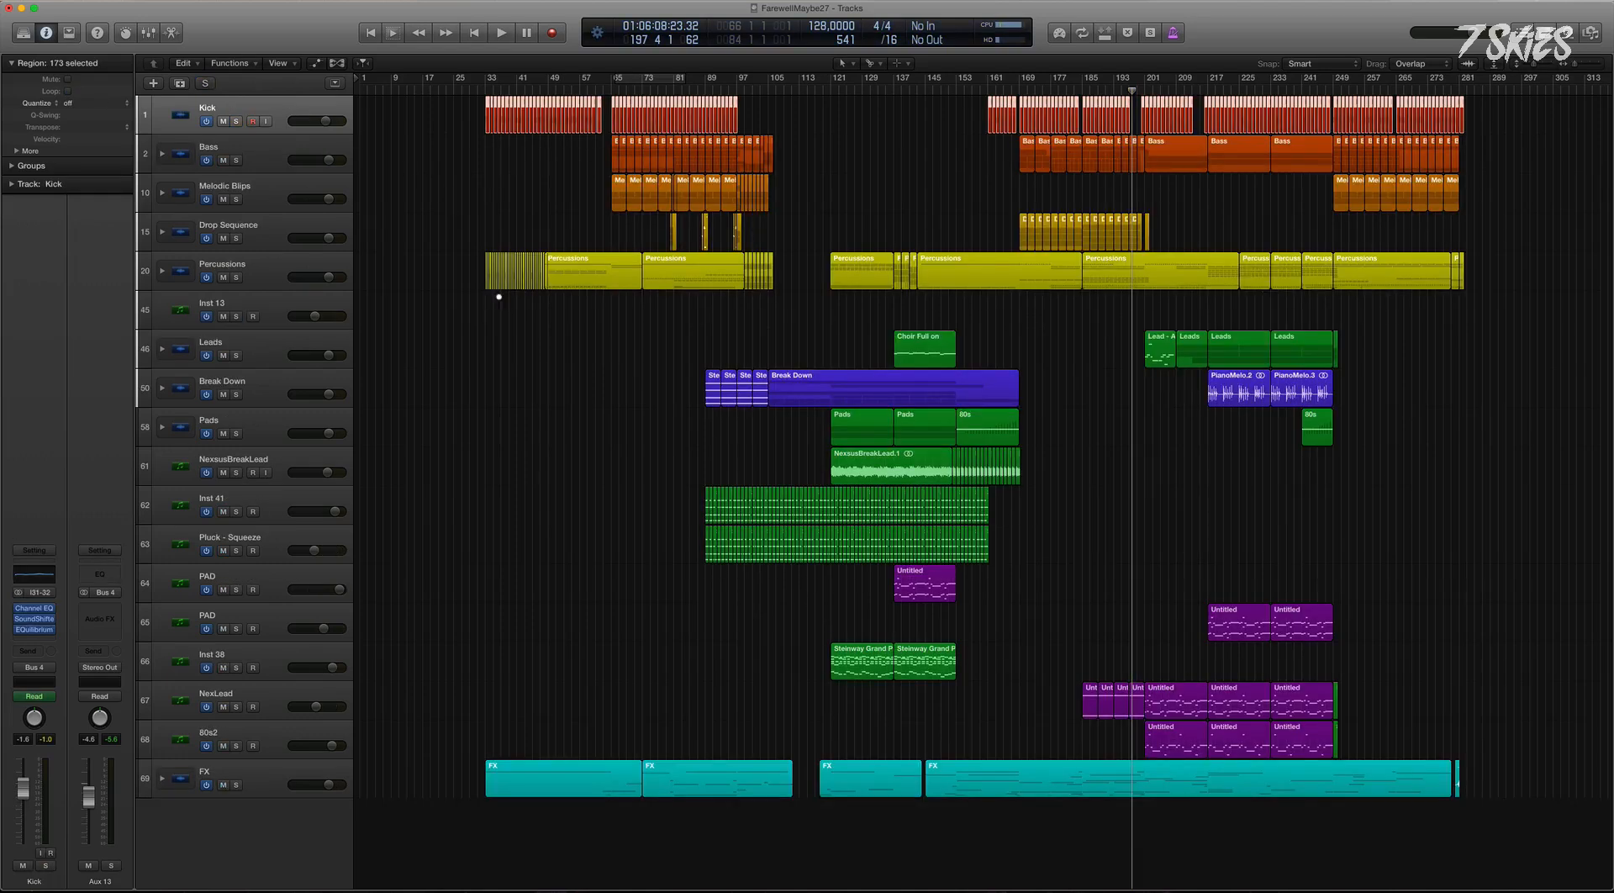
key("super+Up")
key("super+Up")
key("super+Left")
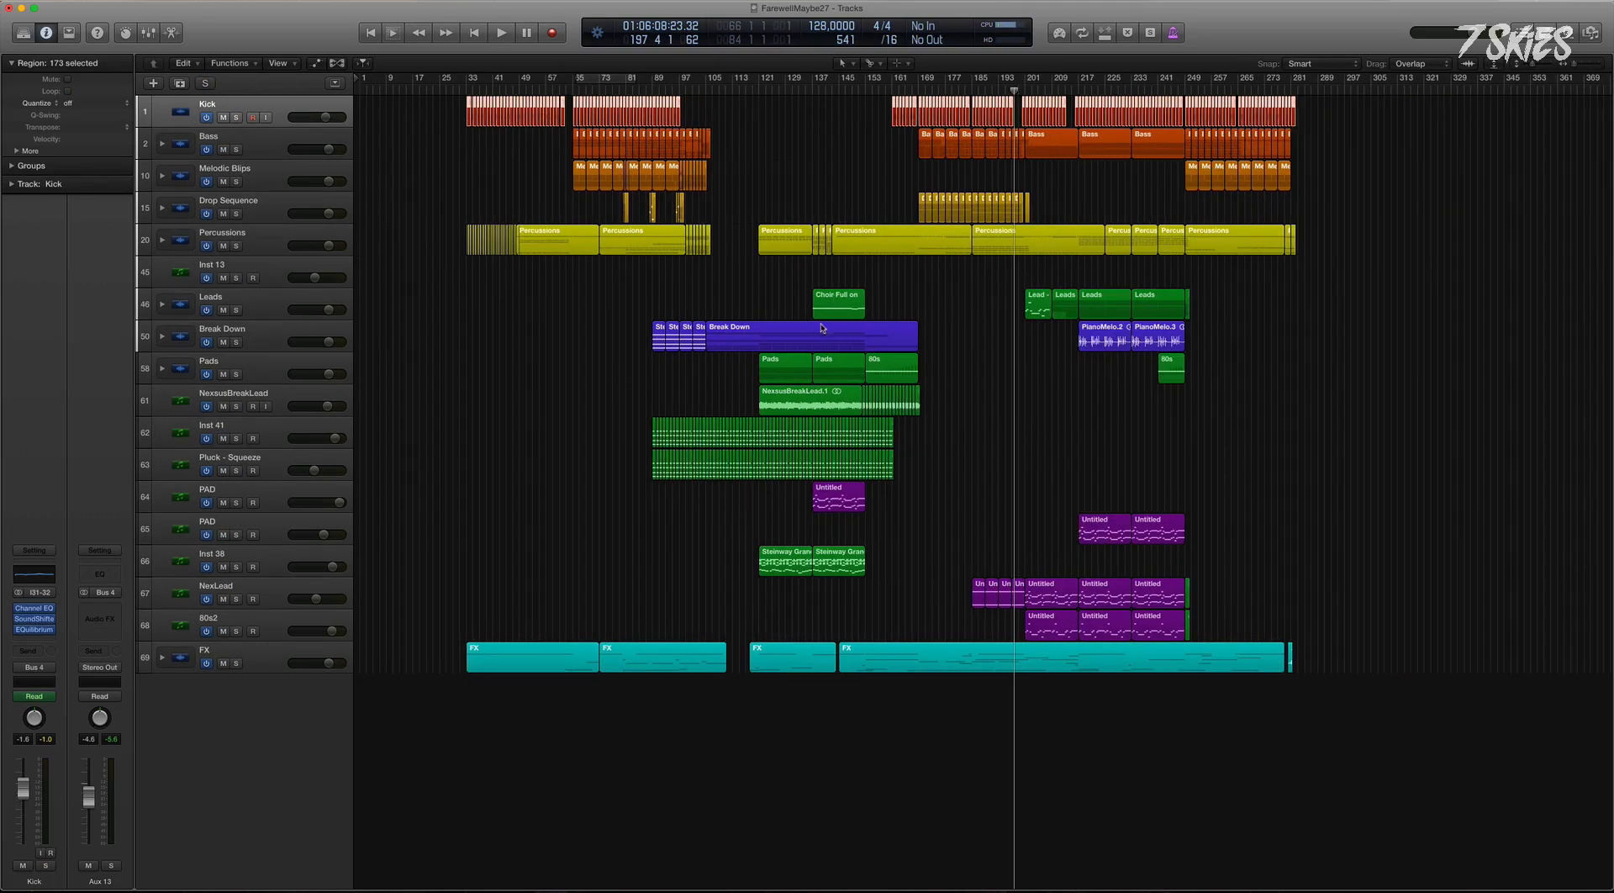
left_click(184, 506)
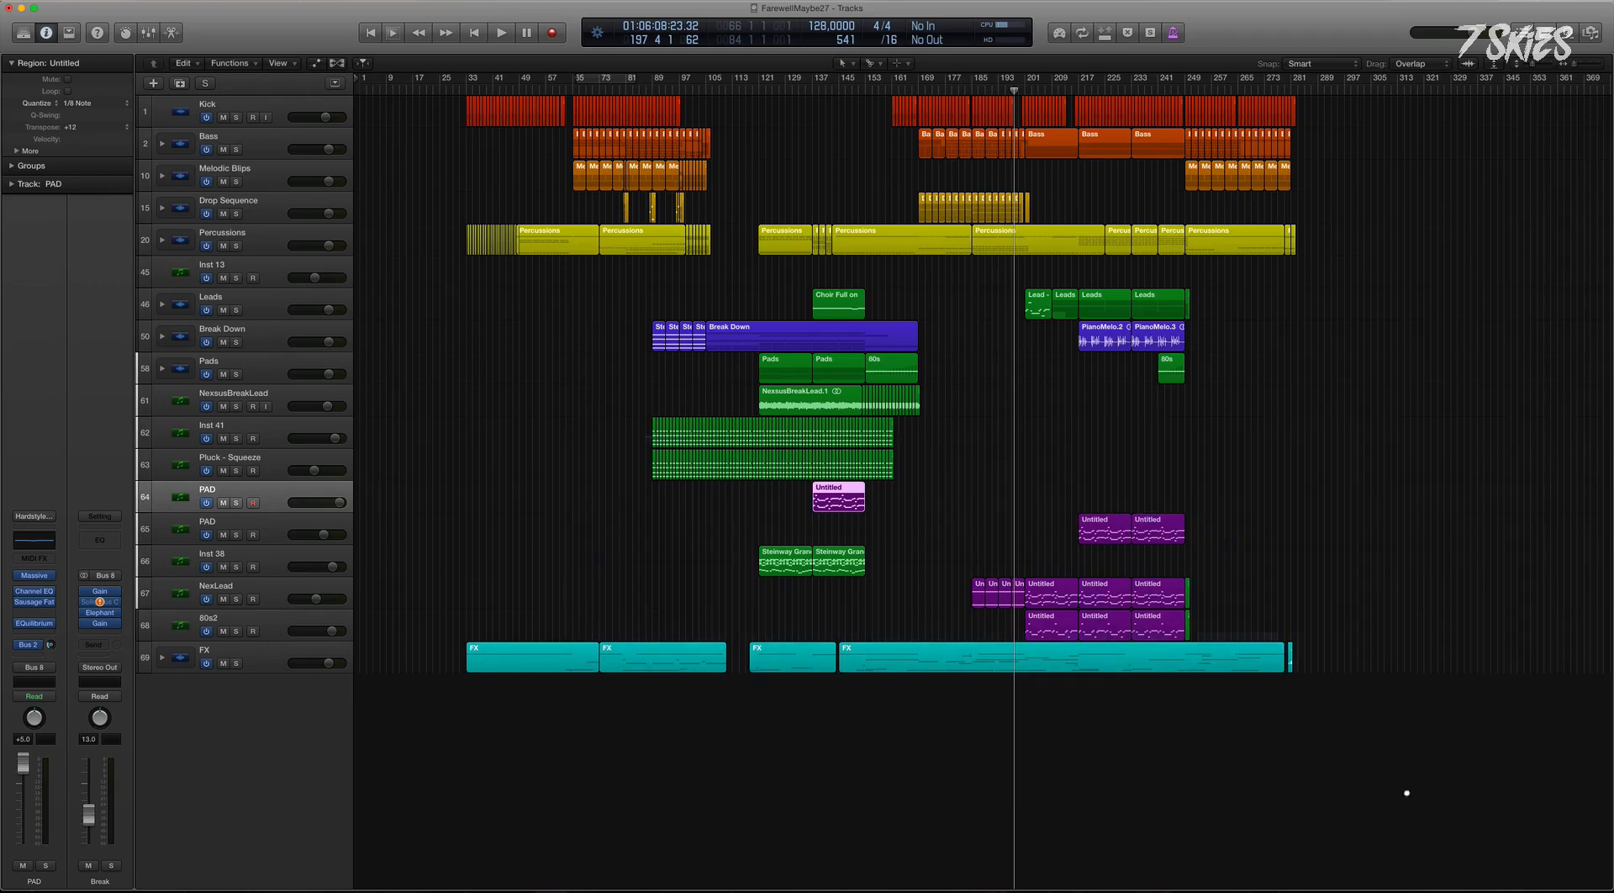
key("super+Right")
key("super+Down")
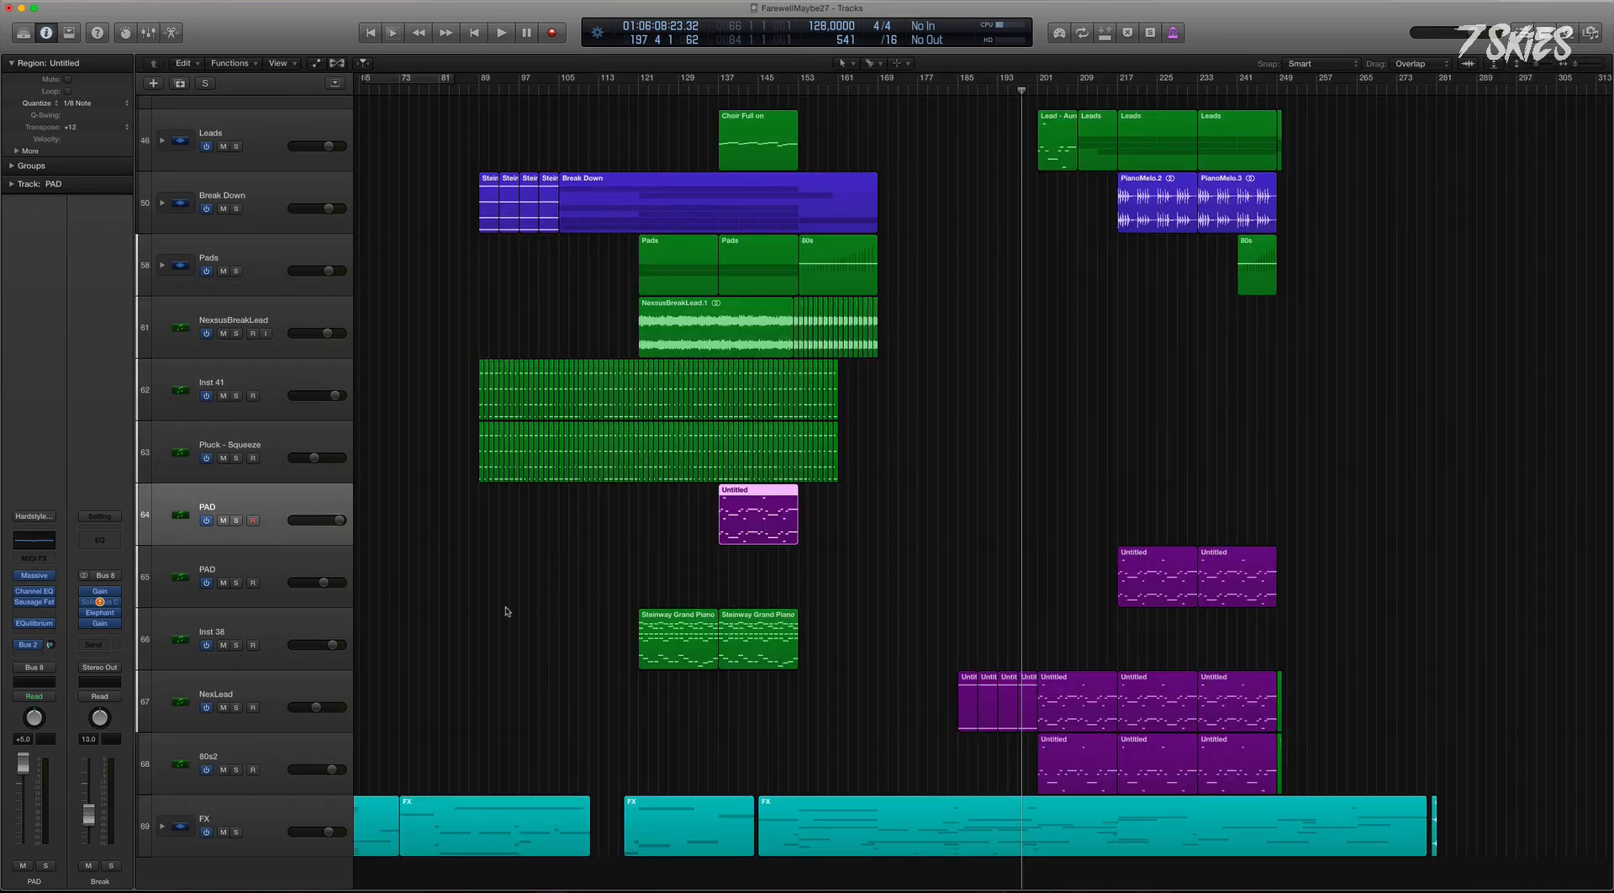
left_click(274, 745, "shift")
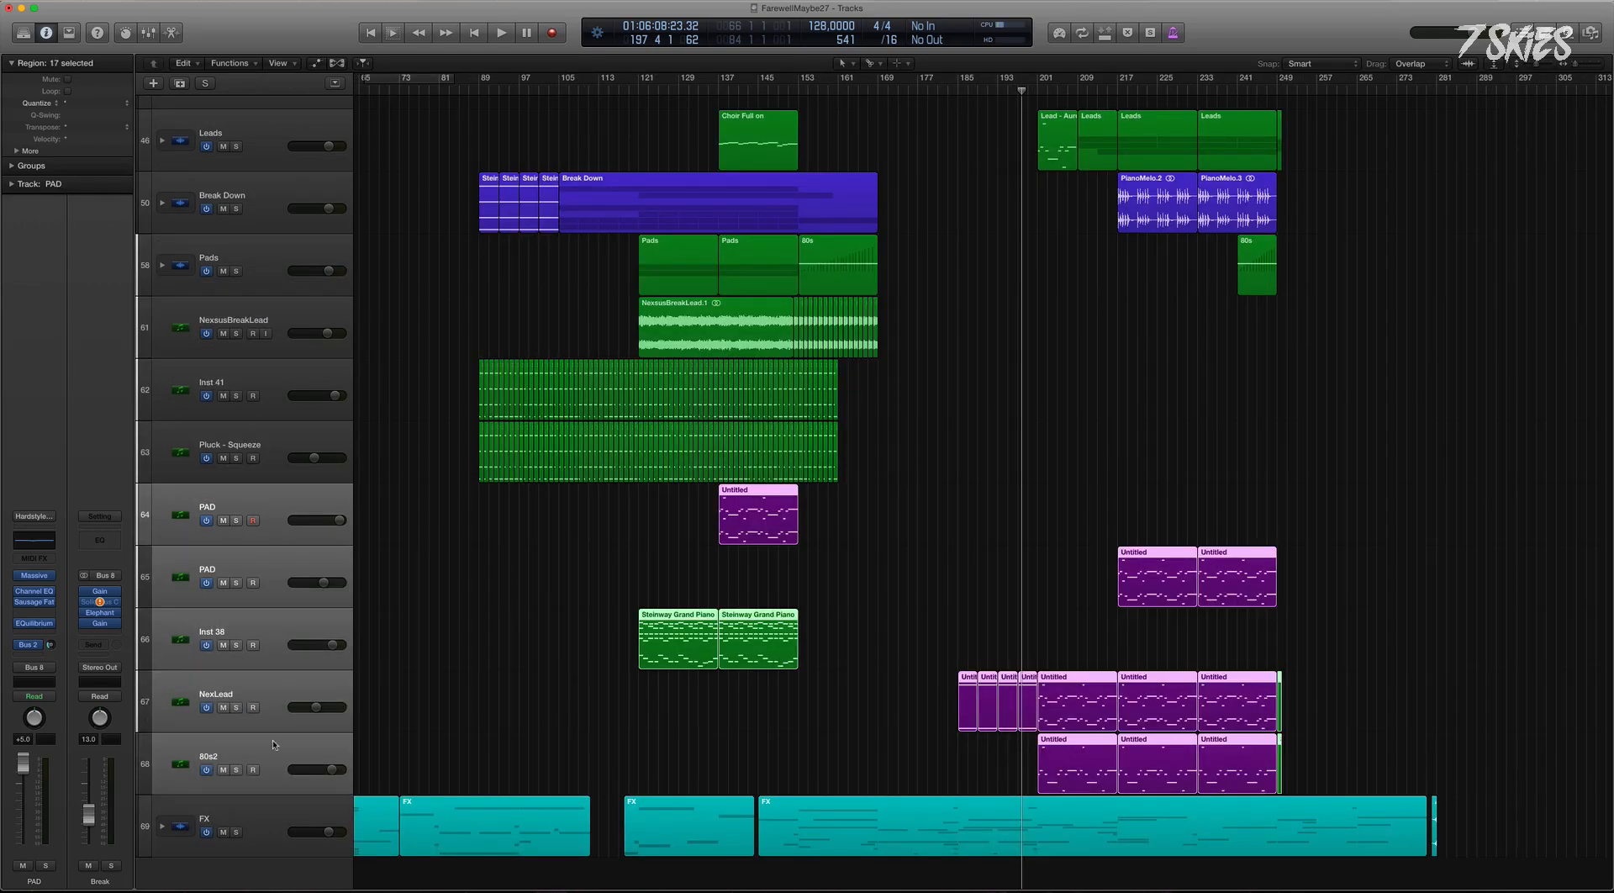
right_click(254, 505)
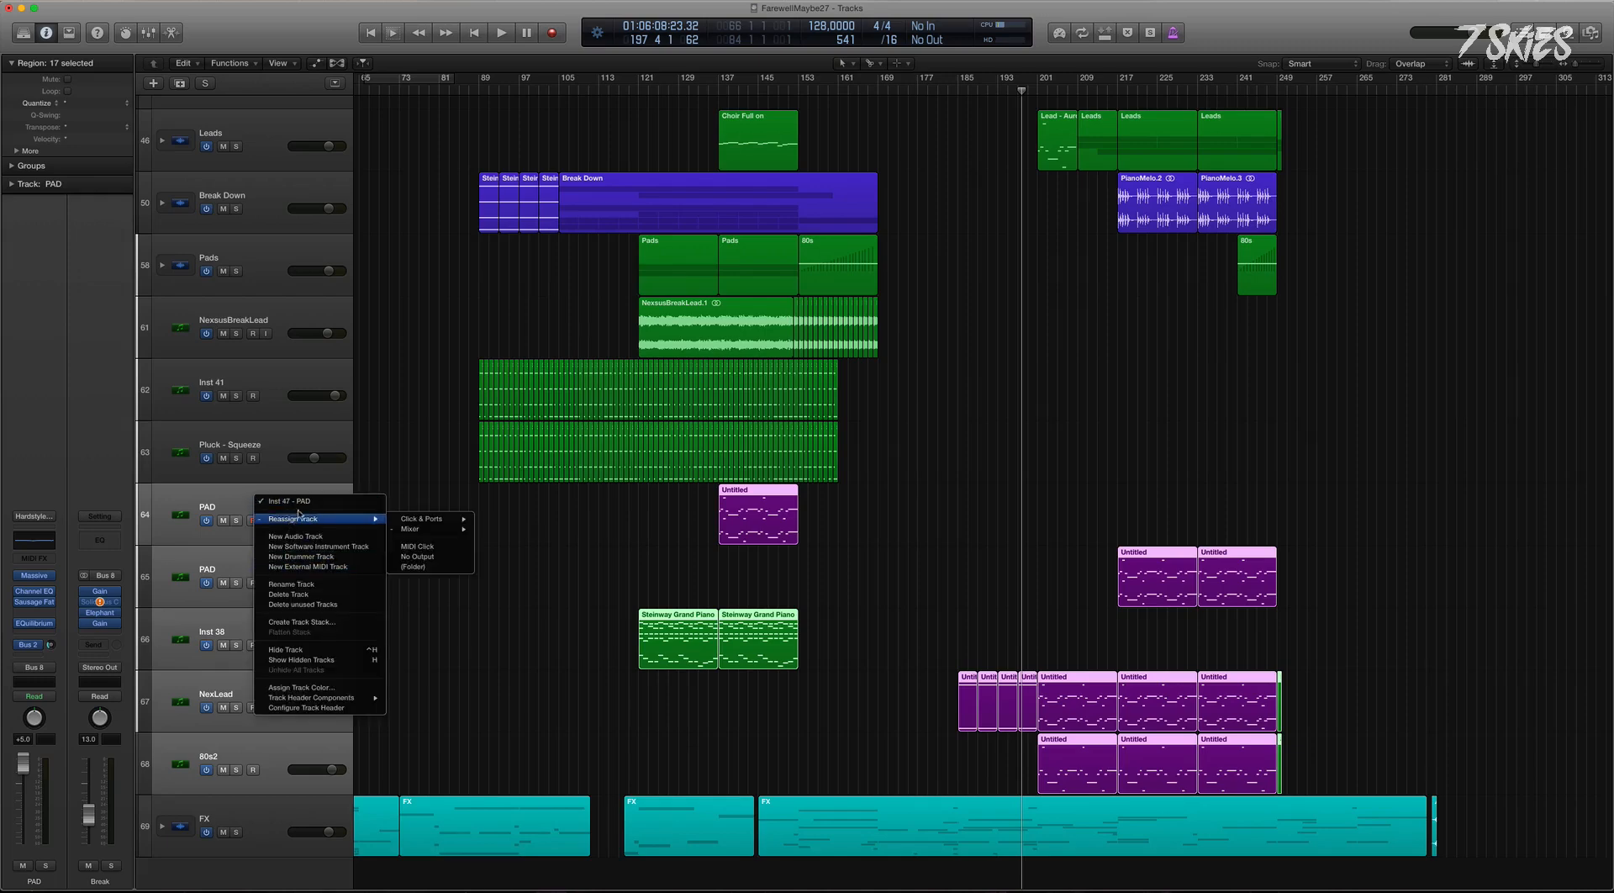
left_click(410, 418)
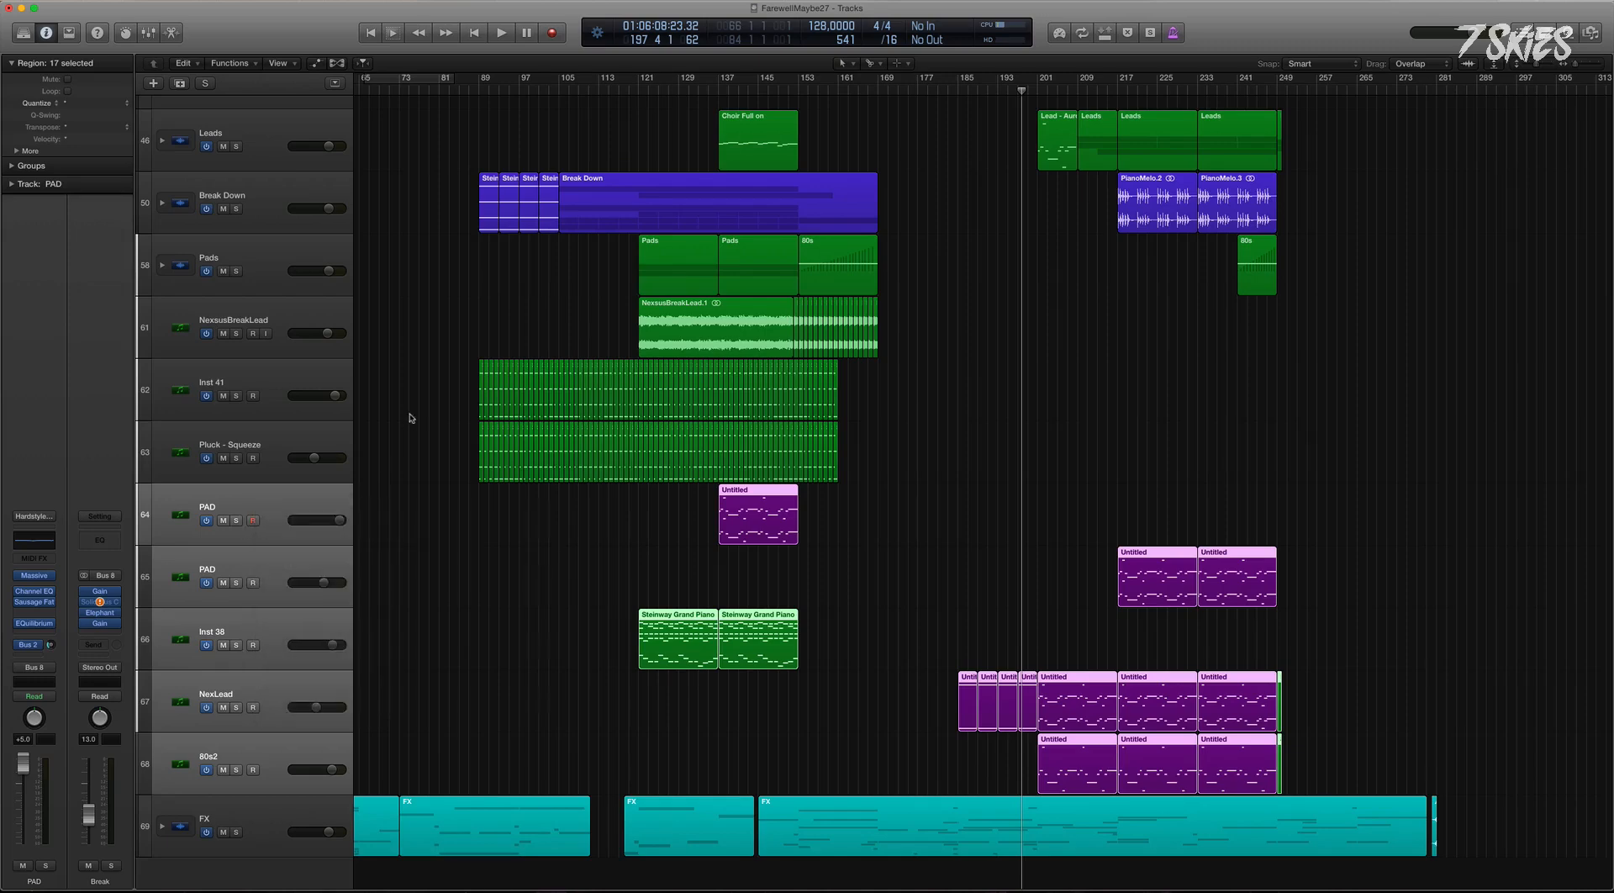
Expand the Pads stack and move the NexsusBreakLead, Inst 41 and Pluck - Squeeze tracks into it.
left_click(162, 266)
left_click(161, 266)
left_click(161, 266)
key("z")
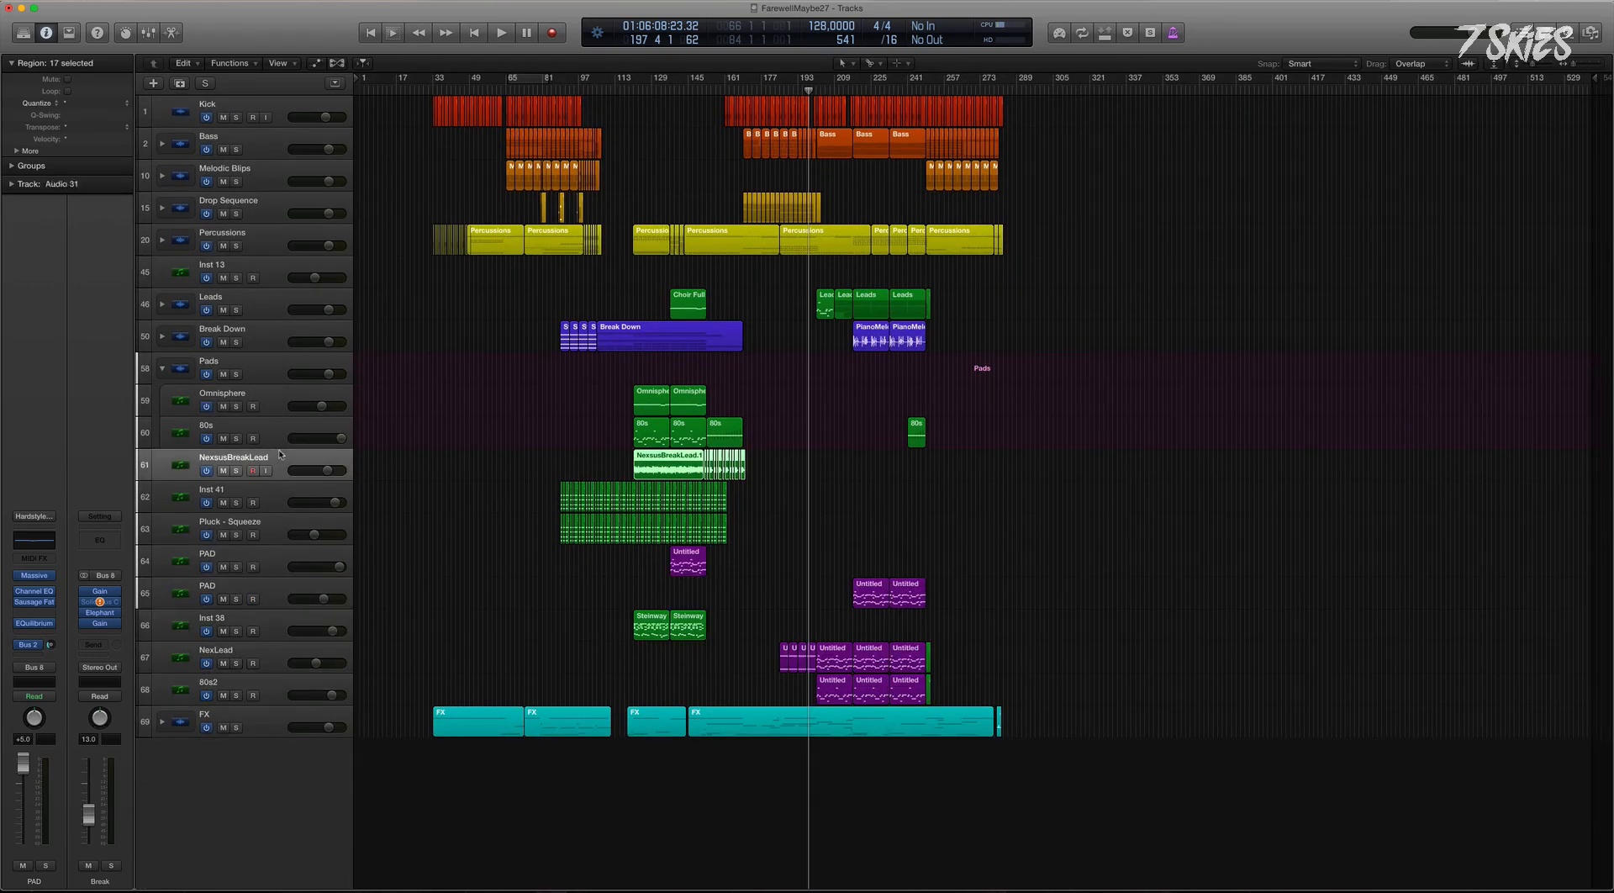
left_click(281, 455)
left_click(280, 536, "shift")
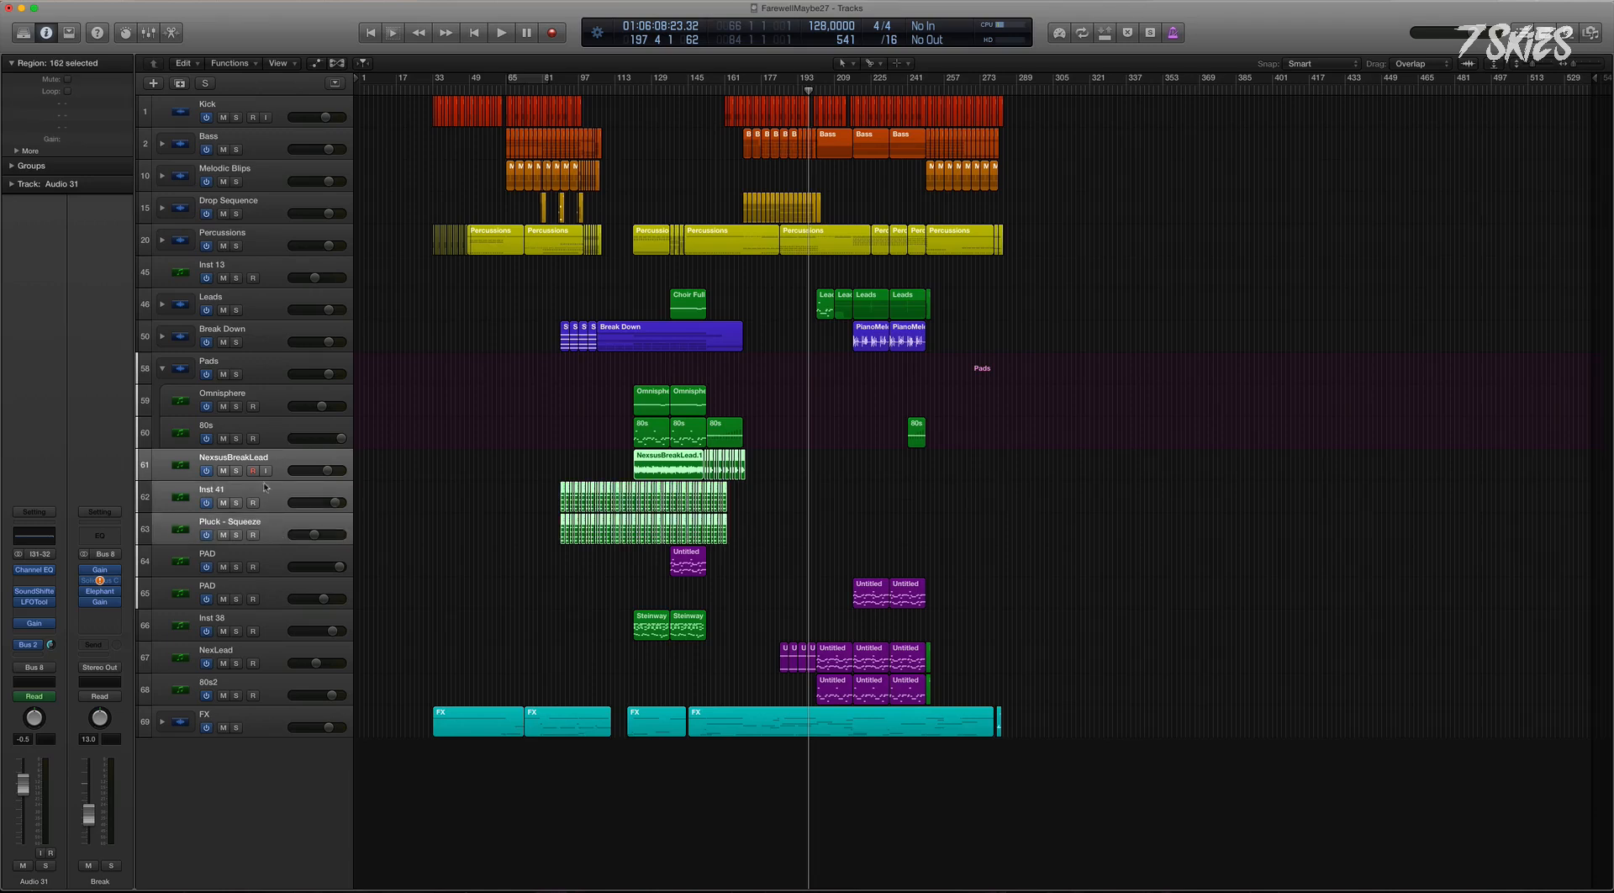
left_click_drag(281, 465, 282, 446)
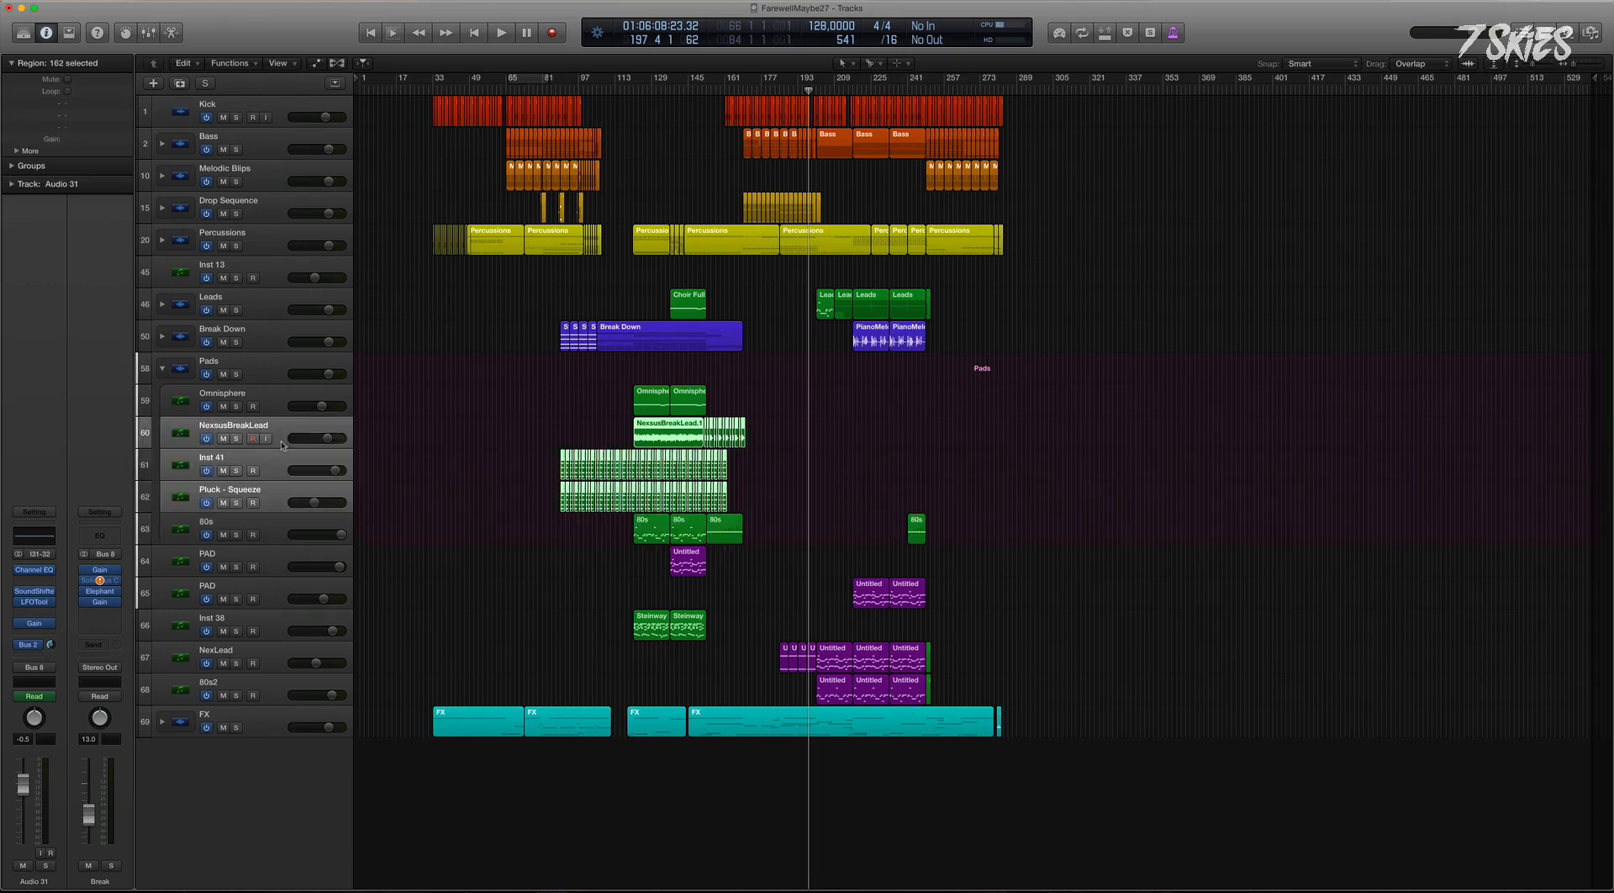
Move both PAD tracks and the Inst 38, NexLead and 80s2 tracks into the Pads stack, and collapse the stack.
left_click(252, 563)
left_click(278, 694, "shift")
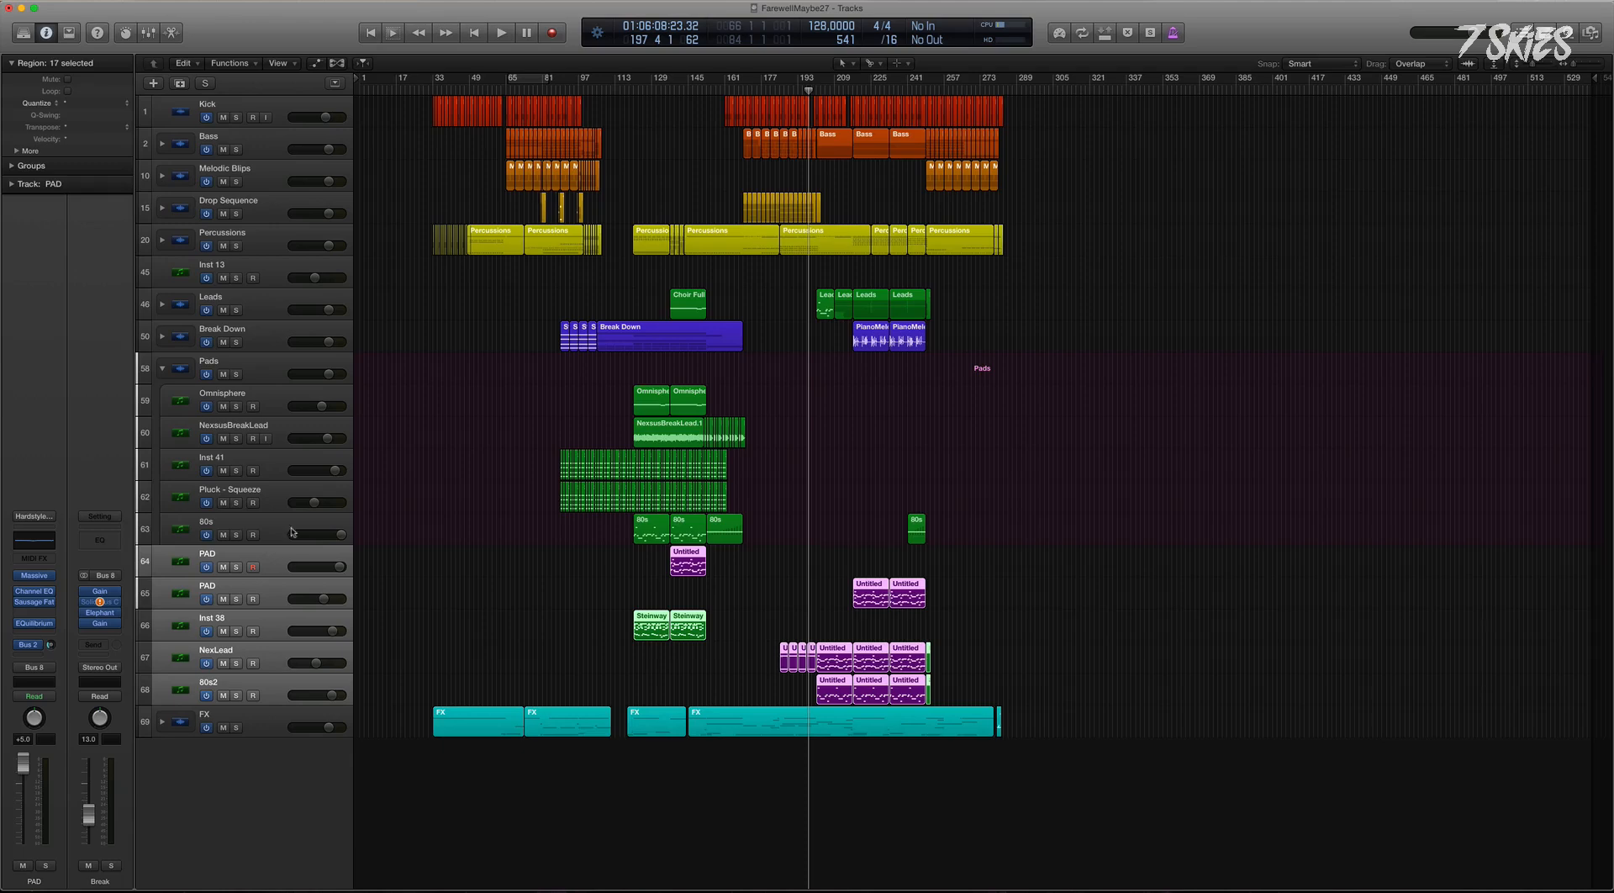
left_click_drag(281, 557, 281, 460)
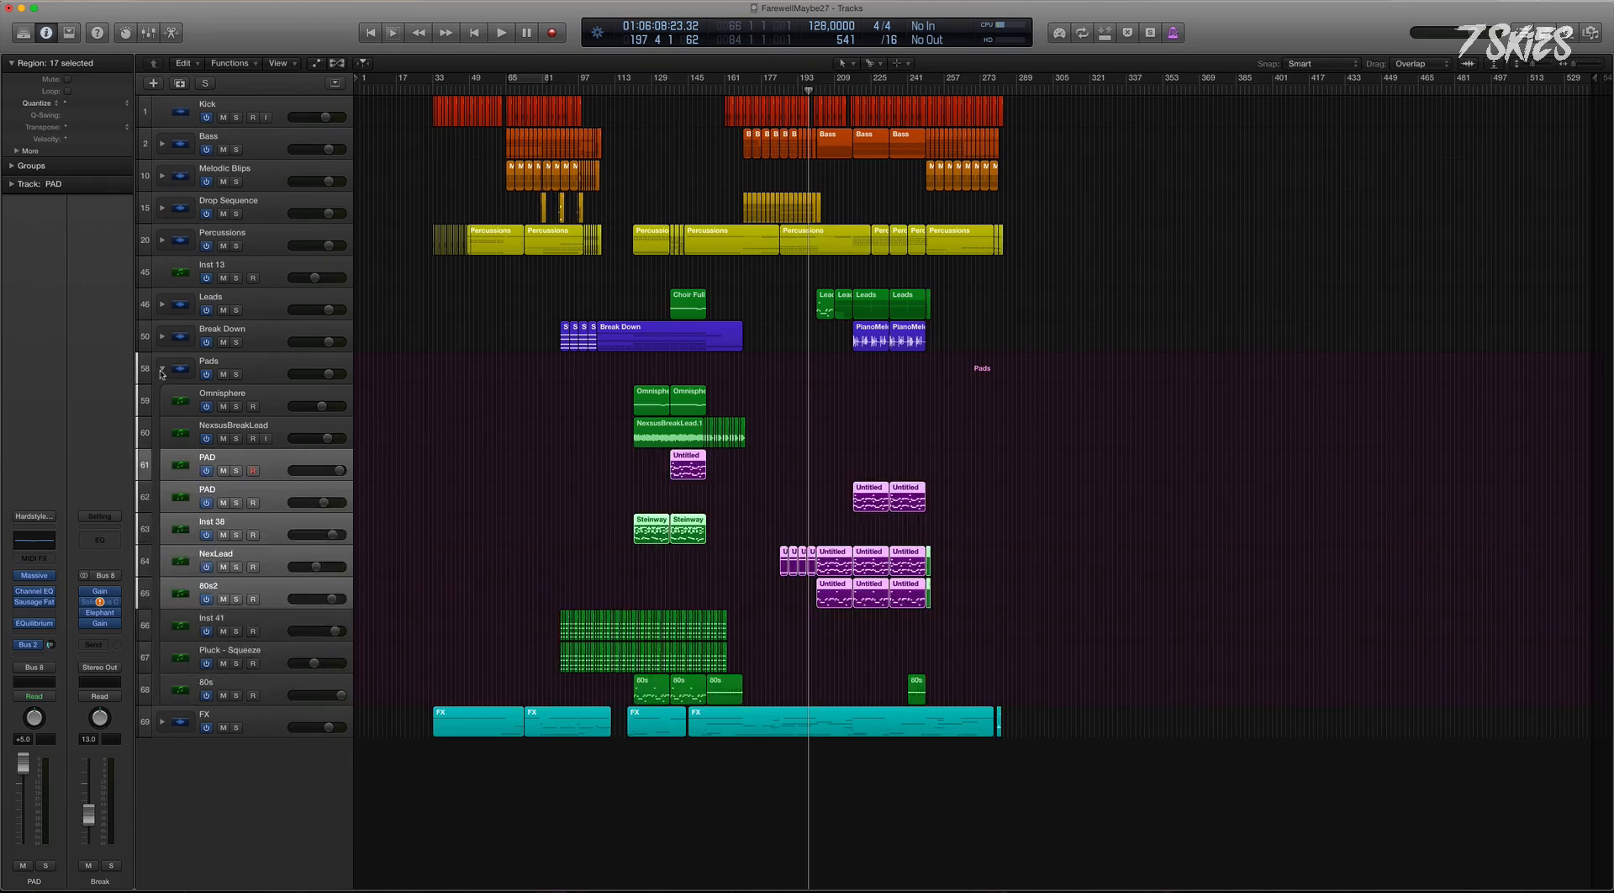
left_click(162, 370)
Delete the empty Inst 13 track between the Percussions and Leads stacks.
left_click_drag(1208, 580, 356, 99)
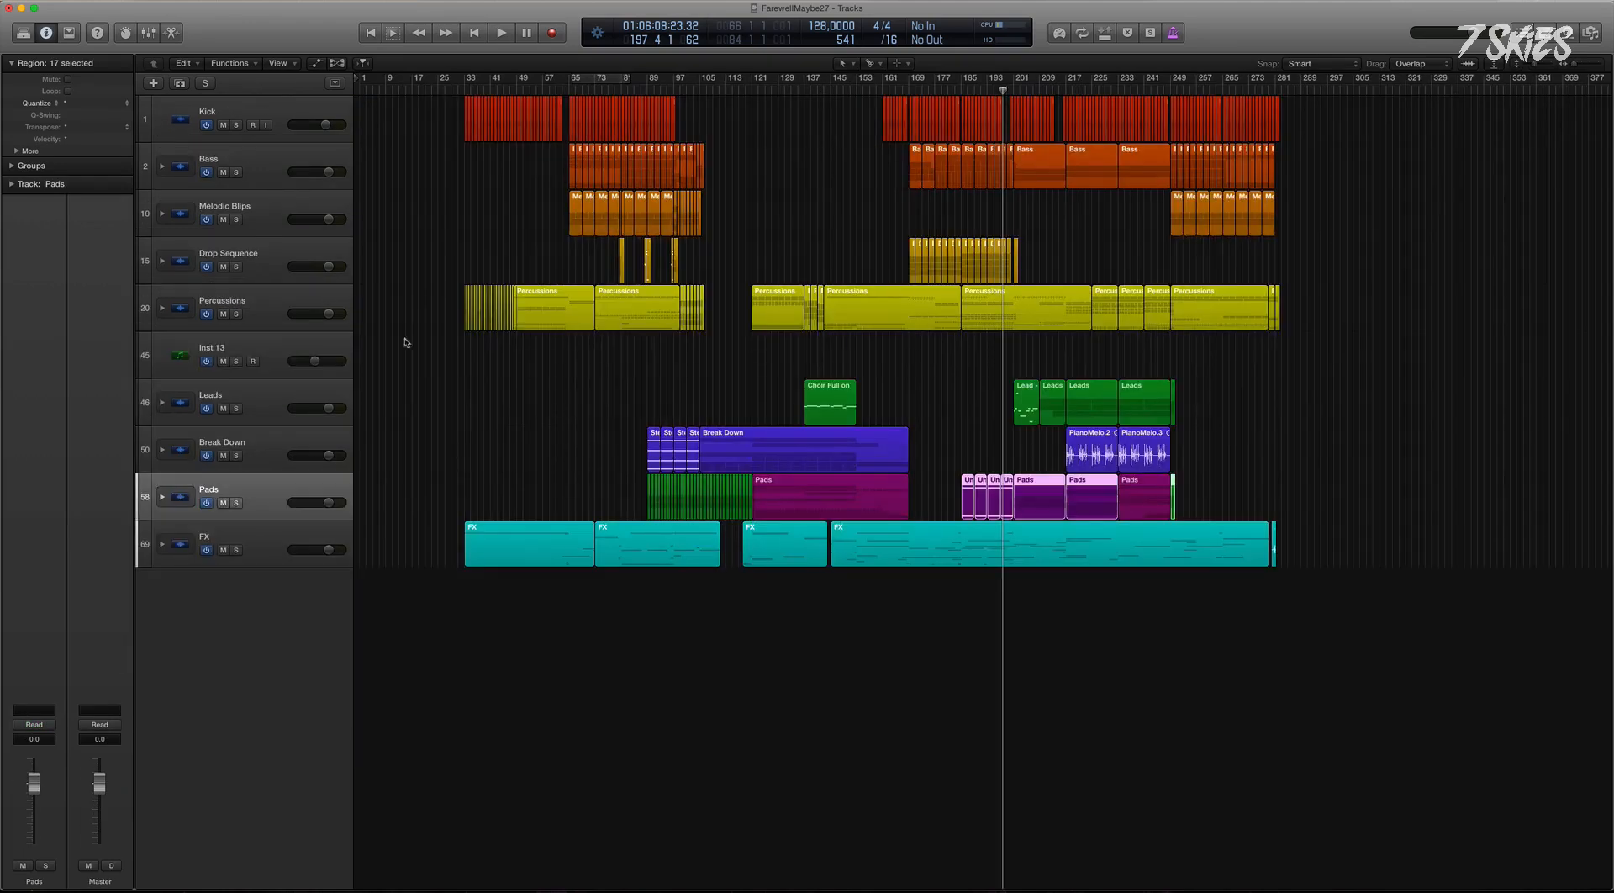
left_click(269, 363)
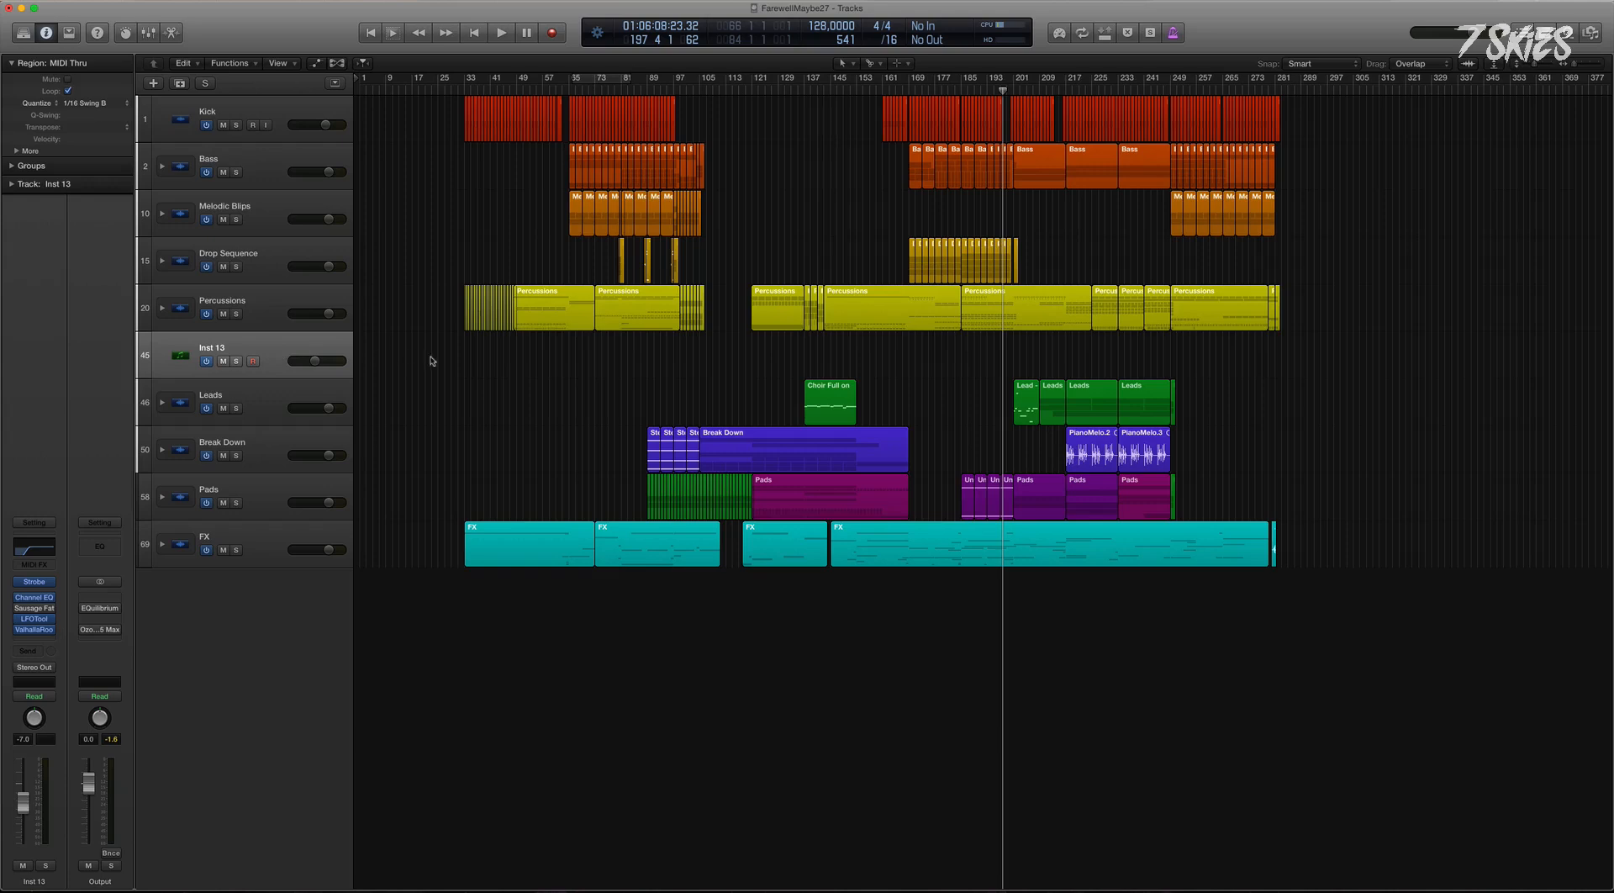
key("super+BackSpace")
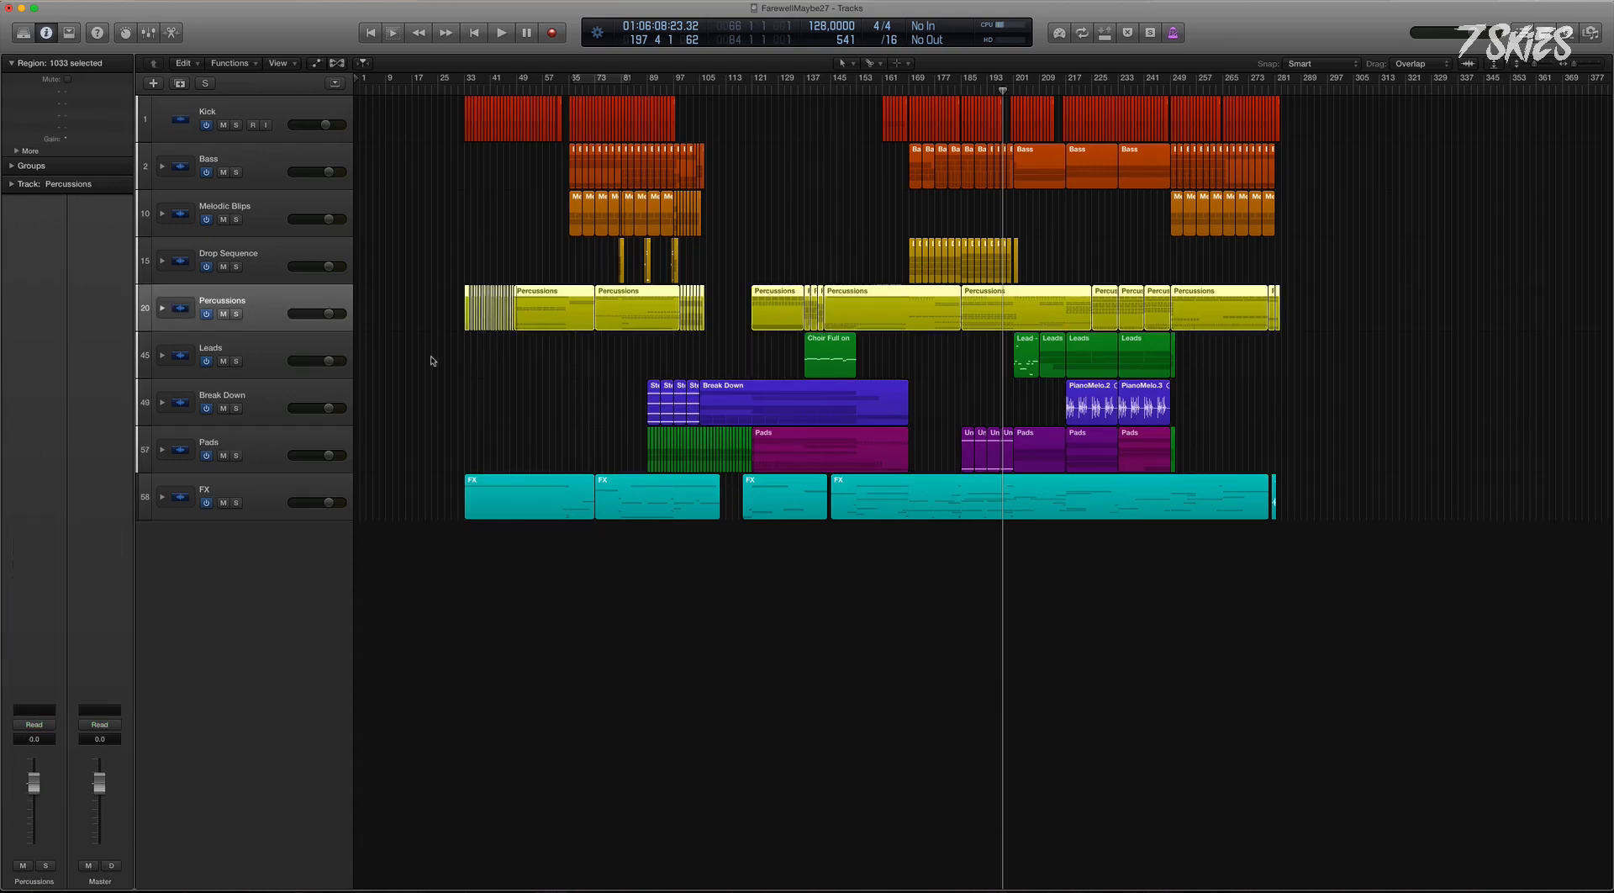
Color all regions of the Leads stack violet, one palette shade beyond the Break Down stack's blue-violet.
left_click(261, 358)
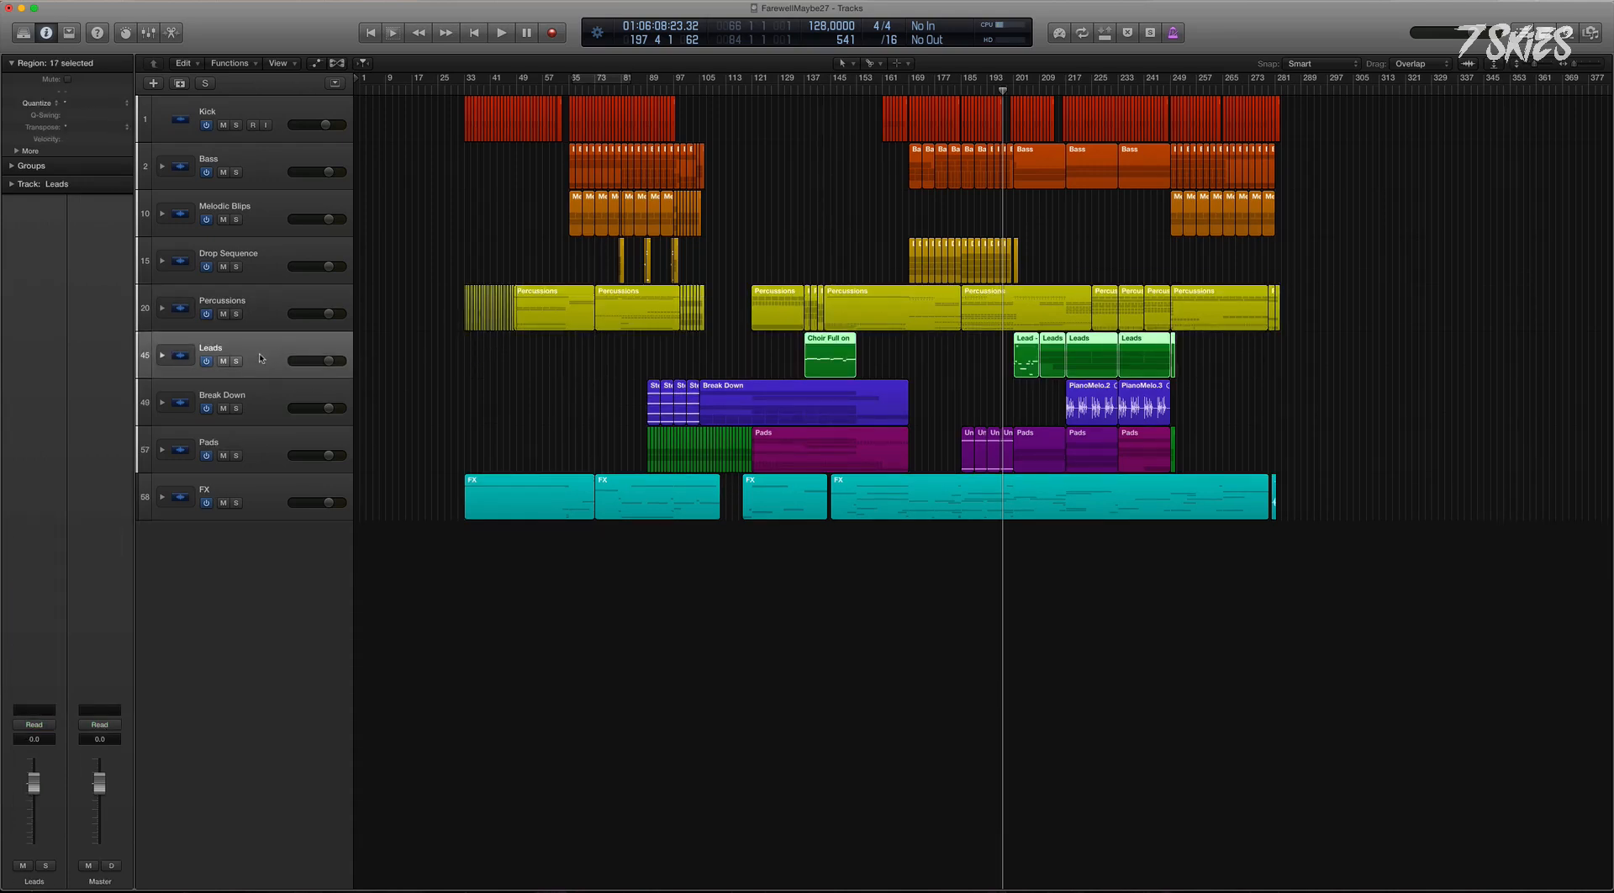
key("alt+c")
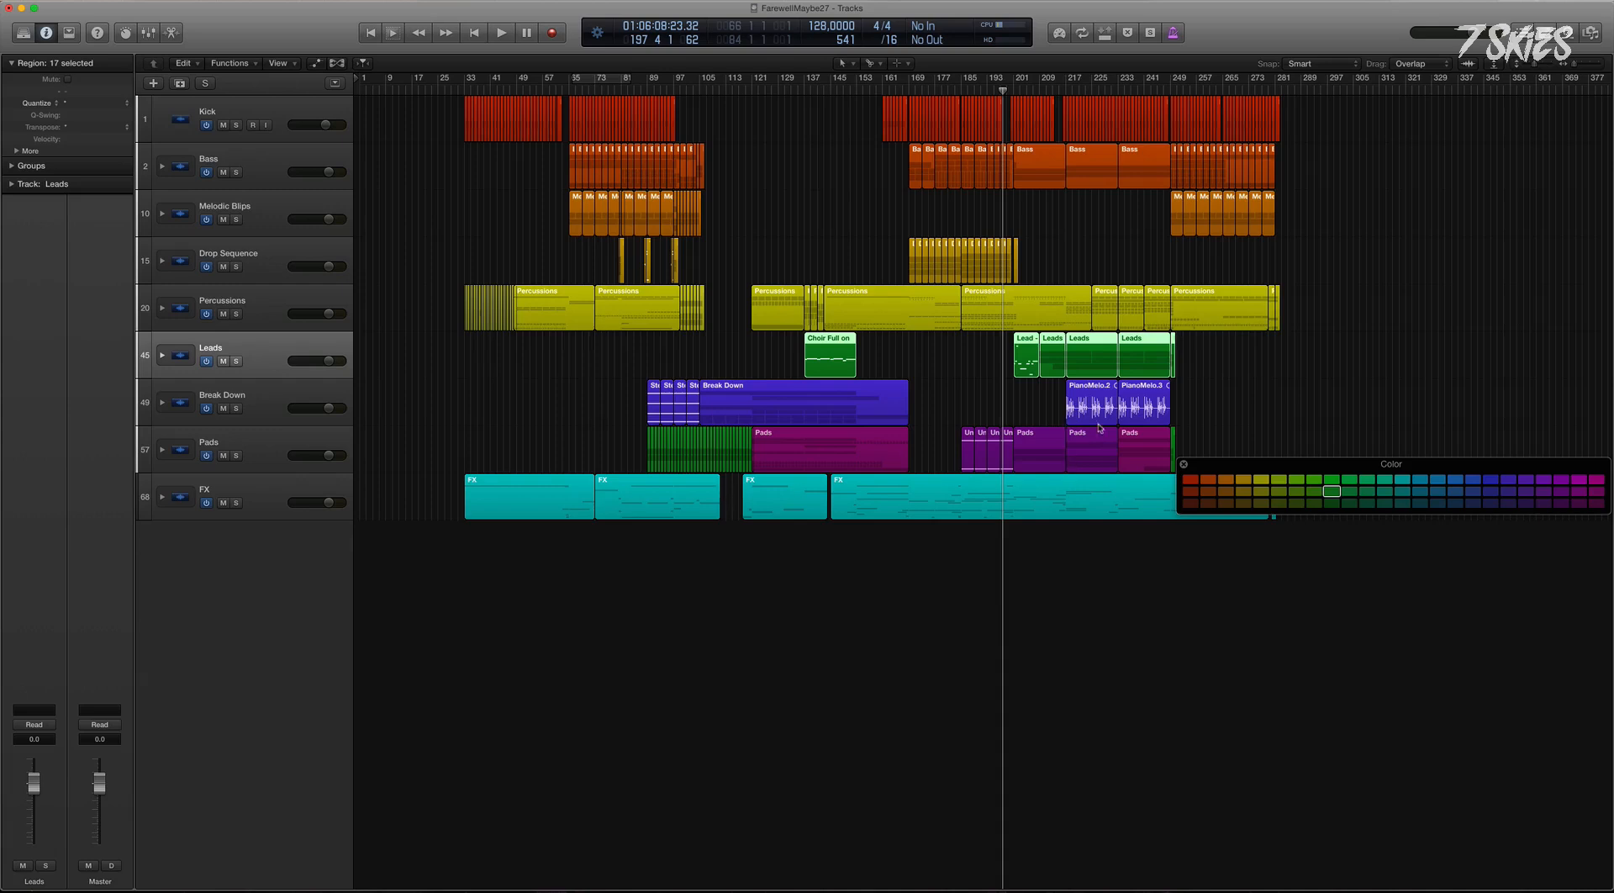
left_click(269, 304)
left_click(262, 348)
left_click(271, 387)
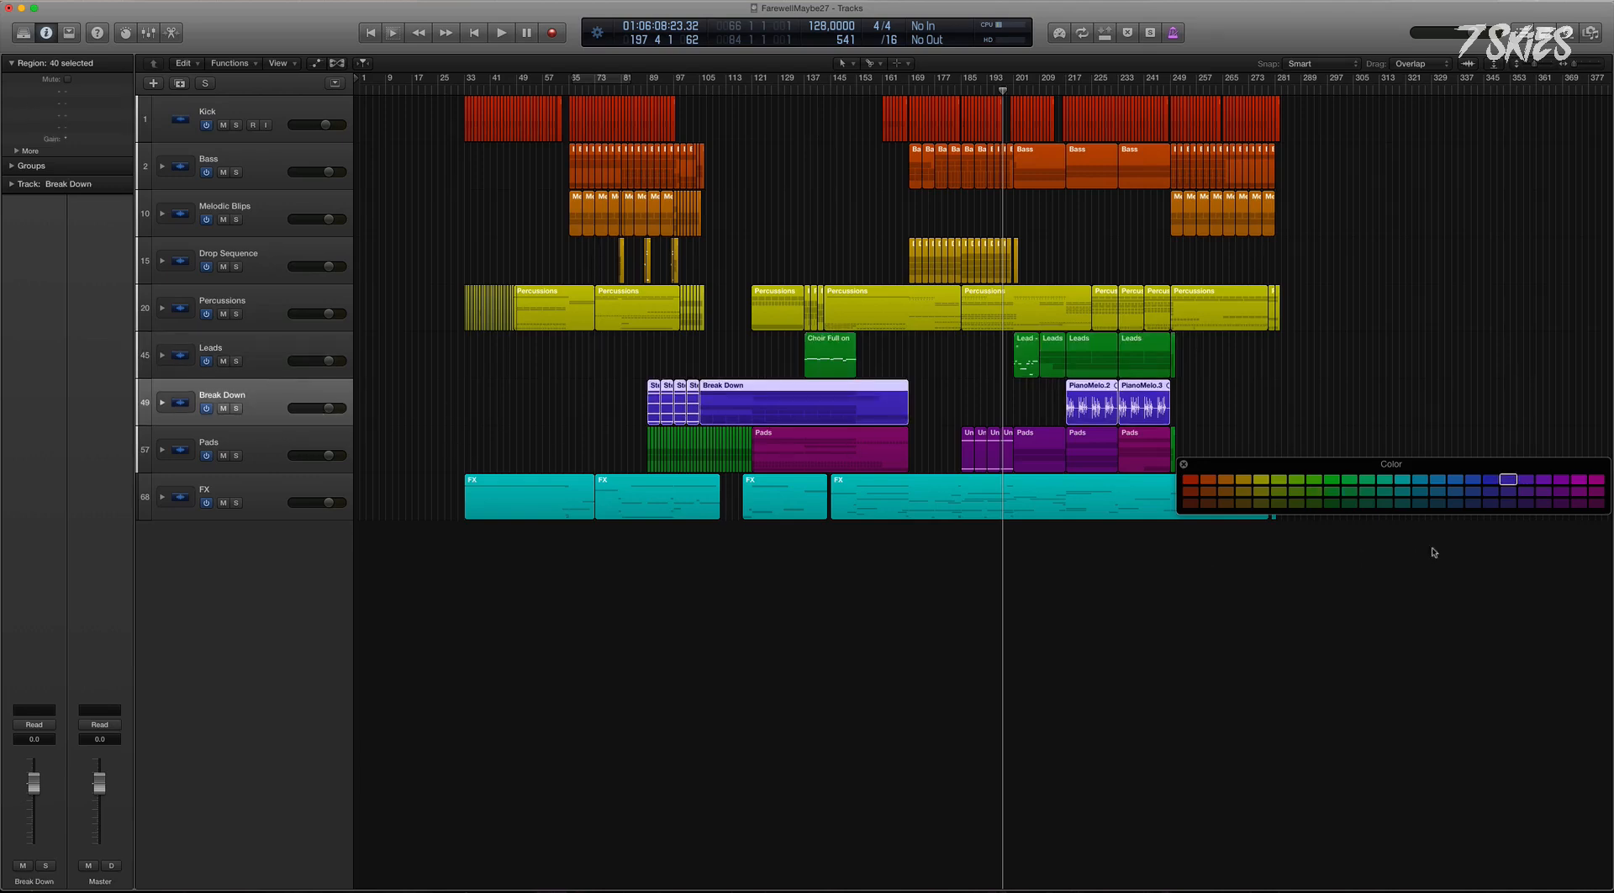
key("Up")
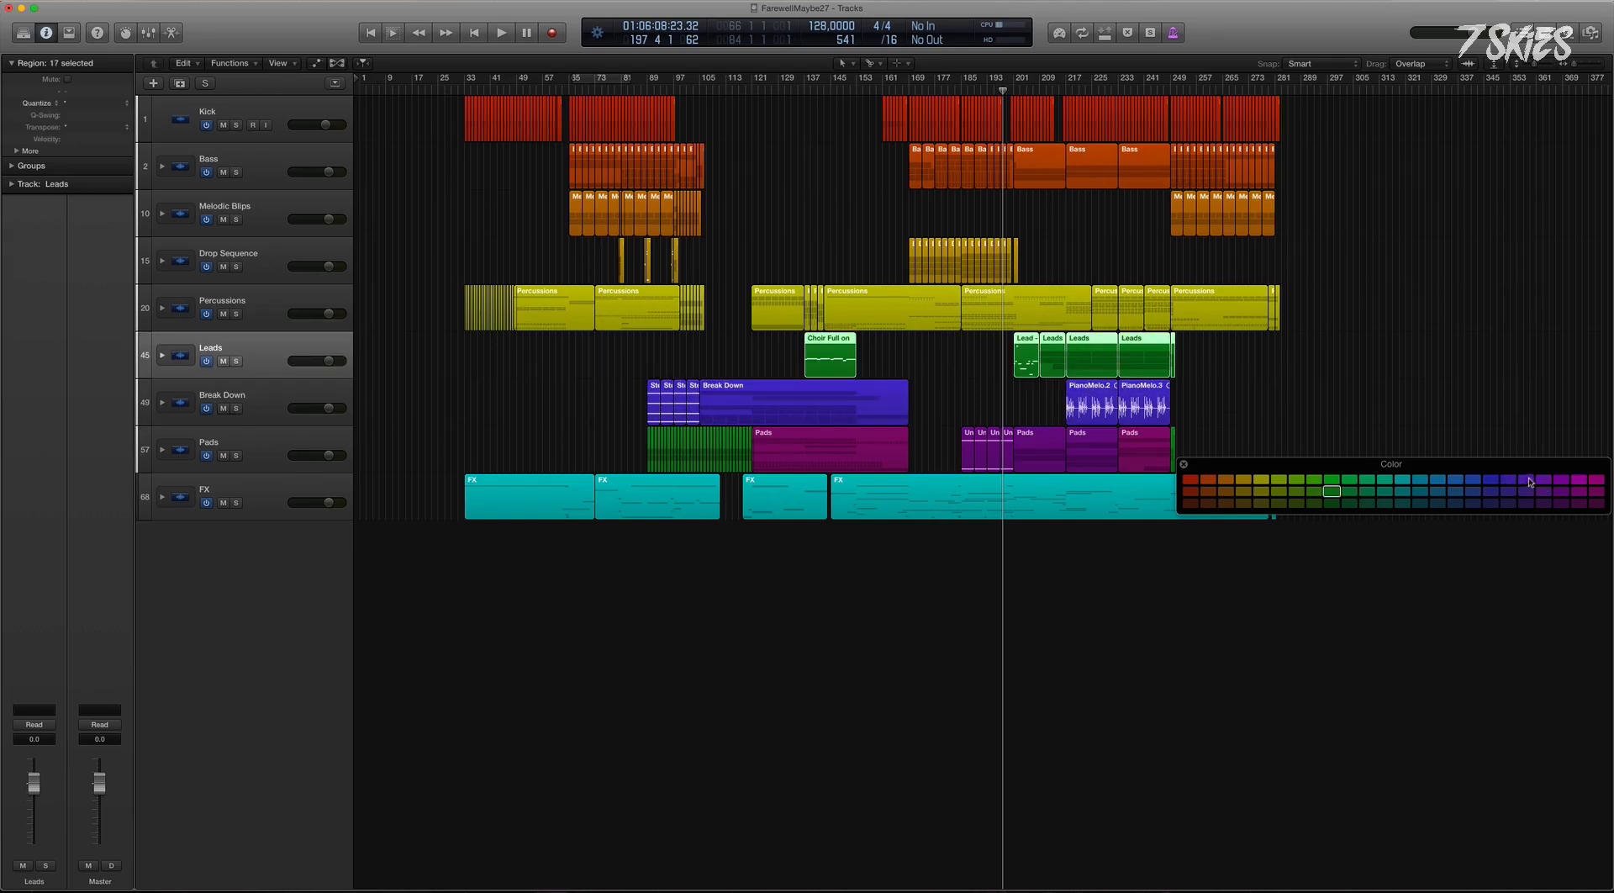
key("Down")
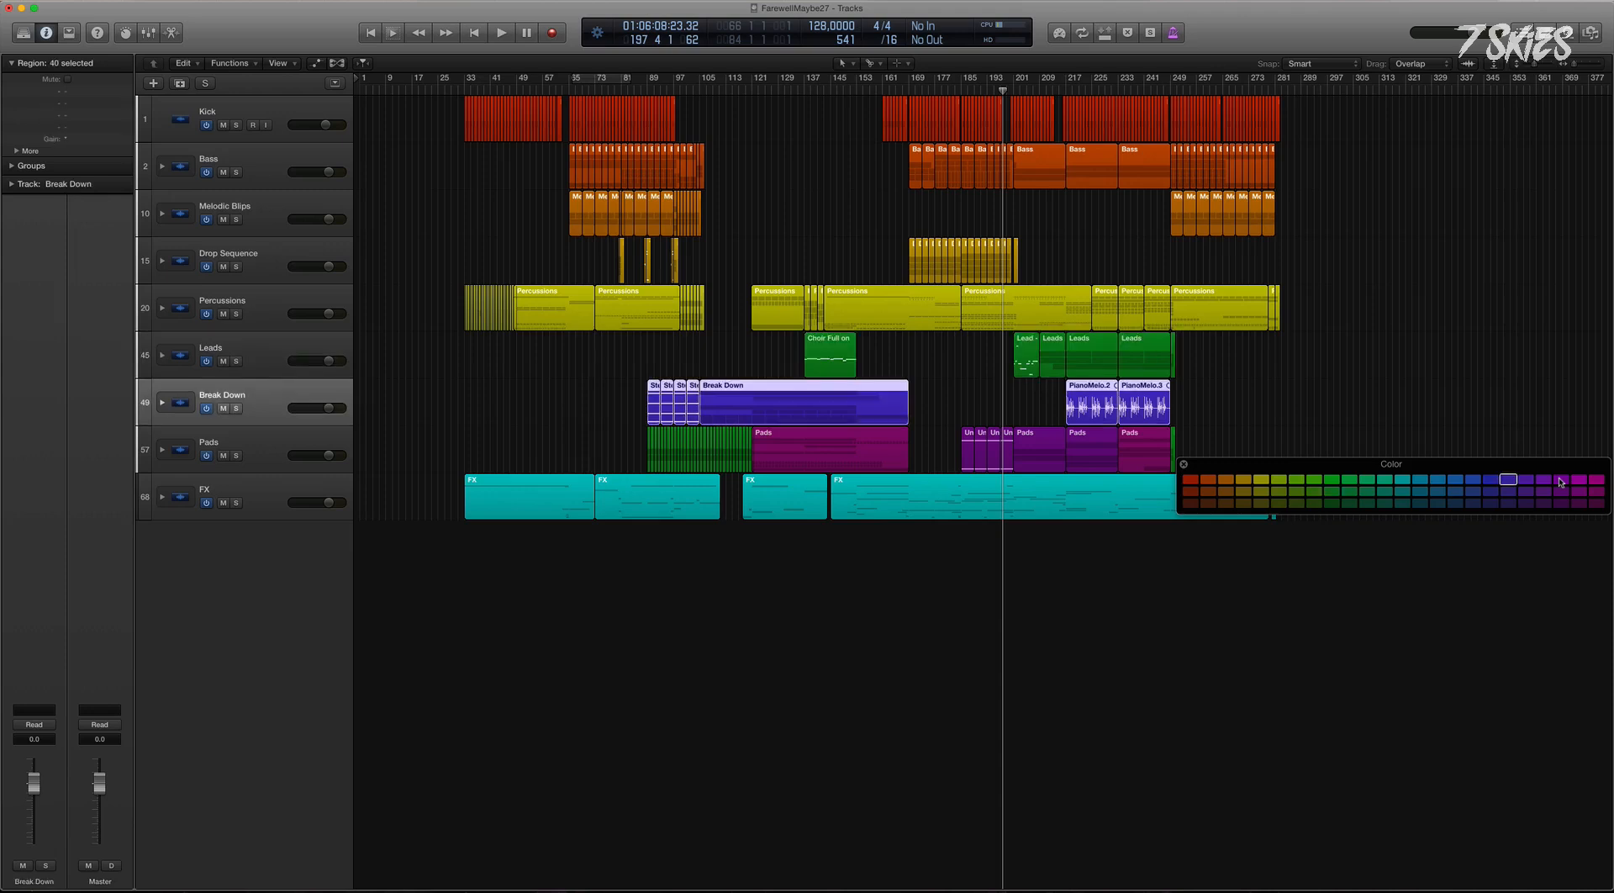
key("Up")
left_click(1526, 479)
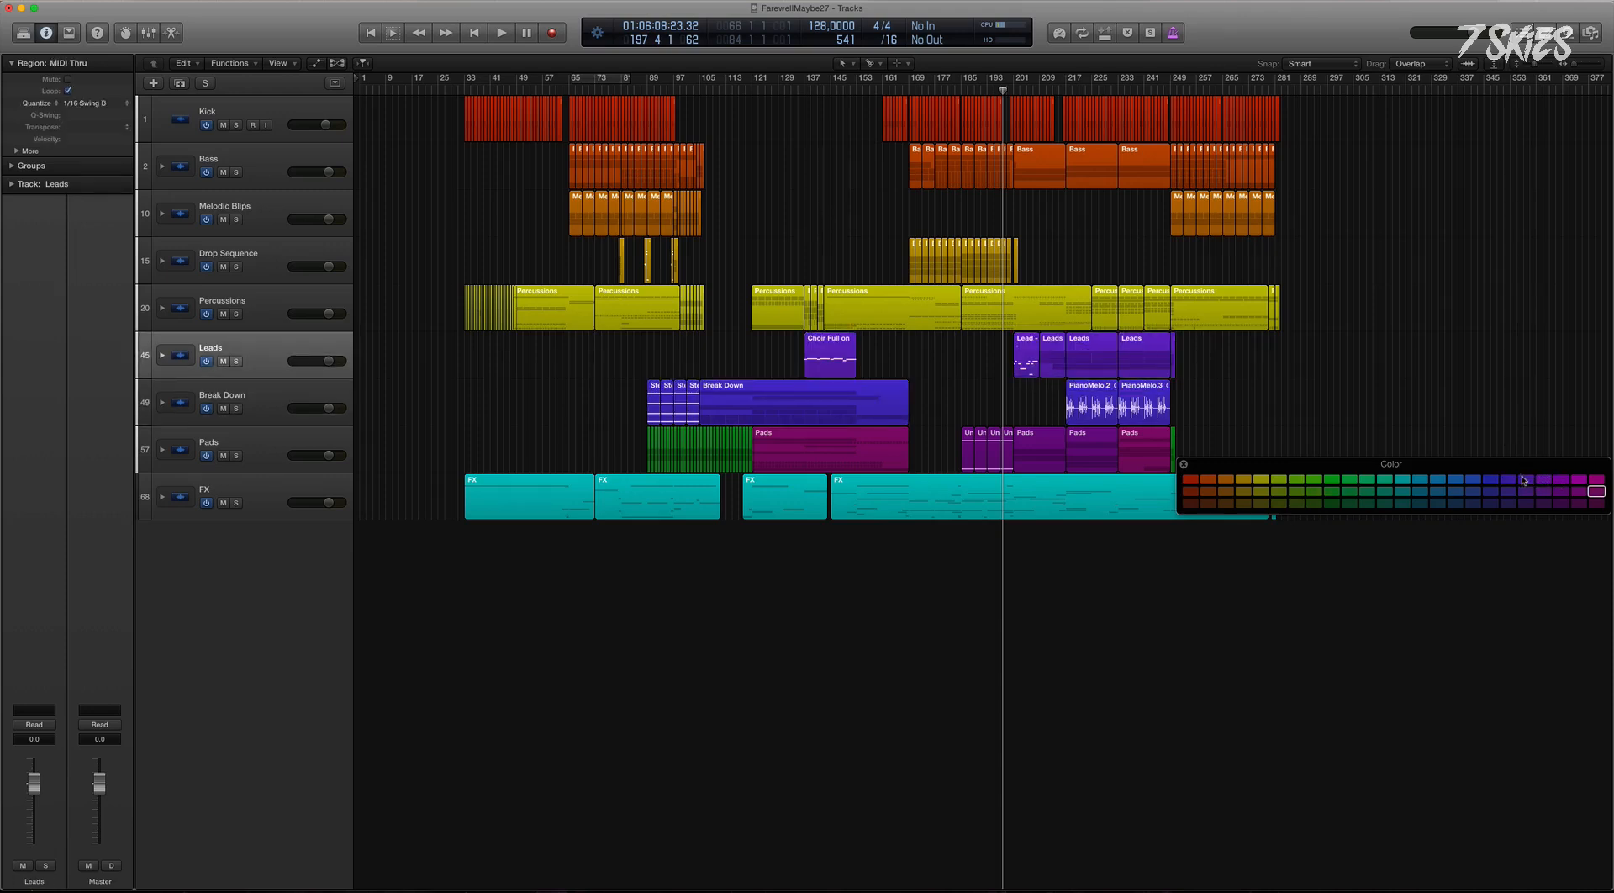
Color all regions of the Pads stack the same violet as the Leads stack.
key("Down")
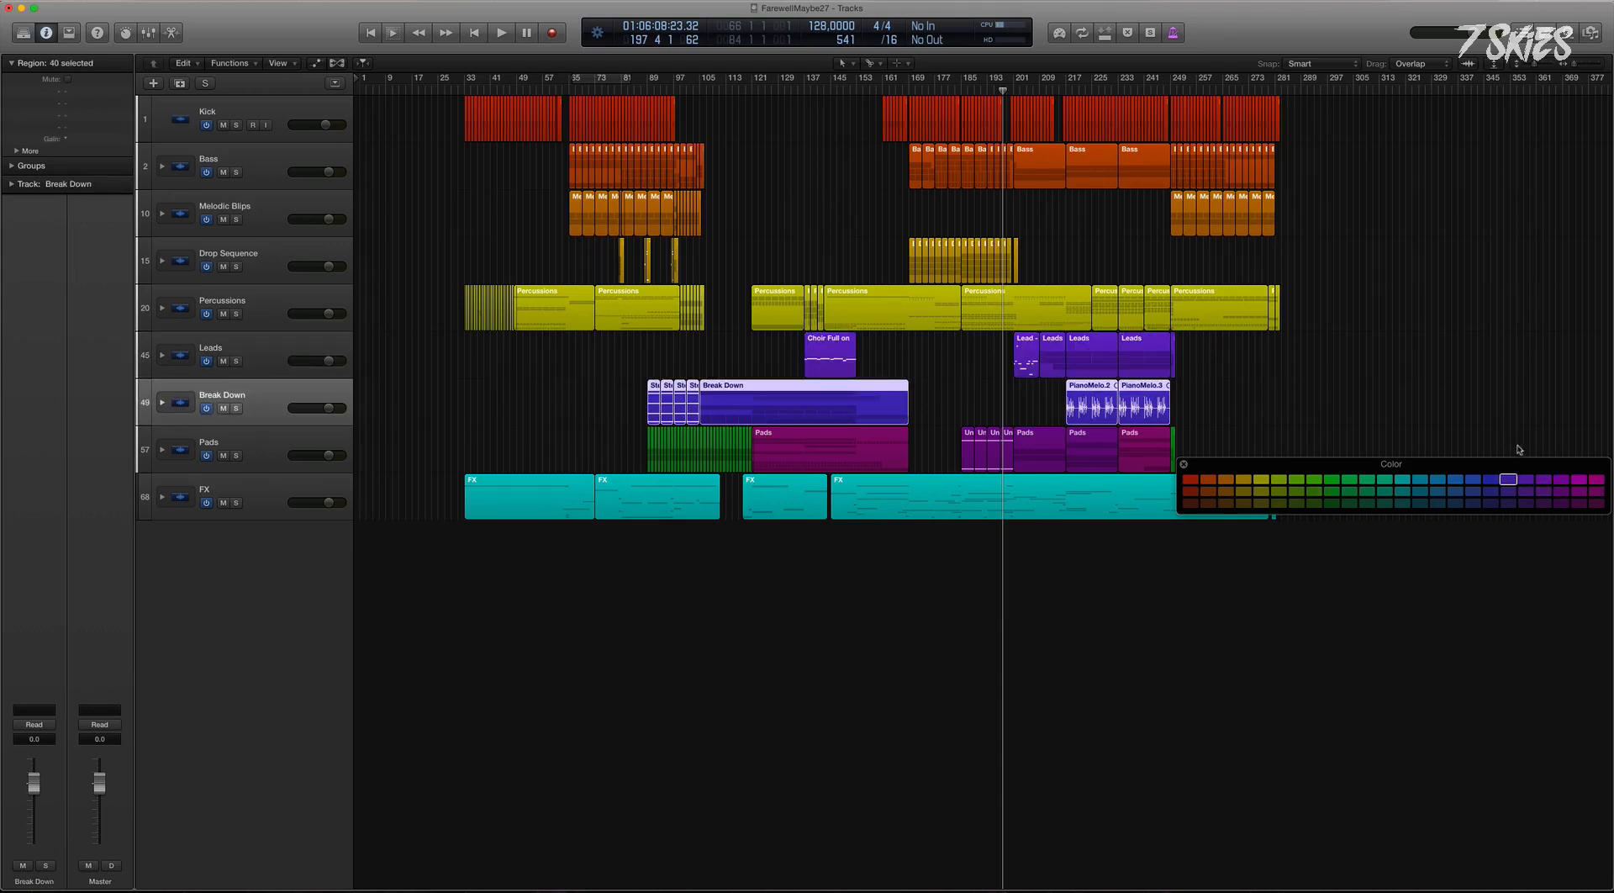
key("Down")
key("Up")
key("Down")
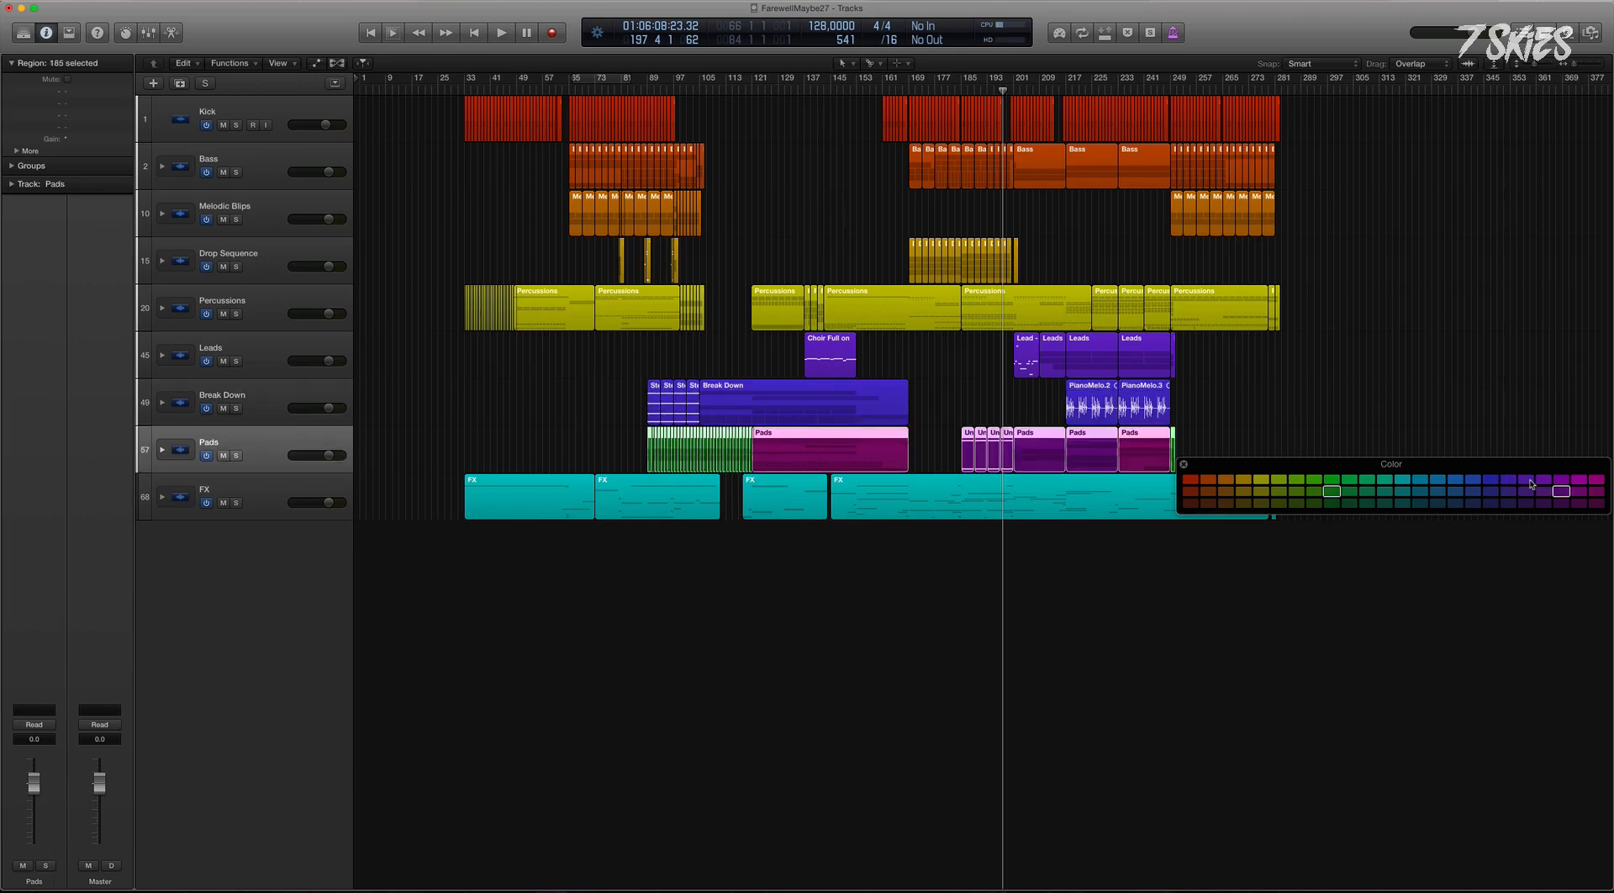
left_click(1531, 481)
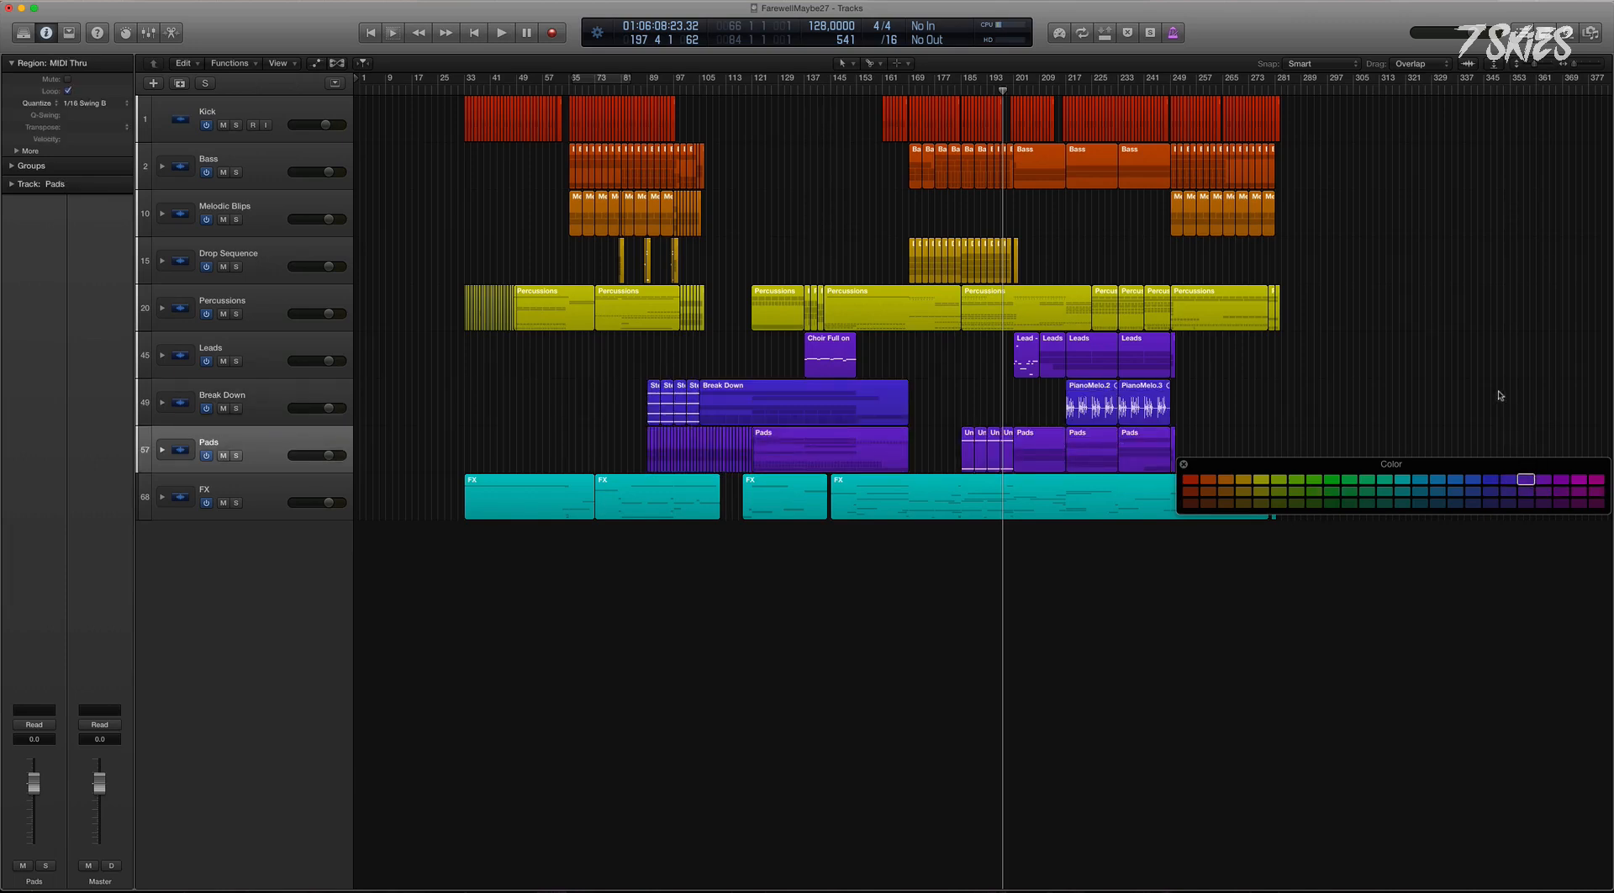
Move the Break Down stack above the Leads stack and close the color palette.
left_click_drag(259, 406, 262, 360)
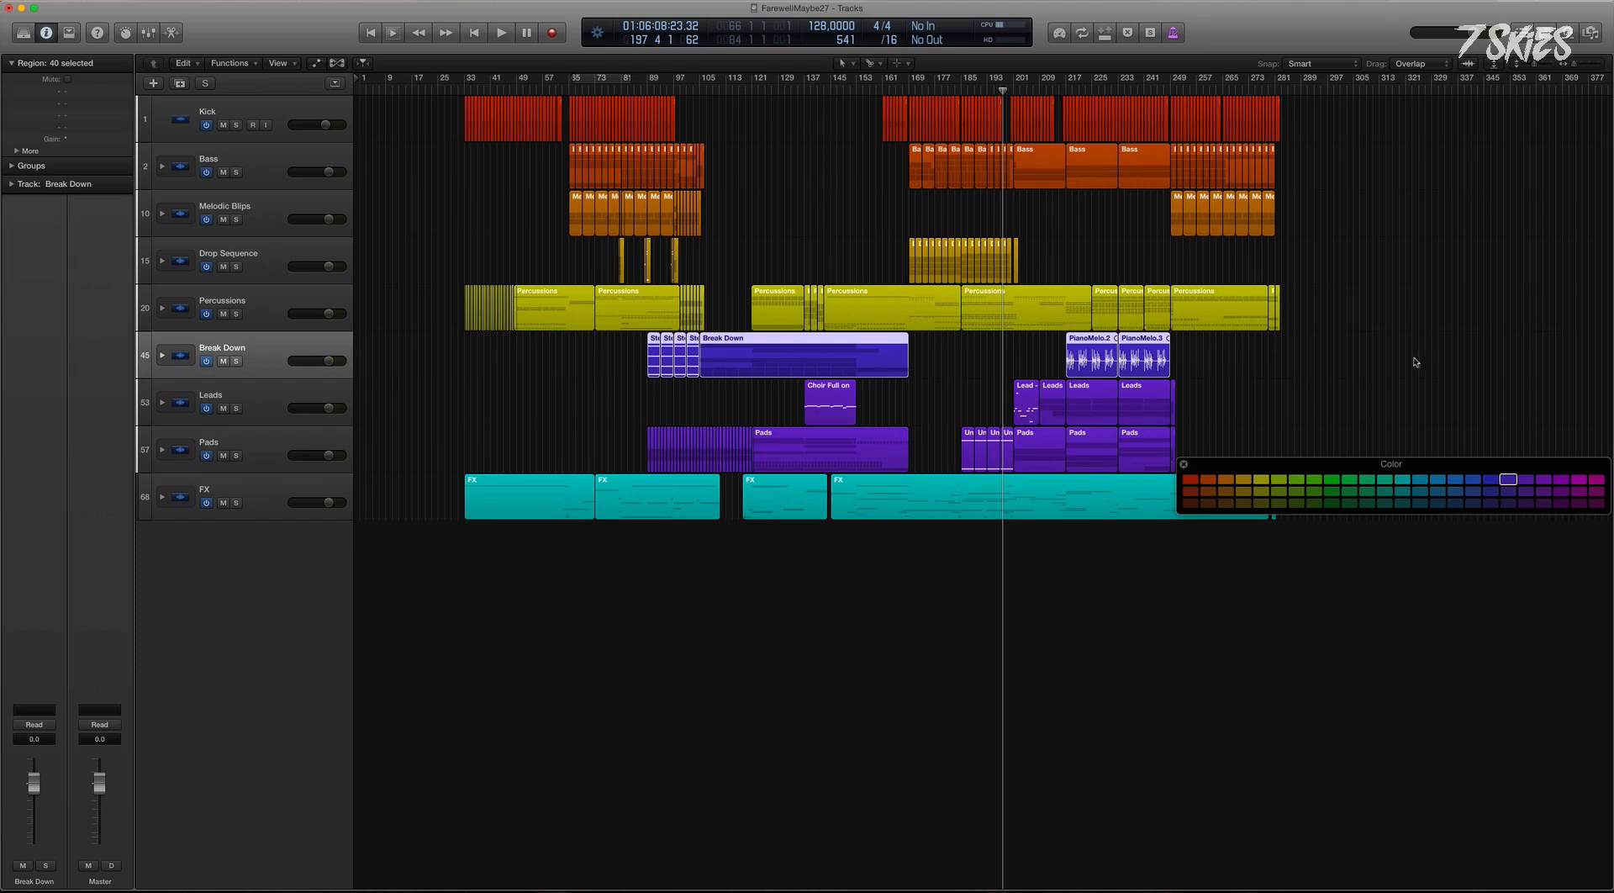
left_click(1183, 464)
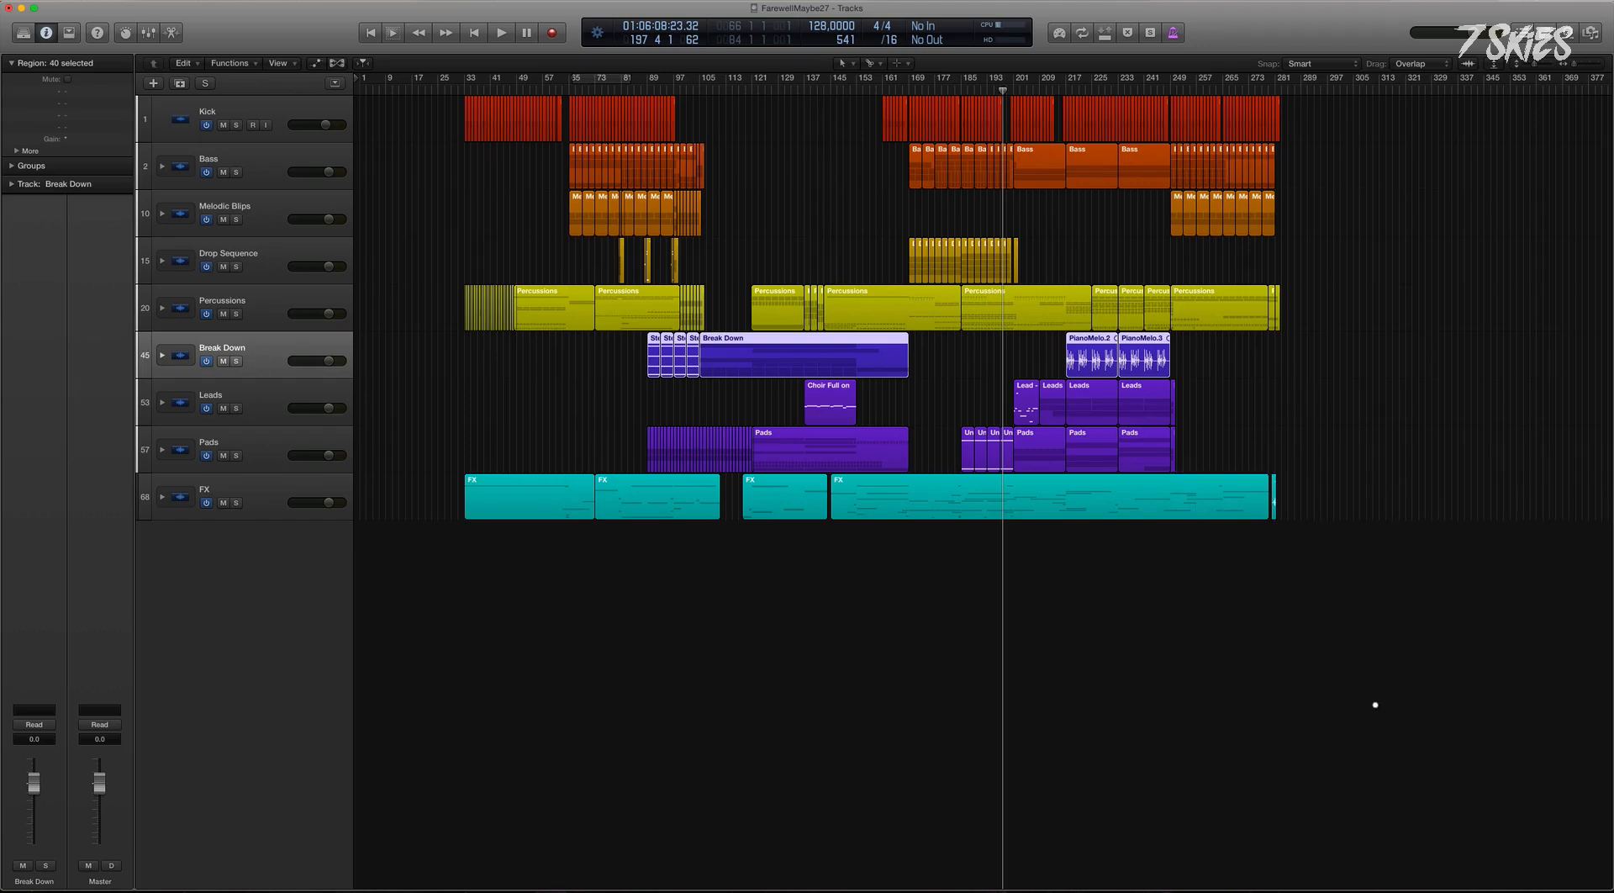
Review the arrangement by selecting the Kick track and each stack below it in order, down to FX.
left_click_drag(1375, 704, 355, 207)
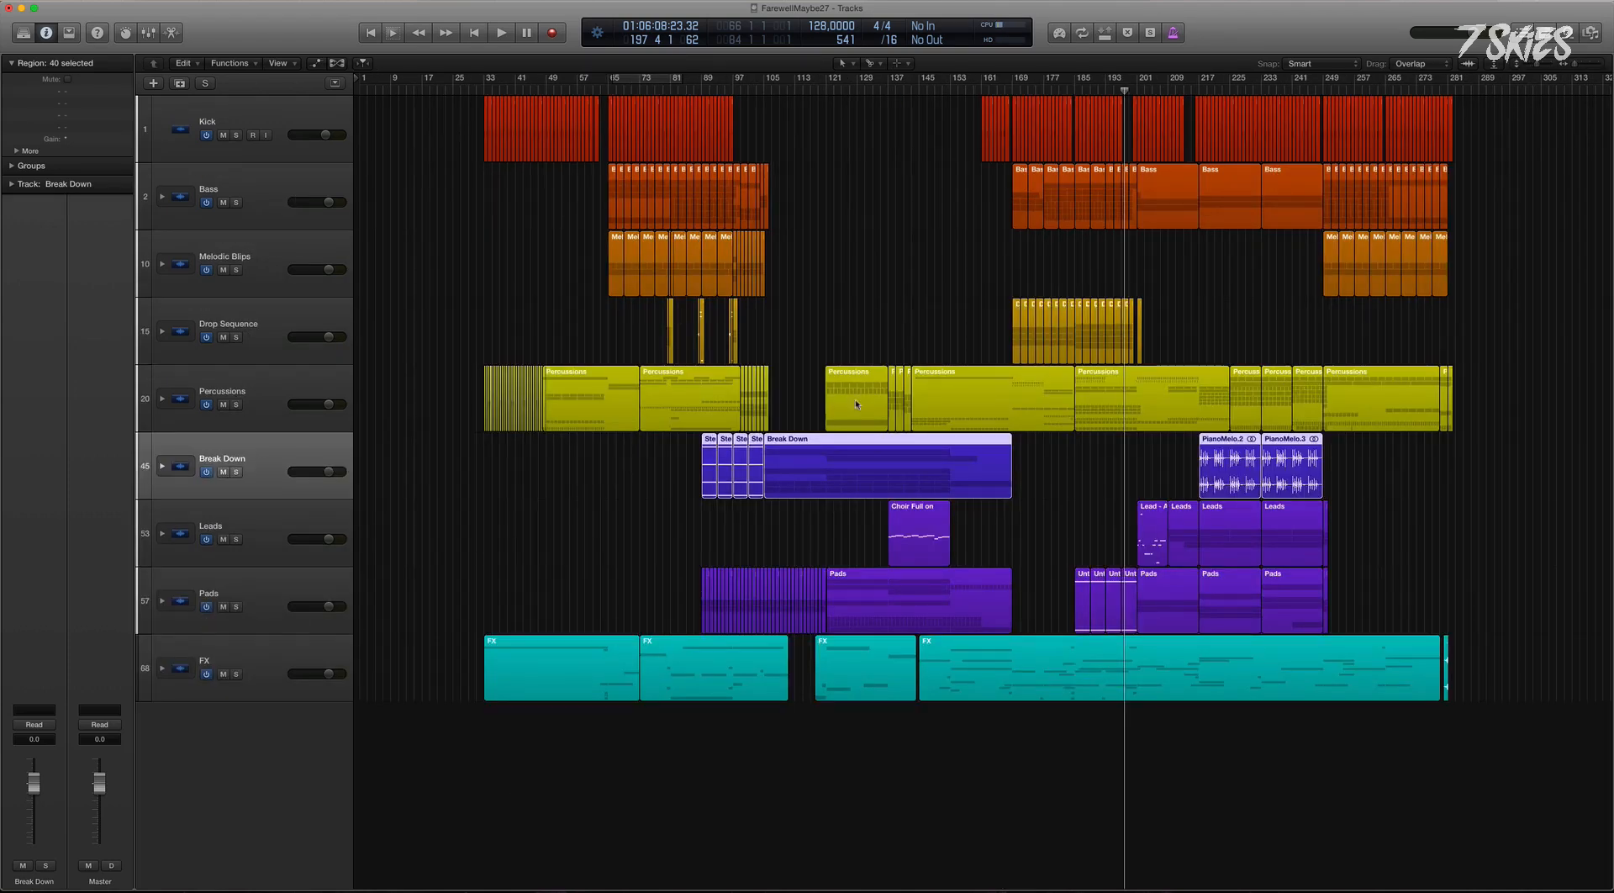
left_click(767, 499, "ctrl+alt")
left_click_drag(1170, 636, 353, 97)
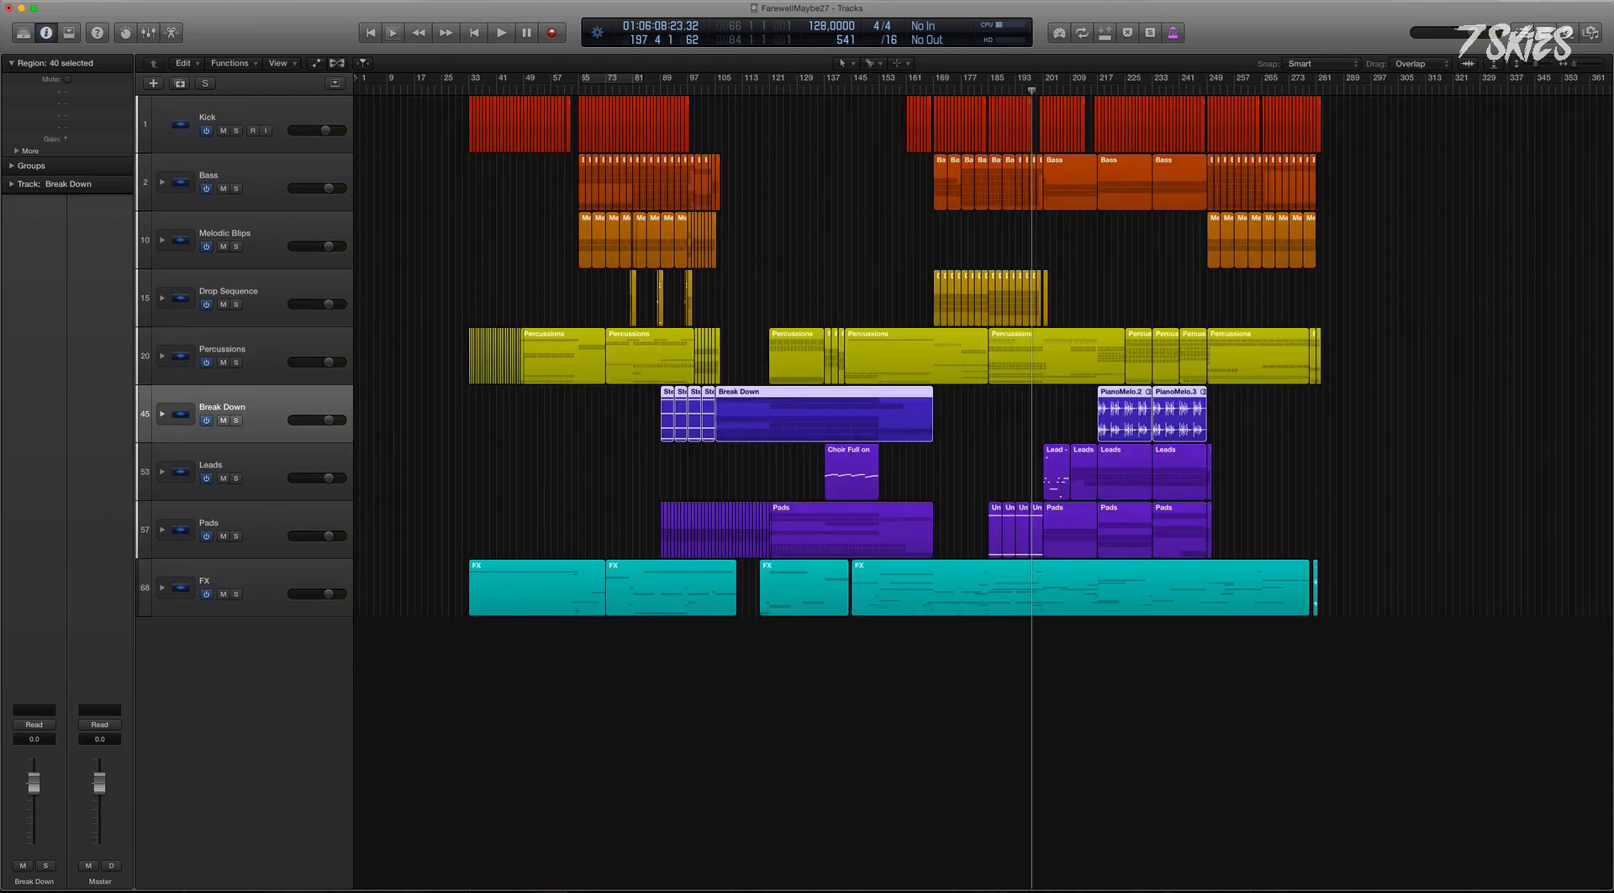
left_click(285, 114)
left_click(271, 178)
left_click(261, 251)
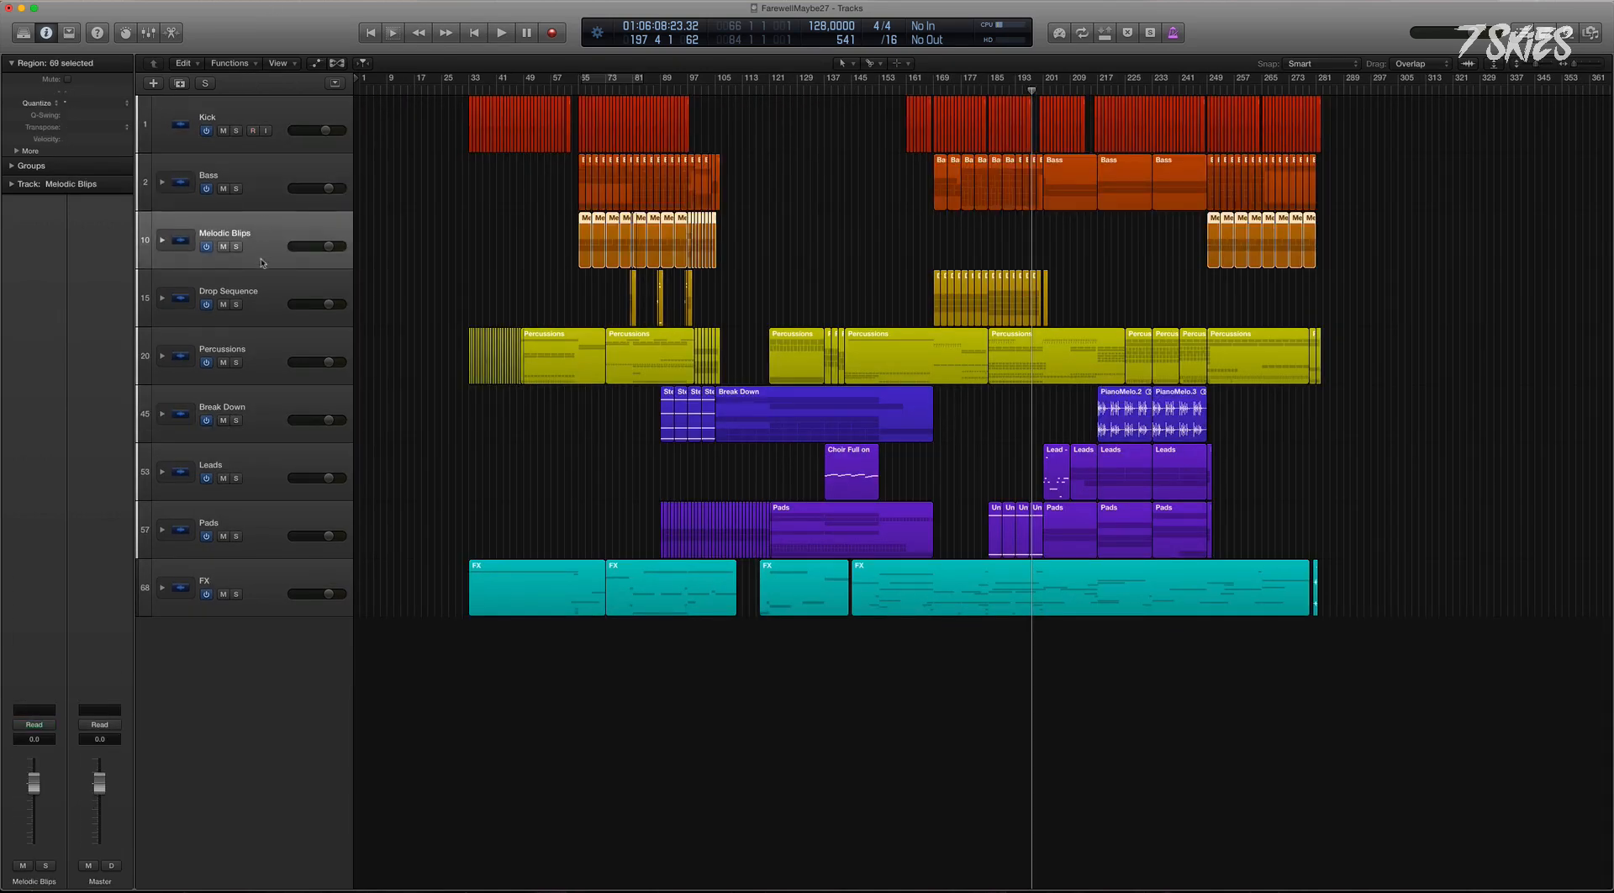
left_click(267, 308)
left_click(274, 336)
left_click(277, 417)
left_click(276, 475)
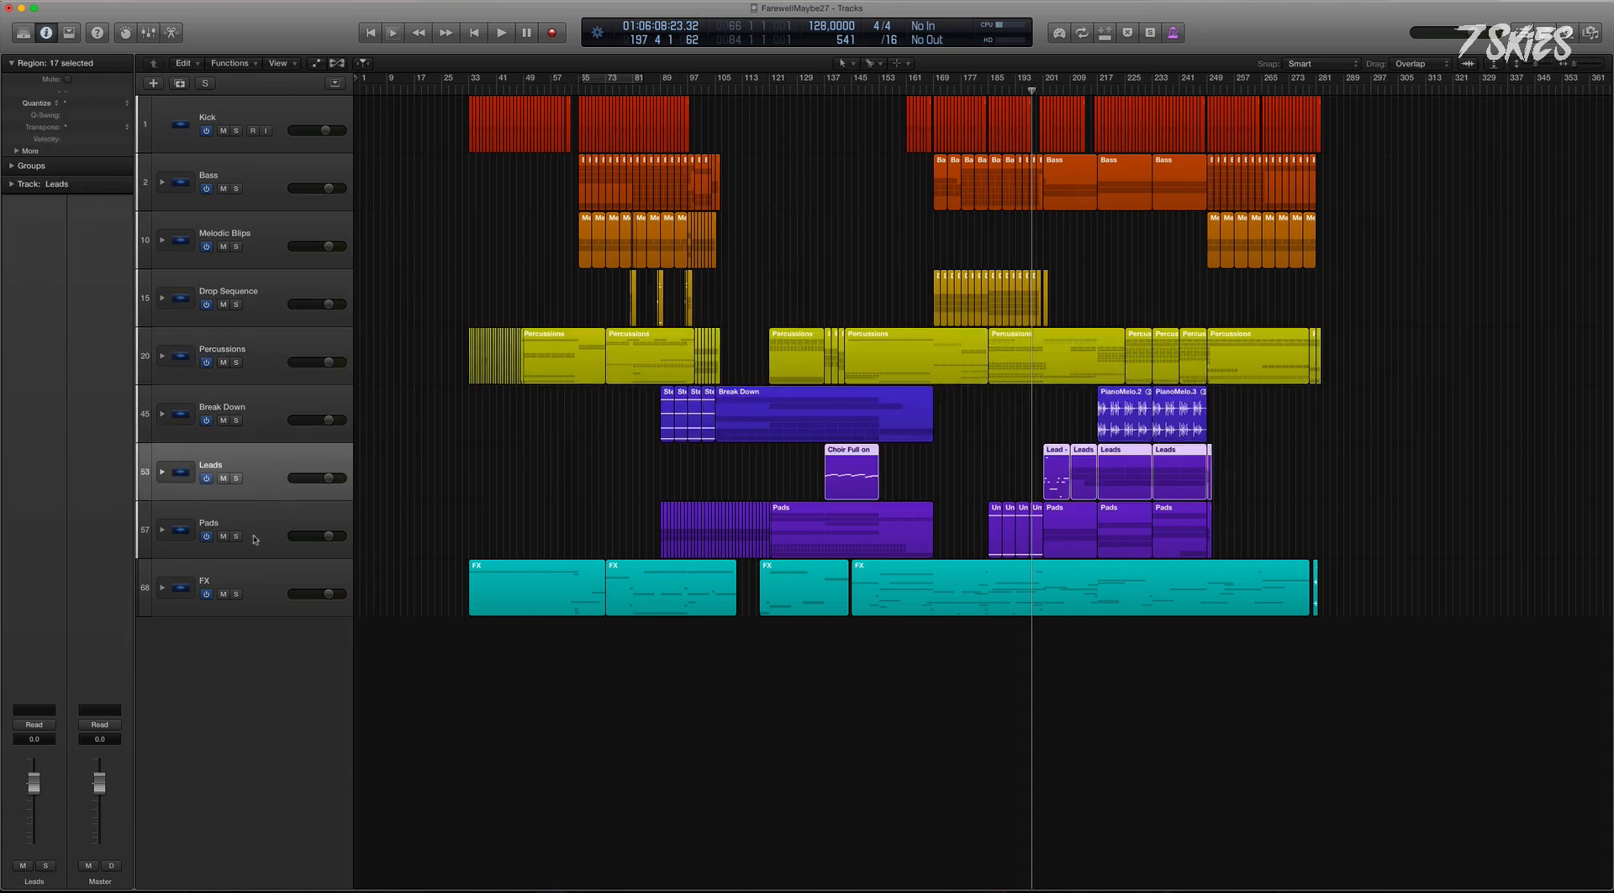
left_click(262, 534)
left_click(273, 599)
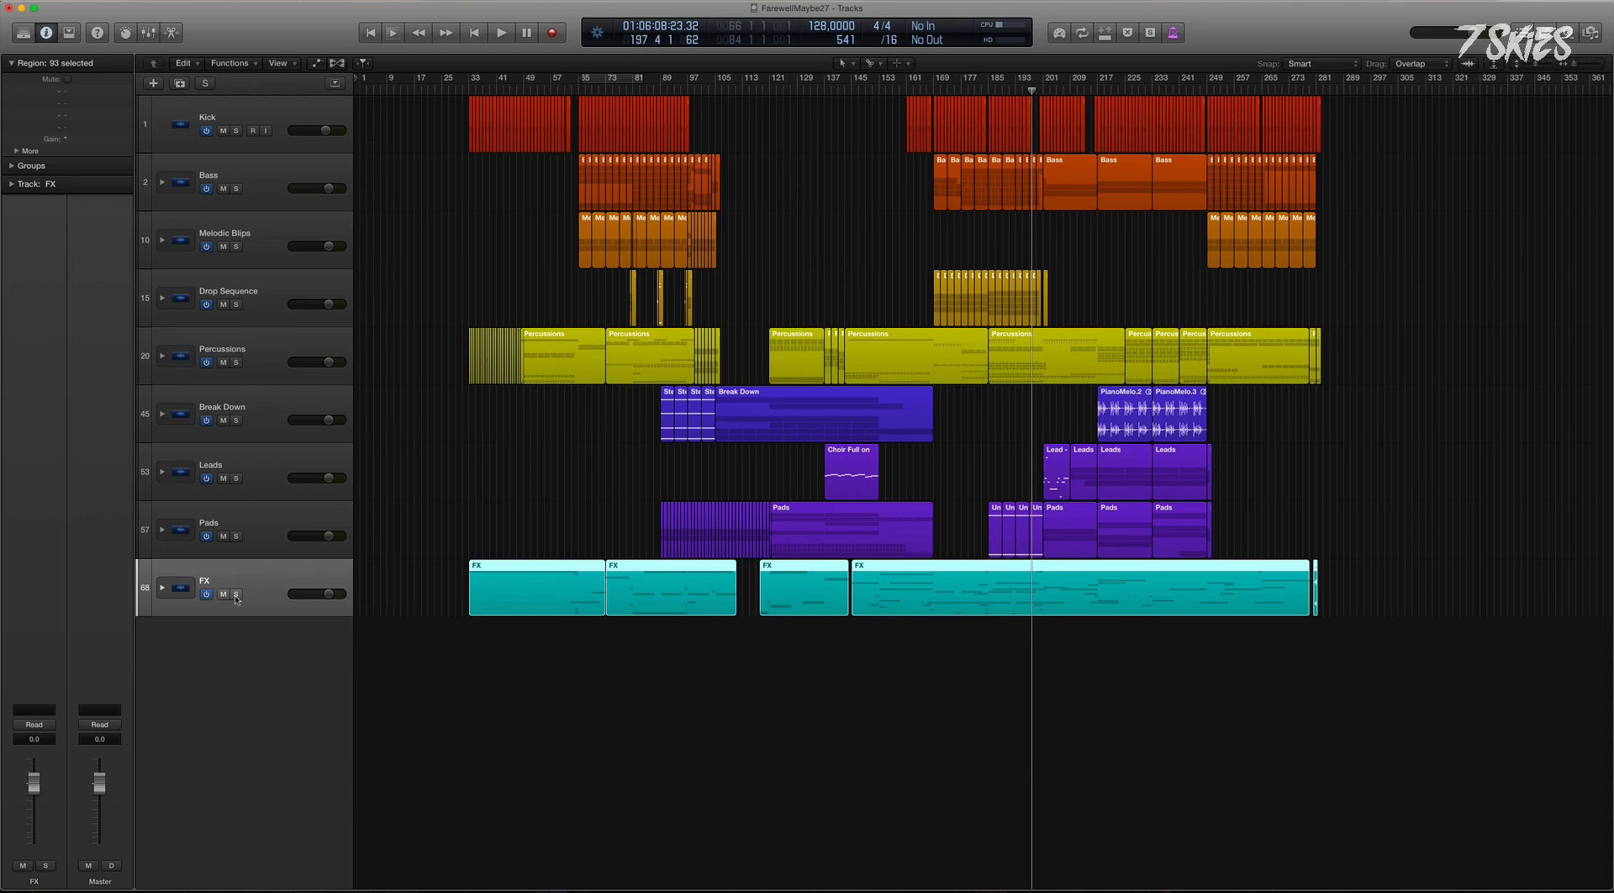
Solo the FX stack, and turn its solo off again.
left_click(236, 595)
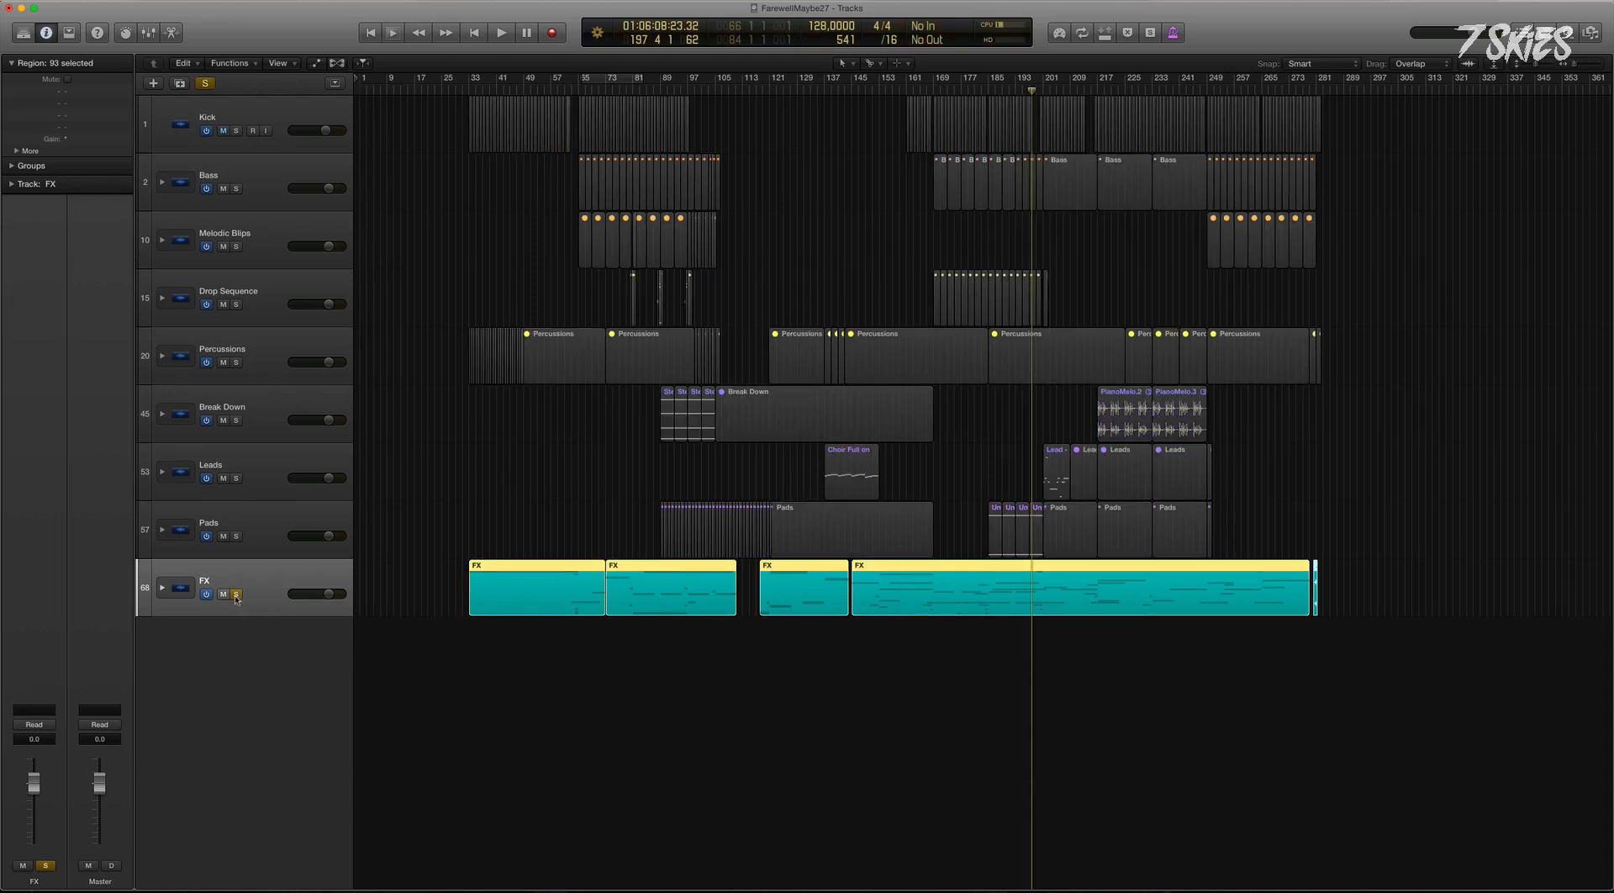
left_click(236, 594)
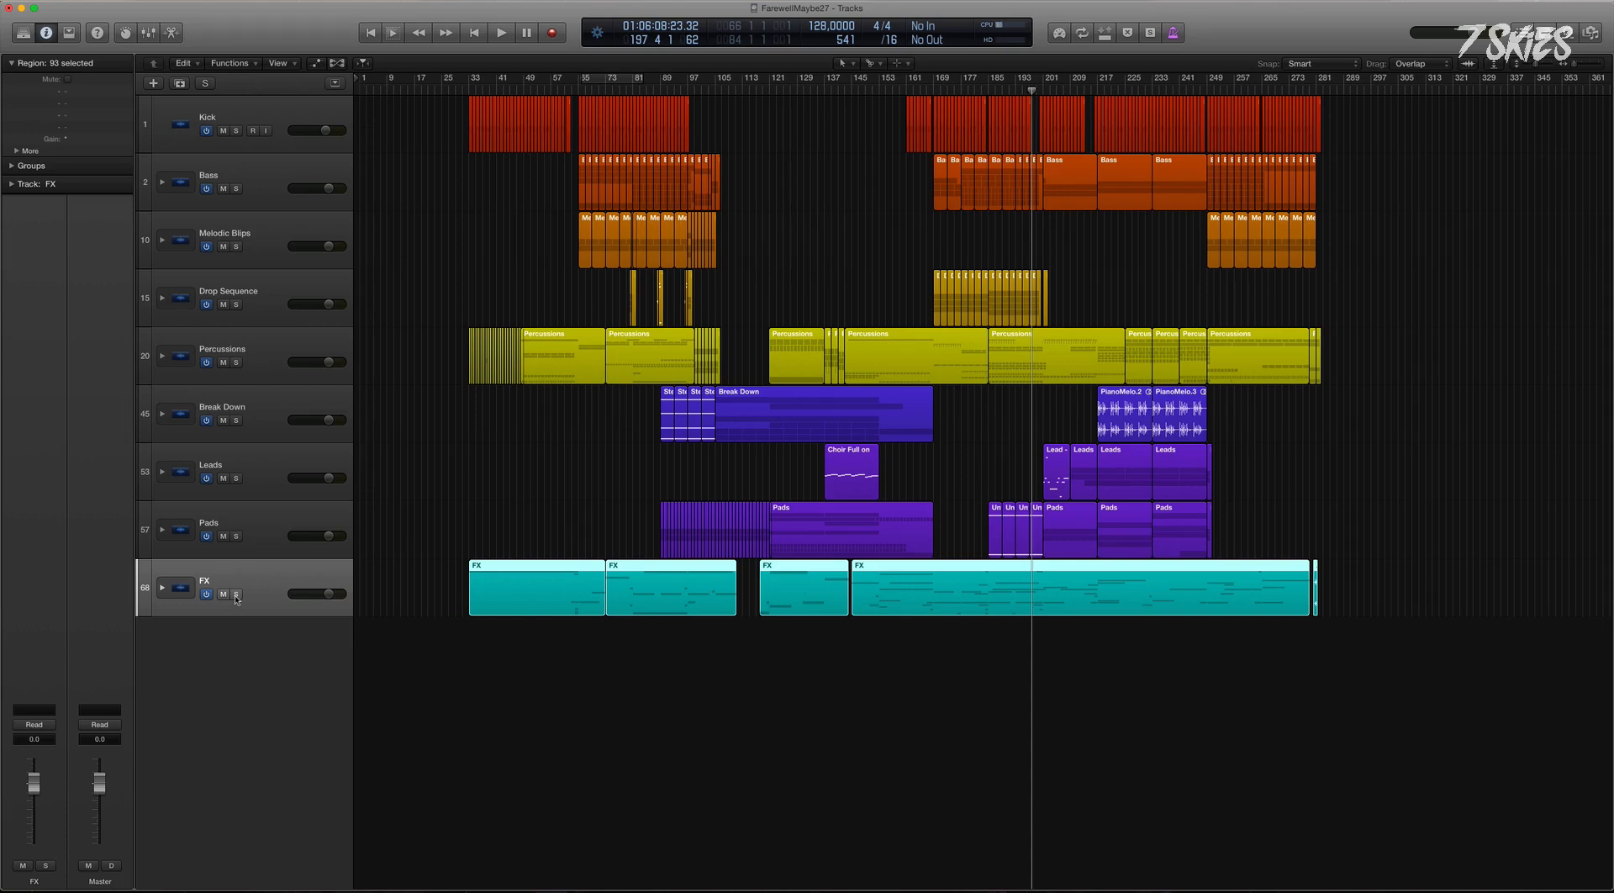
Expand the Break Down stack to examine the tracks inside it, and collapse it again.
scroll(543, 597, "down", 1)
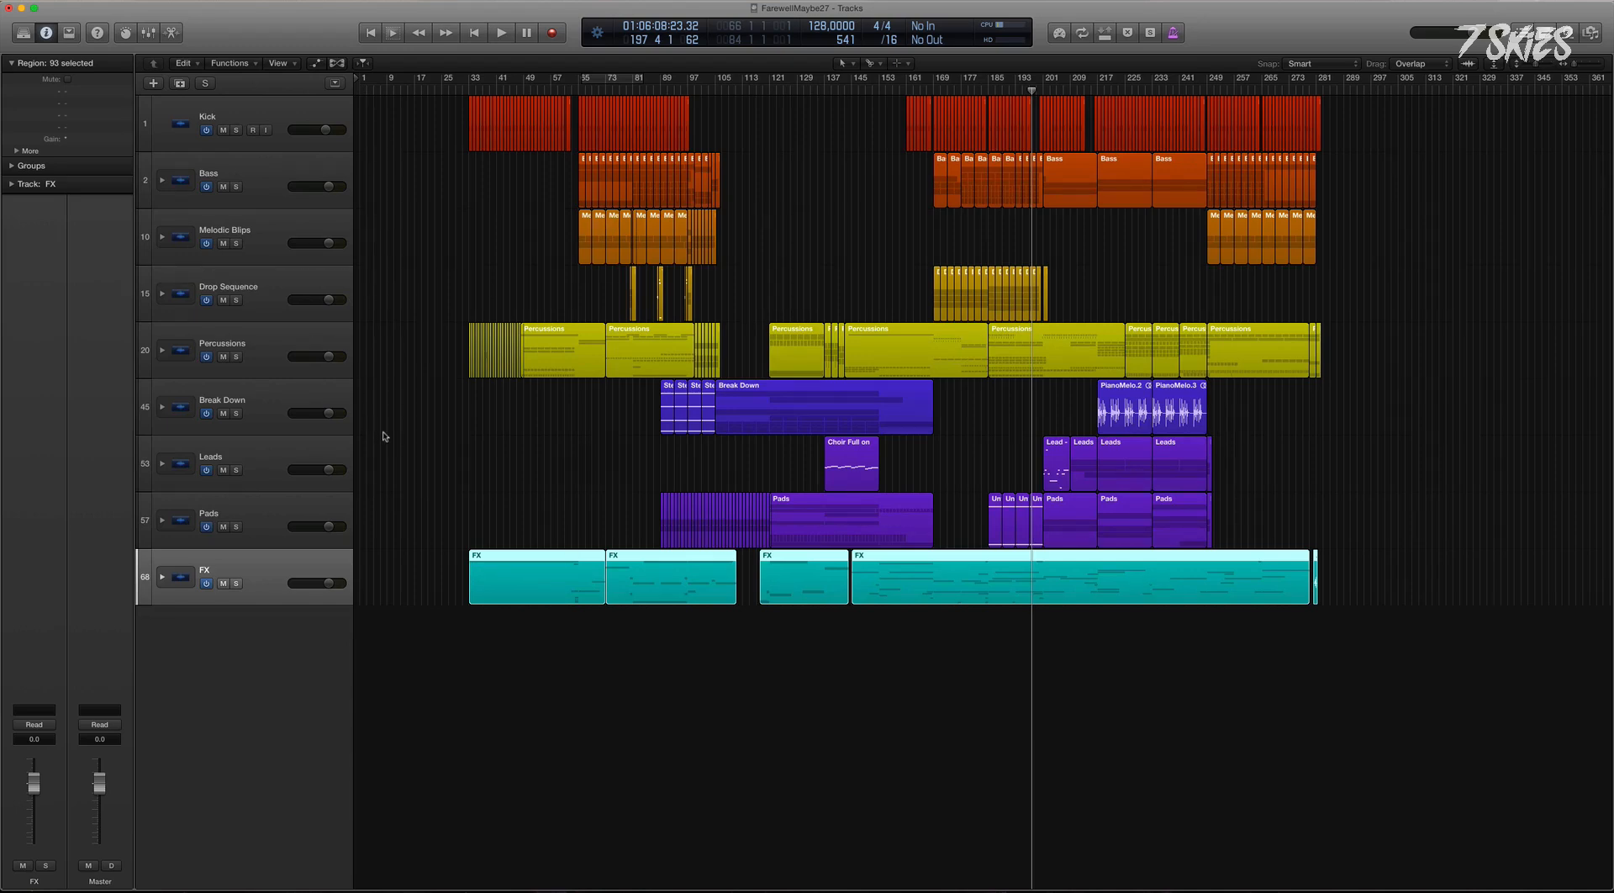
left_click(162, 407)
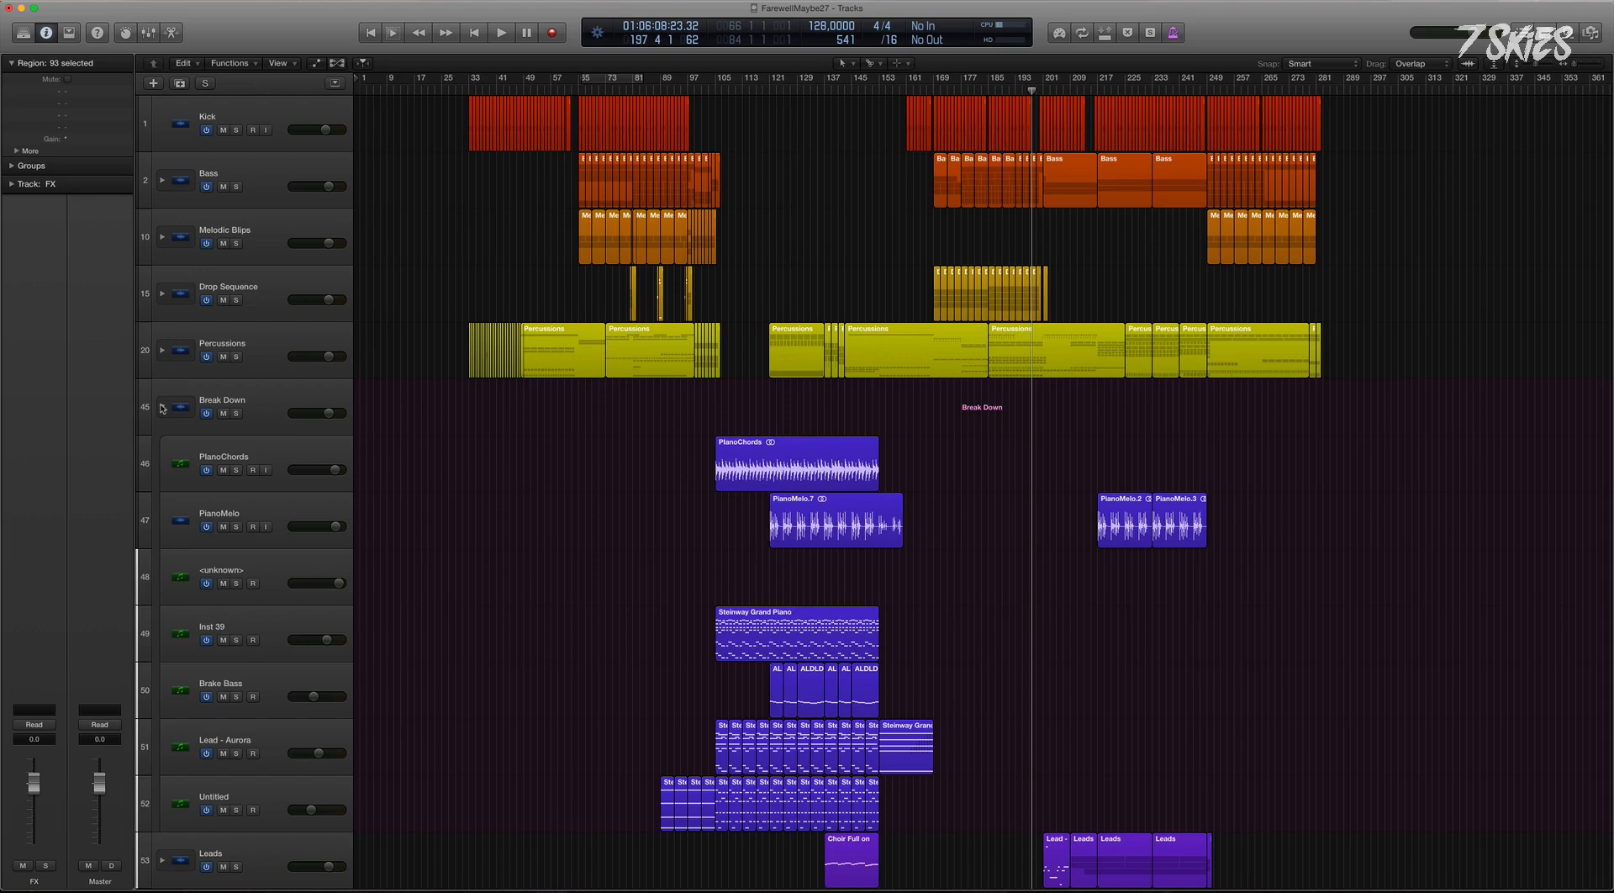
left_click(162, 409)
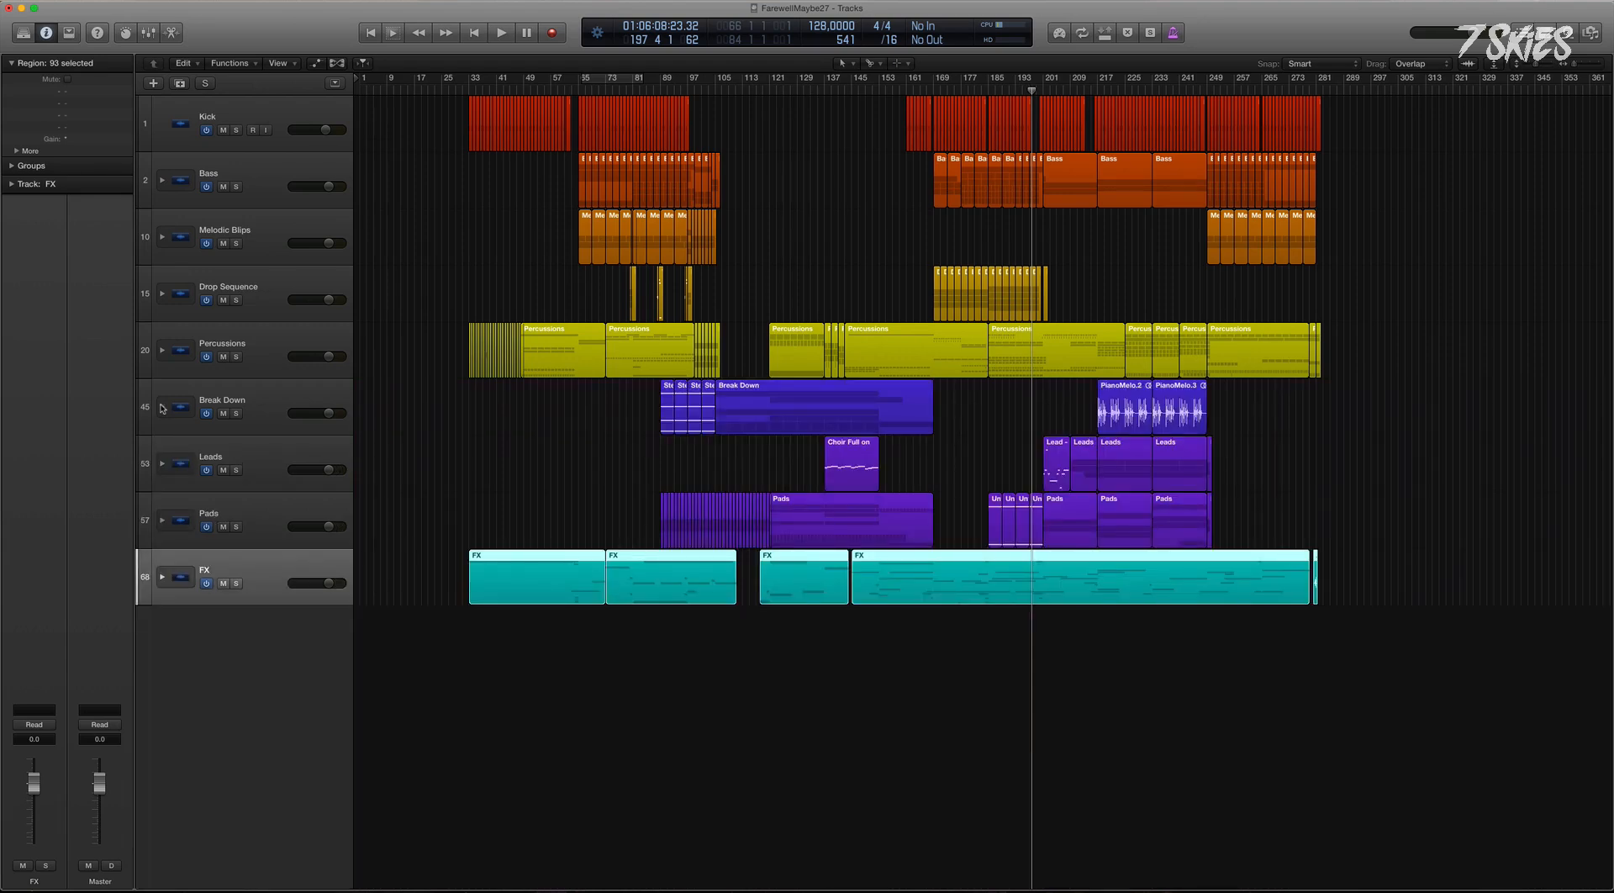
Expand all folder stacks at once, shrink the track height until every track fits in view, and deselect all regions.
left_click(162, 409, "alt")
scroll(561, 479, "down", 10)
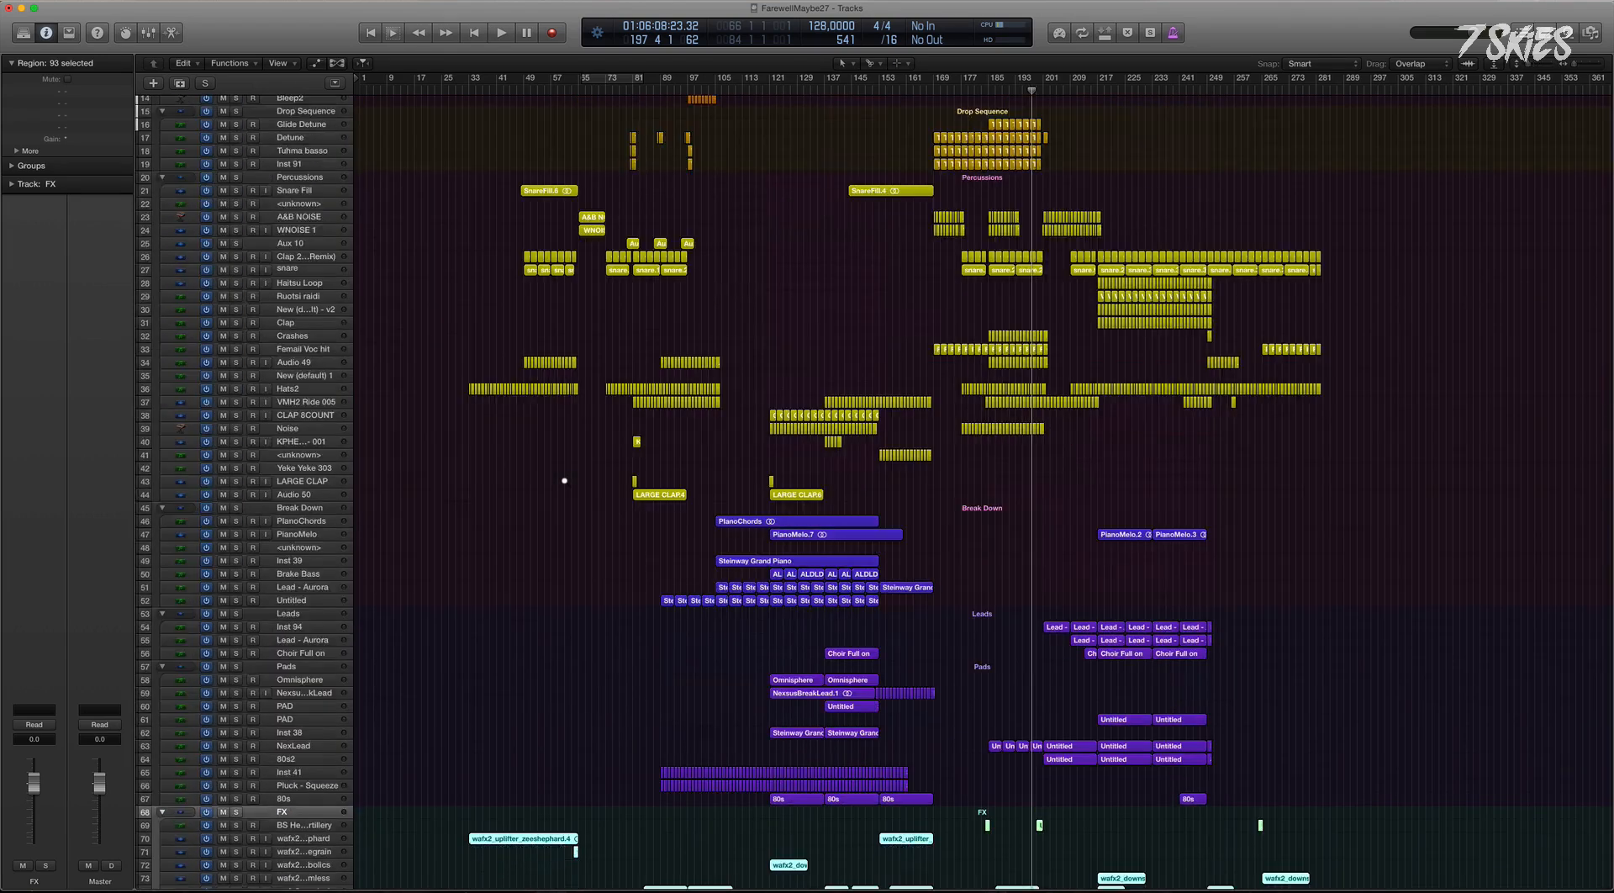
key("super+Up")
scroll(580, 454, "down", 2)
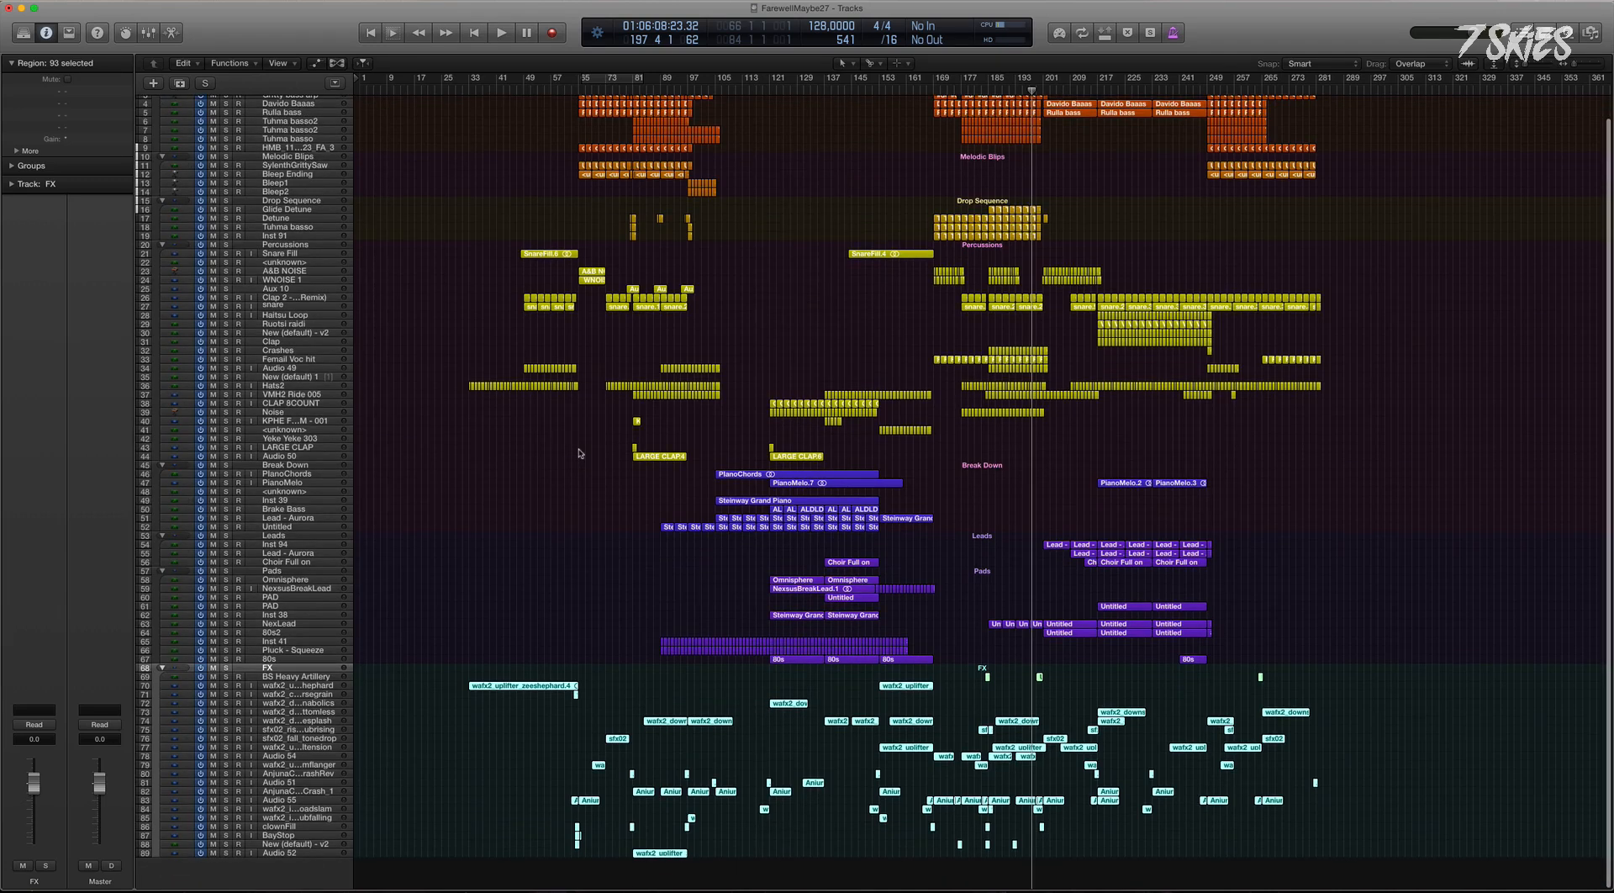
scroll(578, 453, "up", 1)
scroll(707, 281, "down", 1)
scroll(695, 341, "up", 1)
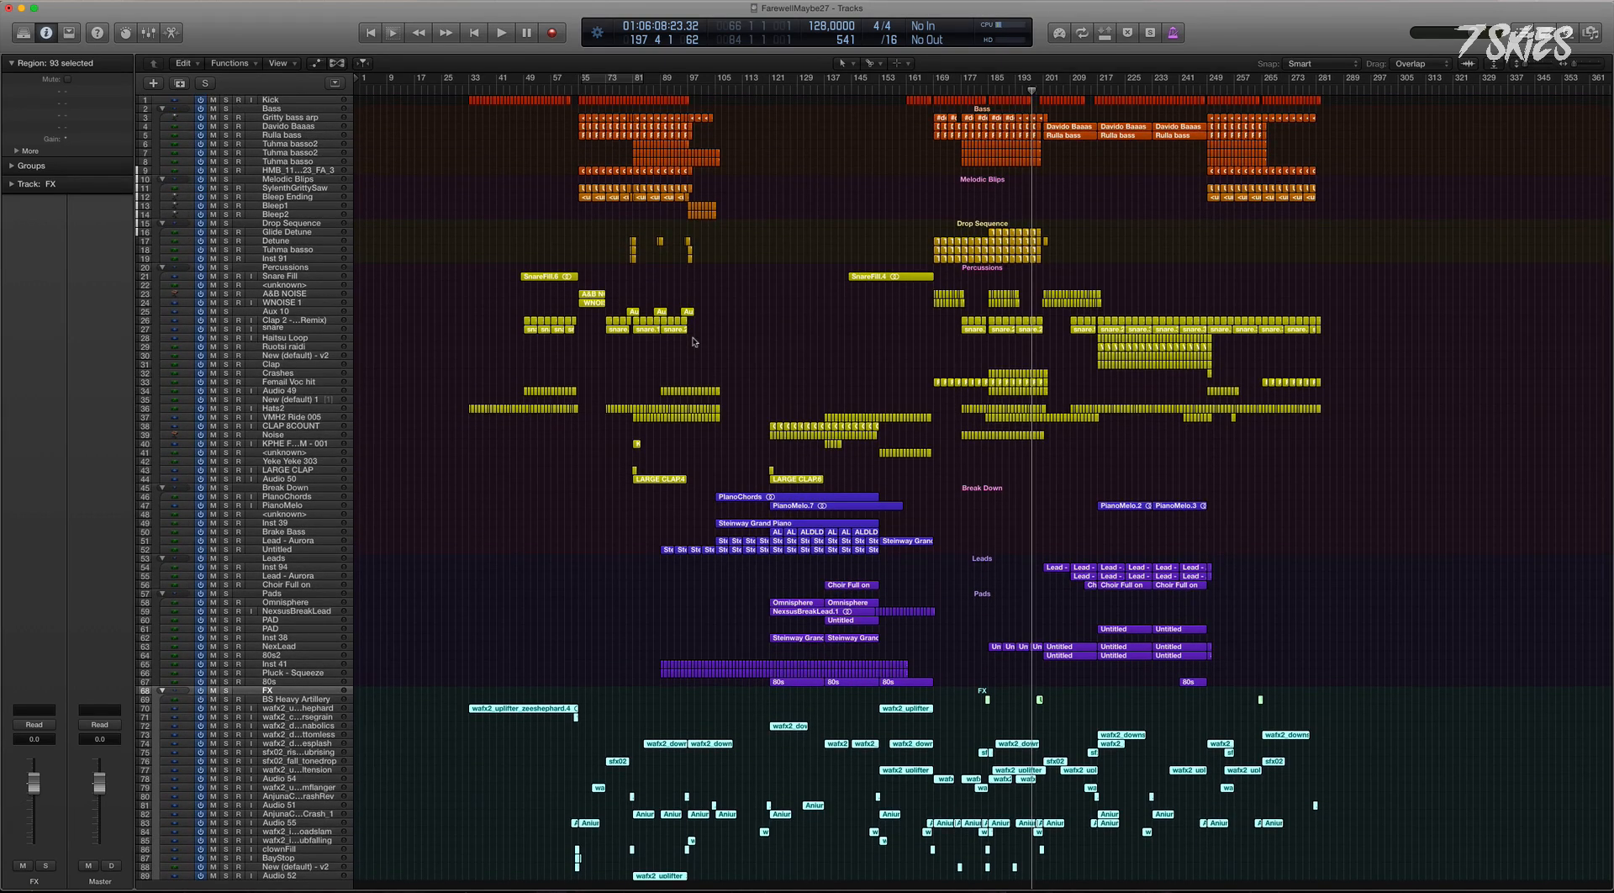
left_click(855, 320)
Examine the color-coded regions of all expanded stacks along the timeline, both close up and across the whole arrangement.
scroll(786, 331, "up", 1)
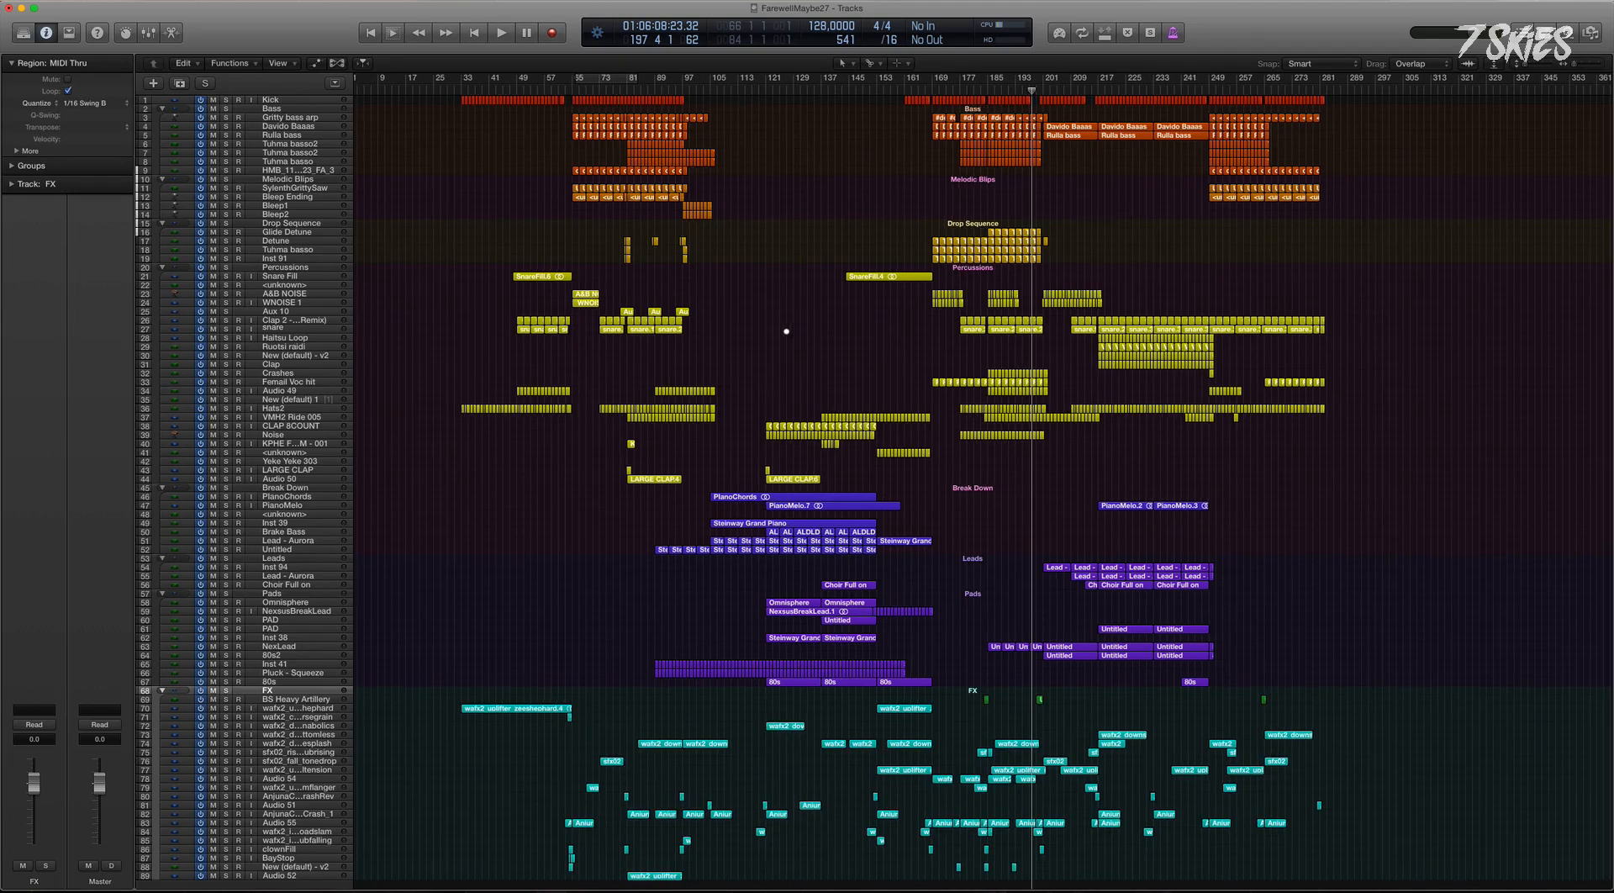
scroll(855, 335, "up", 1)
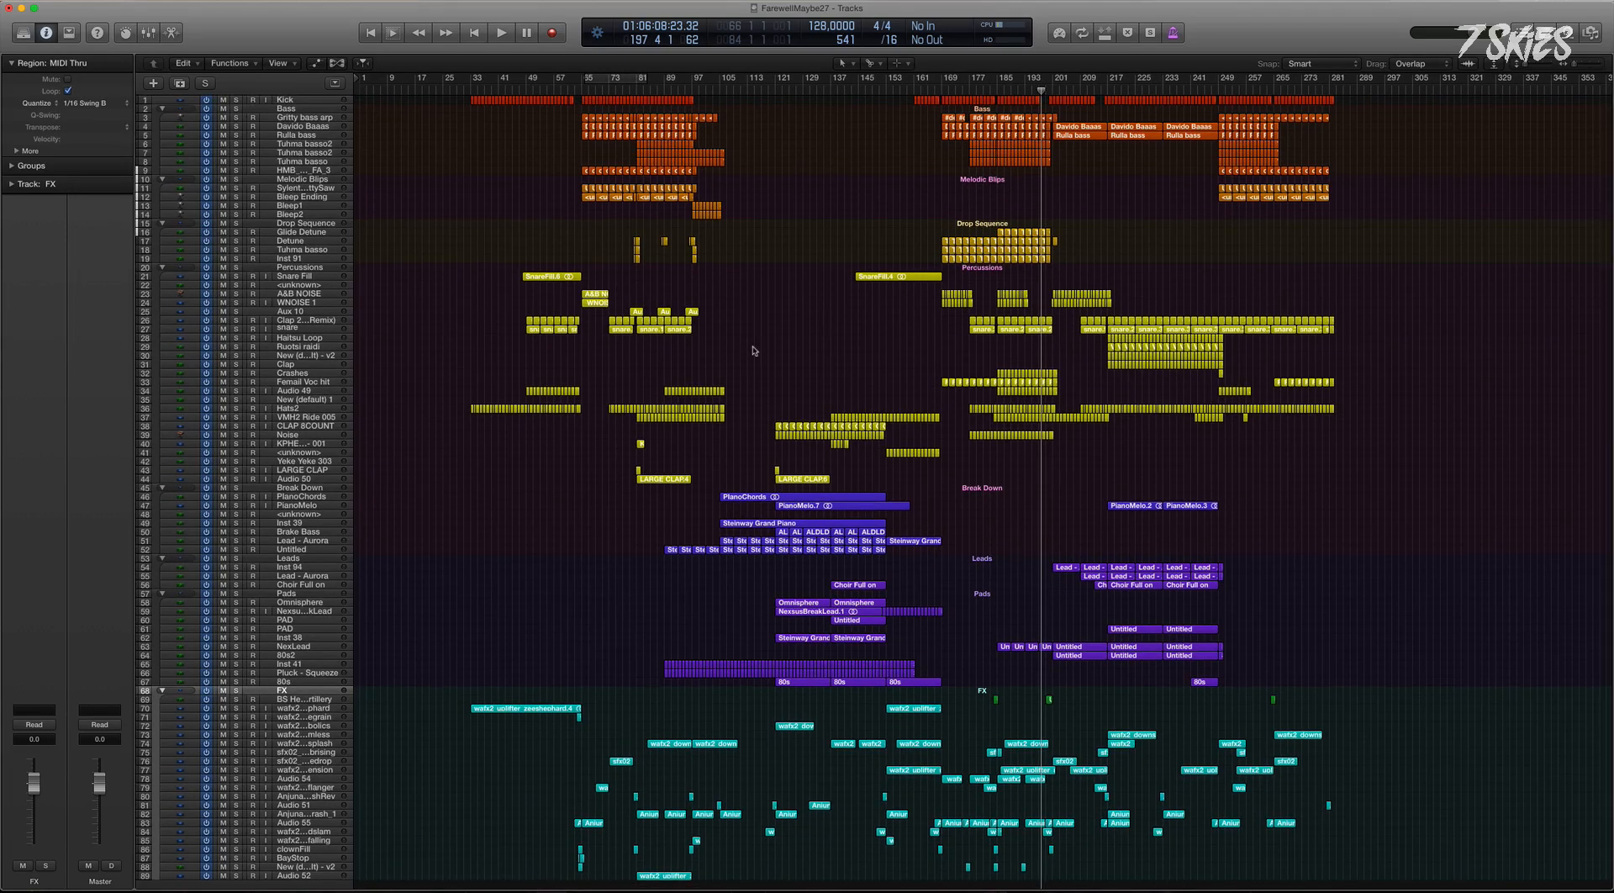
scroll(758, 341, "up", 5)
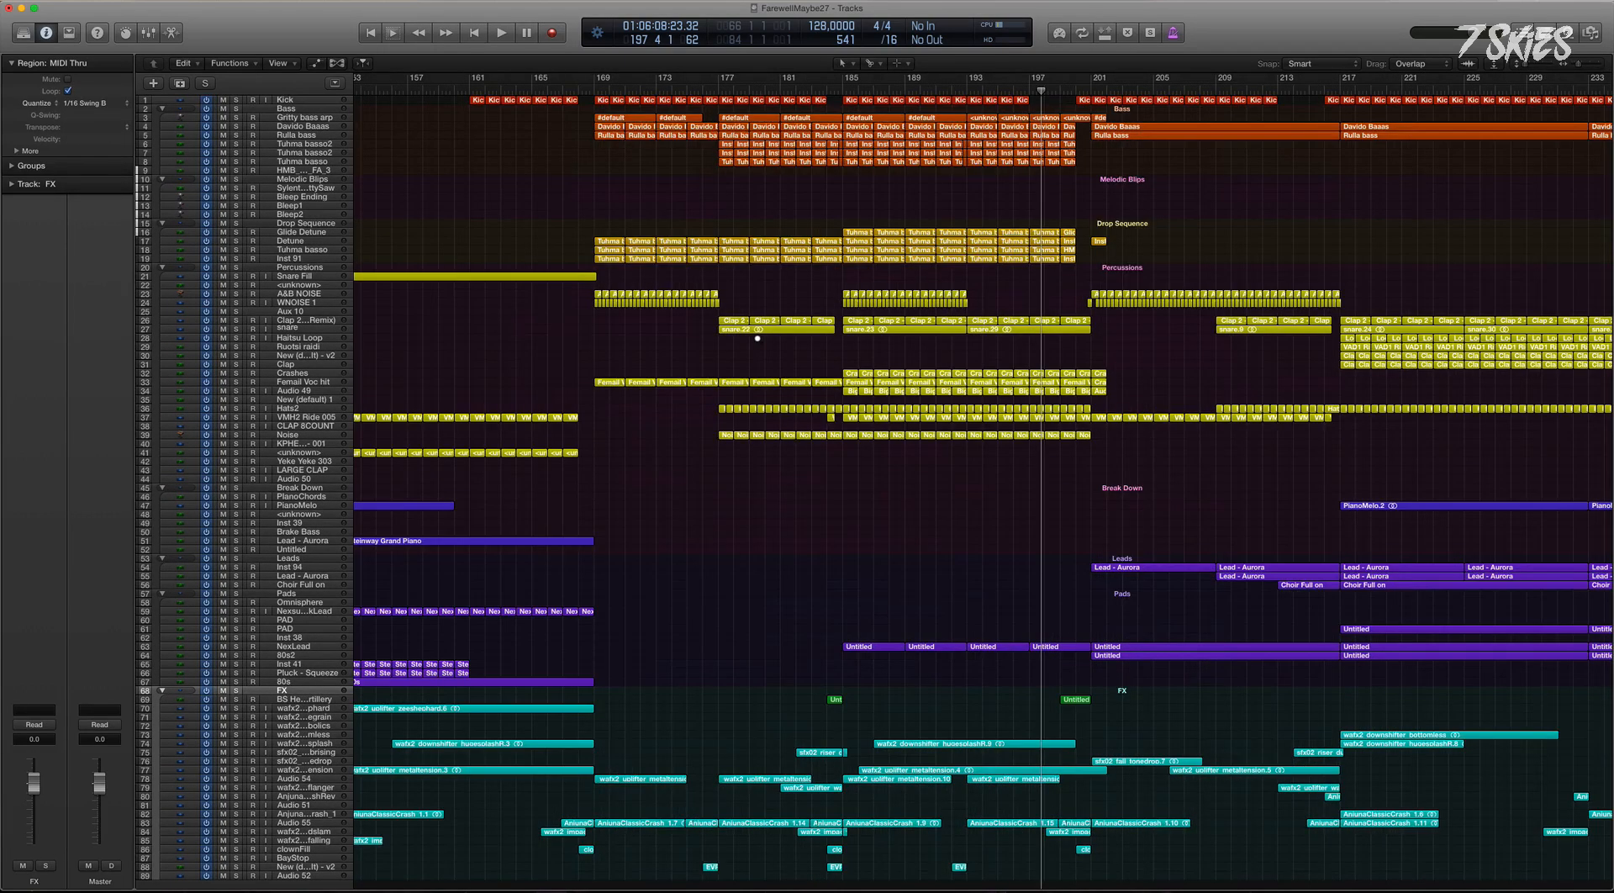
scroll(759, 341, "down", 2)
scroll(759, 341, "down", 1)
scroll(758, 341, "down", 3)
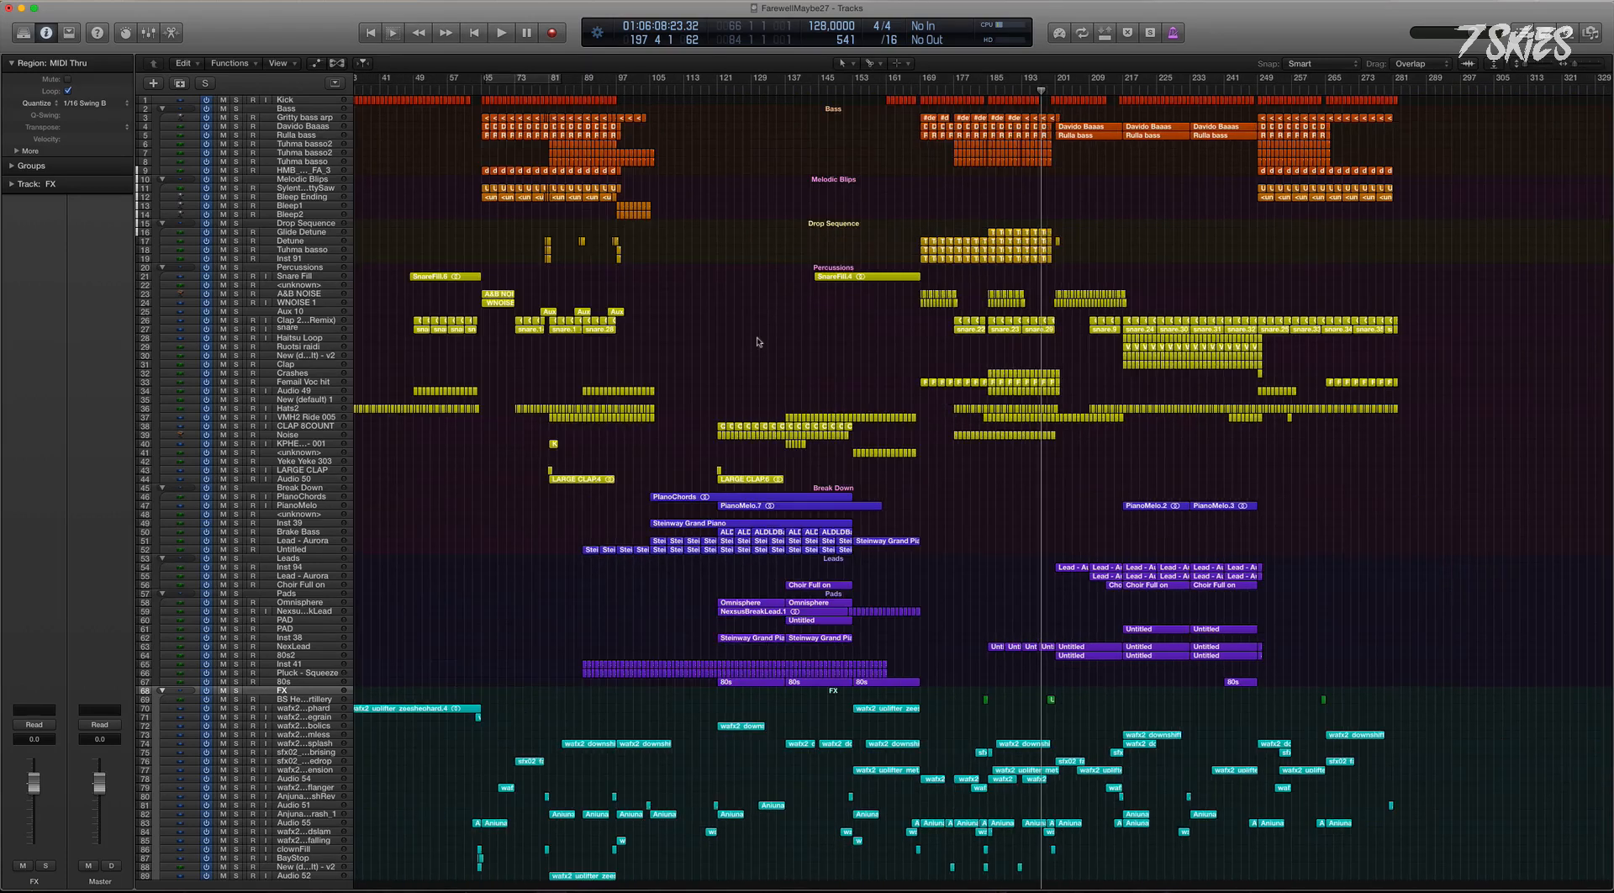
scroll(758, 341, "up", 3)
scroll(790, 328, "down", 3)
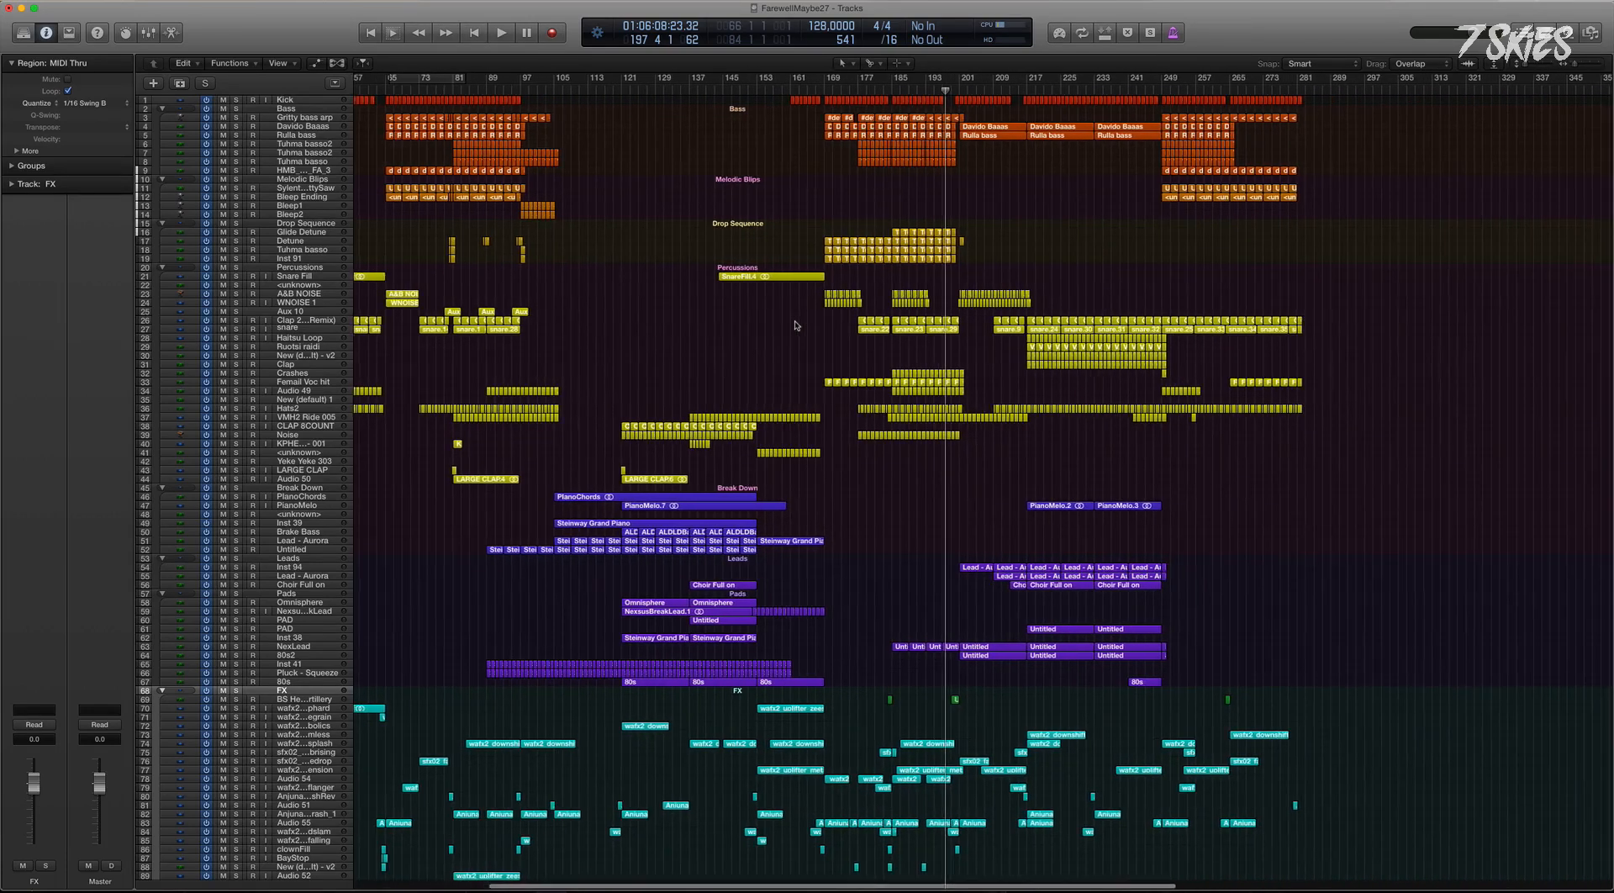
scroll(797, 325, "up", 3)
scroll(796, 325, "down", 2)
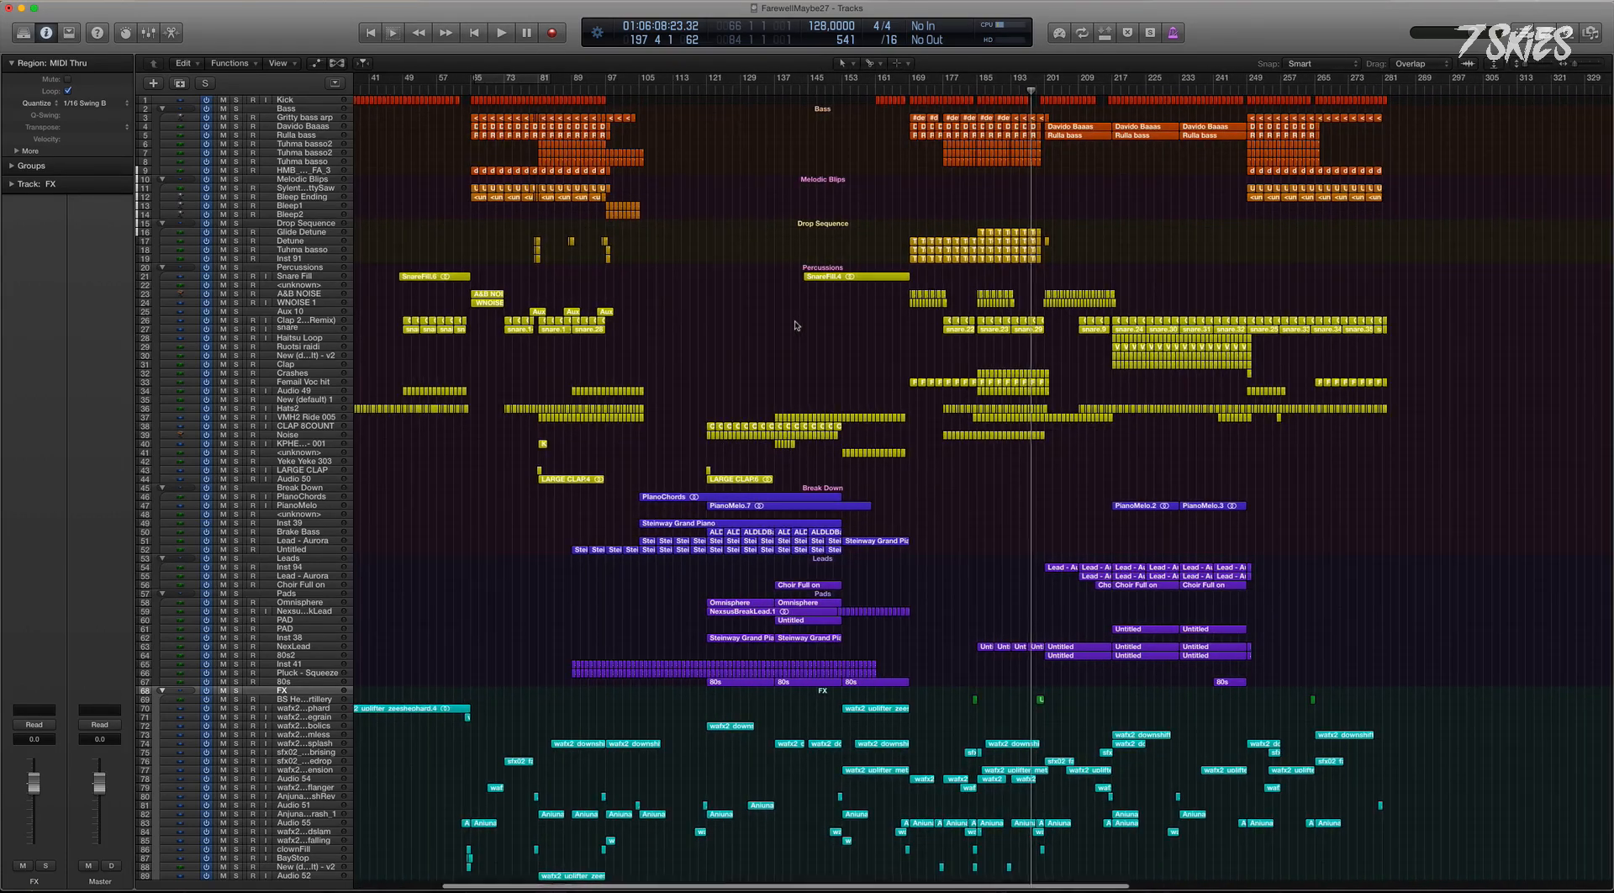
scroll(796, 326, "down", 1)
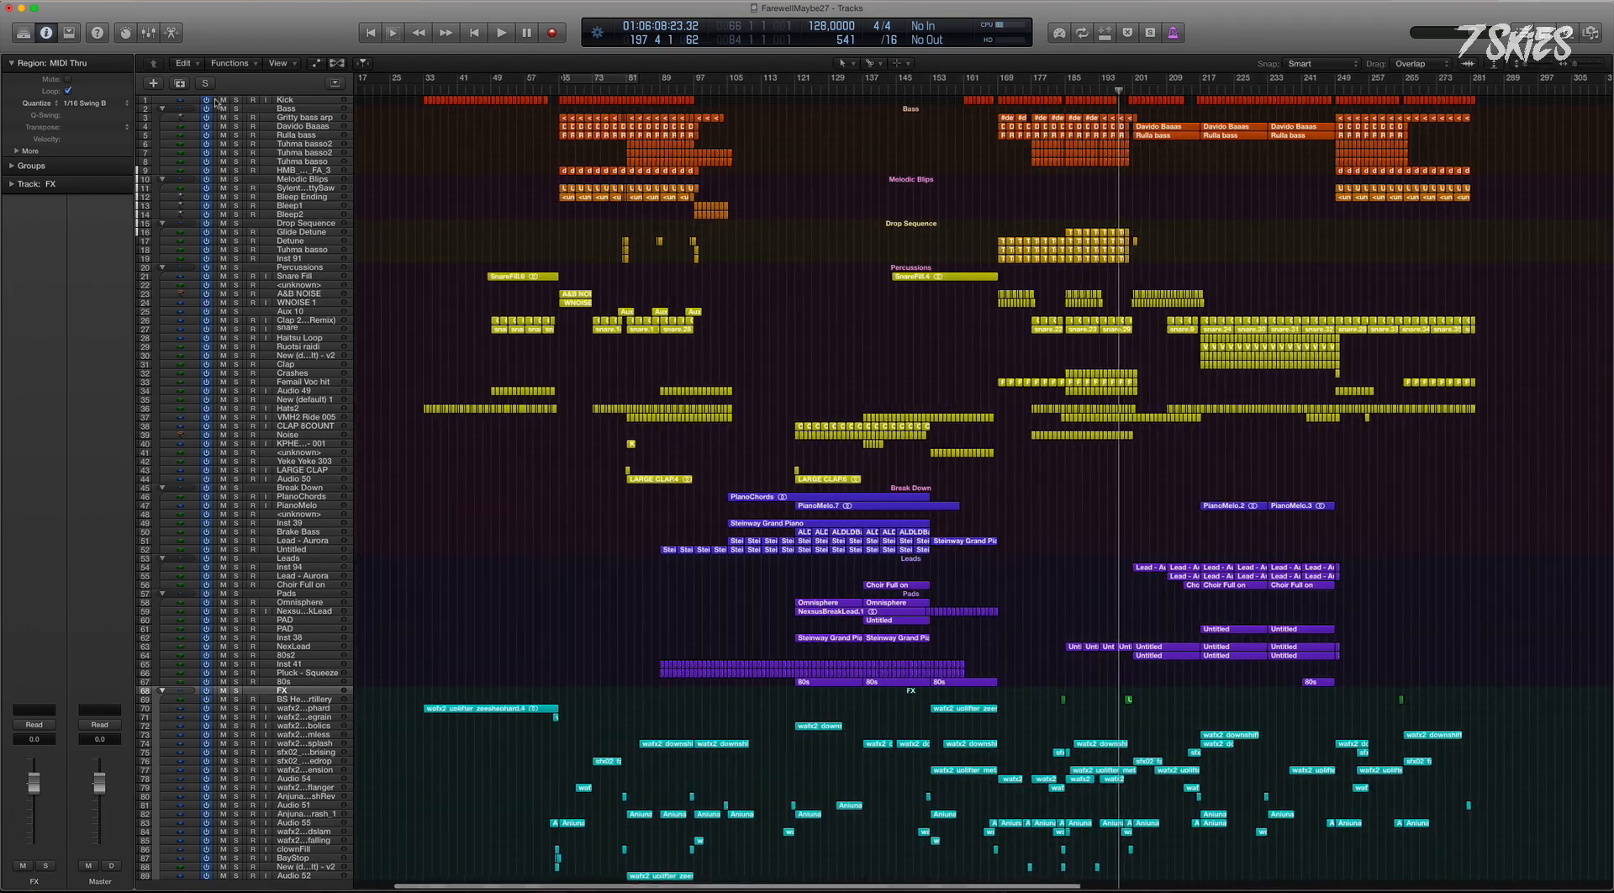
Select the Bass stack and look over the expanded track list down to the FX tracks.
left_click(302, 110)
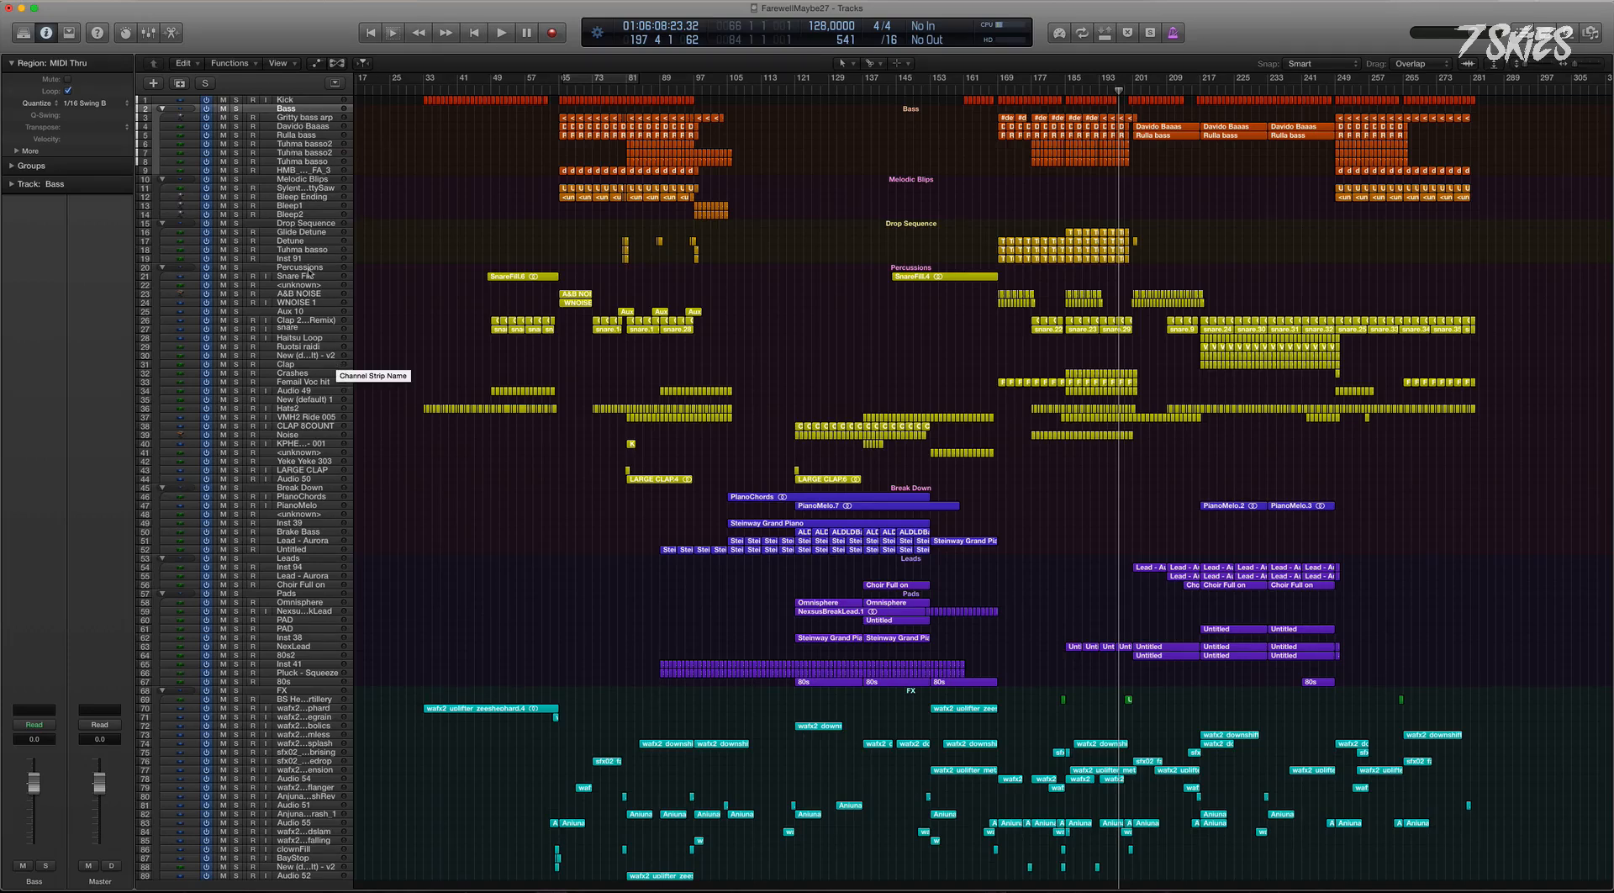
scroll(586, 484, "down", 1)
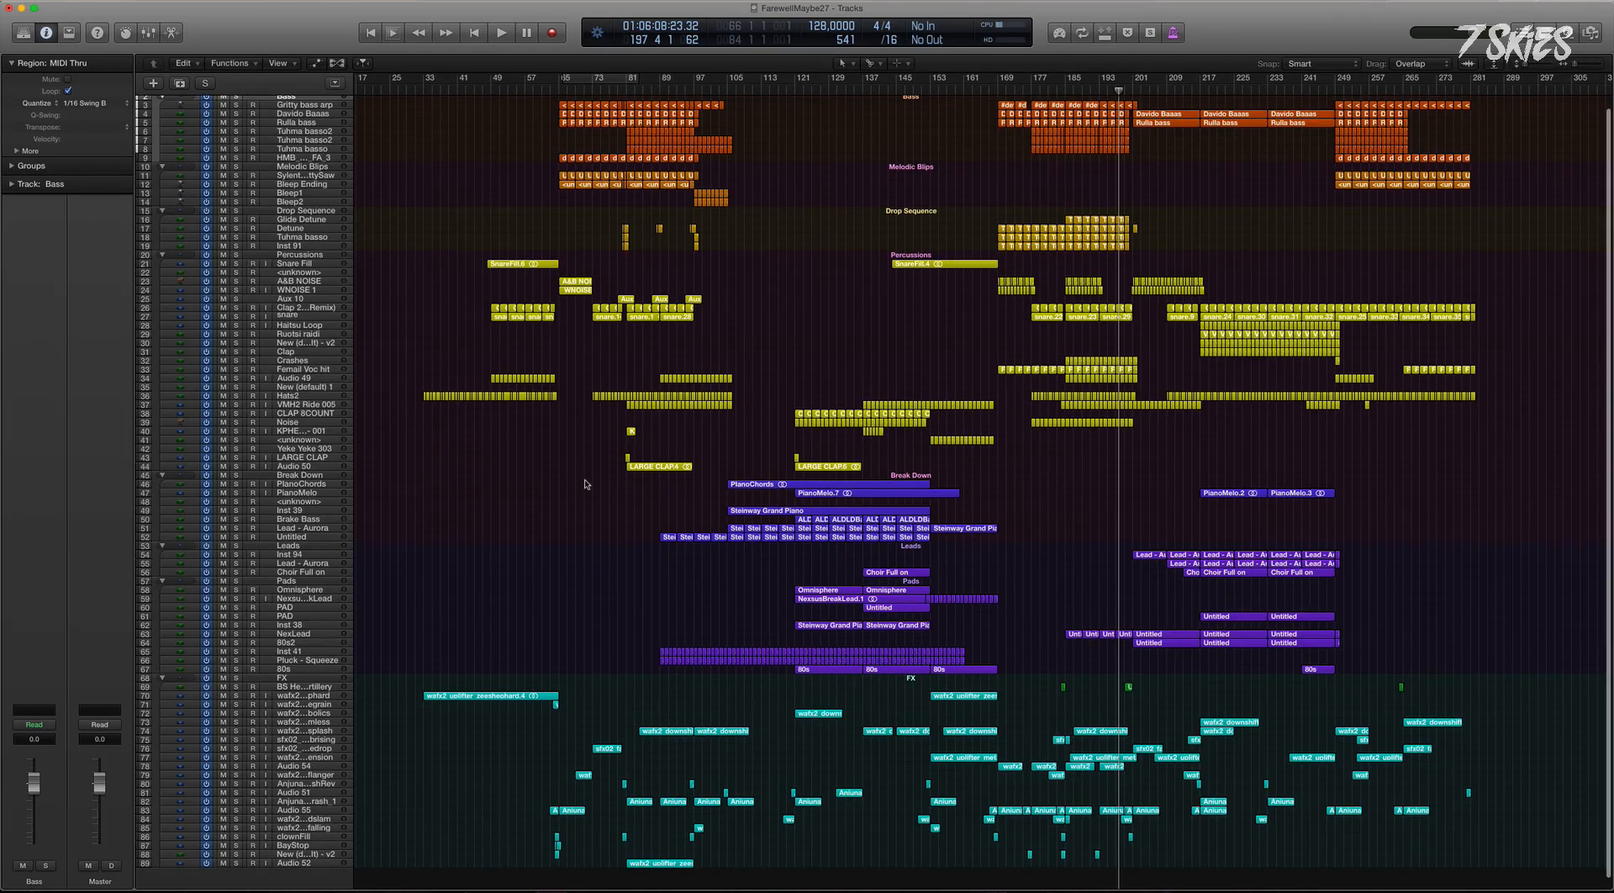
scroll(586, 484, "down", 1)
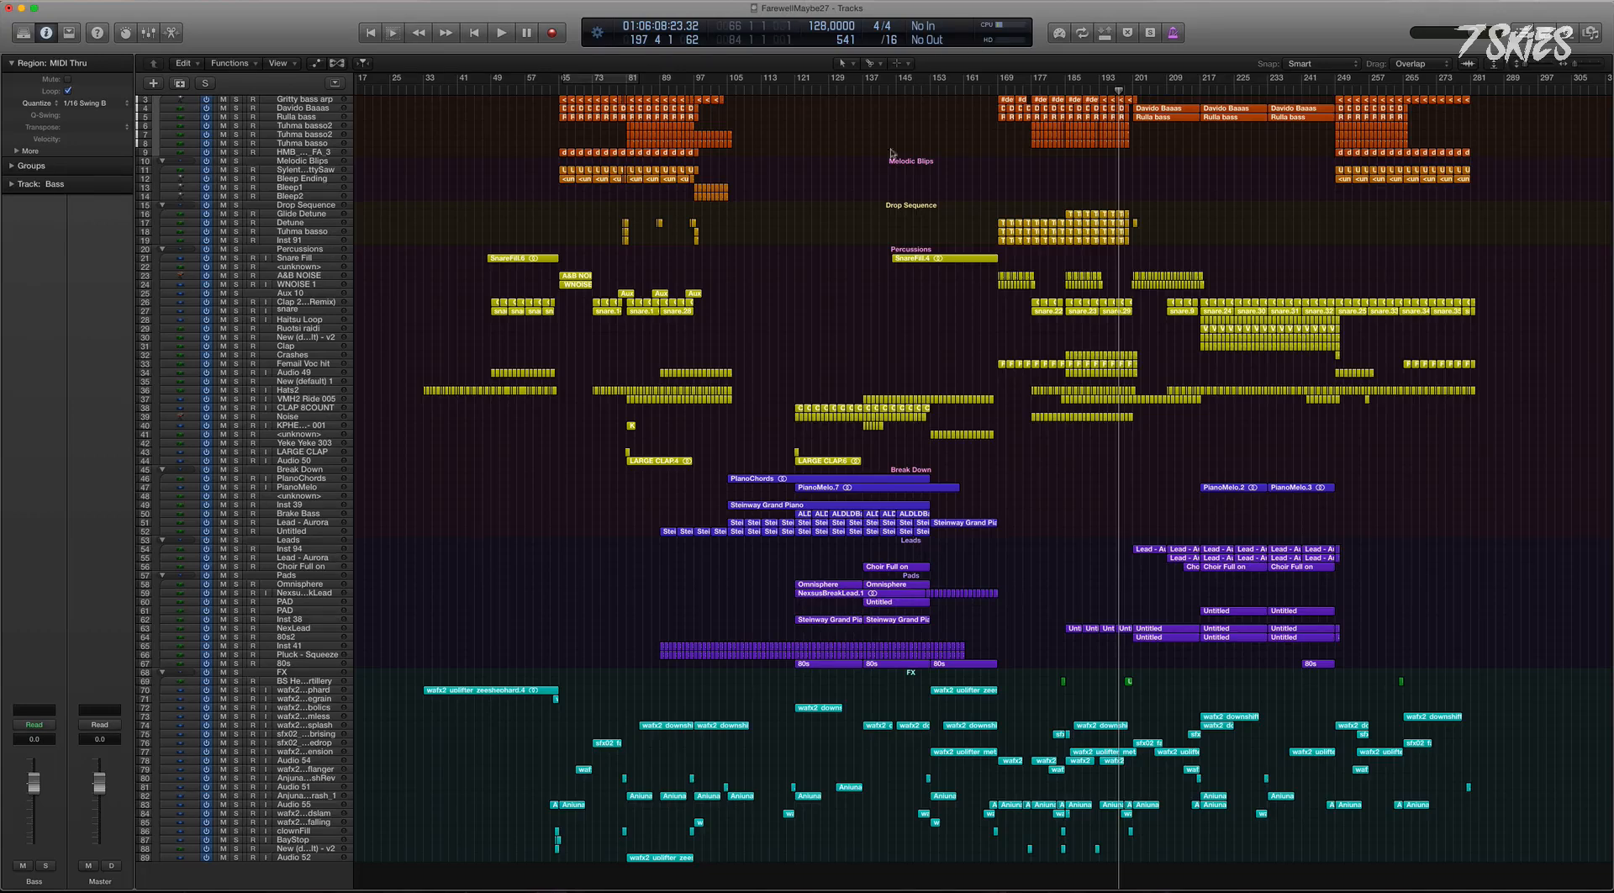
scroll(774, 244, "up", 2)
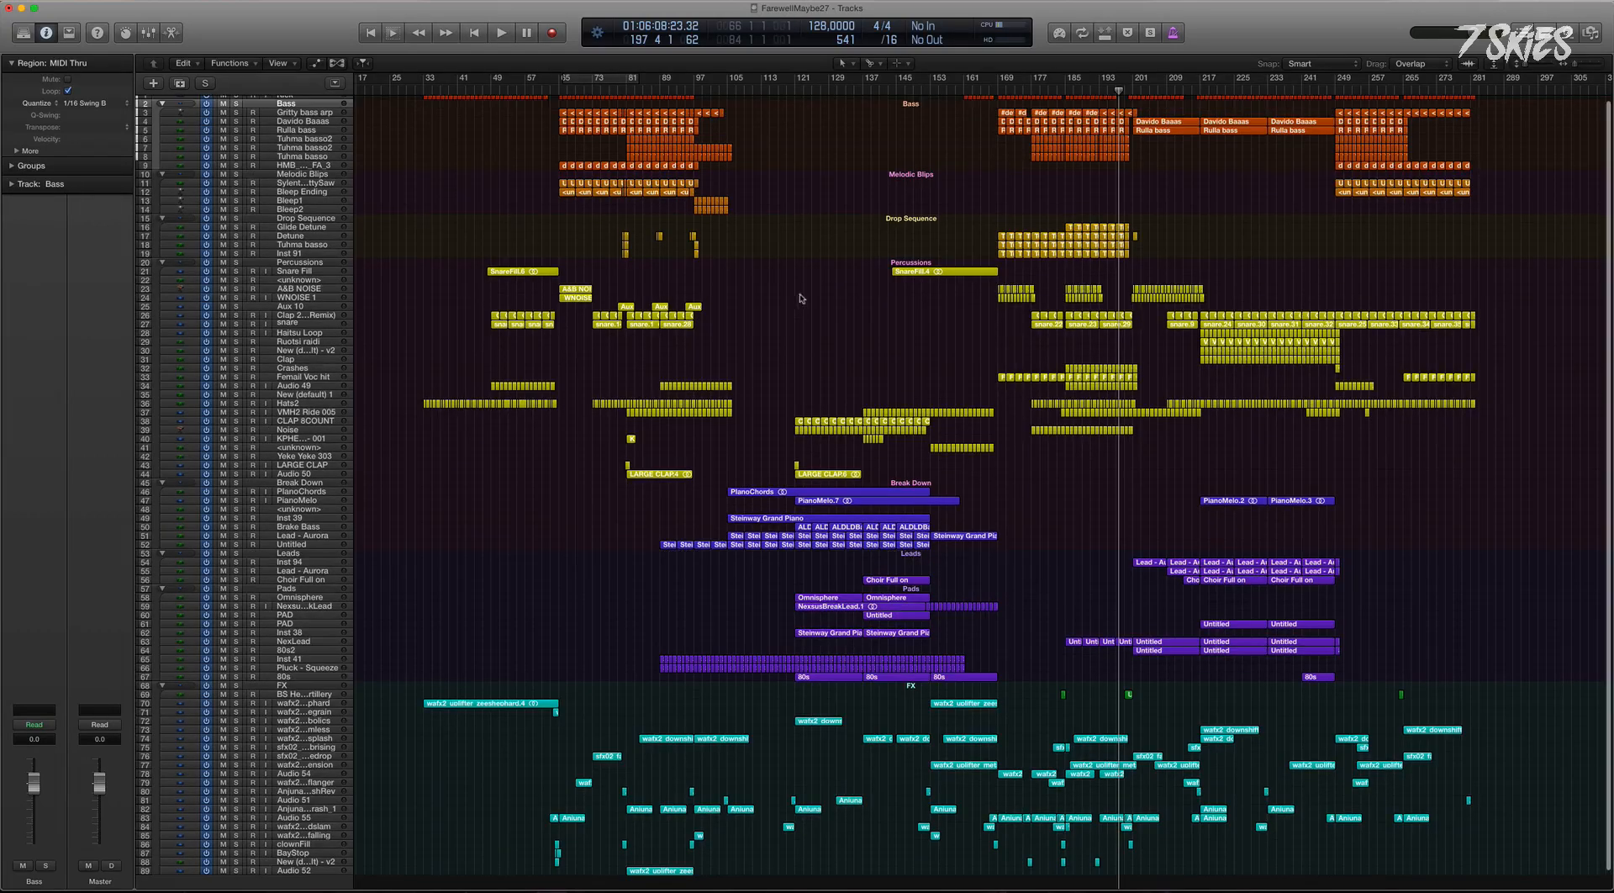